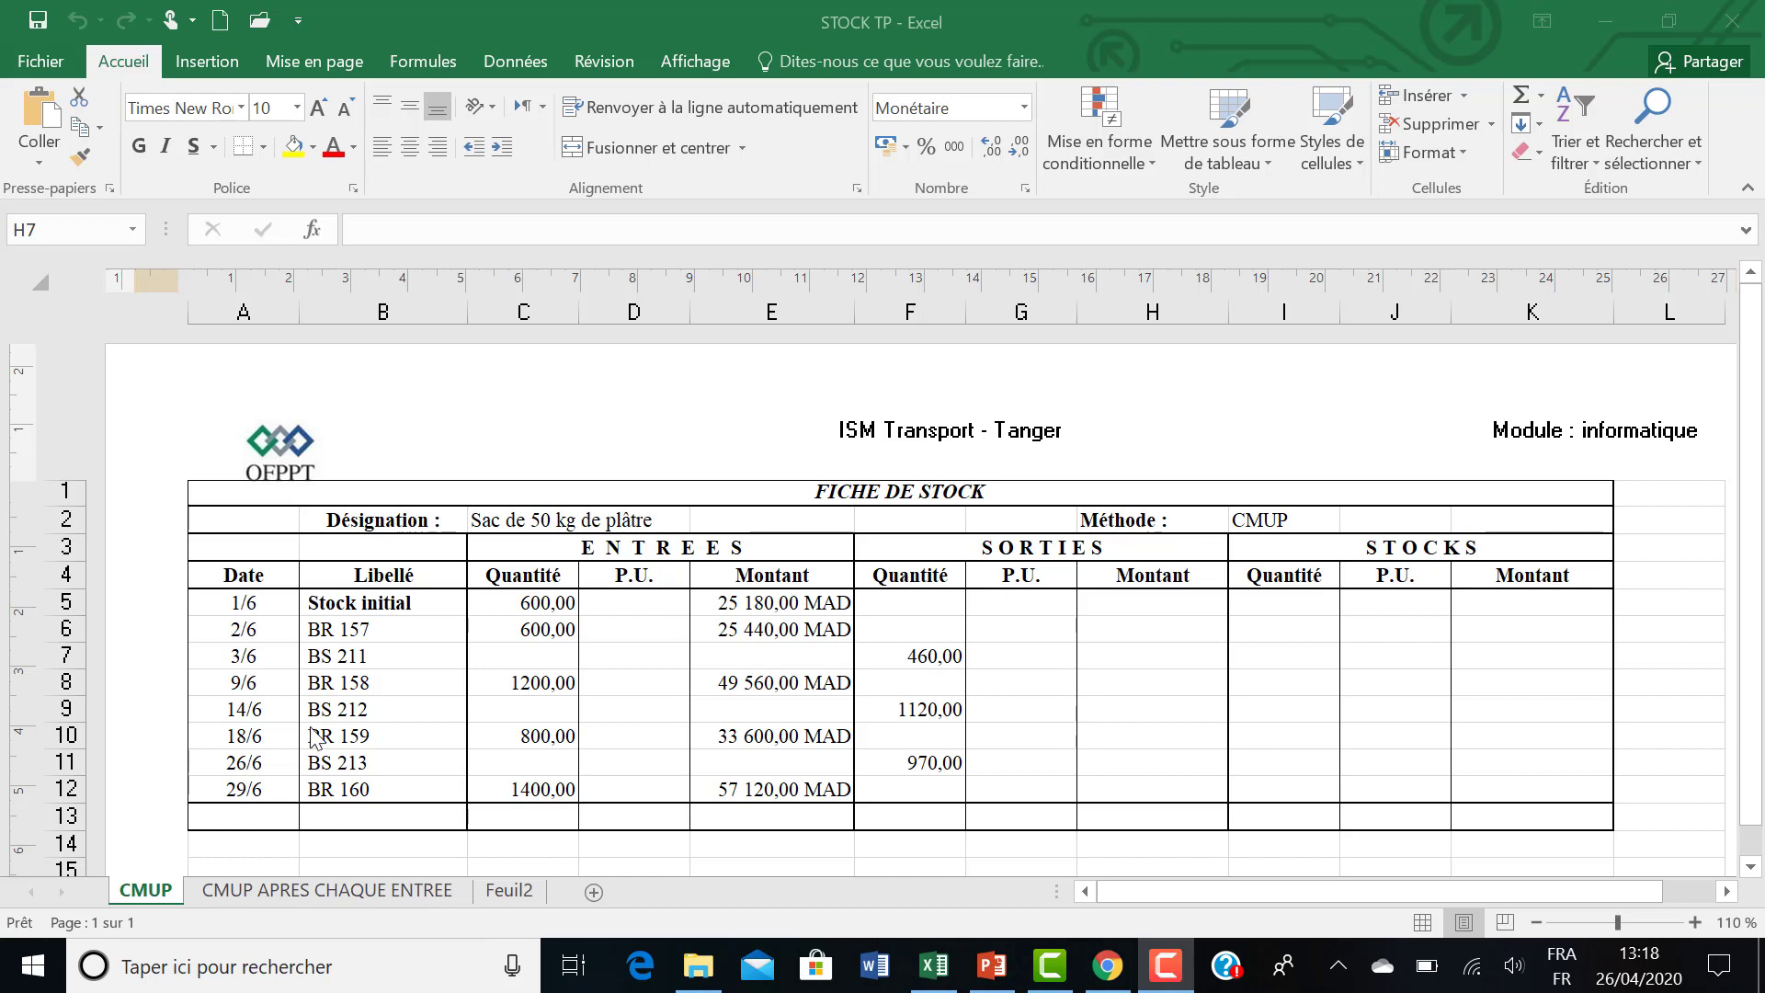
Review the stock card's dates, movement labels, incoming quantities and amounts, and outgoing quantities in rows 5 to 12.
left_click(839, 484)
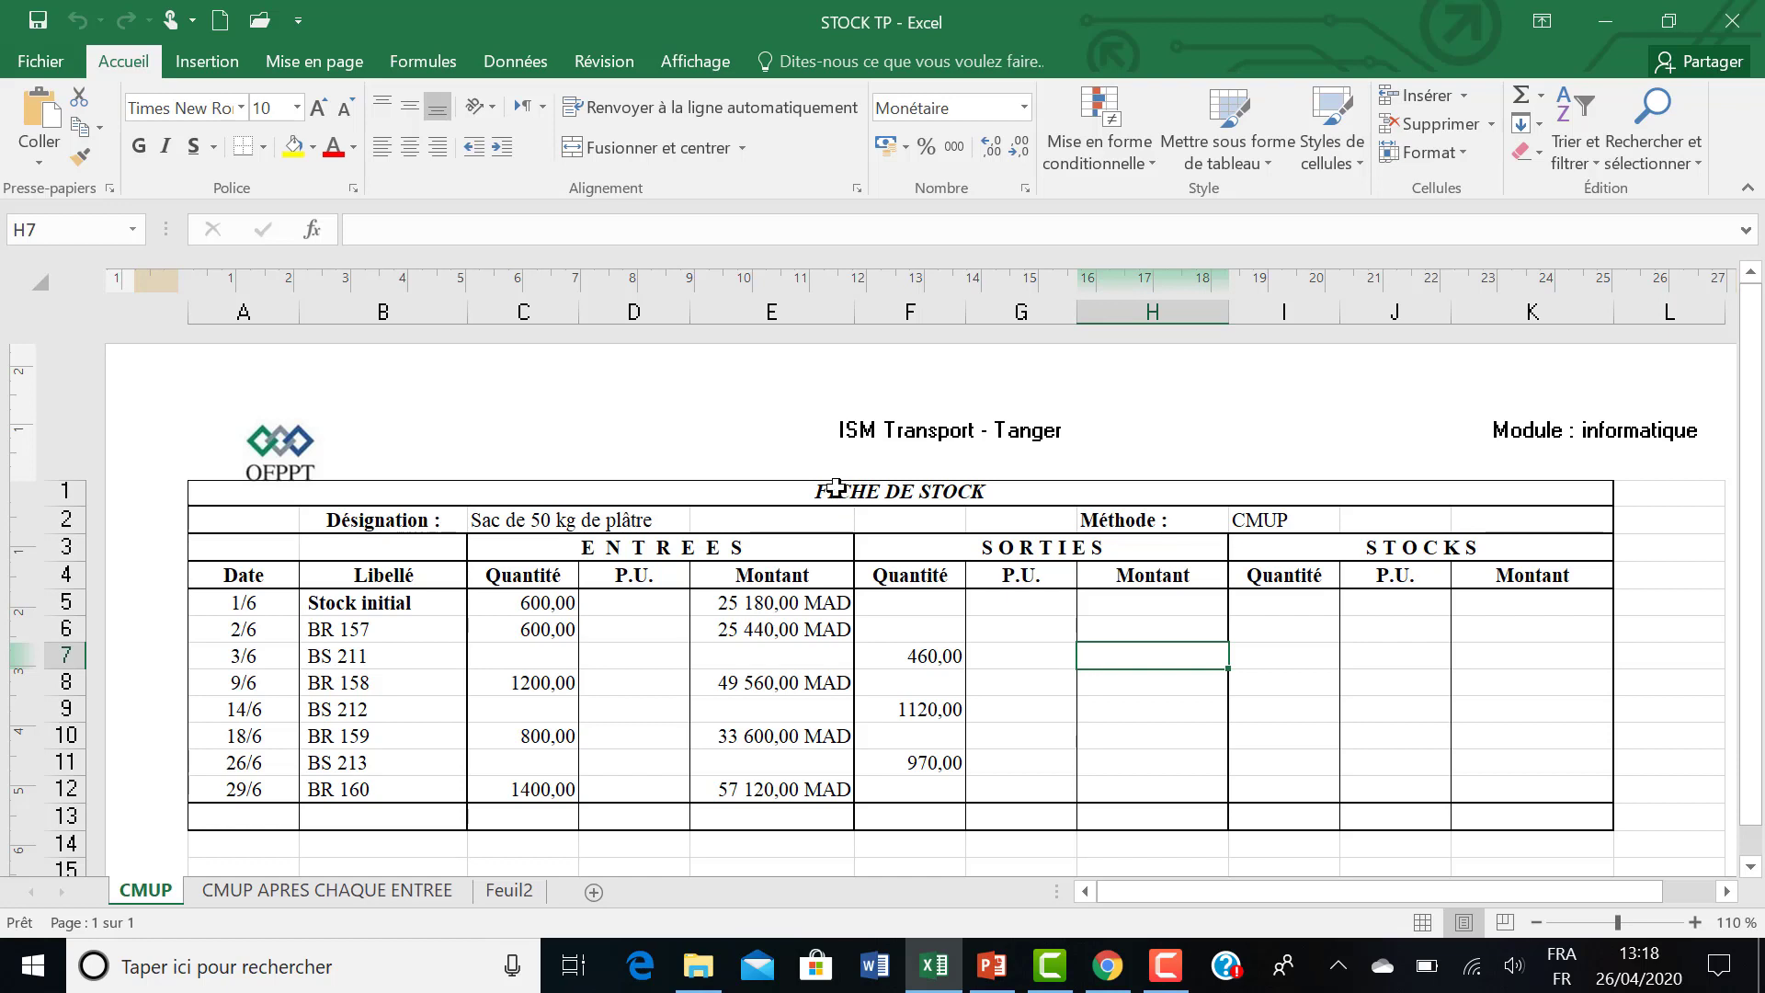
left_click_drag(244, 599, 241, 790)
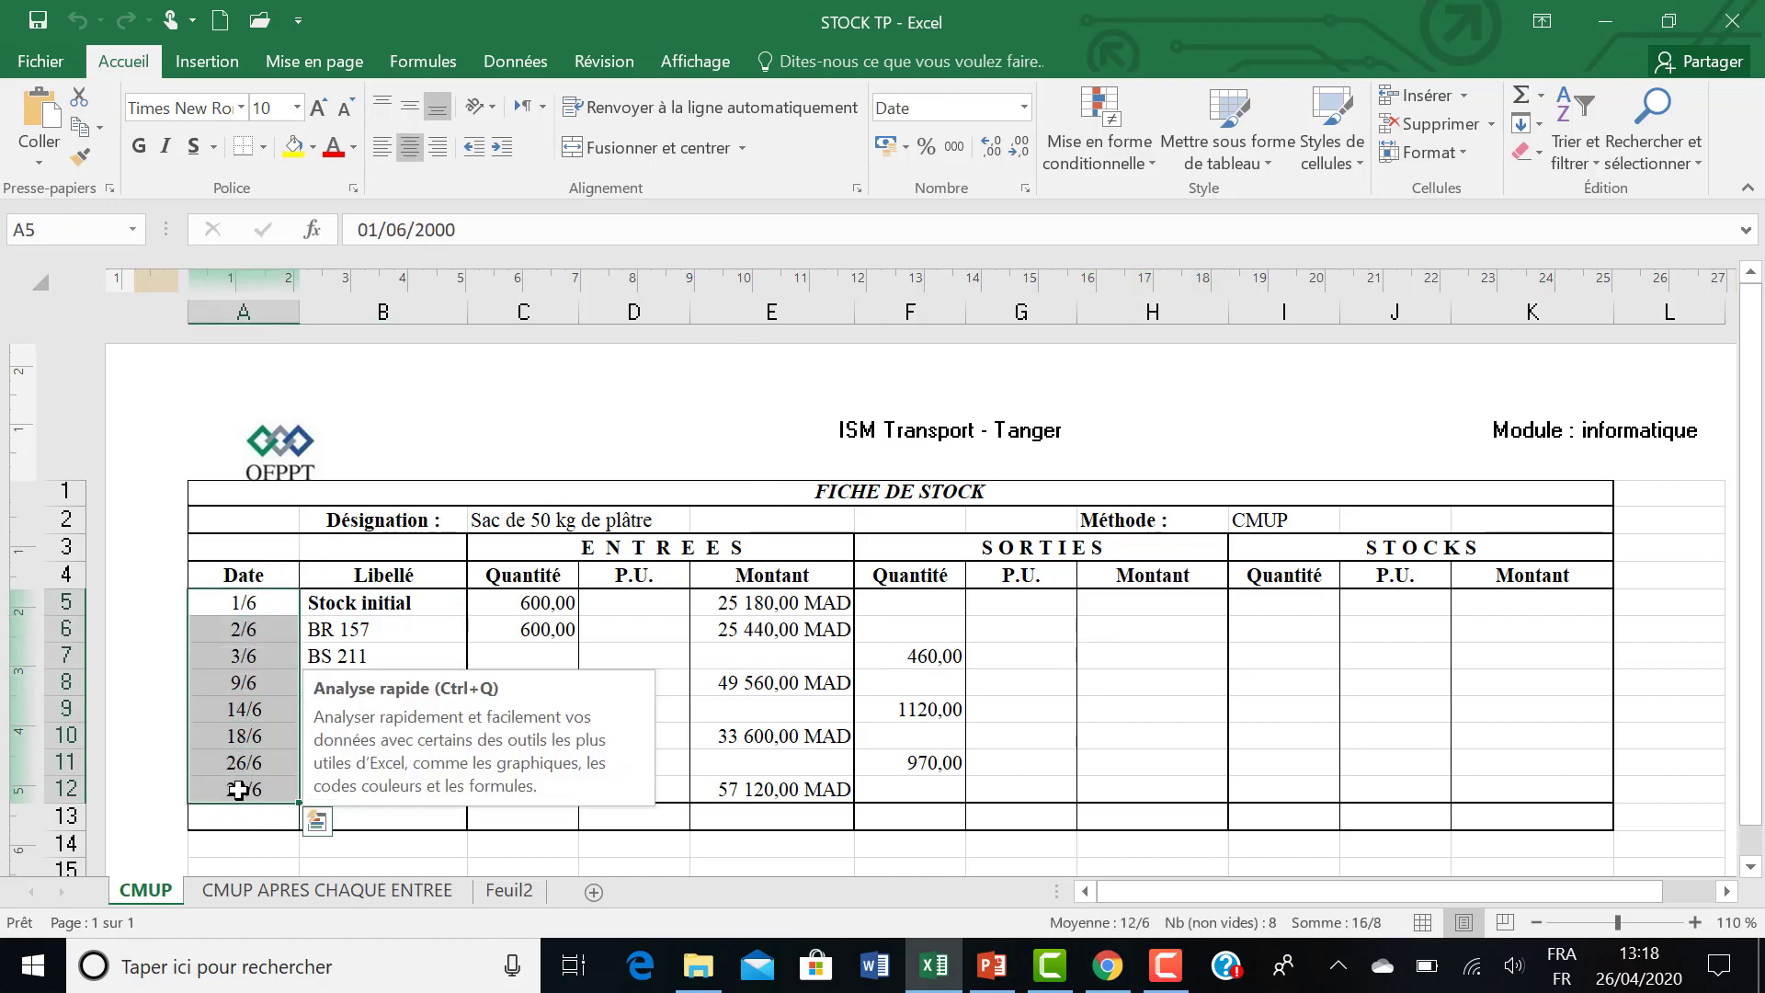
left_click(353, 606)
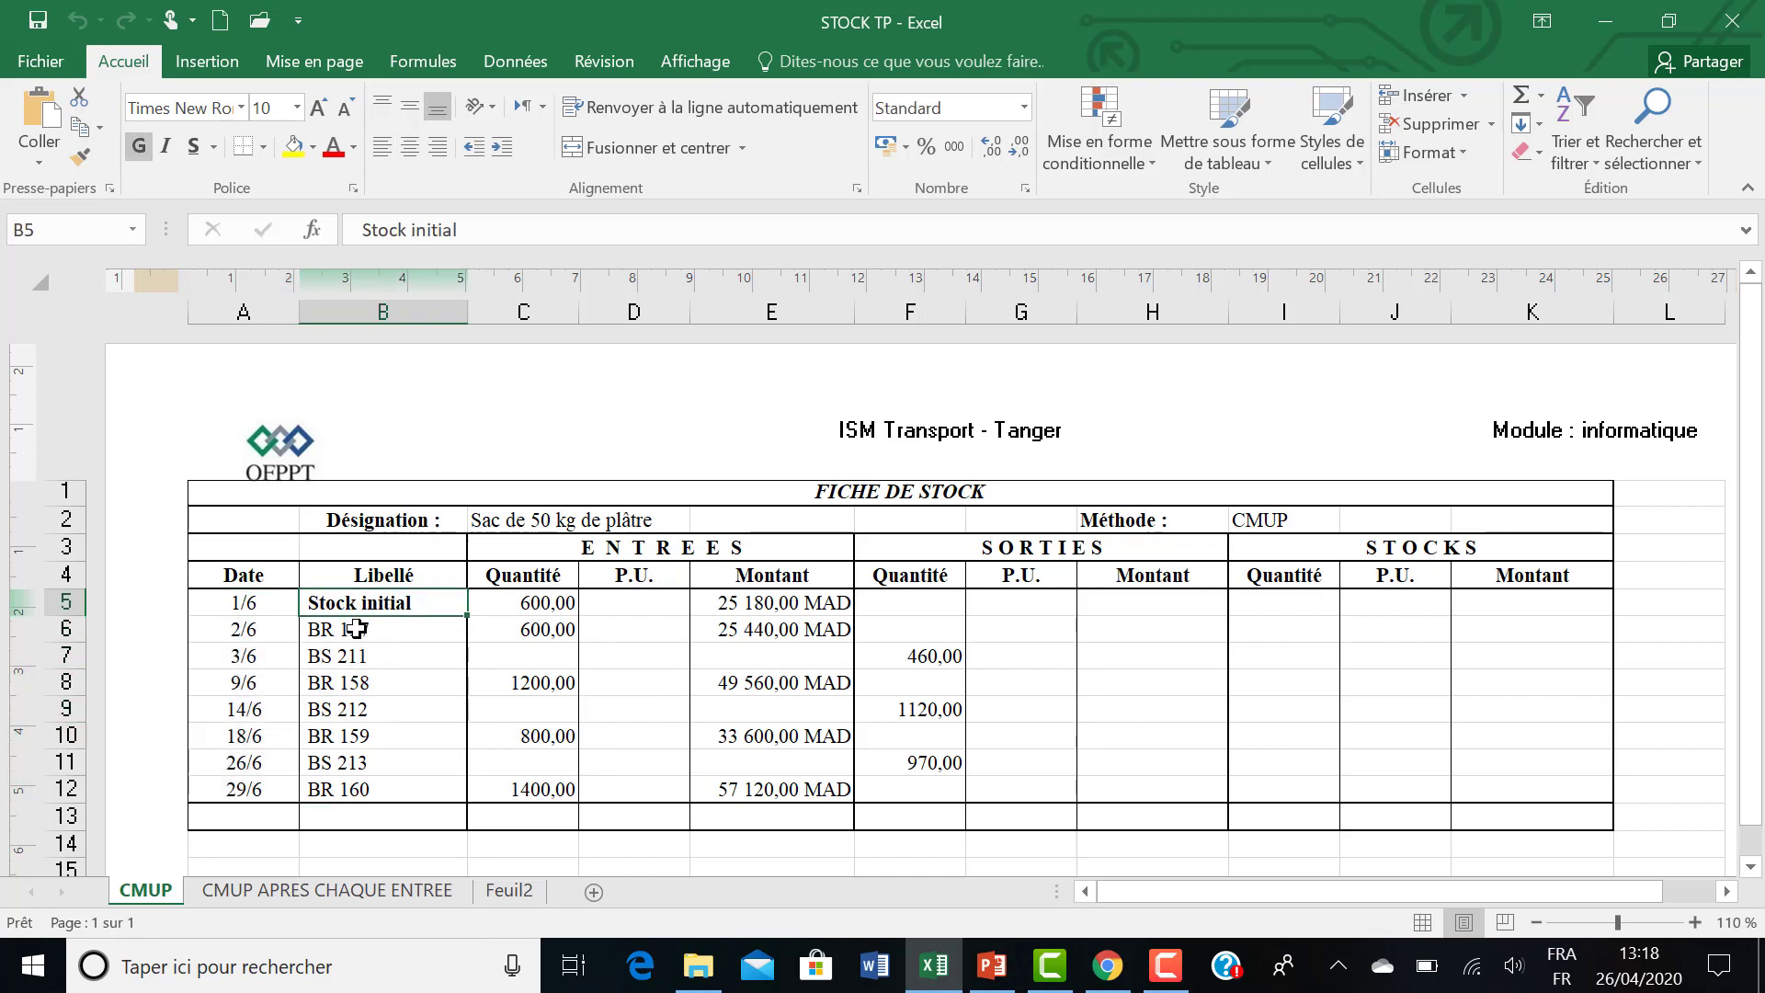
left_click(355, 629)
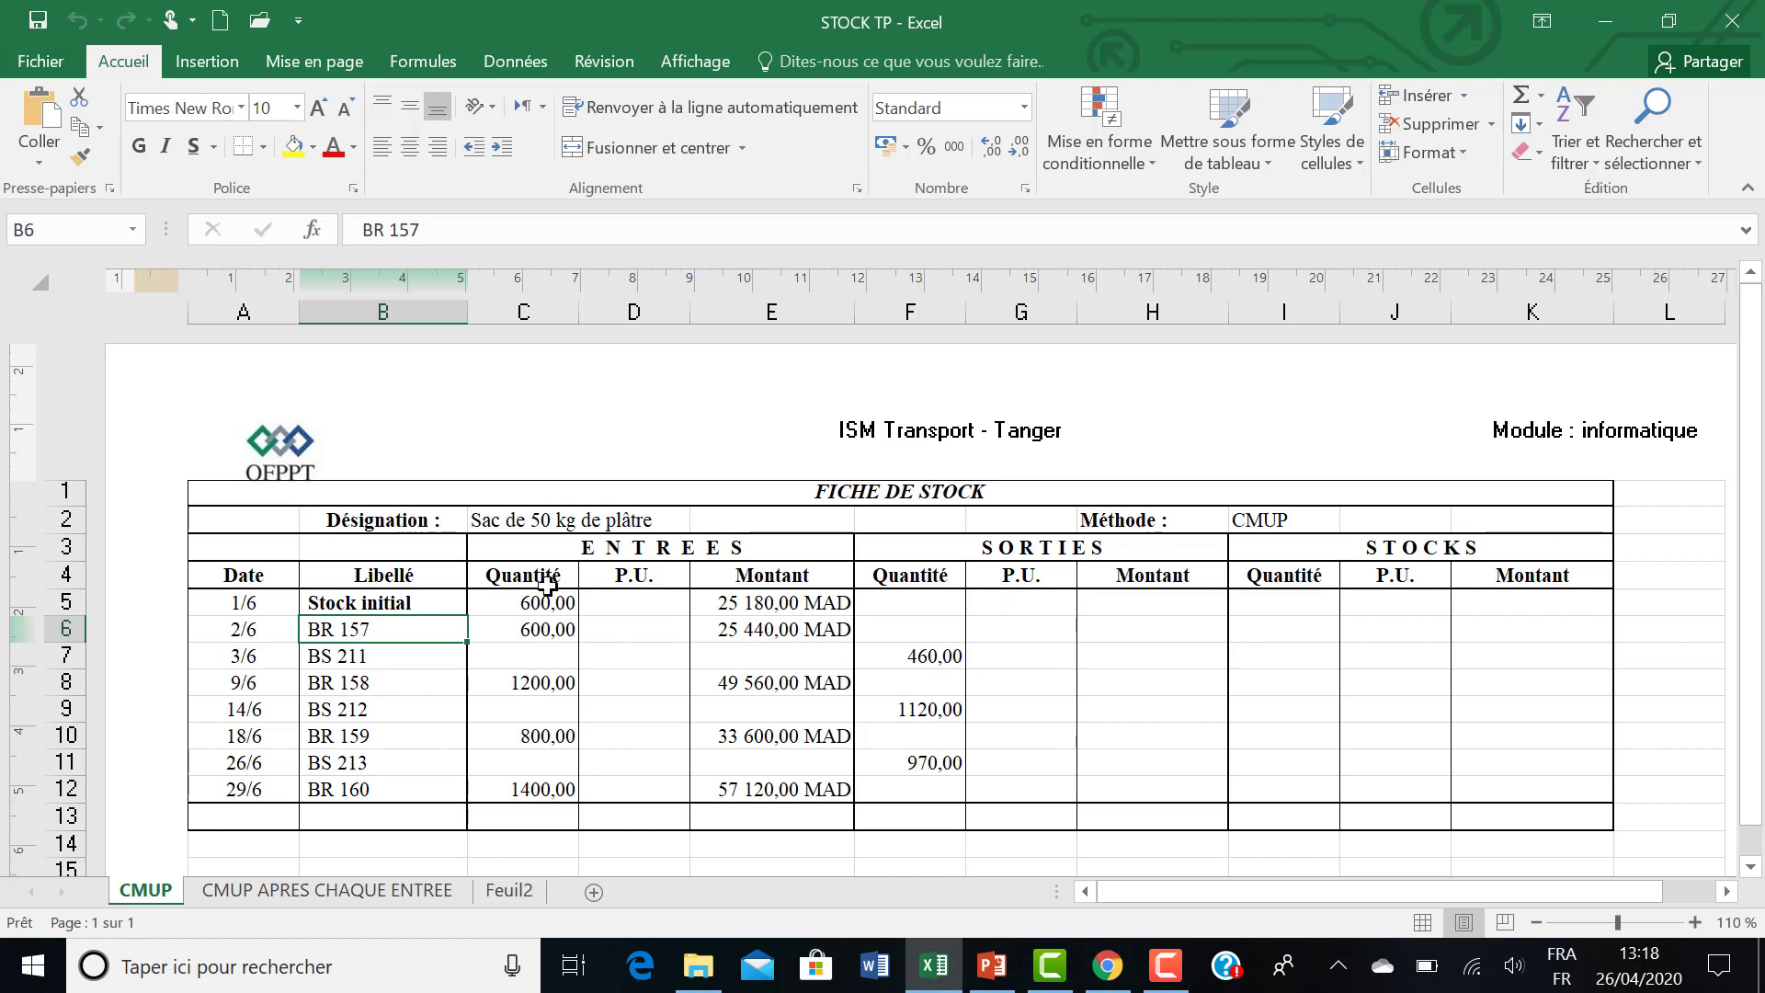
left_click_drag(533, 597, 524, 790)
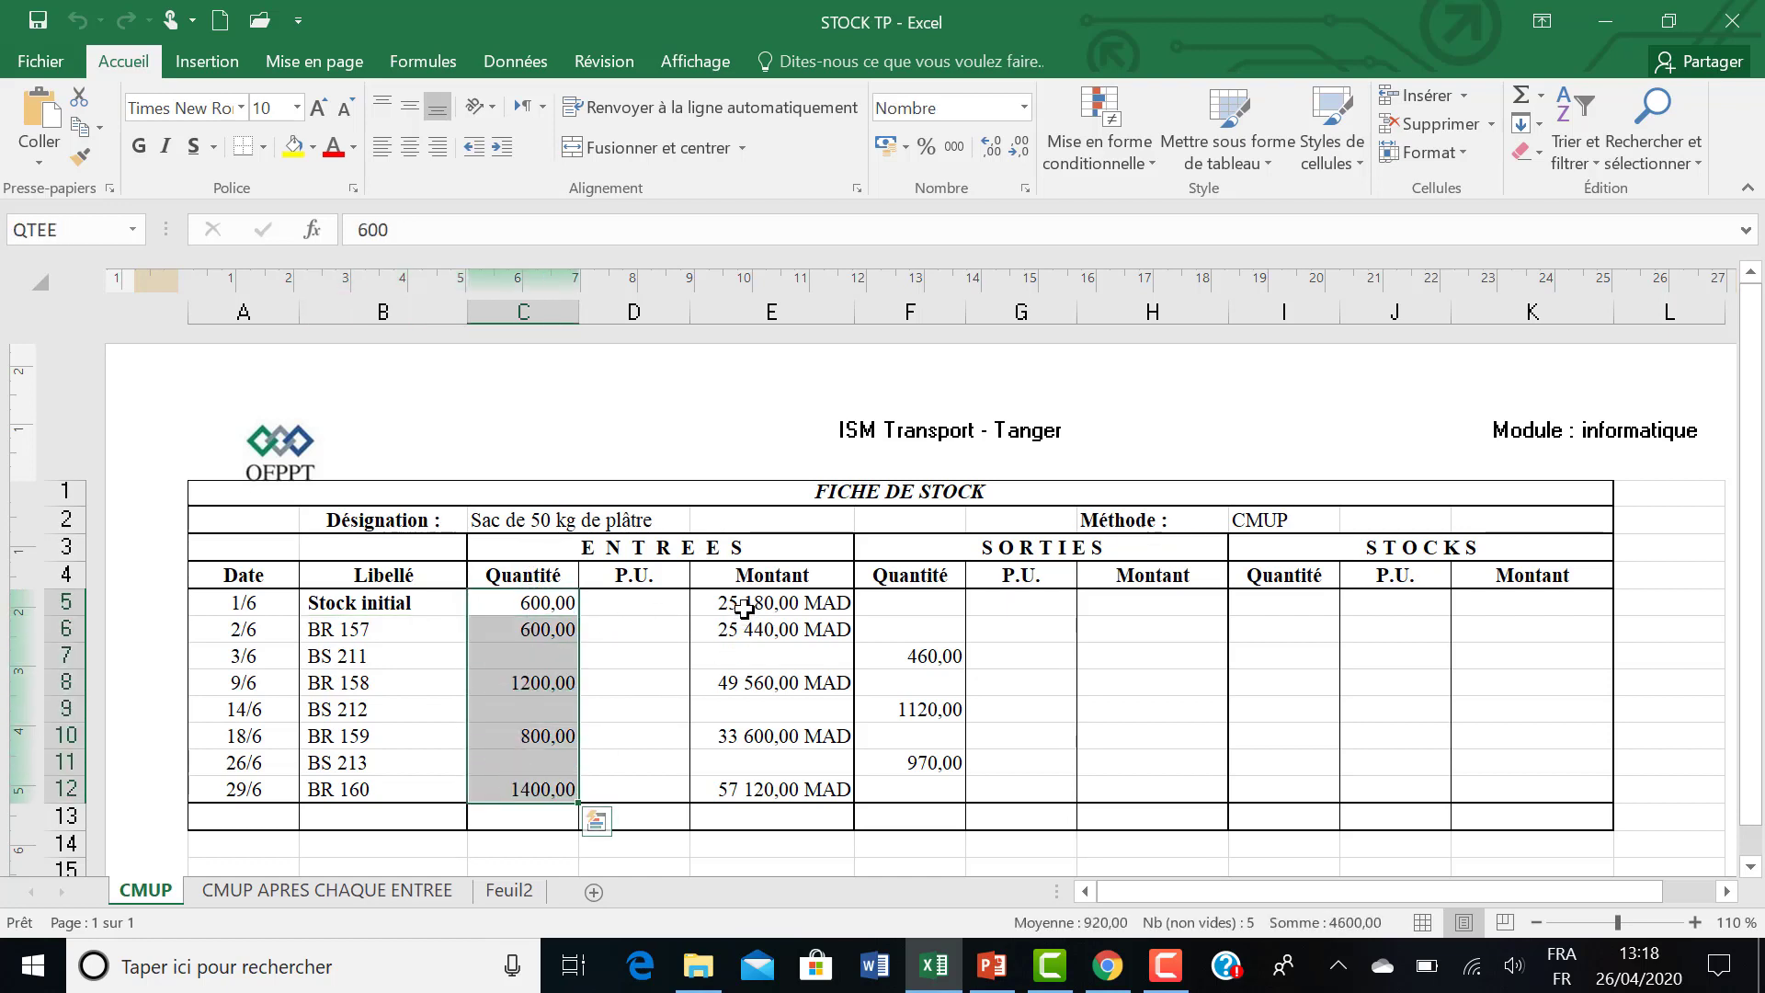
left_click_drag(745, 602, 746, 789)
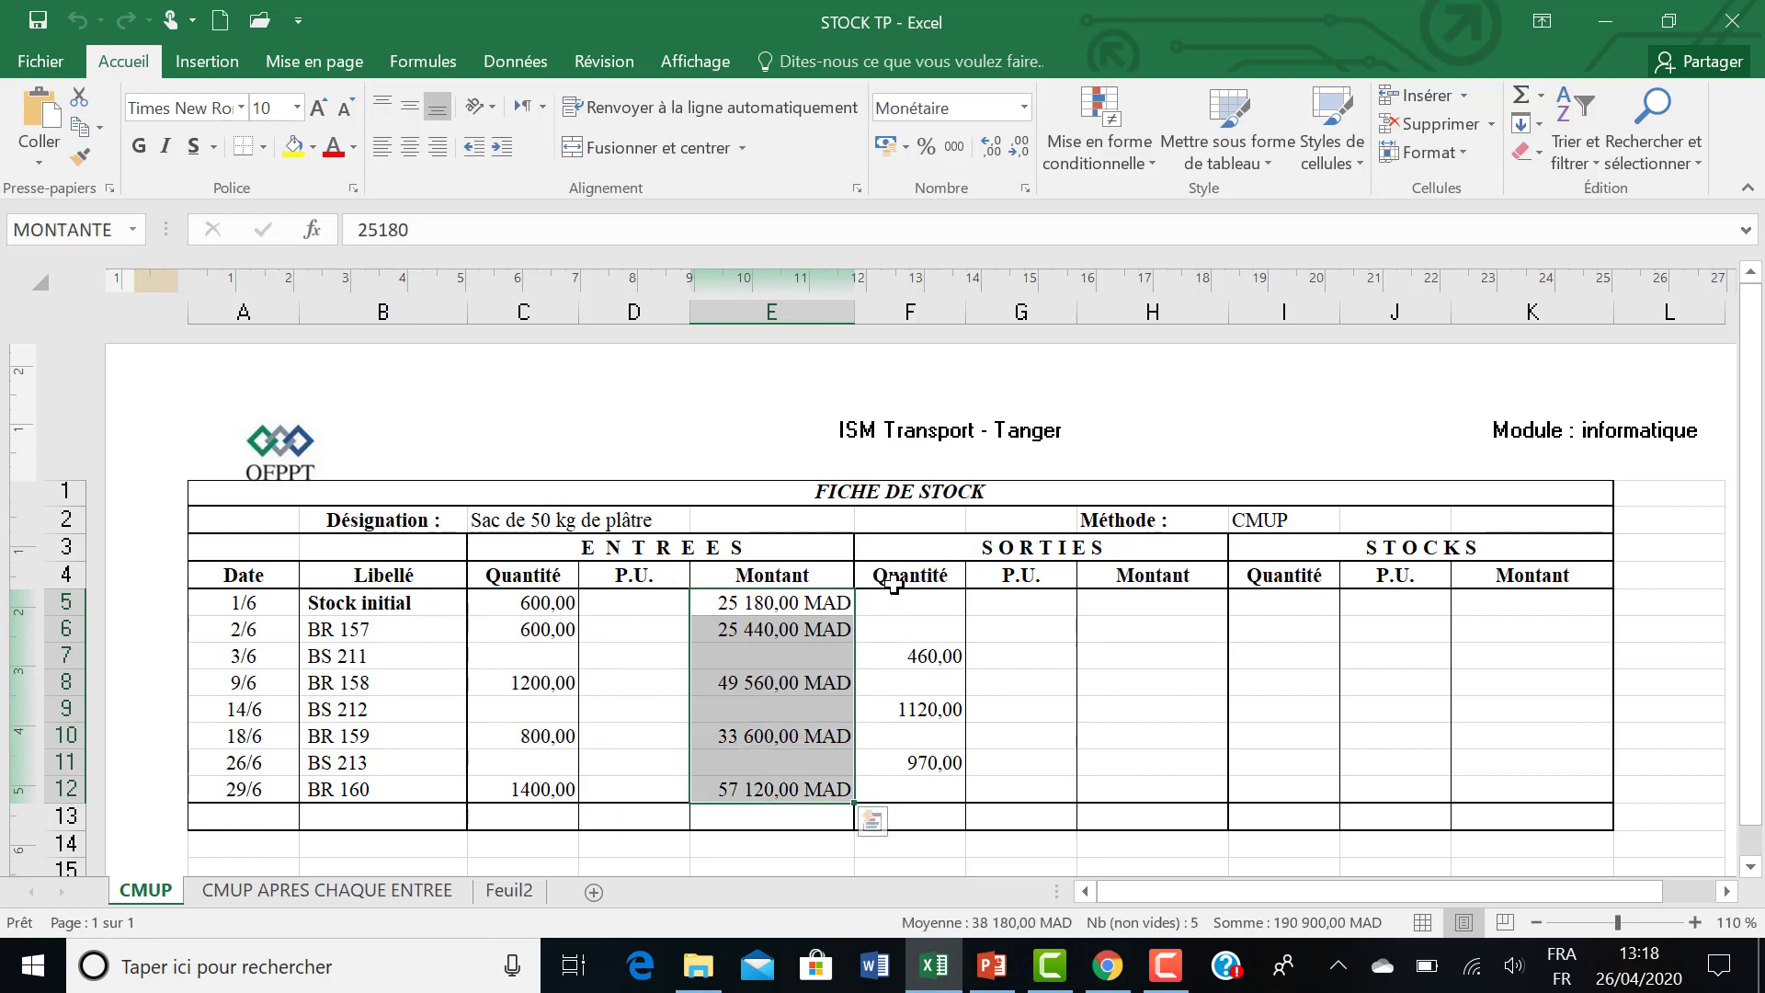
left_click_drag(893, 600, 898, 788)
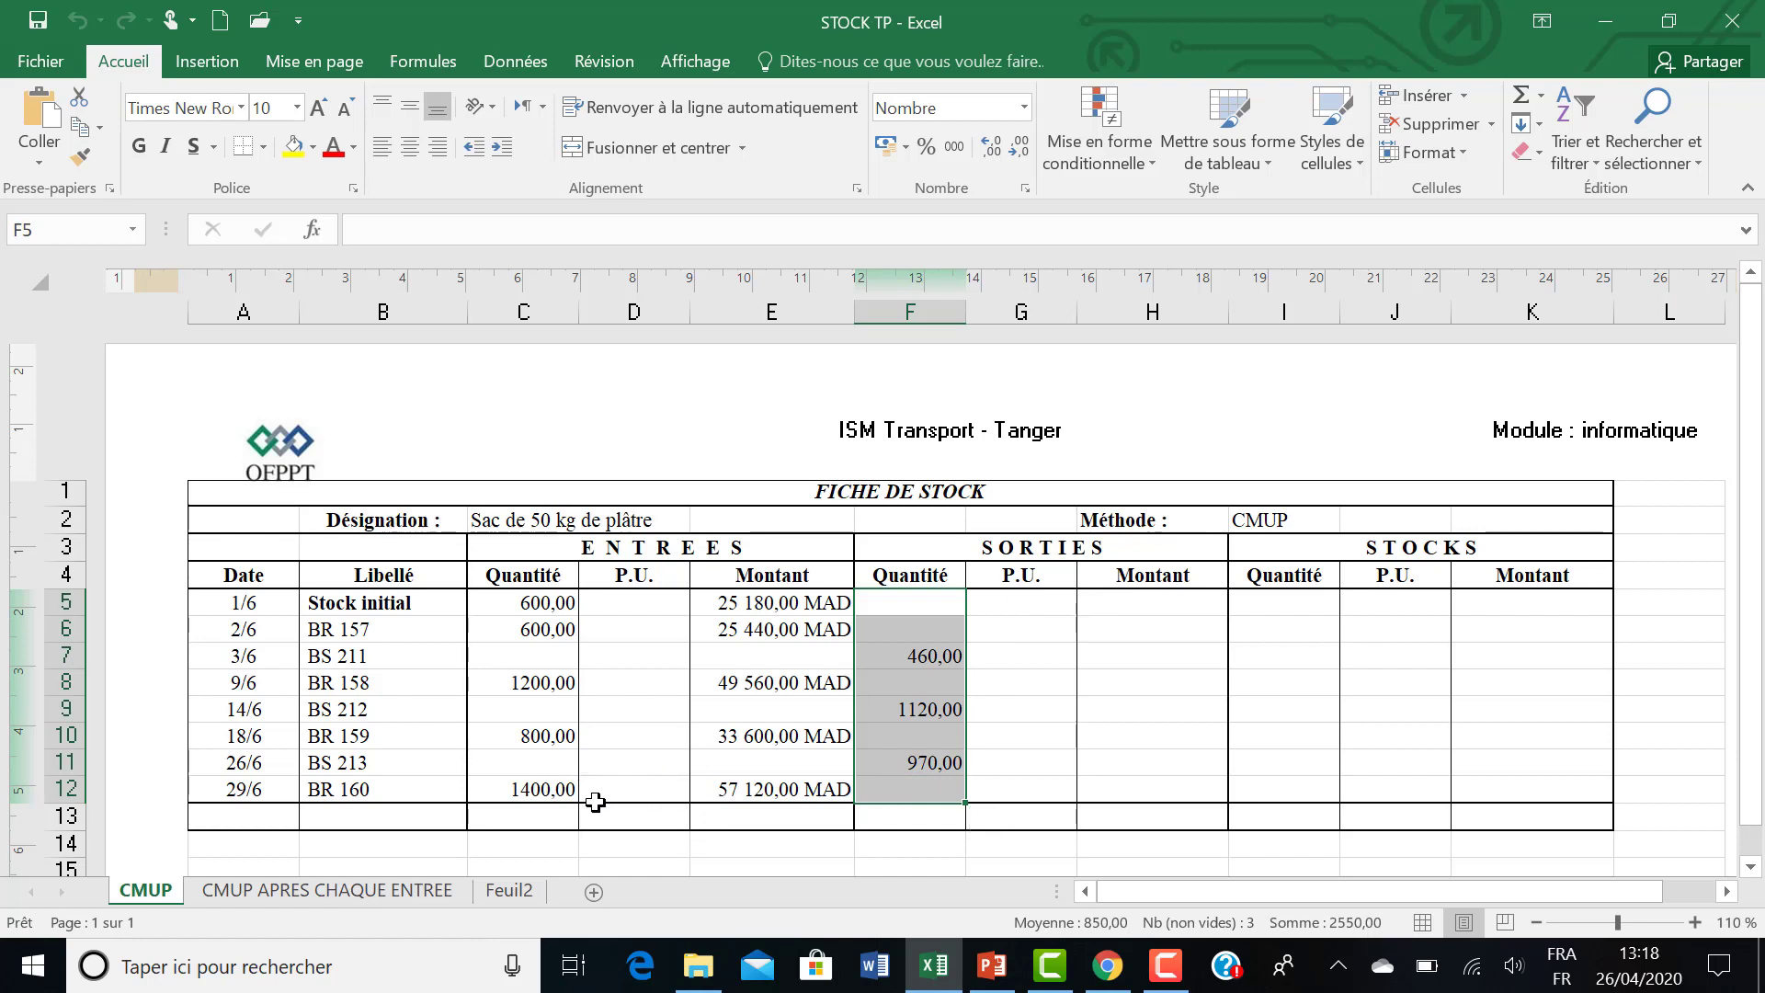
left_click(898, 630)
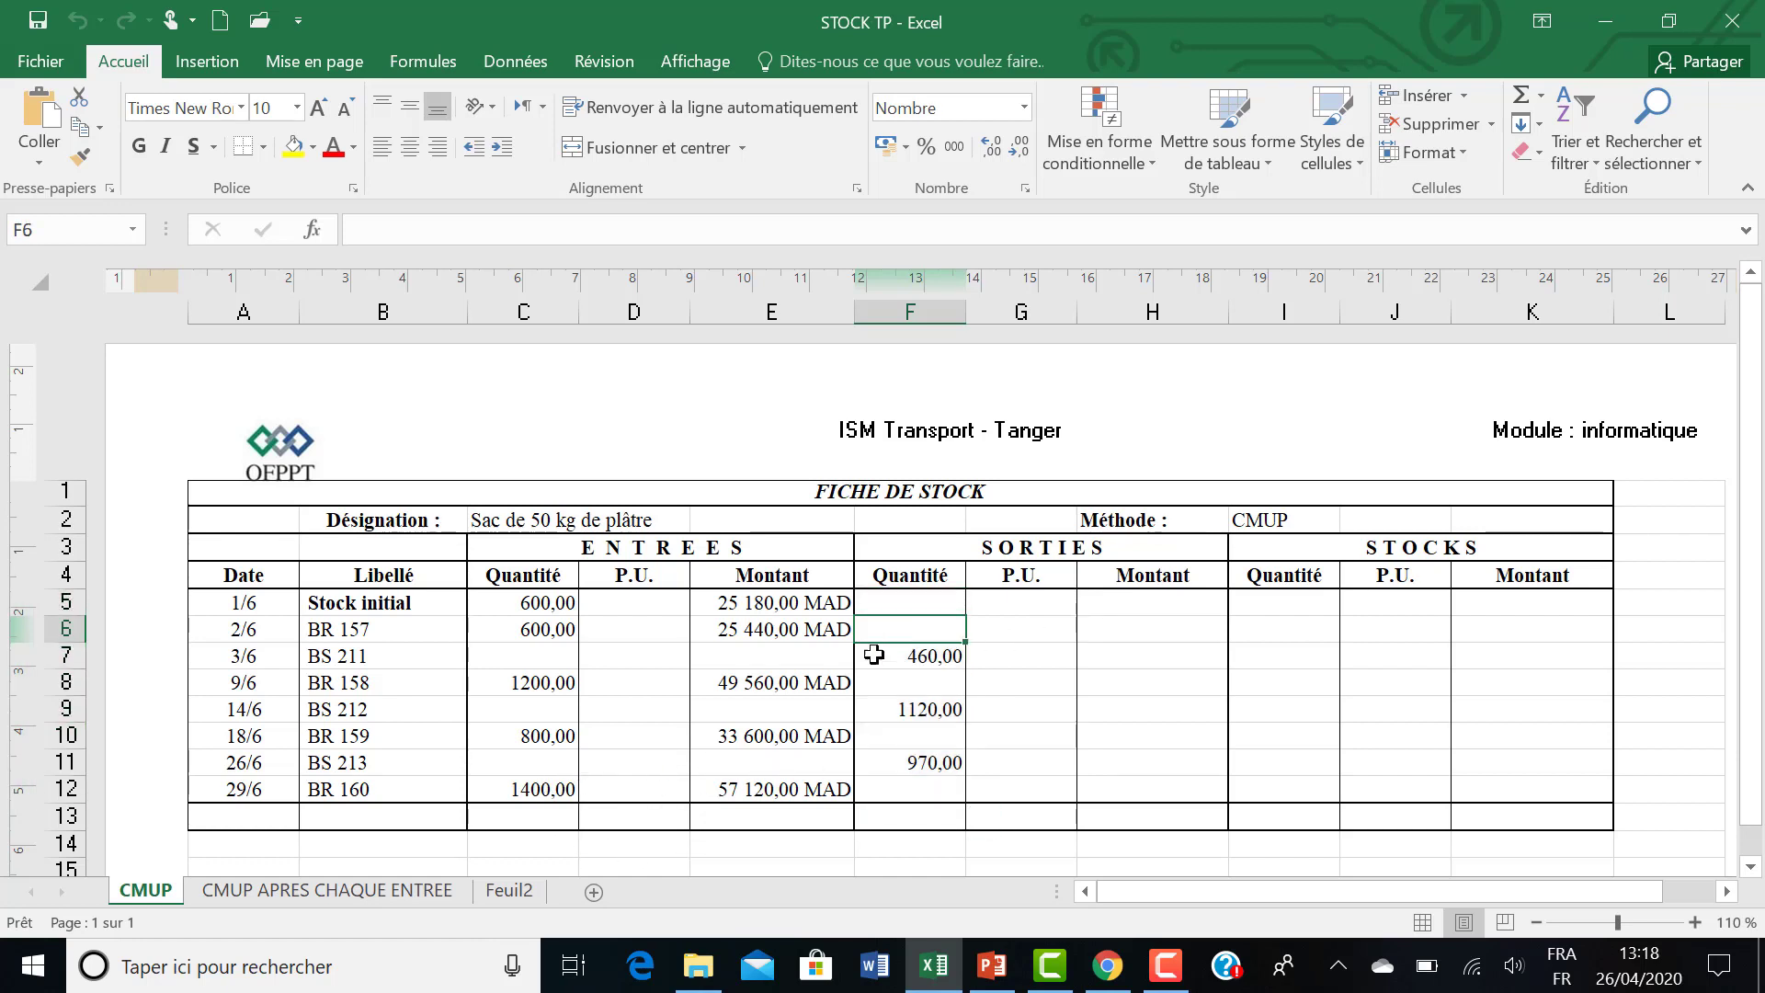
Total the incoming quantities C5:C12 in cell C13 with SOMME.
left_click(516, 815)
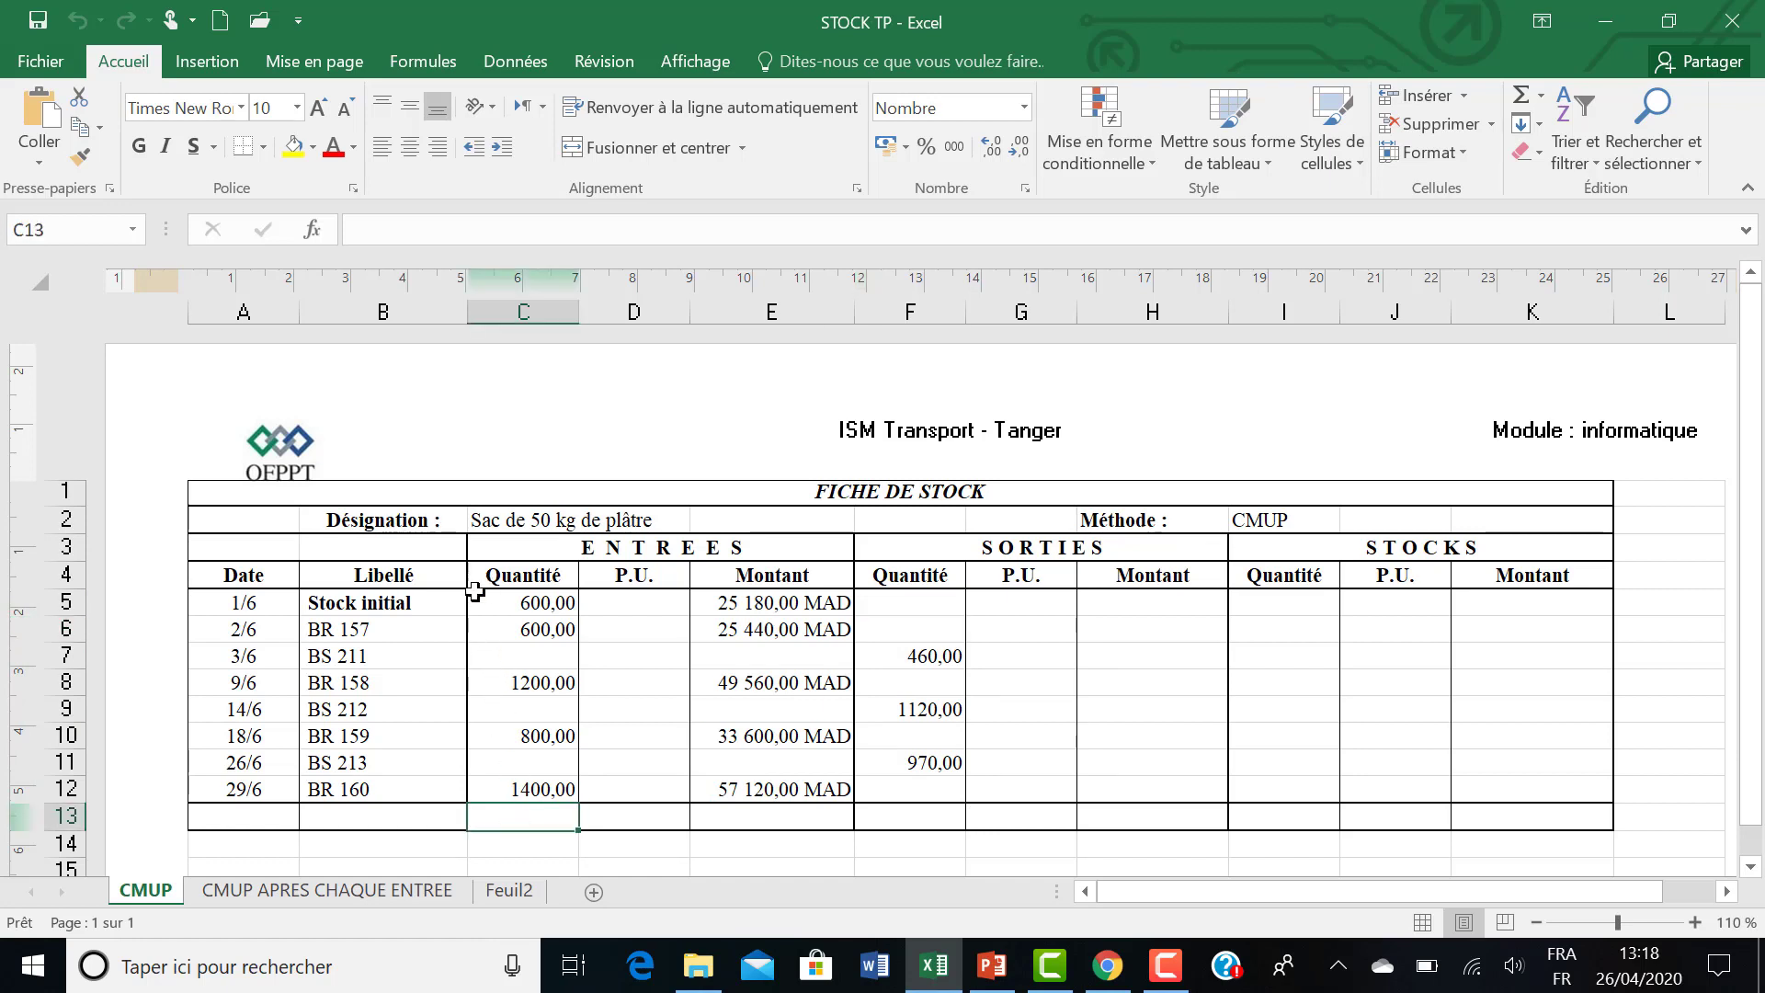
left_click(1520, 96)
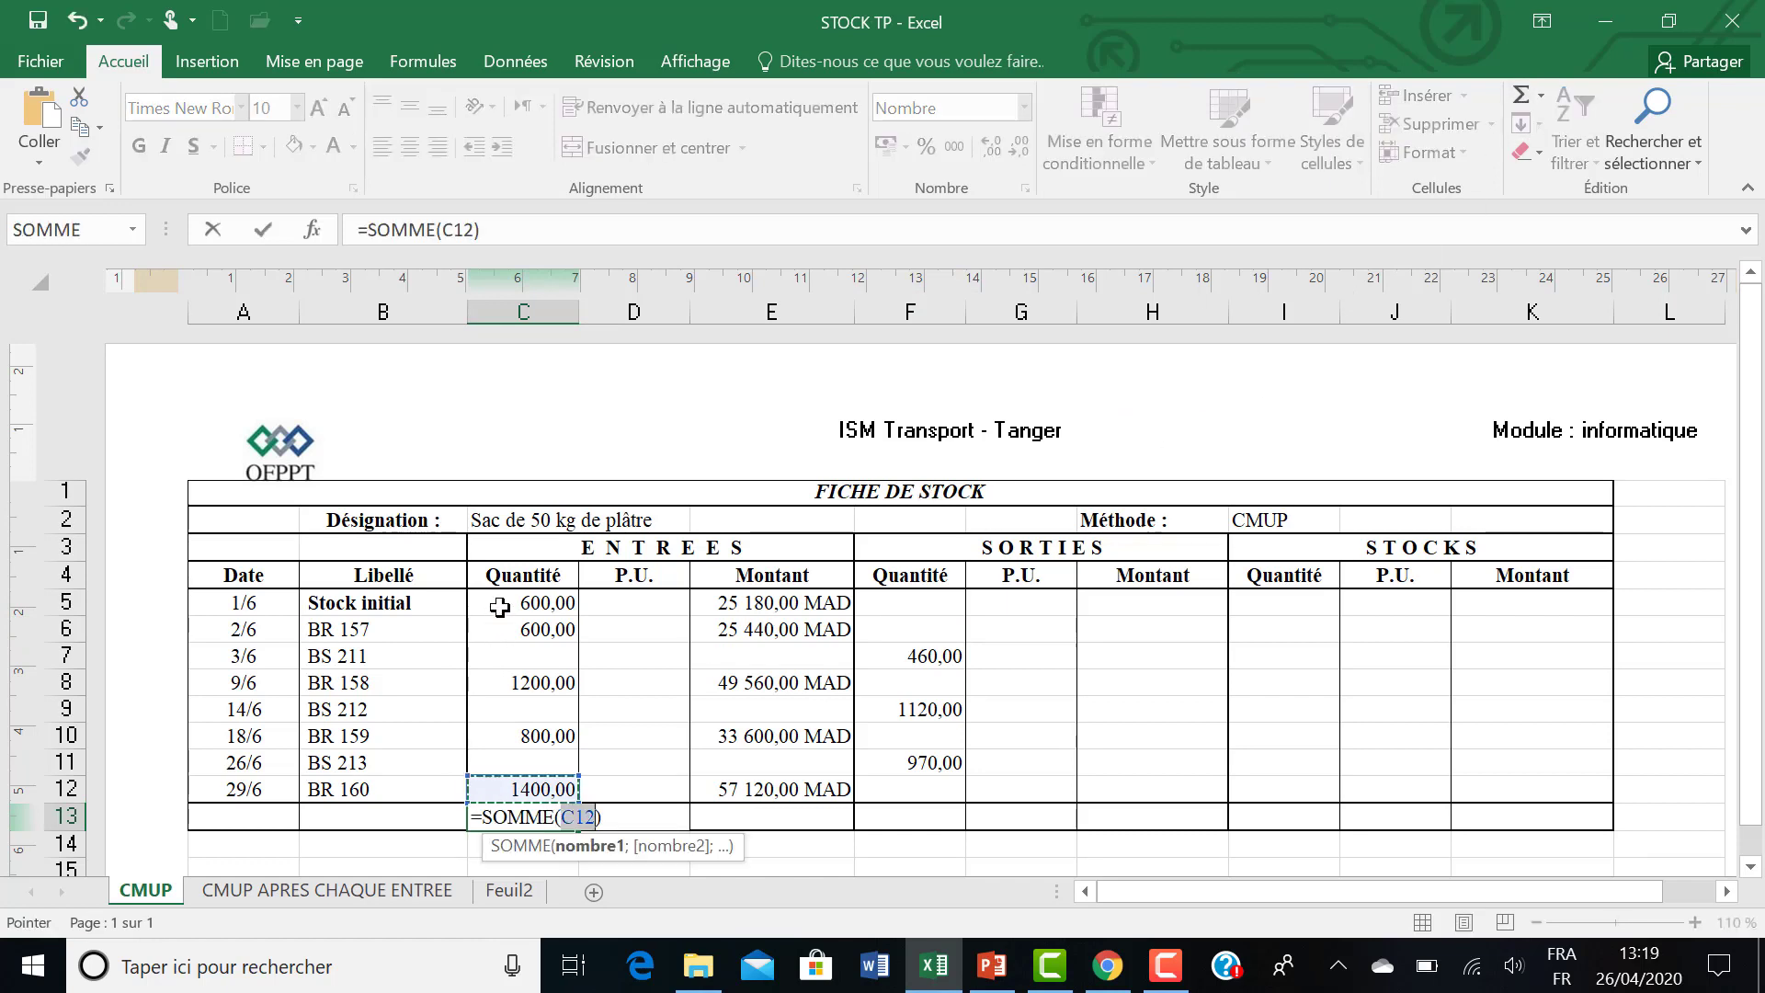
left_click_drag(499, 605, 510, 787)
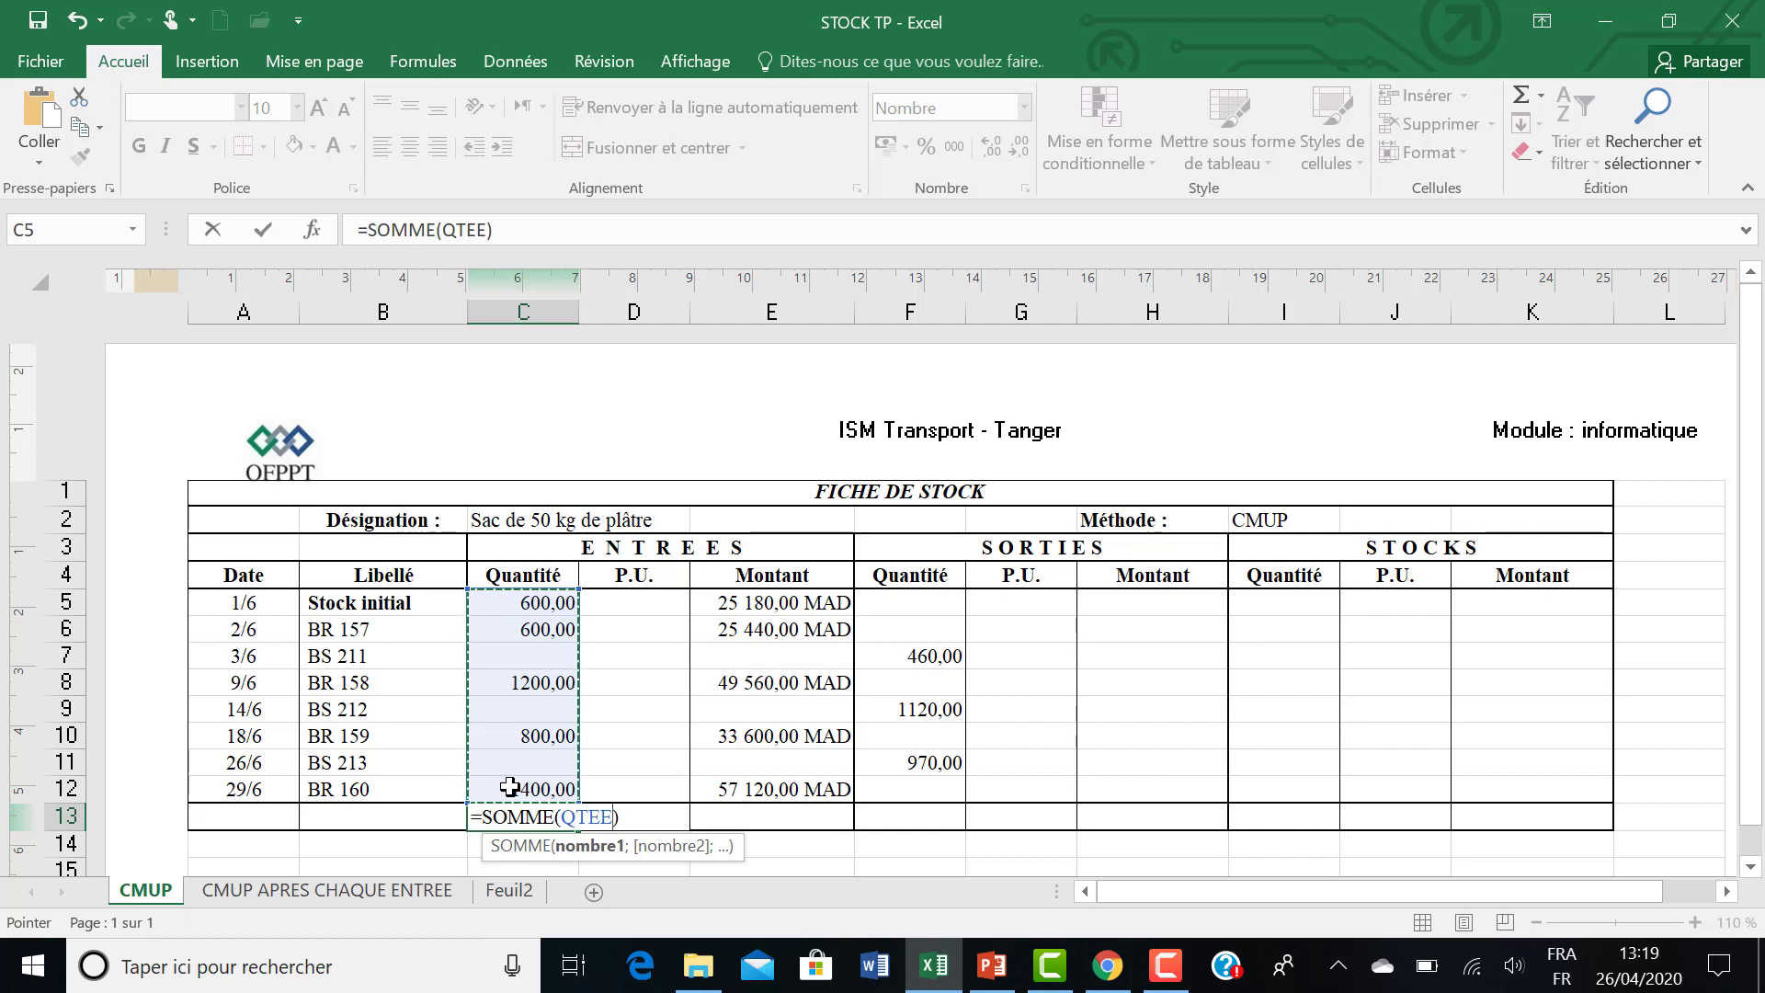
key("Return")
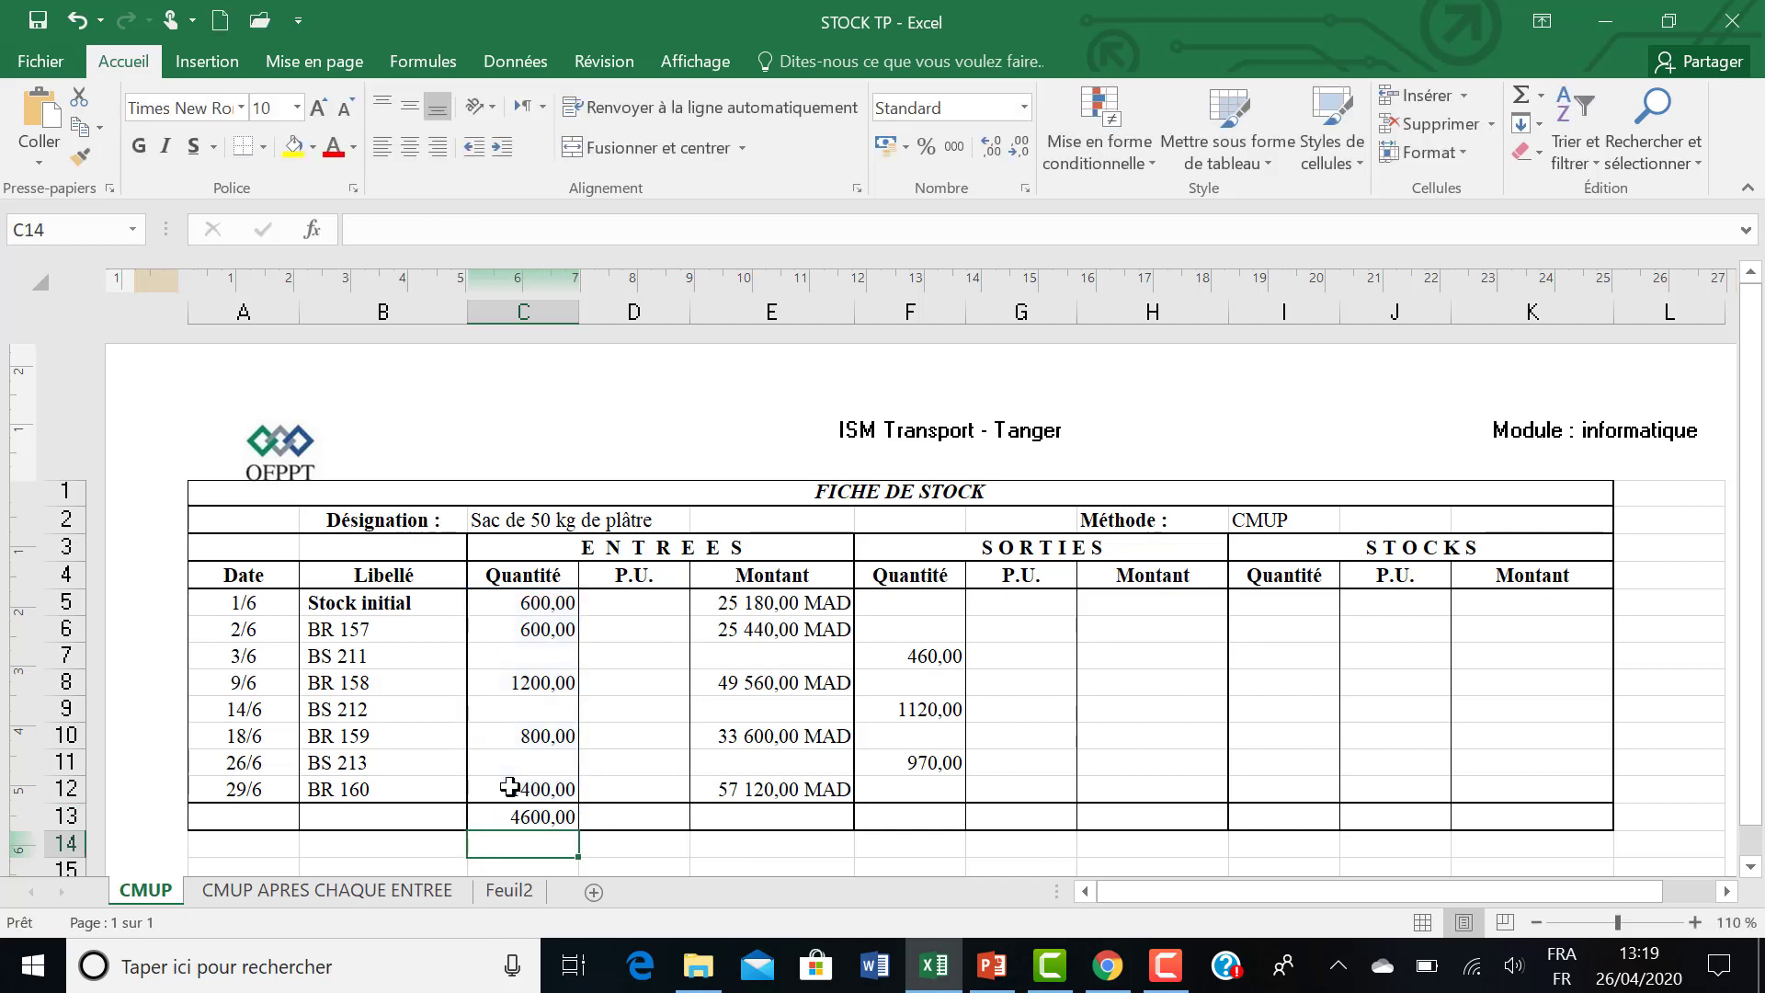
Total the incoming amounts E5:E12 in cell E13 with SOMME.
left_click(788, 818)
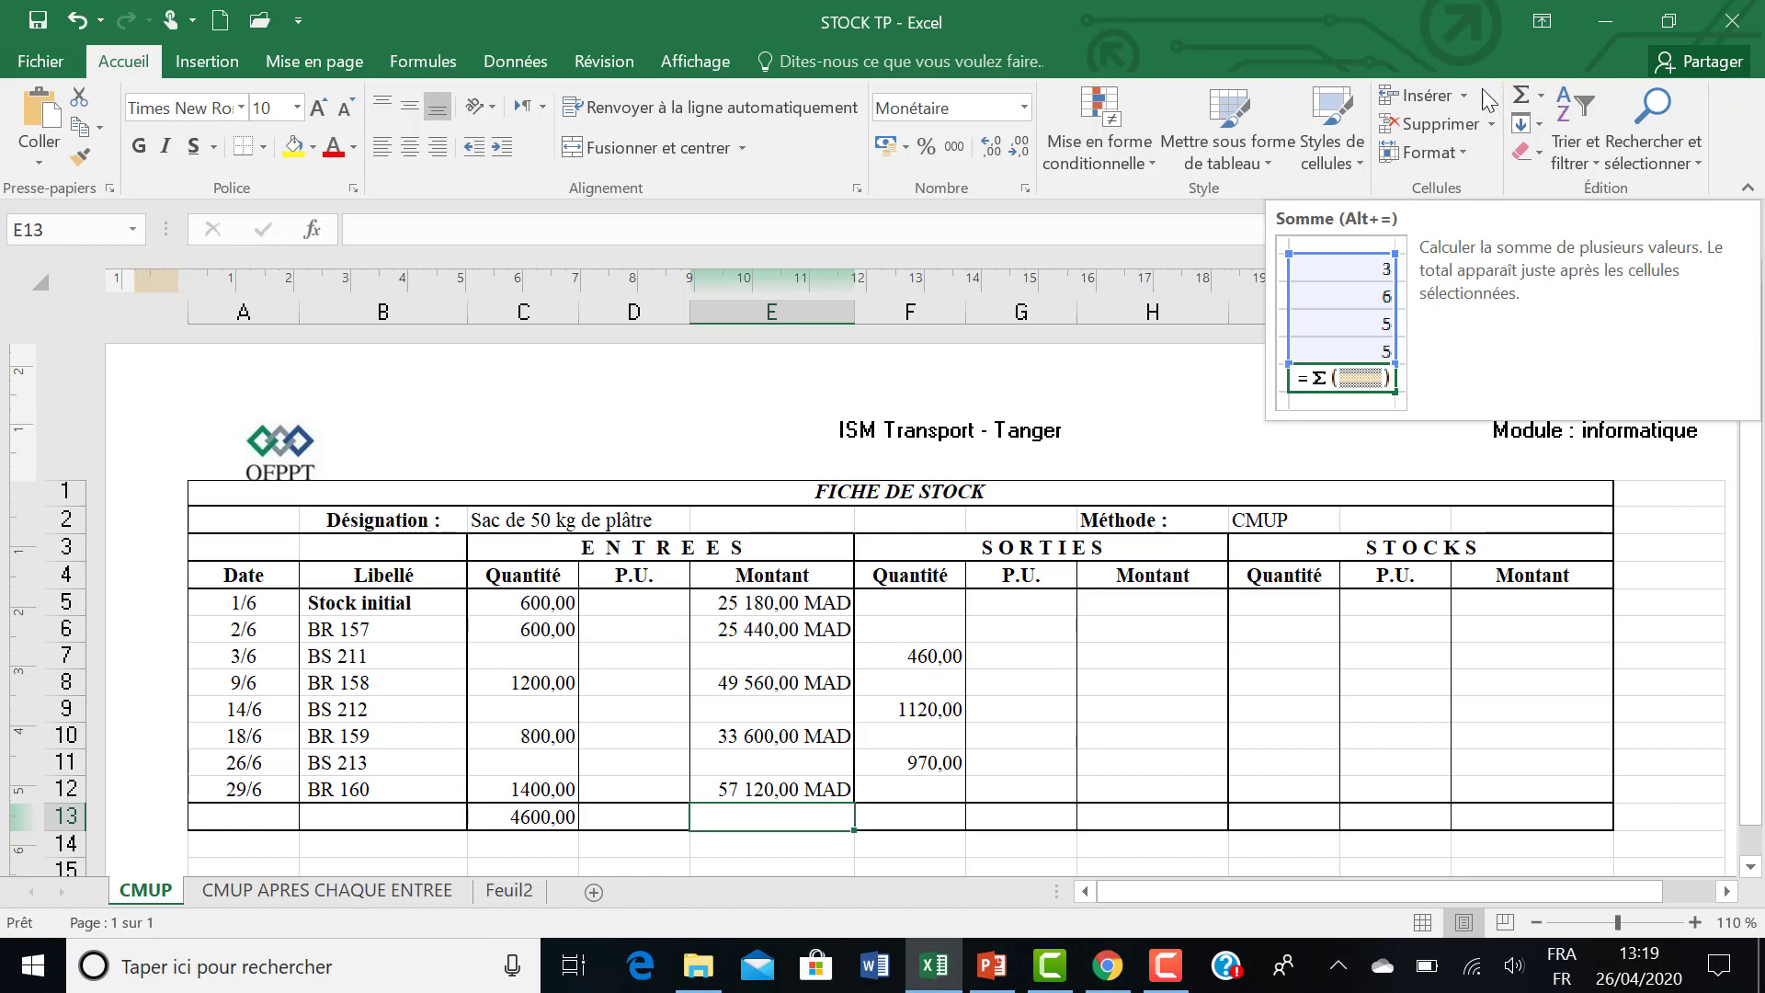
left_click(1532, 104)
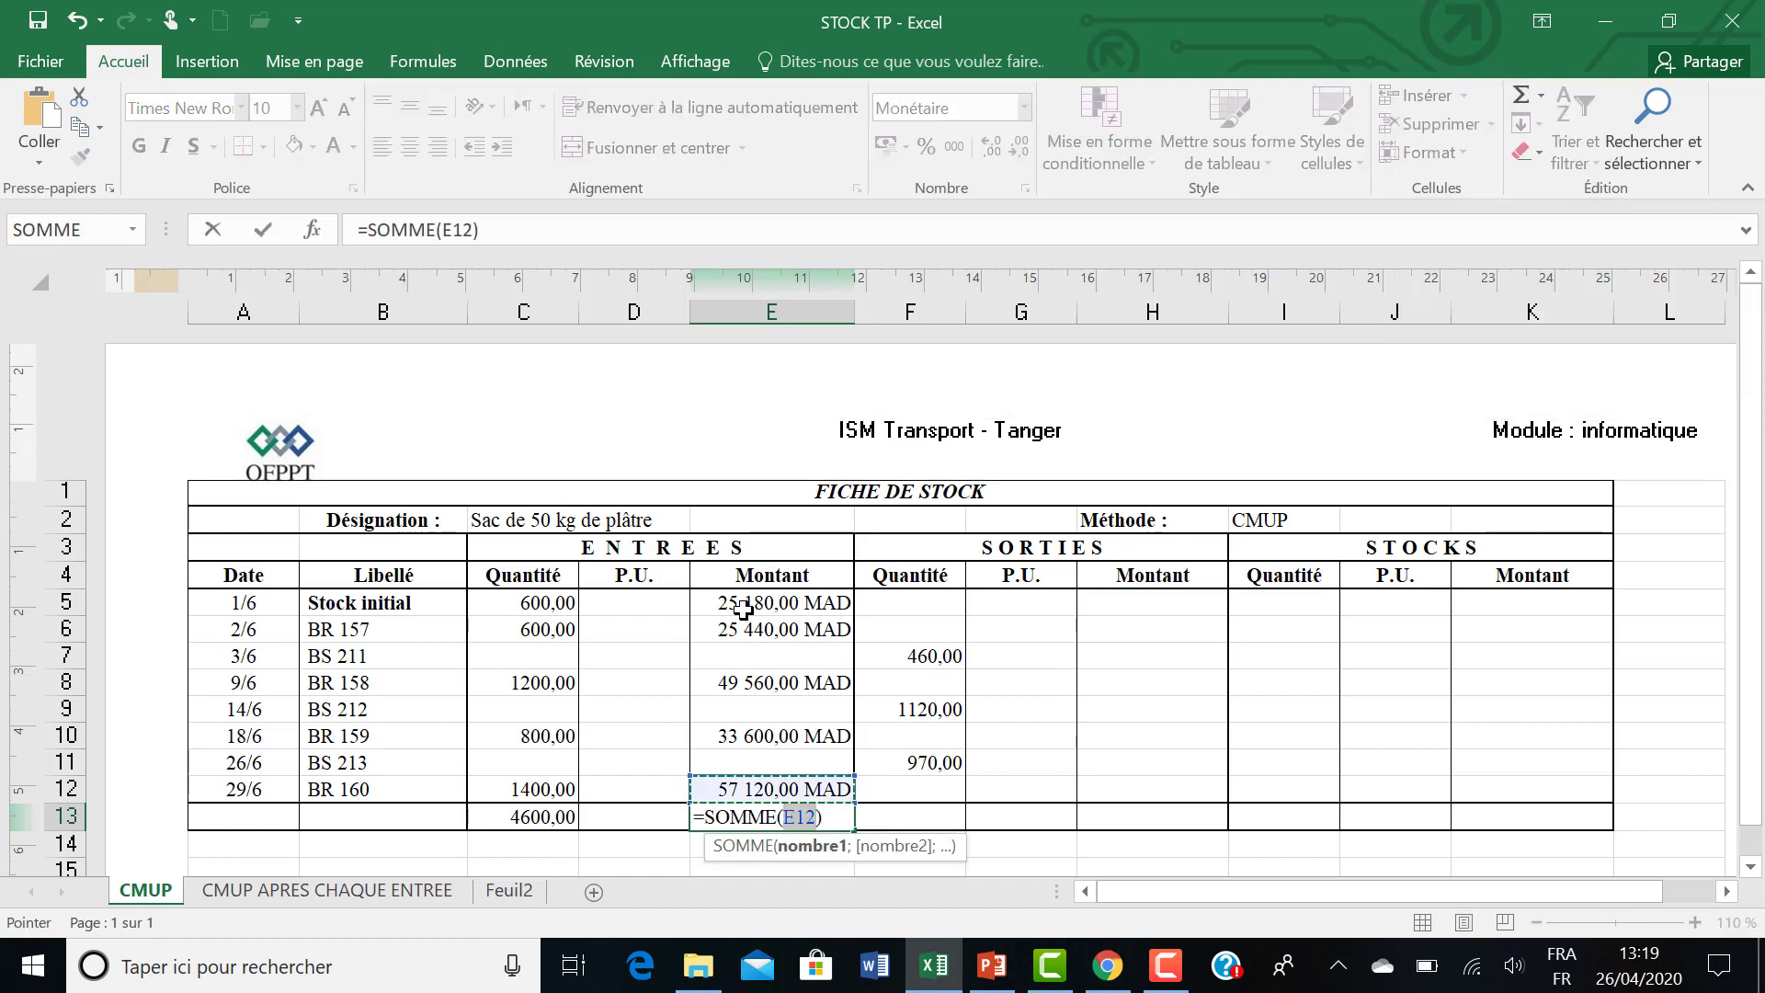
left_click(743, 604)
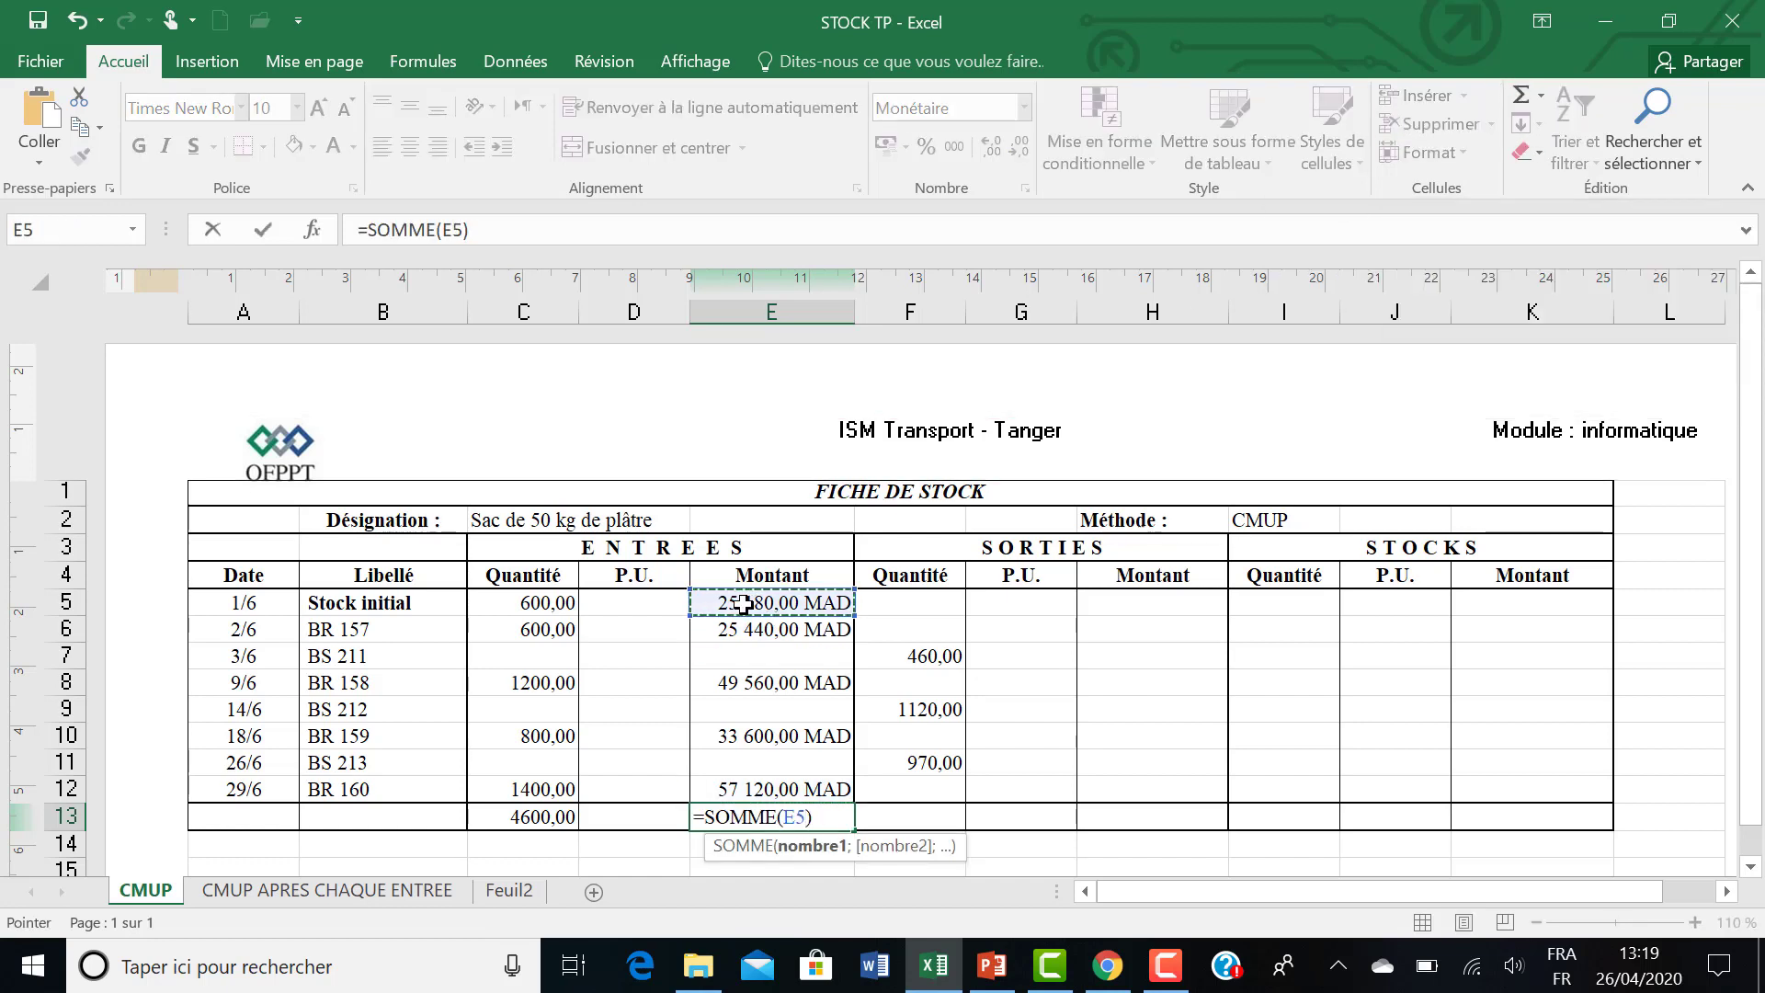
left_click_drag(742, 604, 732, 789)
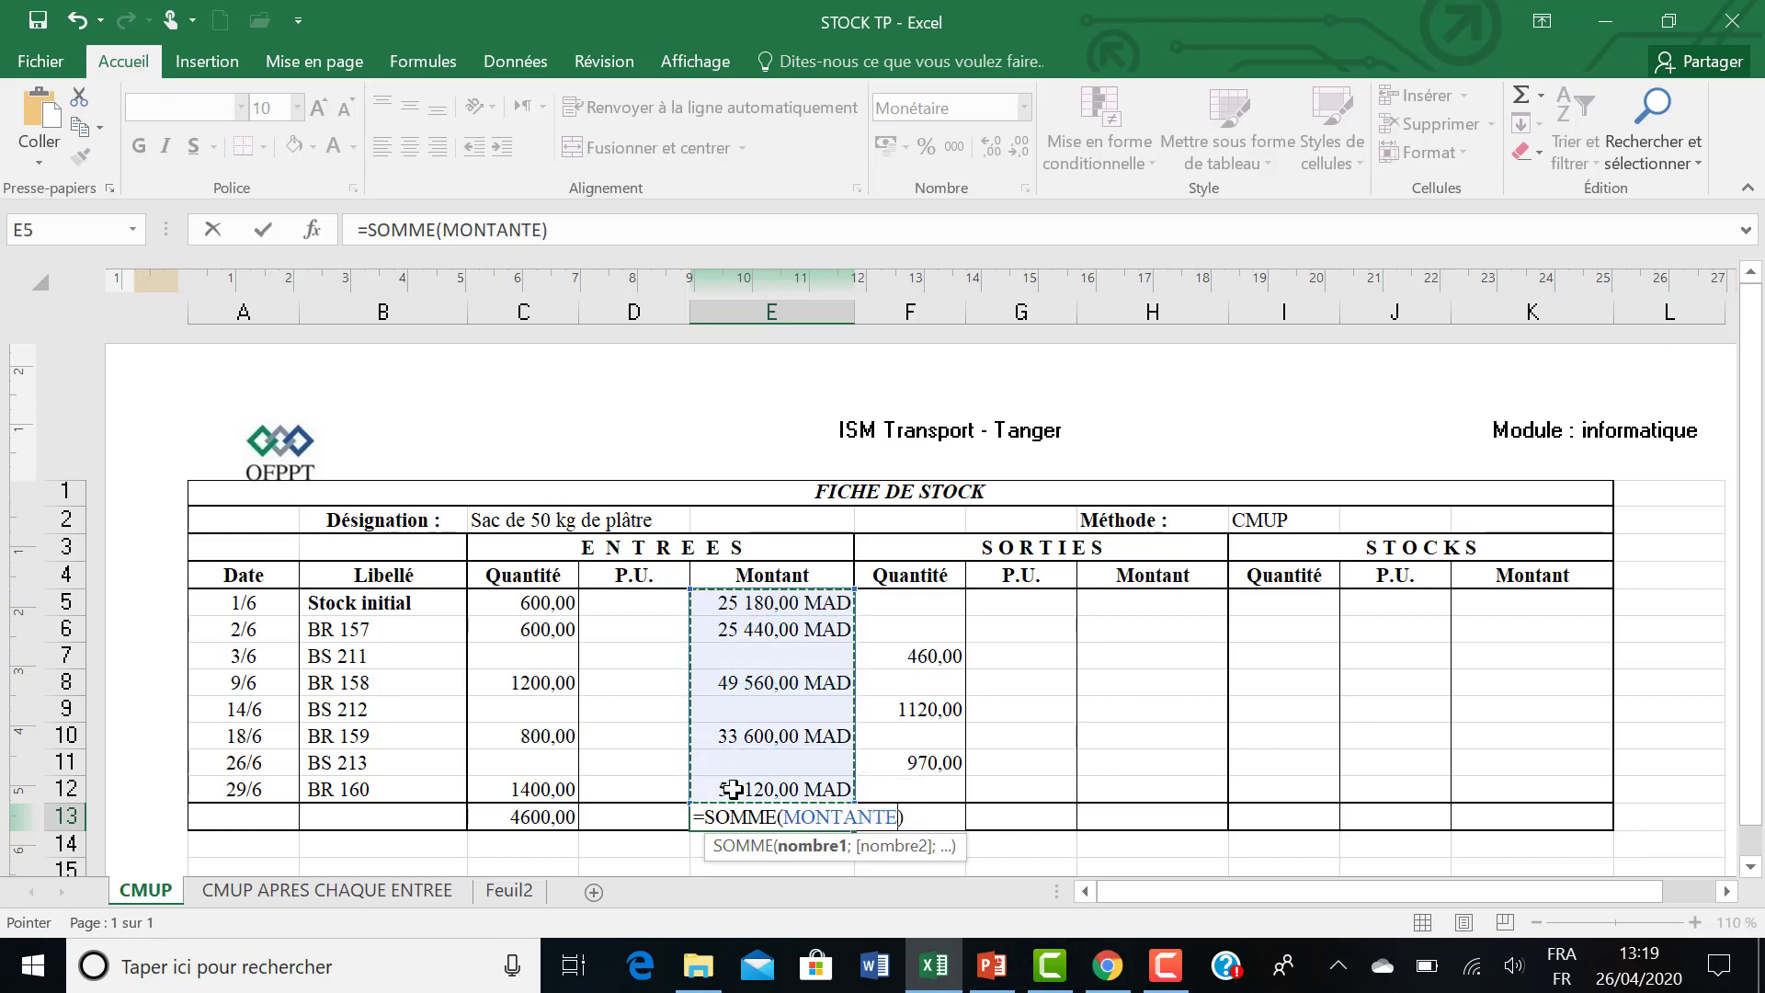
key("Return")
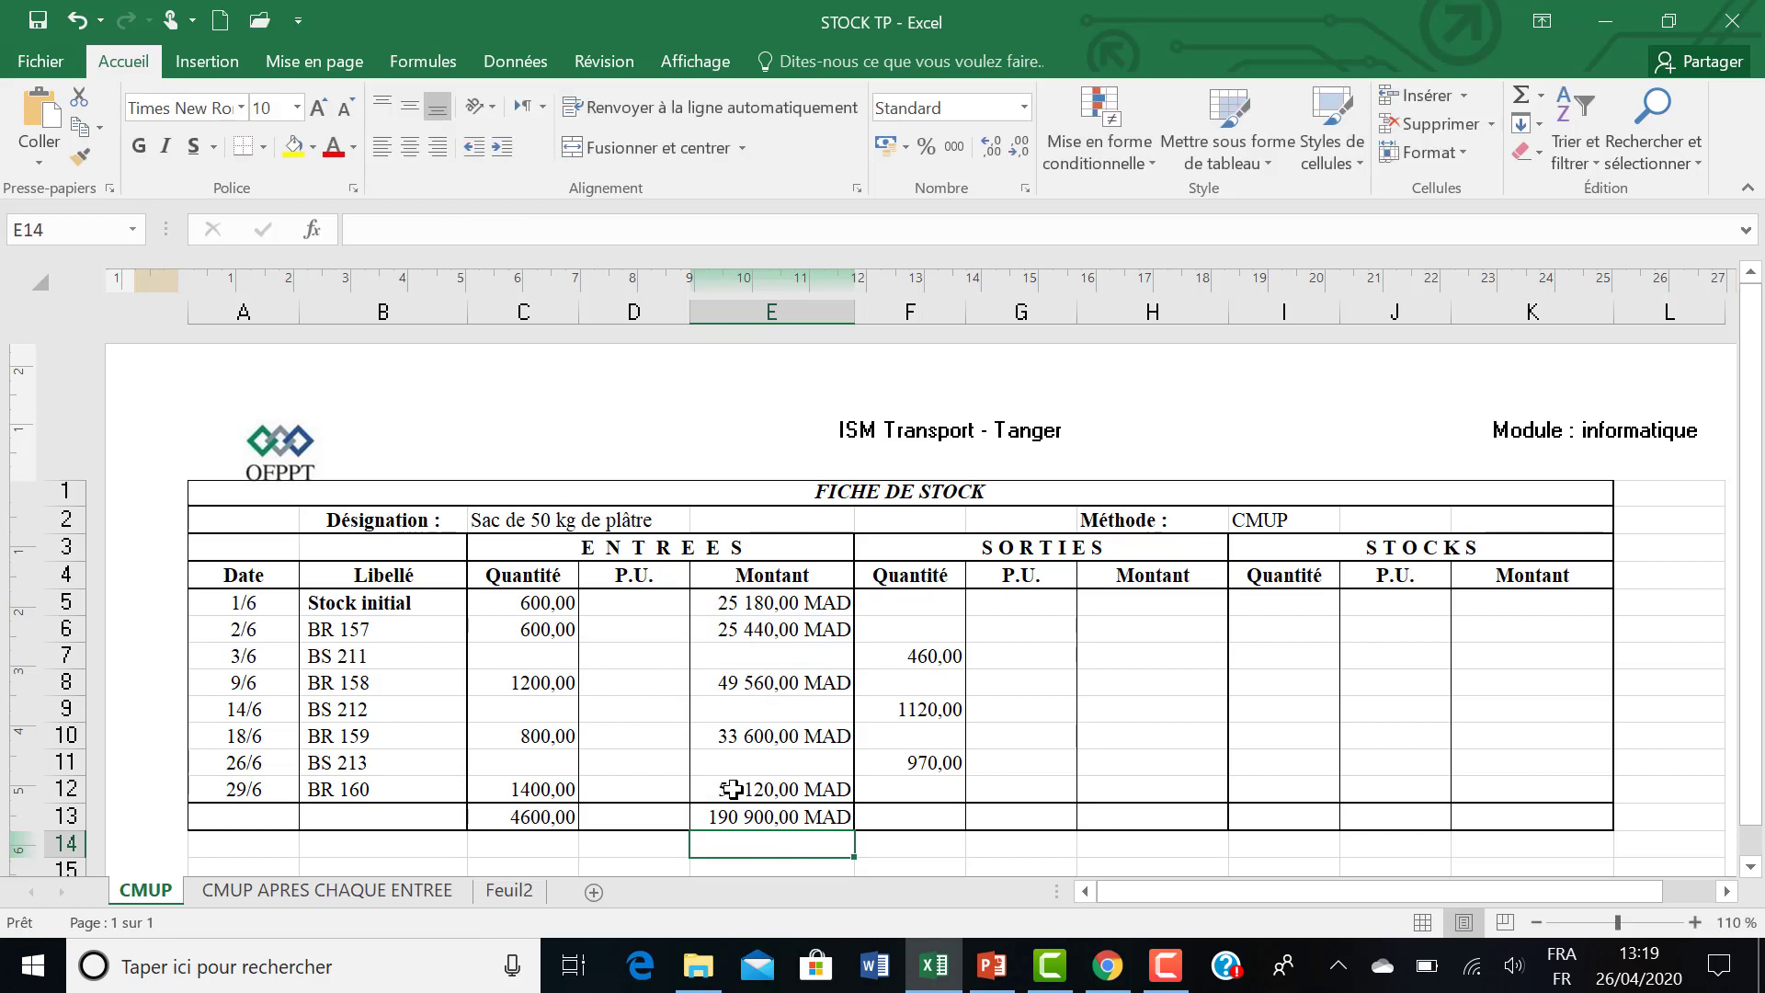
Calculate the weighted average unit cost in D13 with the formula =E13/C13.
left_click(641, 816)
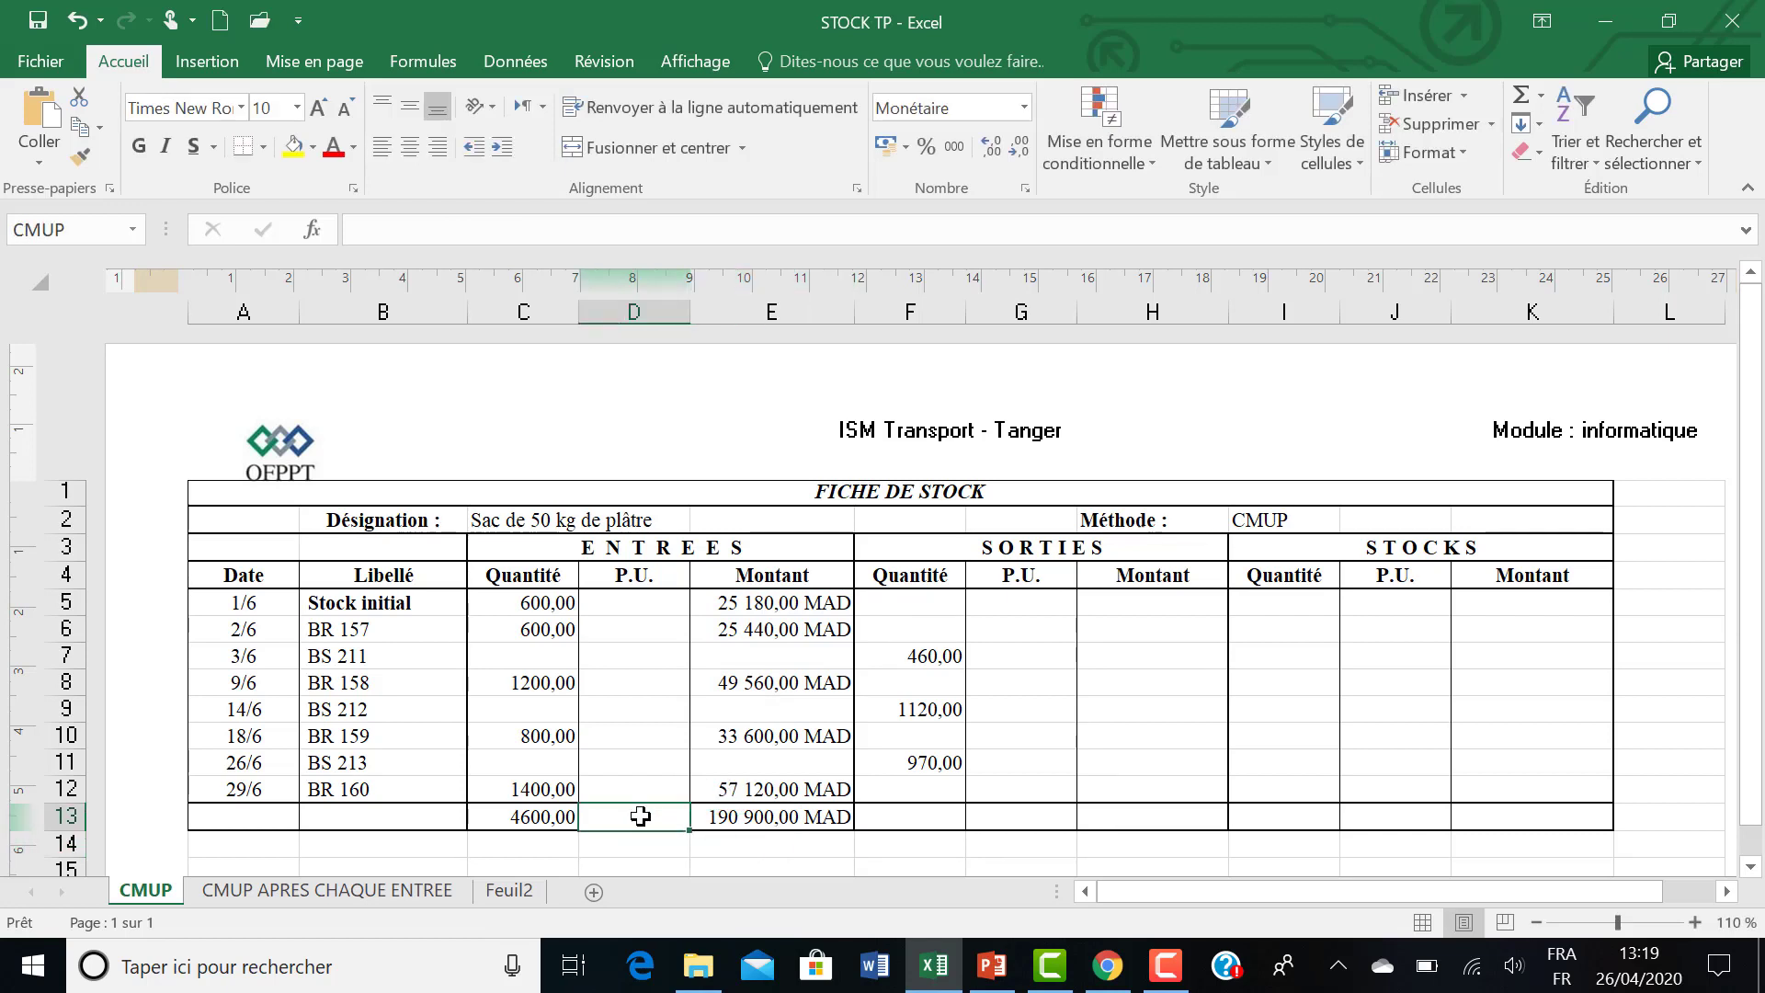
type("+")
key("Escape")
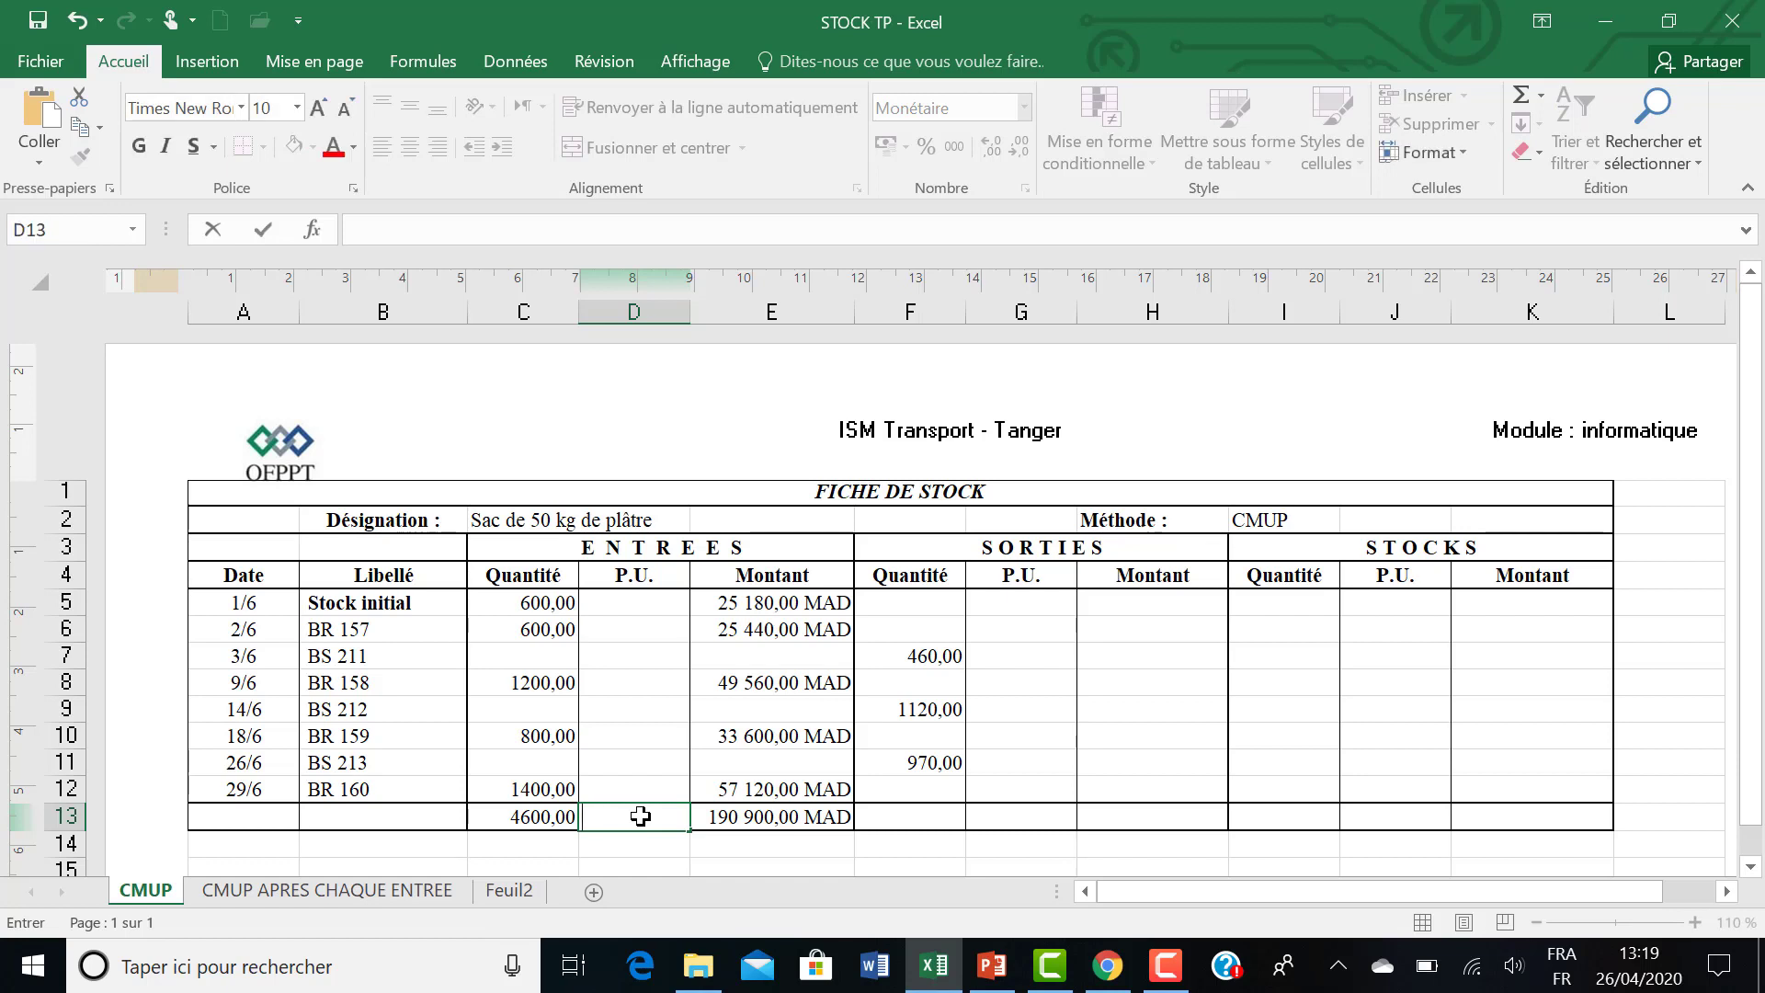
type("=")
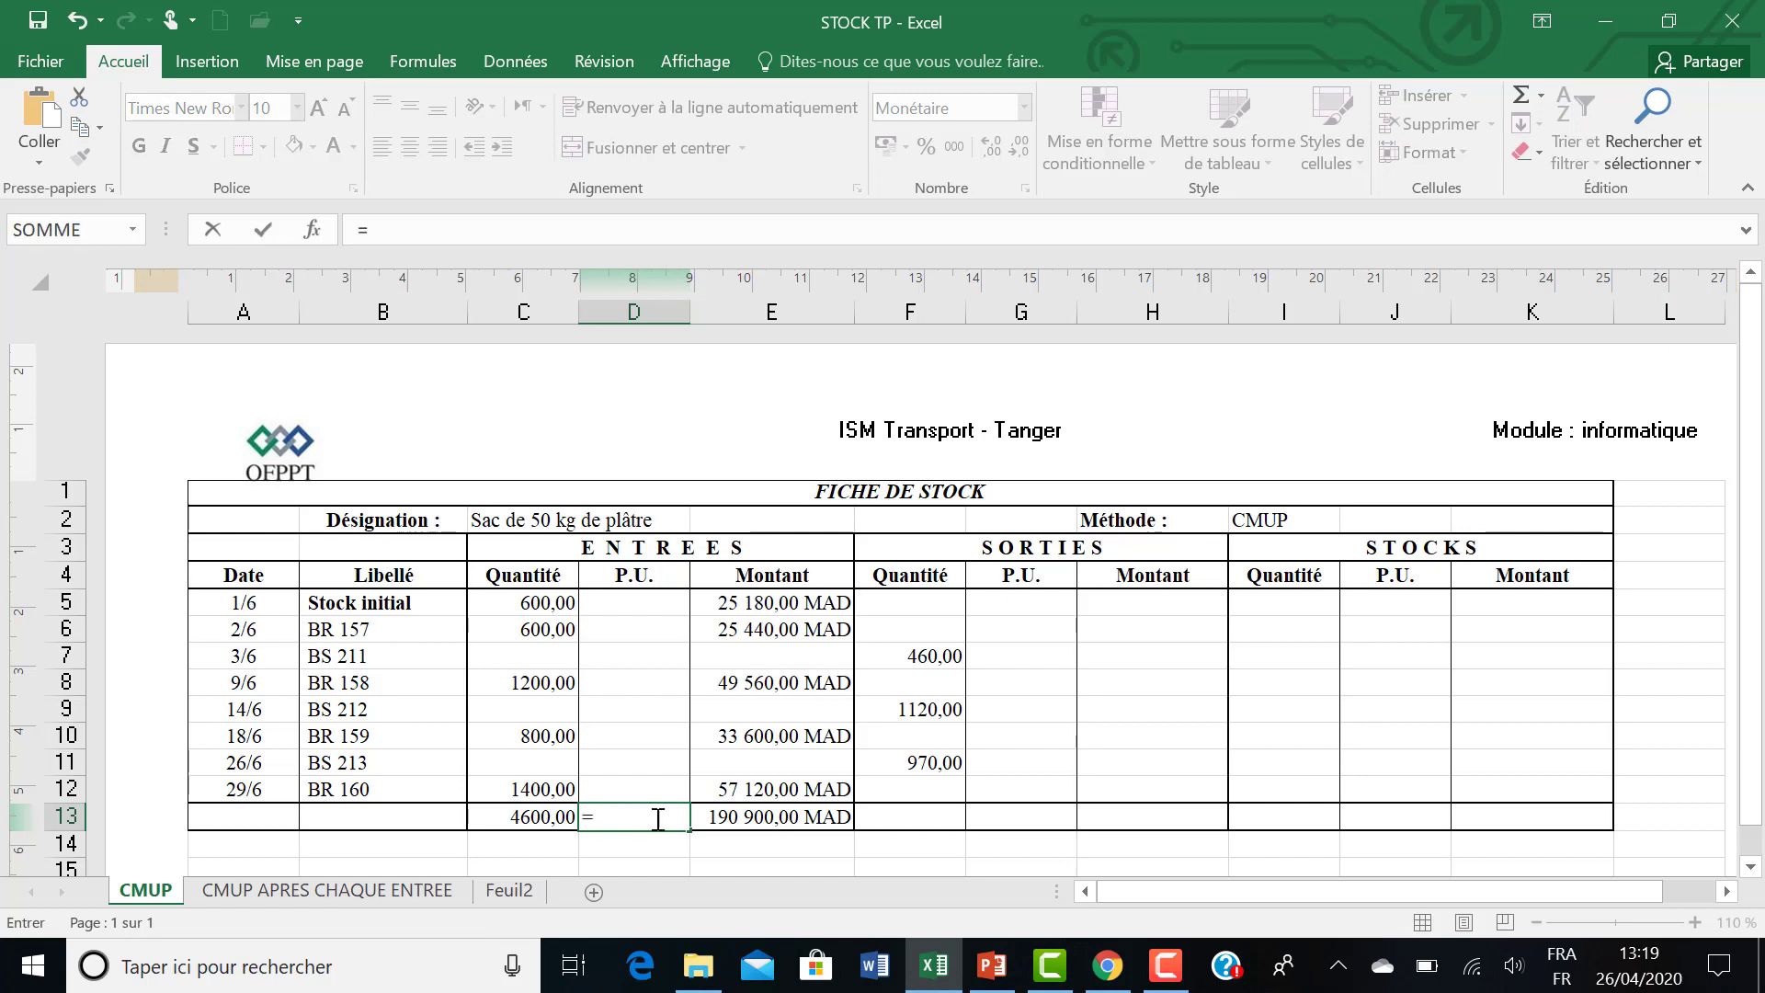
left_click(708, 817)
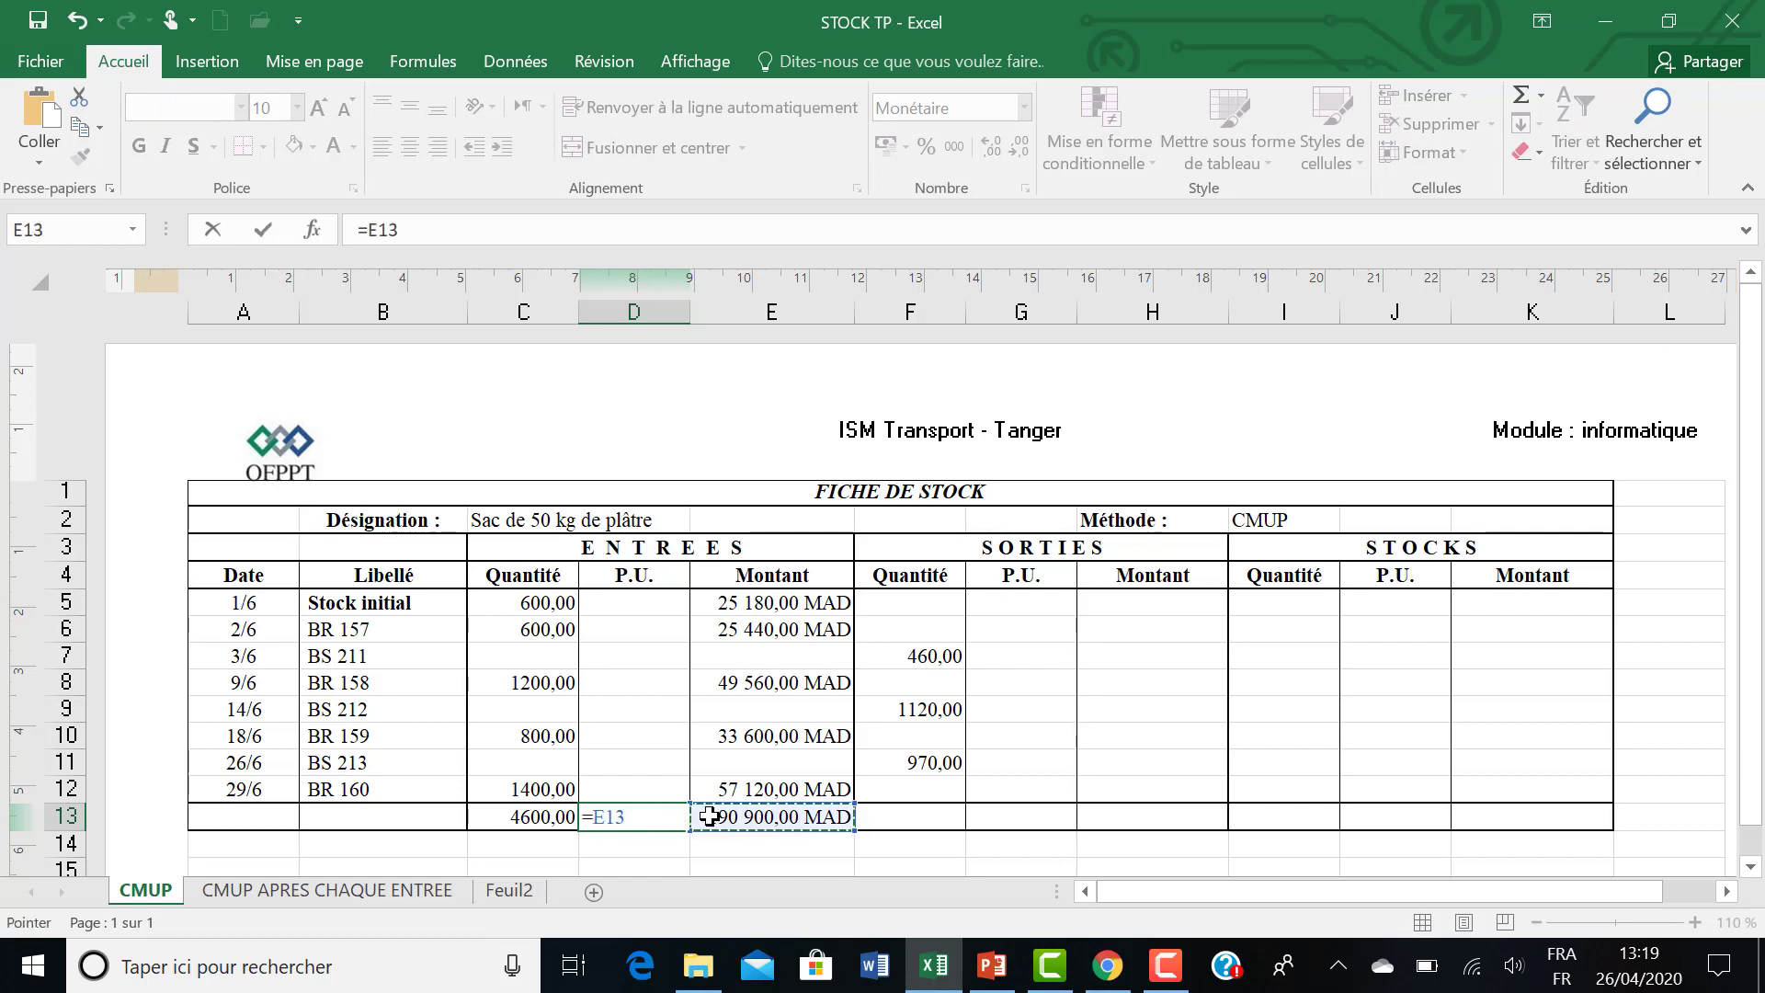
type("§")
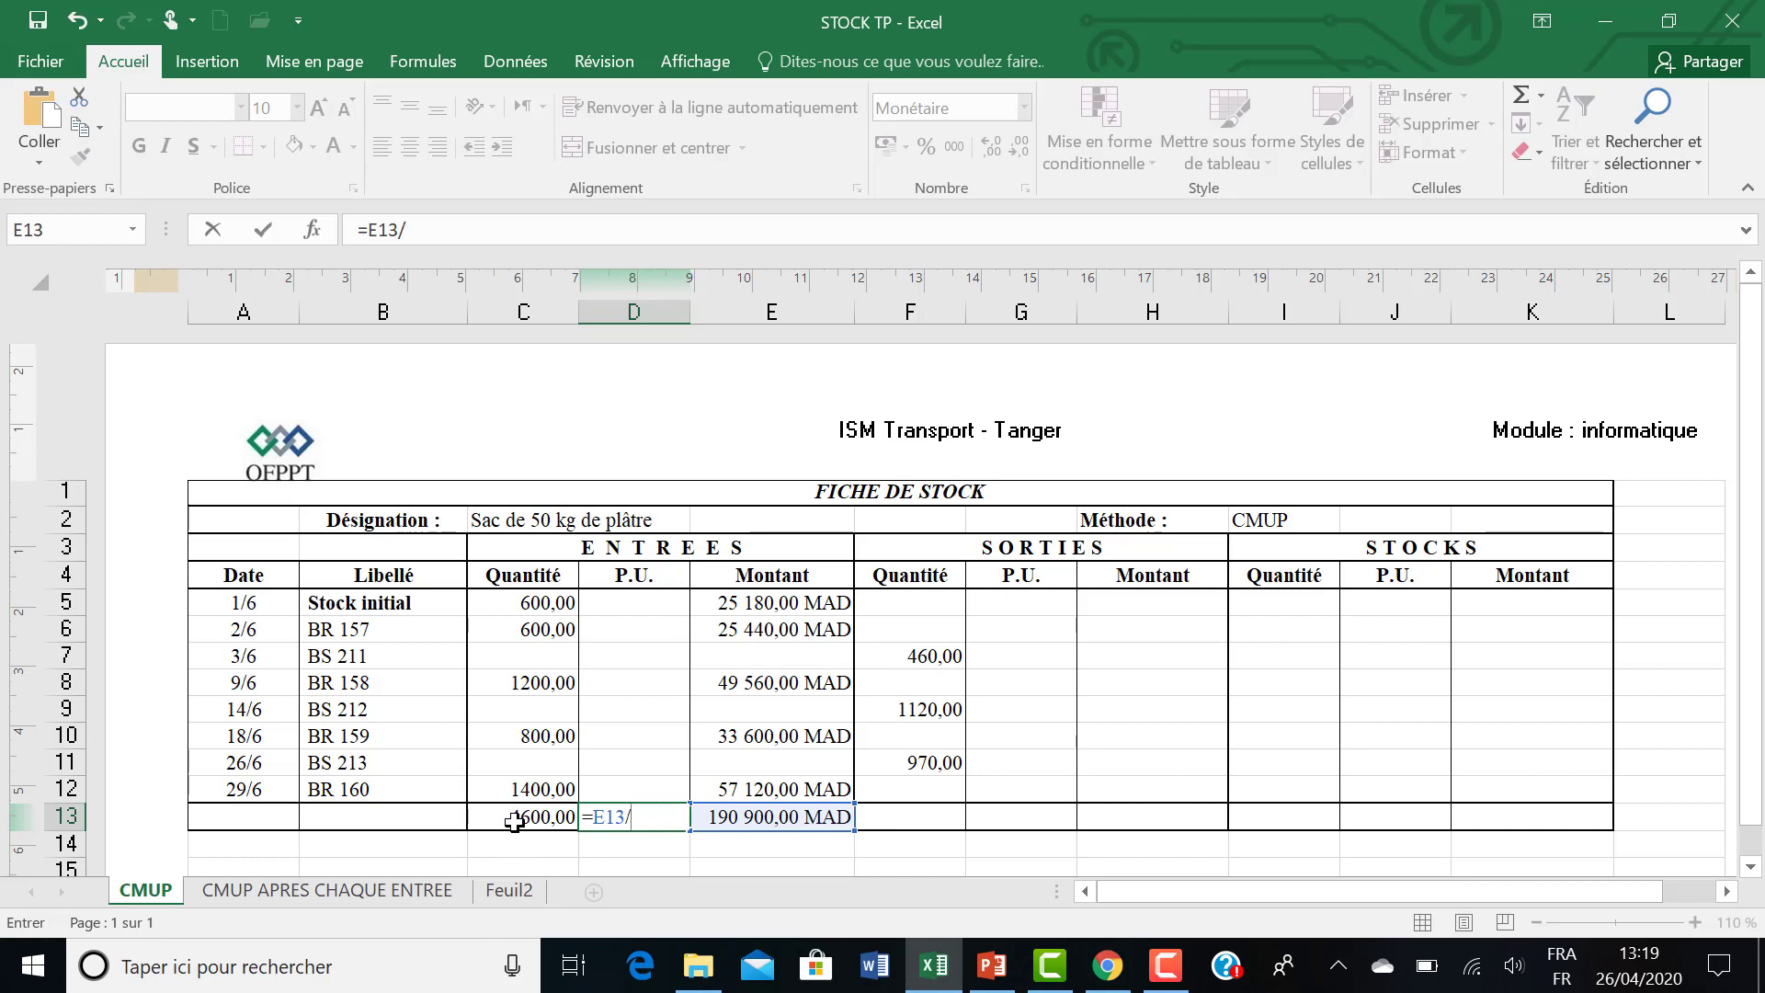
left_click(514, 821)
key("Return")
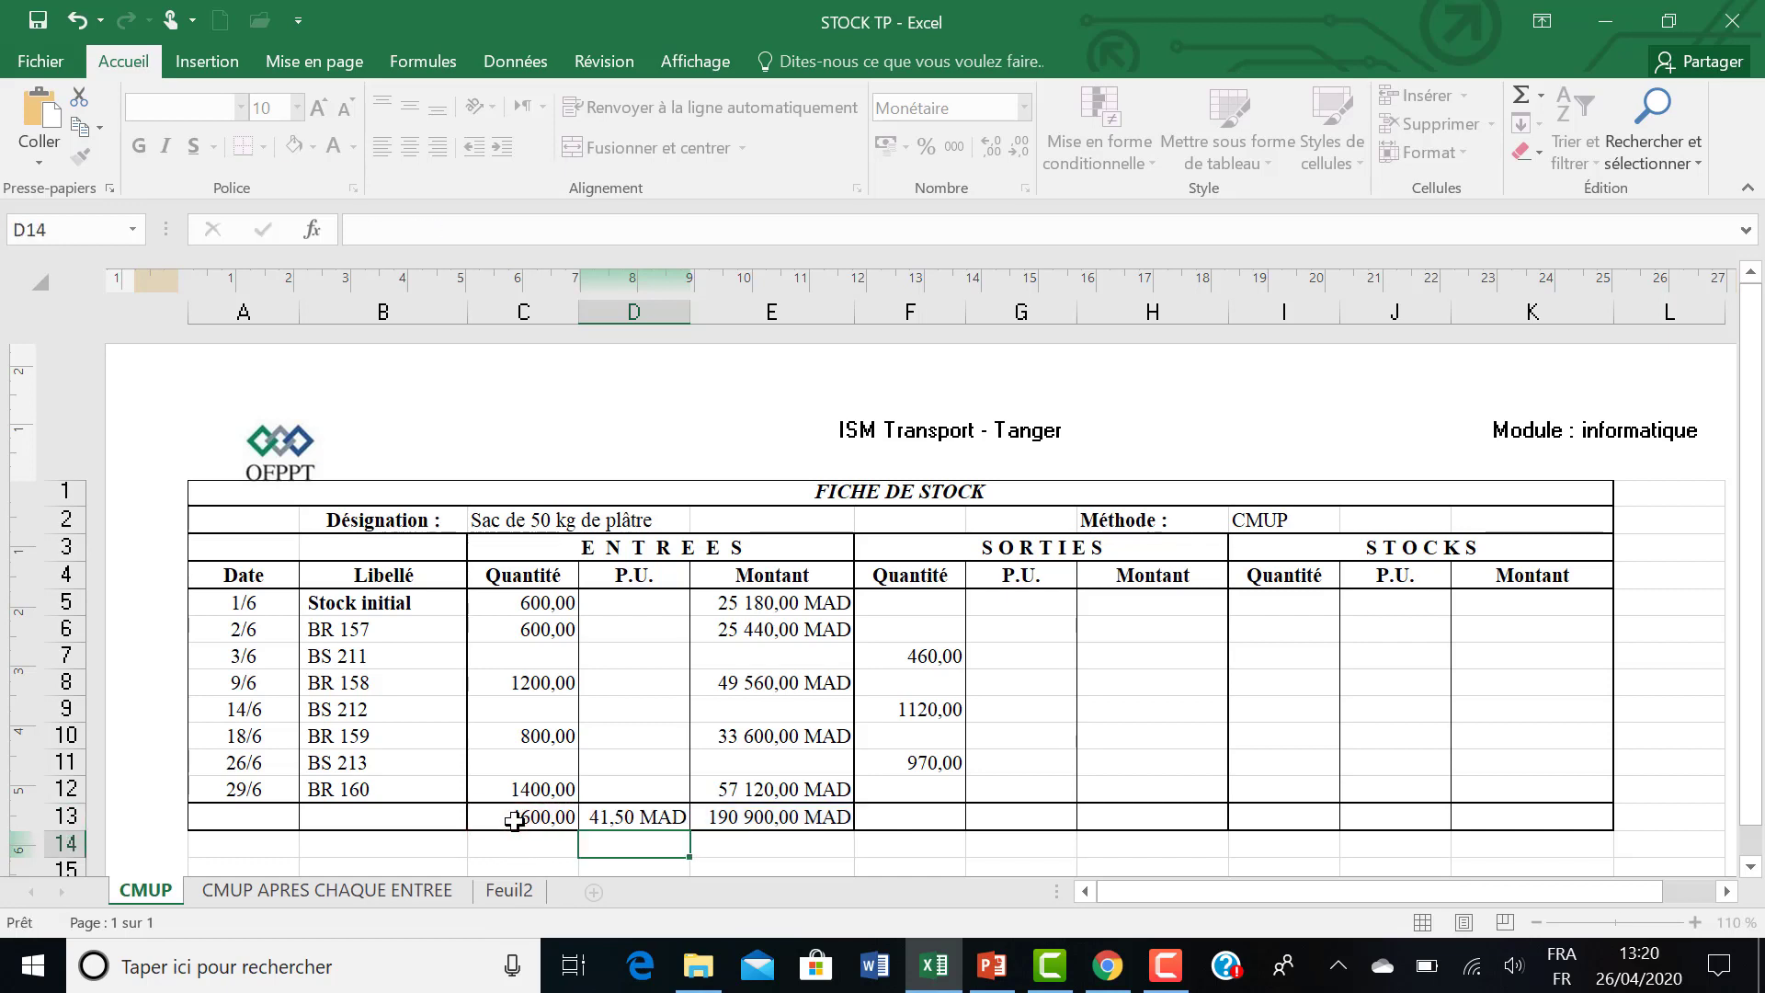
left_click(627, 815)
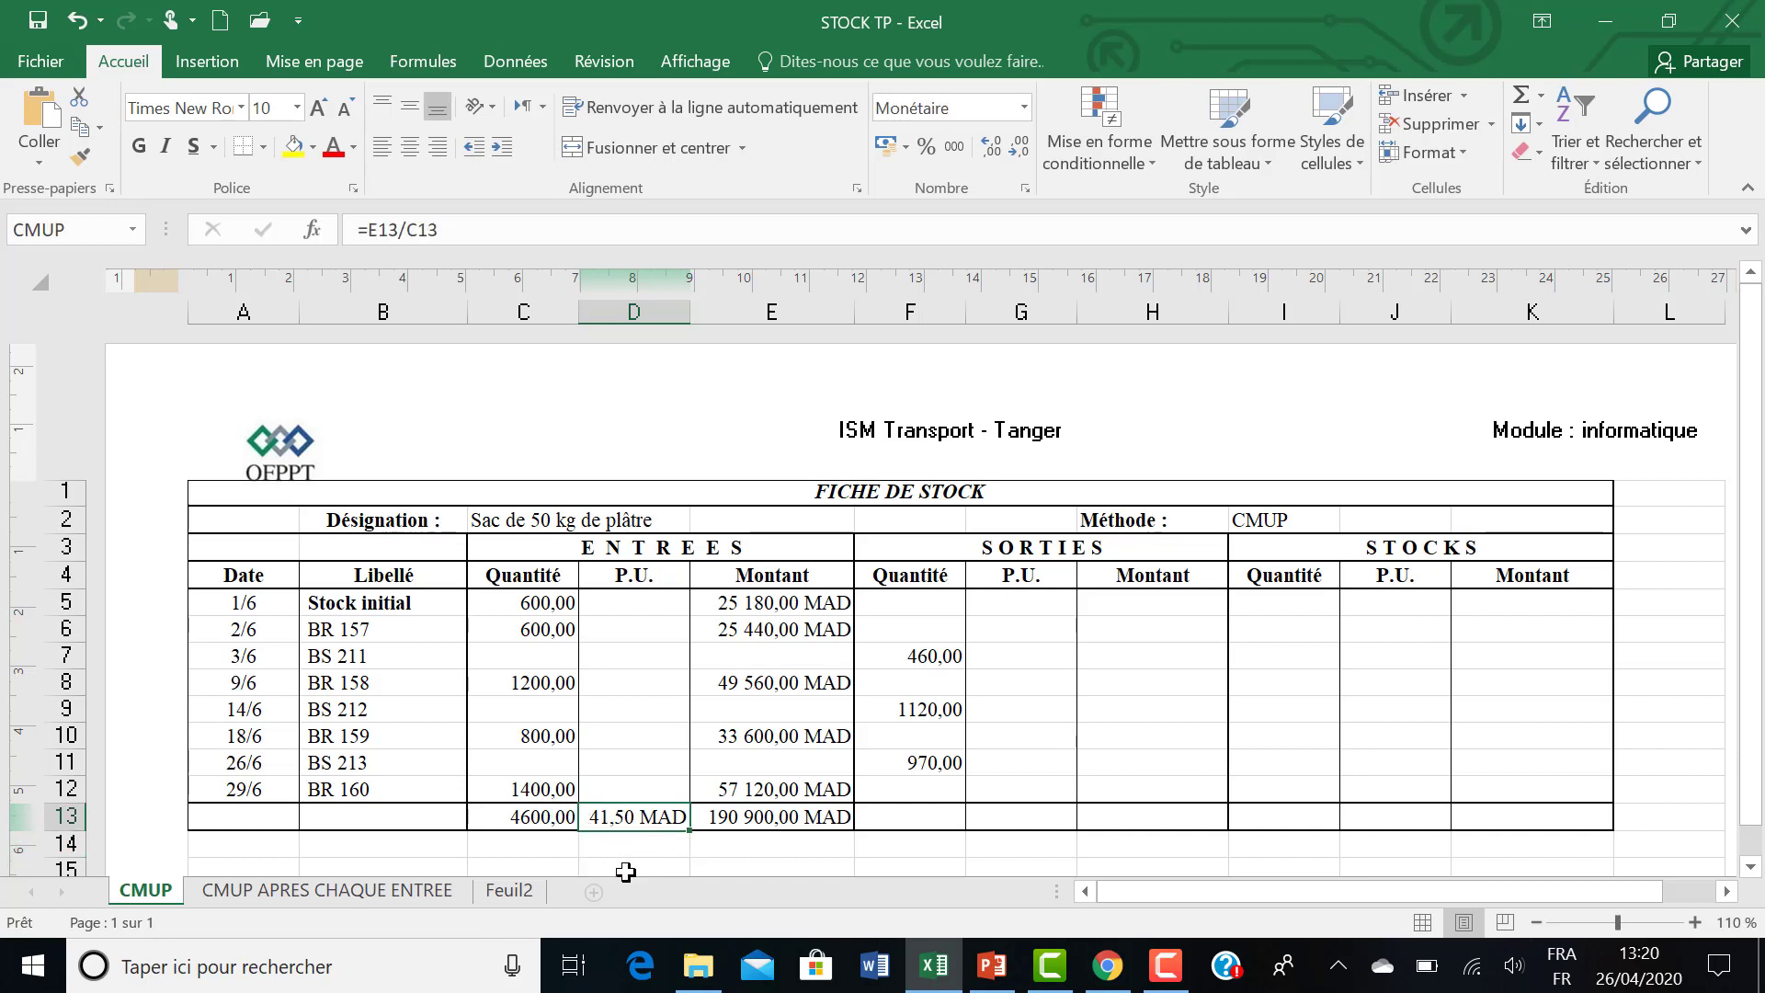
Enter =CMUP in G5 as the outgoing unit price, referencing D13, and fill the formula down to G12.
left_click(1010, 601)
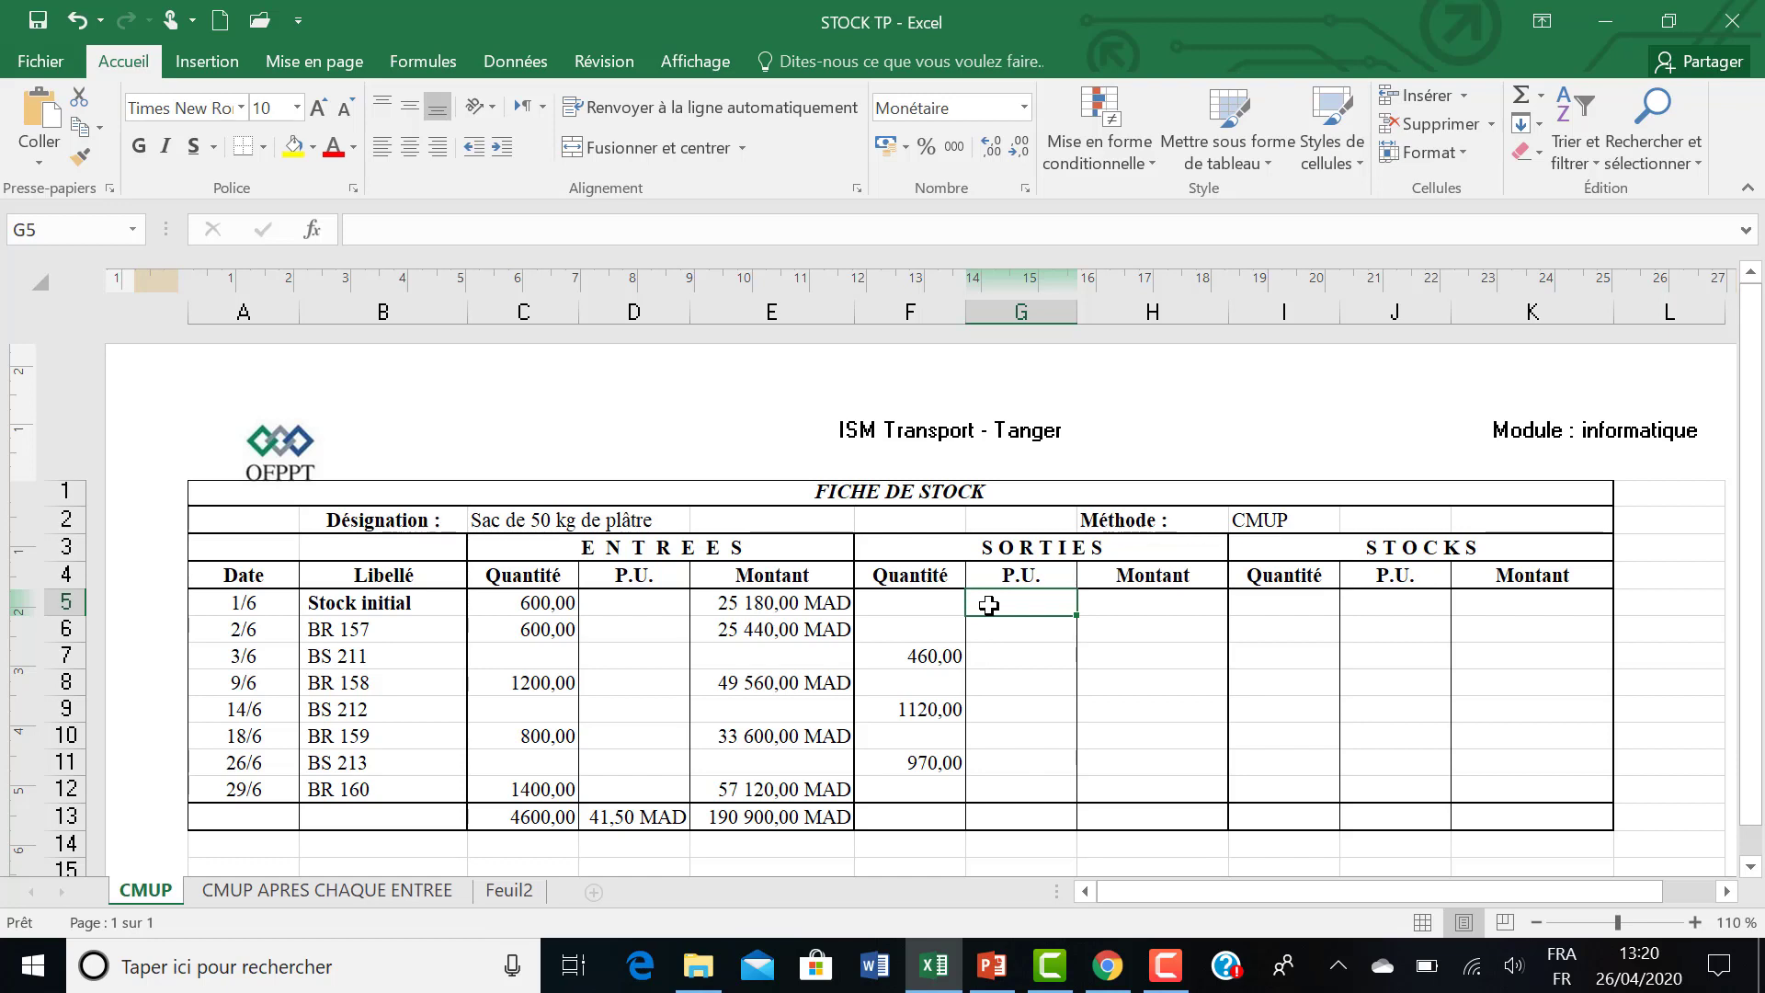
type("+")
key("Escape")
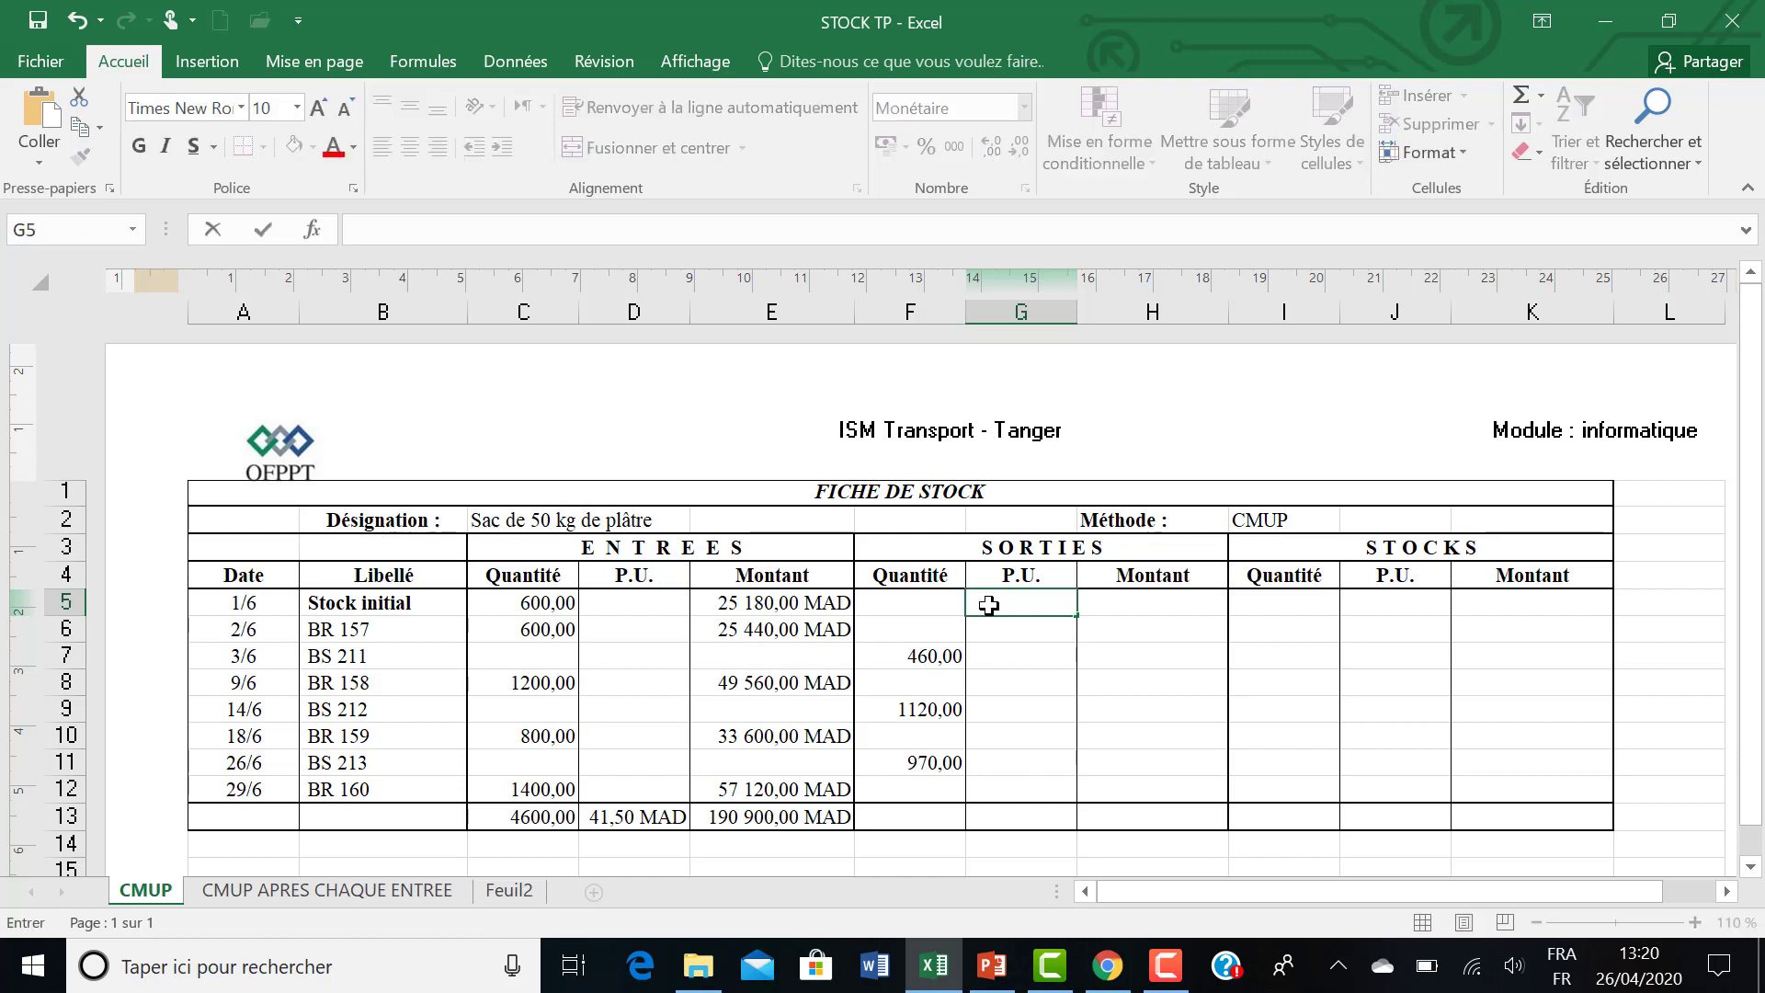
type("=")
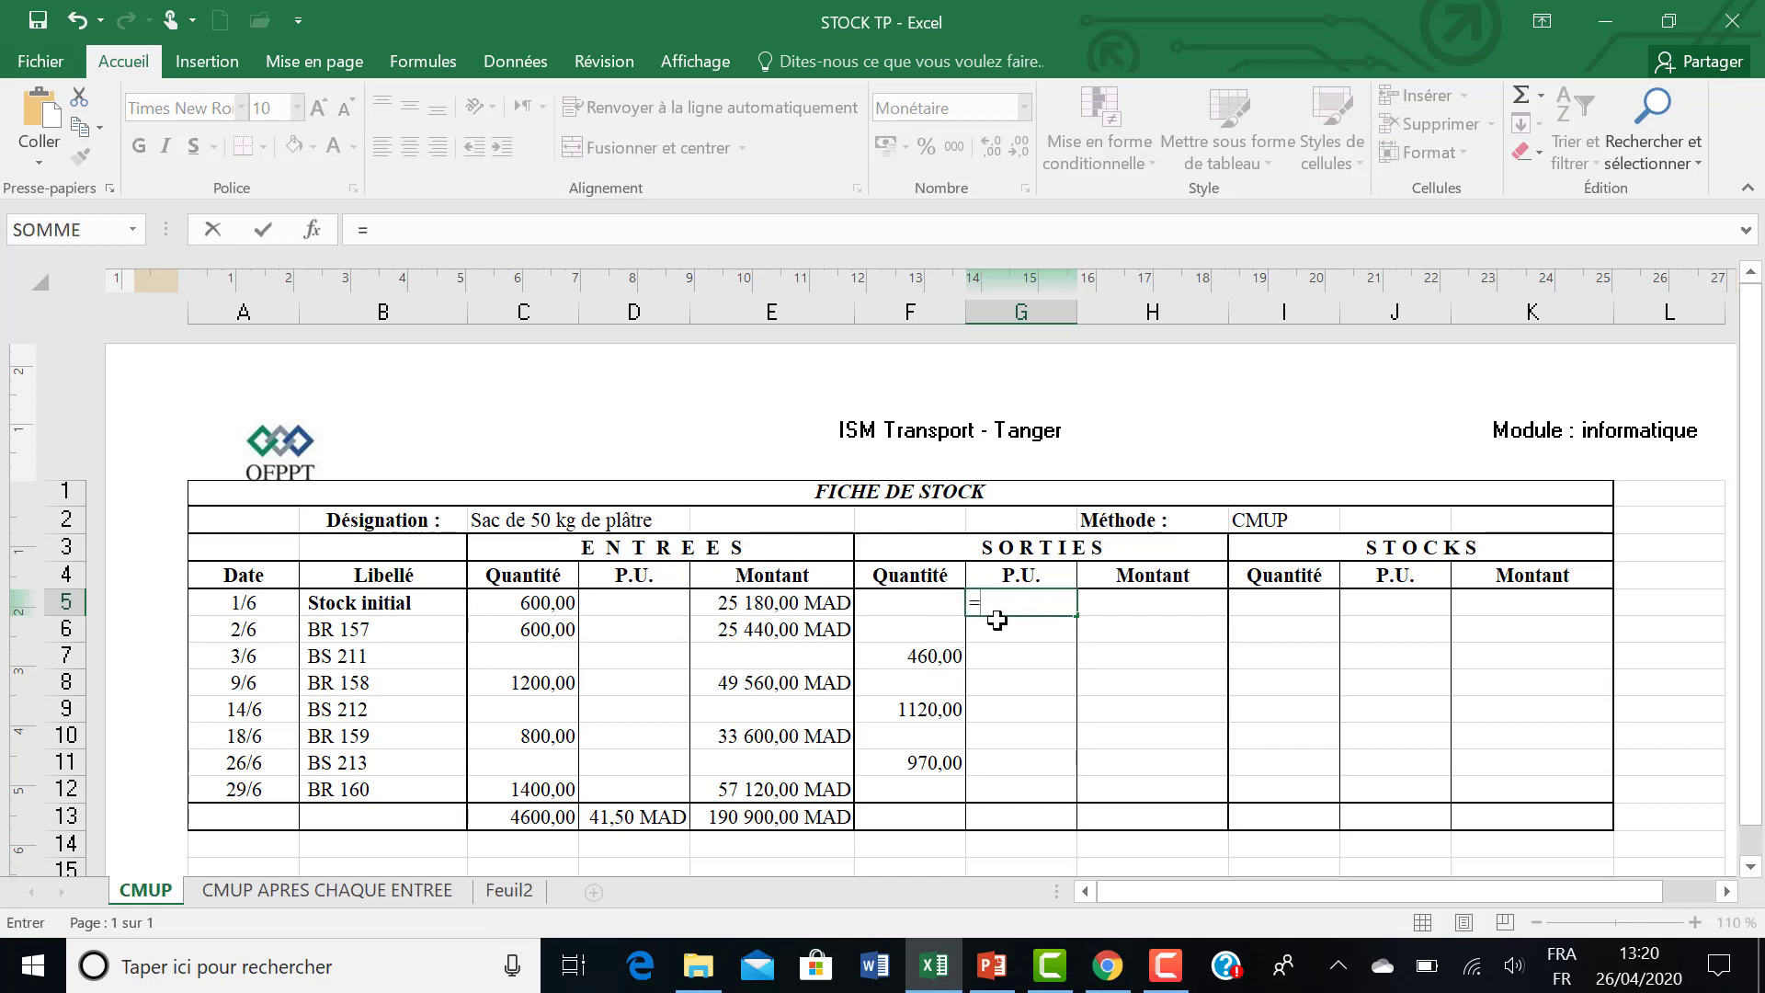
left_click(633, 816)
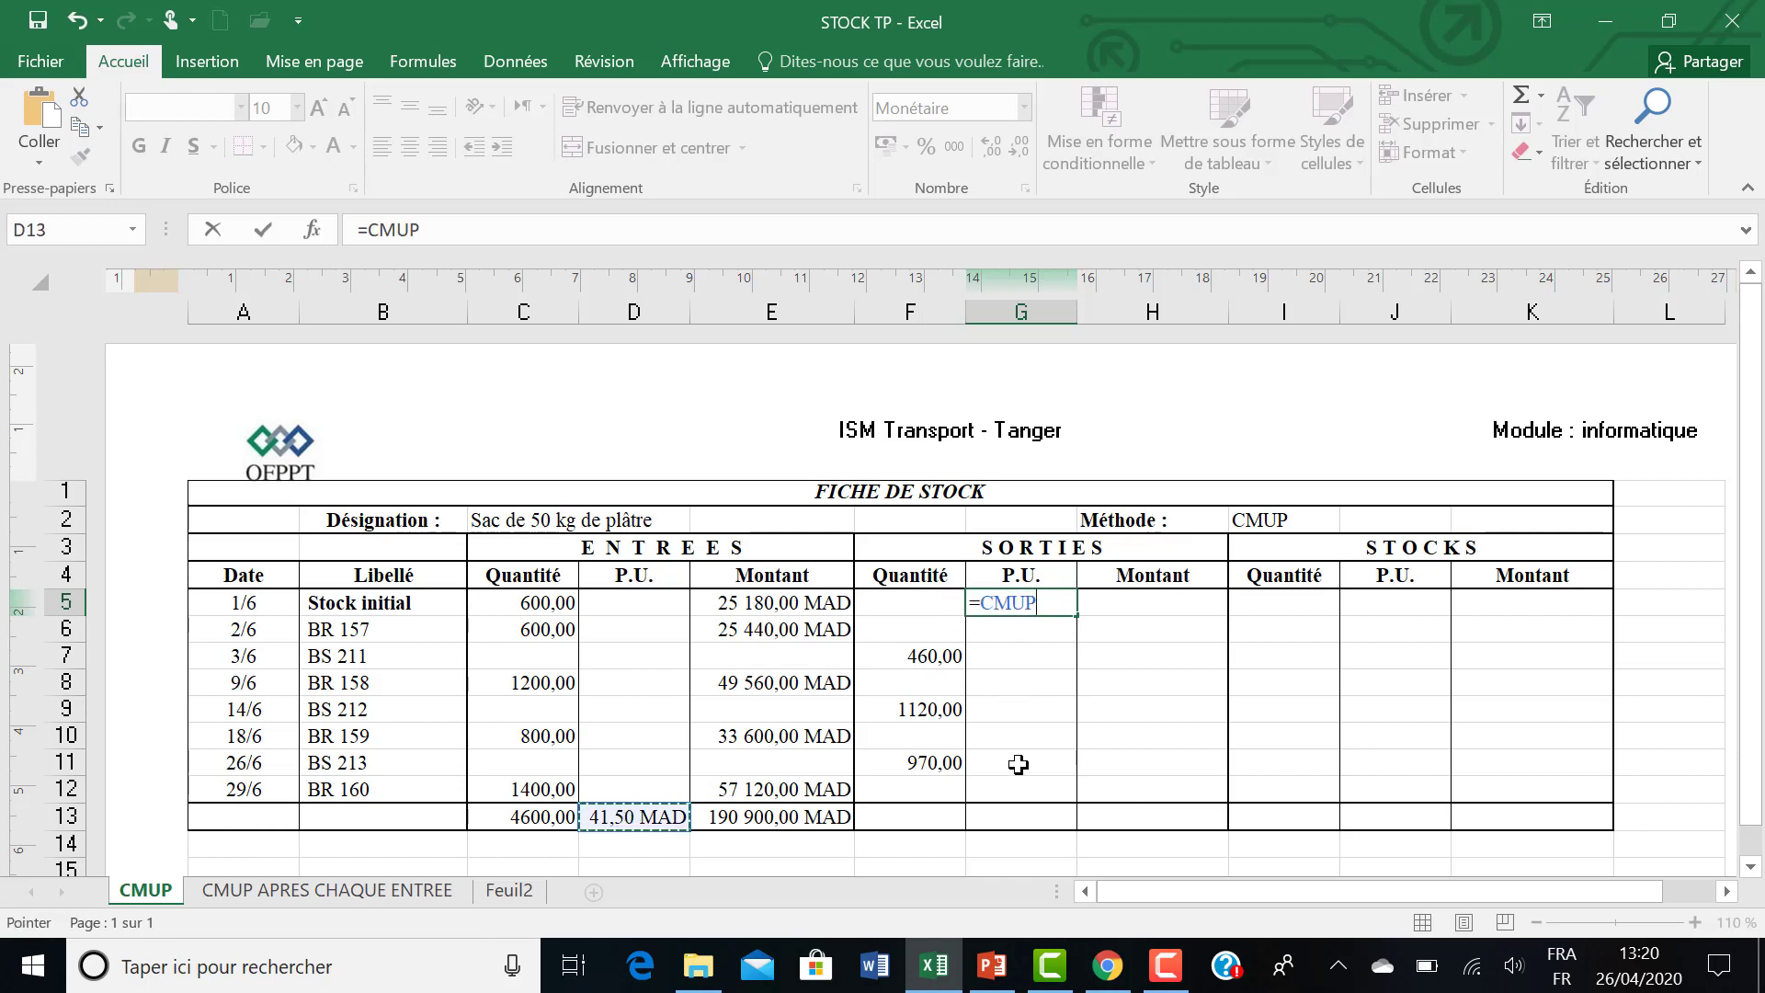
key("Return")
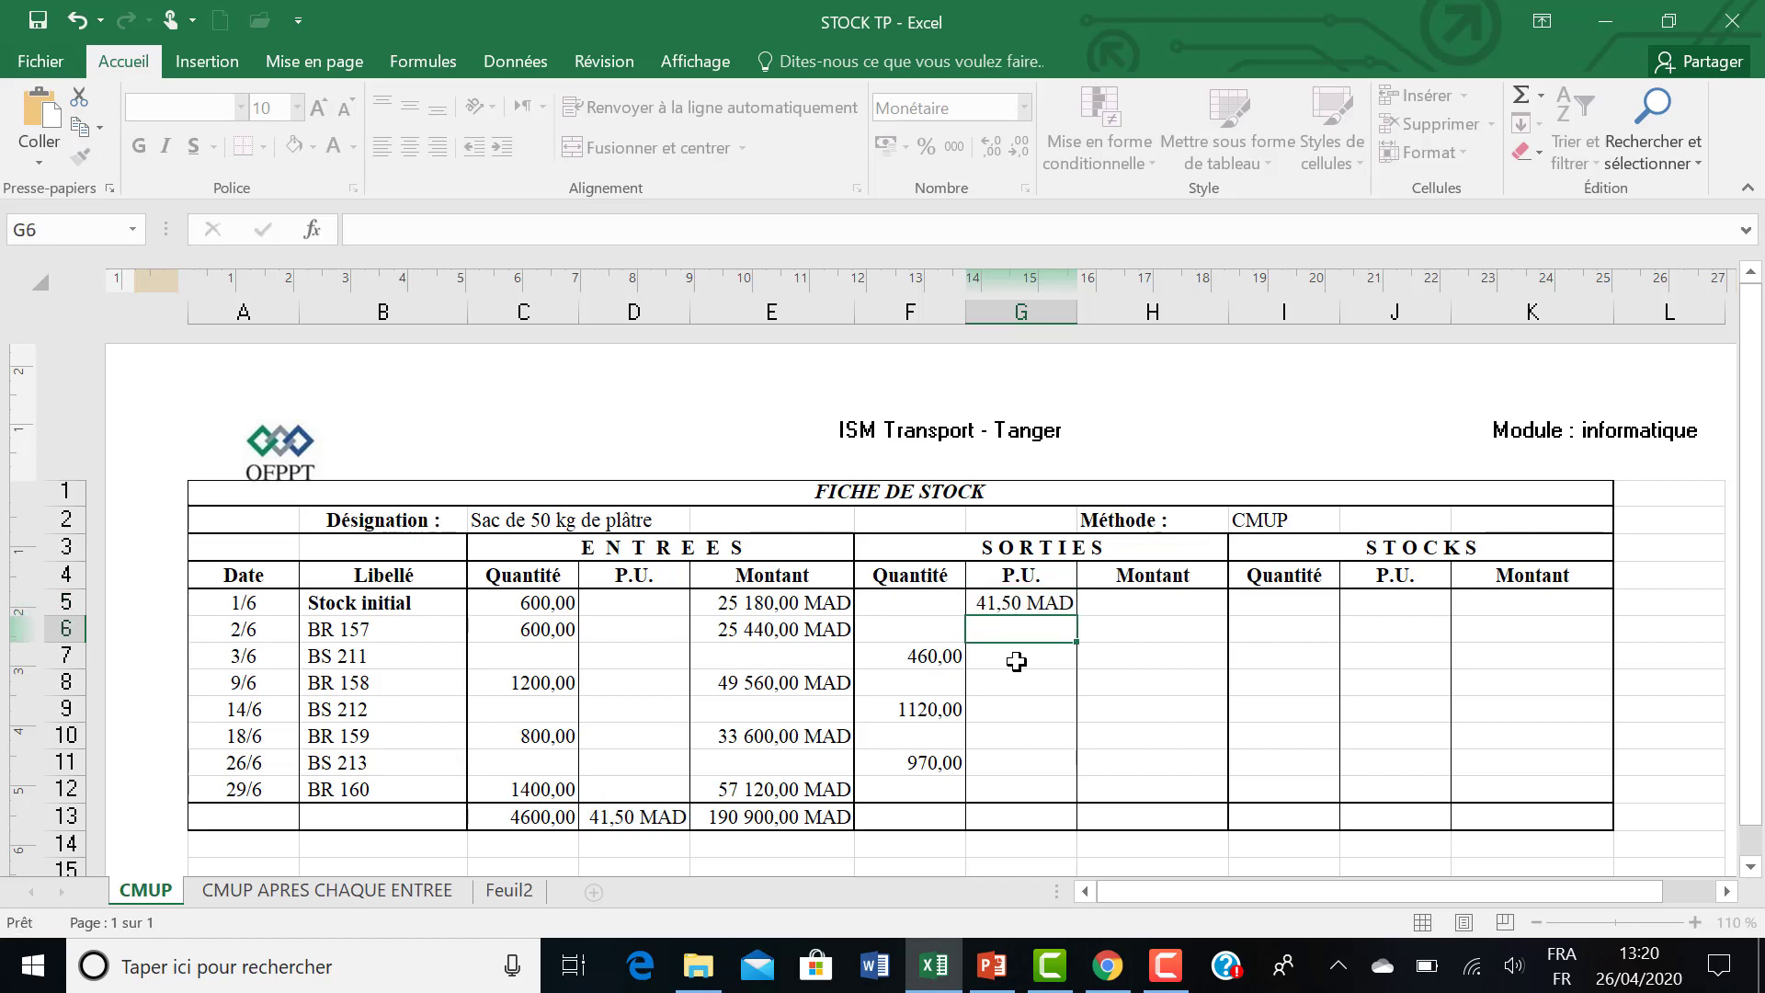
left_click(1020, 604)
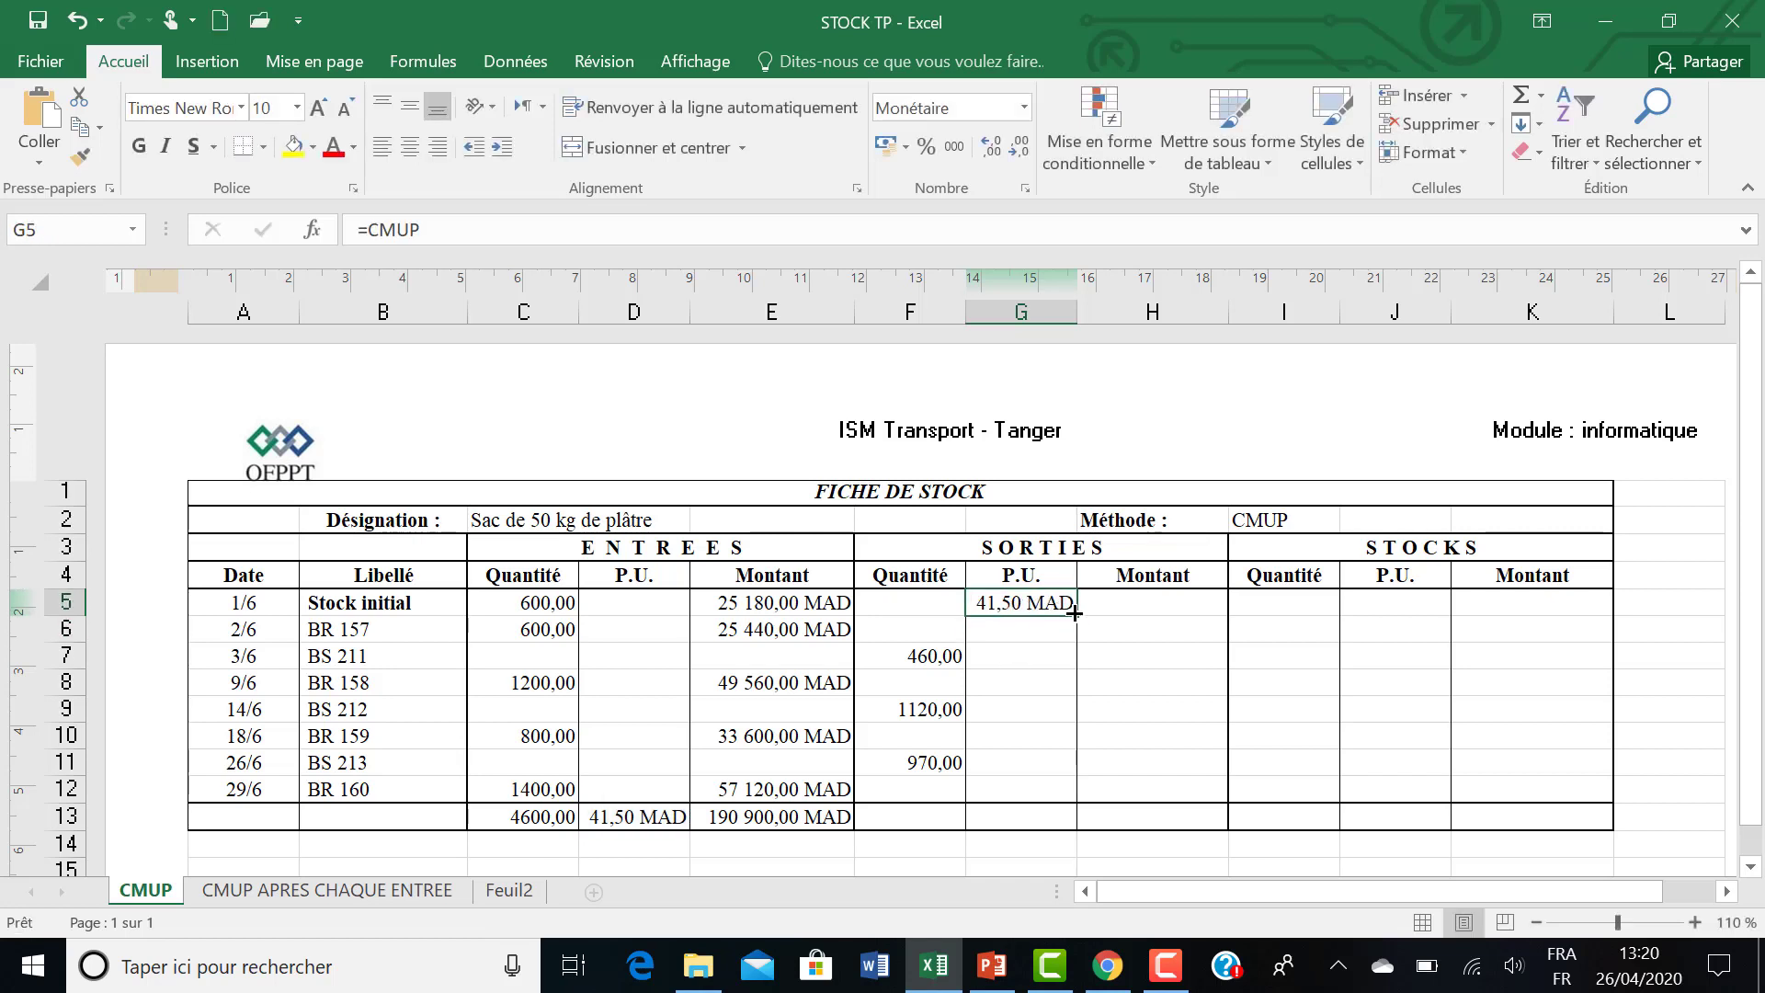
left_click_drag(1077, 613, 1067, 799)
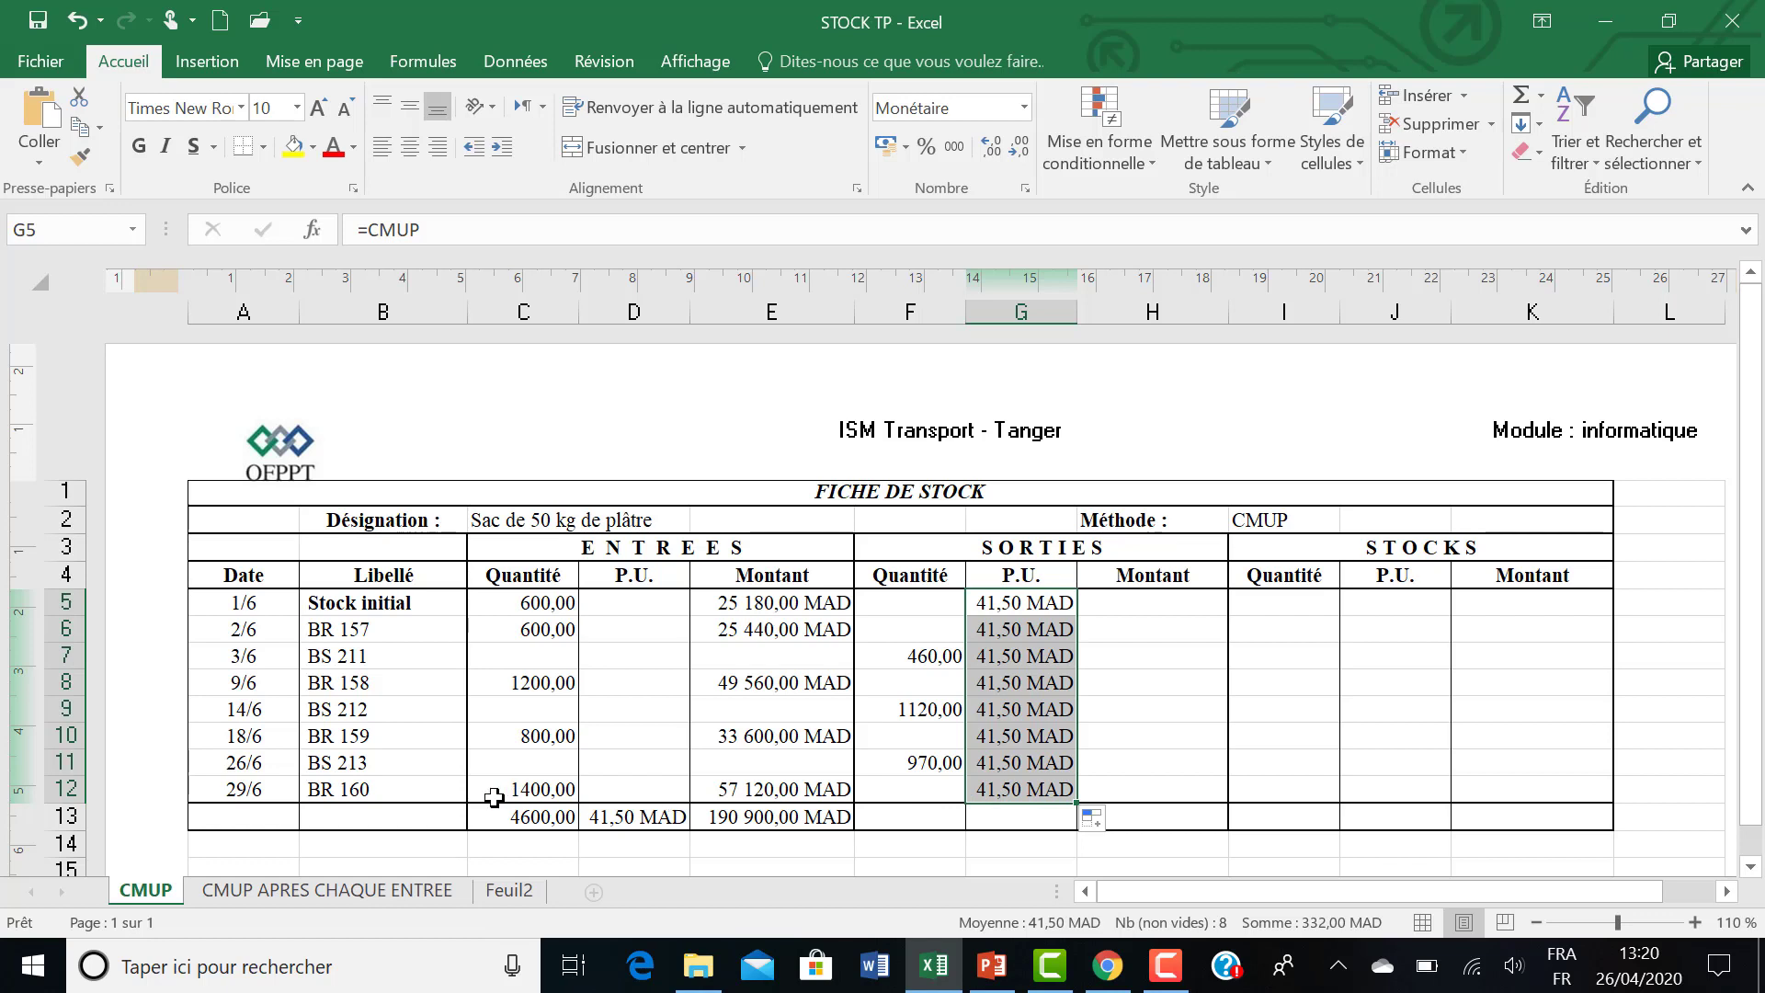
Calculate the outgoing amount in H5 with the formula =F5*G5 and fill it down to H12.
left_click(1102, 602)
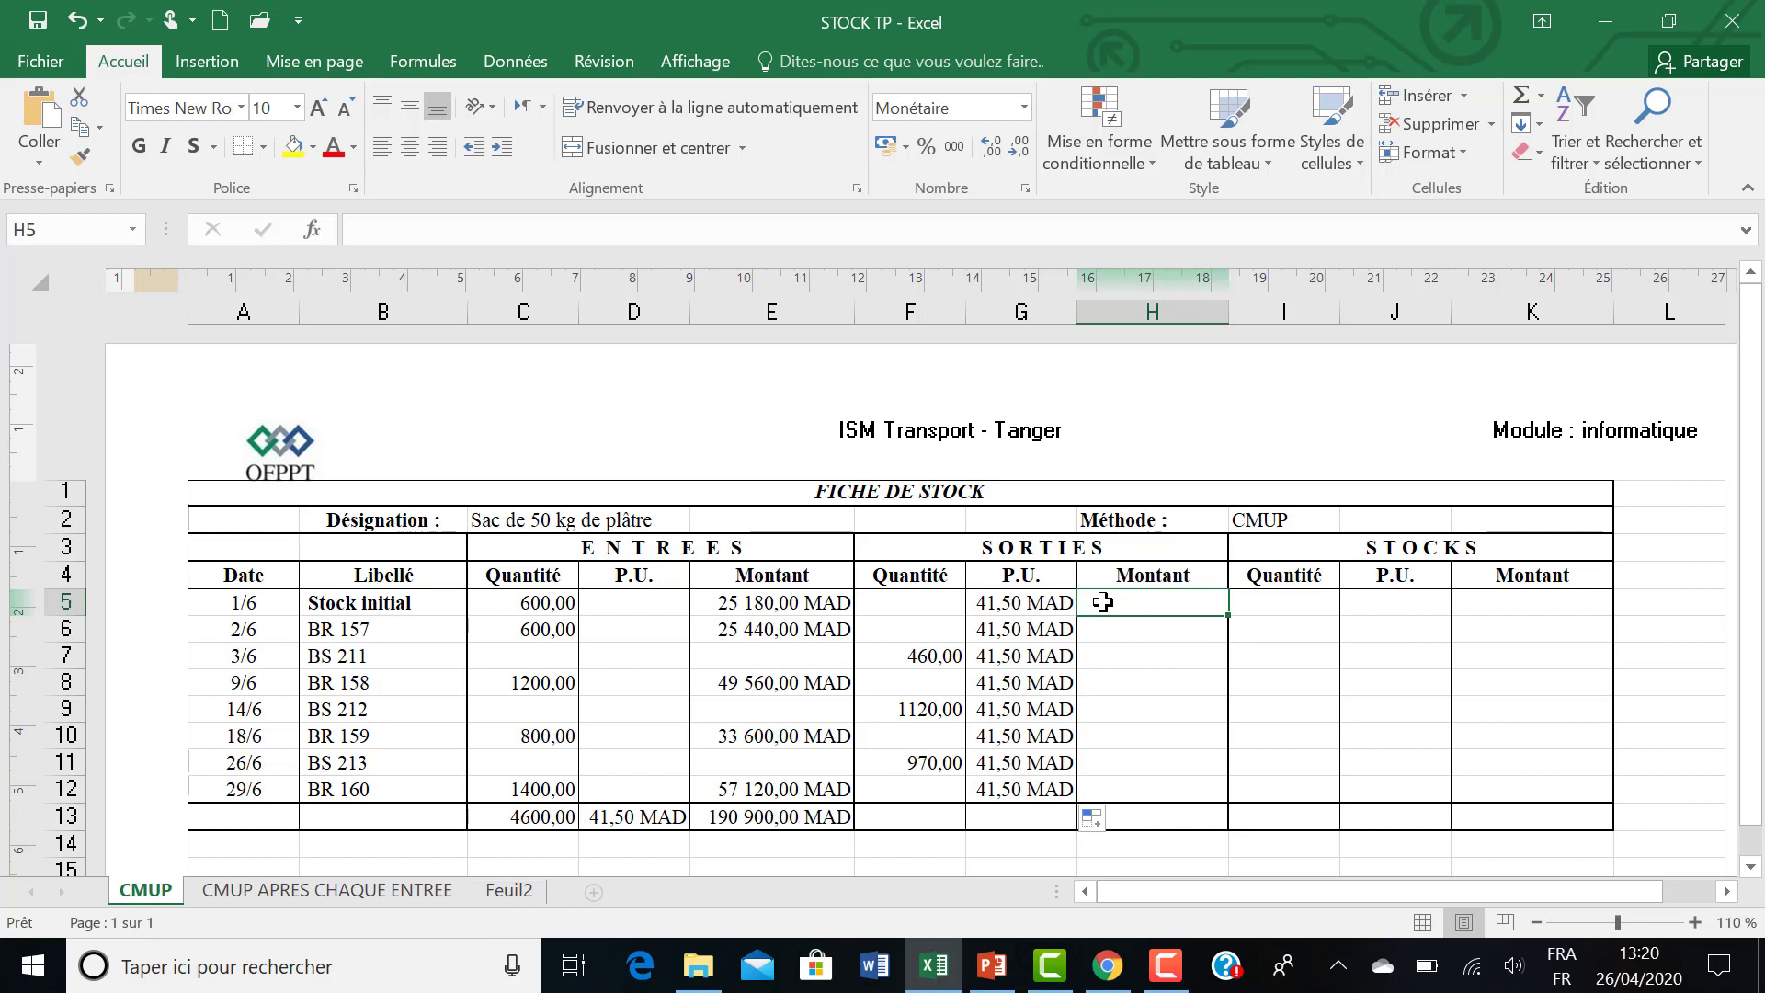
type("=")
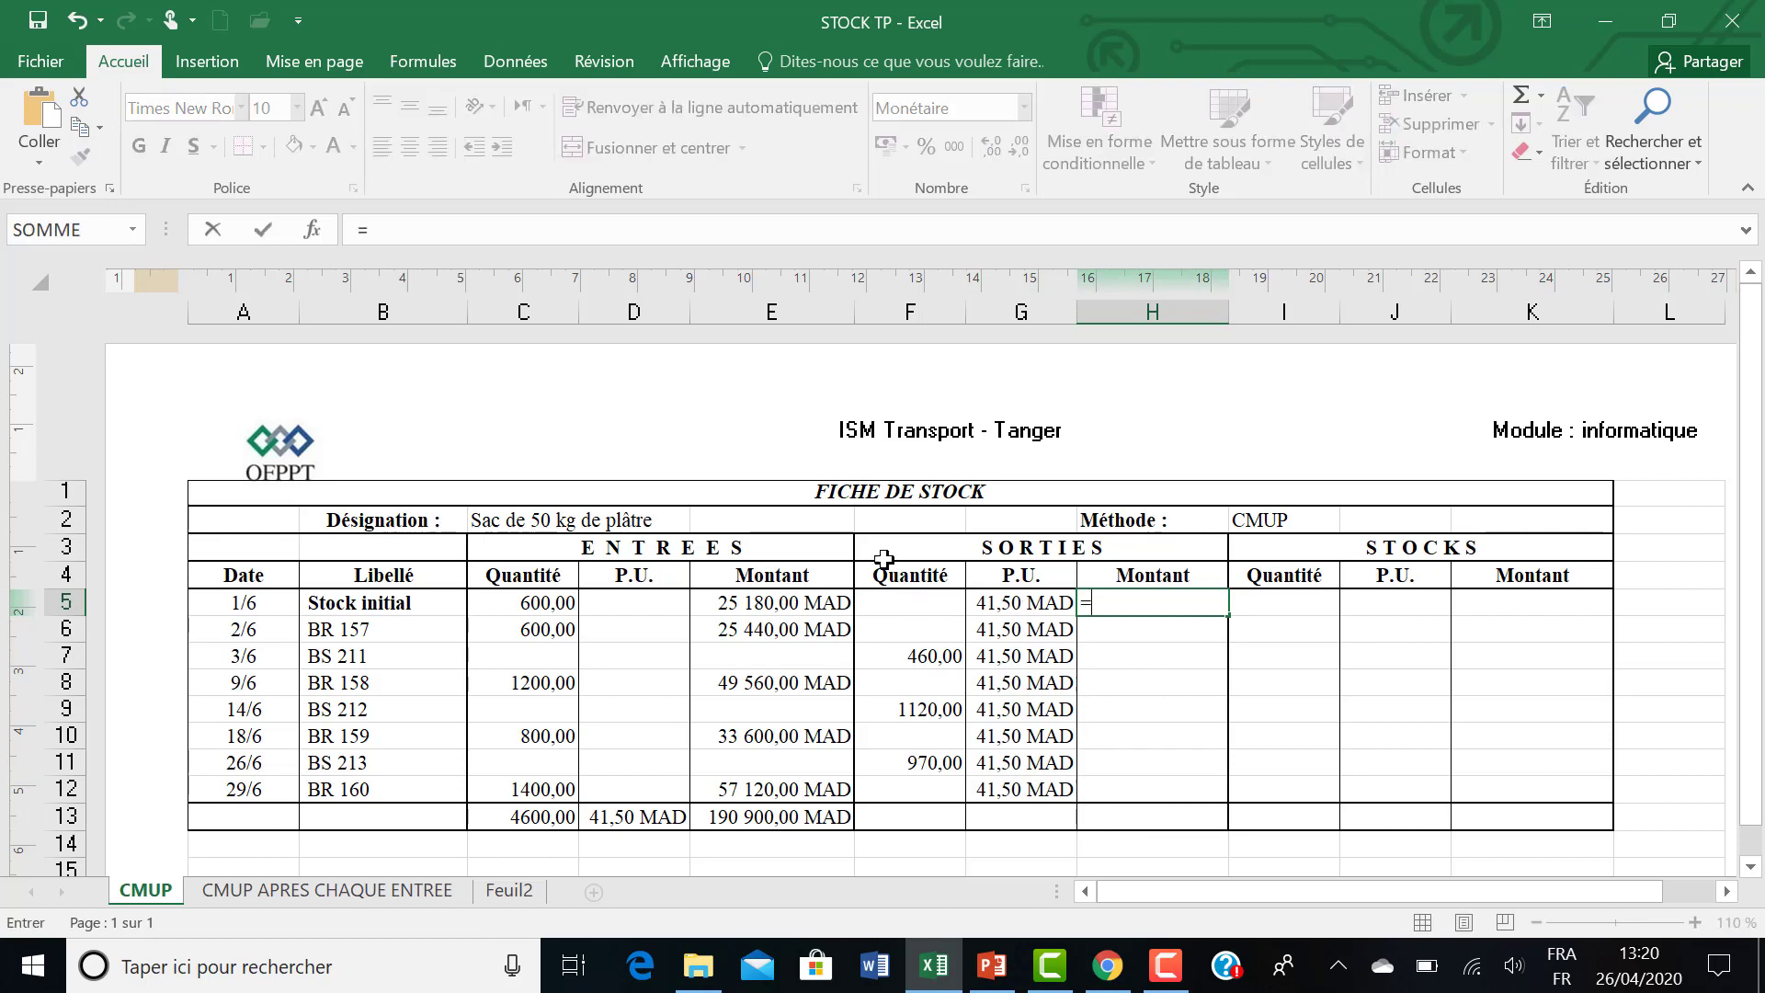
left_click(881, 602)
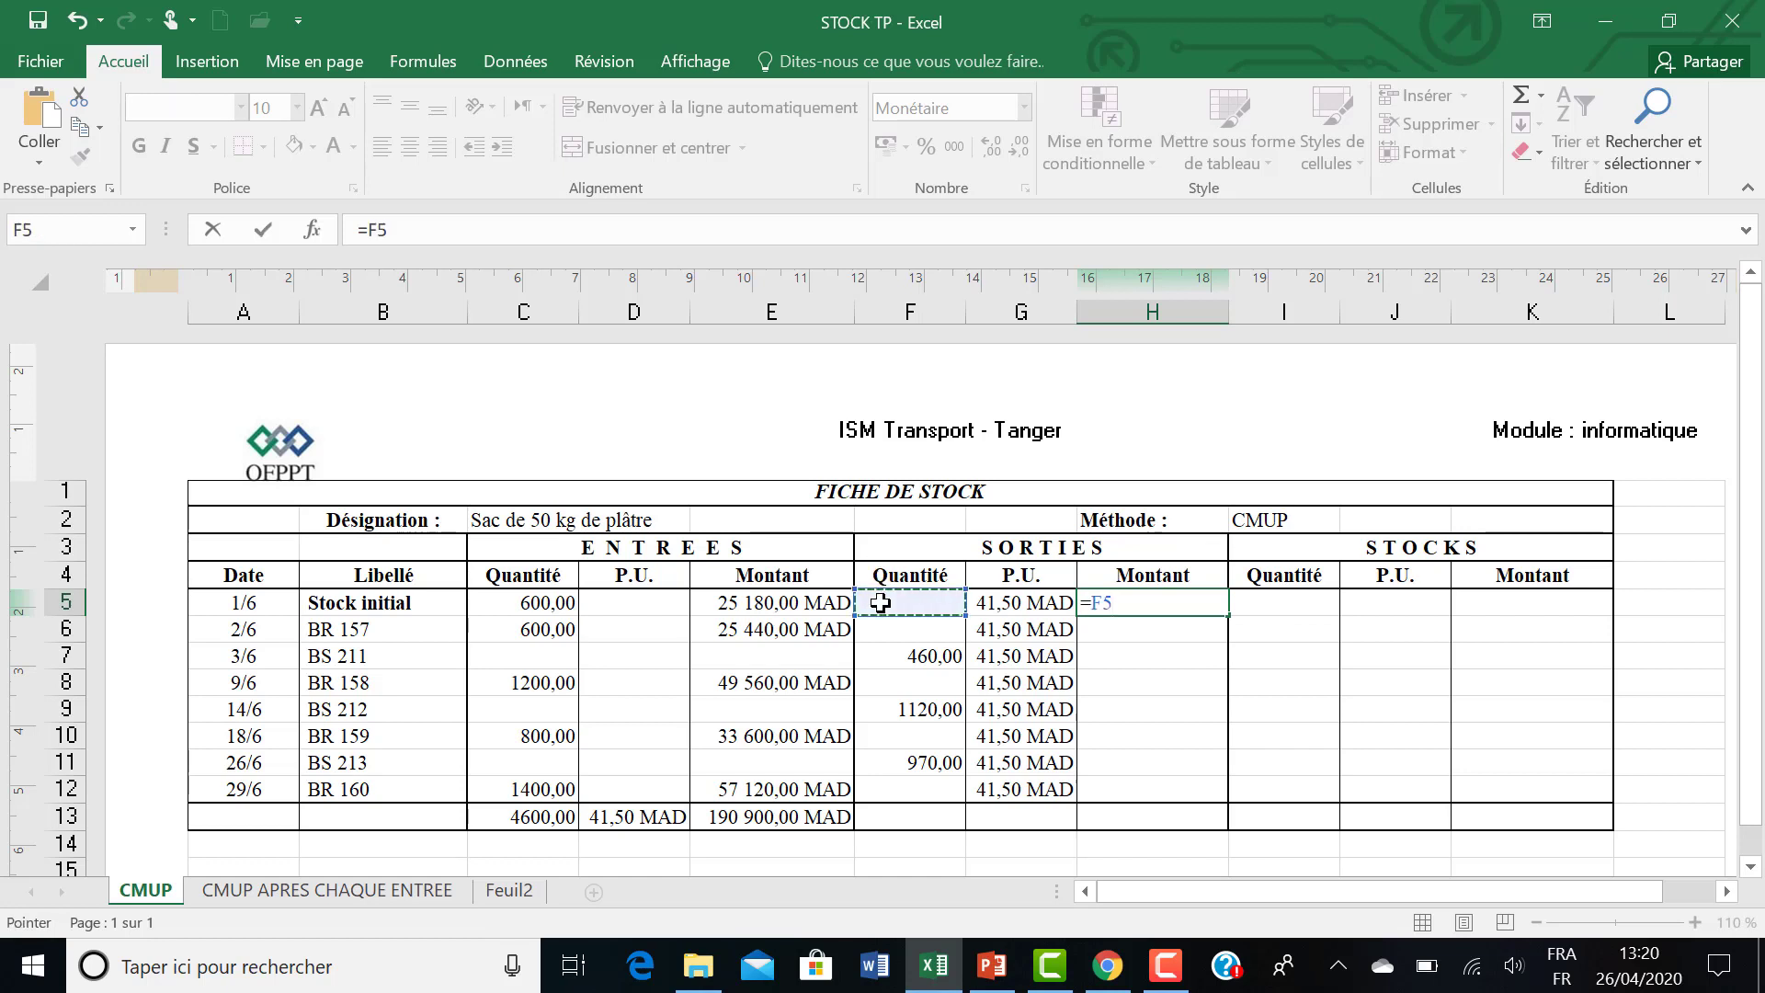
type("*")
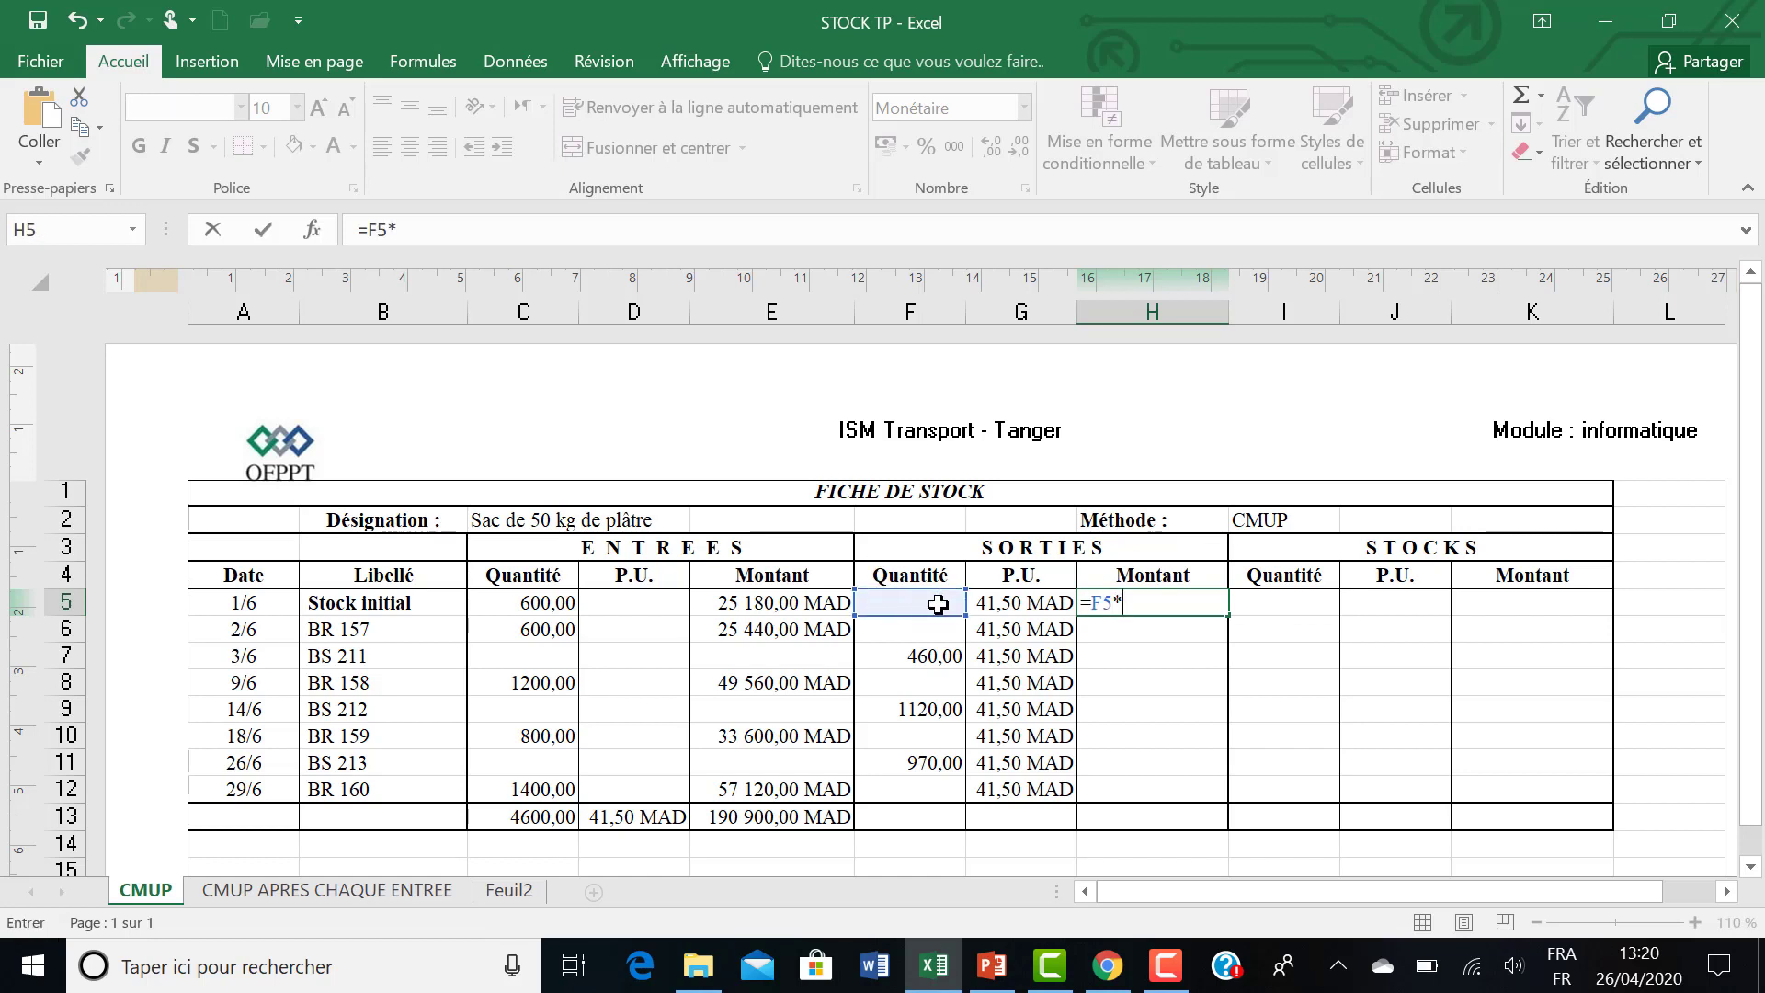
left_click(985, 603)
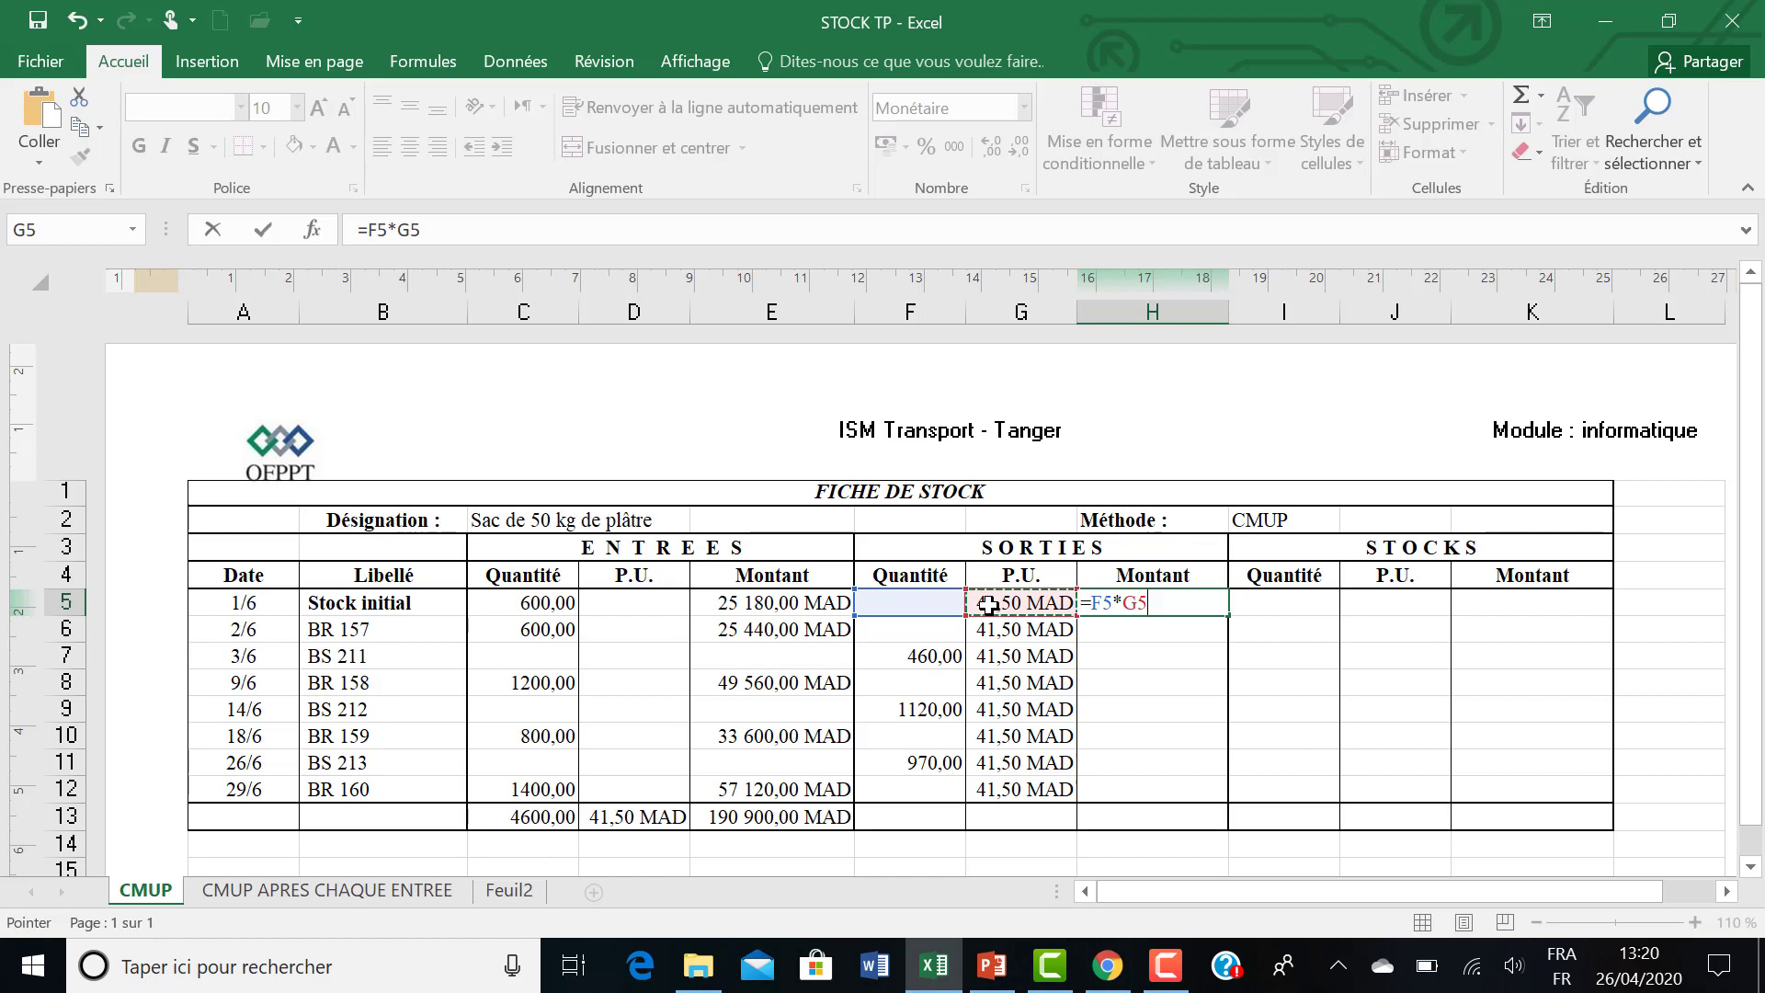
key("Return")
left_click(1142, 607)
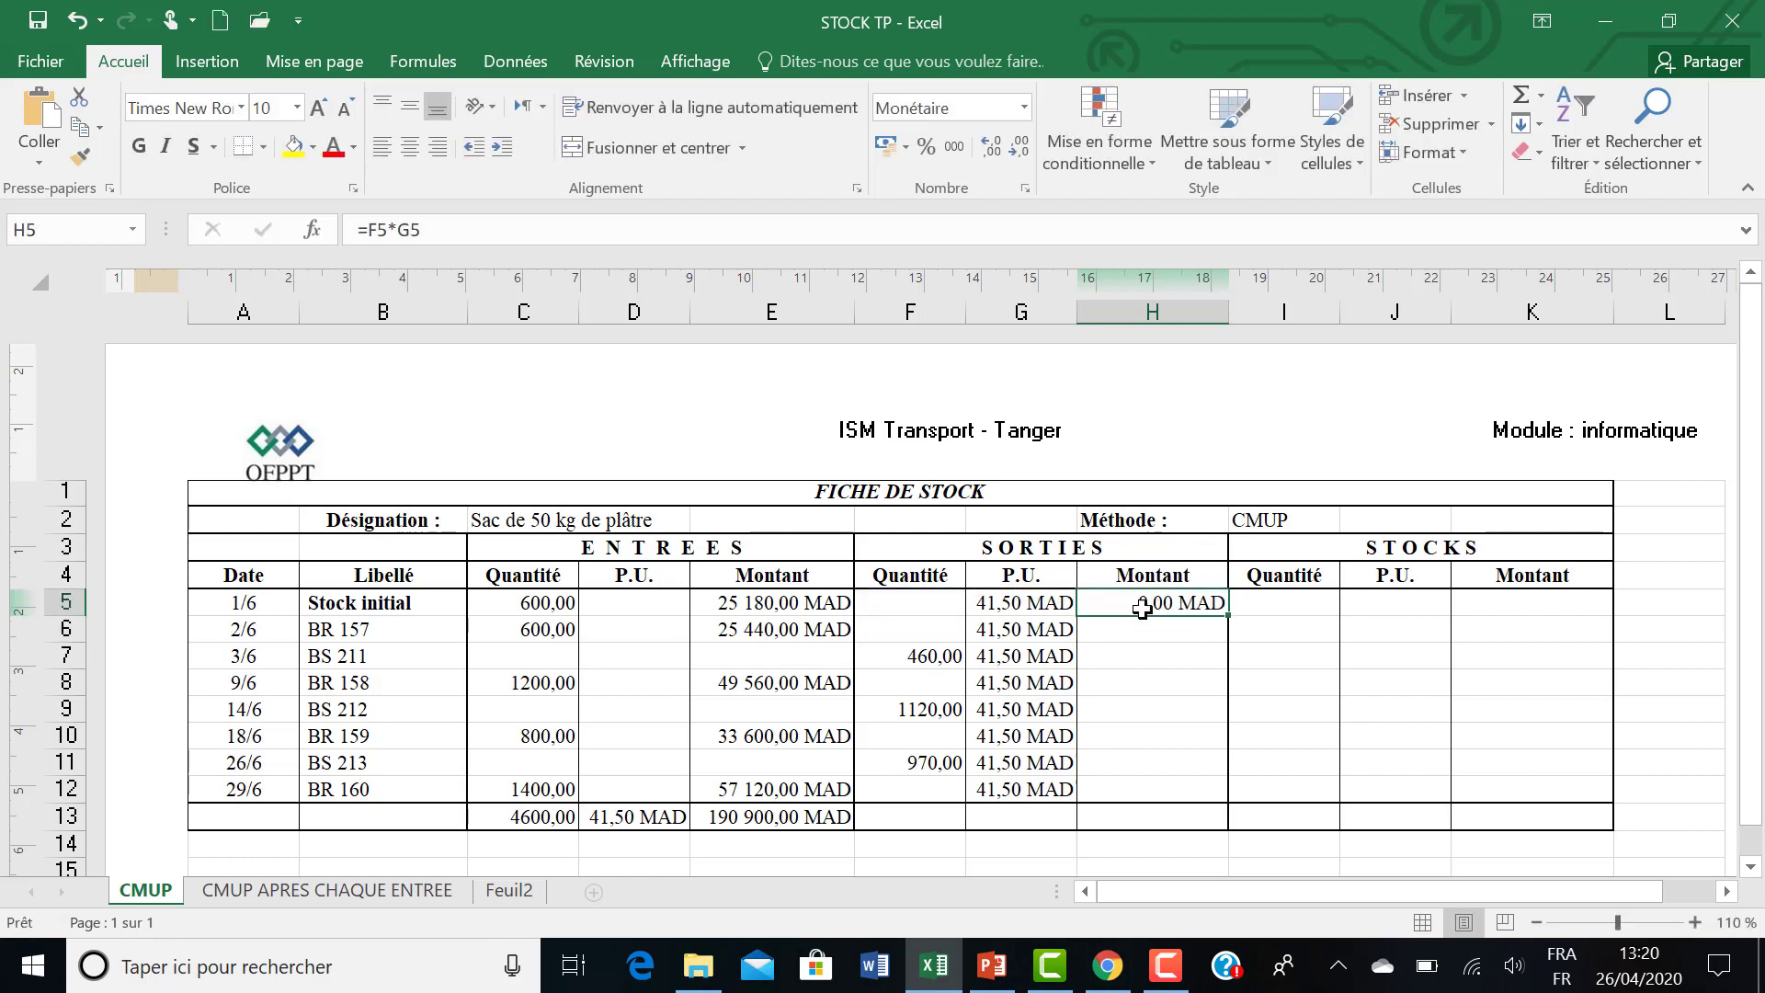
left_click_drag(1227, 620, 1196, 809)
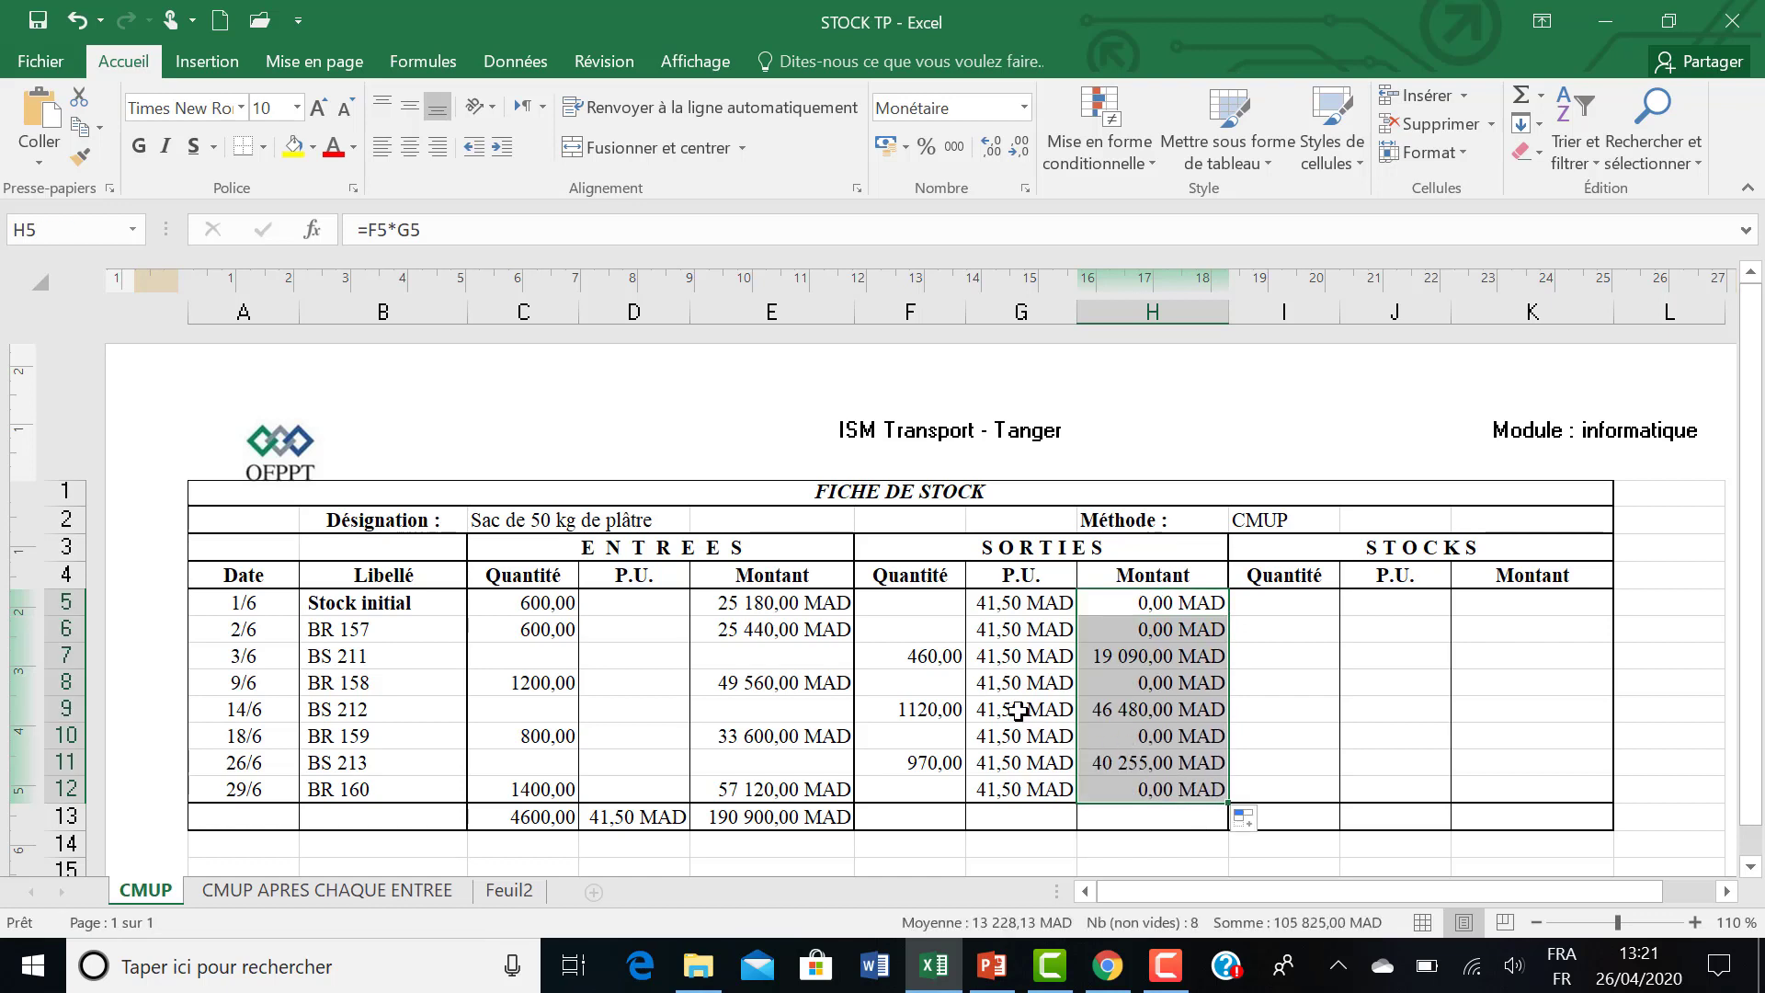
Check the outgoing quantities in column F against the amount formulas in column H for the issue and receipt rows.
left_click(937, 654)
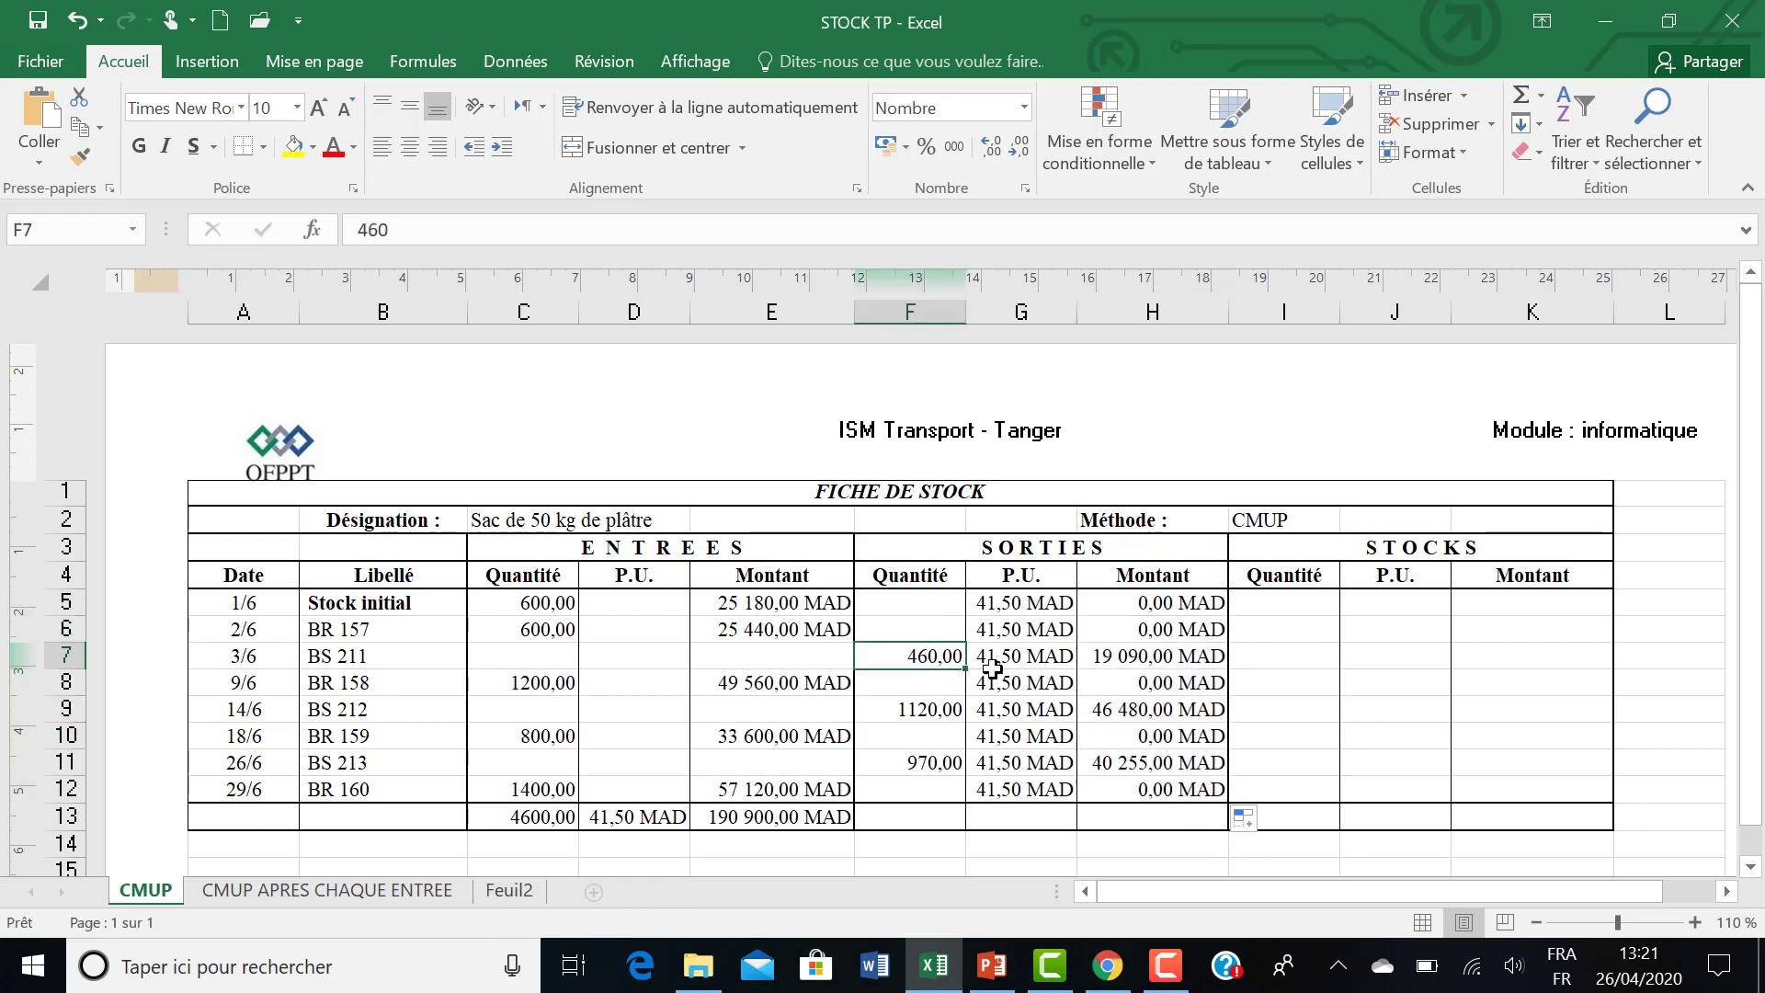
left_click(1120, 658)
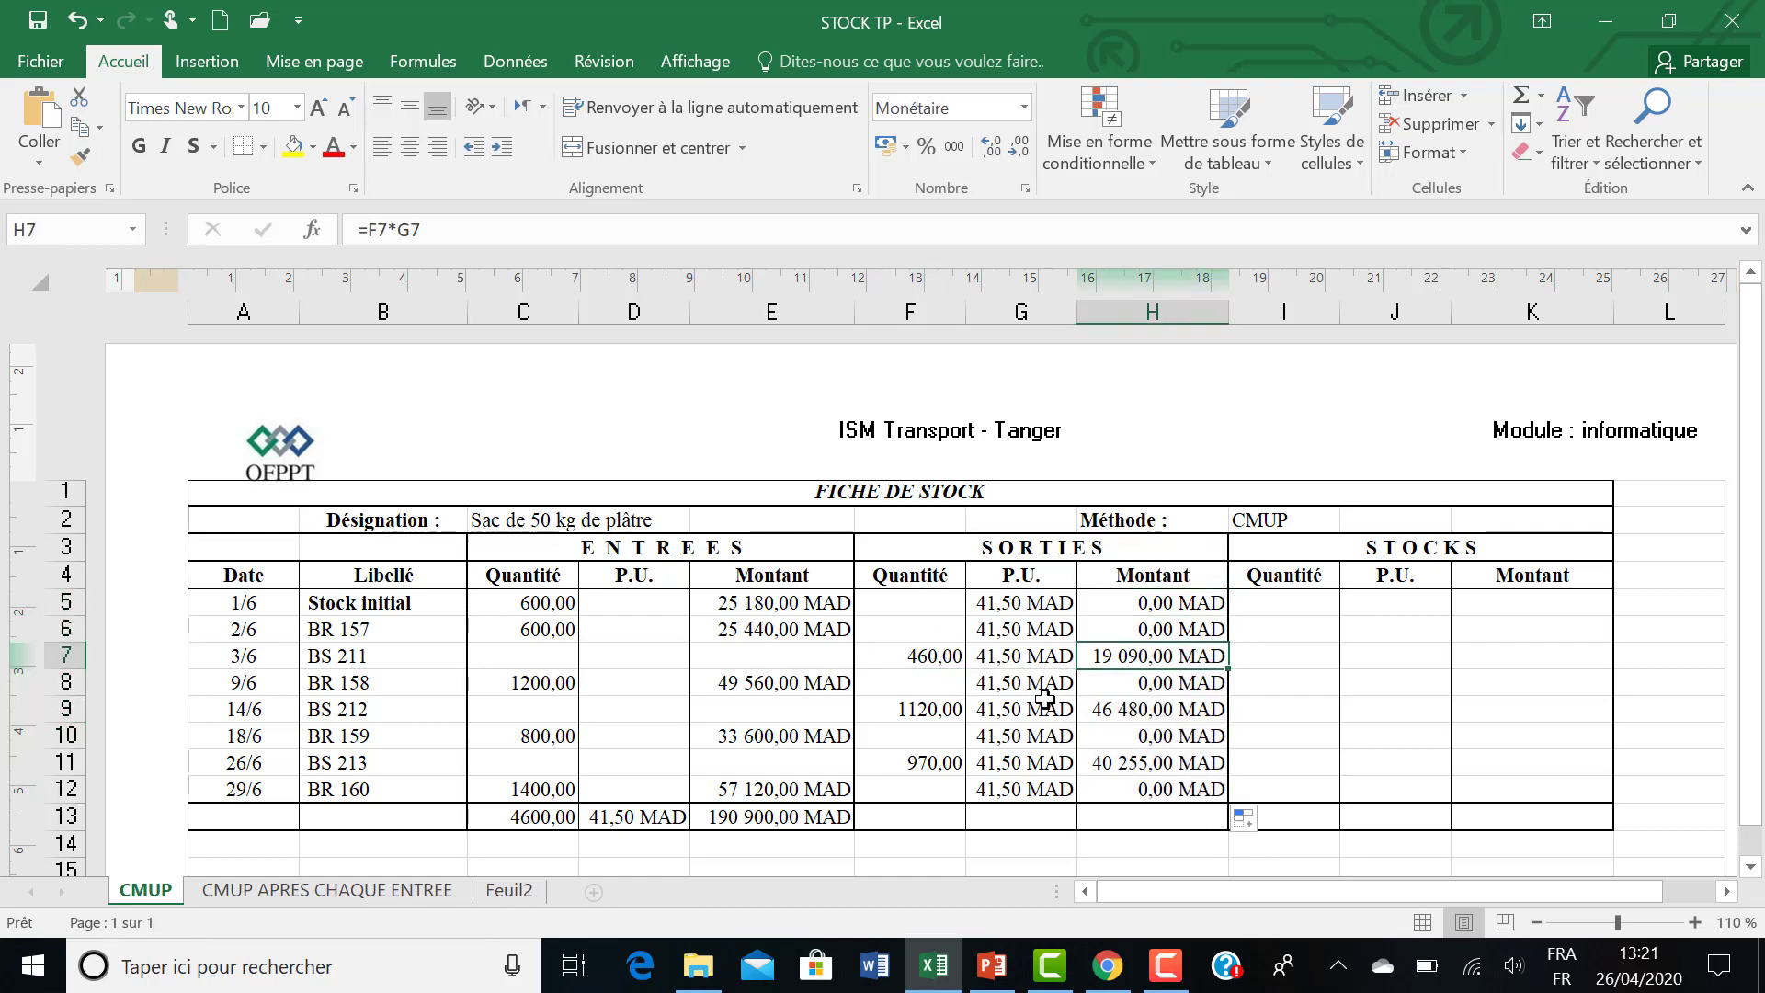
left_click(933, 715)
left_click(1112, 709)
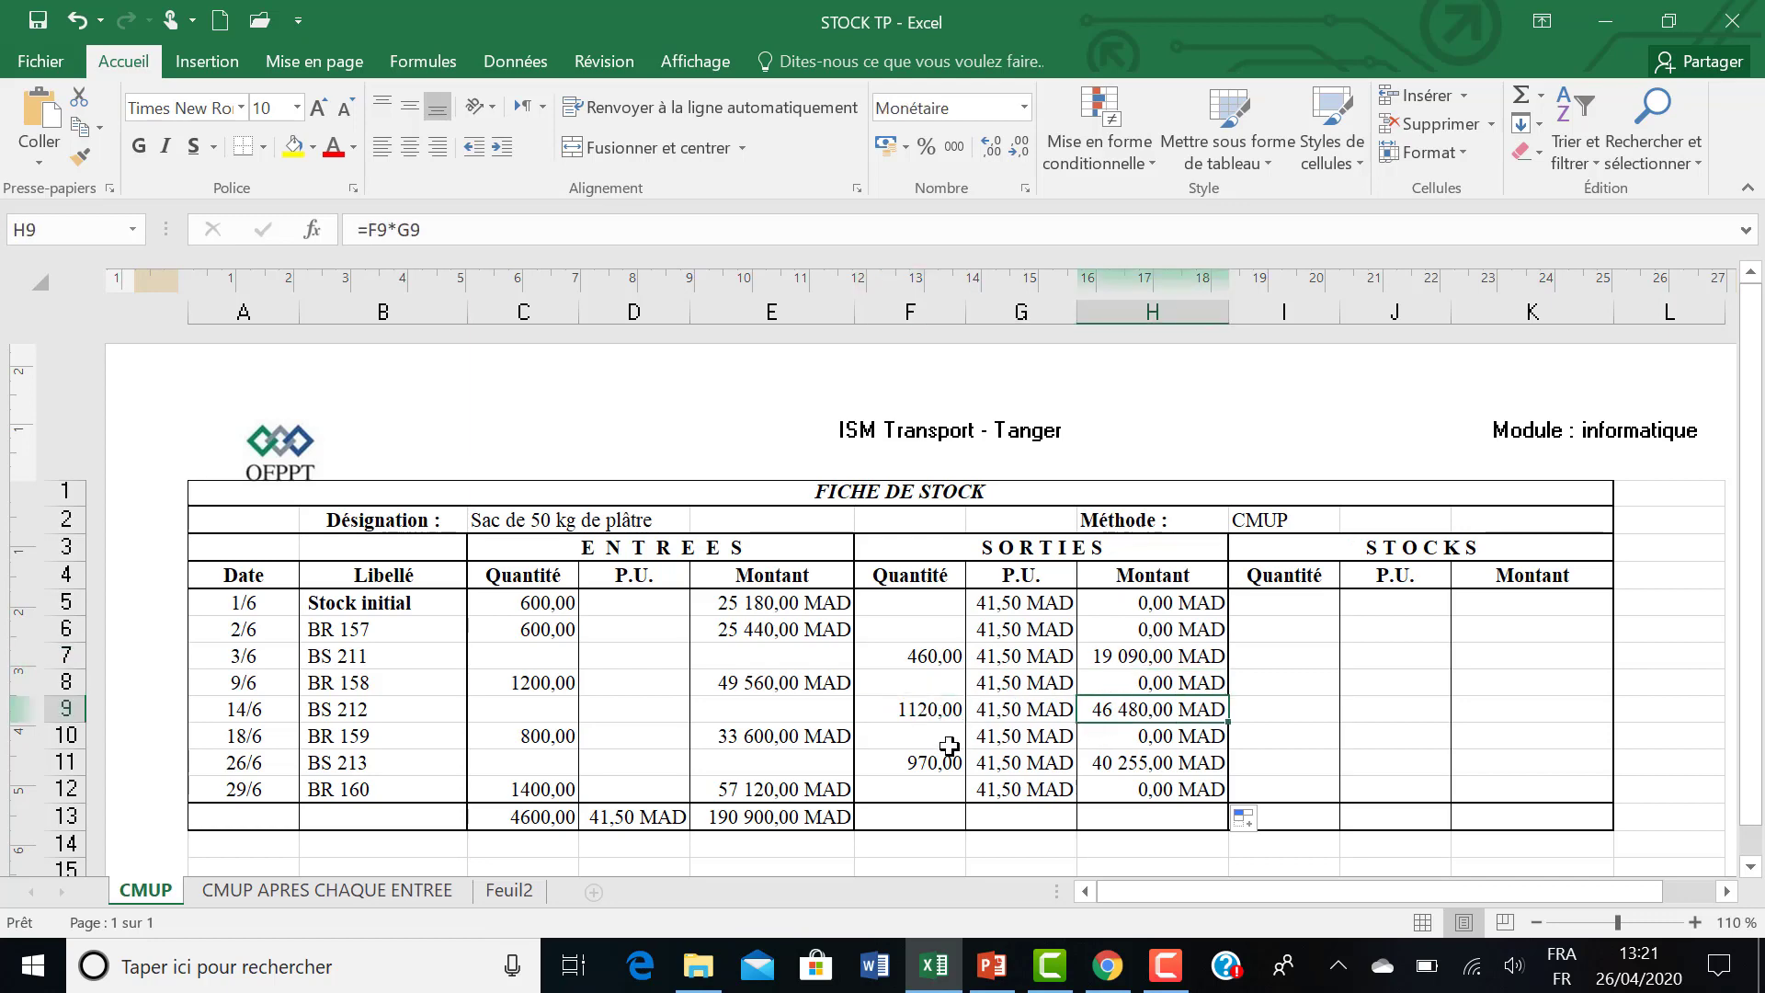
left_click(930, 761)
left_click(1114, 763)
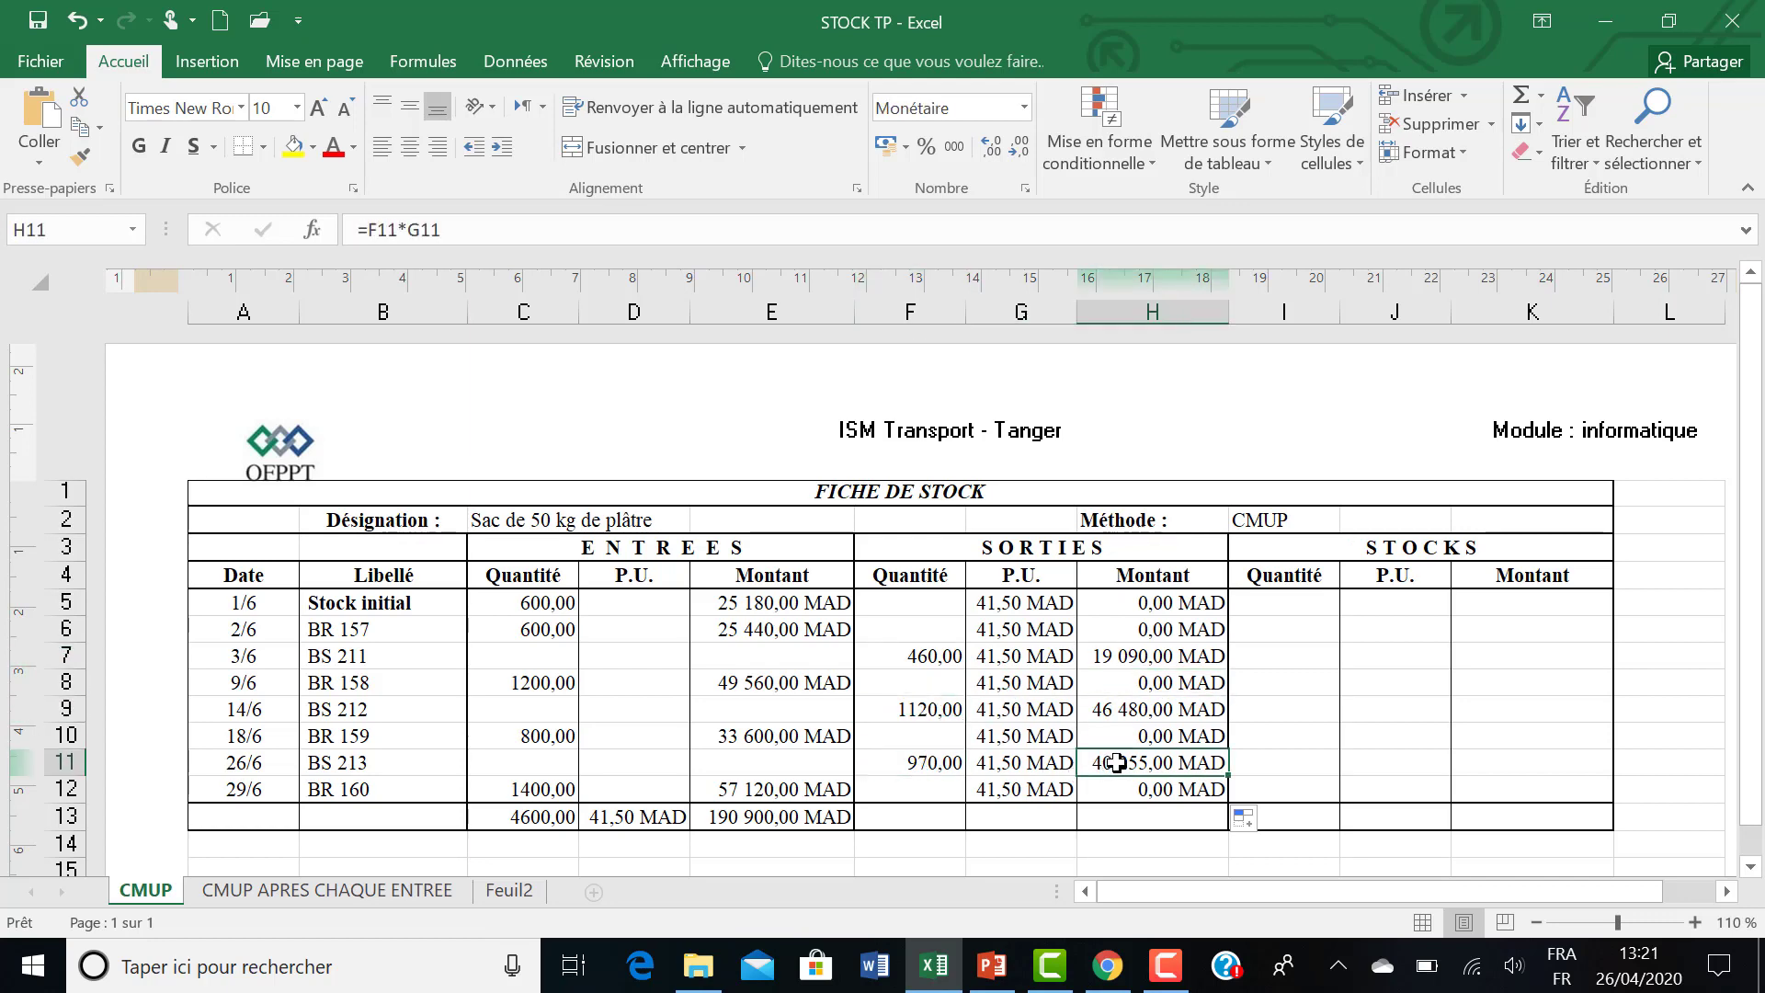
left_click(917, 610)
left_click(917, 636)
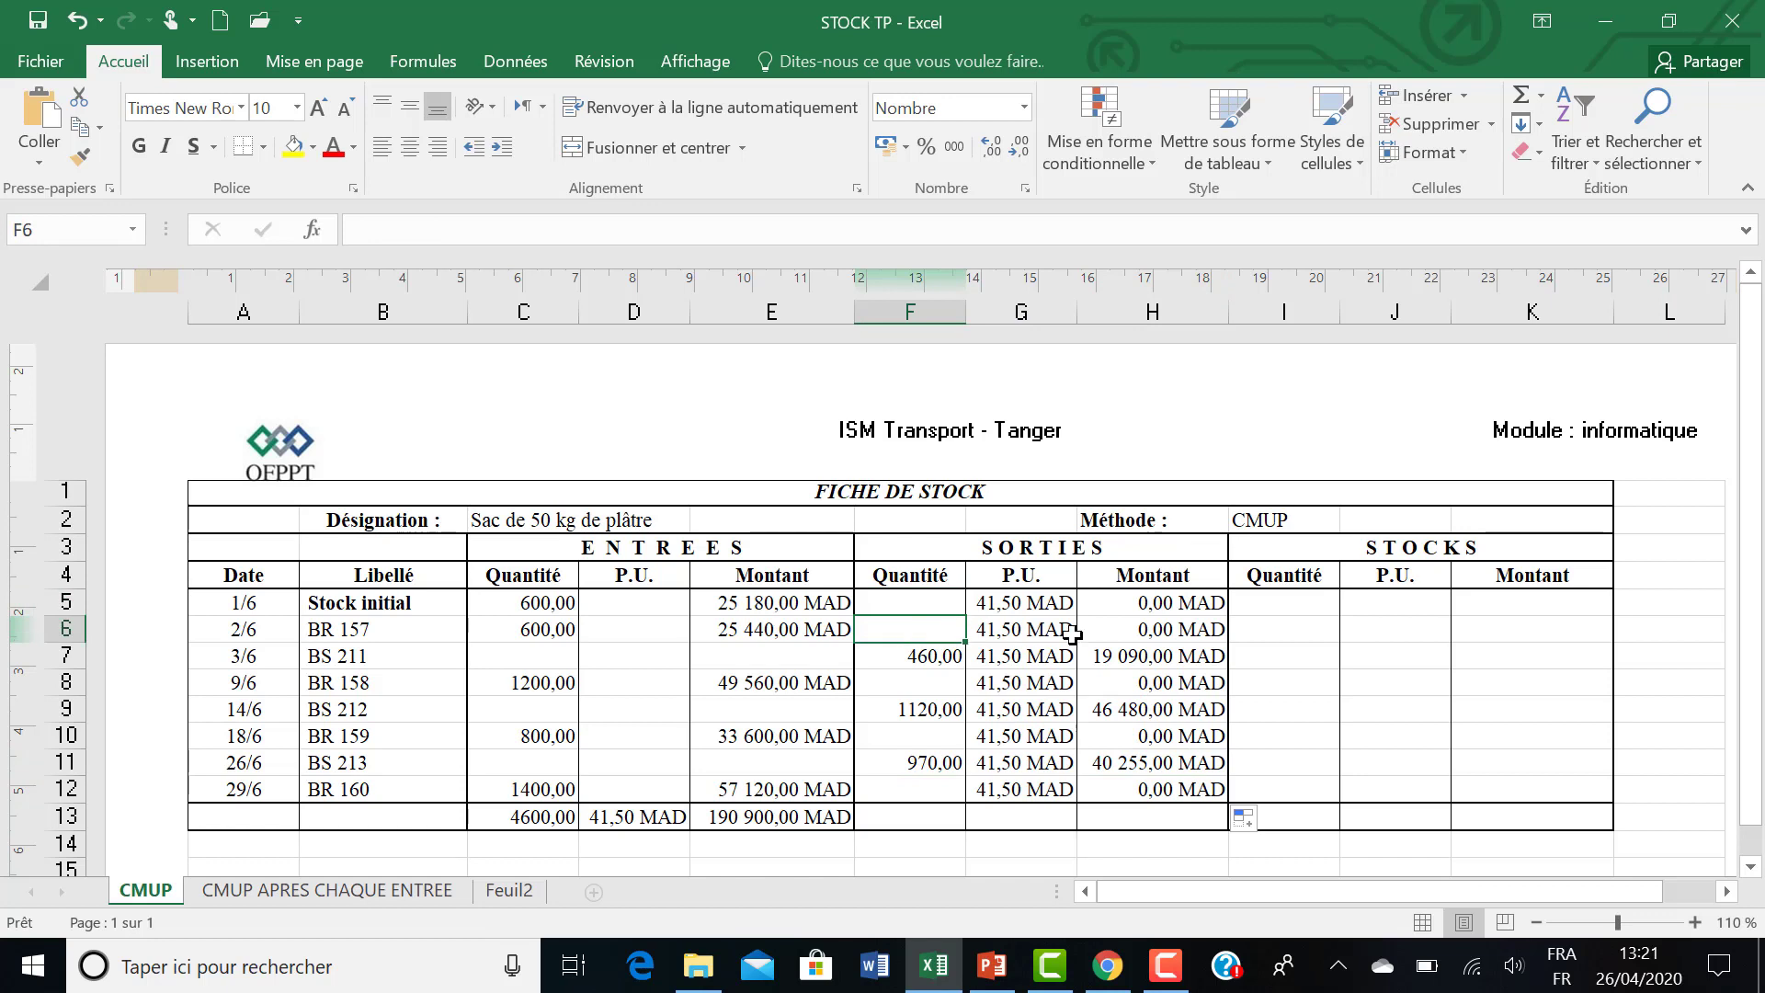
left_click(1110, 631)
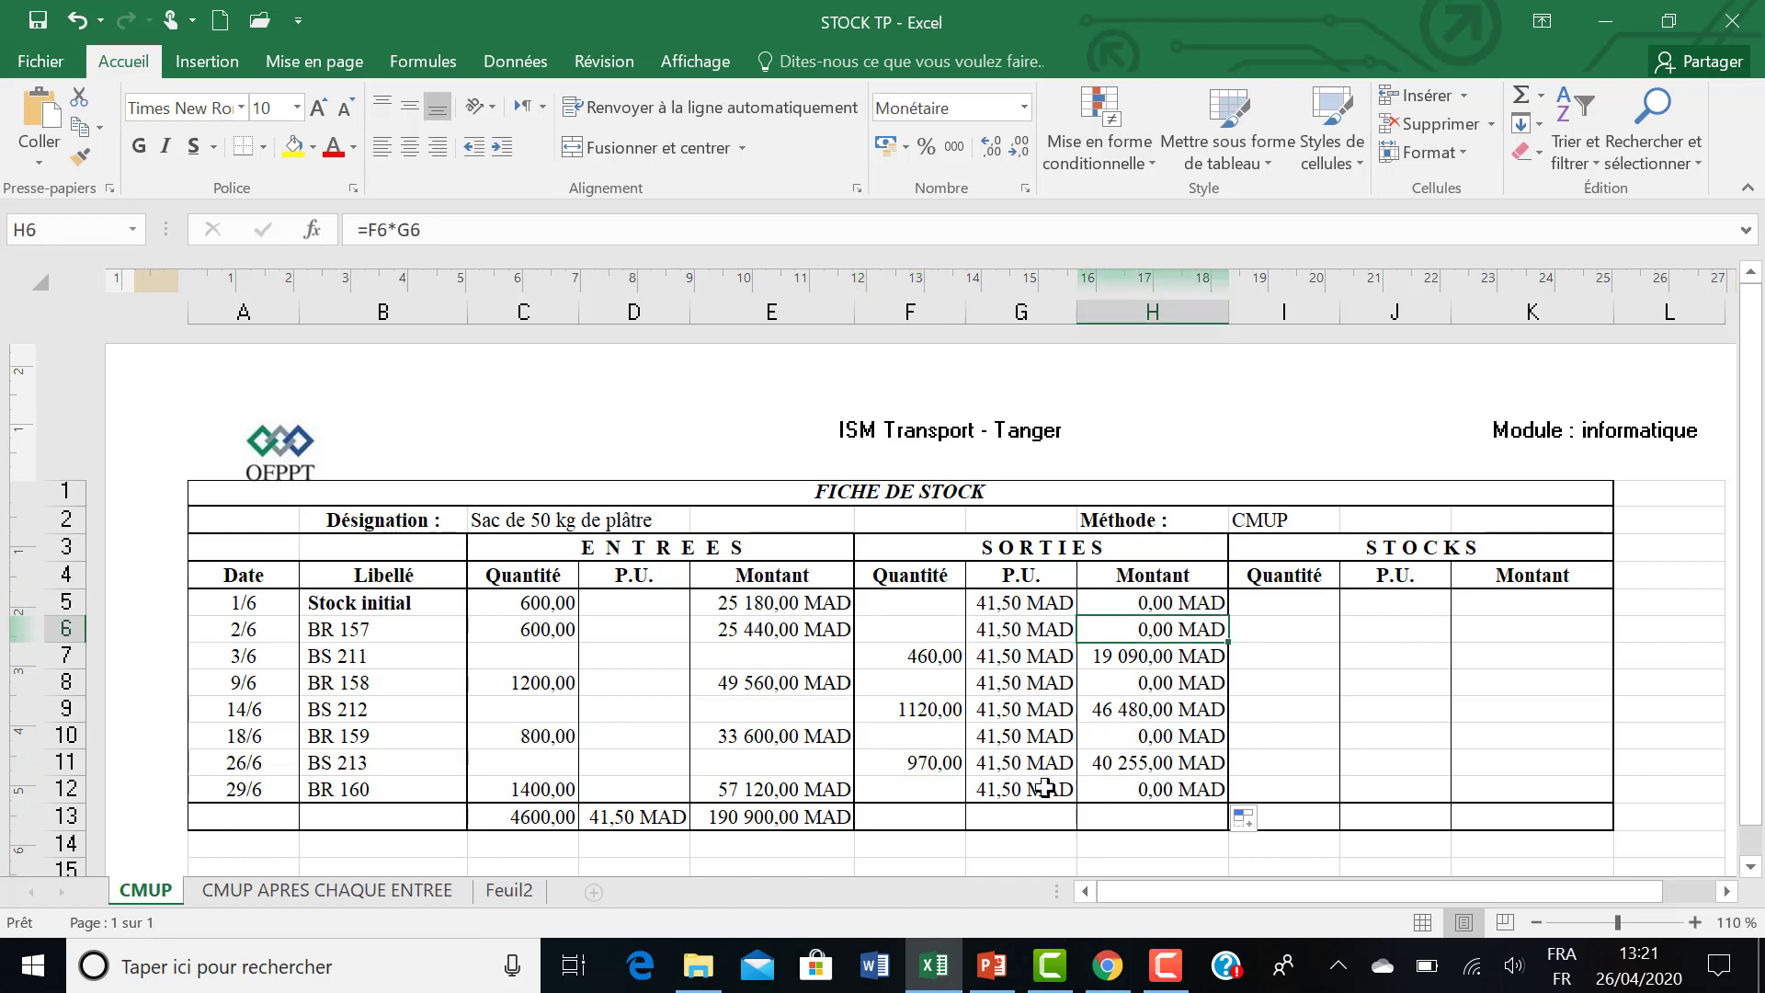
Total the outgoing quantities F5:F12 in cell F13 with SOMME.
left_click(915, 821)
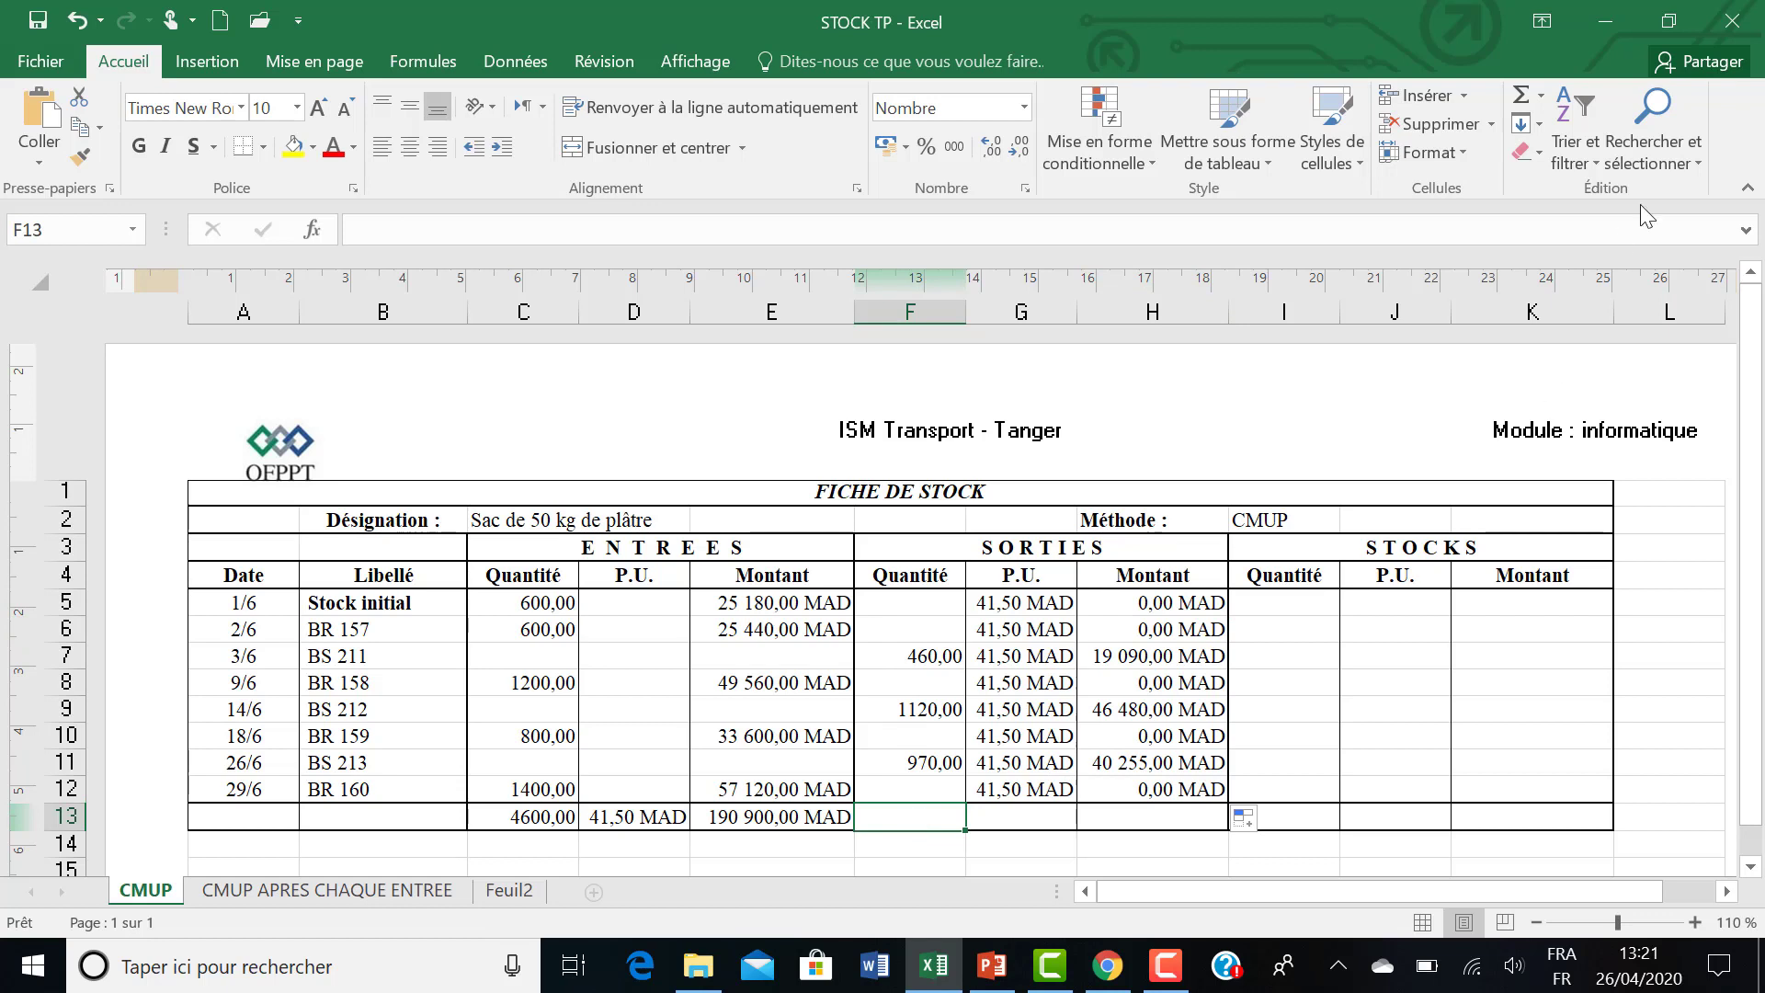
left_click(1521, 97)
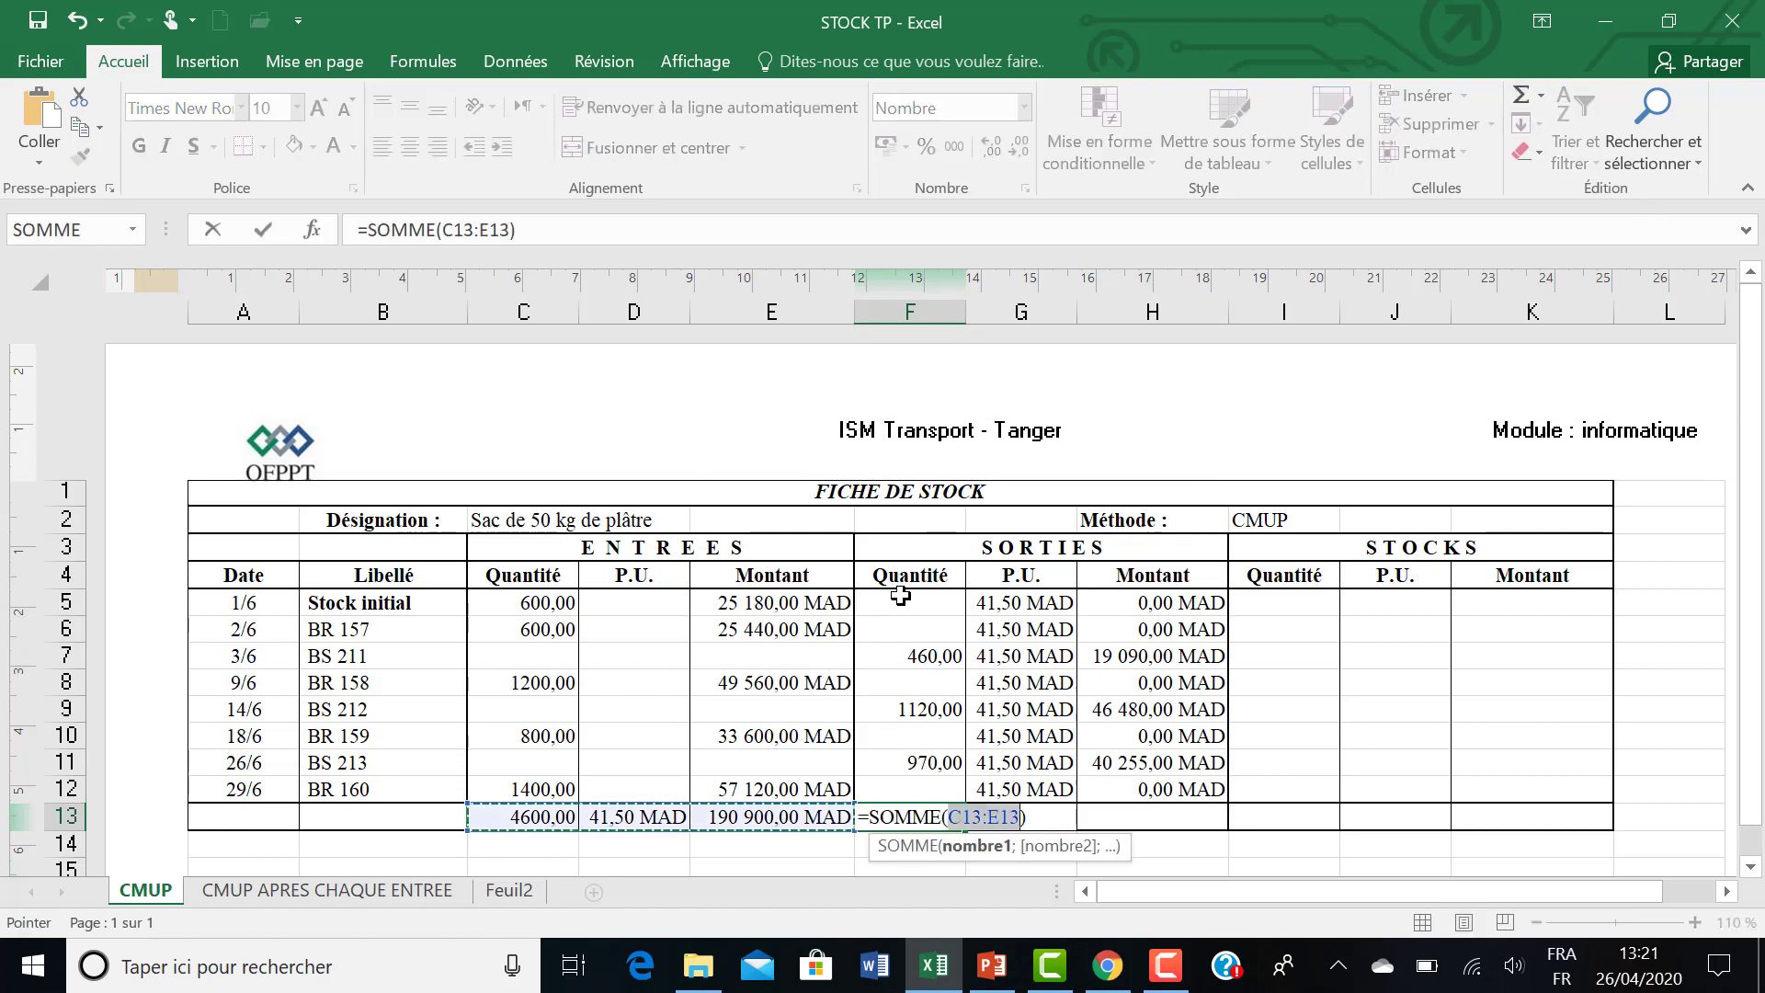
left_click_drag(900, 594, 903, 787)
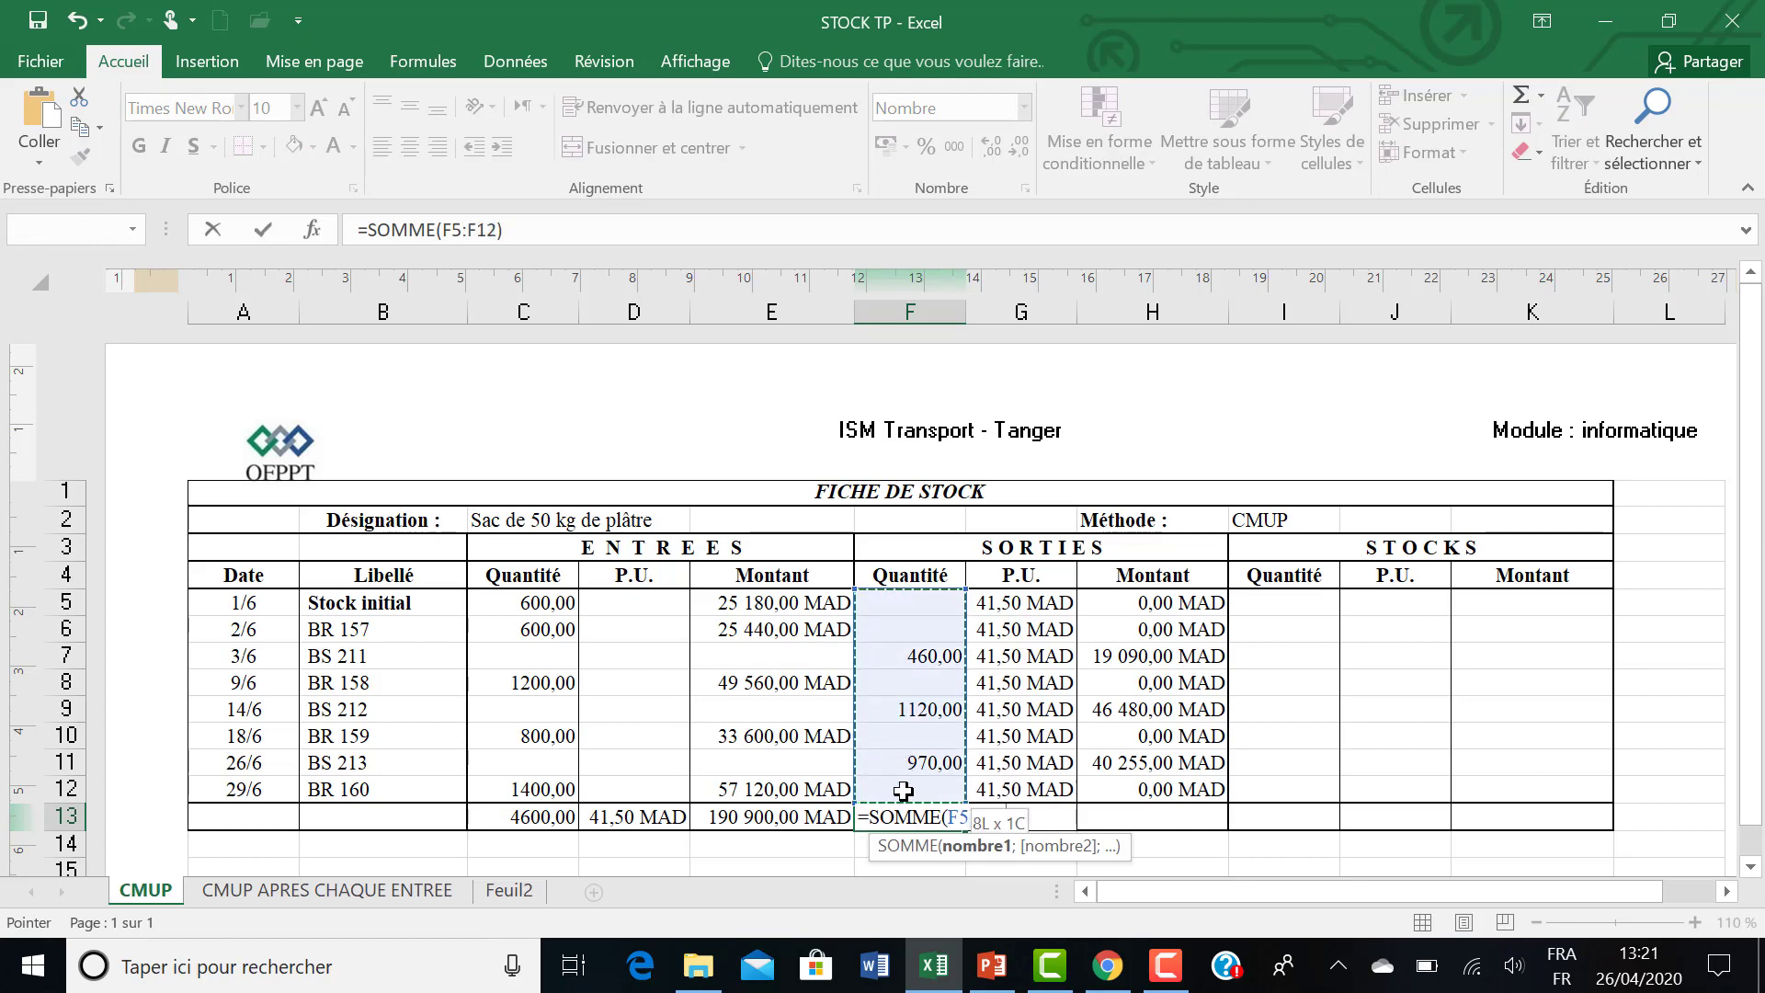
key("Return")
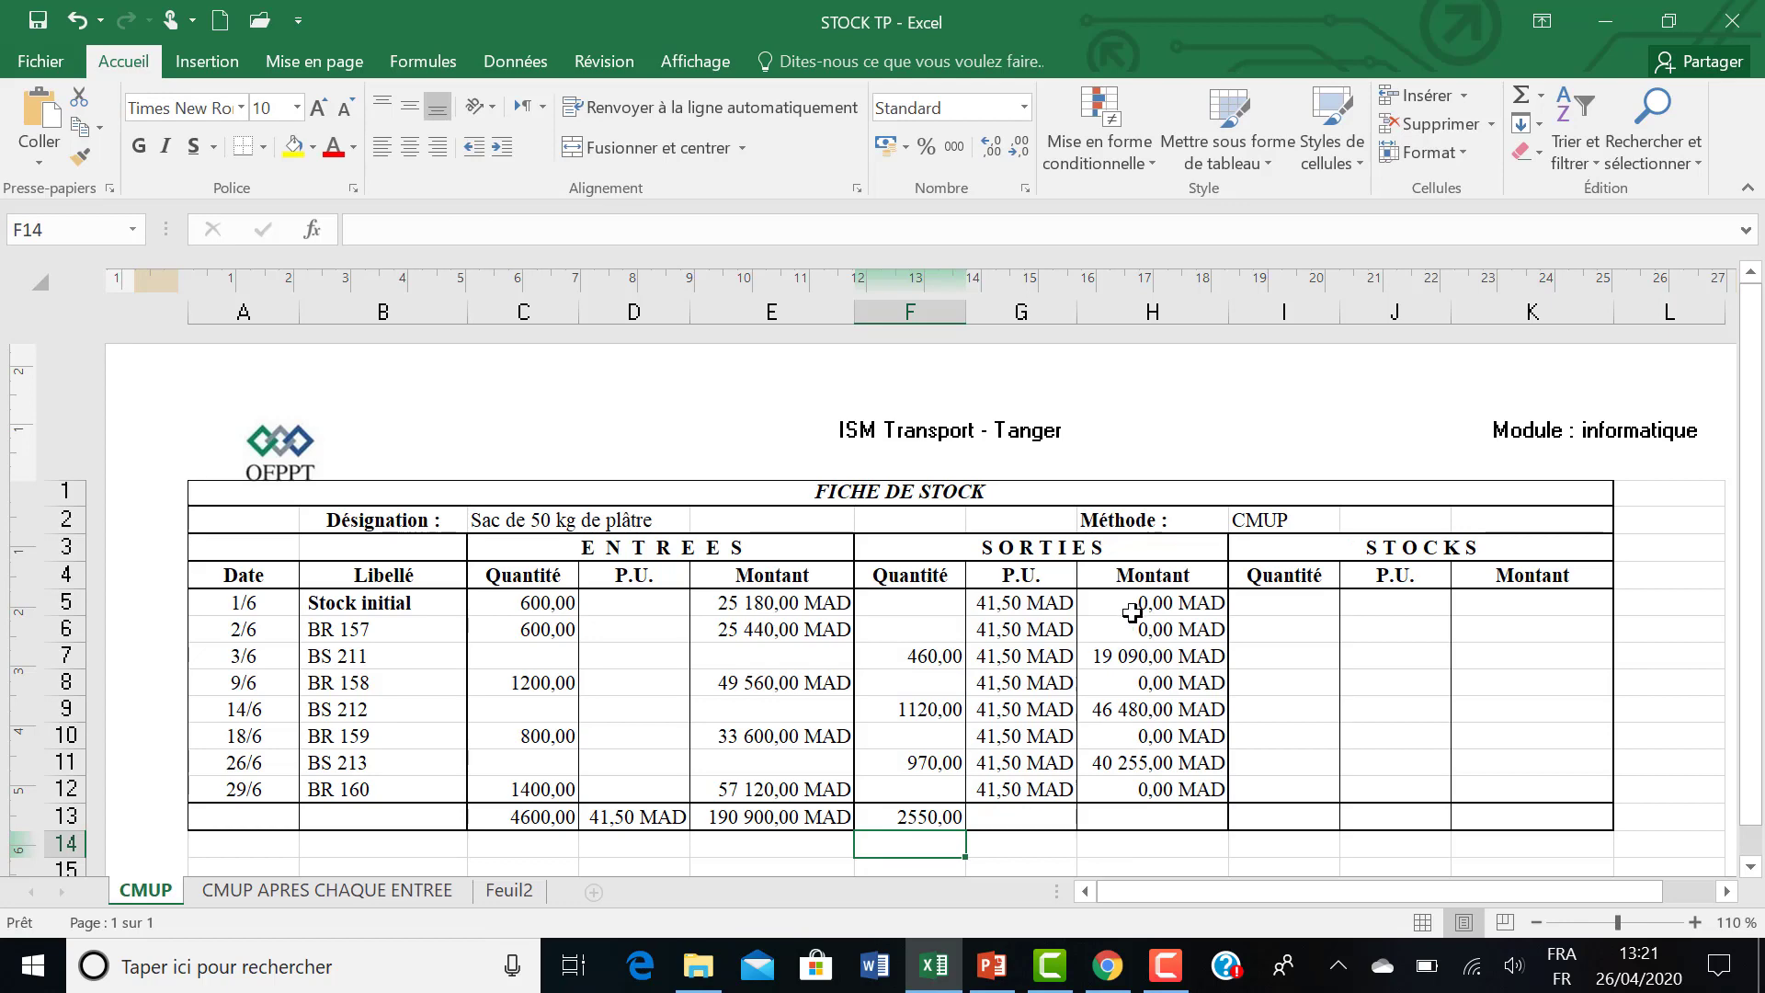
Total the outgoing amounts H5:H12 in cell H13 with SOMME.
left_click(1128, 818)
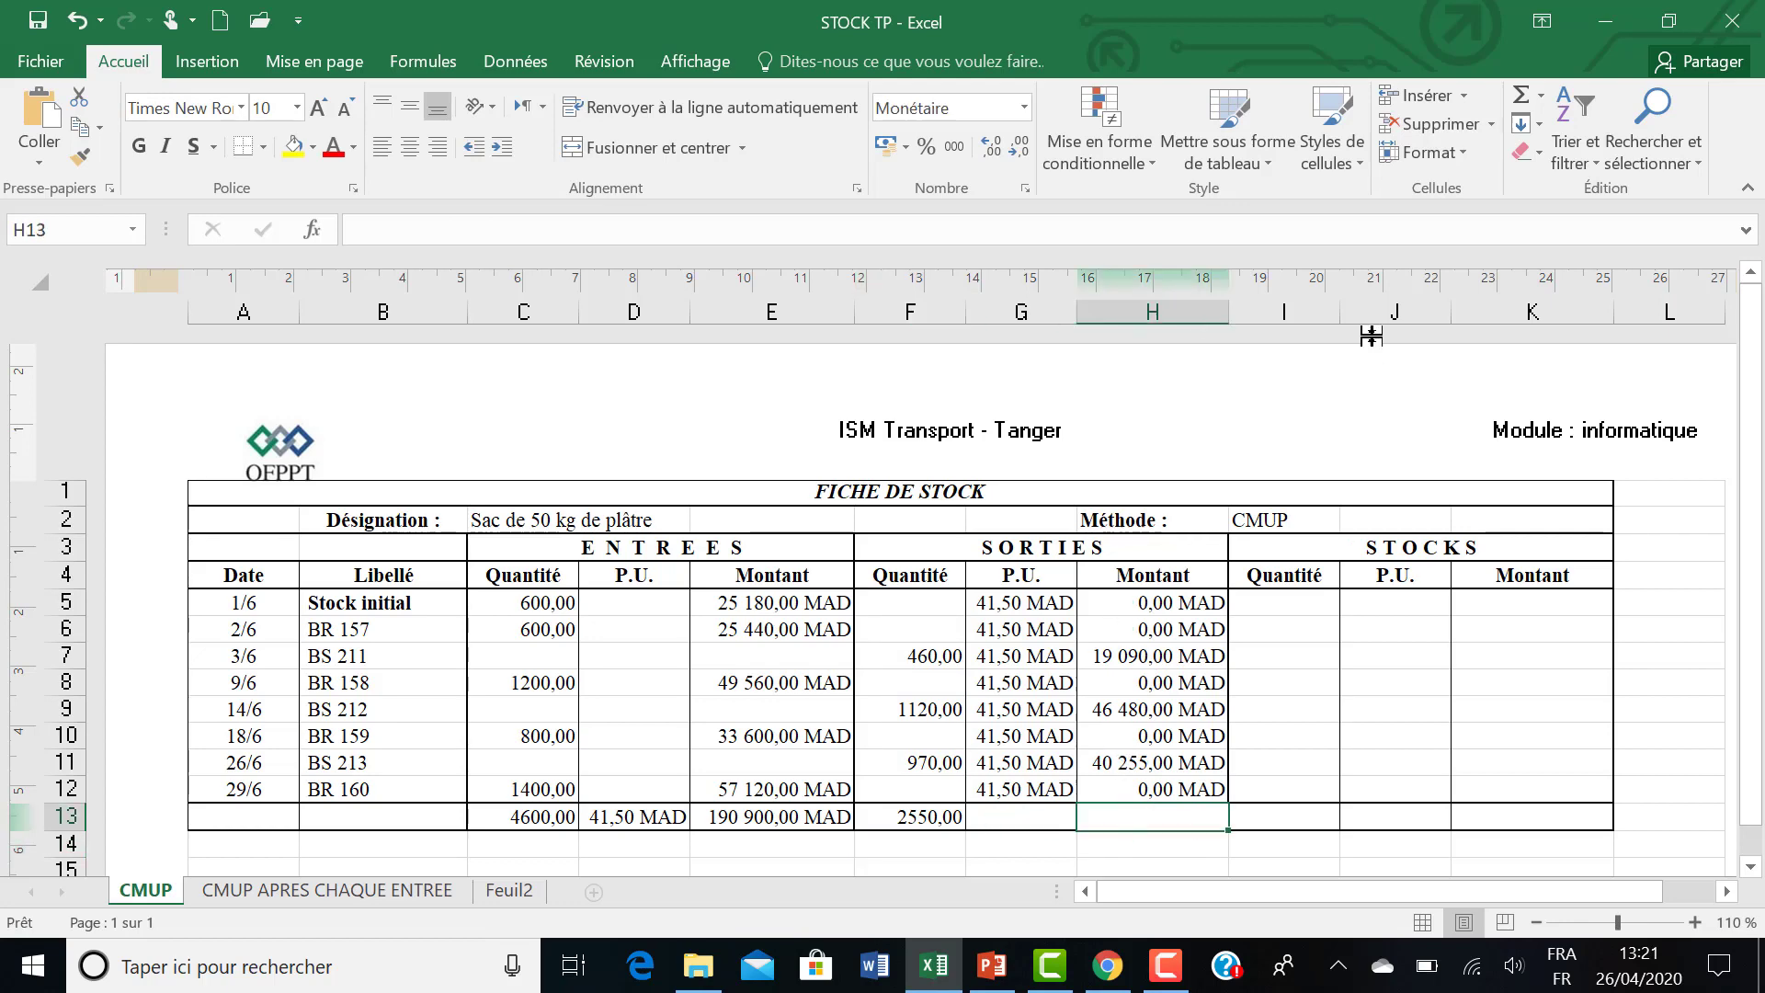
left_click(1520, 95)
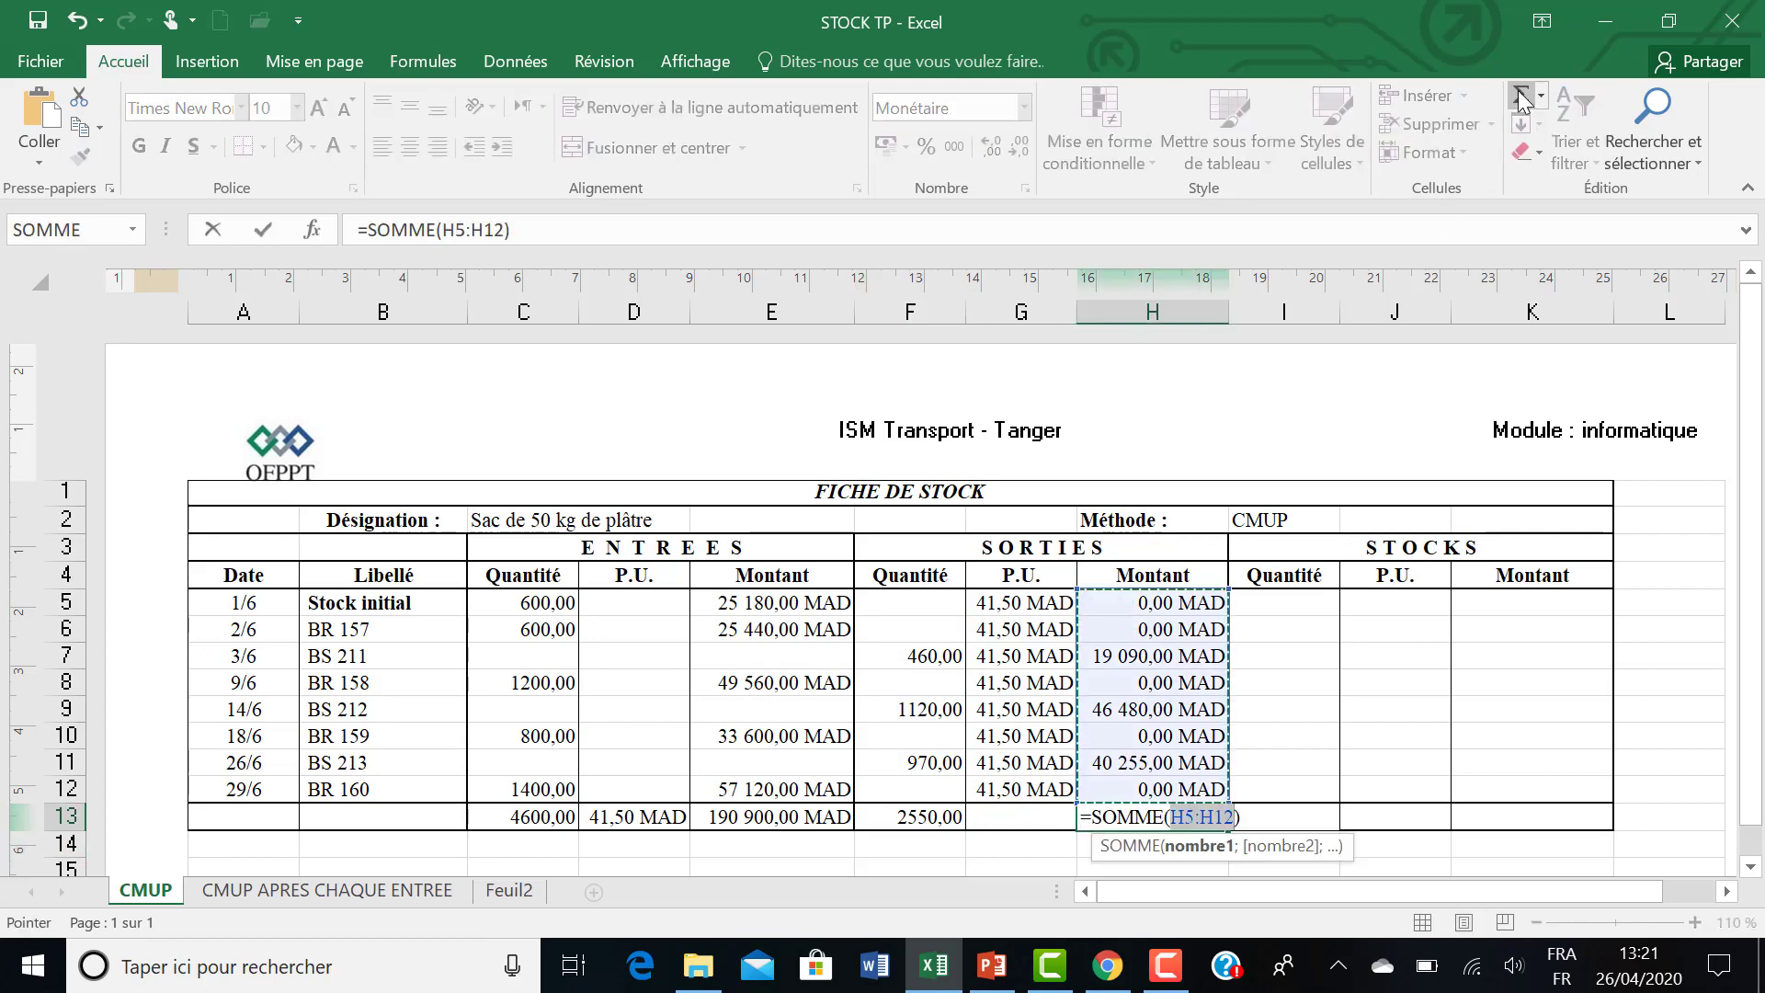
key("Return")
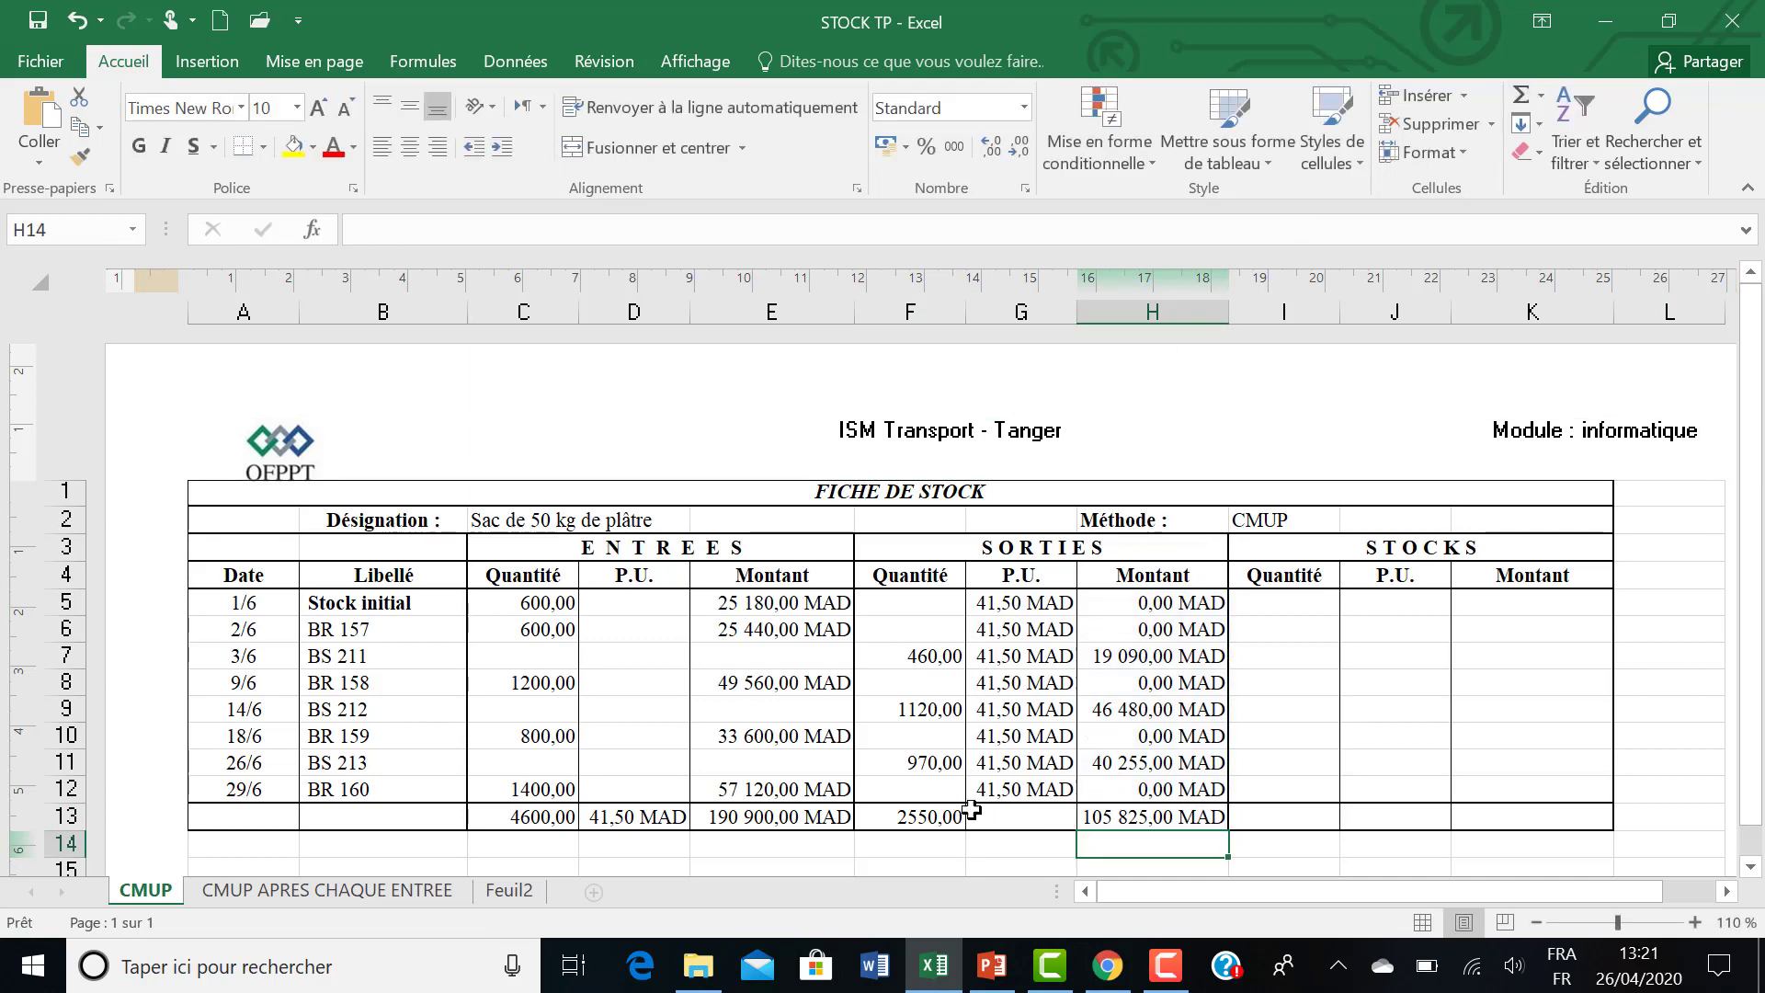
Calculate the outgoing unit price in G13 with the formula =H13/F13.
left_click(1005, 816)
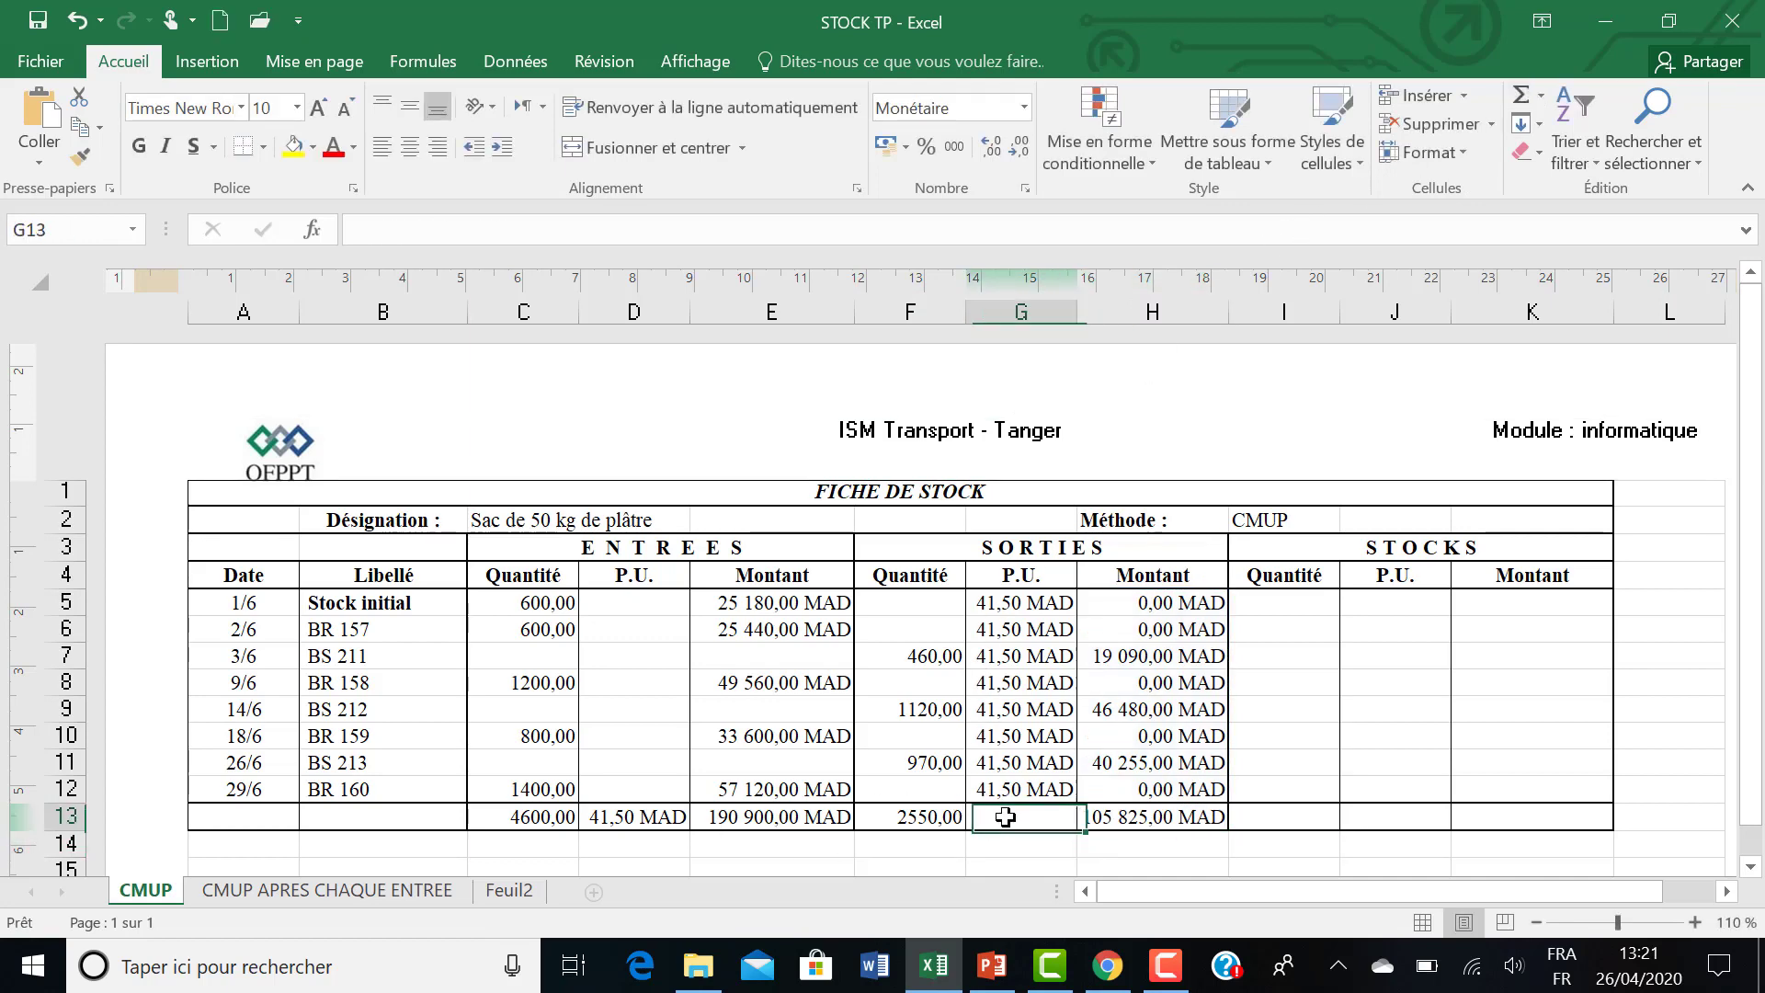
type("=")
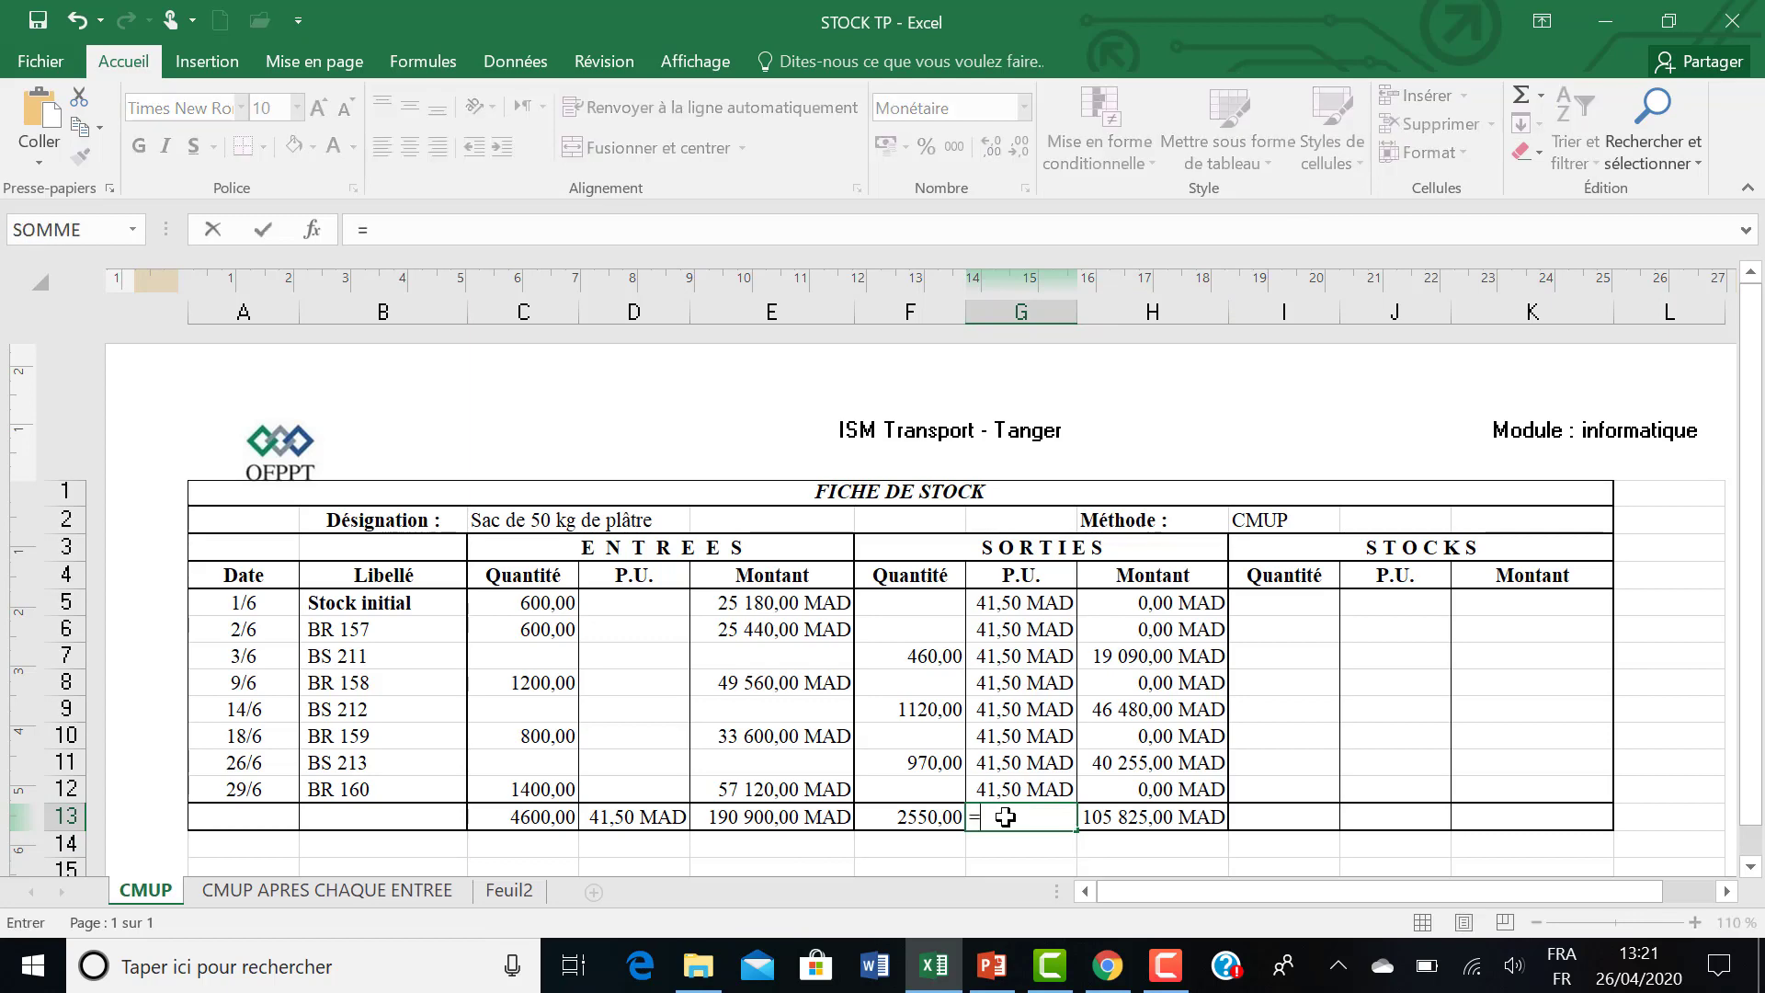
left_click(1106, 817)
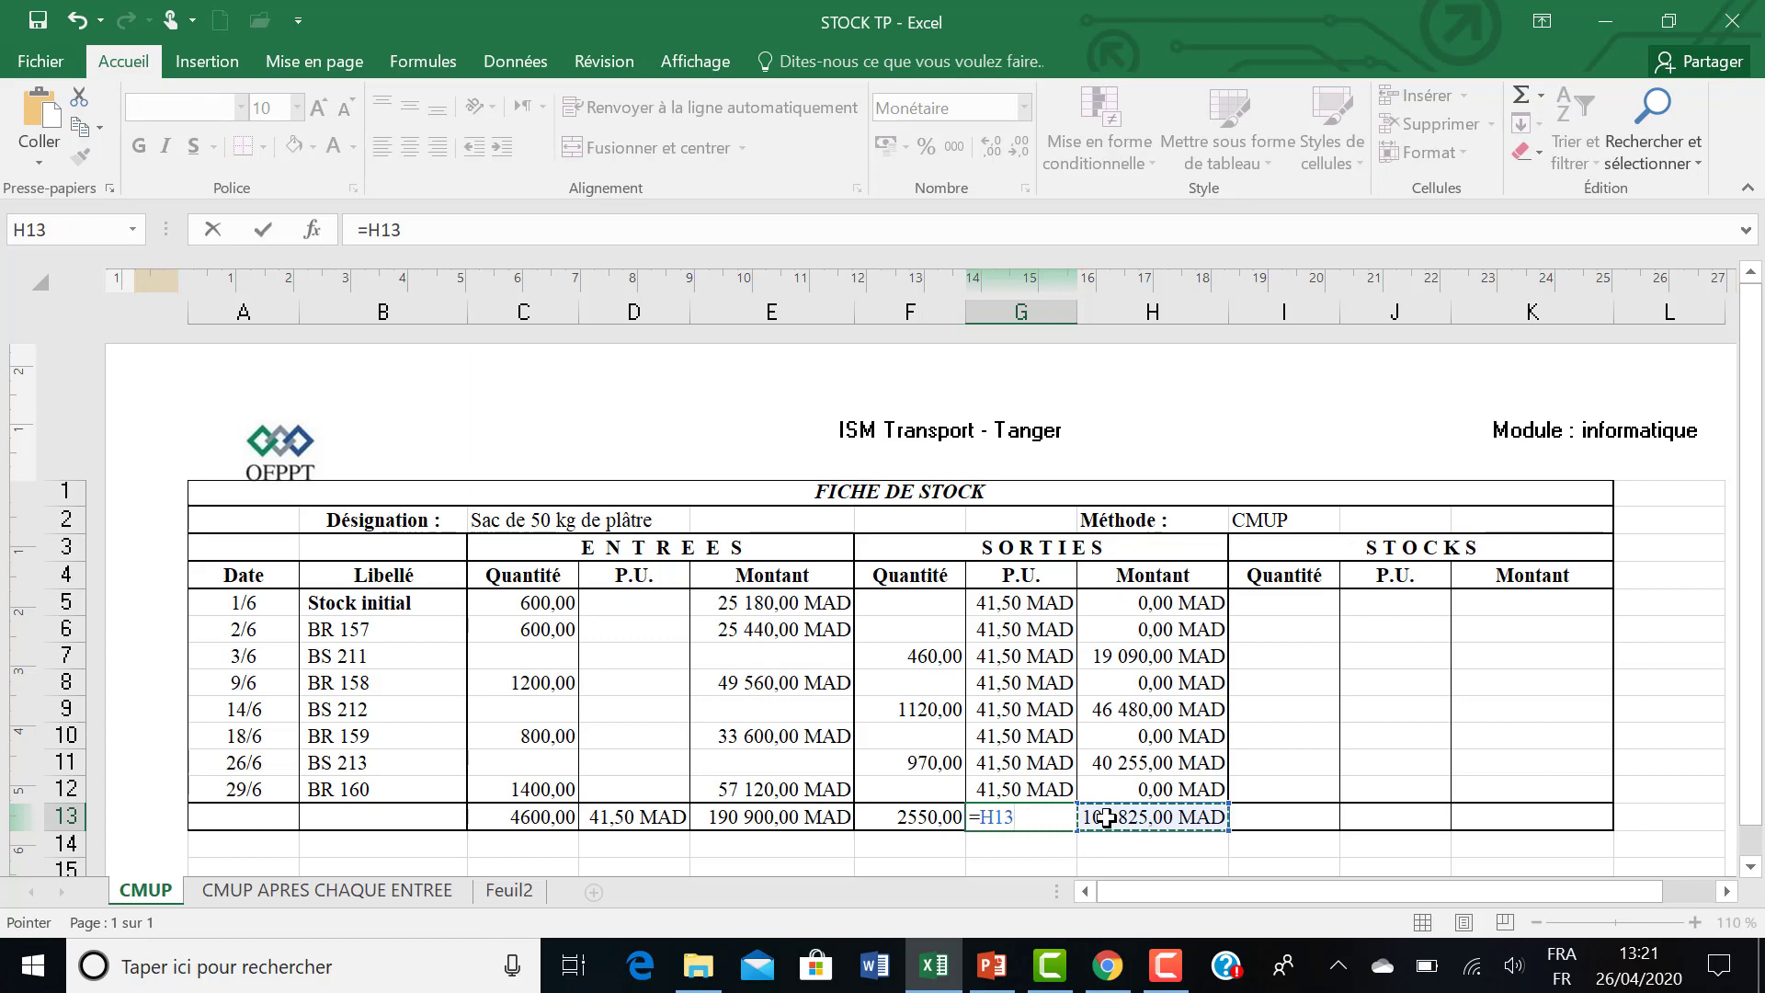
type("/")
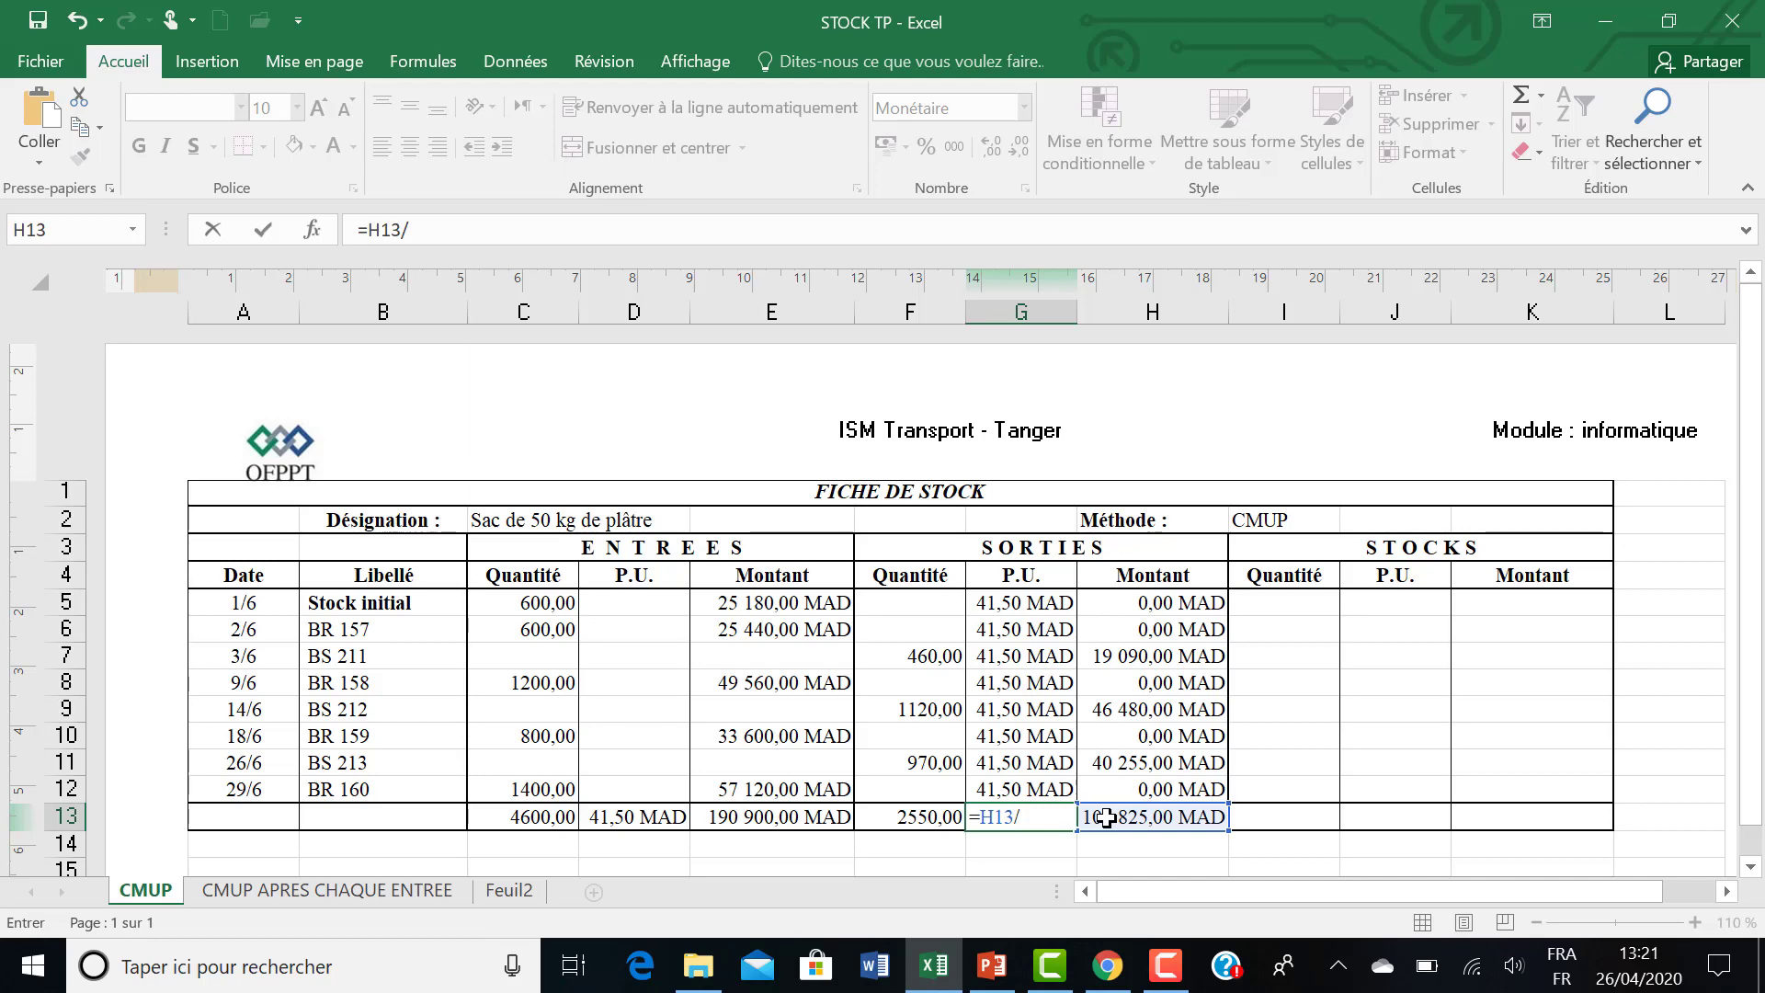
left_click(905, 821)
key("Return")
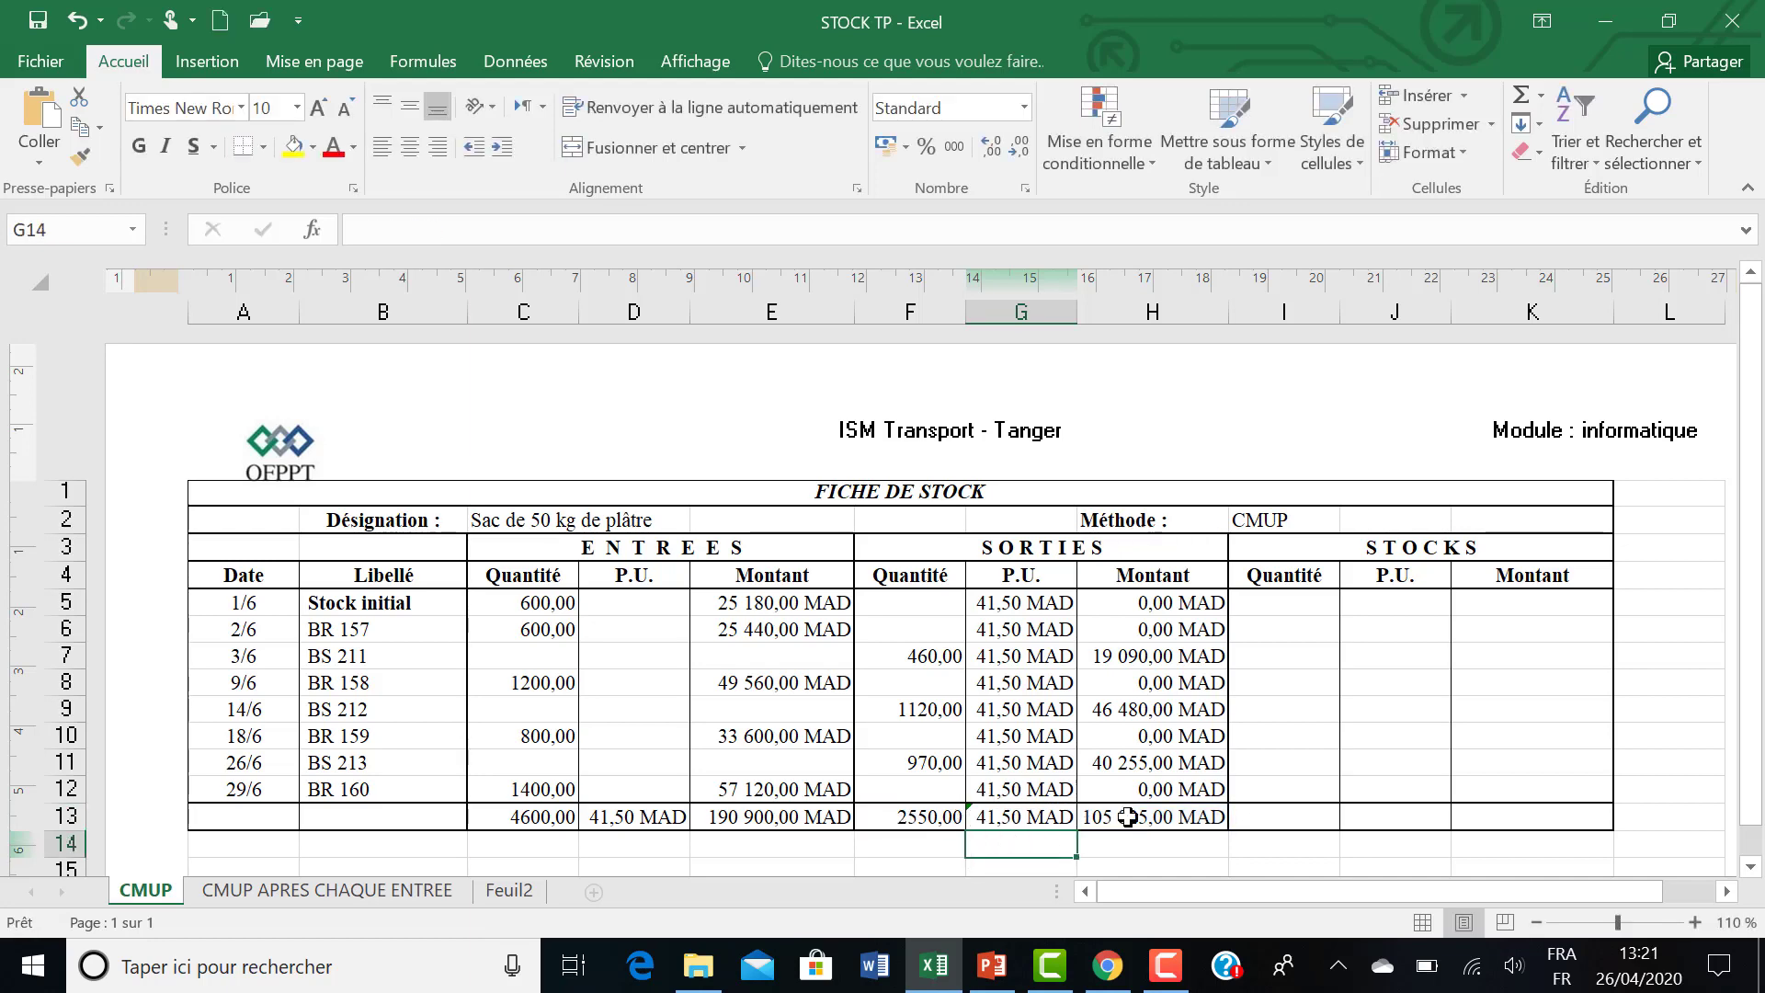
Calculate the final stock quantity in I13 with the formula =C13-F13.
left_click(1269, 814)
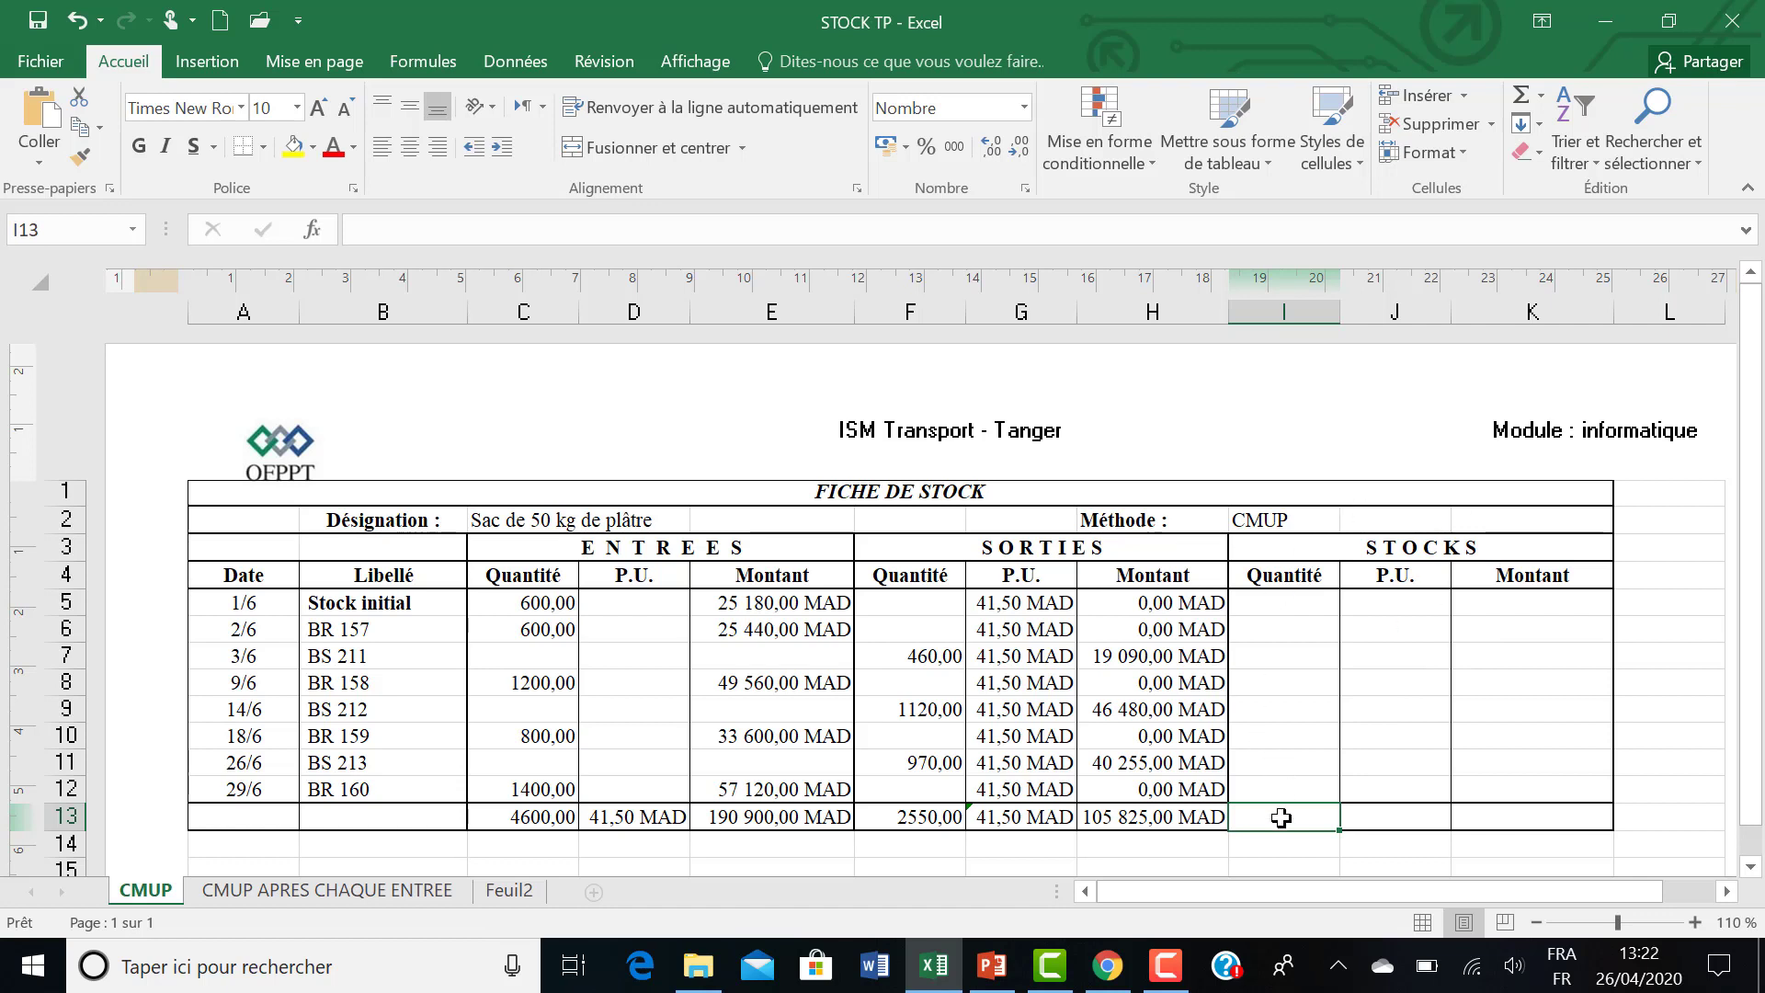
type("=")
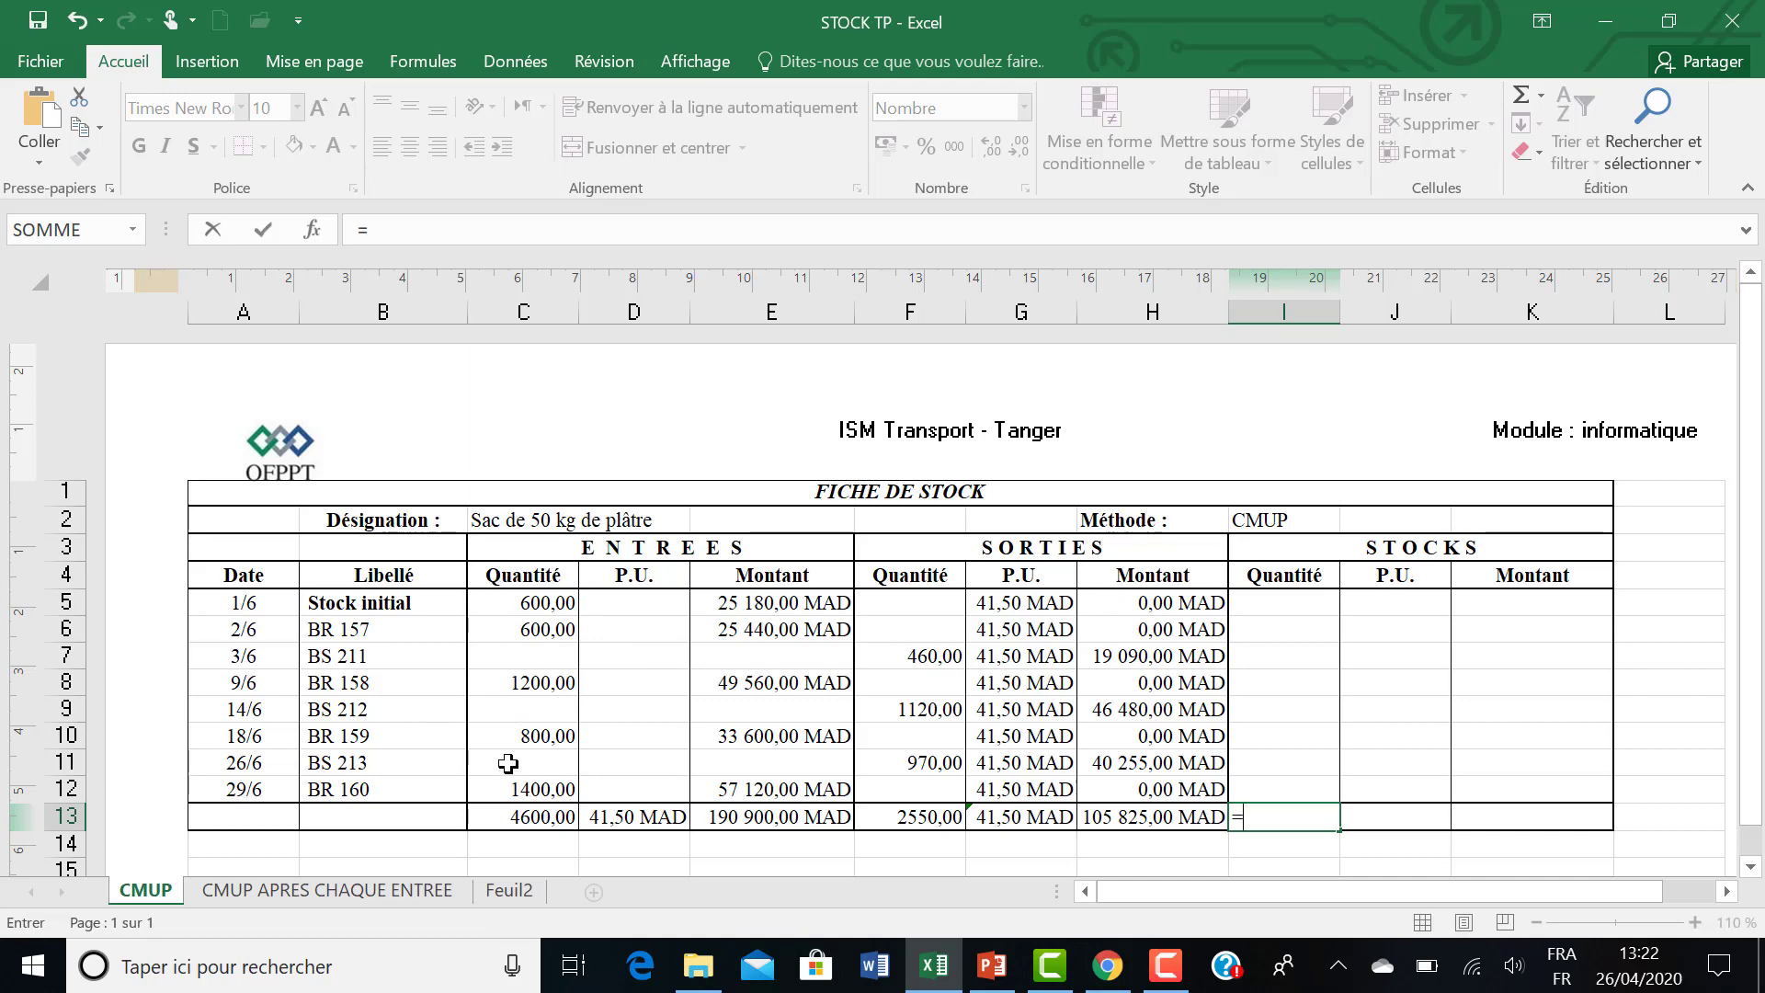
left_click(507, 817)
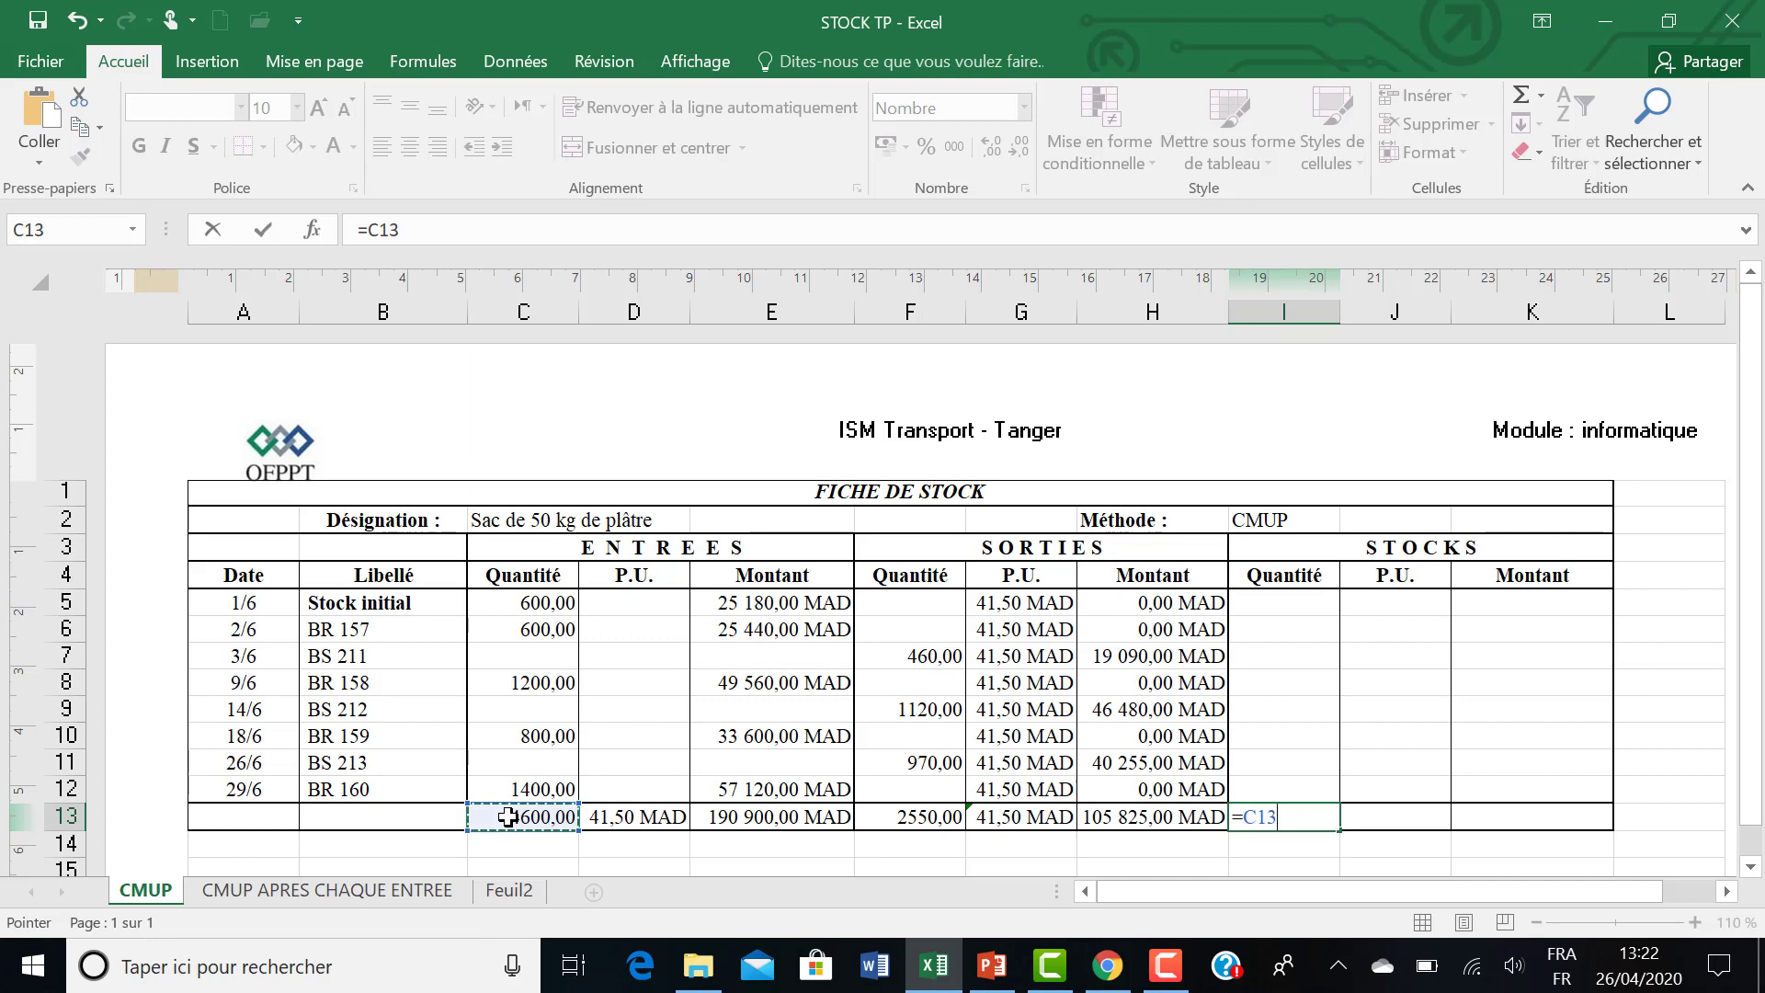
type("-")
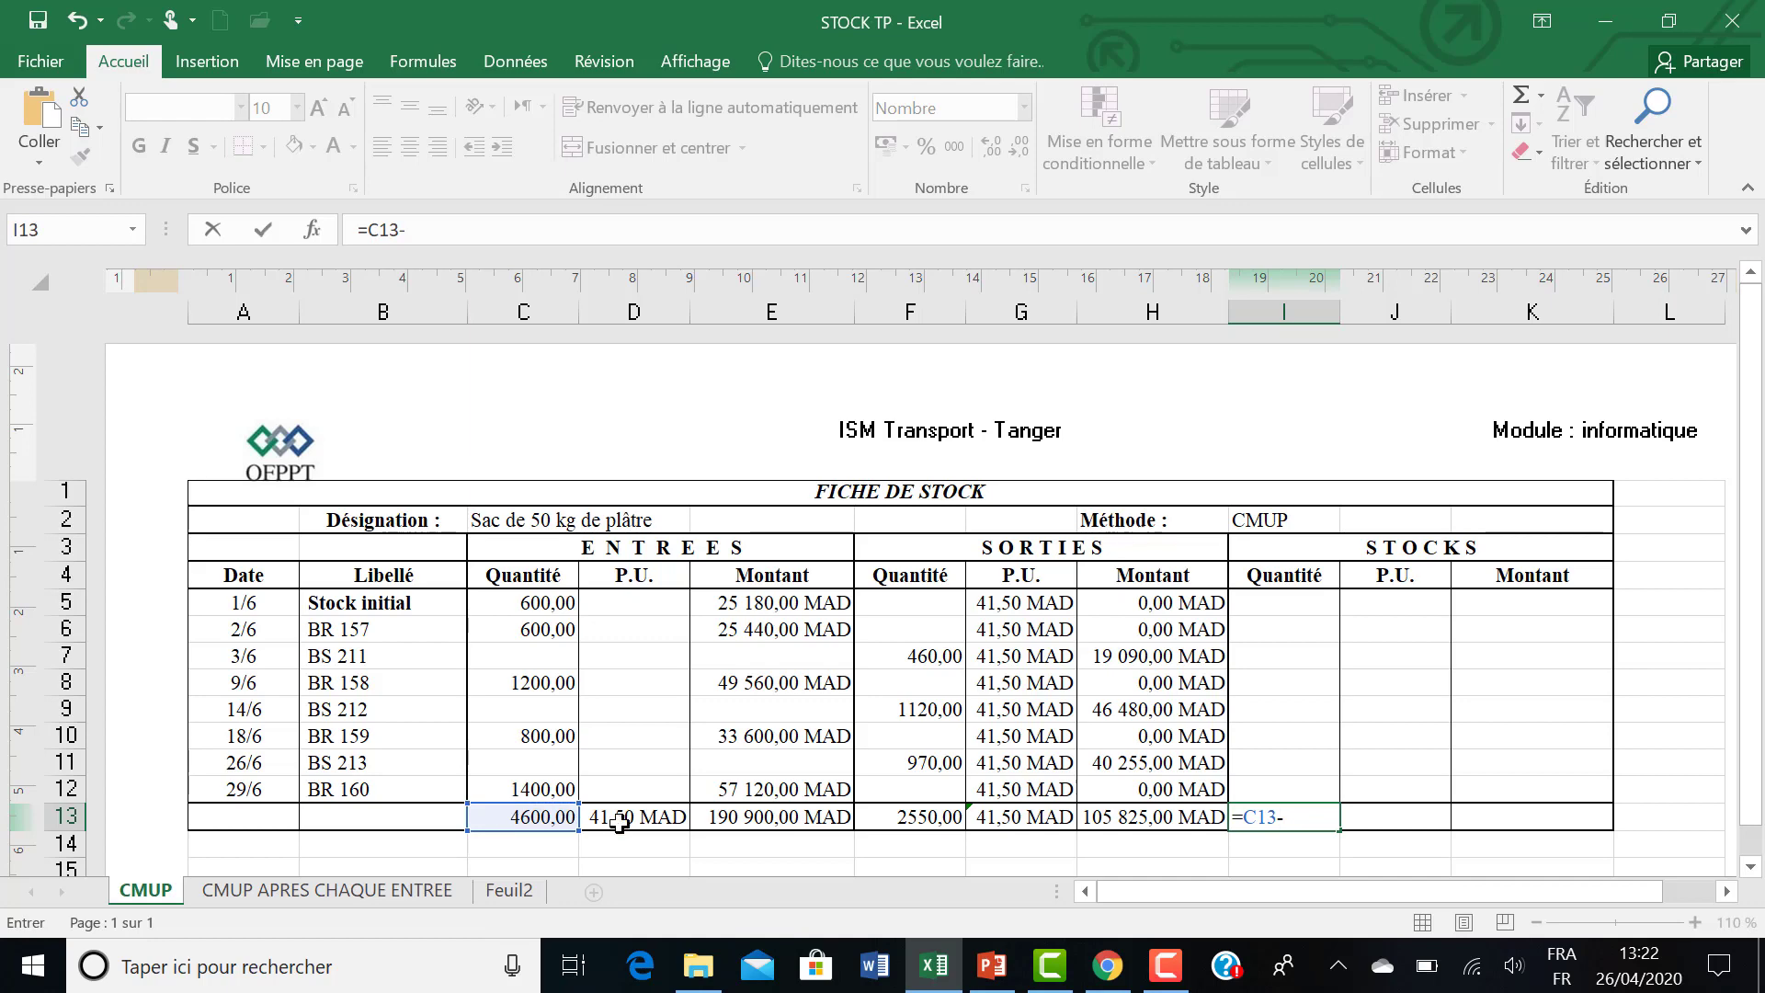
left_click(892, 821)
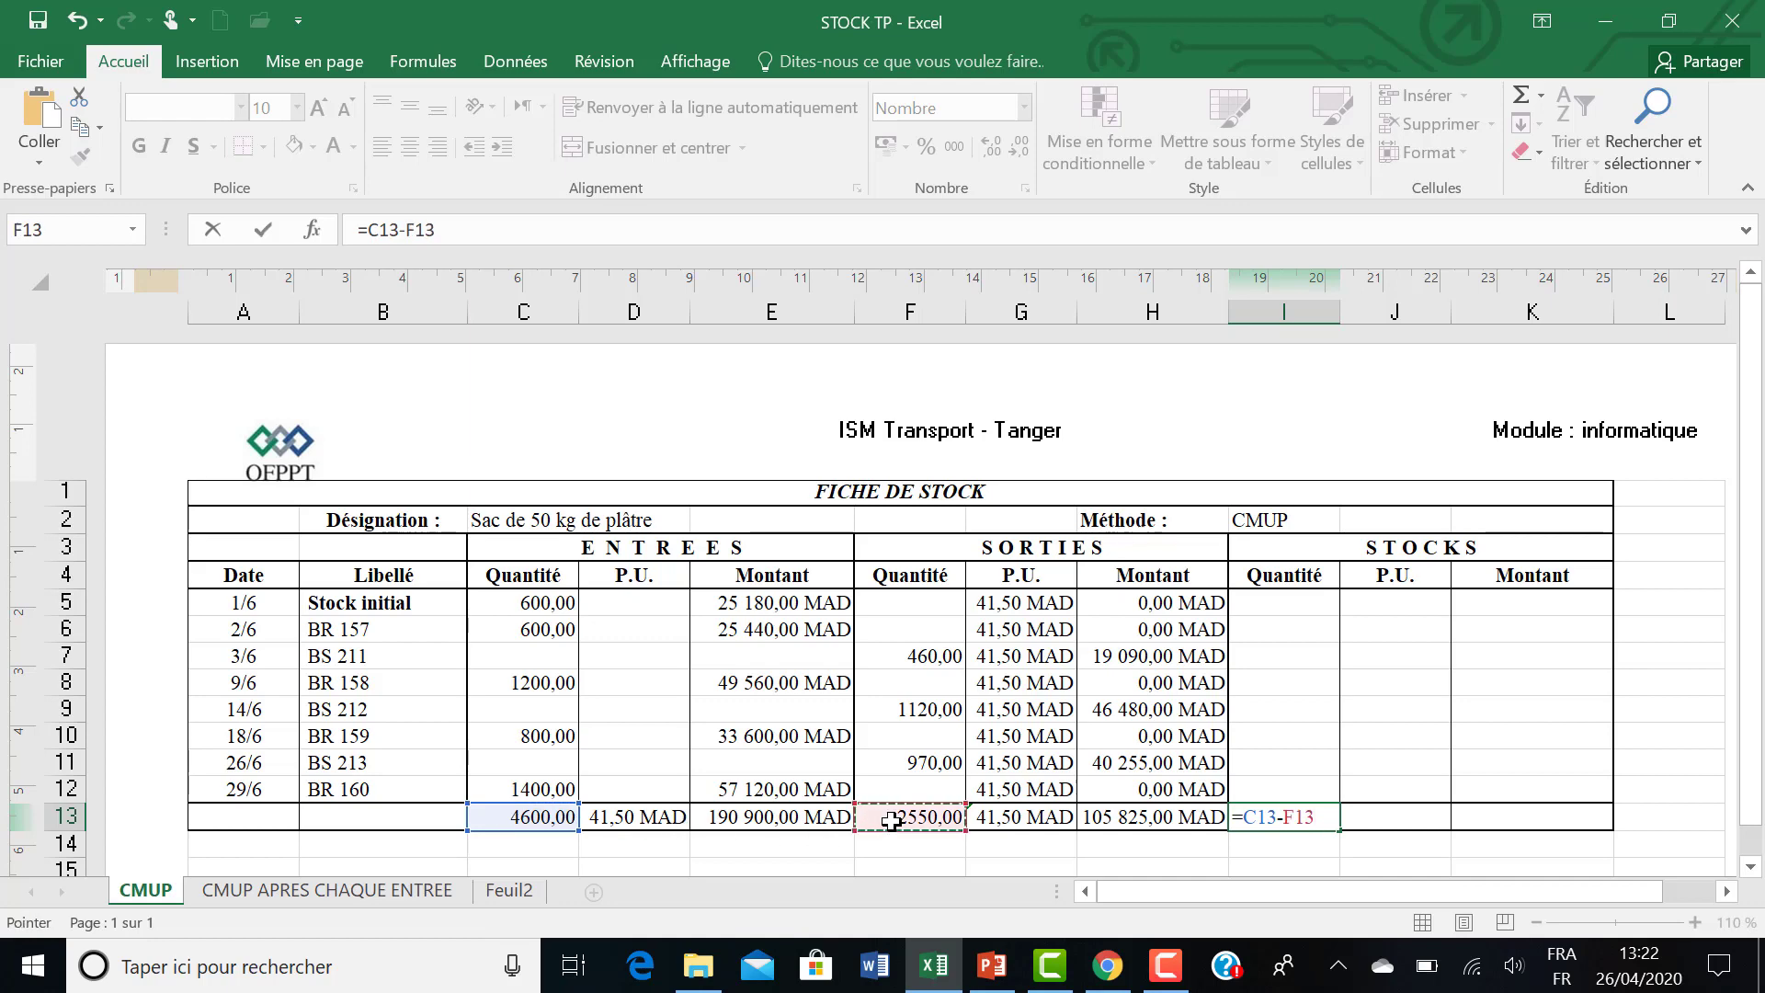
key("Return")
Calculate the final stock amount in K13 by subtracting the outgoing total from the incoming total with =E13-H13.
left_click(1470, 820)
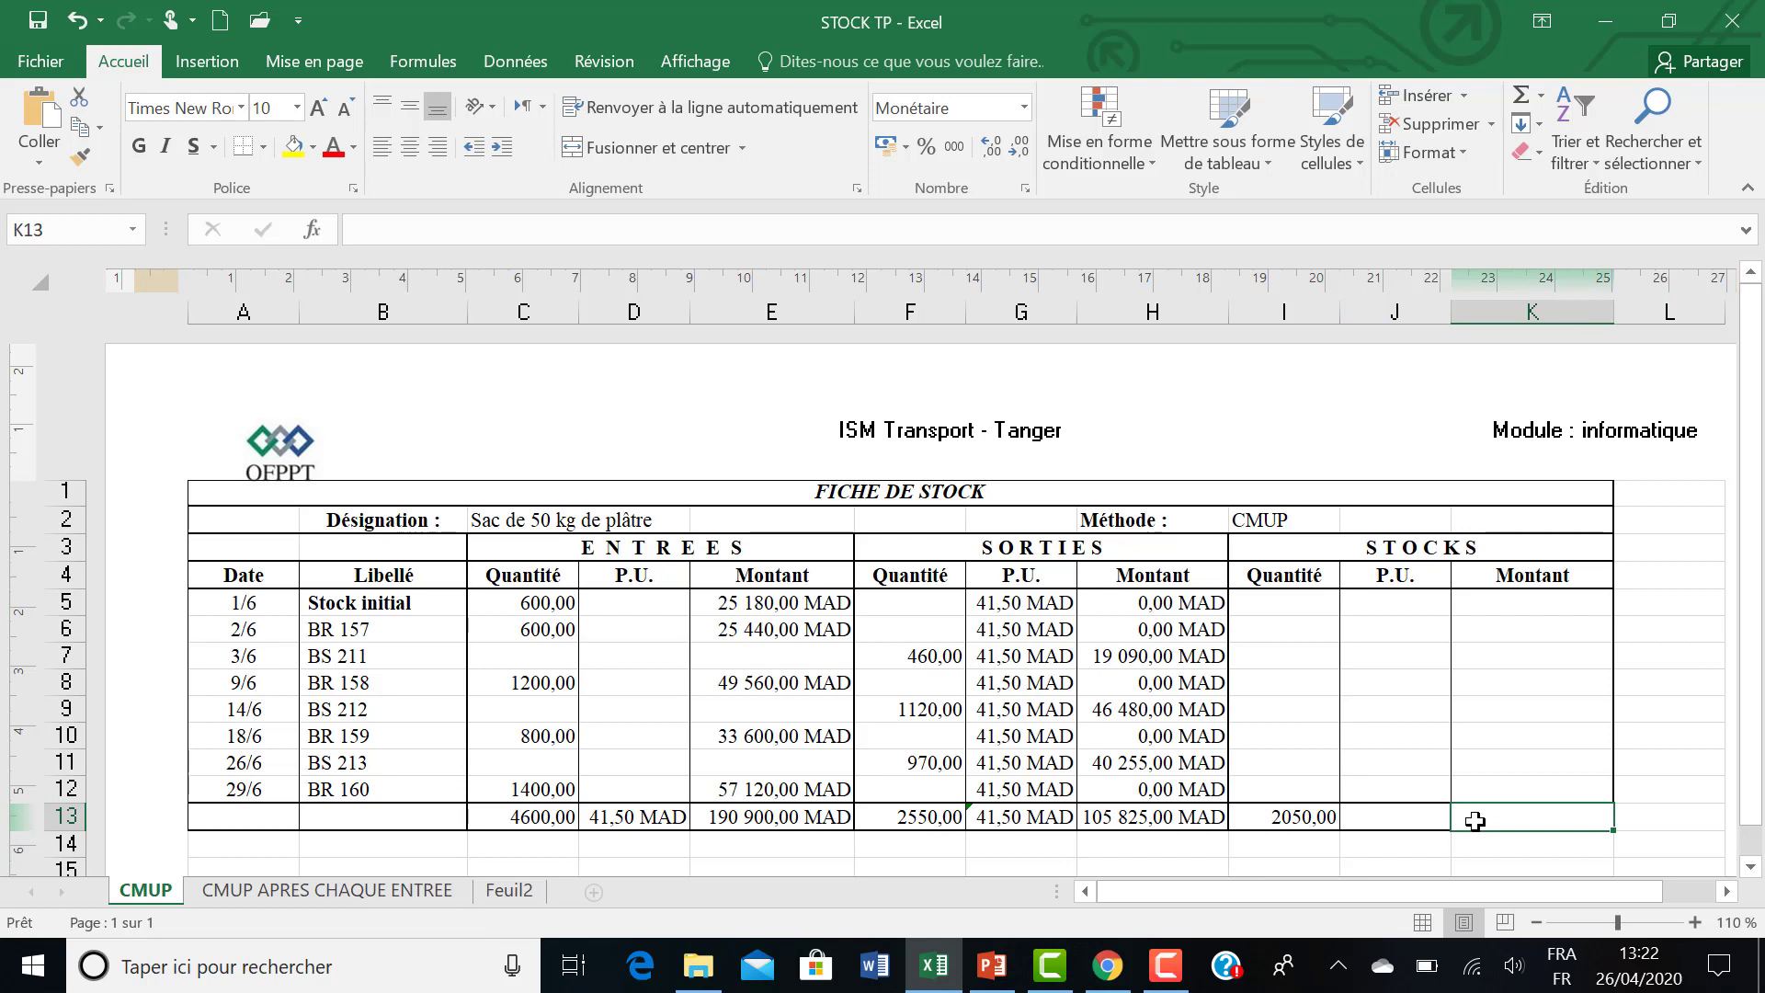
type("=")
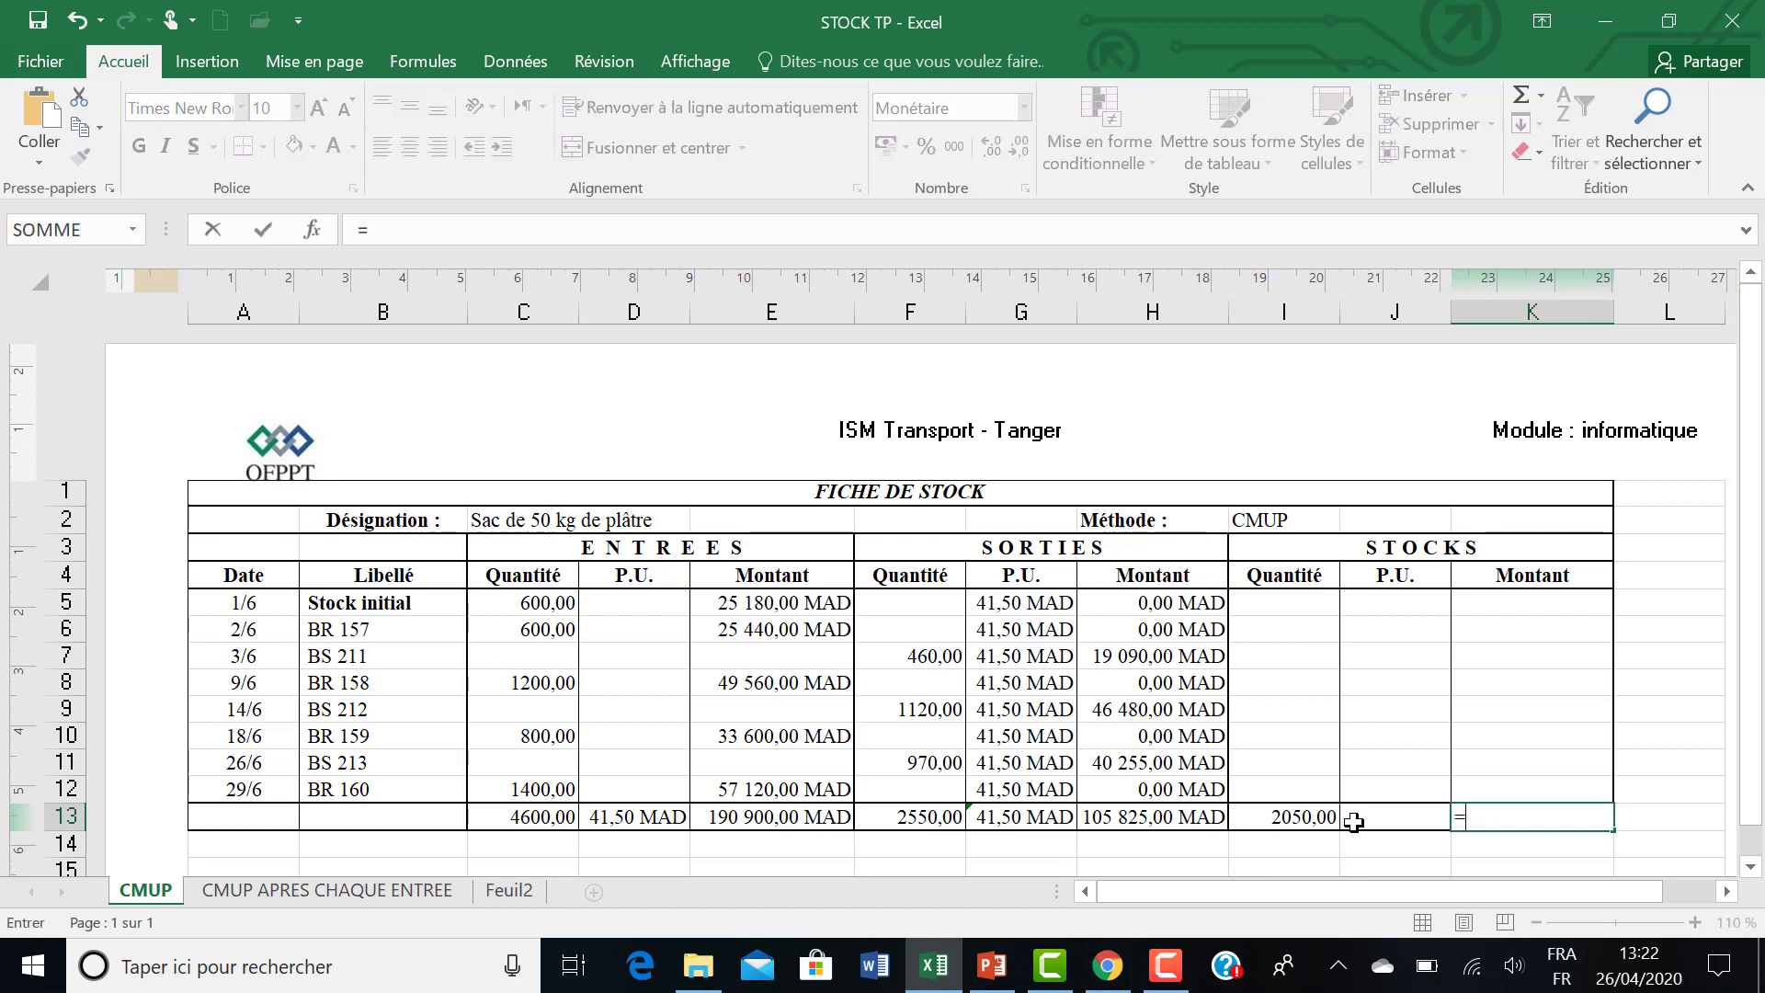
left_click(791, 816)
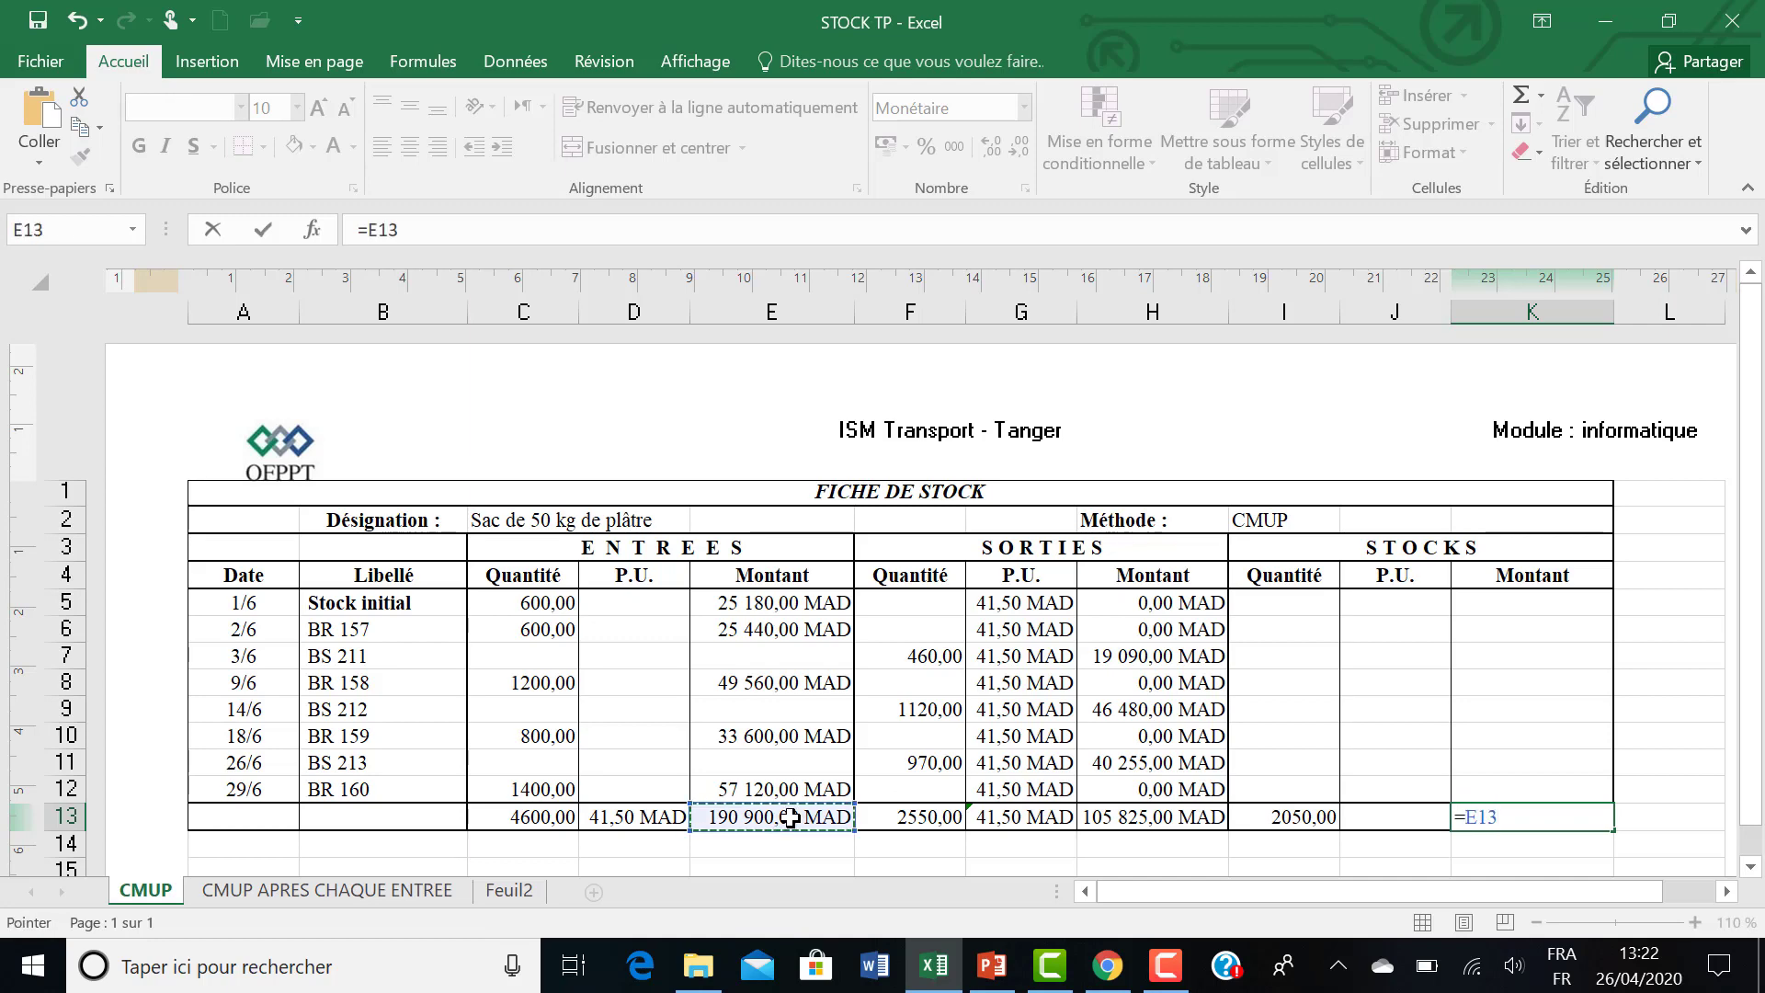
type("-")
left_click(1109, 818)
key("Return")
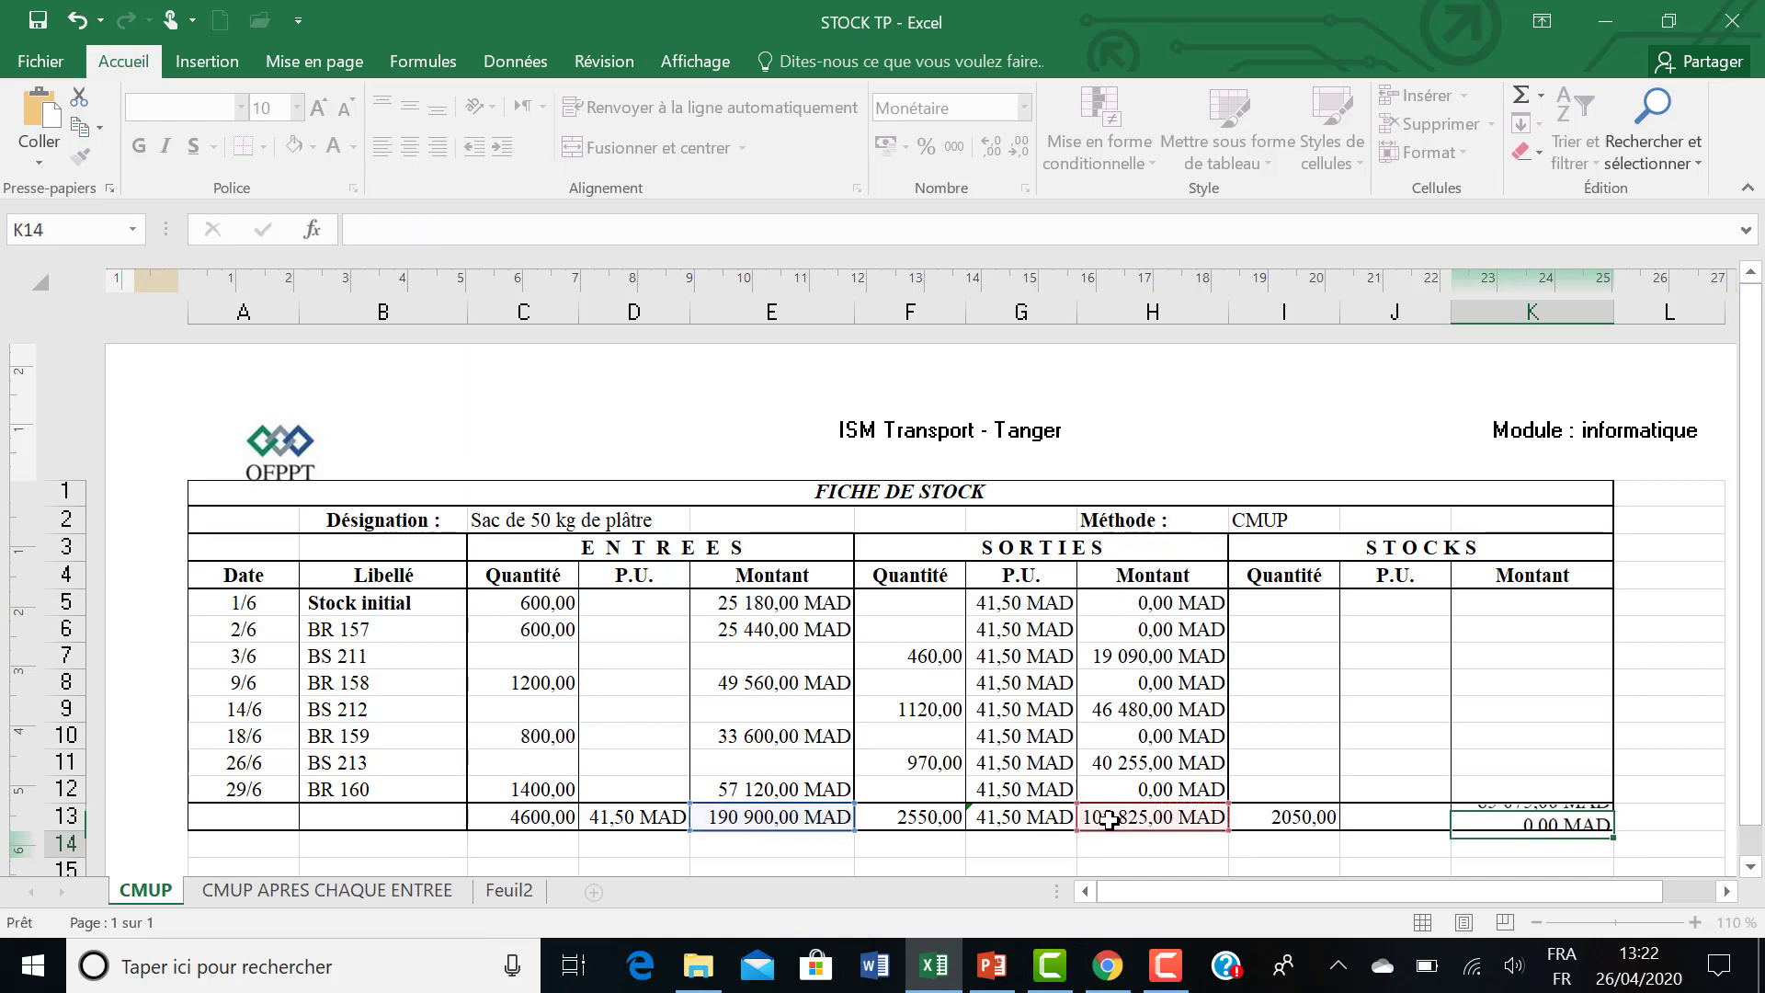
Calculate the final stock unit price in J13 by dividing the stock amount by the stock quantity with =K13/I13.
left_click(1363, 816)
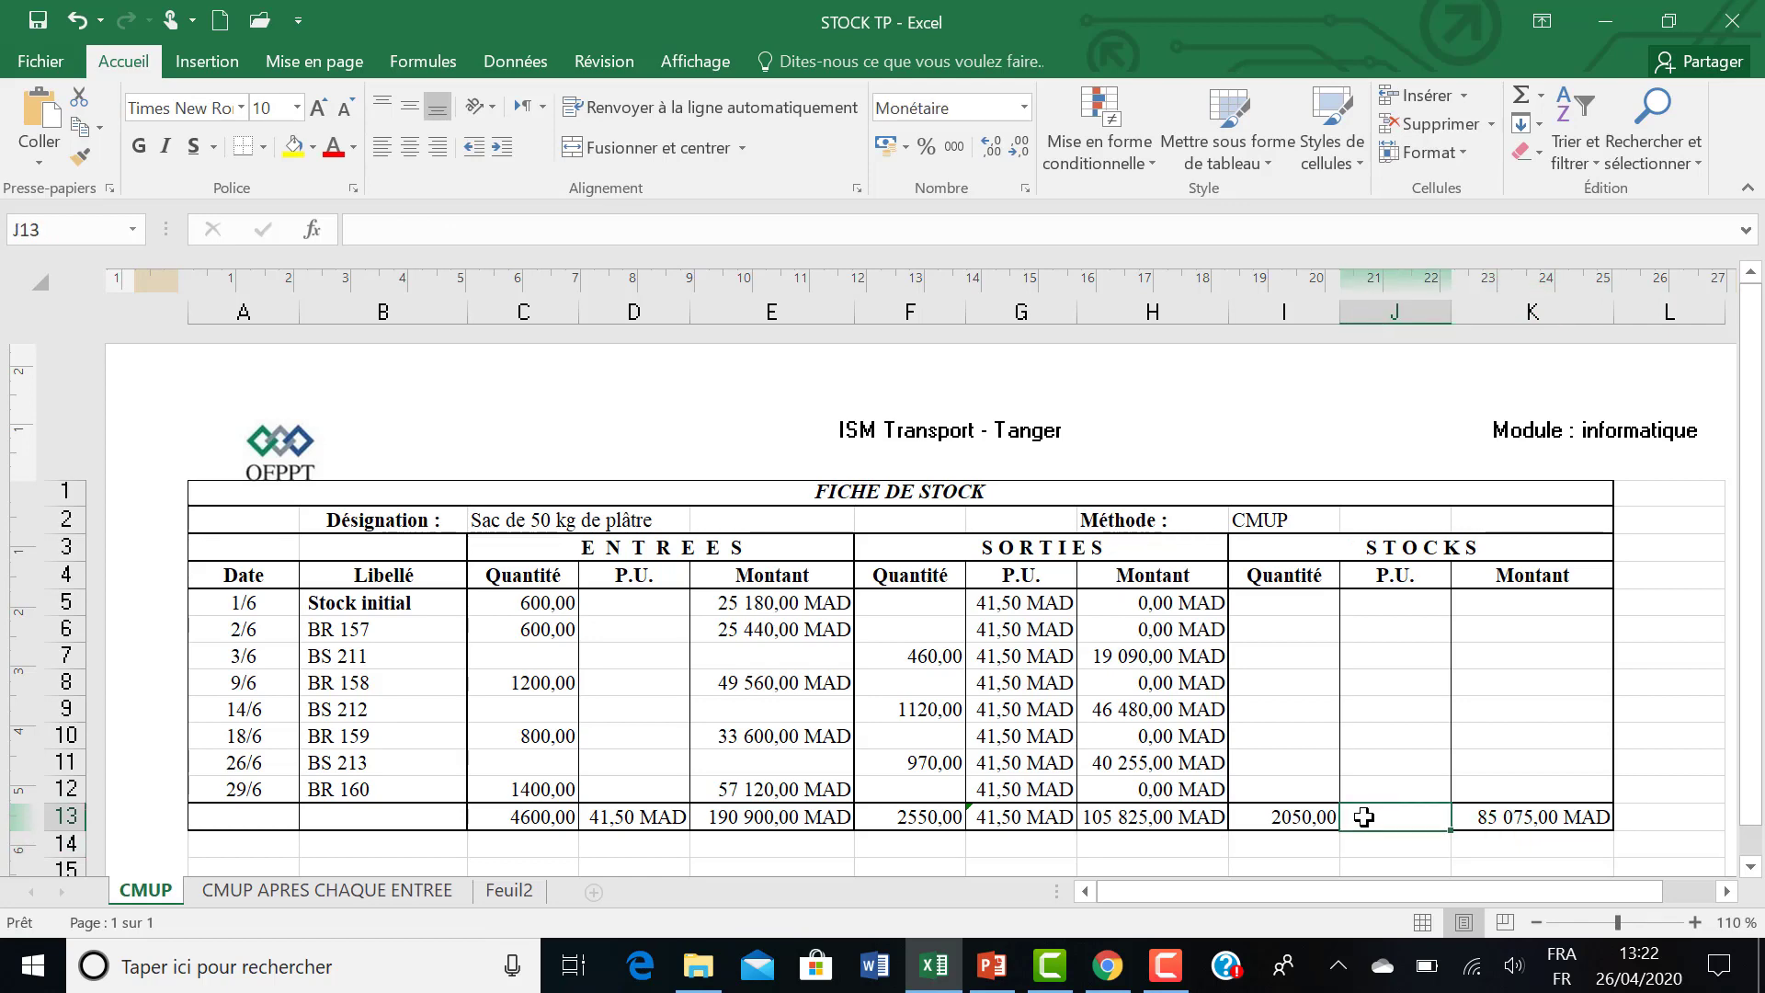
type("=")
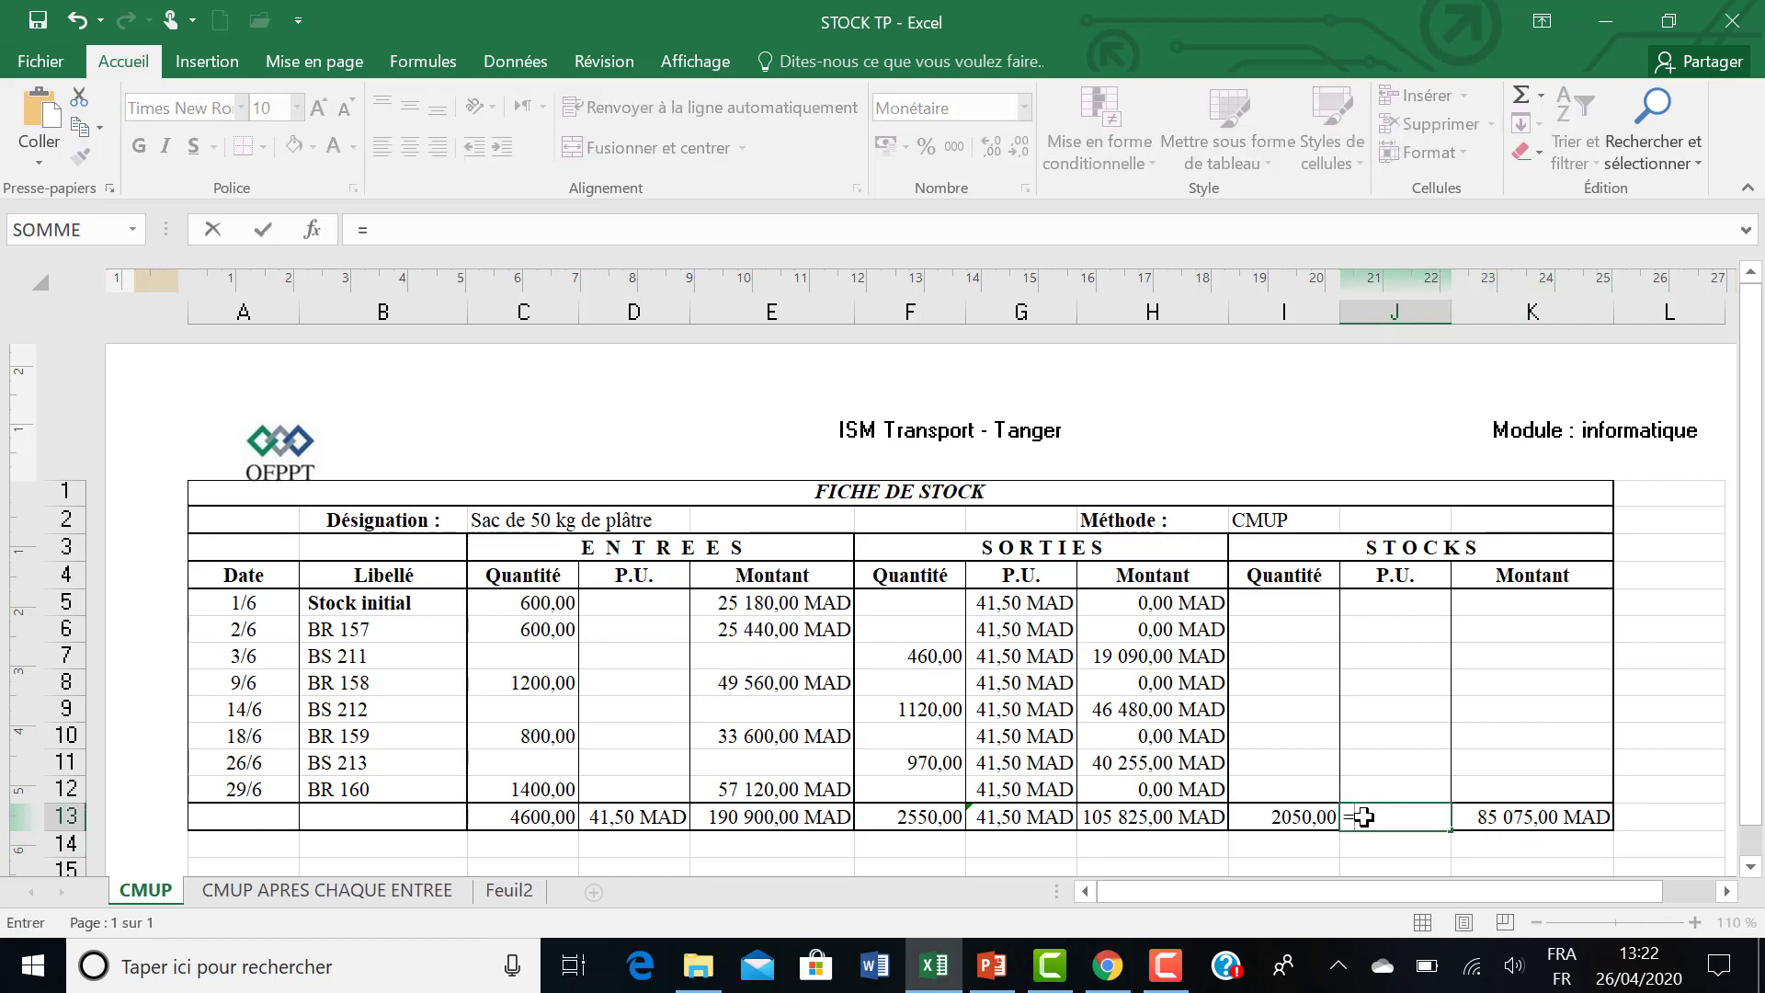
left_click(1476, 818)
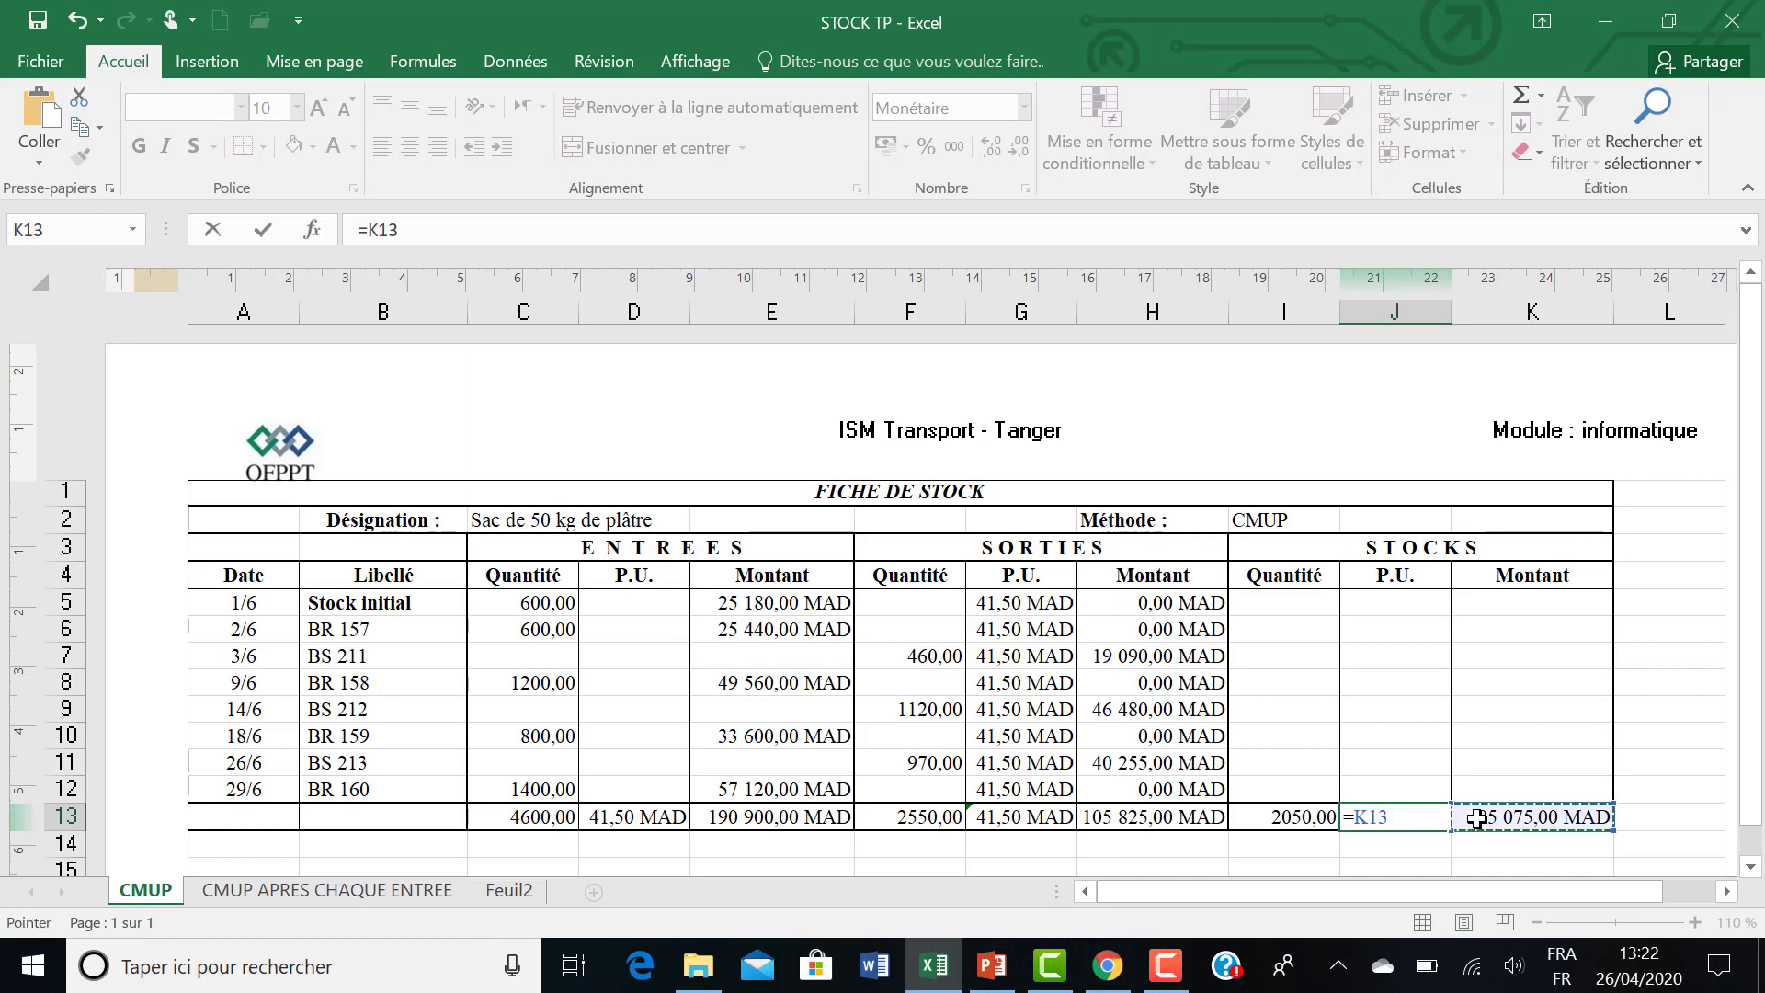
type("/")
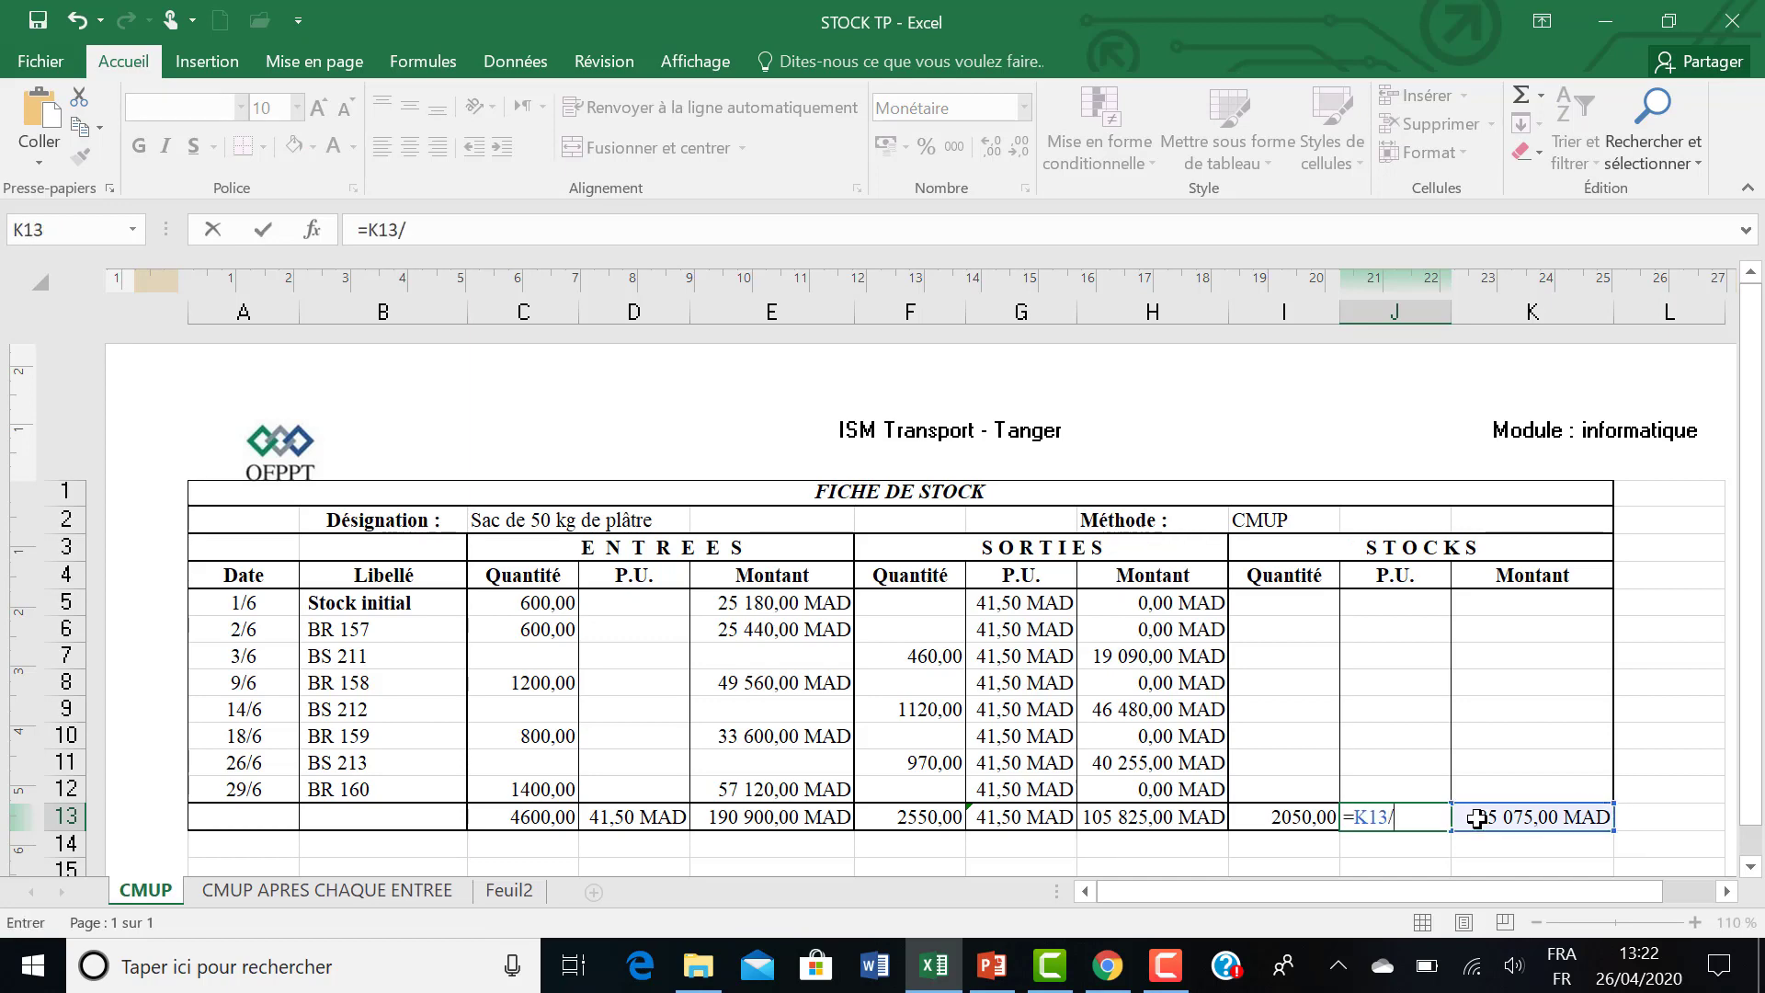
left_click(1290, 818)
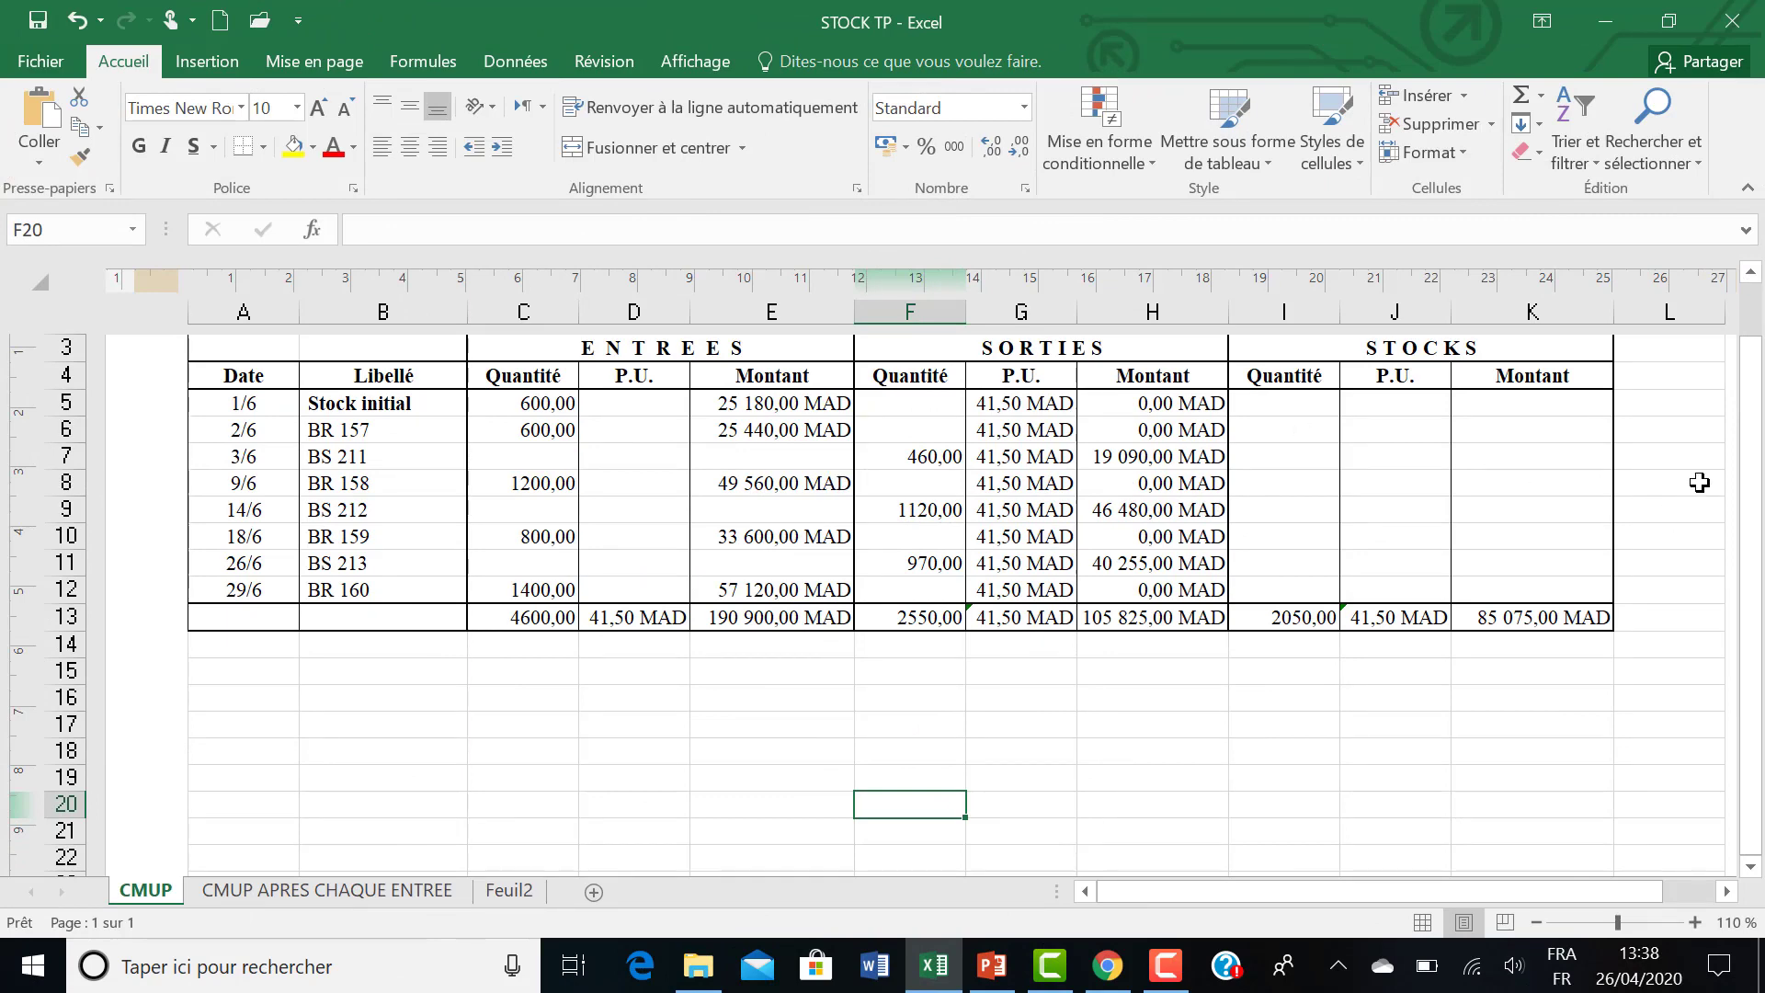
Examine the name and formula of the entry unit price cell D13, and the formula of outgoing unit price G5.
left_click(573, 696)
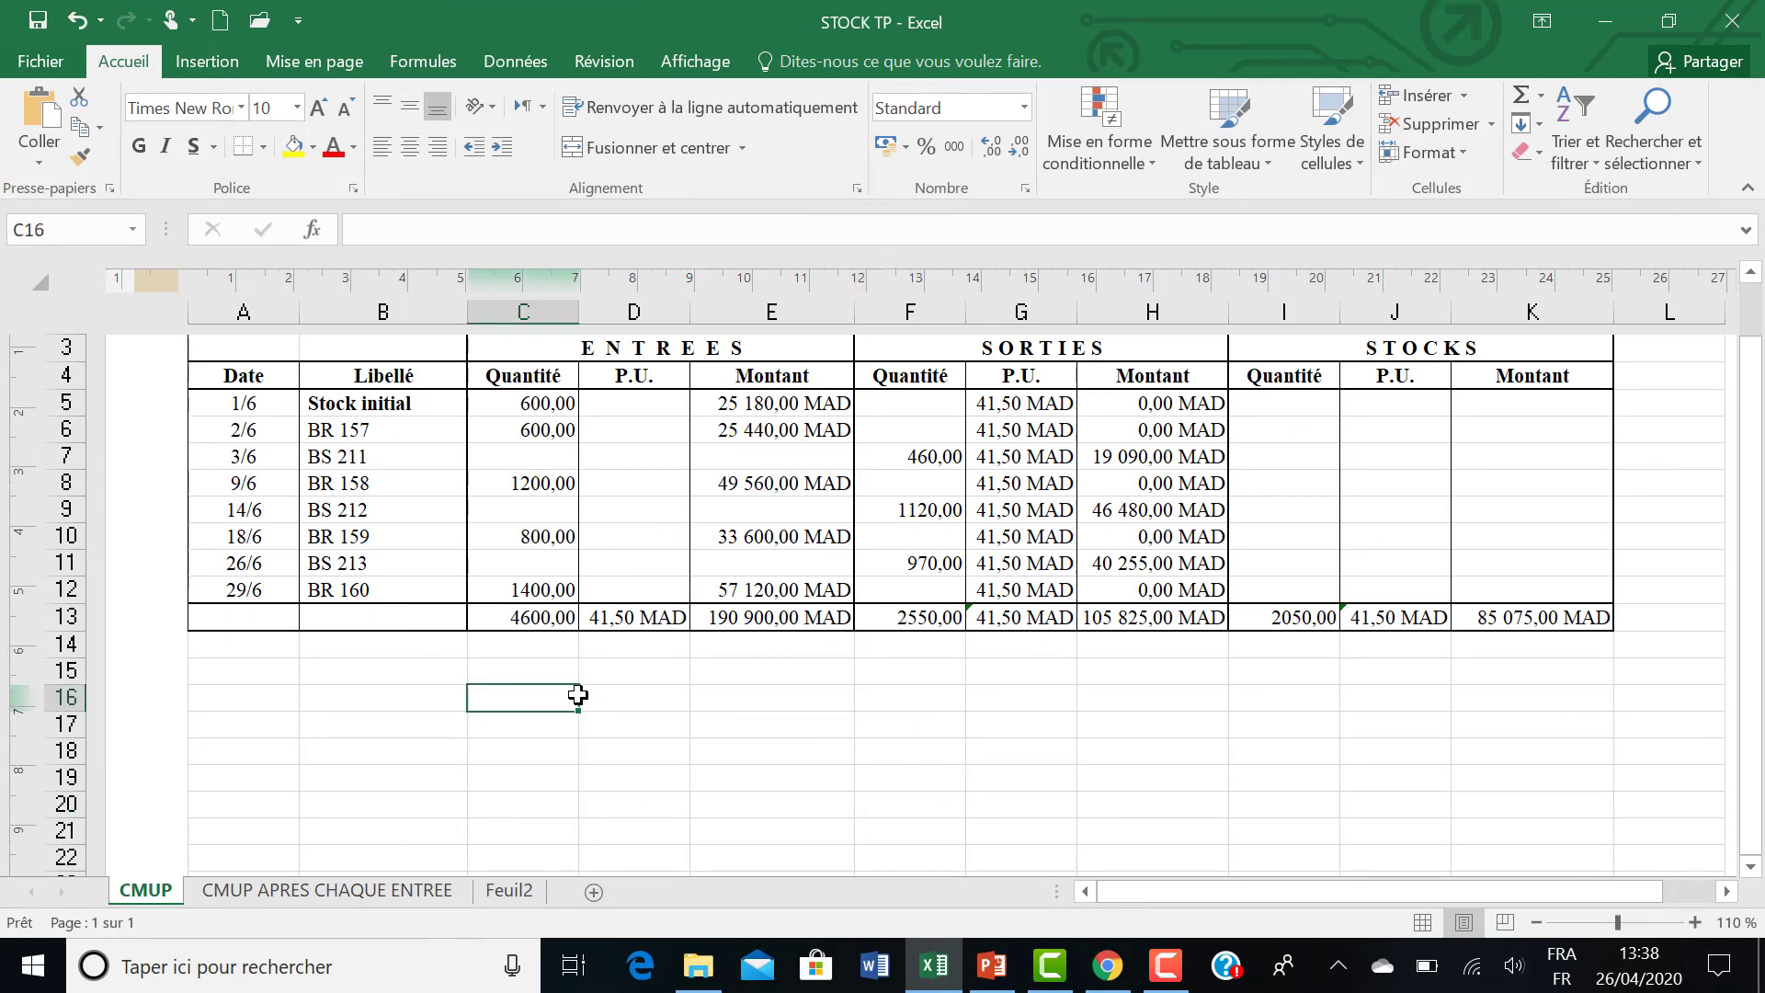
left_click(597, 618)
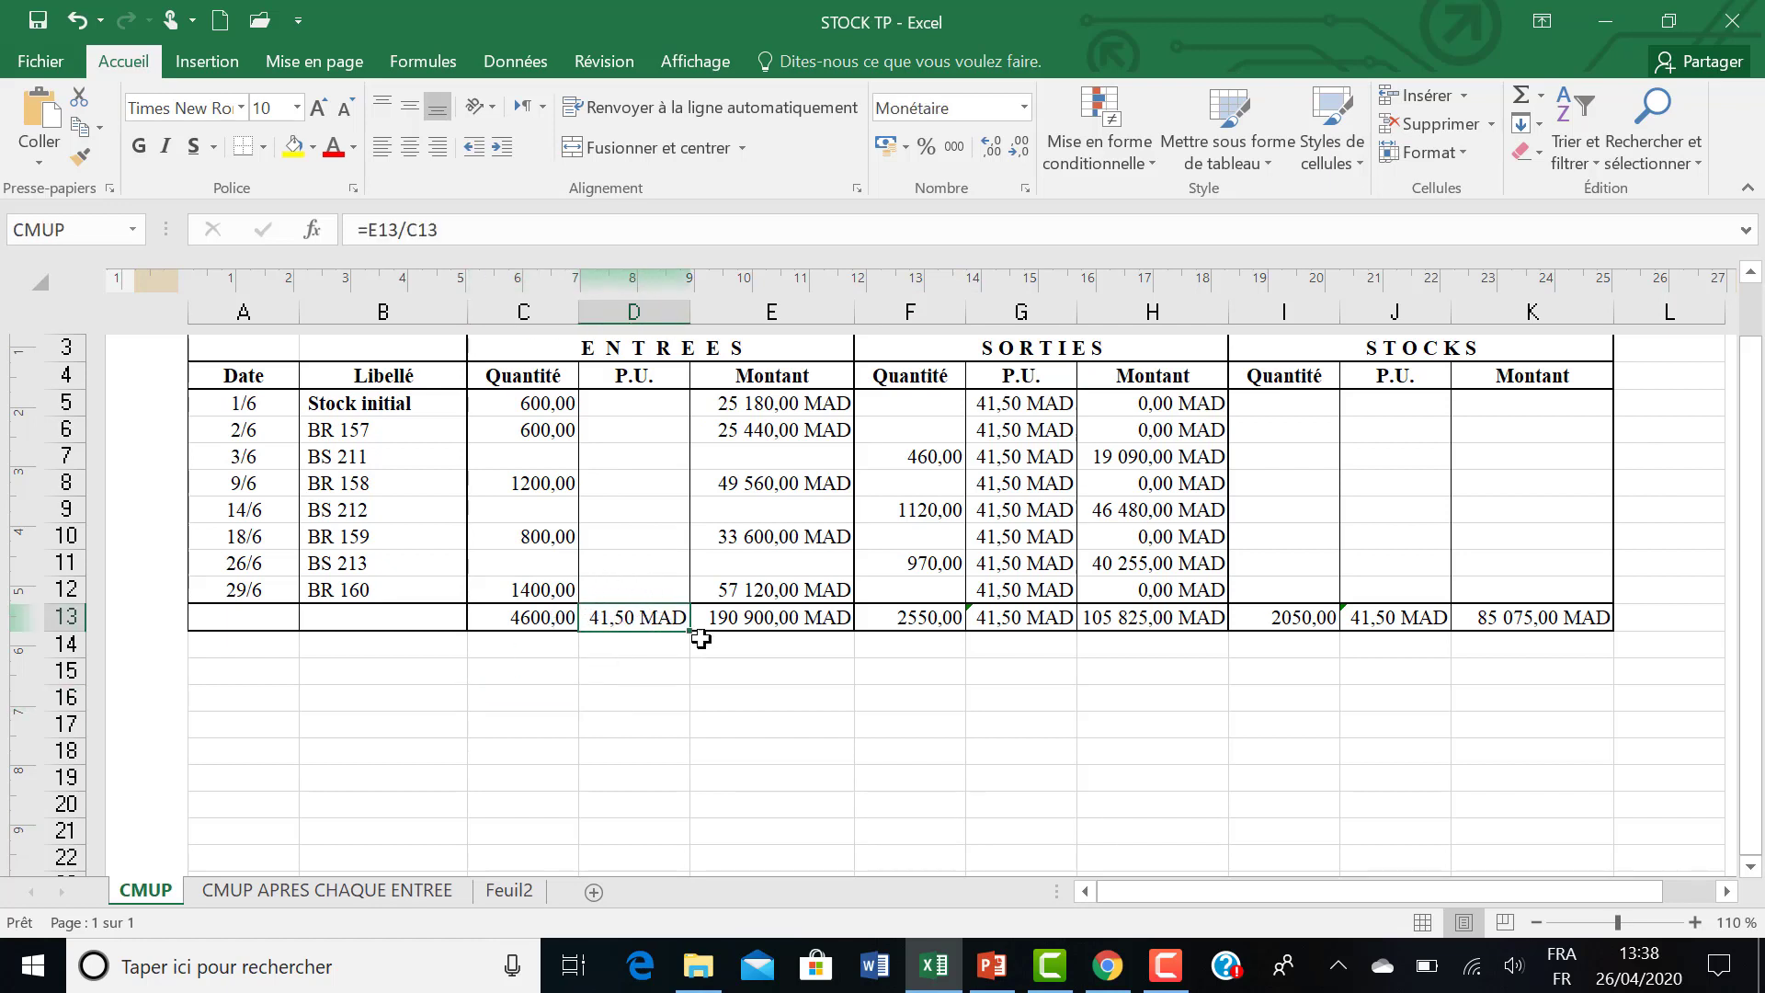
left_click(1749, 276)
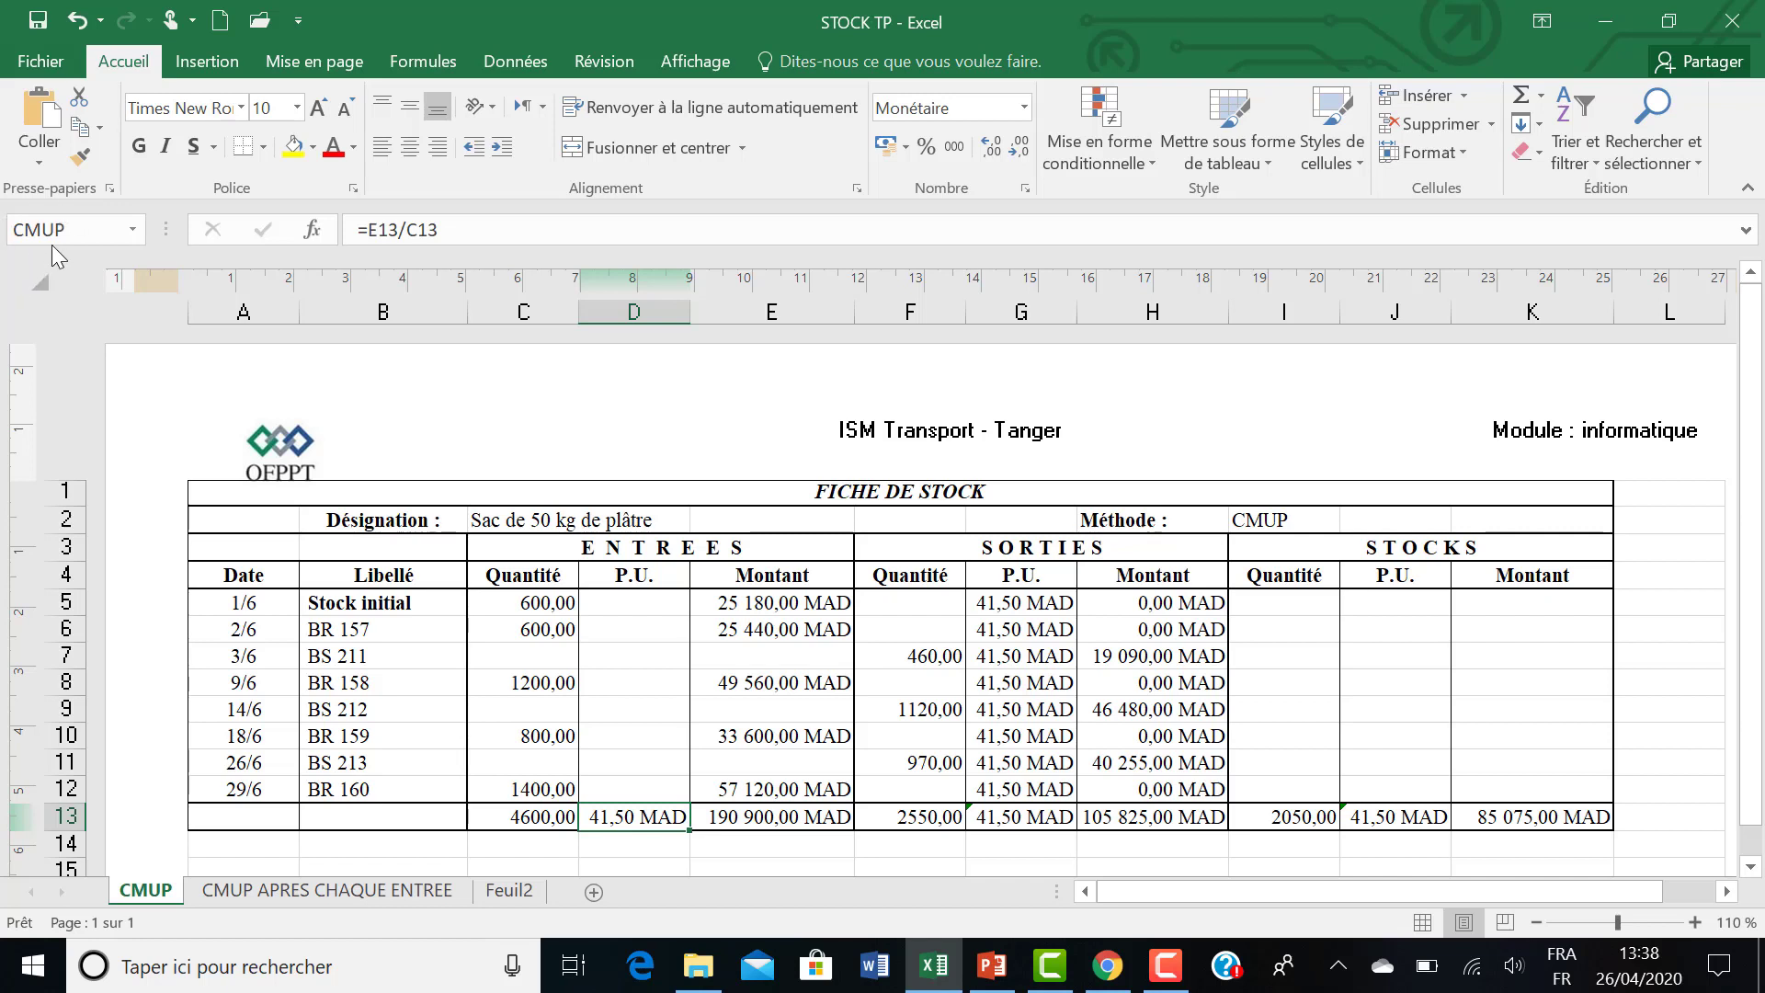
left_click(1014, 608)
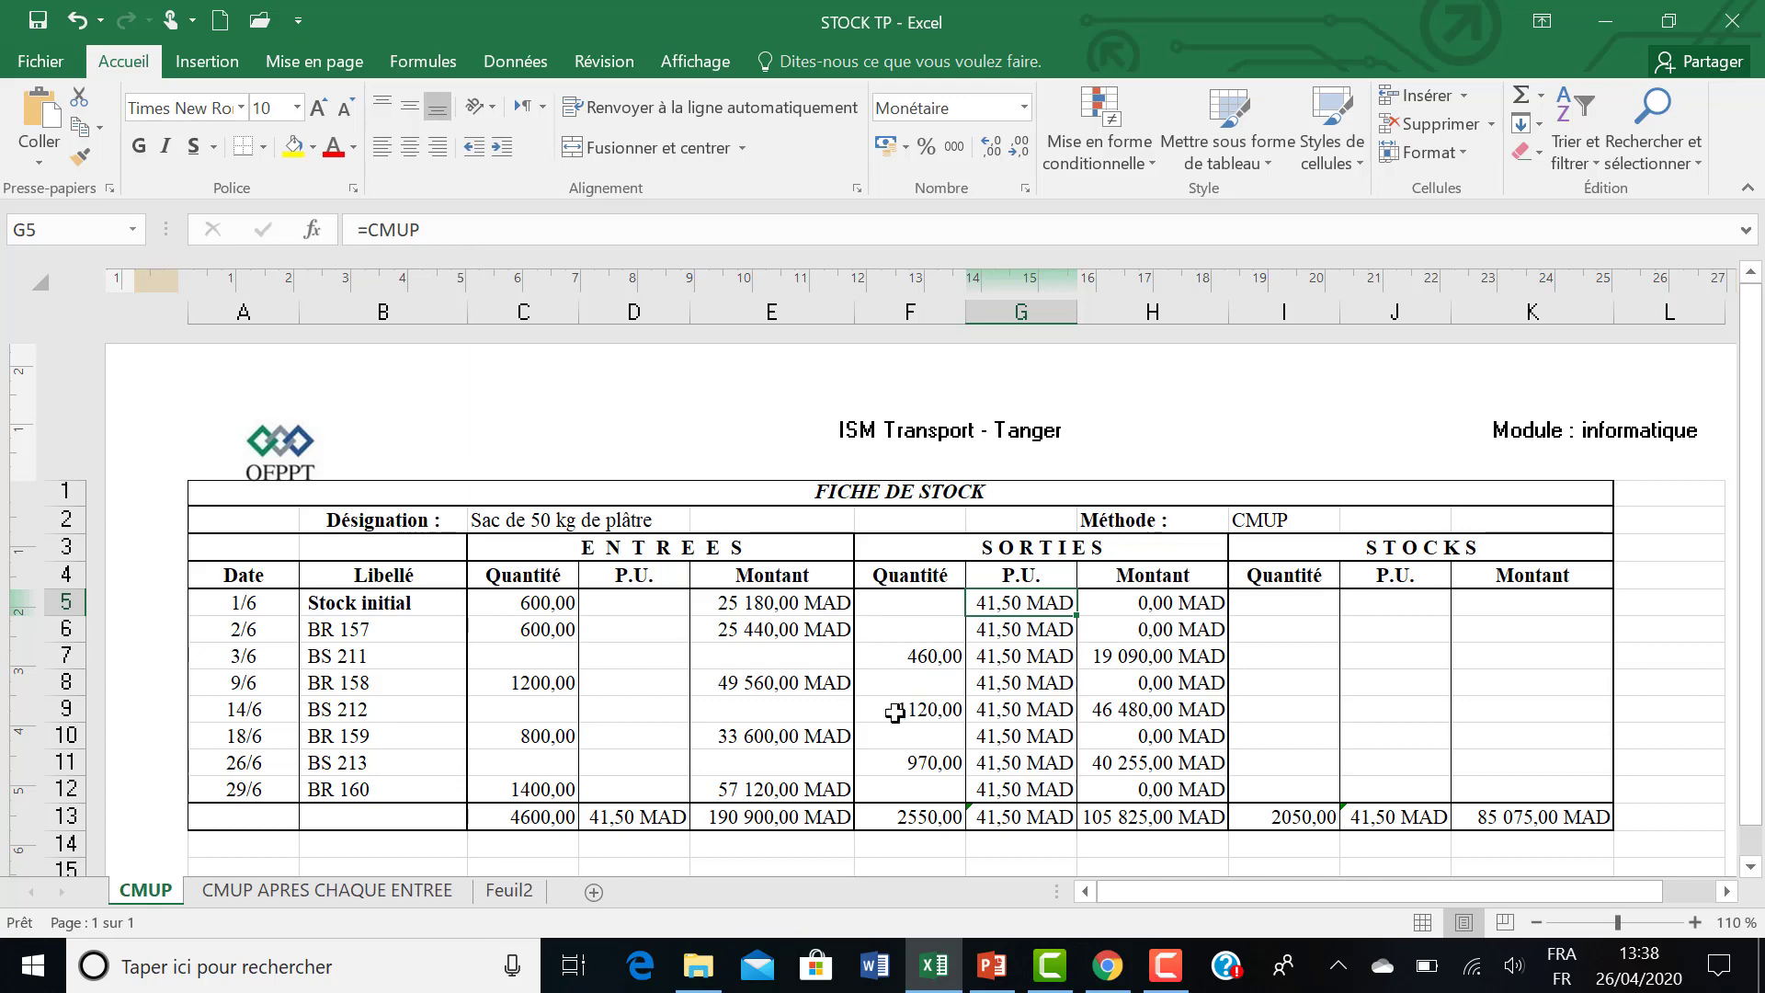
Define the name CMUP2 for the empty cell D16 below the table, with the whole workbook (Classeur) as its scope.
left_click(1751, 869)
left_click(1751, 869)
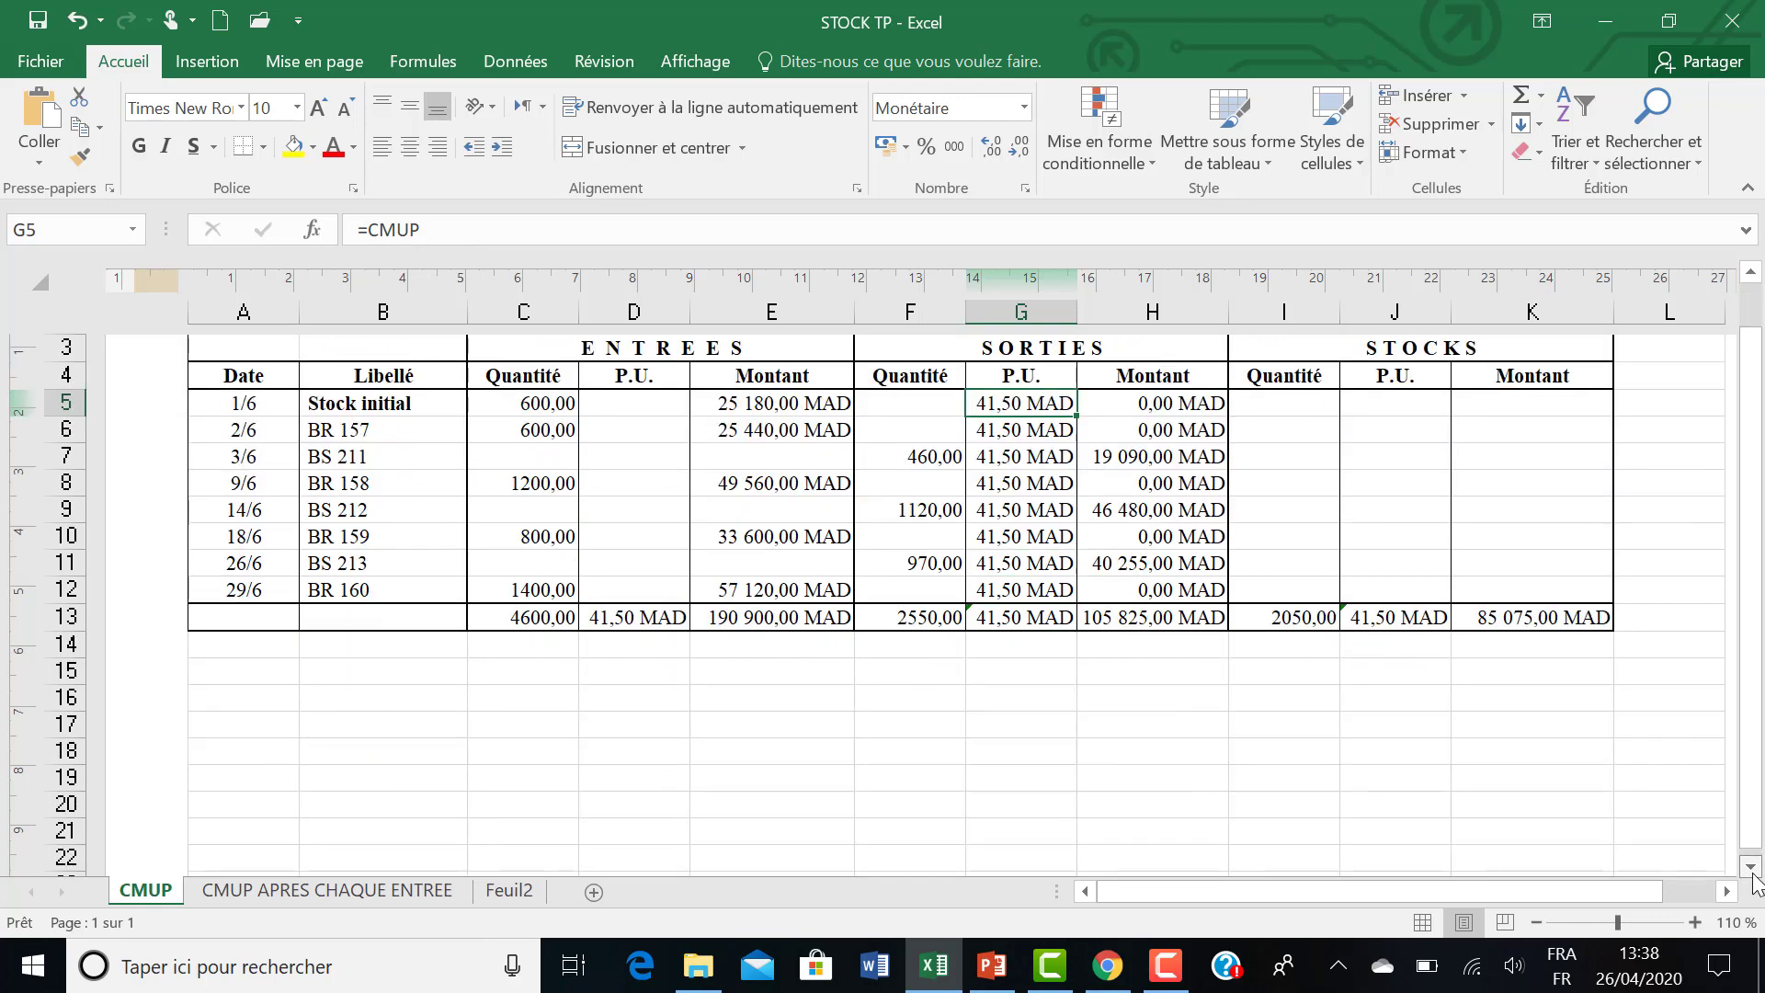
left_click(606, 704)
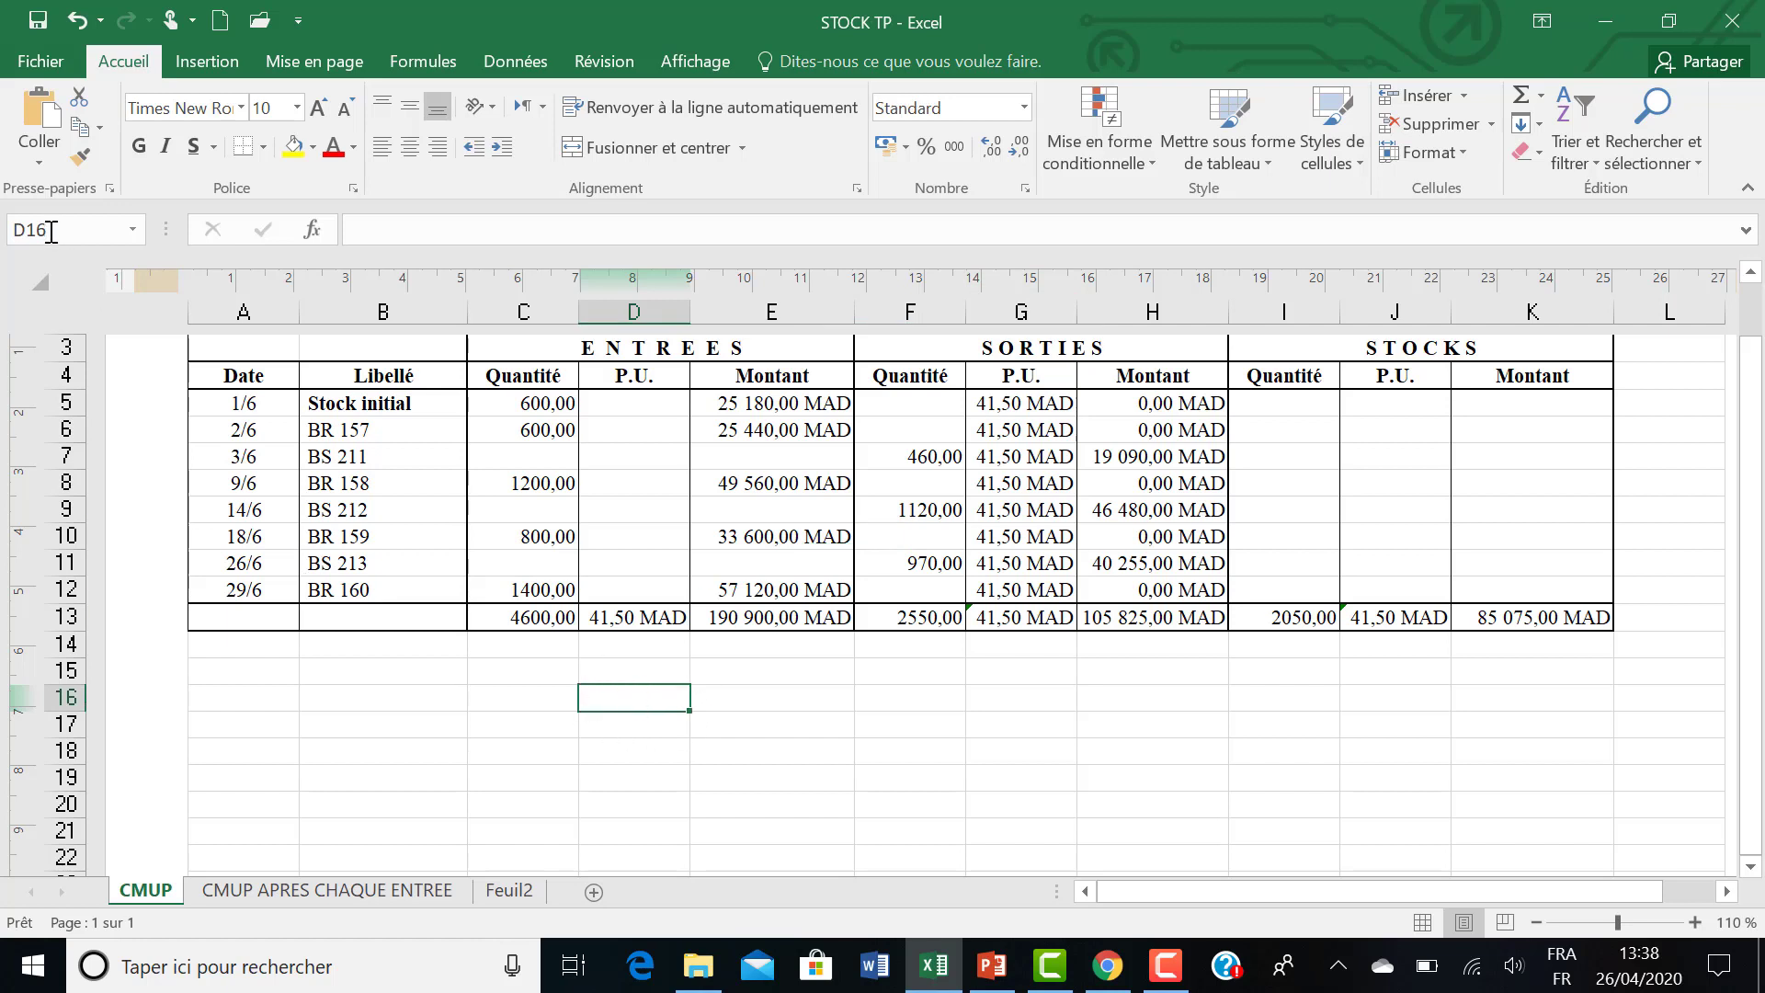
right_click(599, 700)
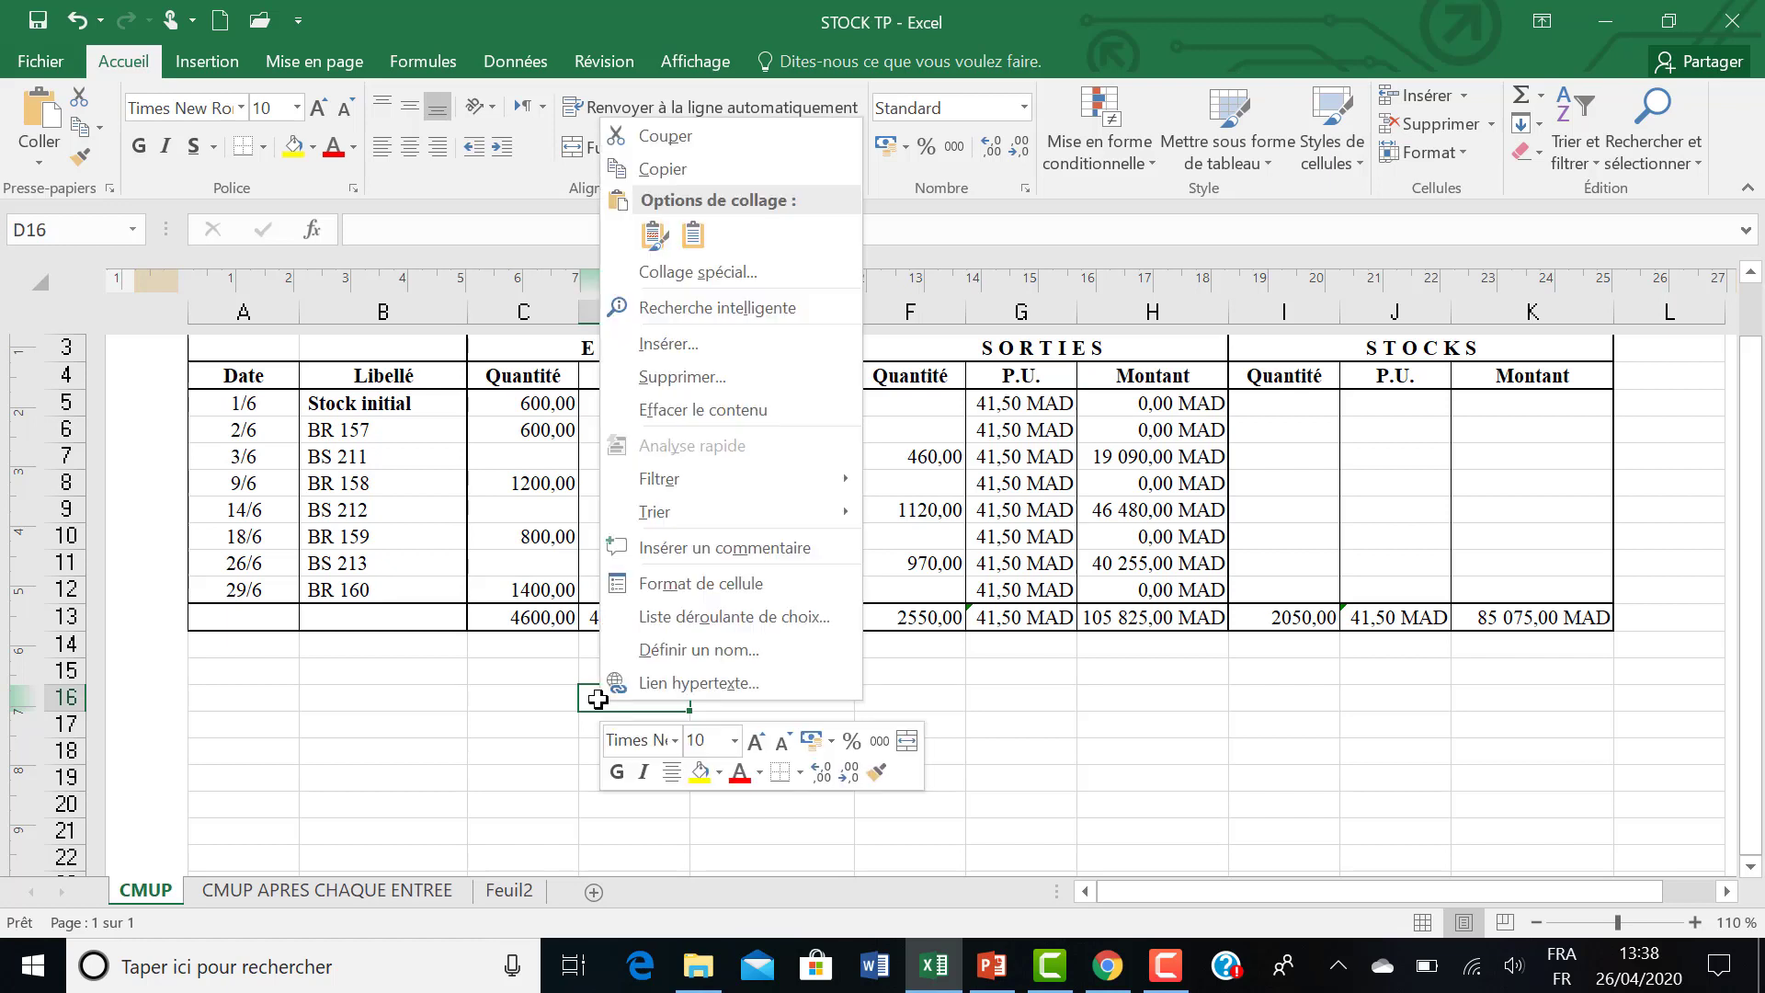
left_click(652, 648)
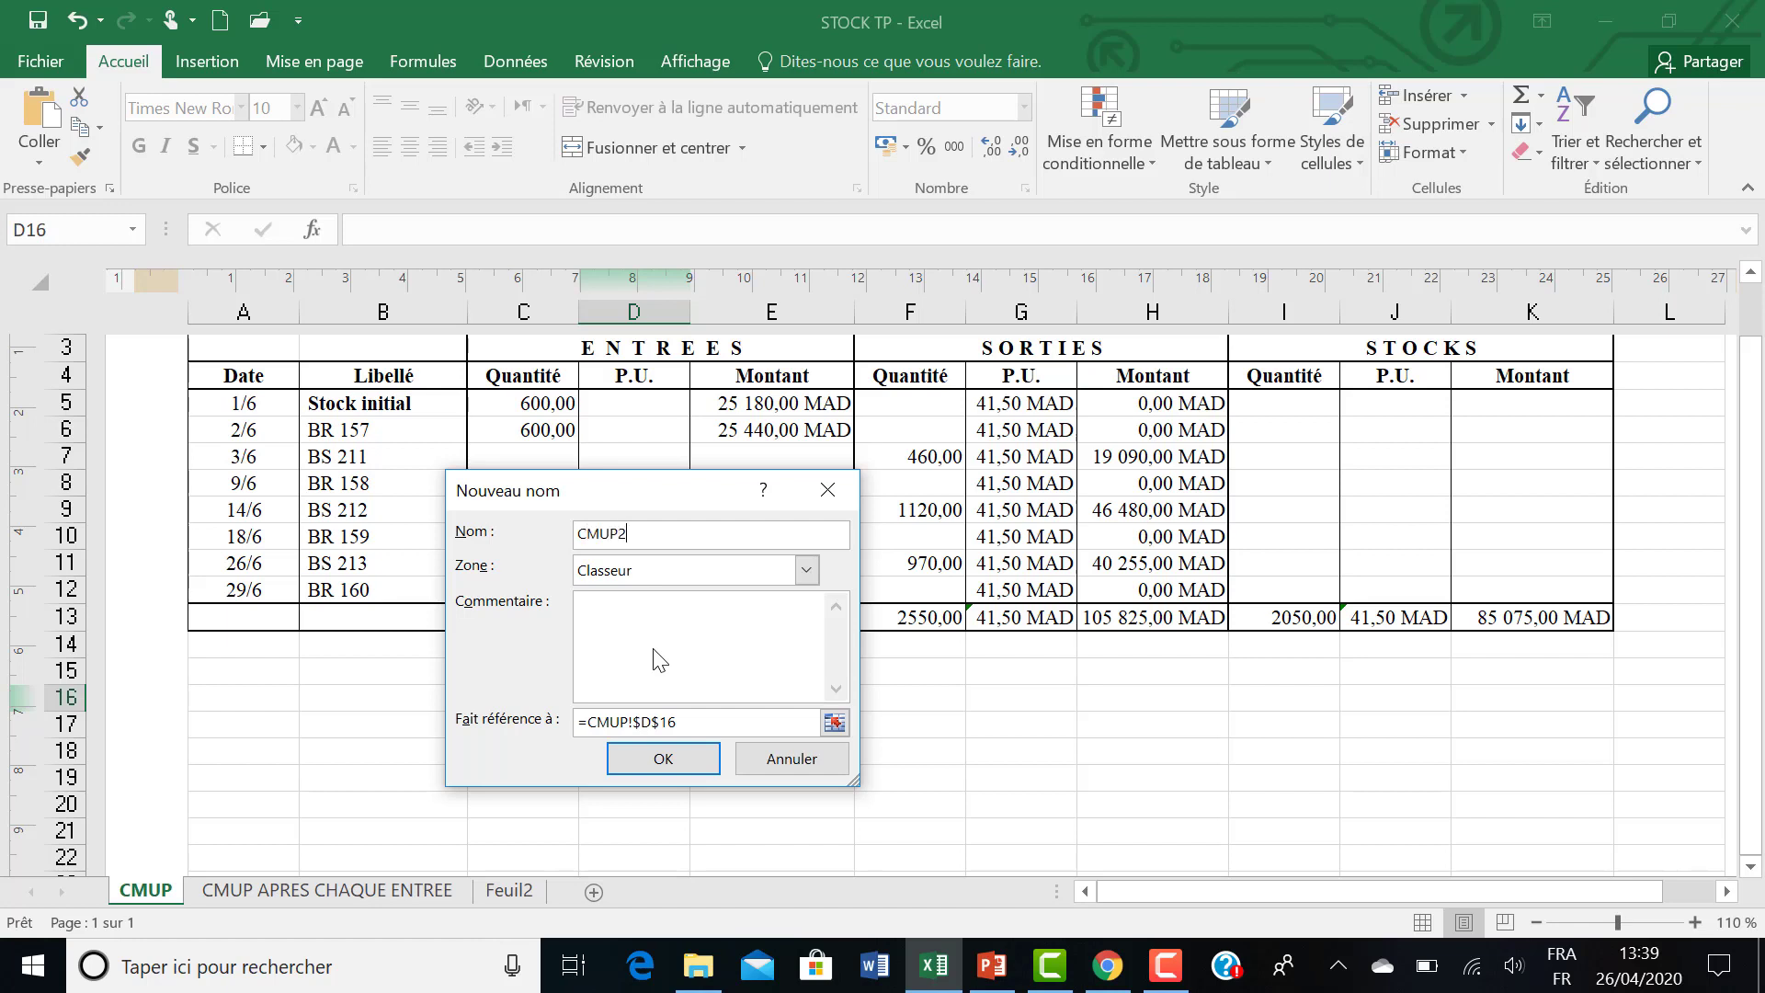
left_click(661, 761)
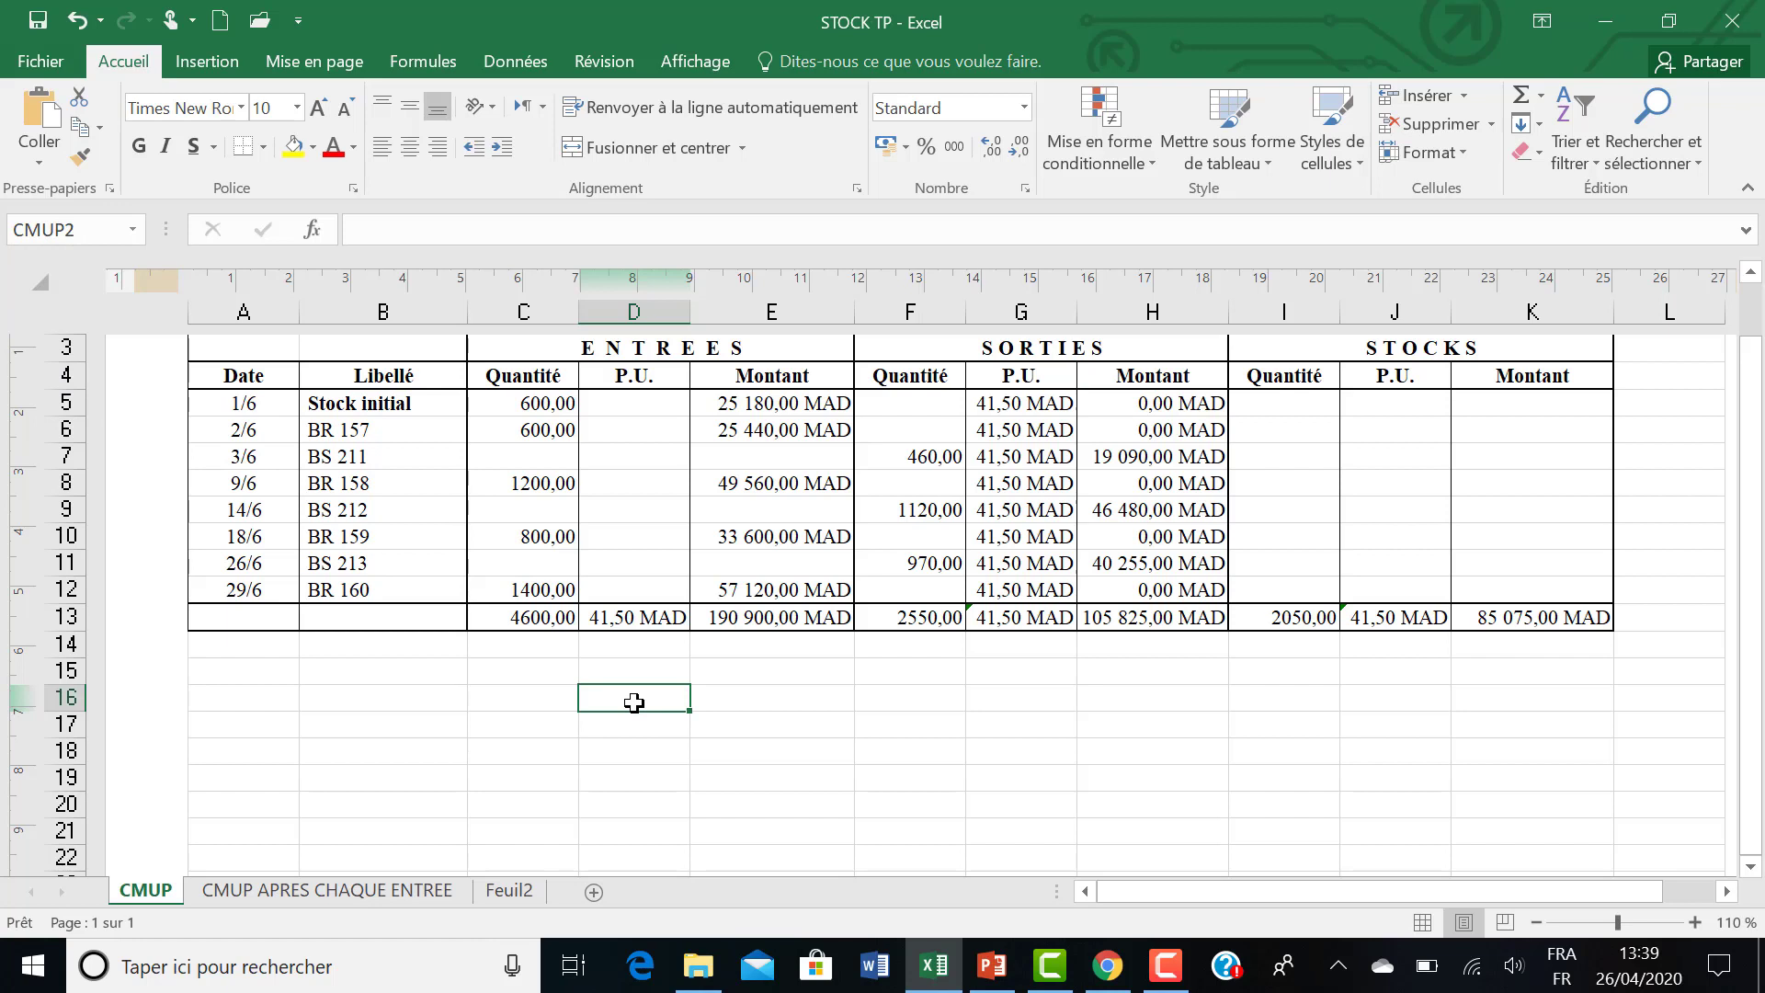
Enter 23 in the named cell D16 and reference it in G16 with the formula =CMUP2.
type("23")
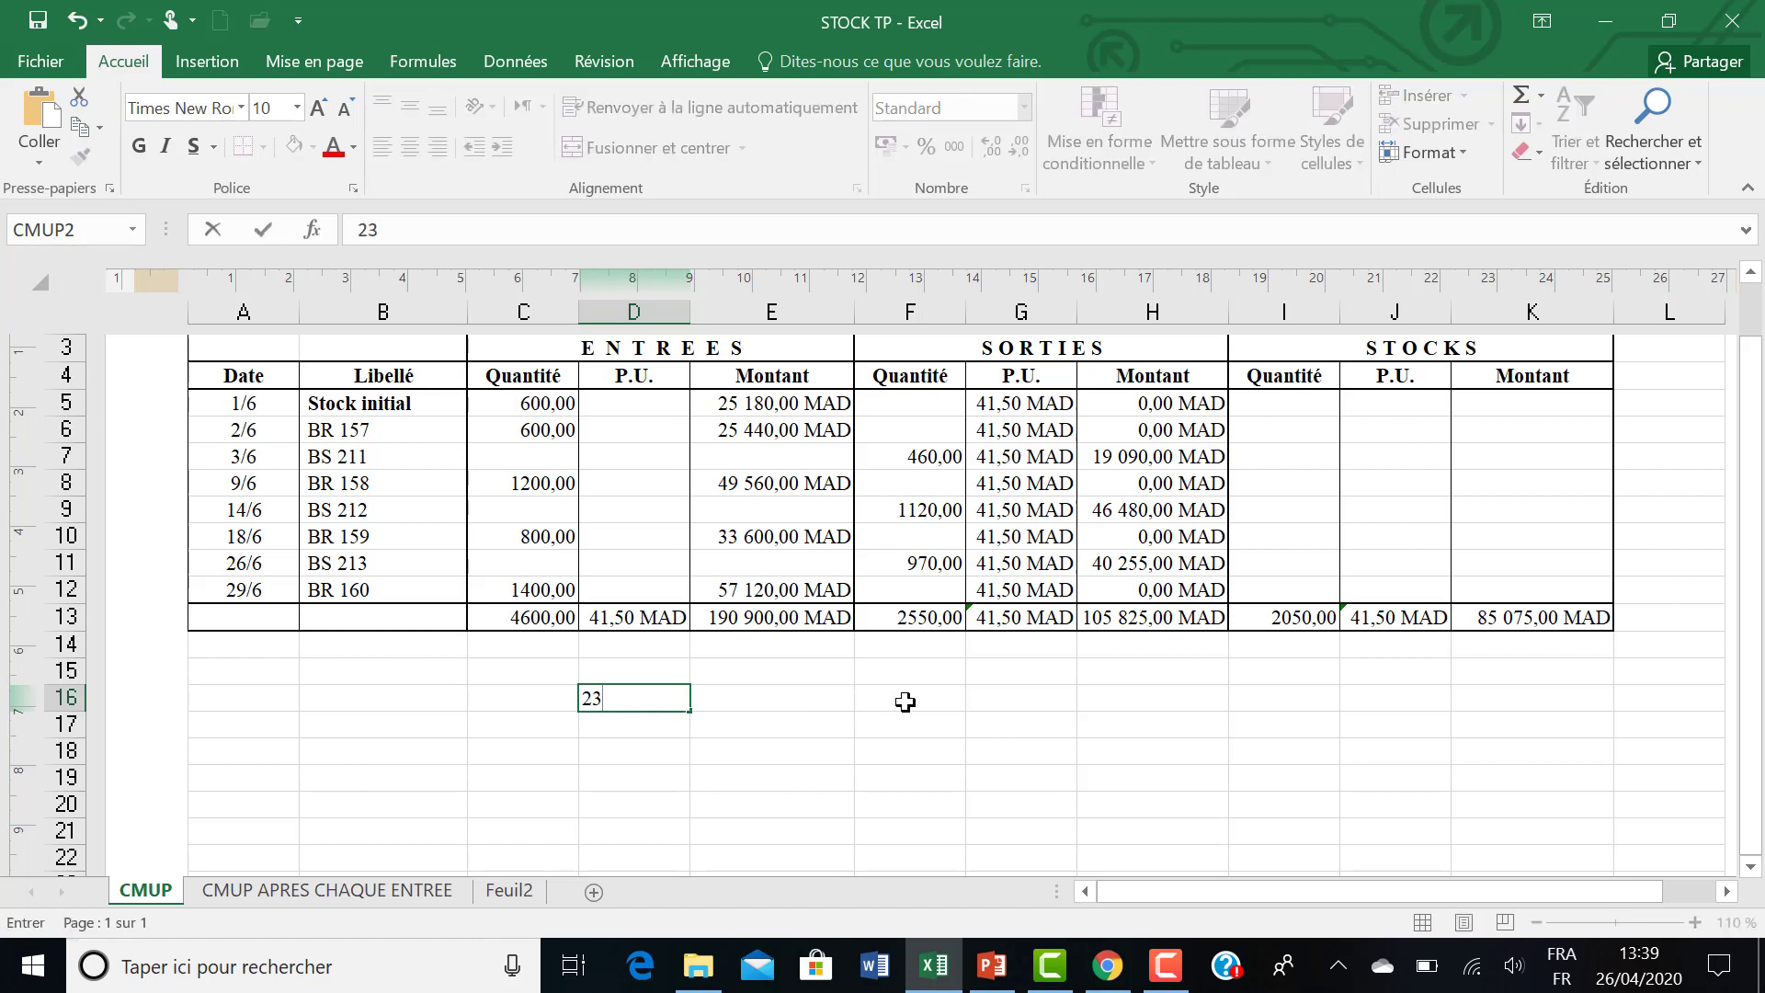
left_click(1000, 706)
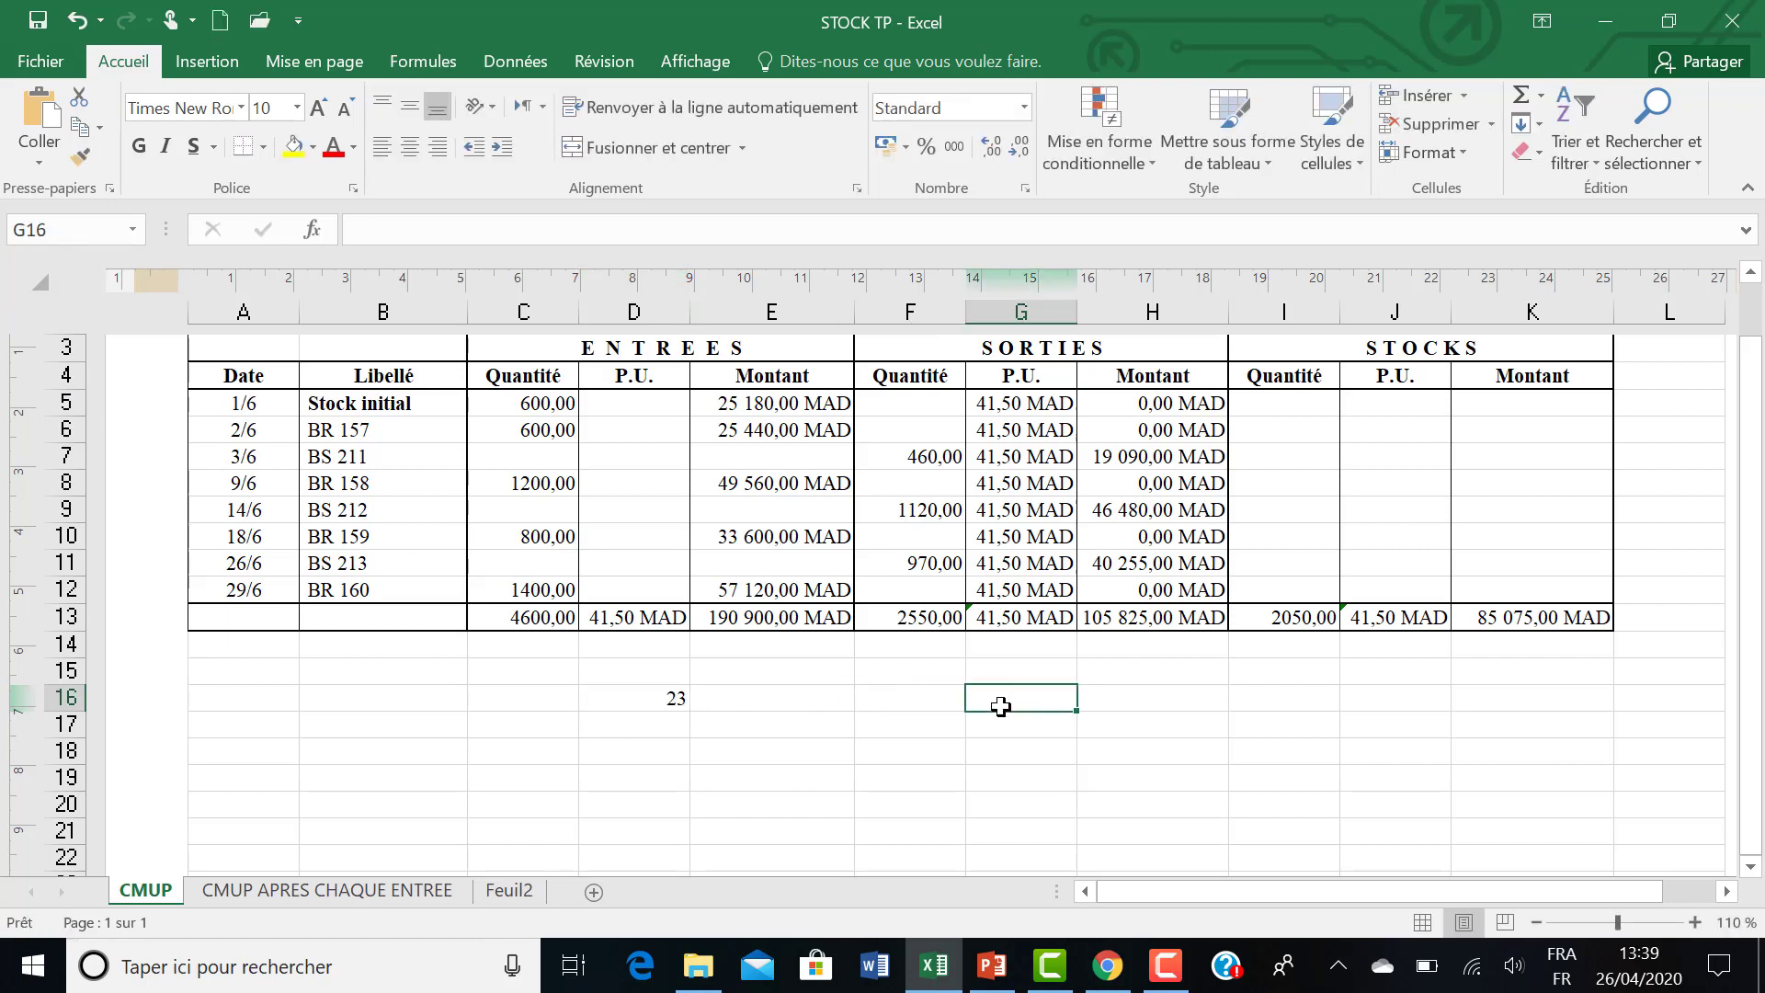
type("+")
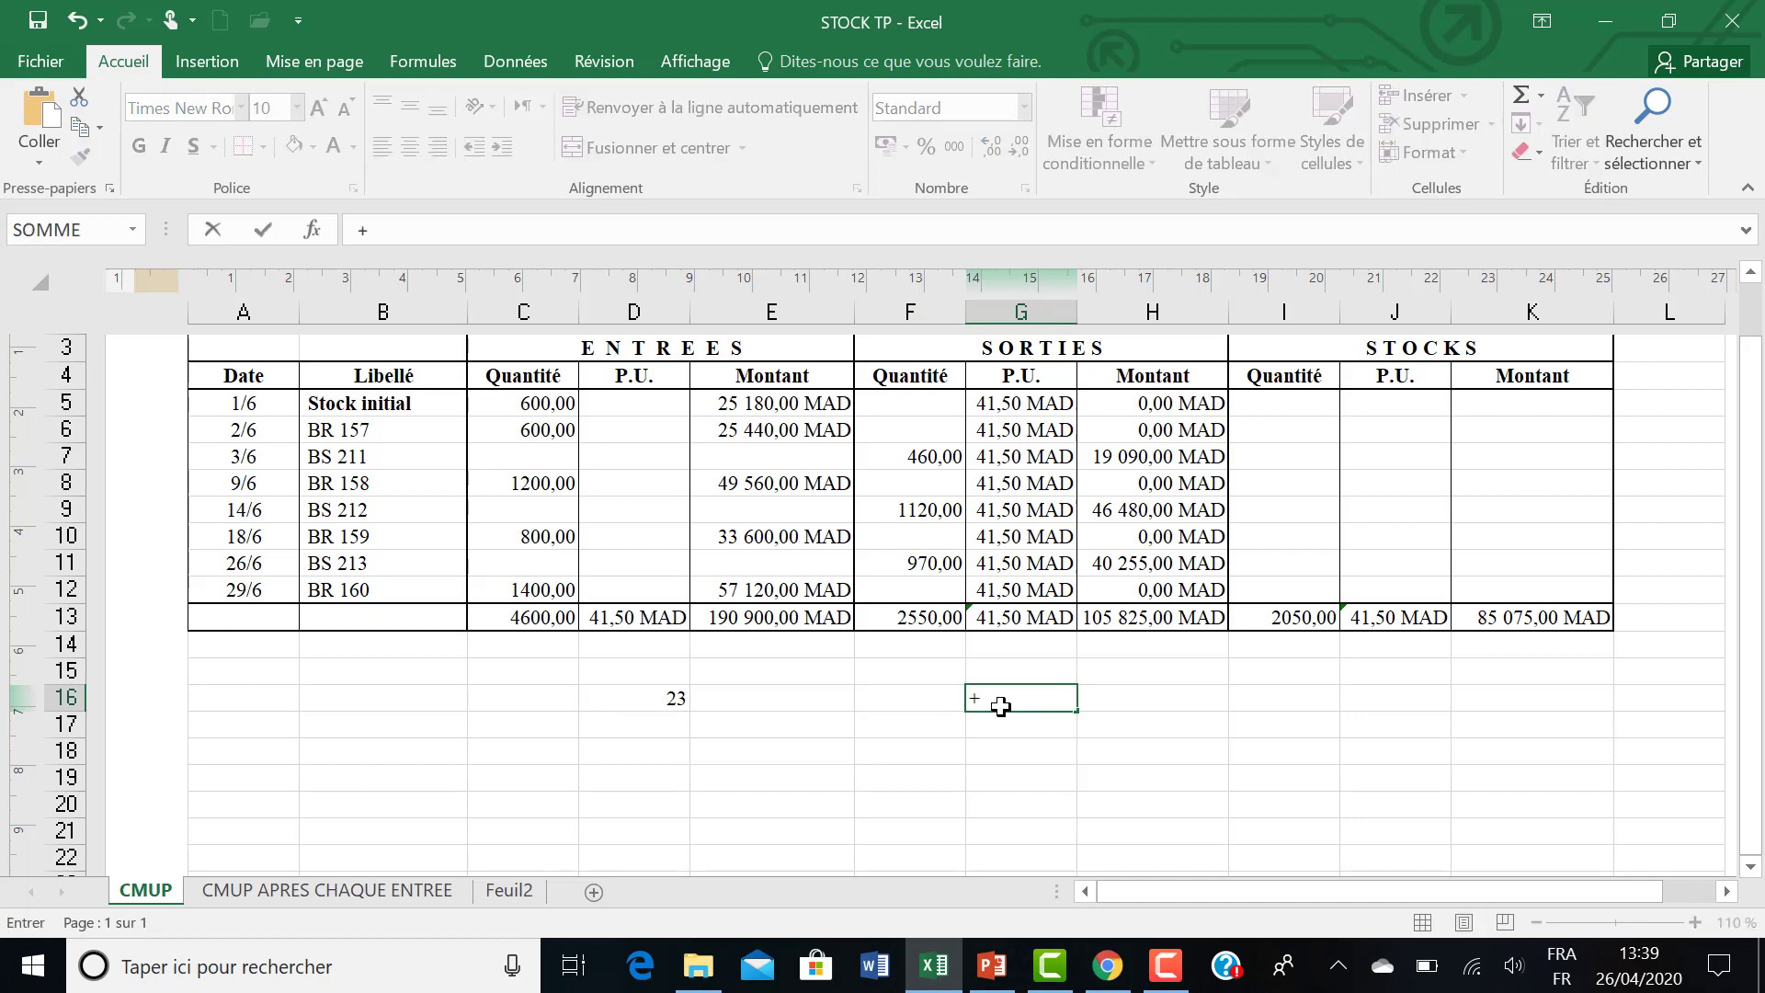
key("BackSpace")
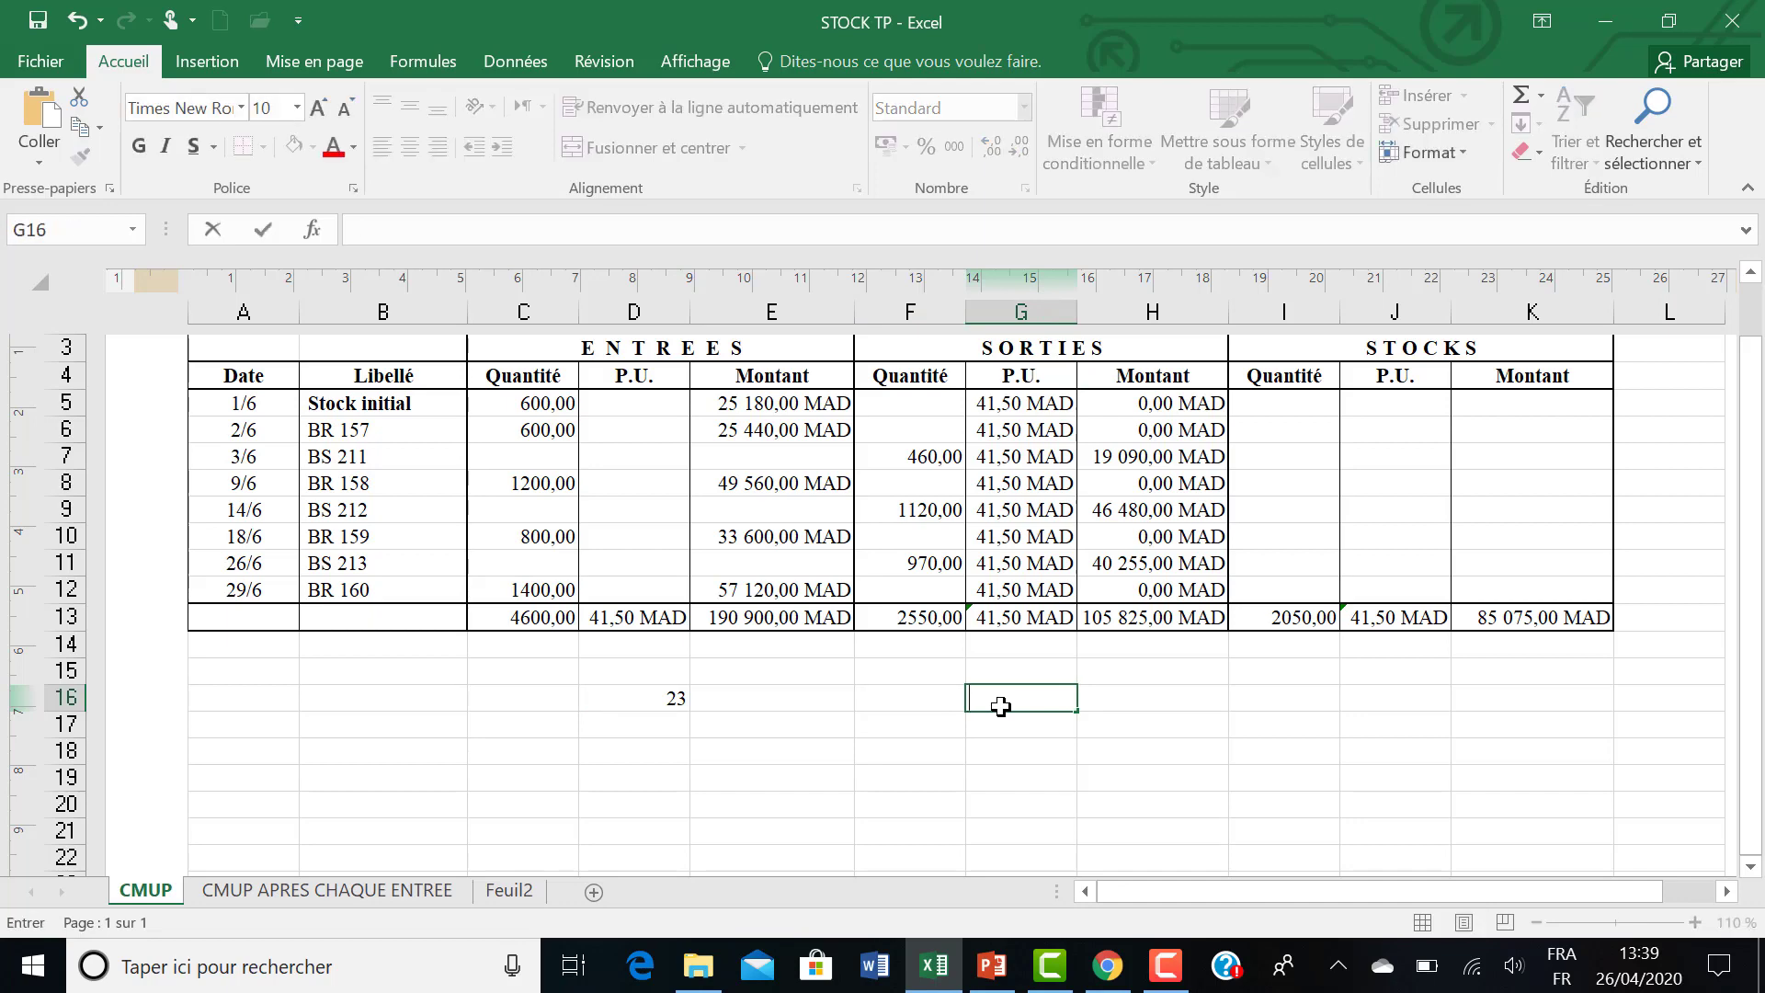
type("=")
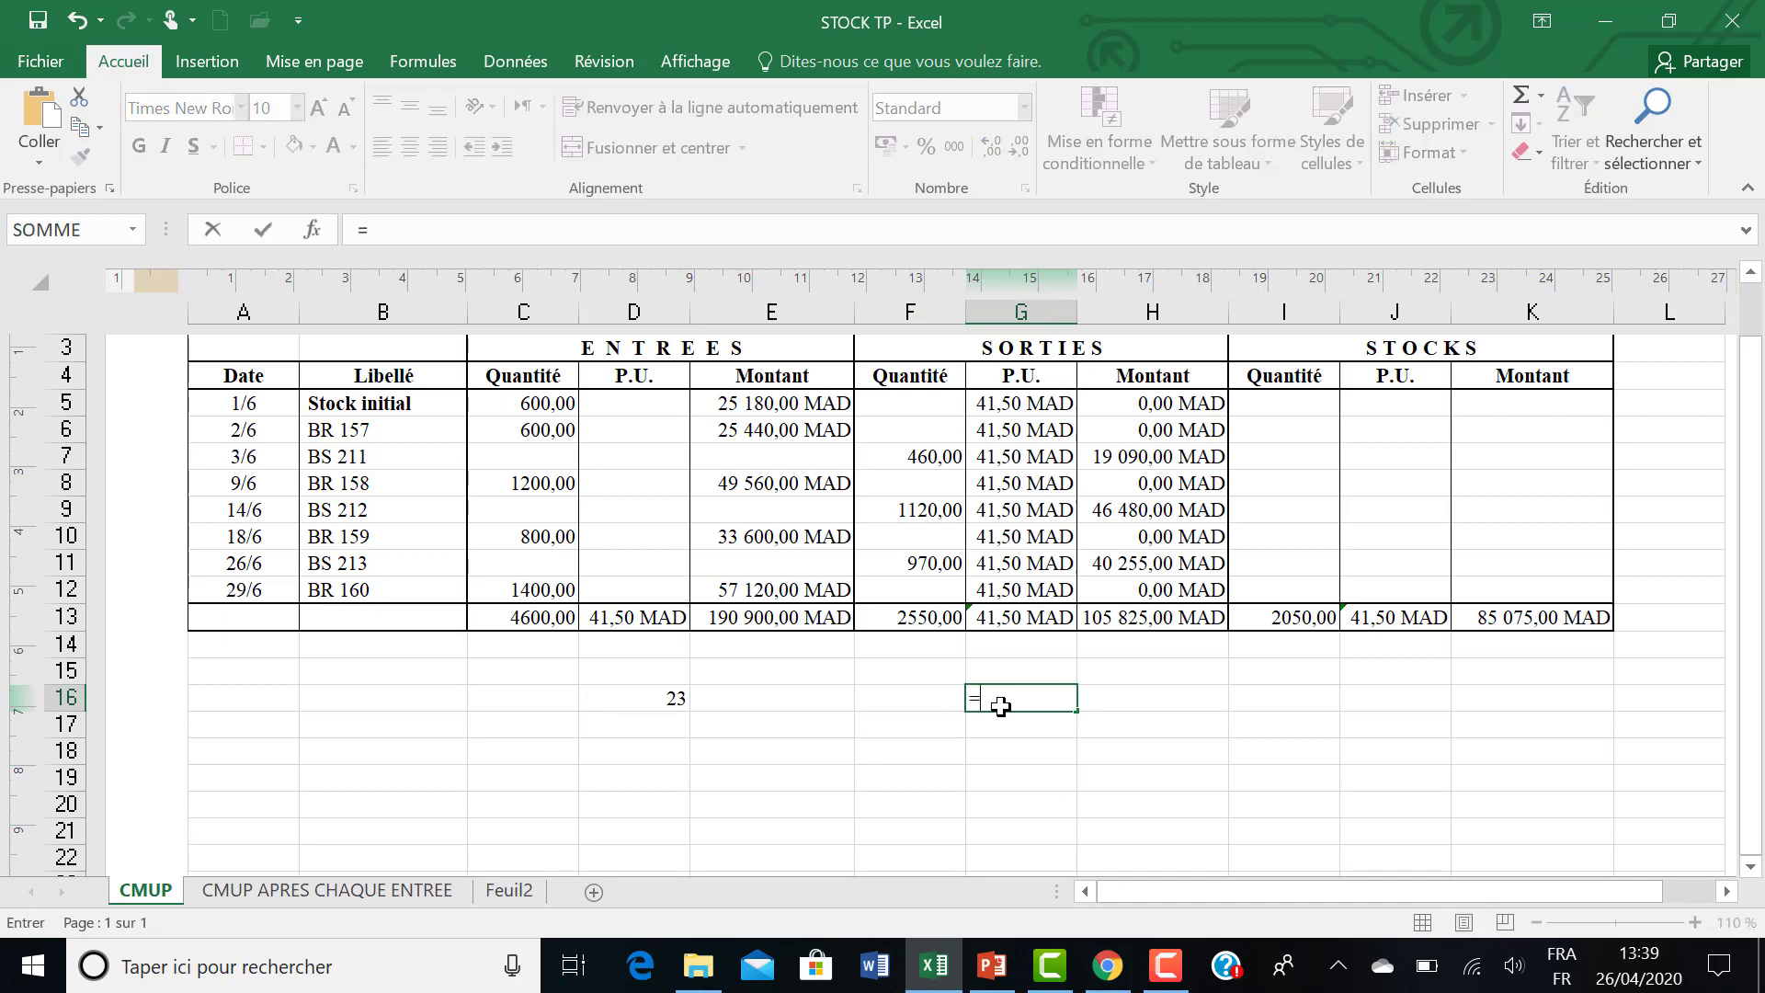
left_click(654, 699)
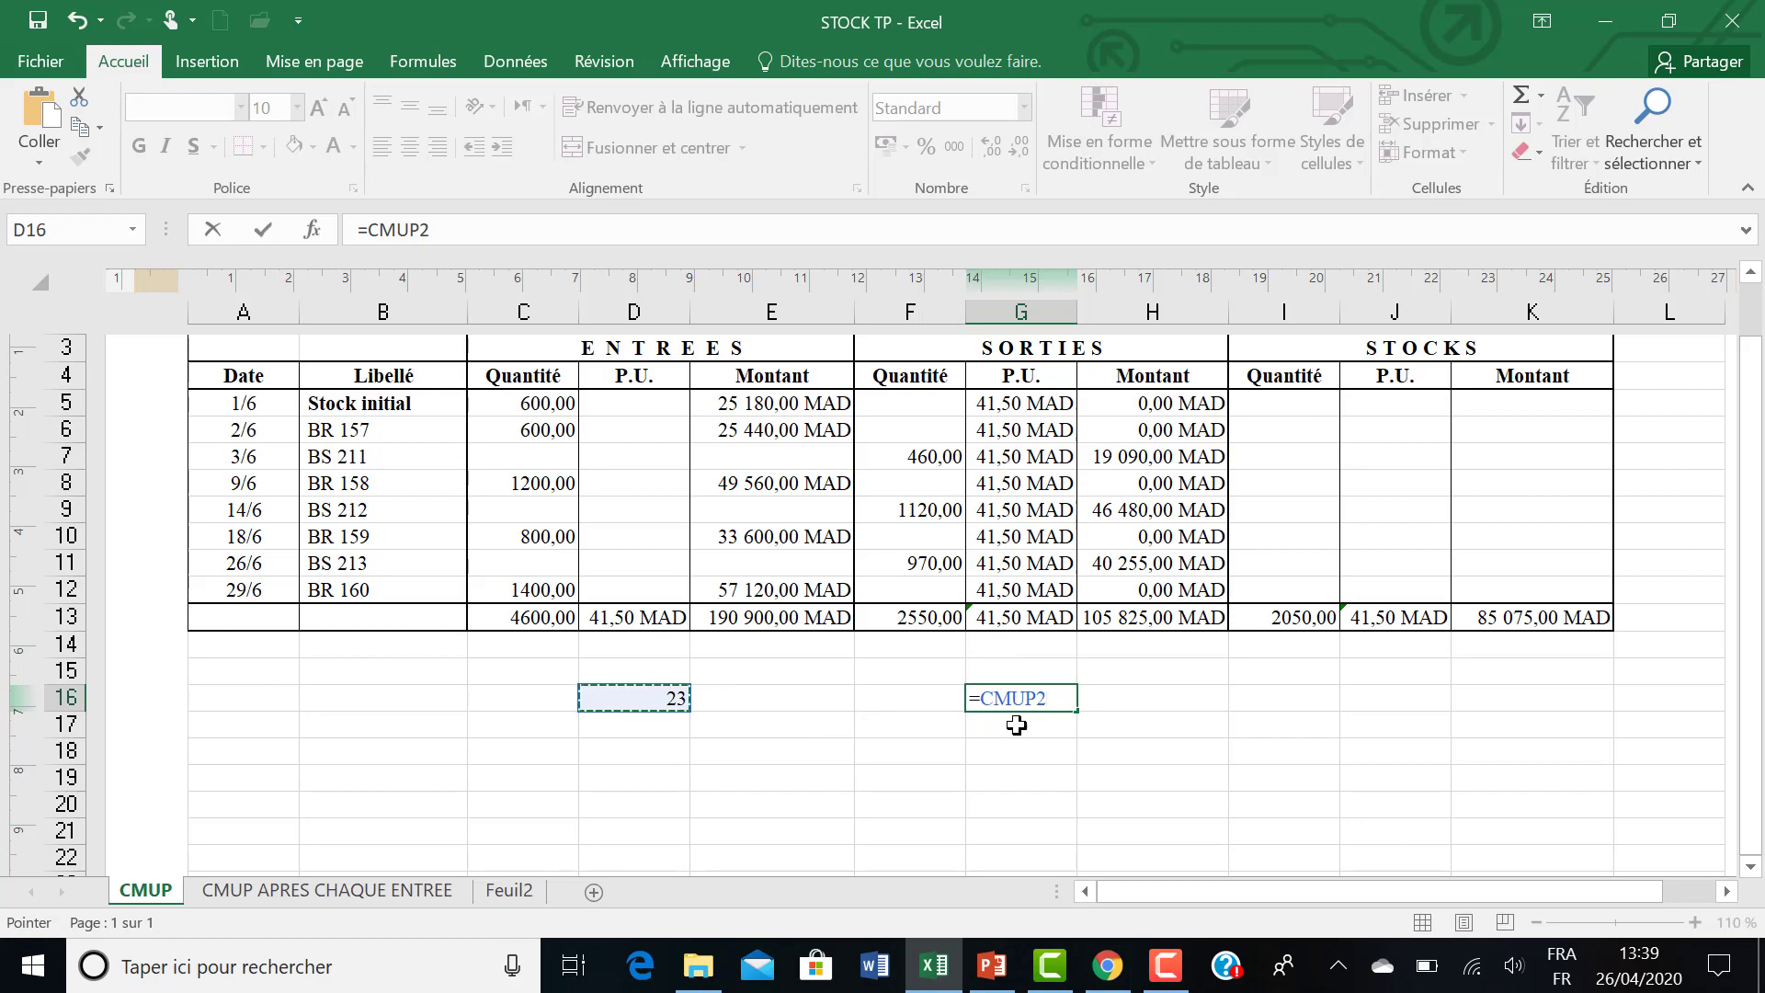
key("Return")
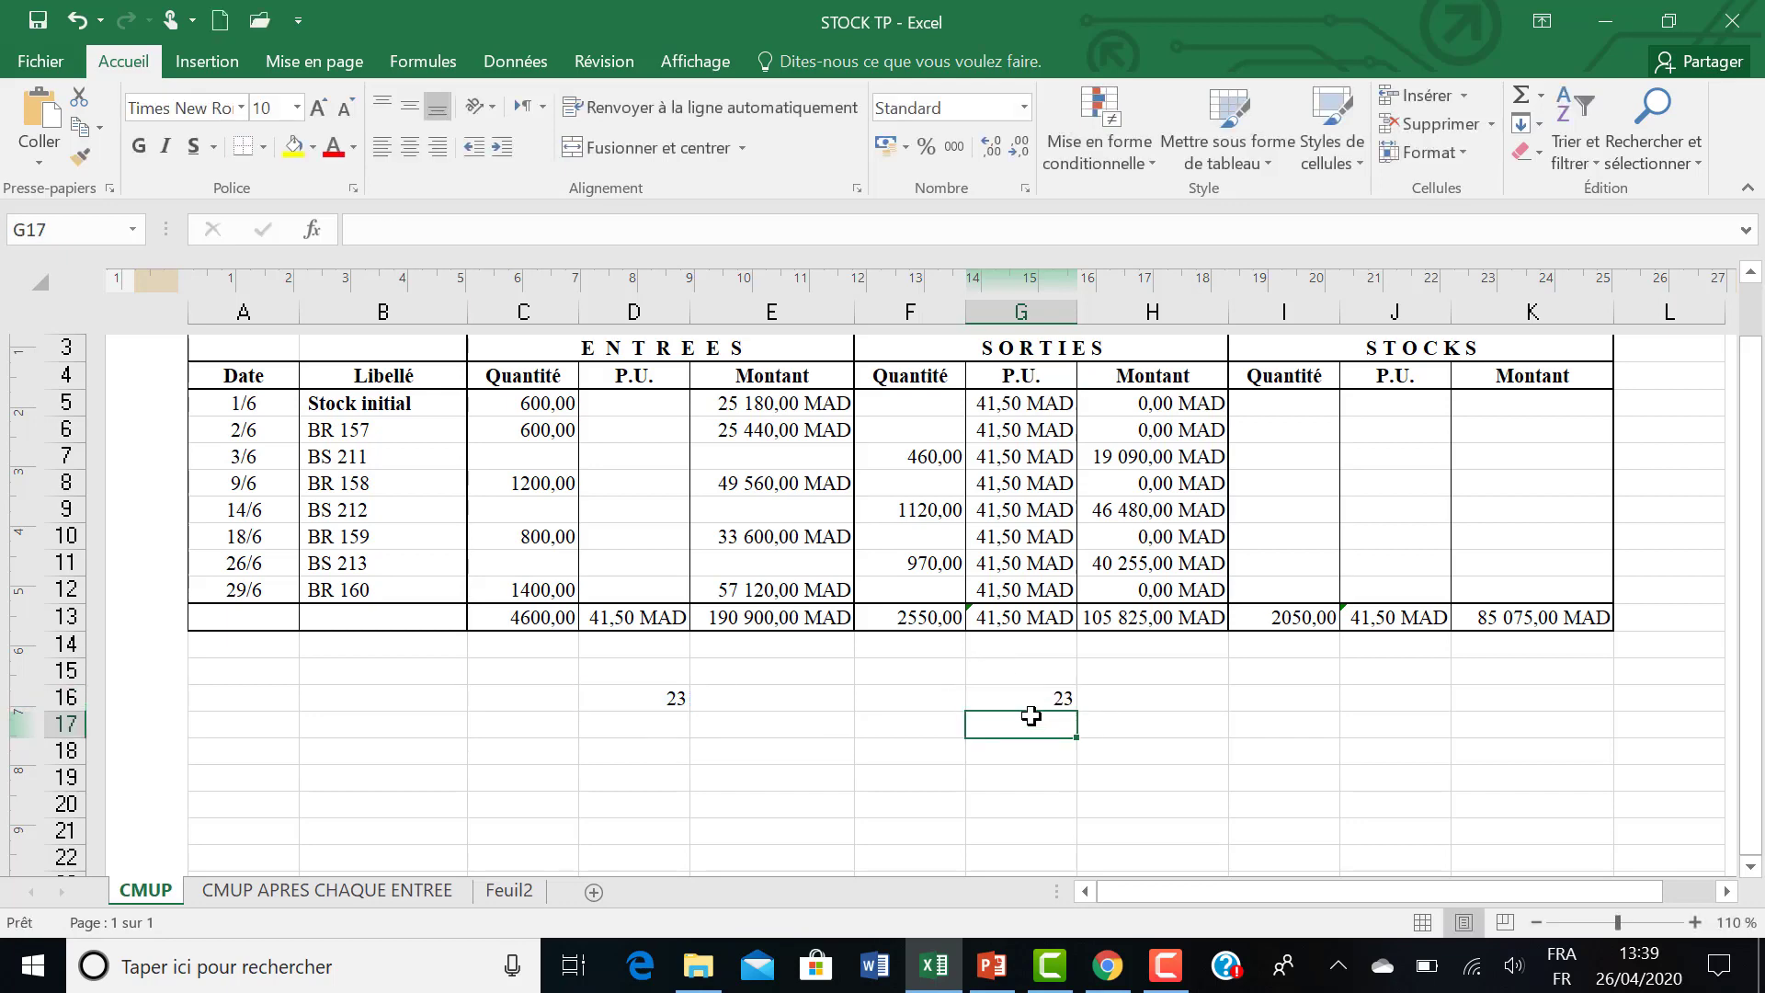
Review the named unit price cell D13 against the outgoing unit price in G5 that refers to it.
left_click(655, 616)
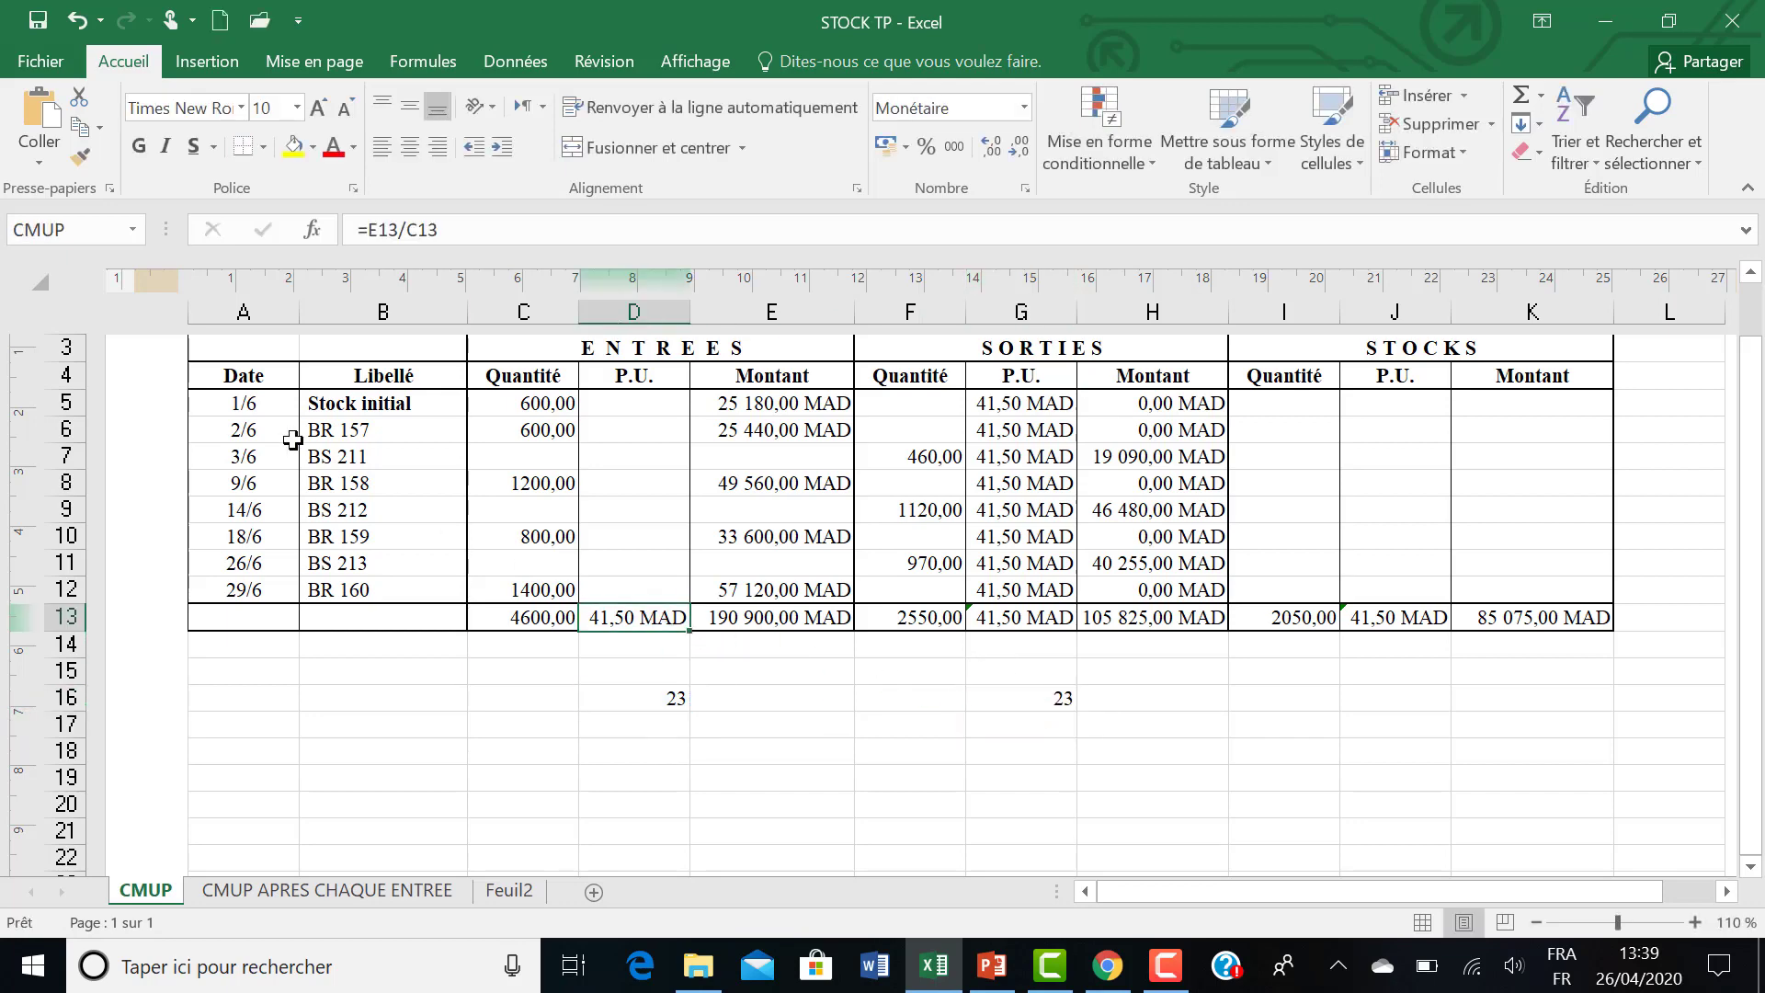
left_click(1023, 406)
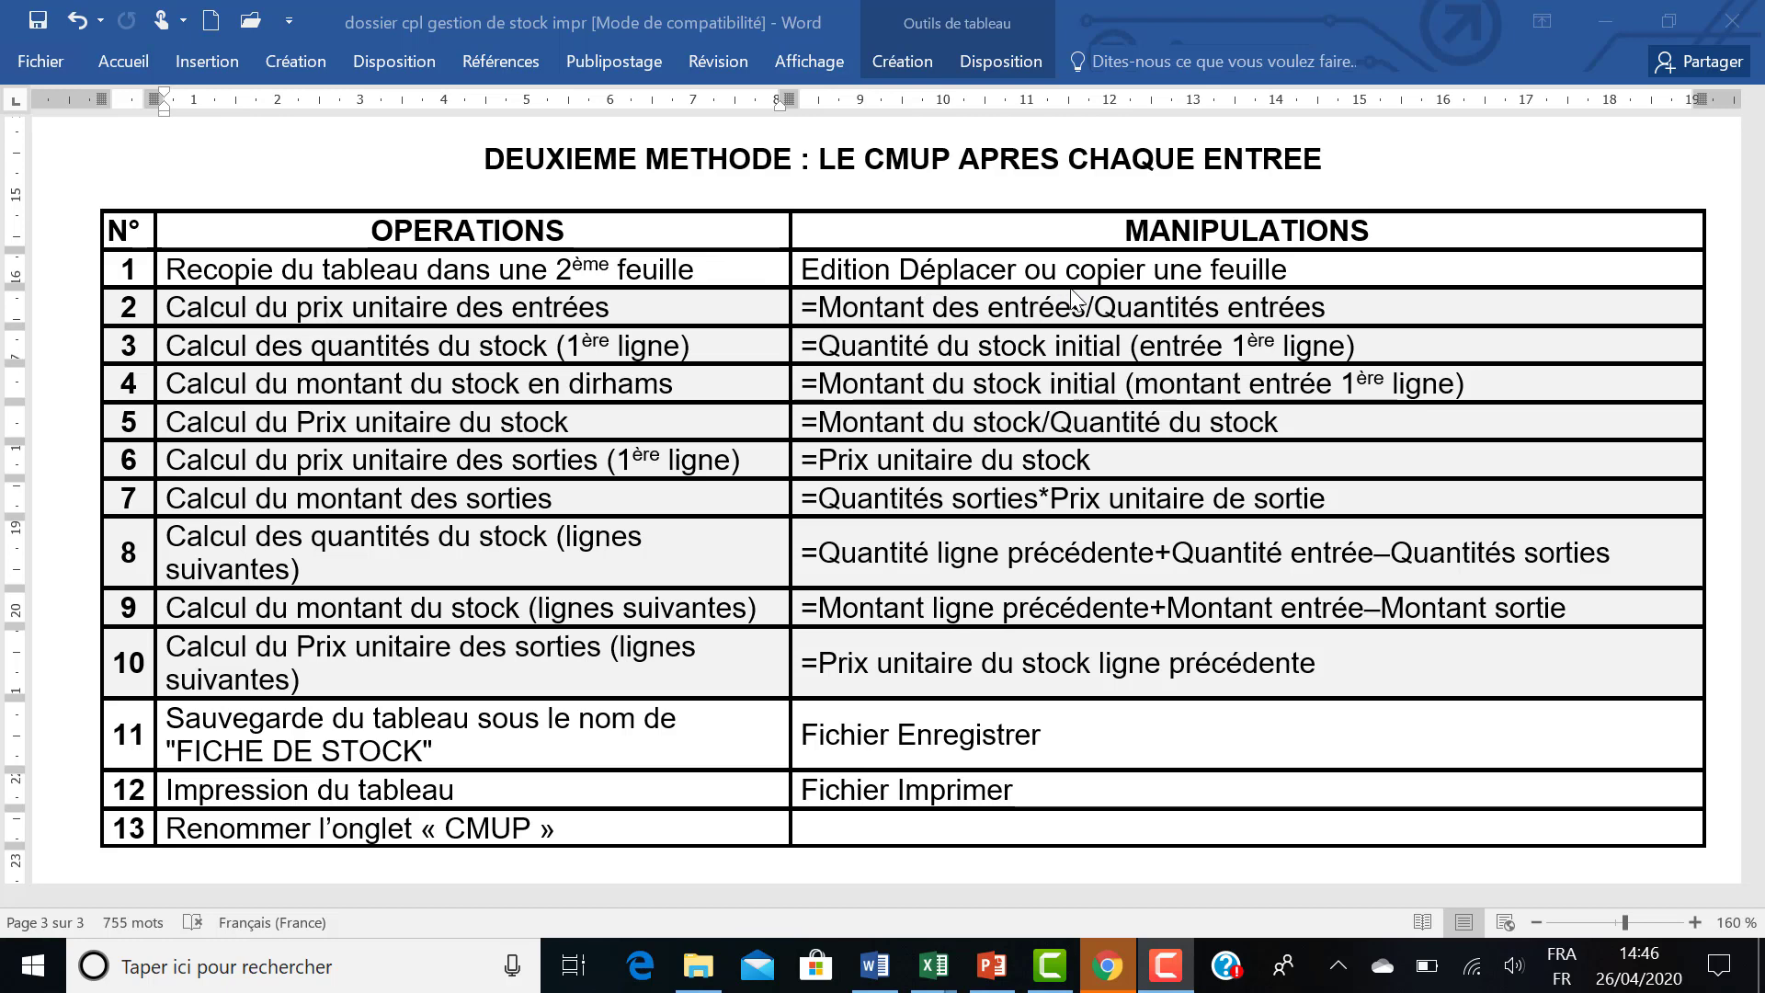
Switch to the STOCK TP workbook in Excel and create a copy of the CMUP sheet before Feuil2.
left_click(1035, 909)
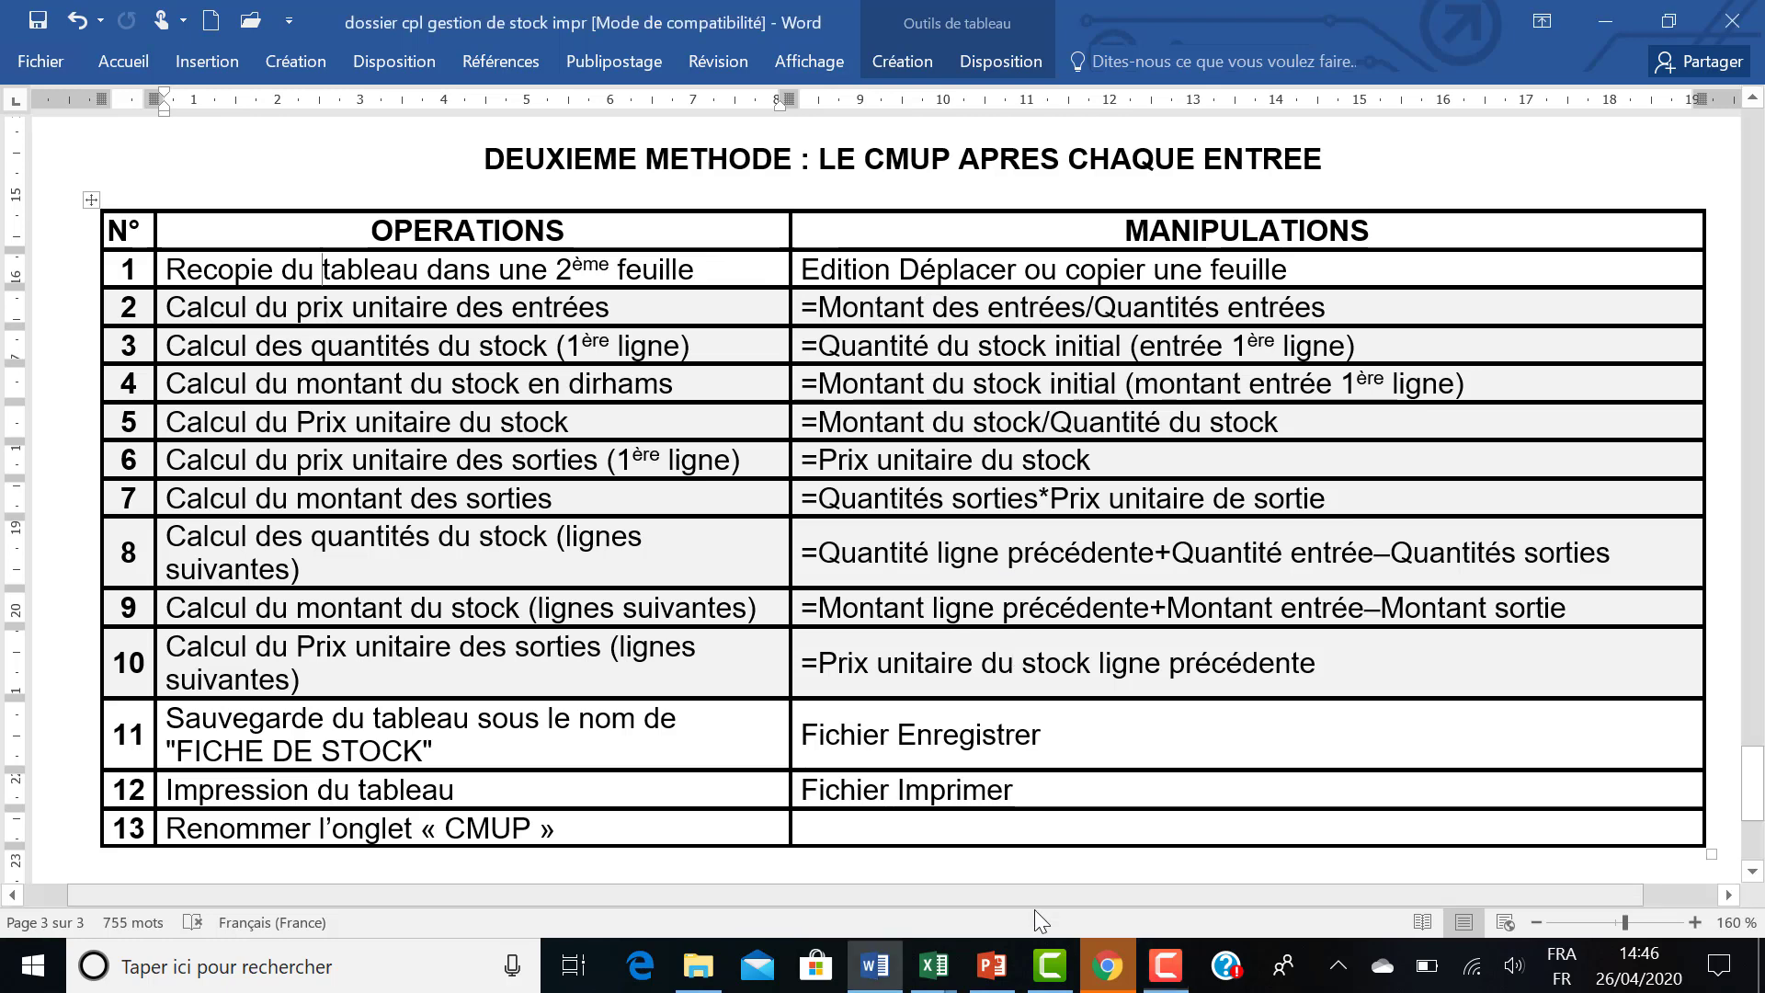
left_click(946, 967)
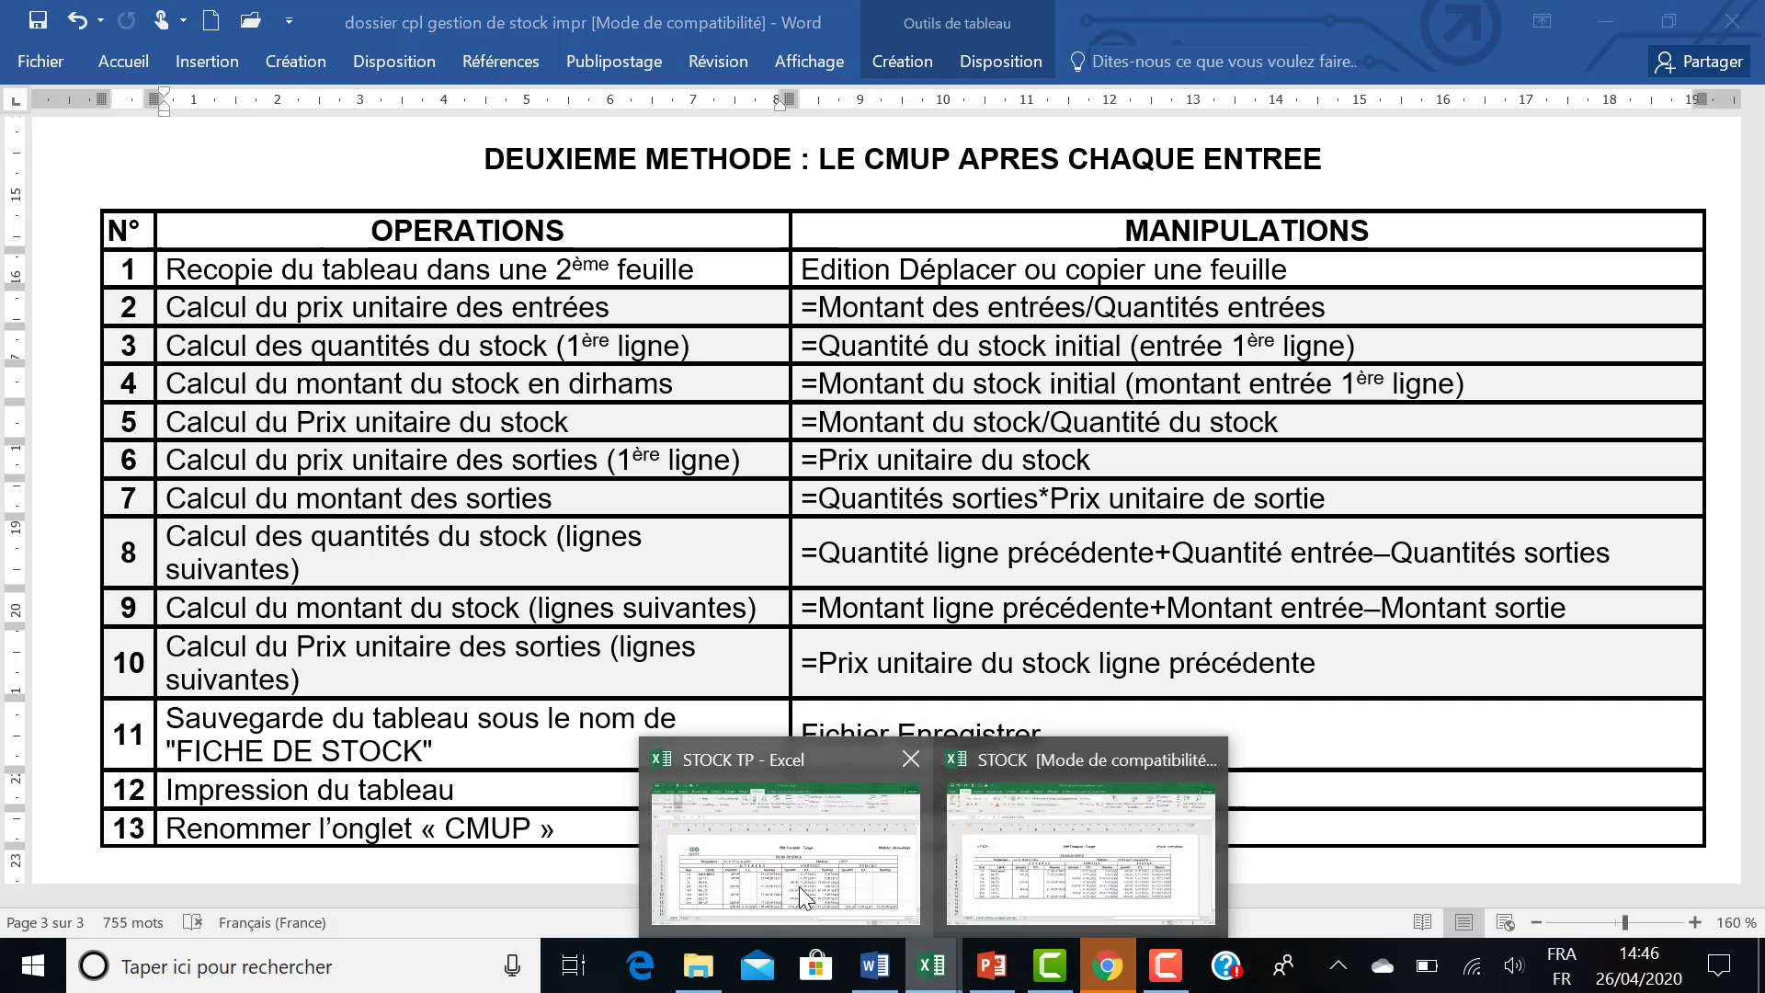
left_click(798, 886)
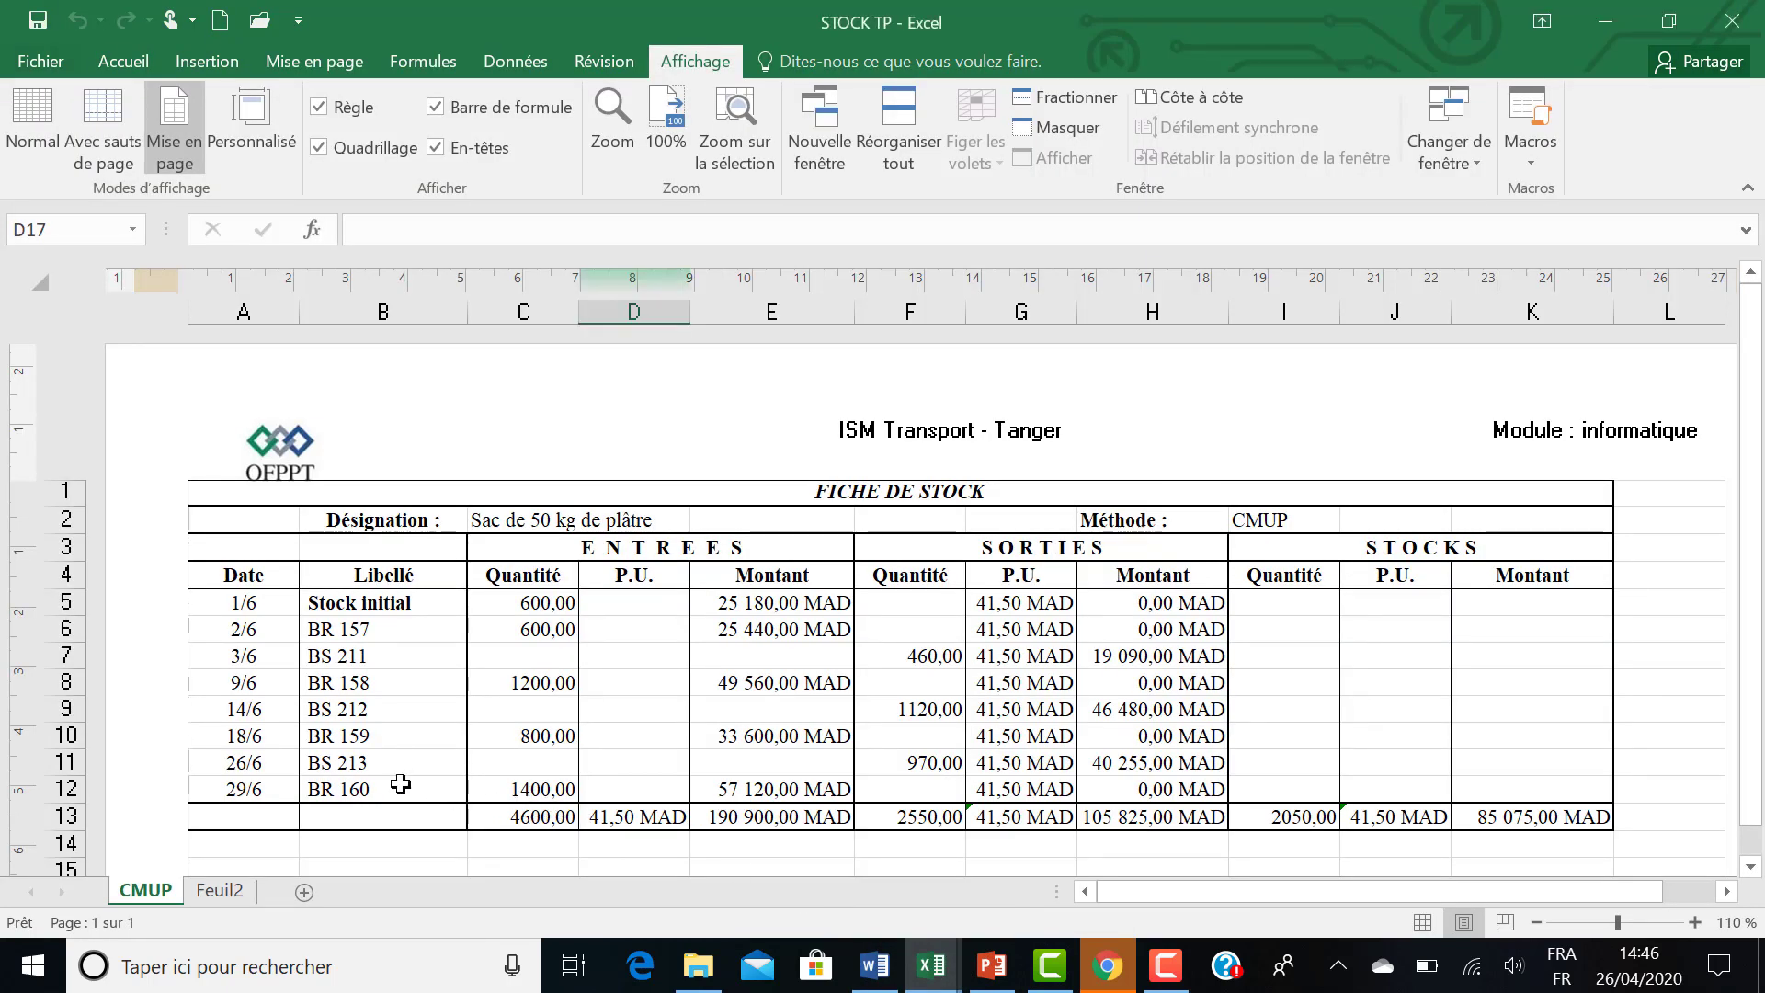
right_click(152, 887)
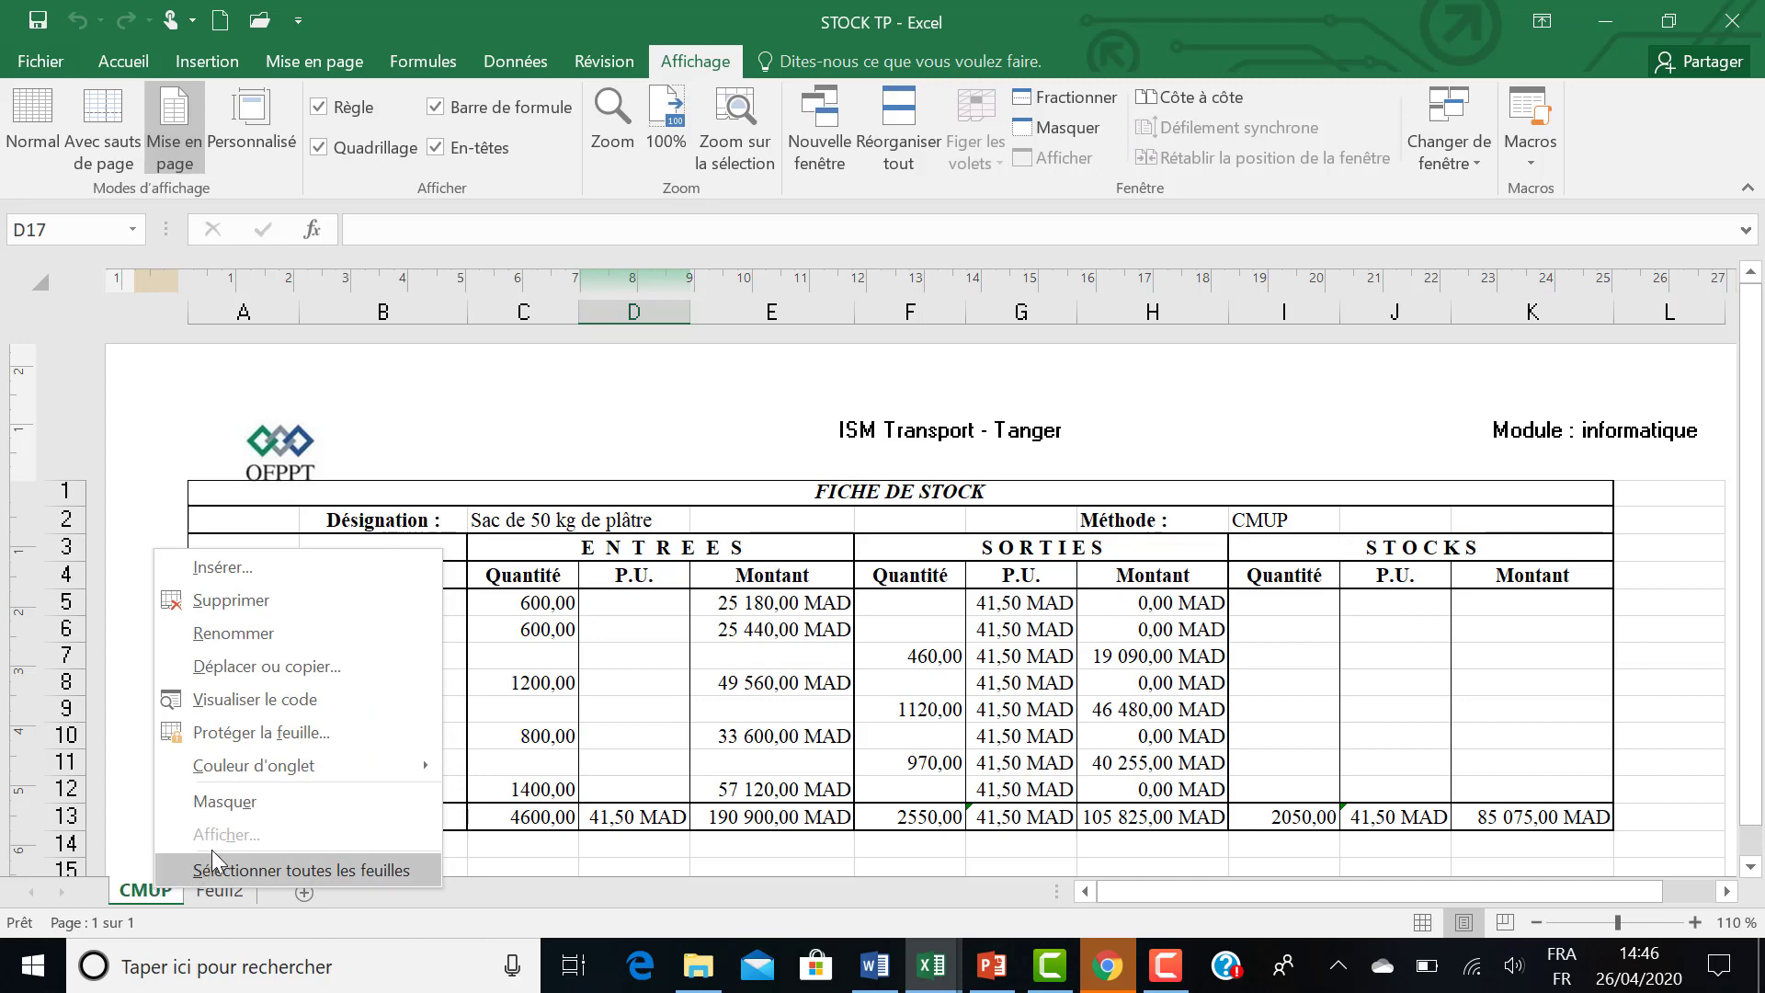
left_click(224, 664)
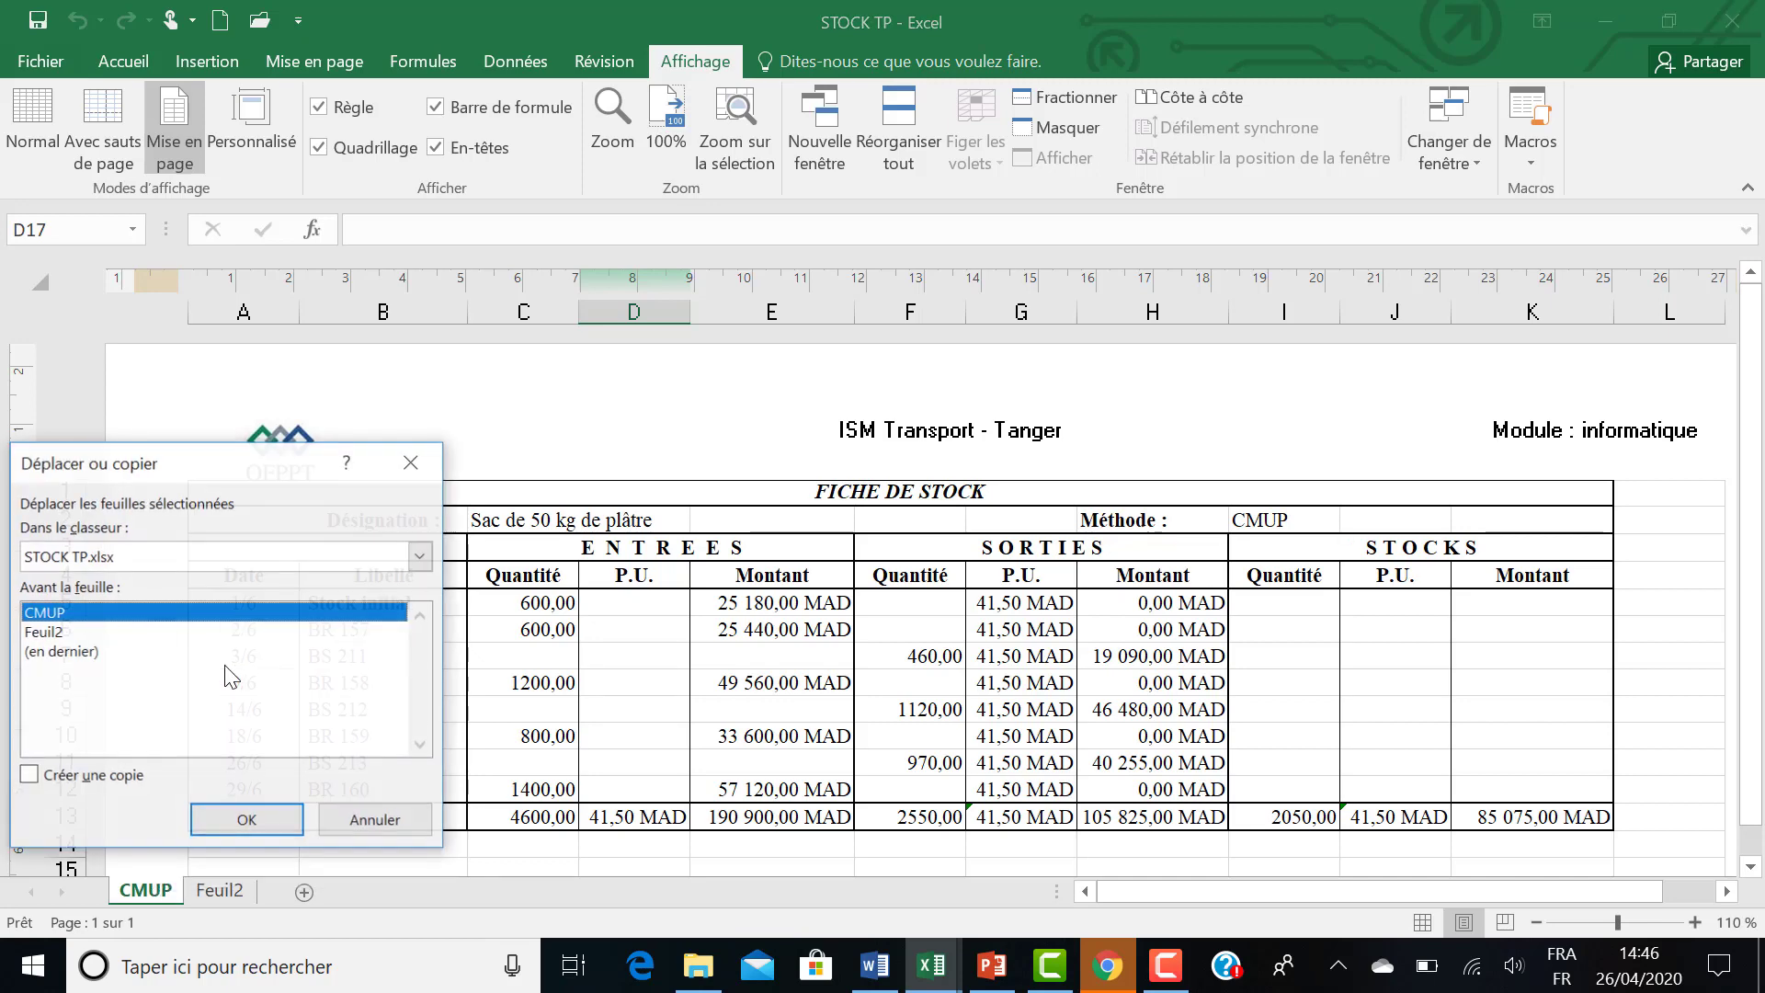
left_click(28, 777)
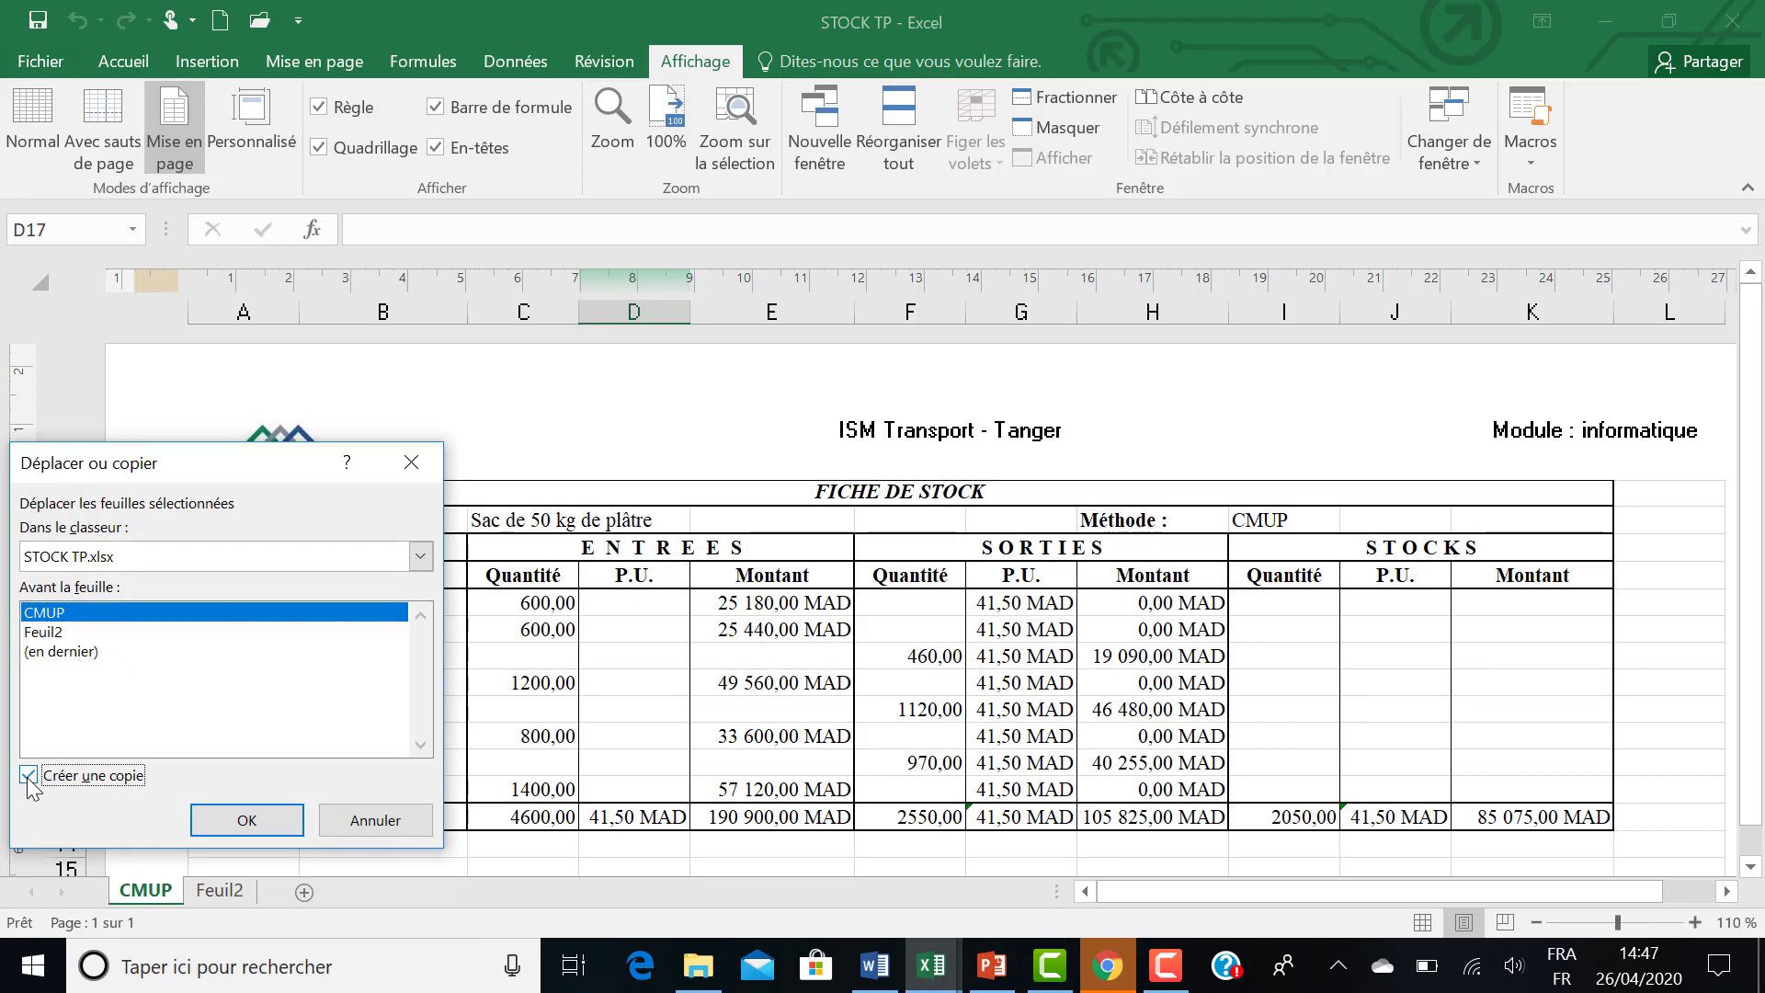
left_click(48, 634)
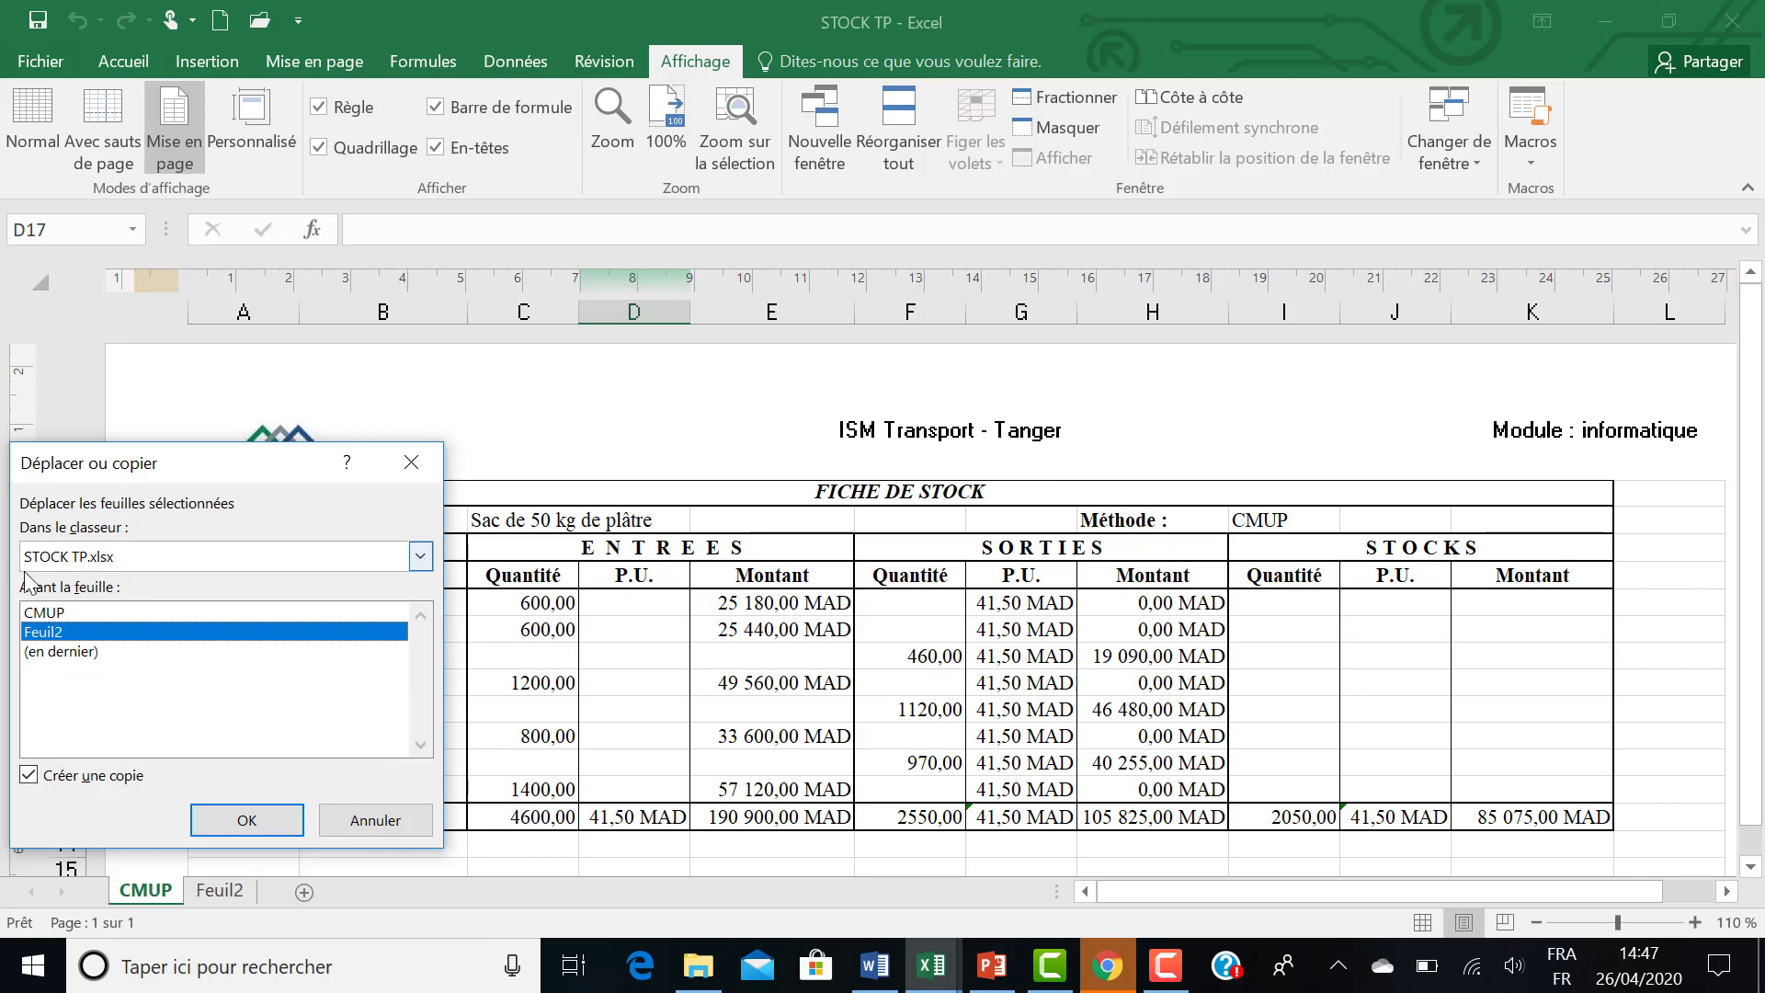
left_click(244, 820)
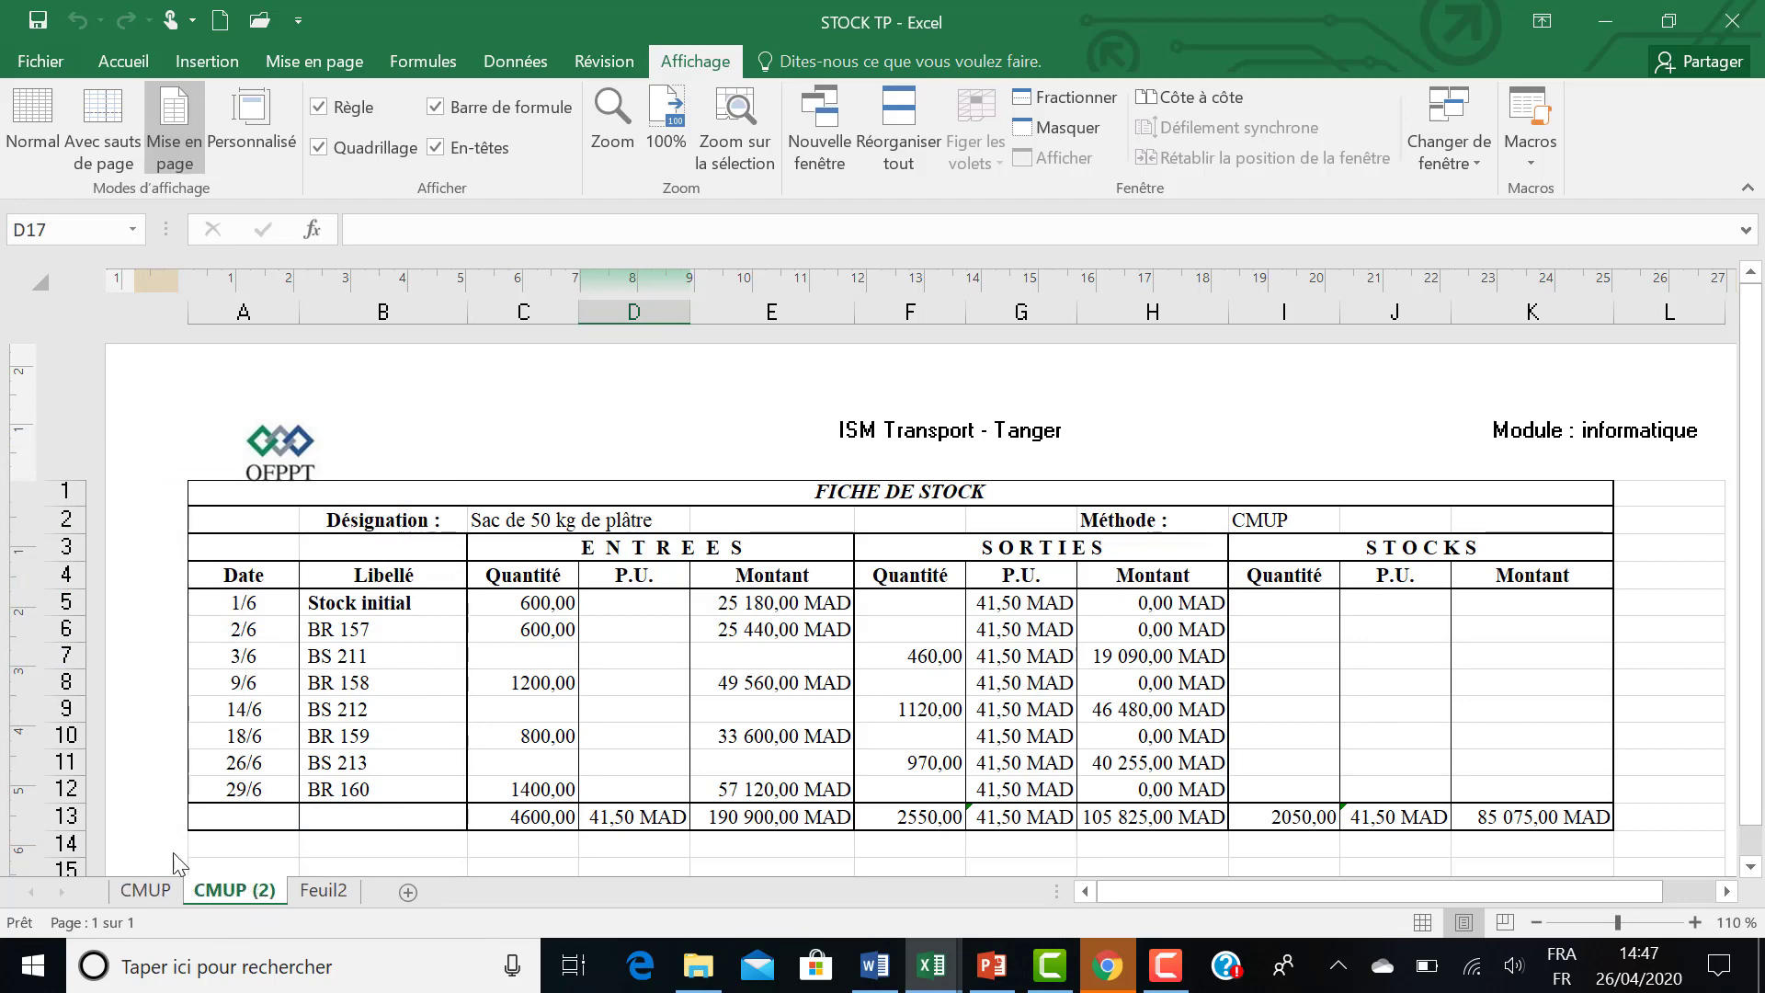
Rename the copied sheet CMUP (2) as CMUP APRES CHAQUE ENTREE.
right_click(233, 890)
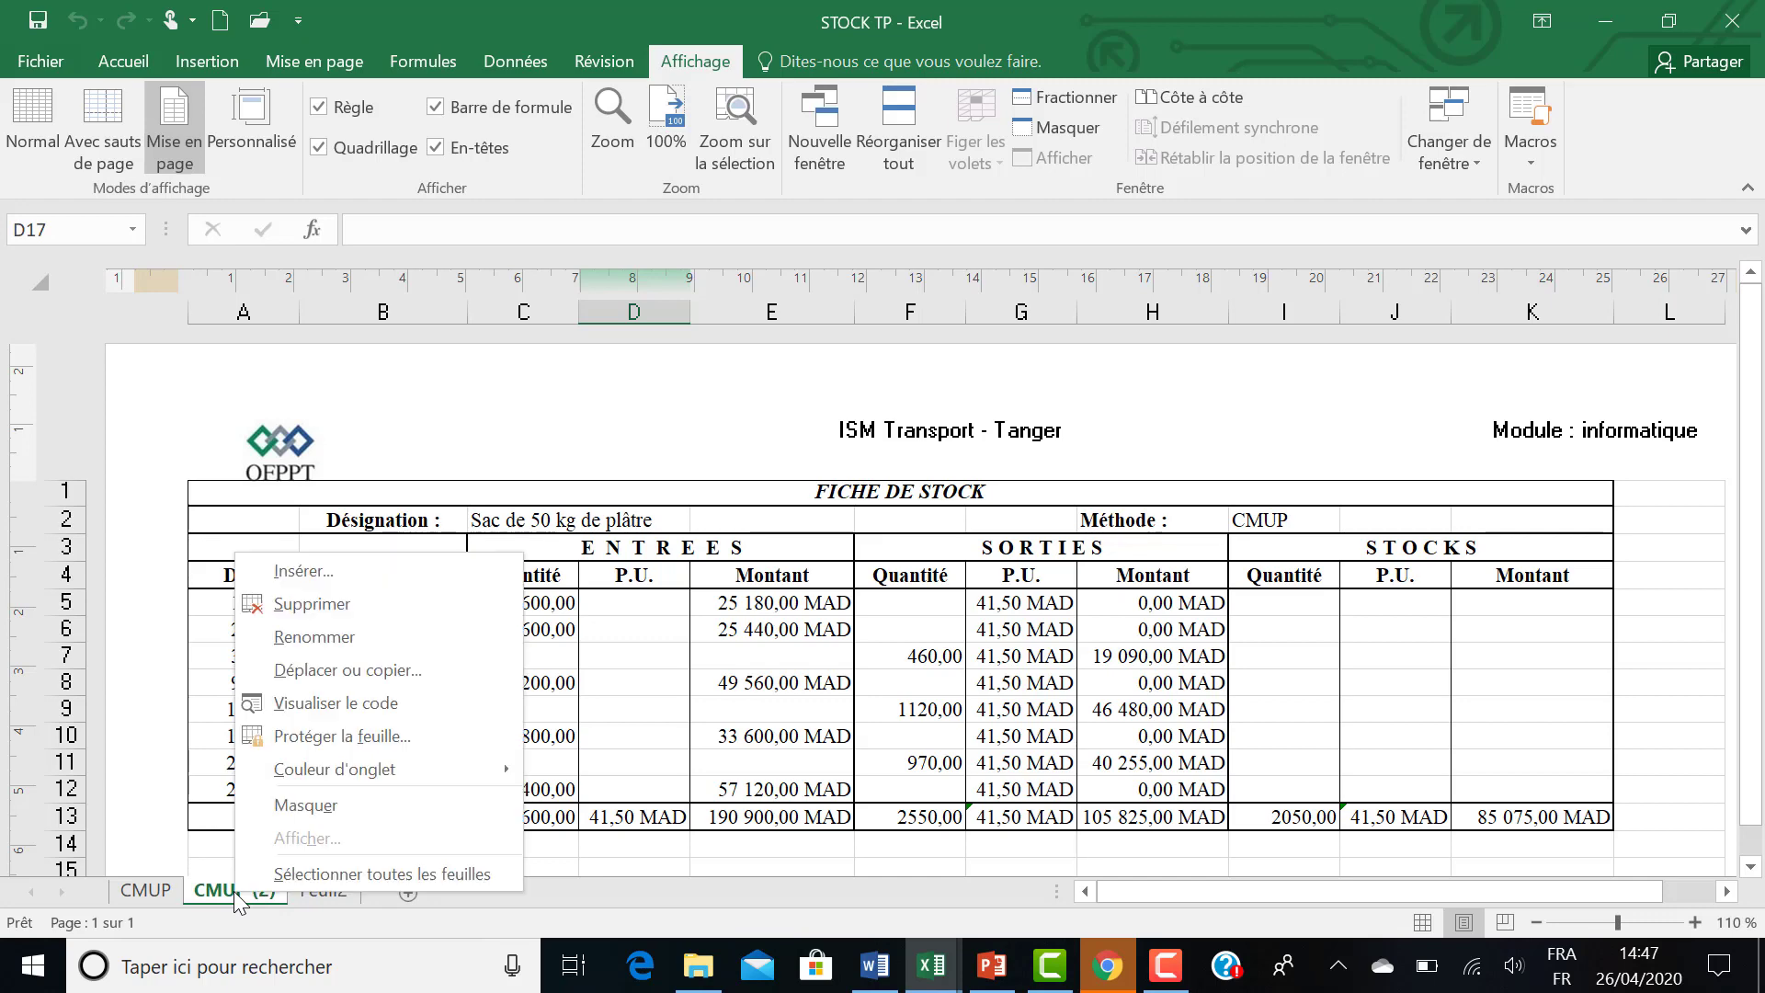
left_click(344, 643)
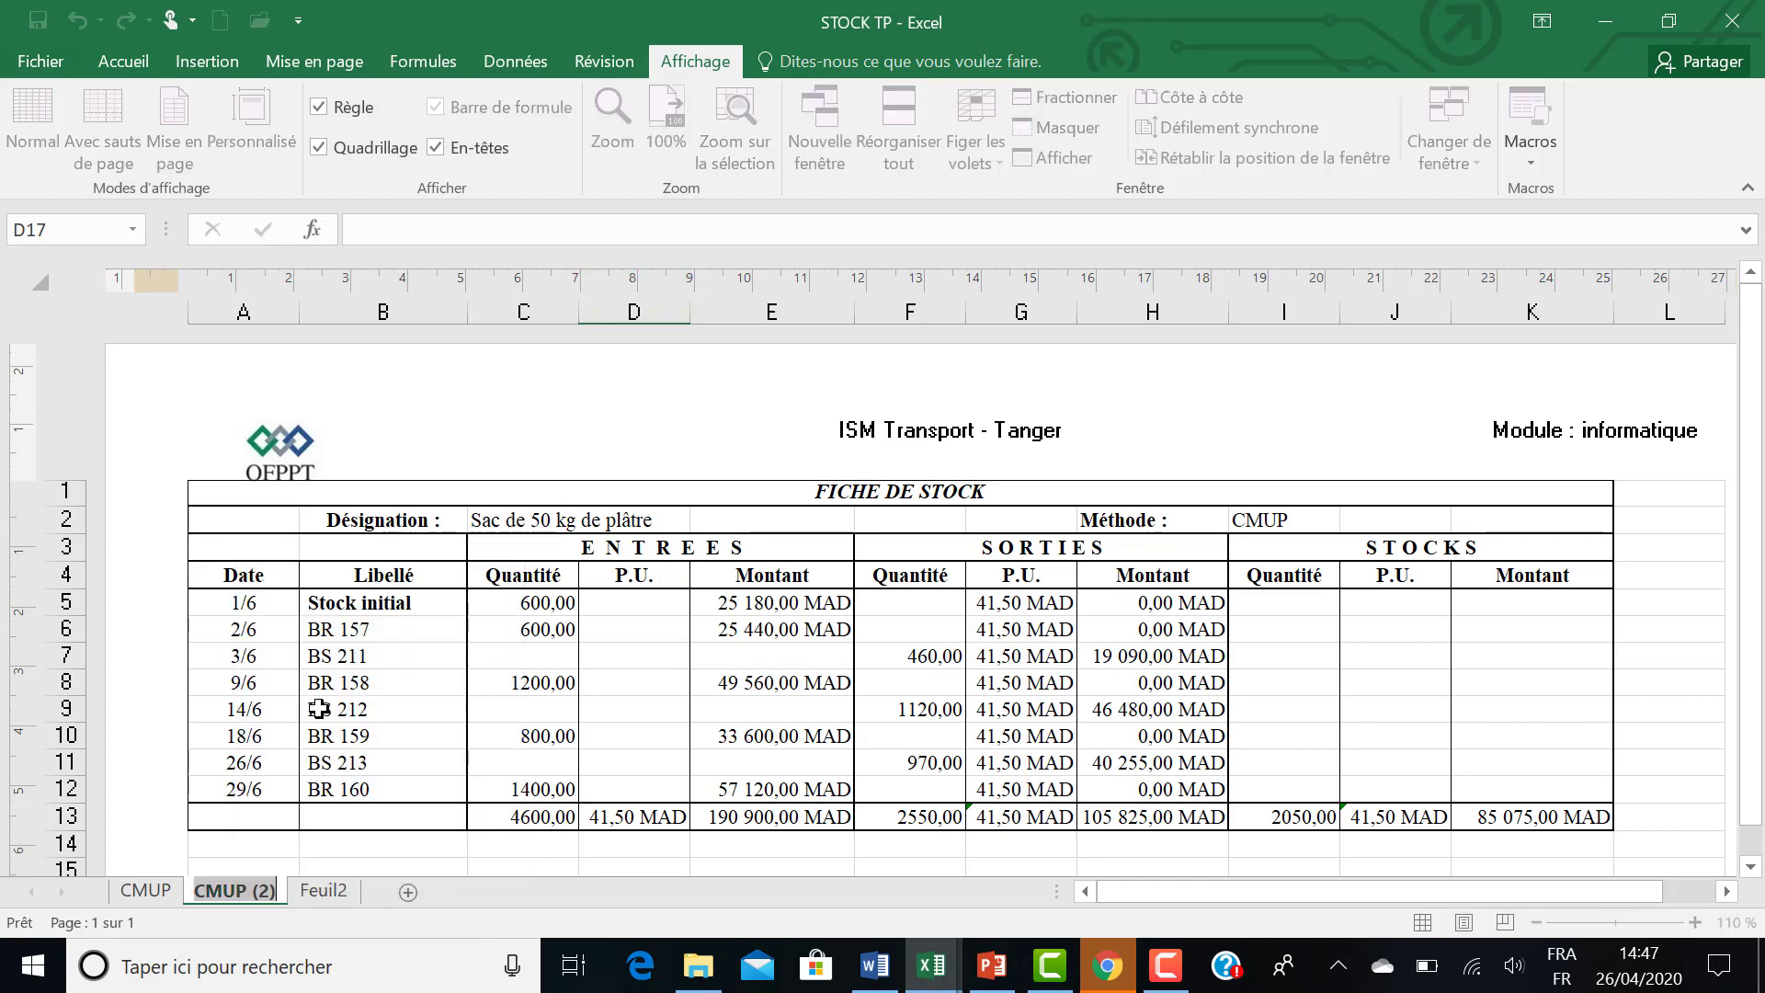
left_click(277, 885)
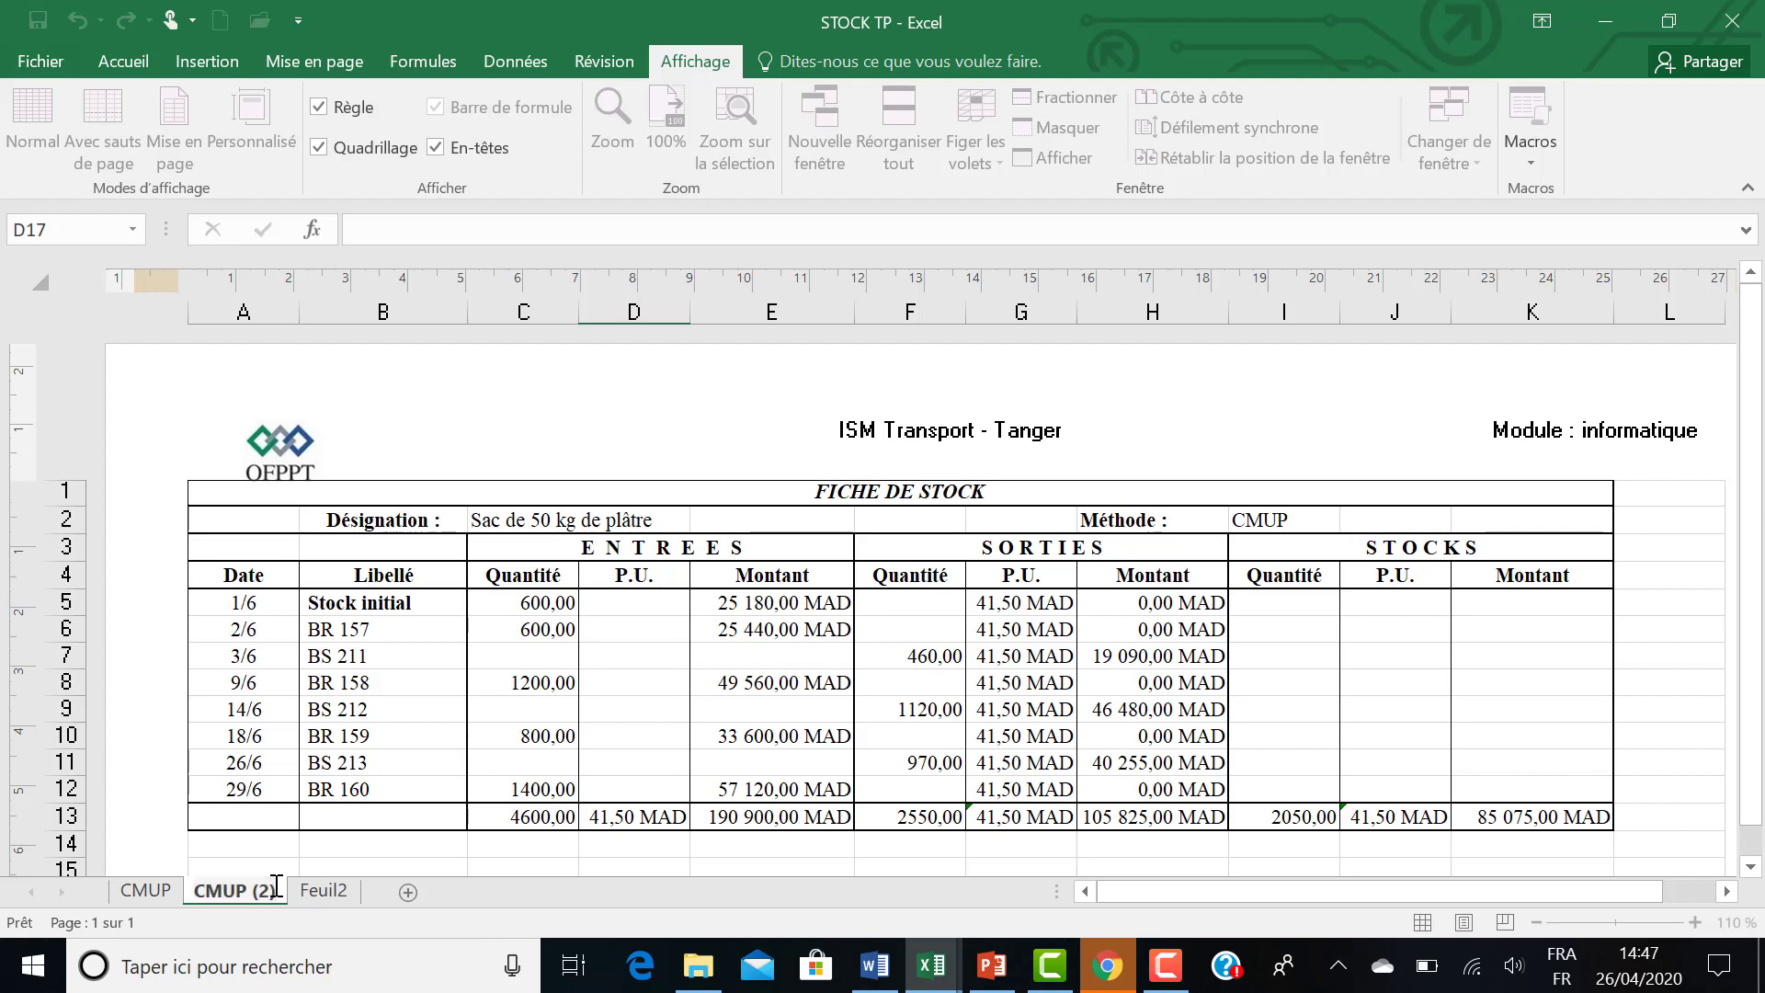
key("BackSpace")
key("BackSpace")
key("BackSpace")
key("BackSpace")
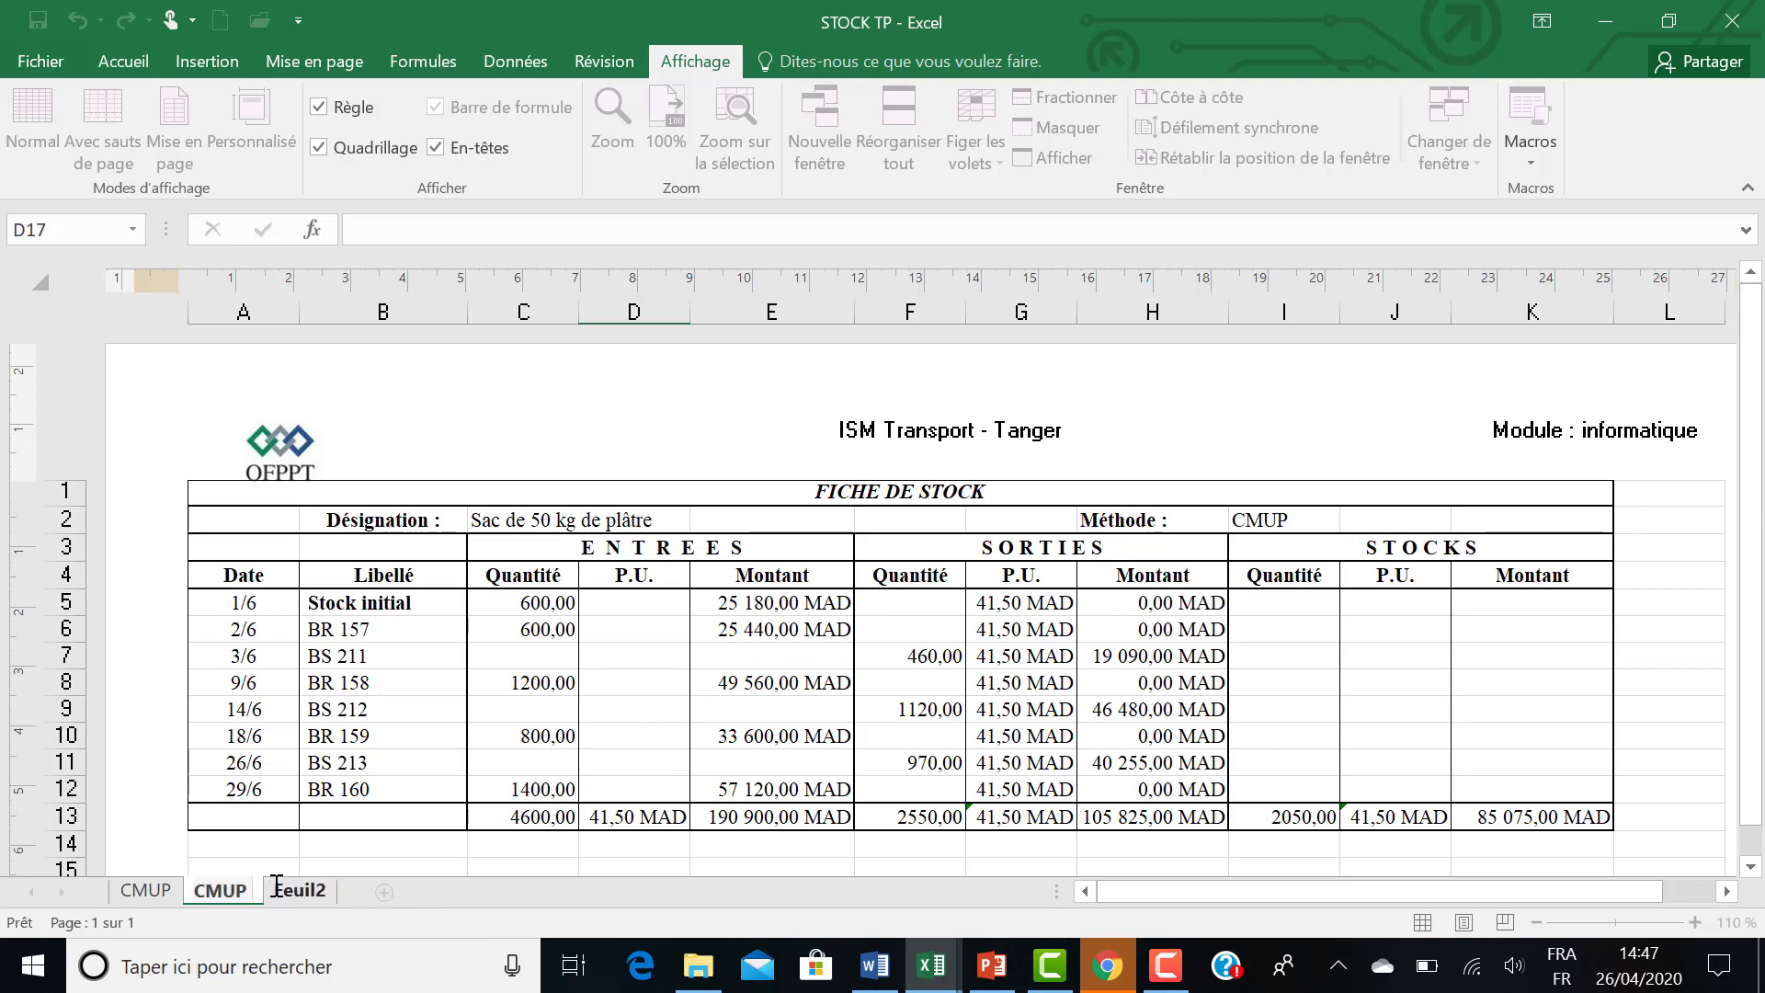
type("APRES C")
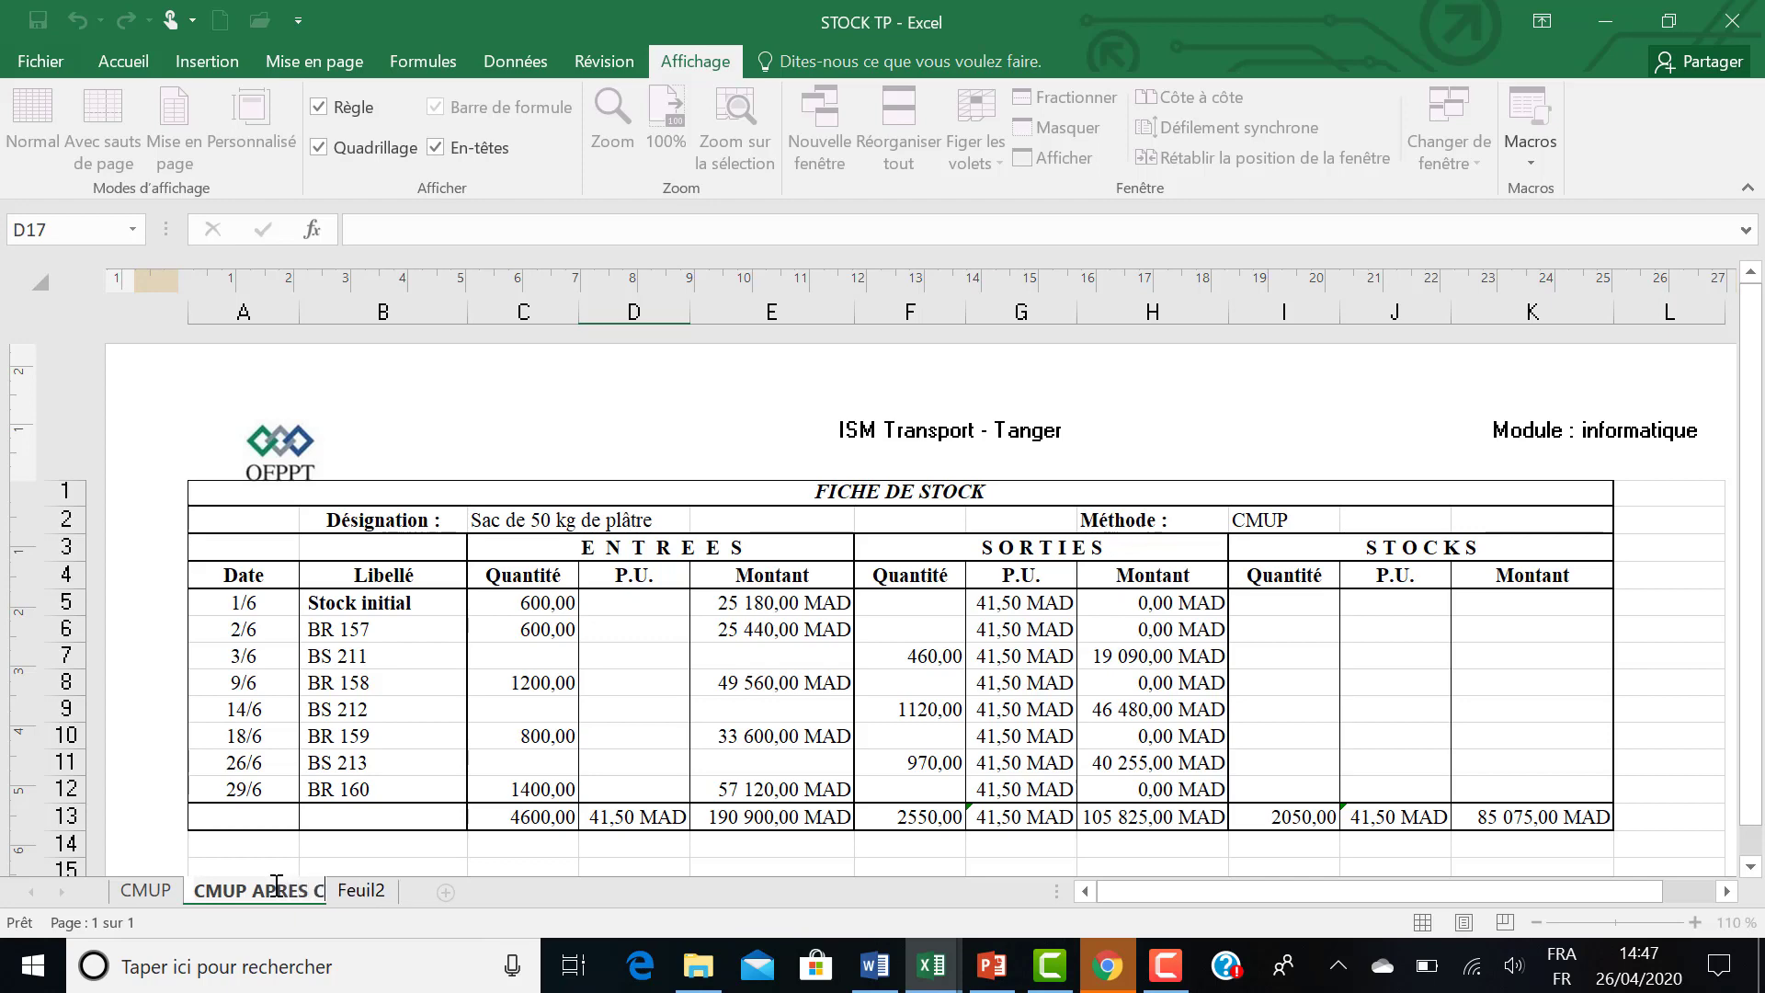
type("HA")
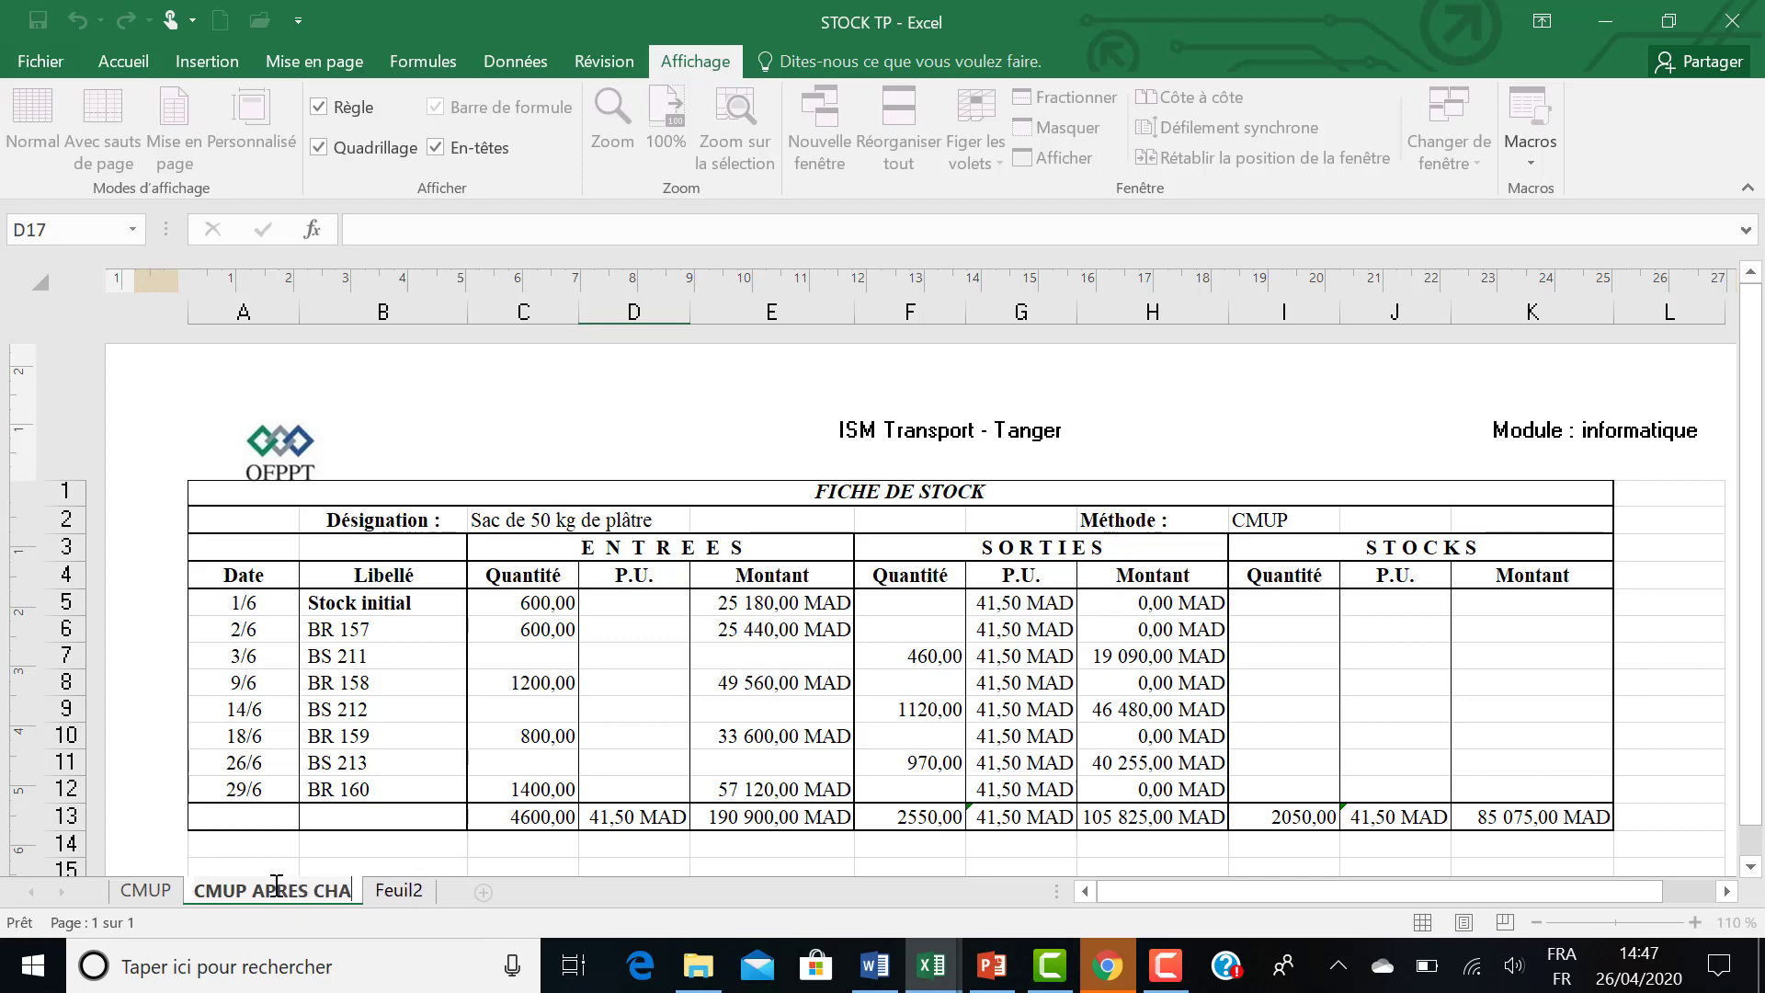
type("QUE")
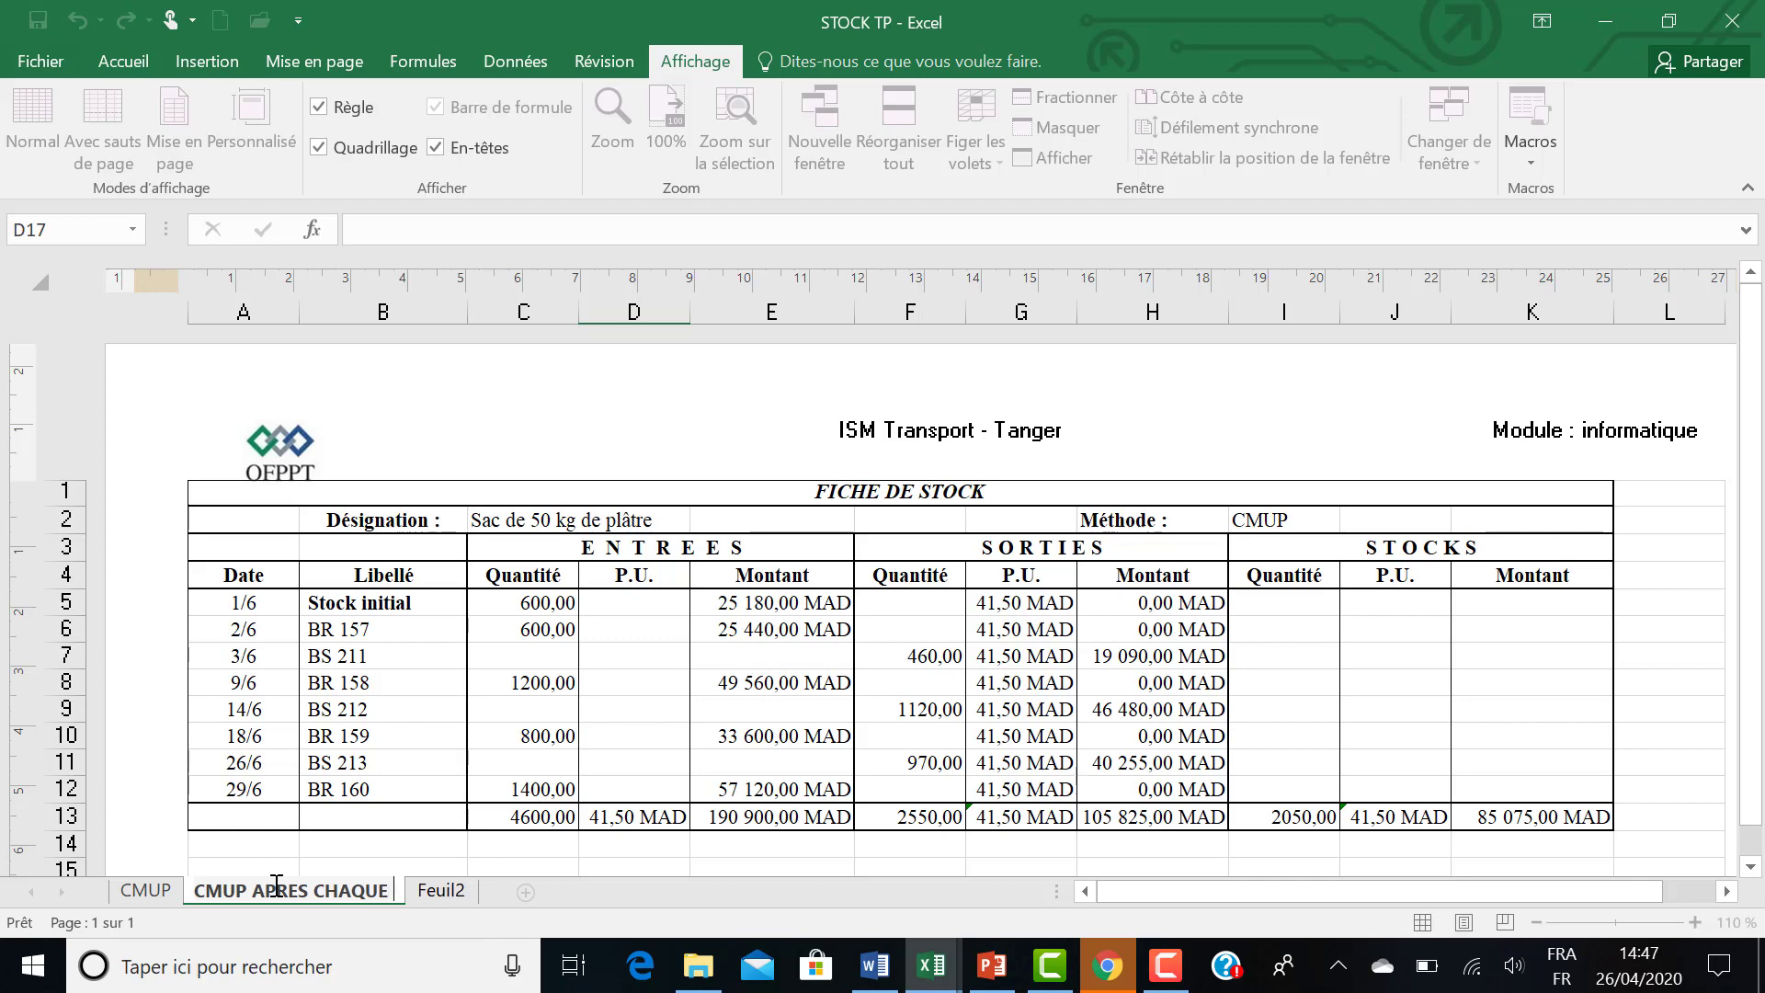
type(" ENT")
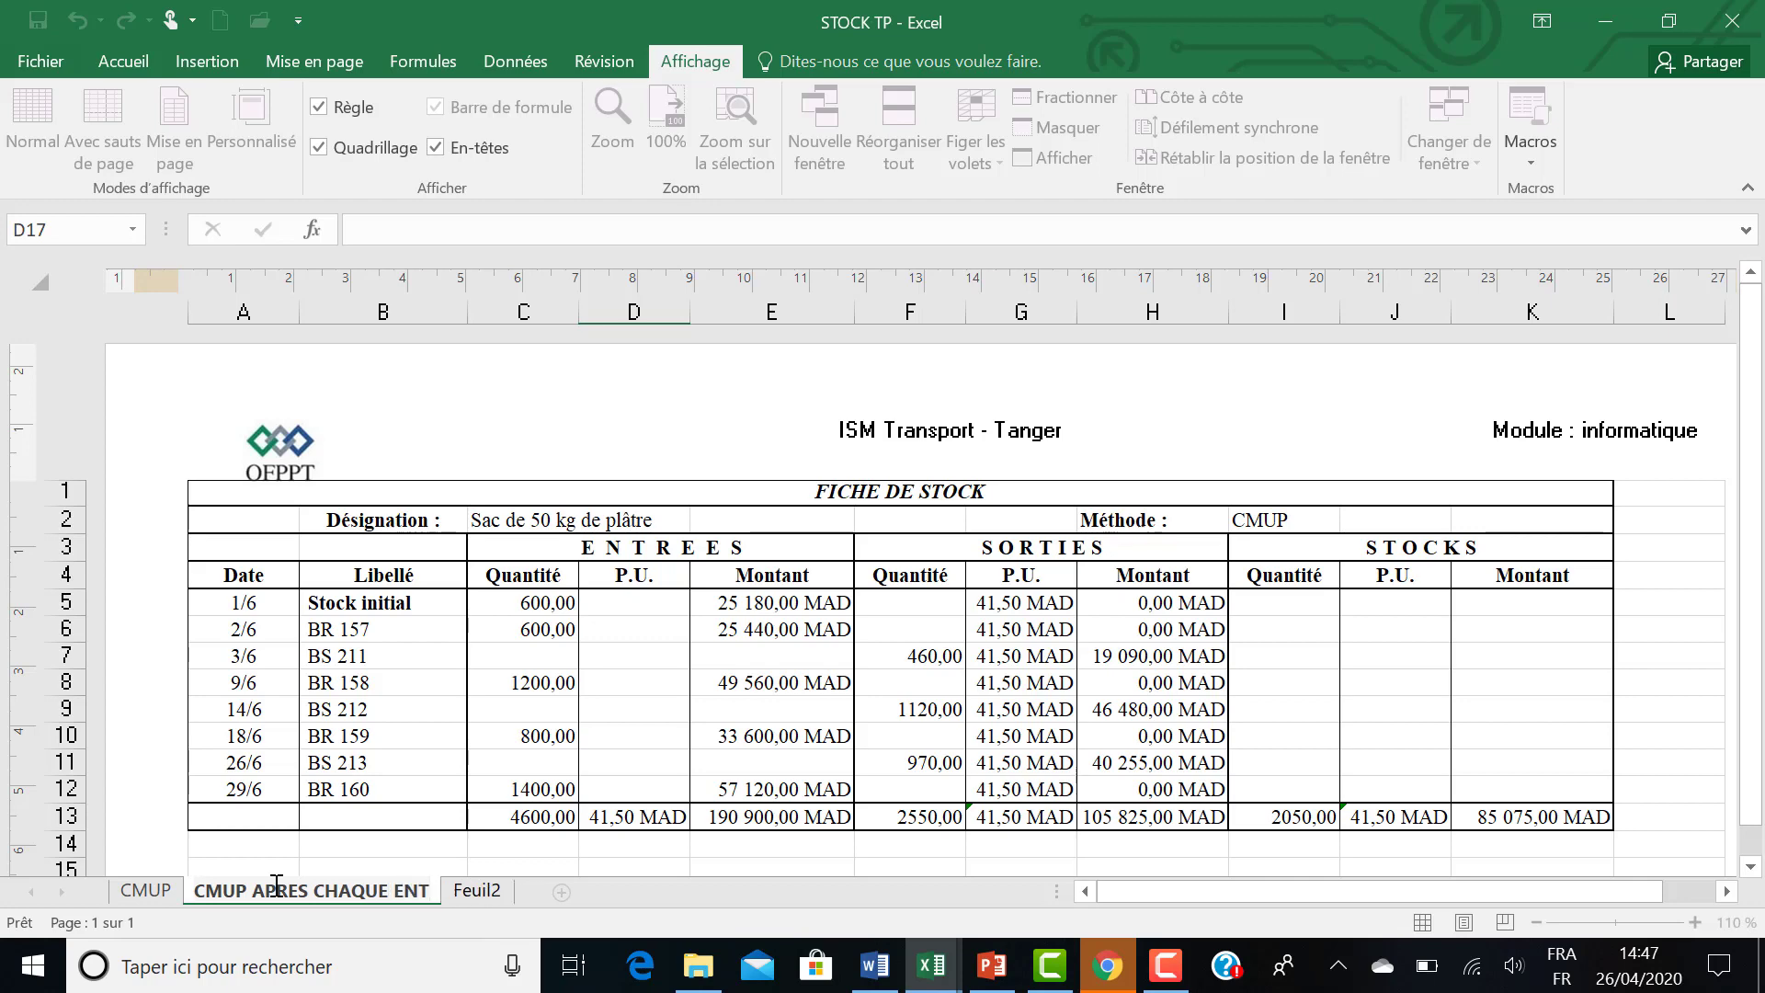
type("REE")
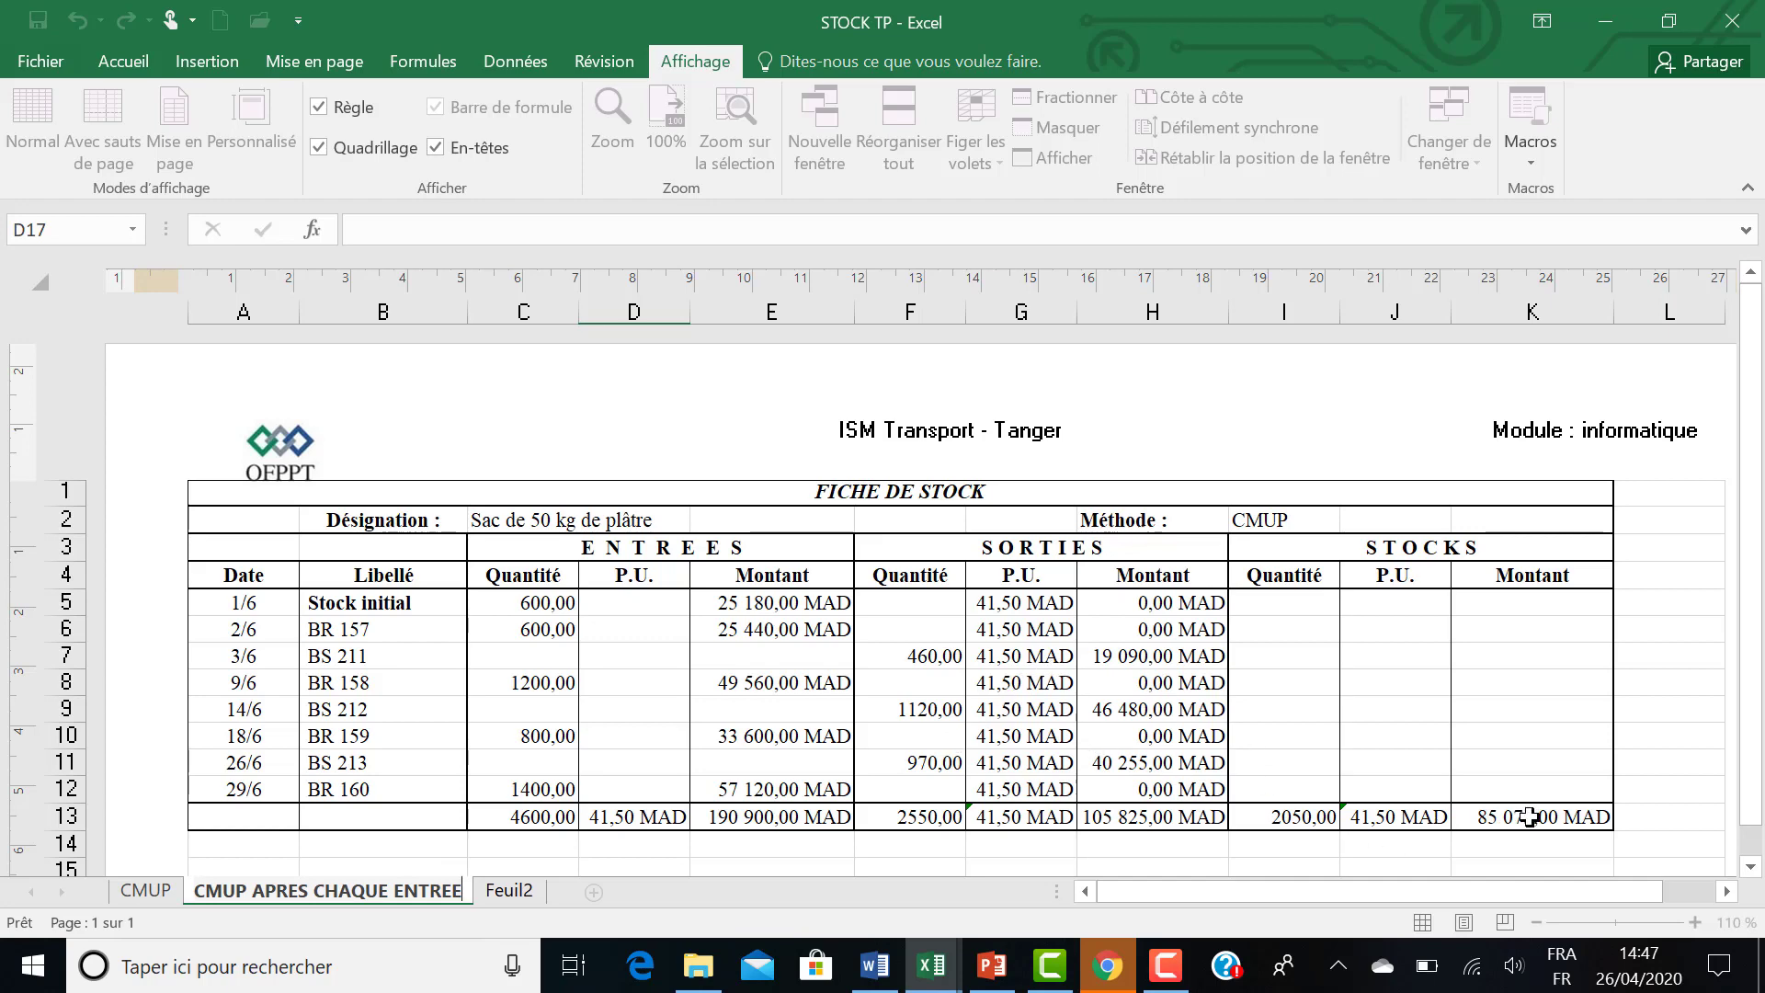
Clear the totals row A13:K13 and the SORTIES unit prices and amounts in G5:H12.
left_click_drag(1528, 816, 251, 819)
key("Delete")
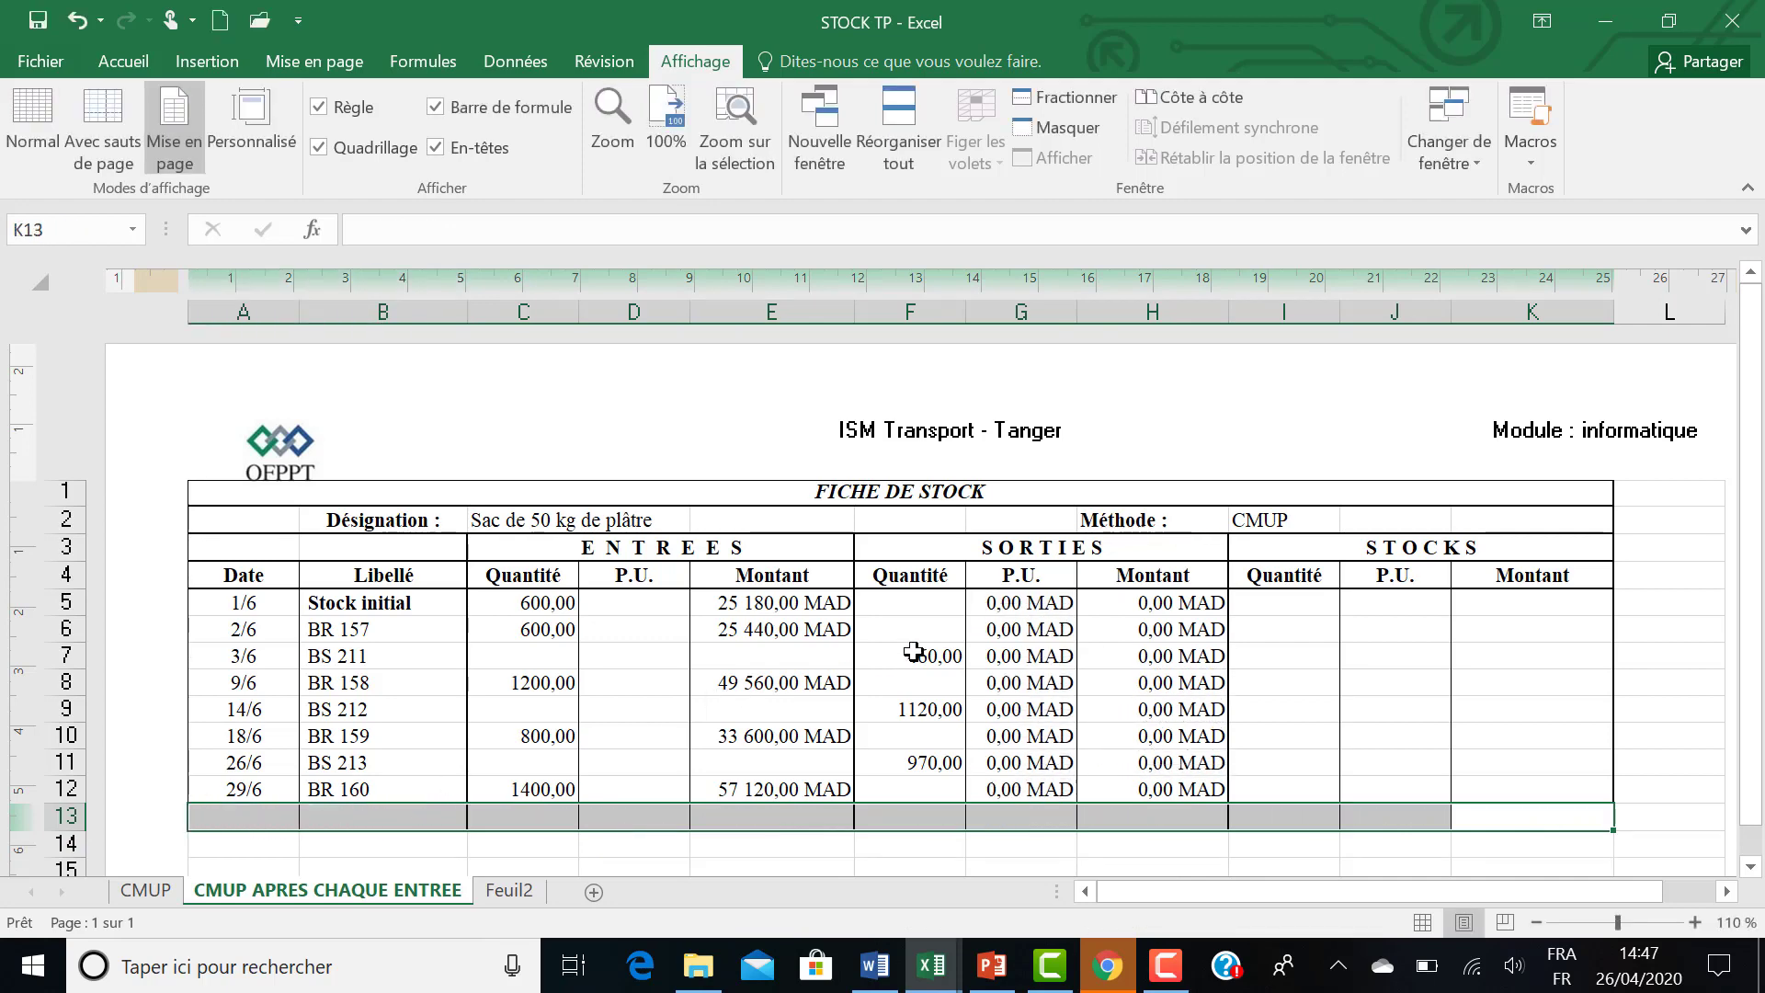
left_click_drag(984, 598, 1165, 796)
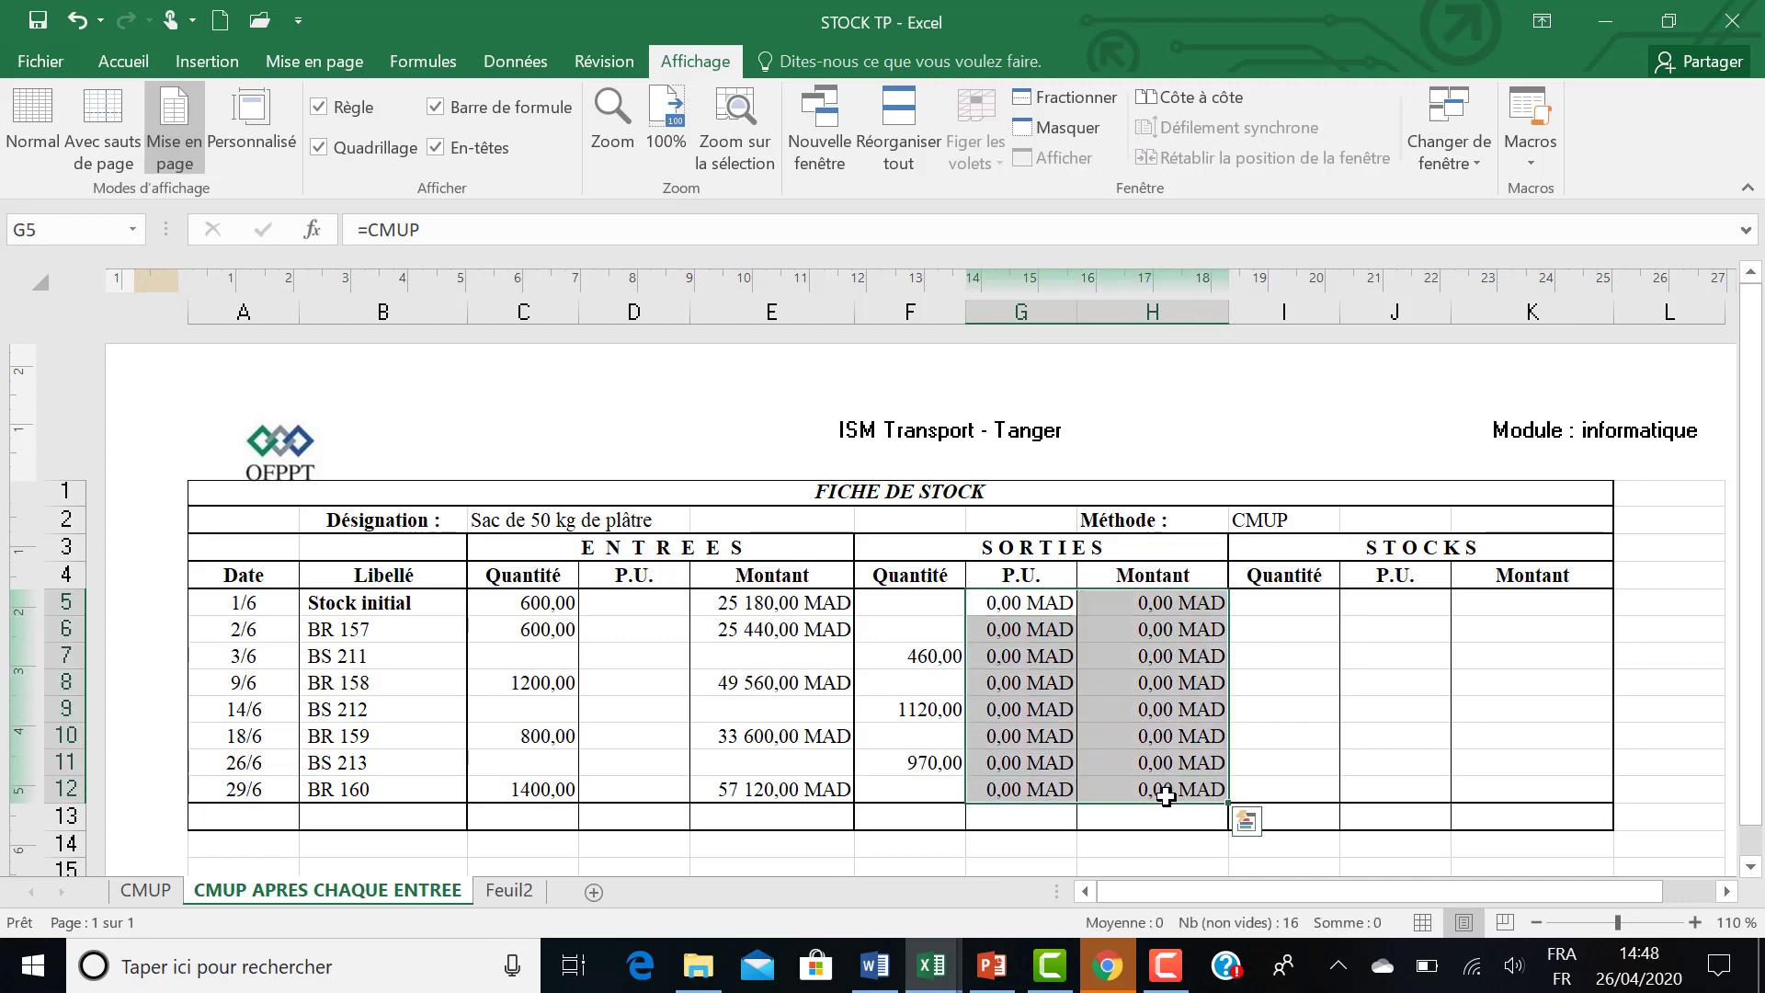
key("Delete")
Check the second-method instructions in Word, return to STOCK TP in Excel and enter =C5 as the initial stock quantity in I5.
left_click(1307, 610)
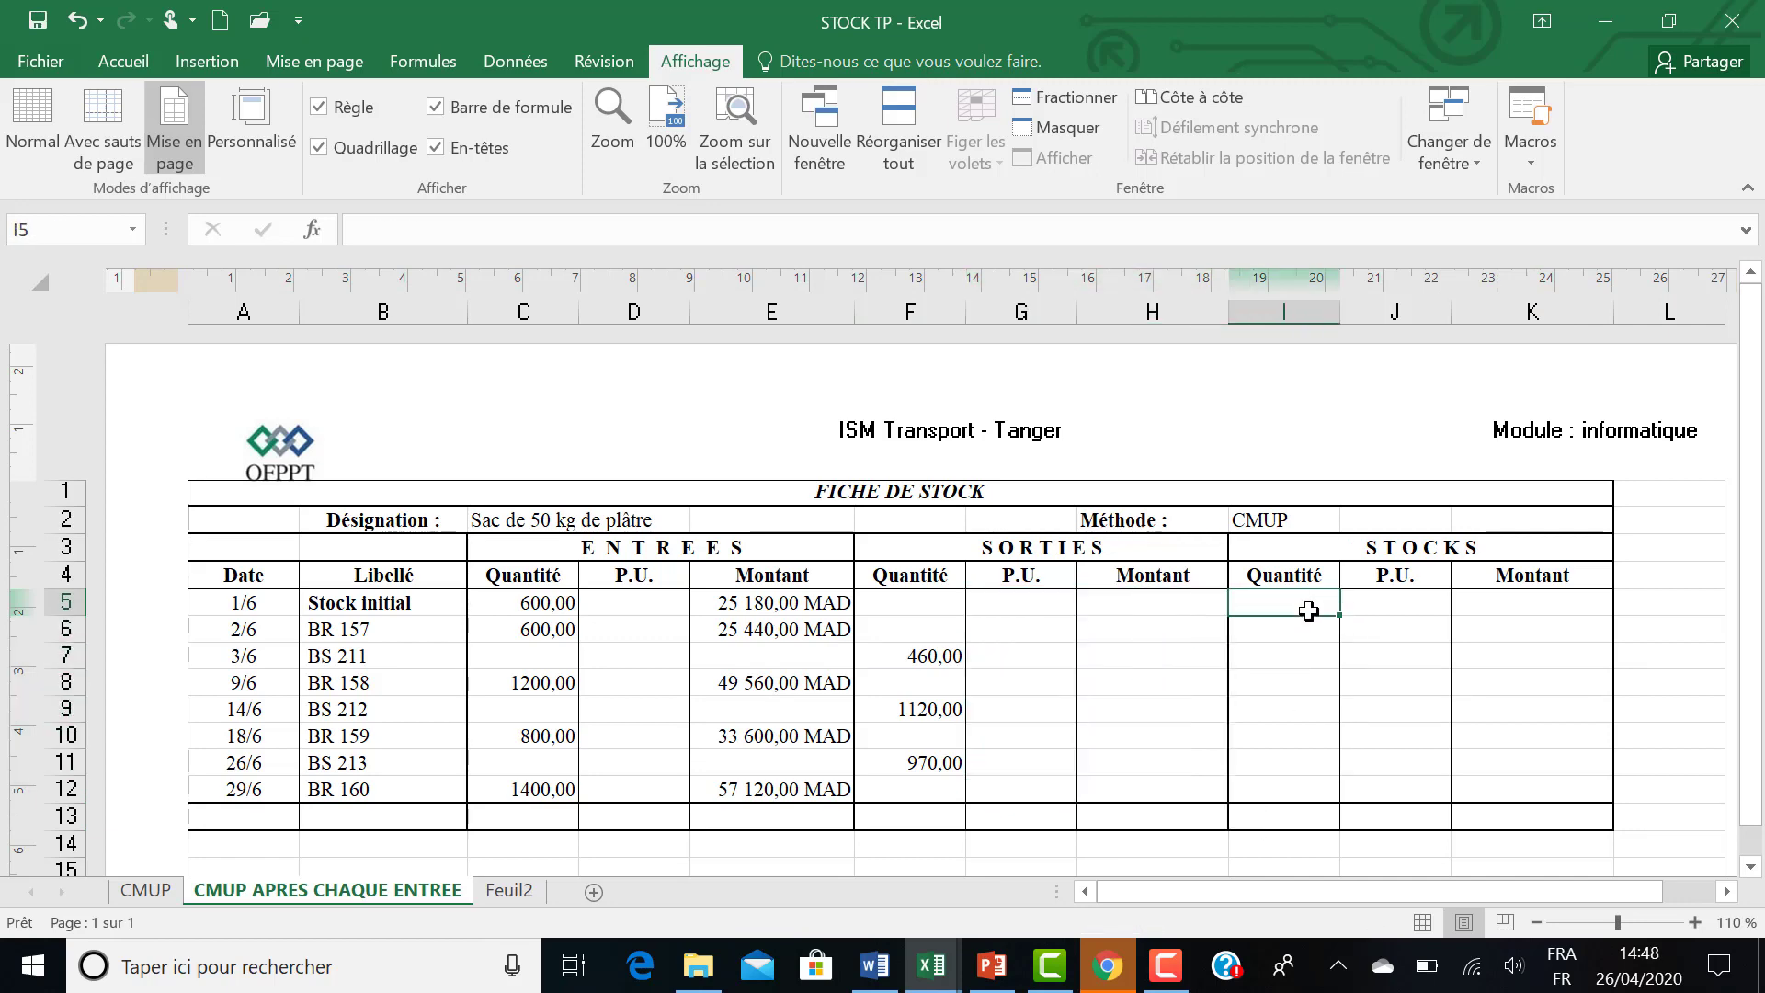
left_click(1320, 816)
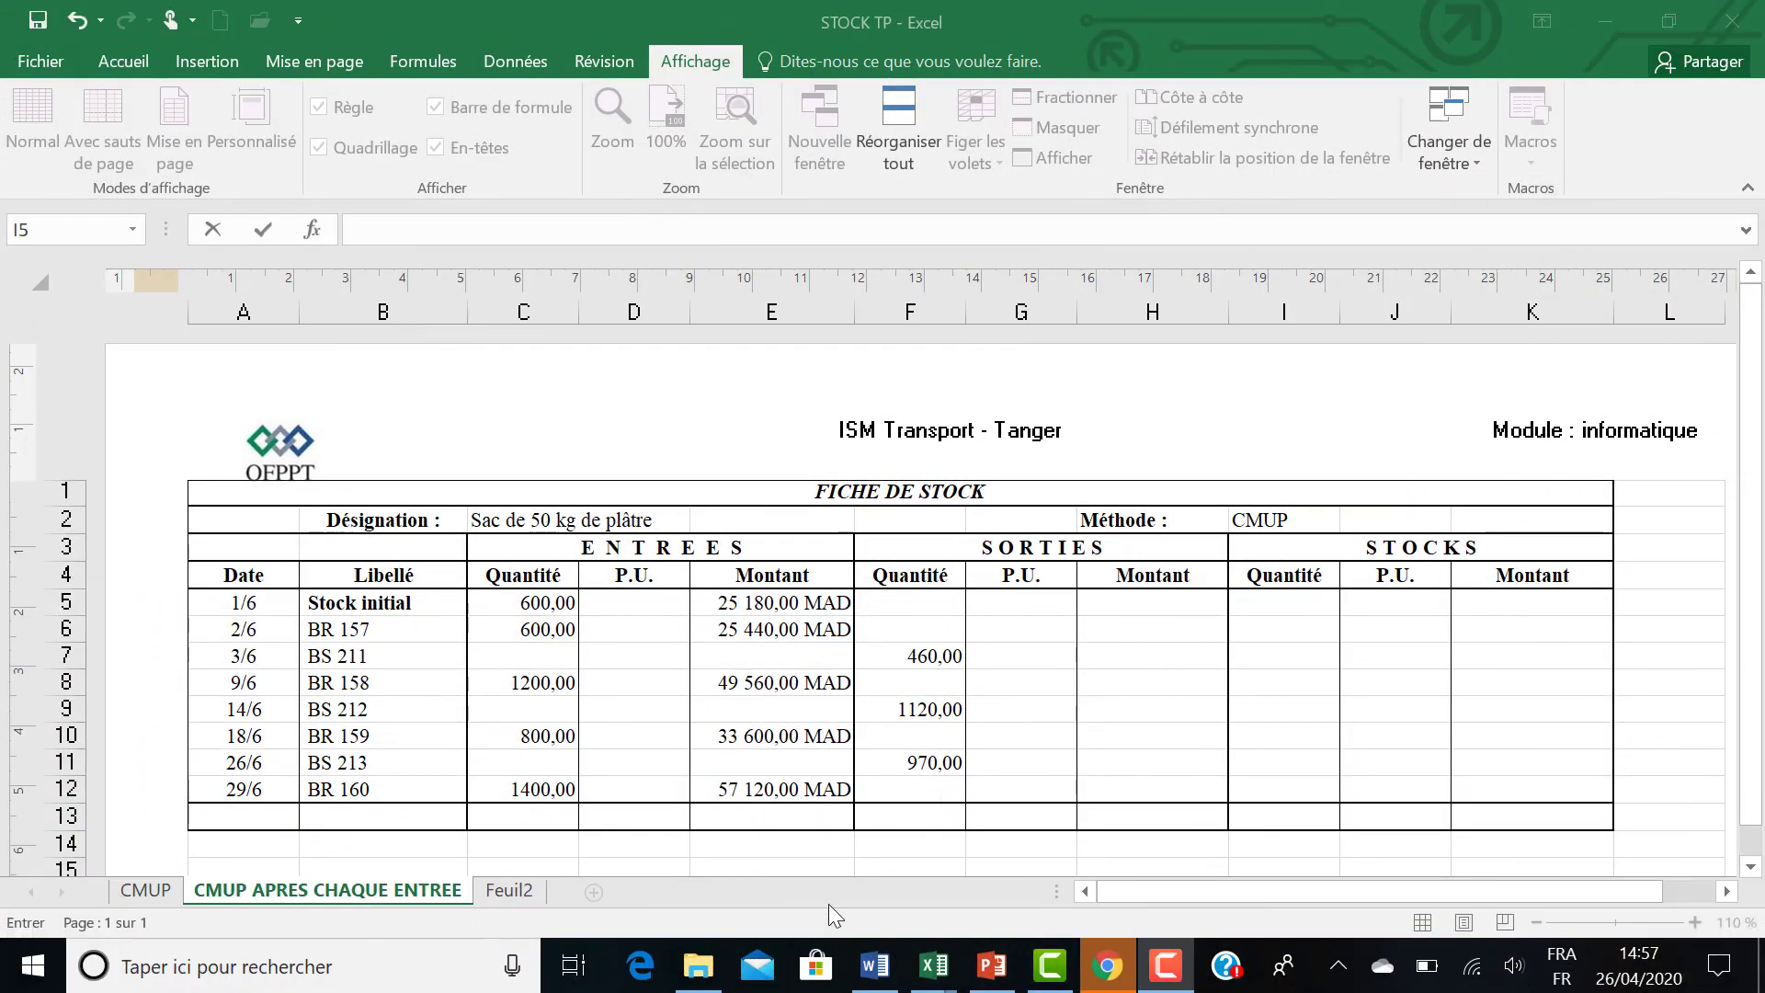
left_click(878, 972)
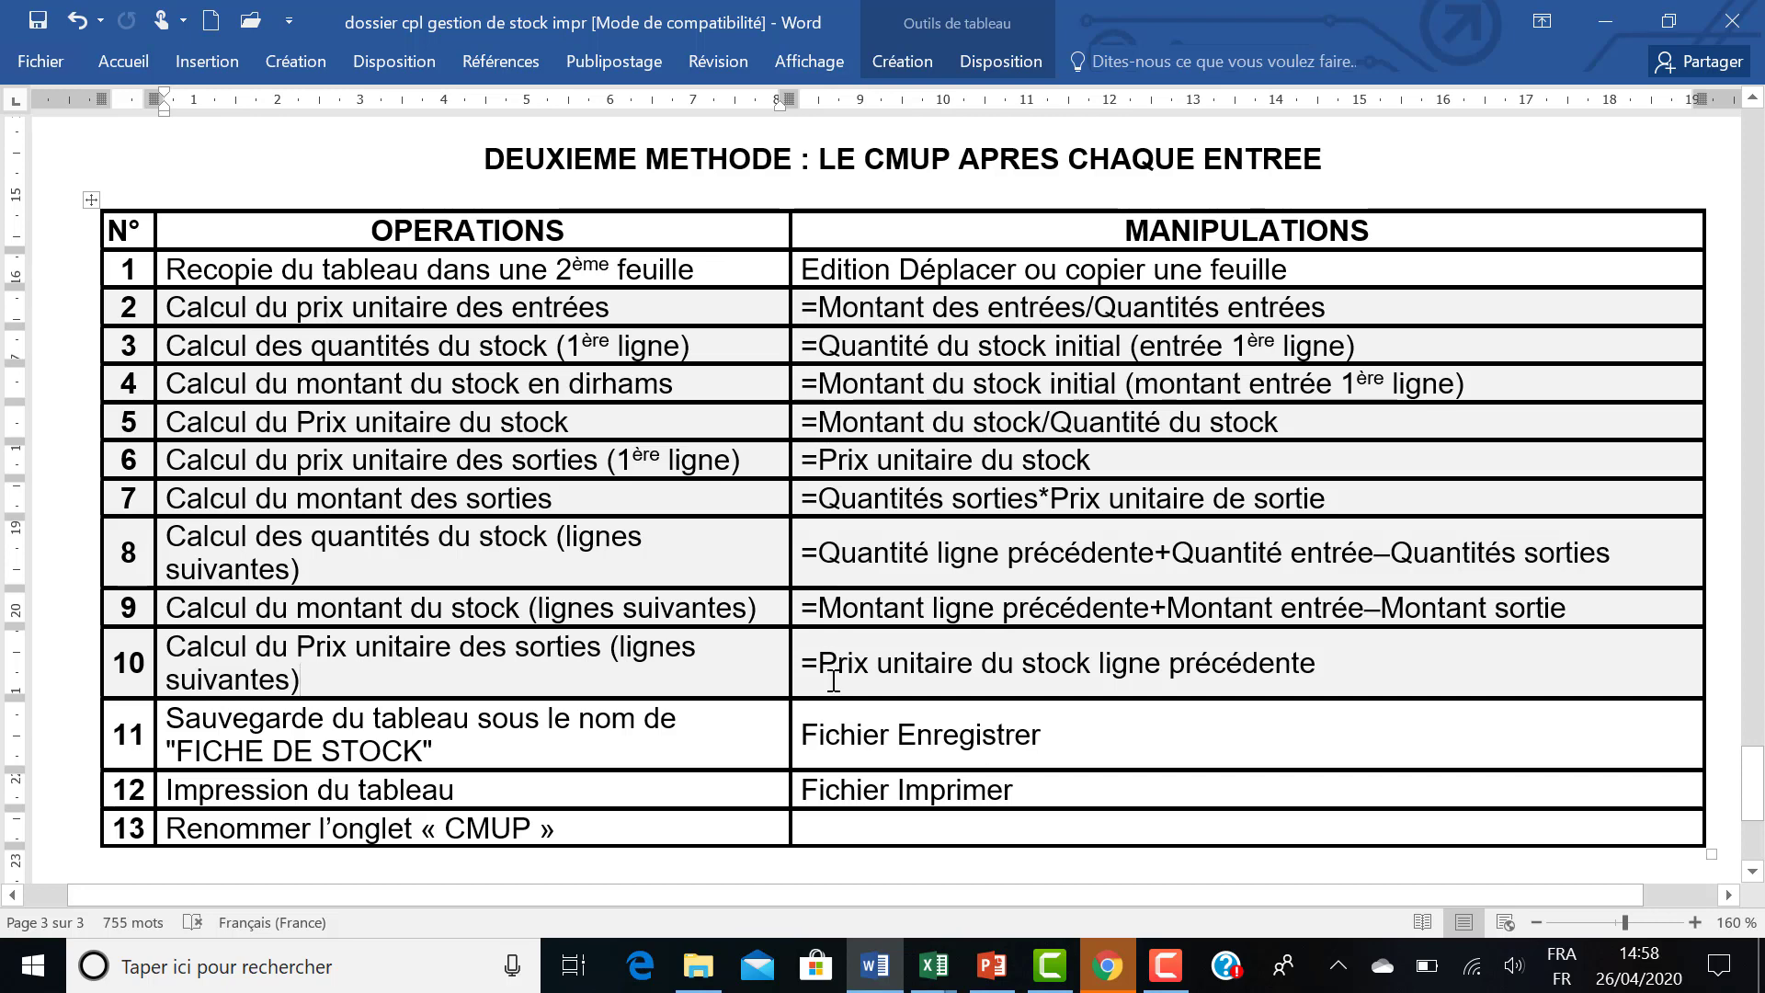
mouse_move(927, 982)
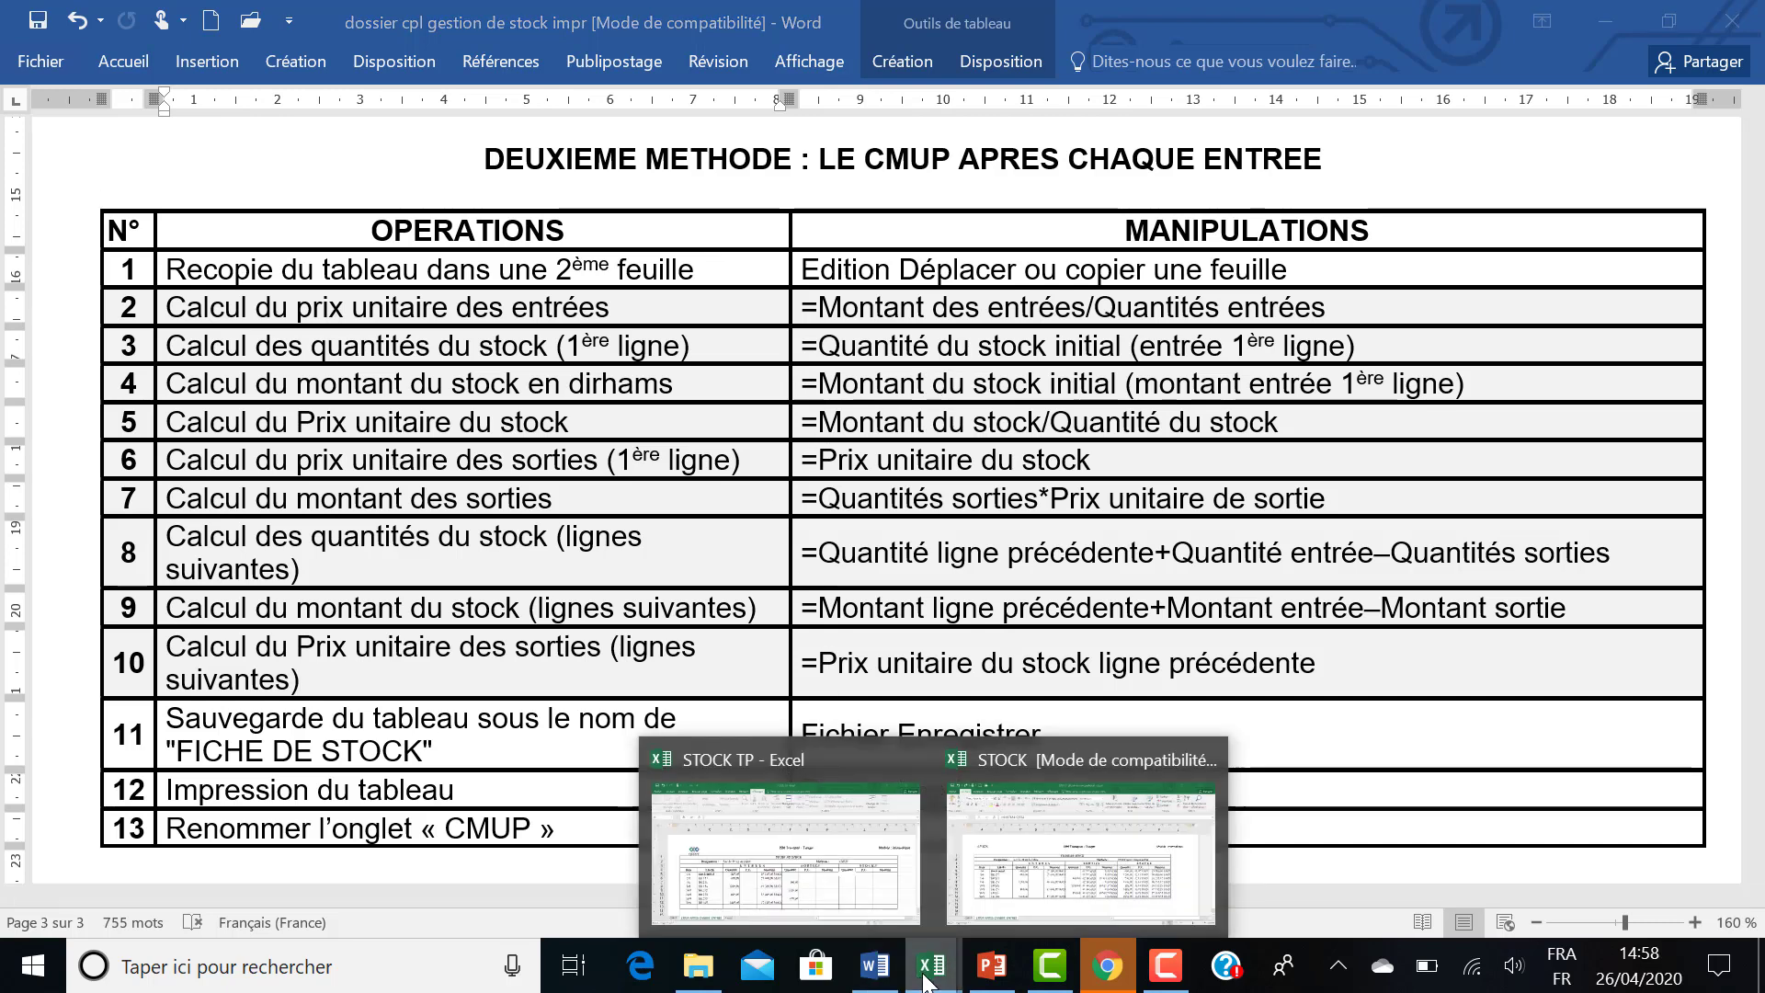
left_click(816, 893)
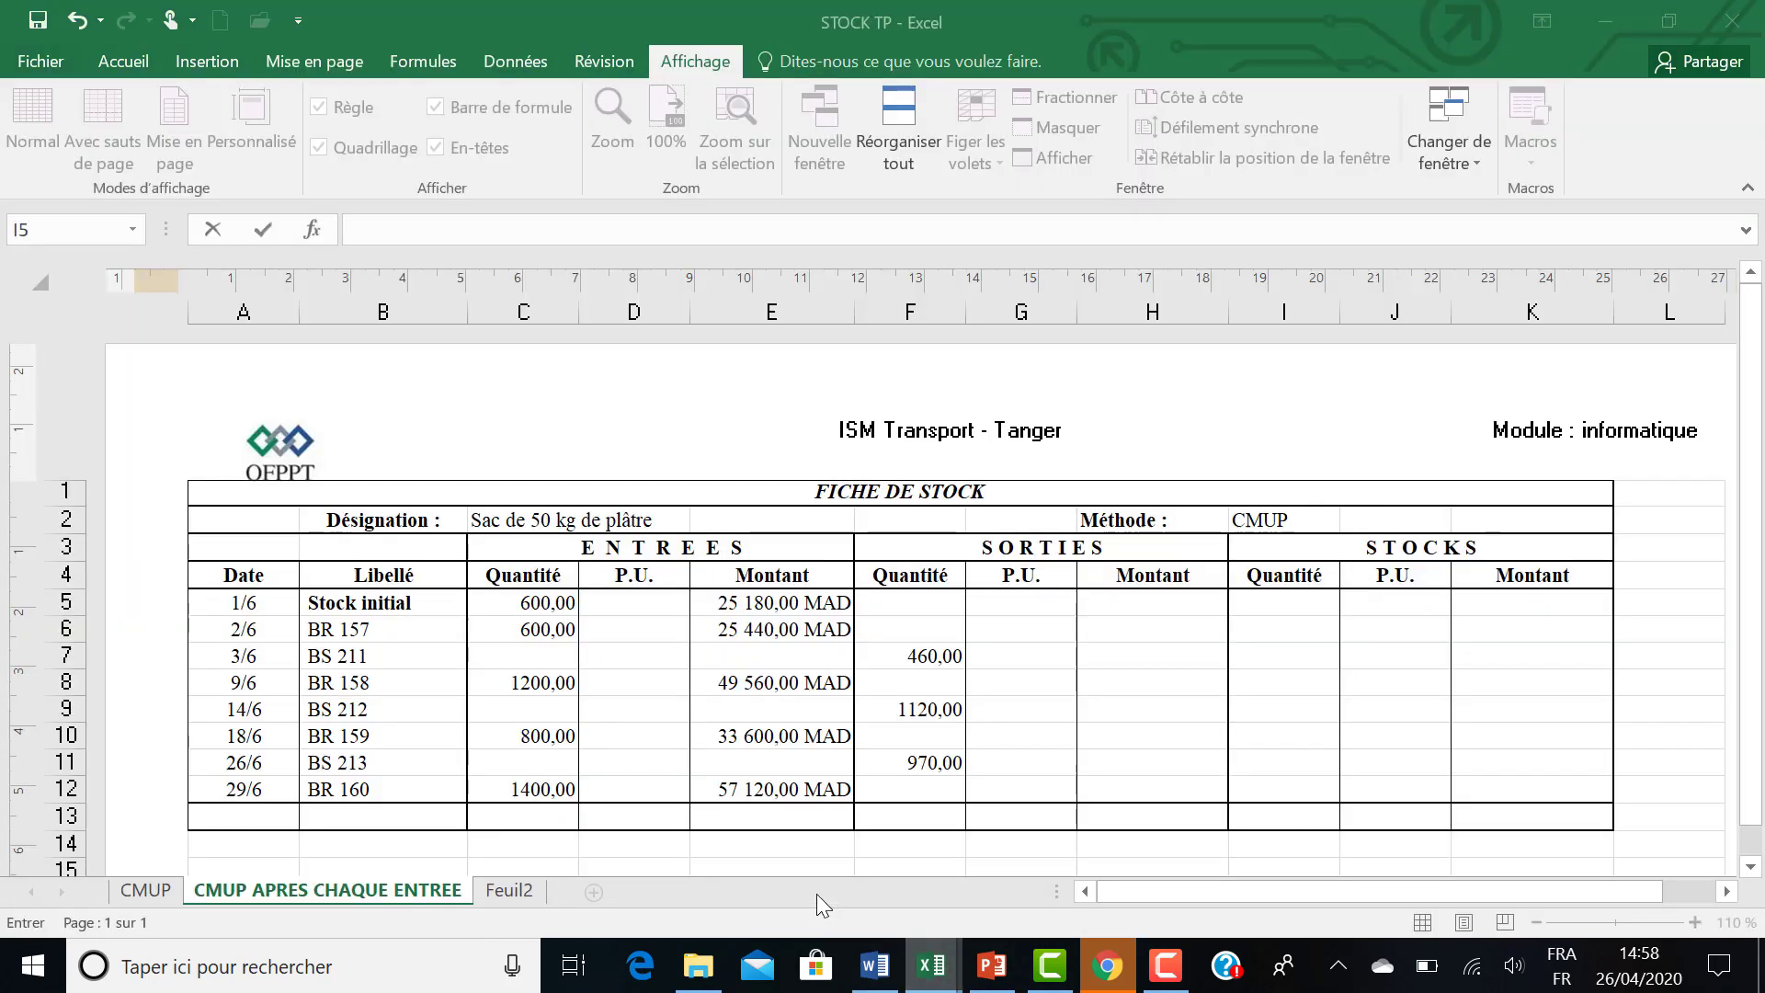
double_click(1255, 606)
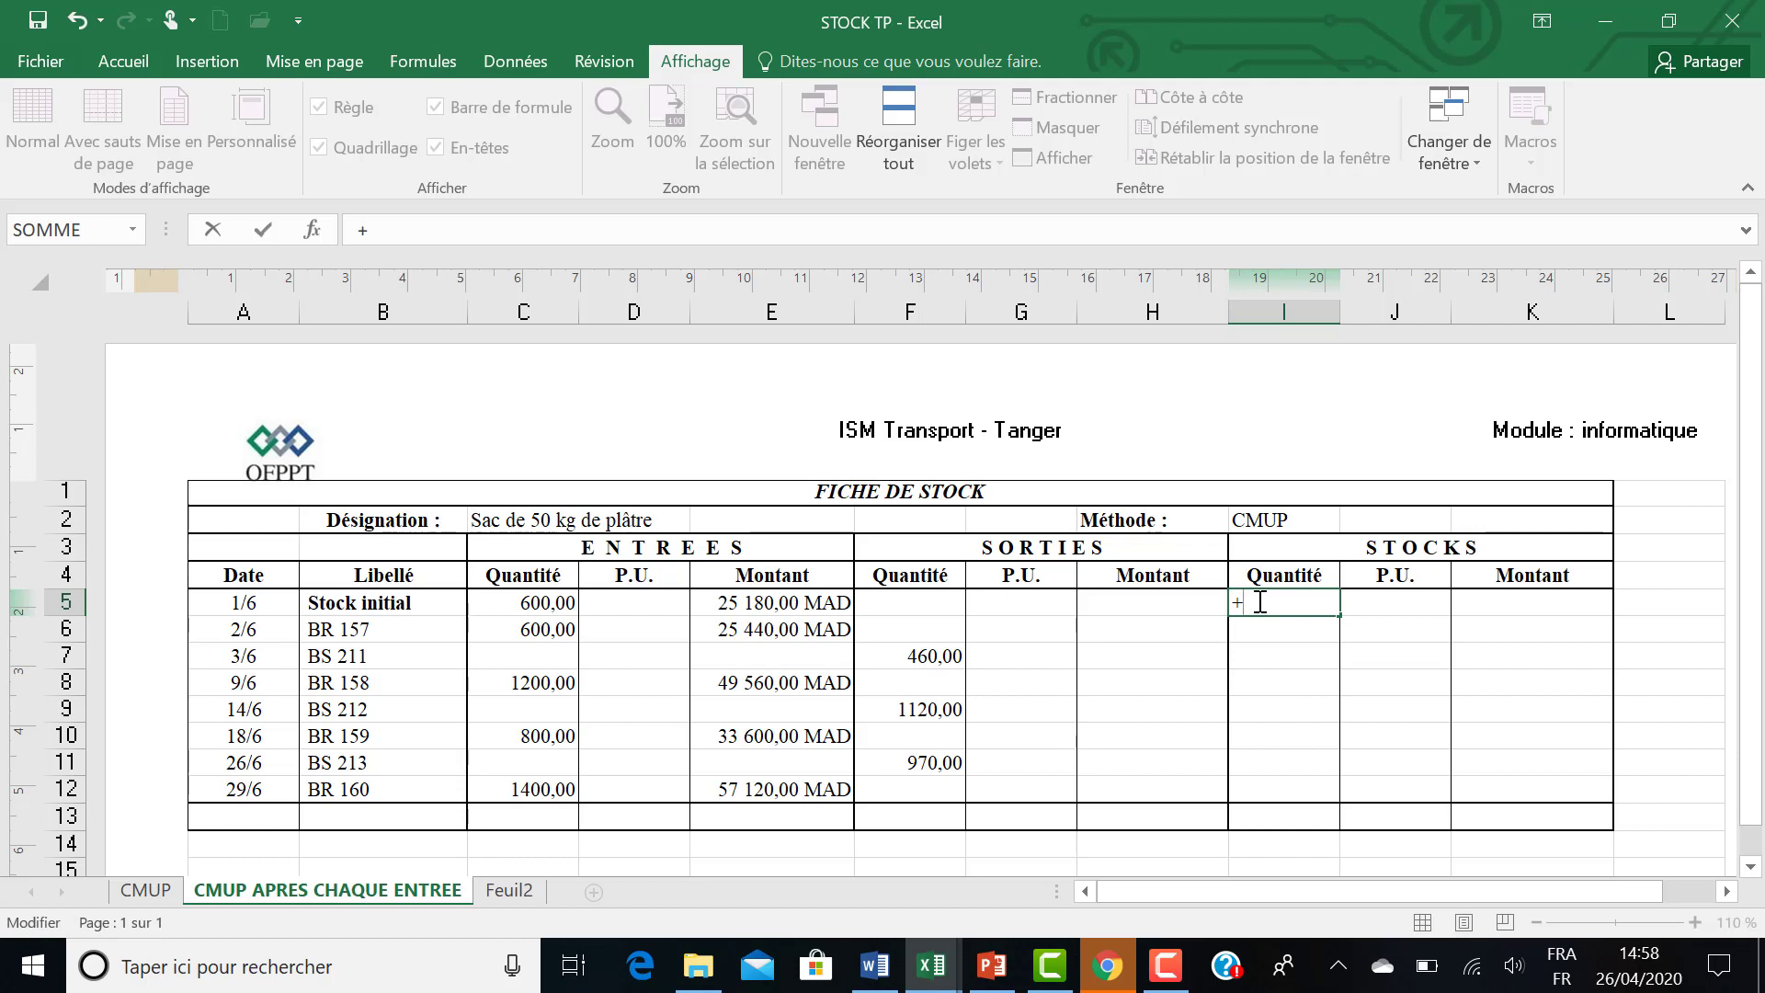
key("BackSpace")
type("=")
left_click(537, 603)
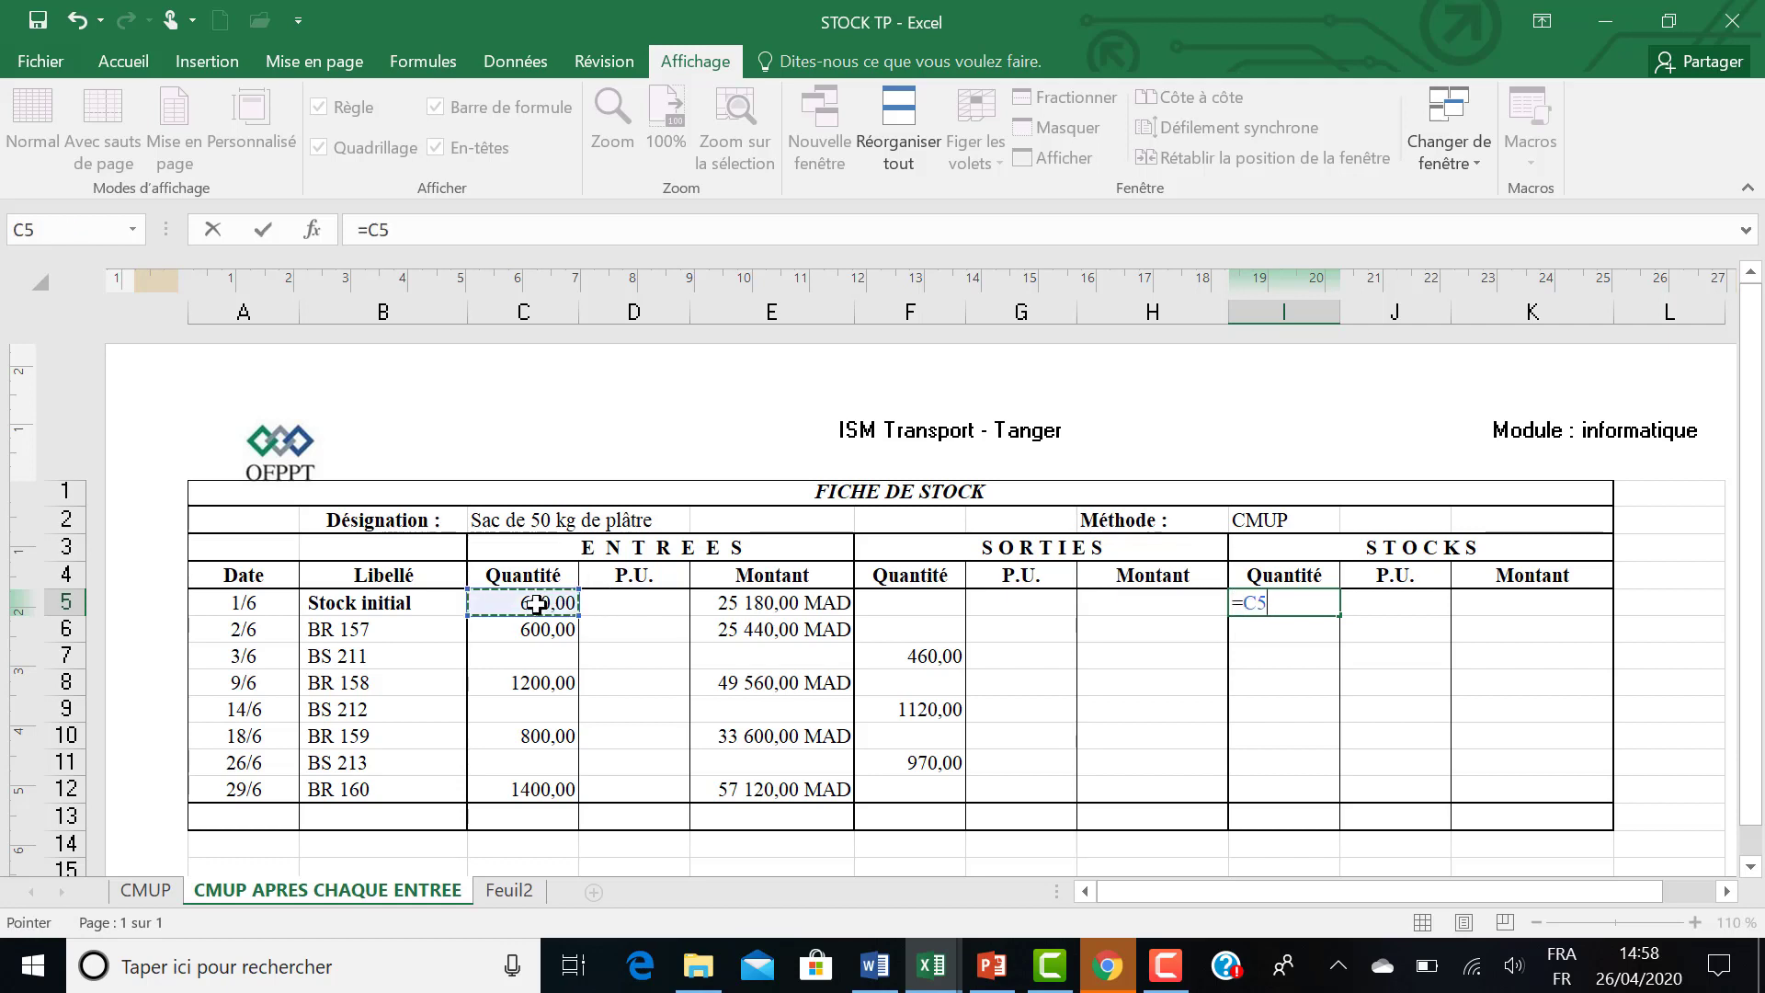
key("Return")
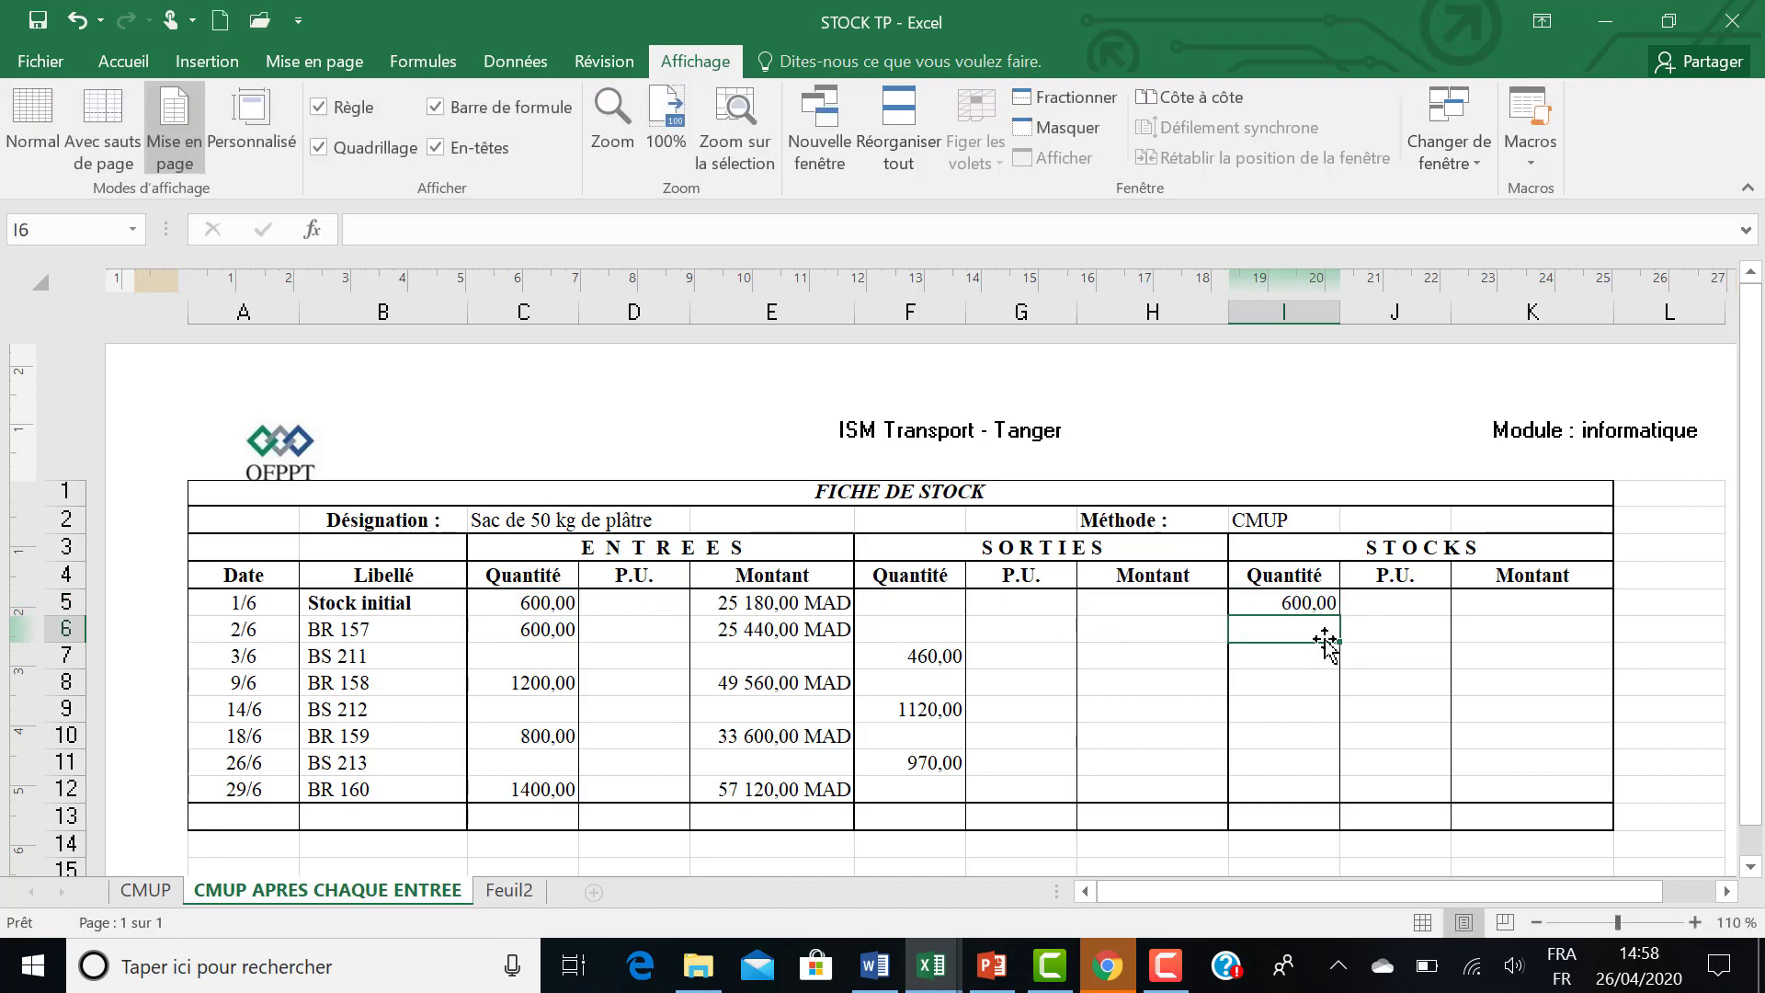
Enter the initial stock amount in K5 with the formula =E5.
left_click(1516, 601)
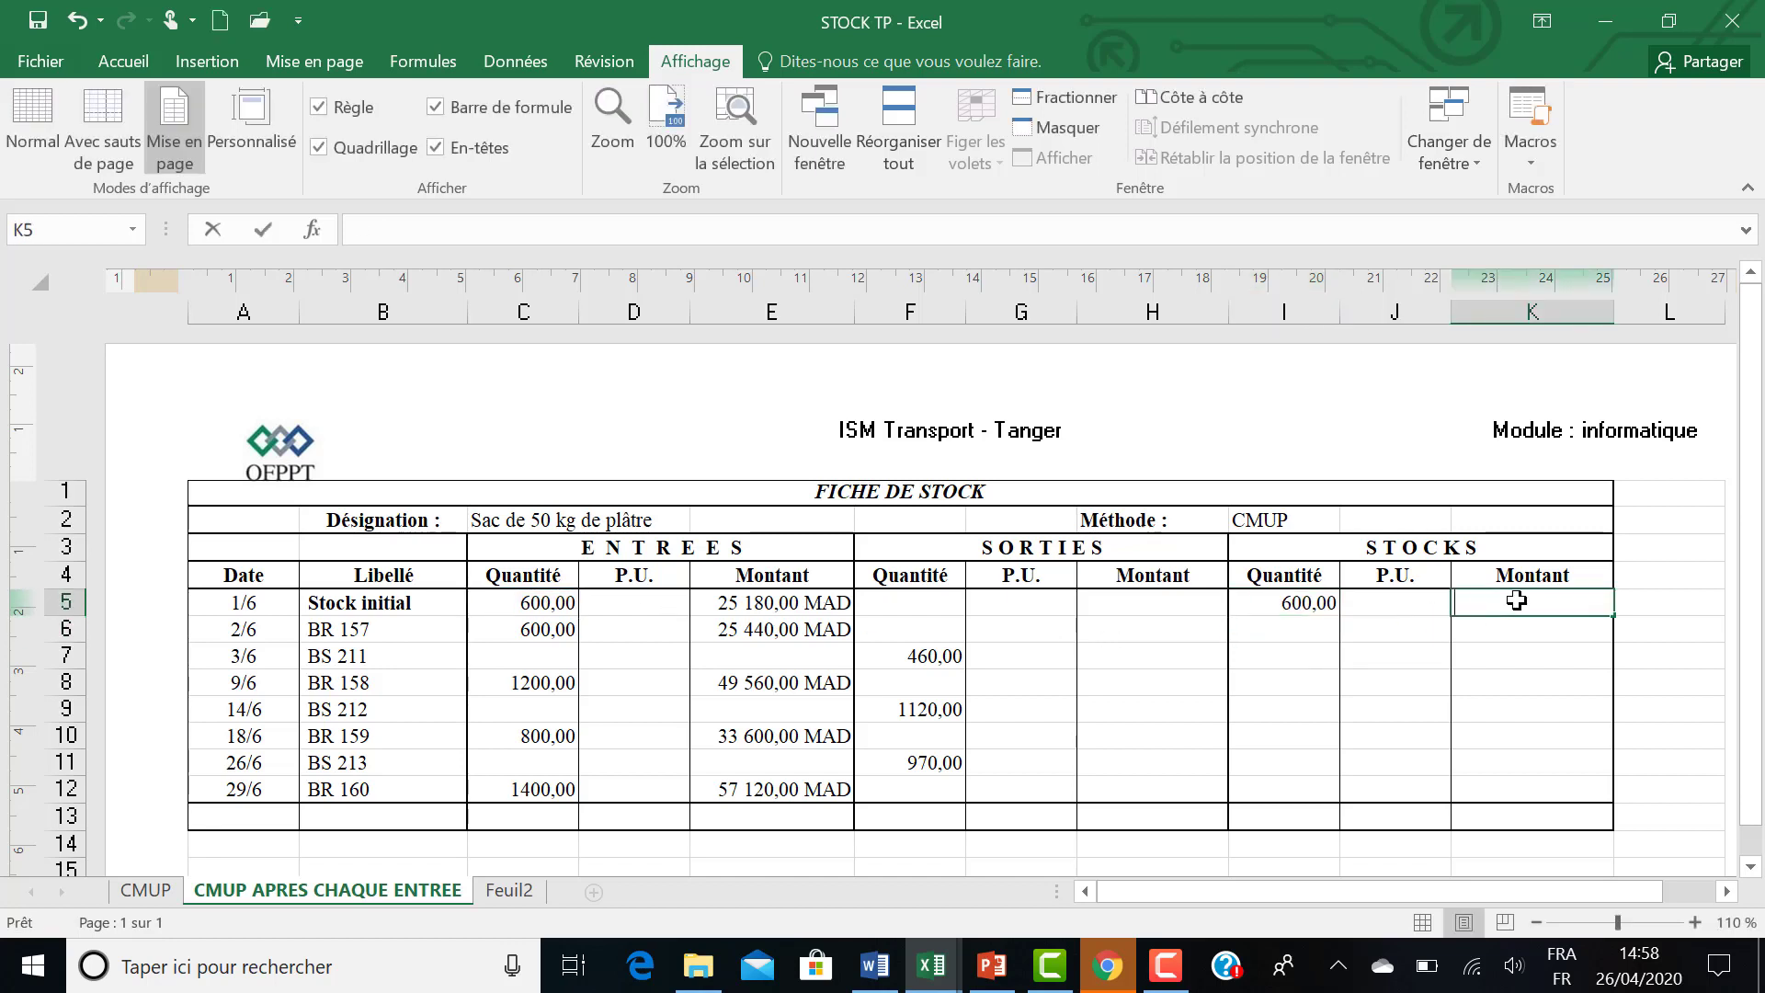
type("=")
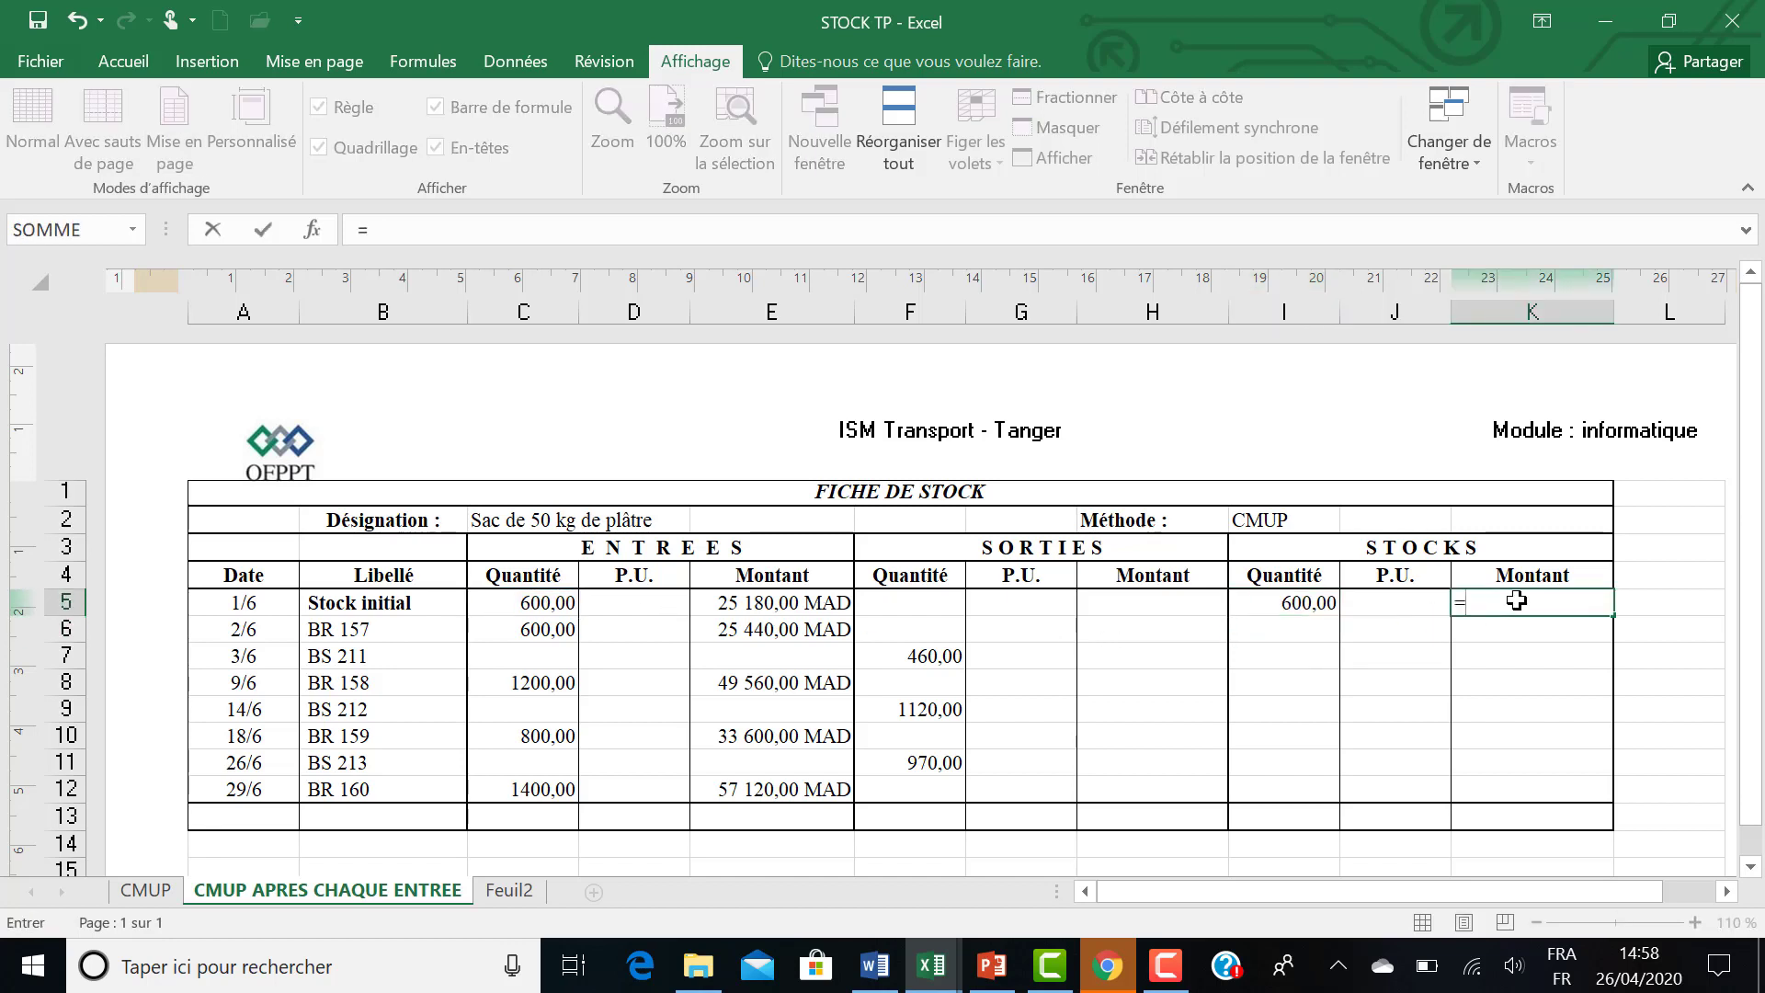
left_click(721, 604)
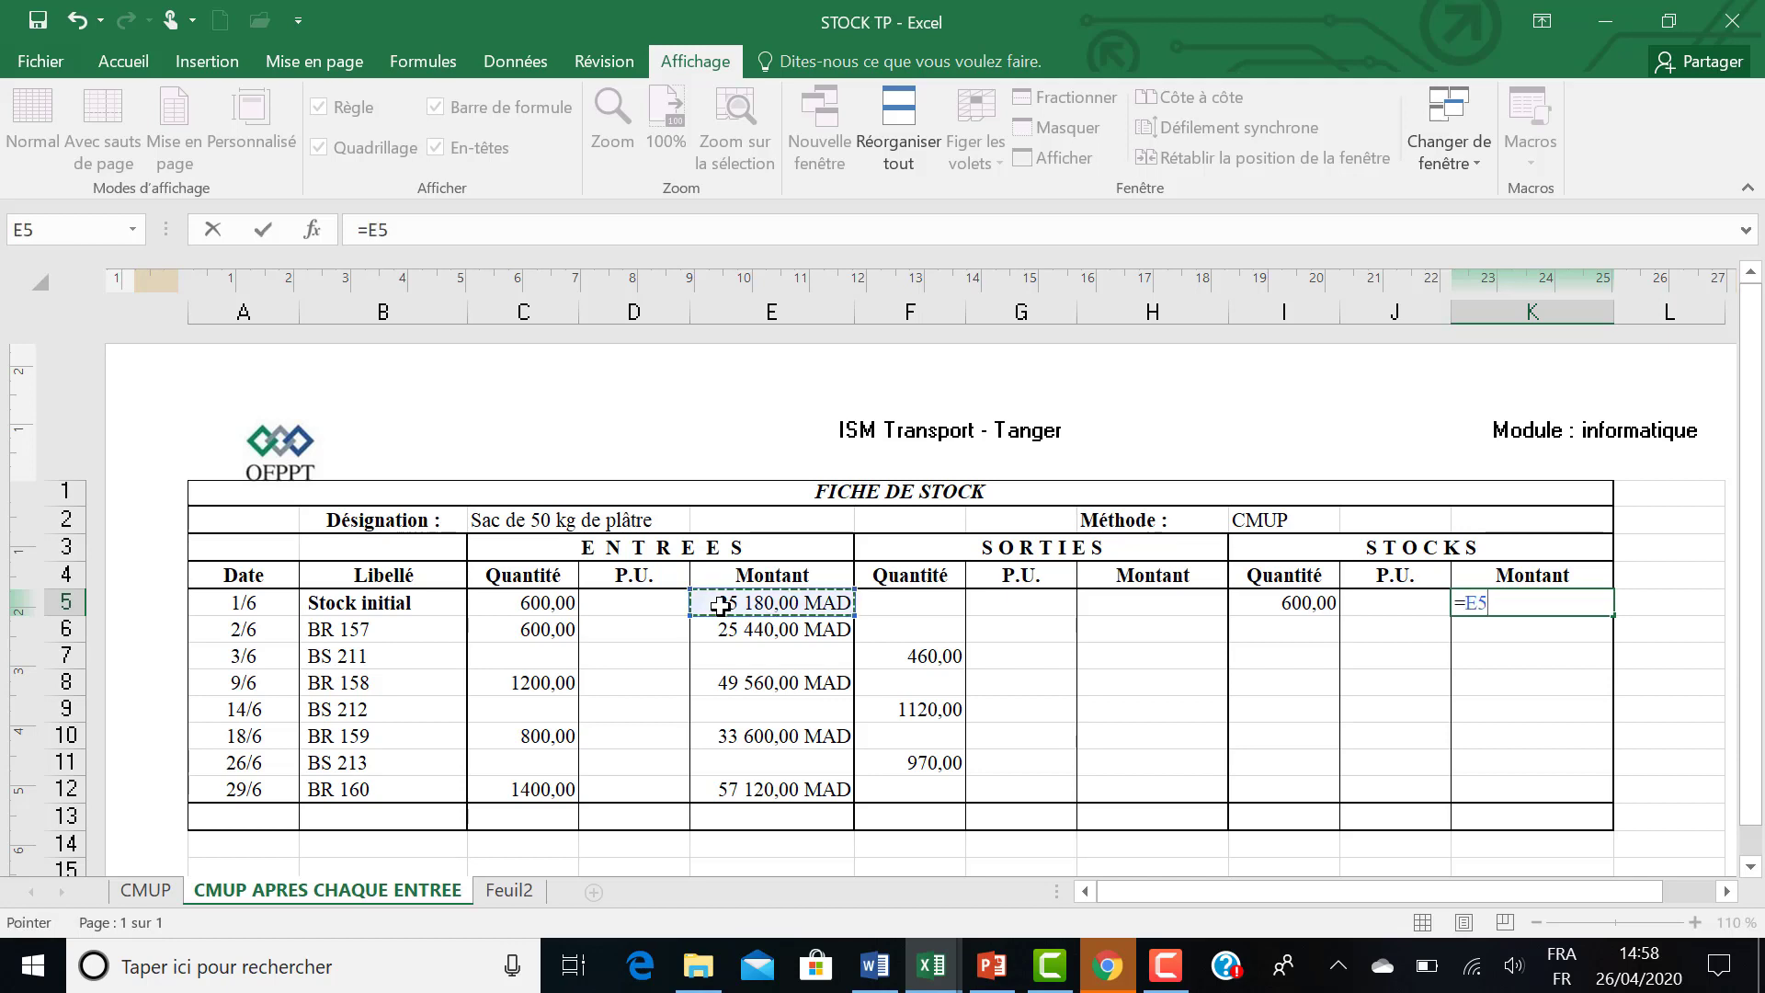
key("Return")
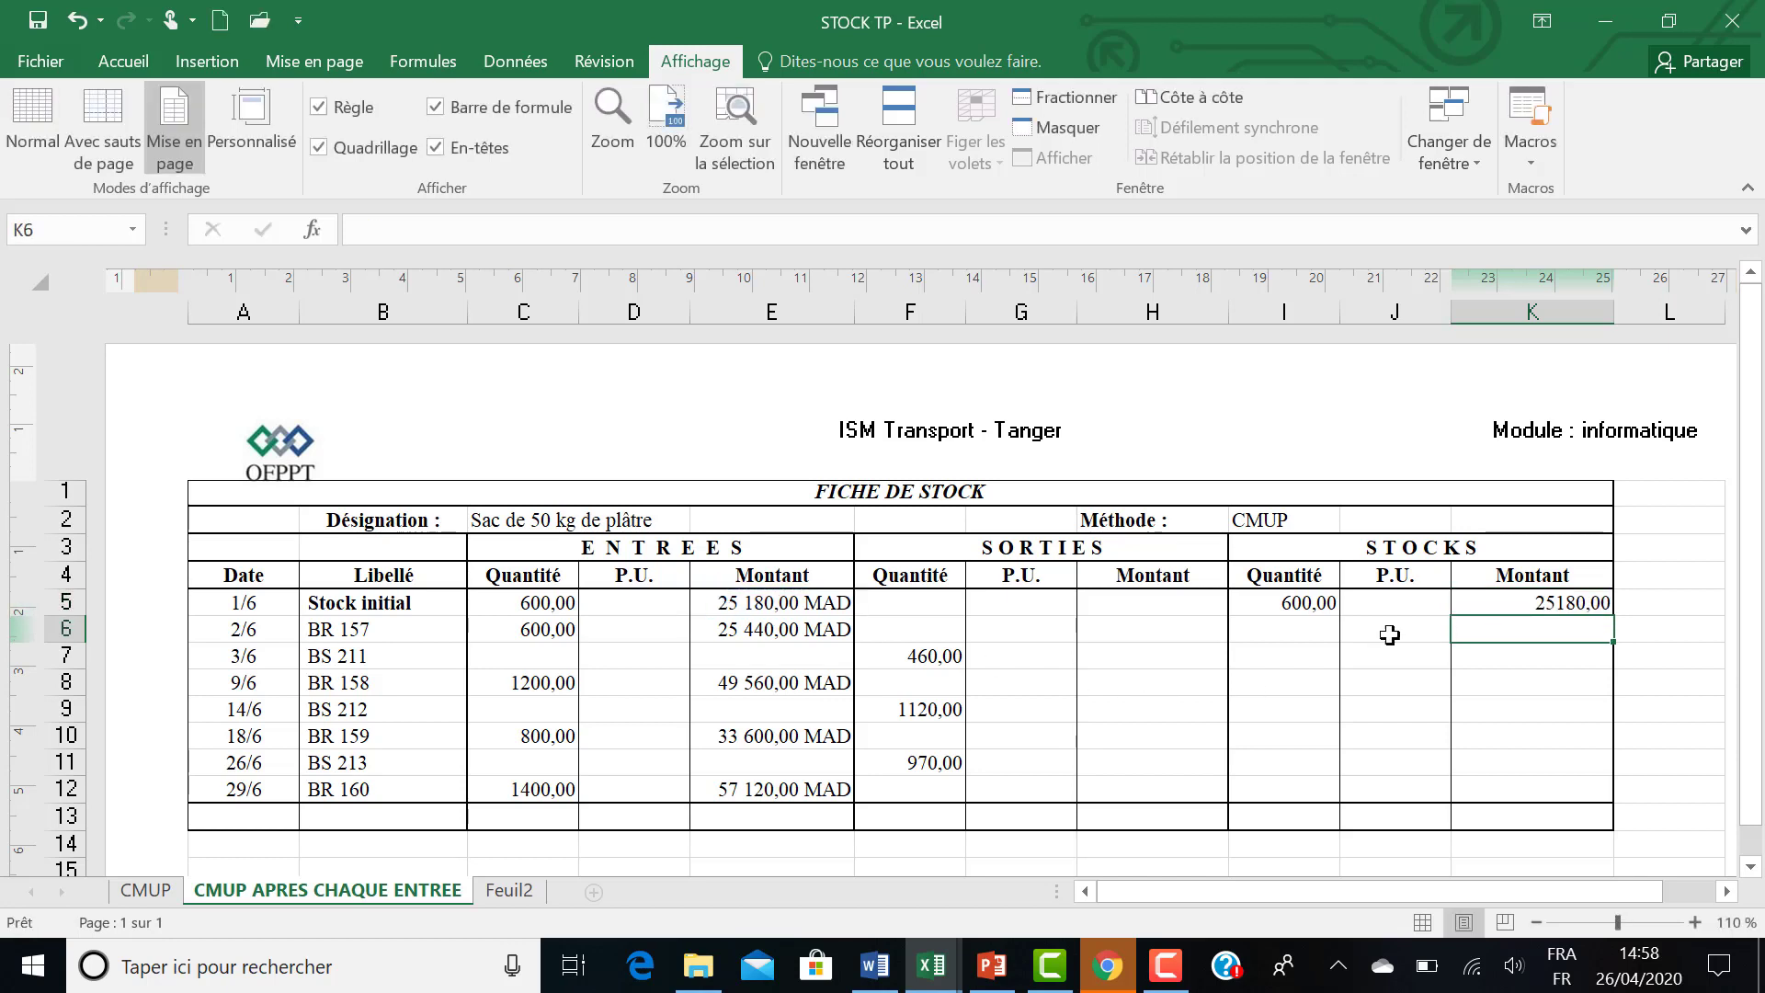
Calculate the initial stock unit price in J5 with the formula =K5/I5.
left_click(1372, 605)
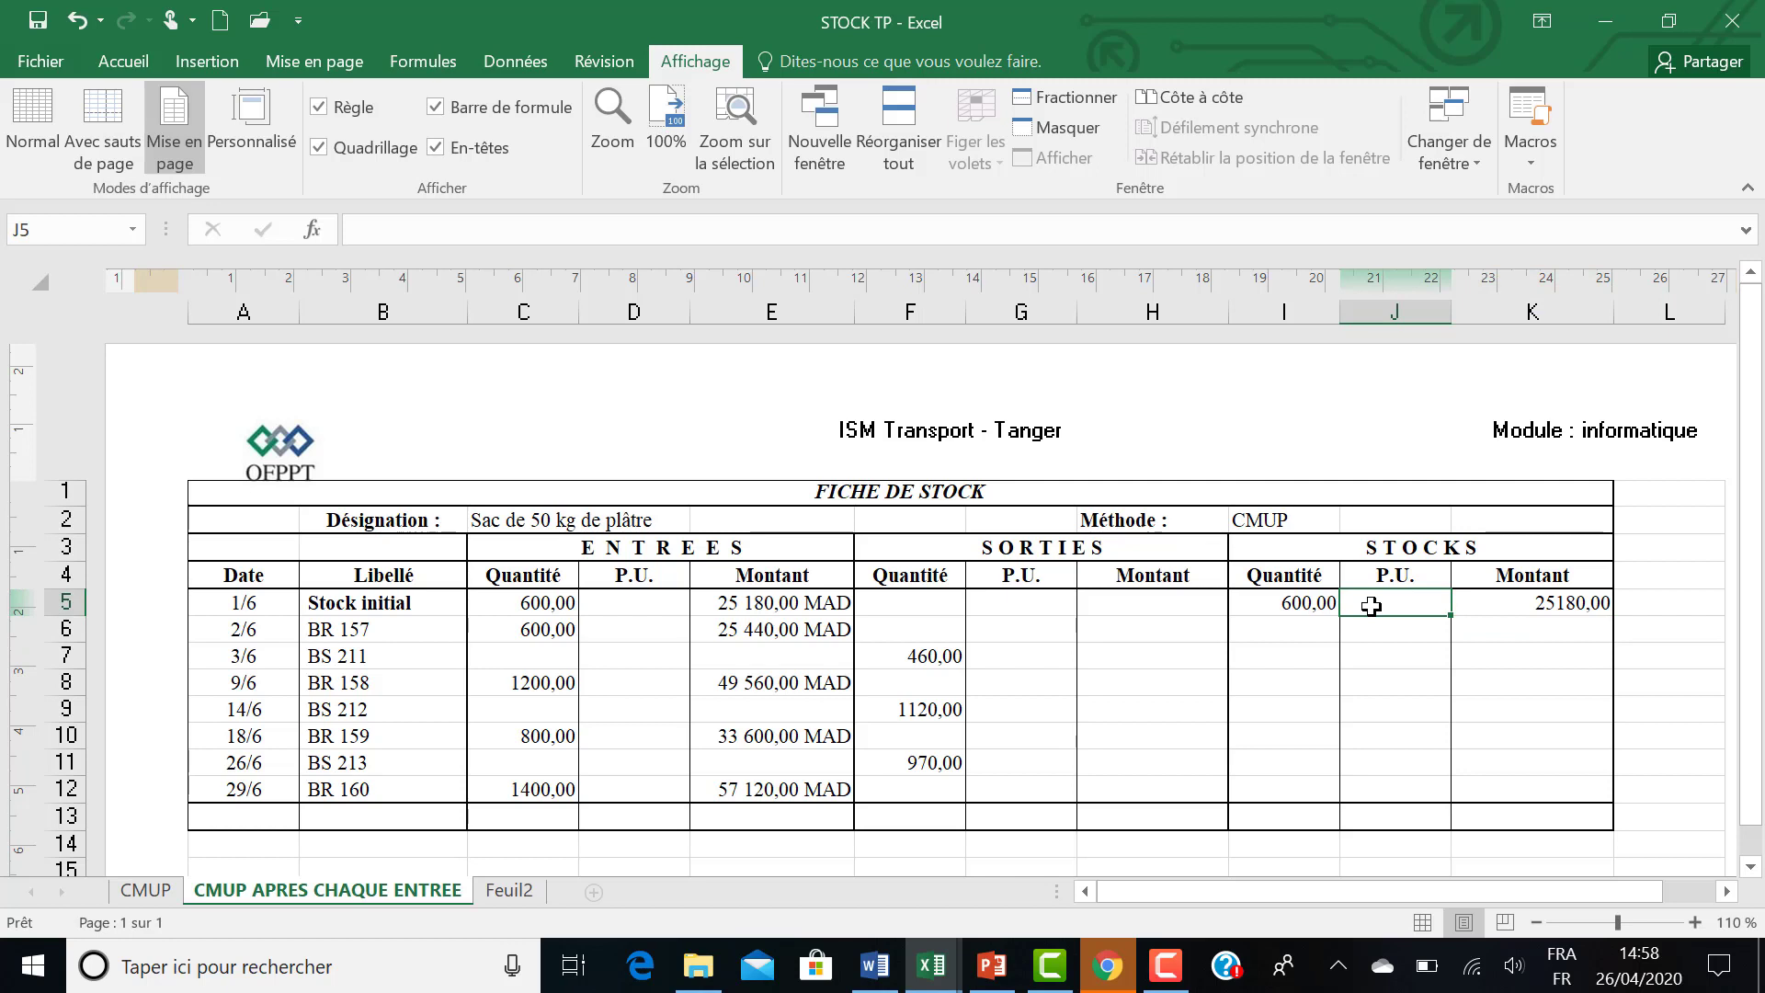
type("=")
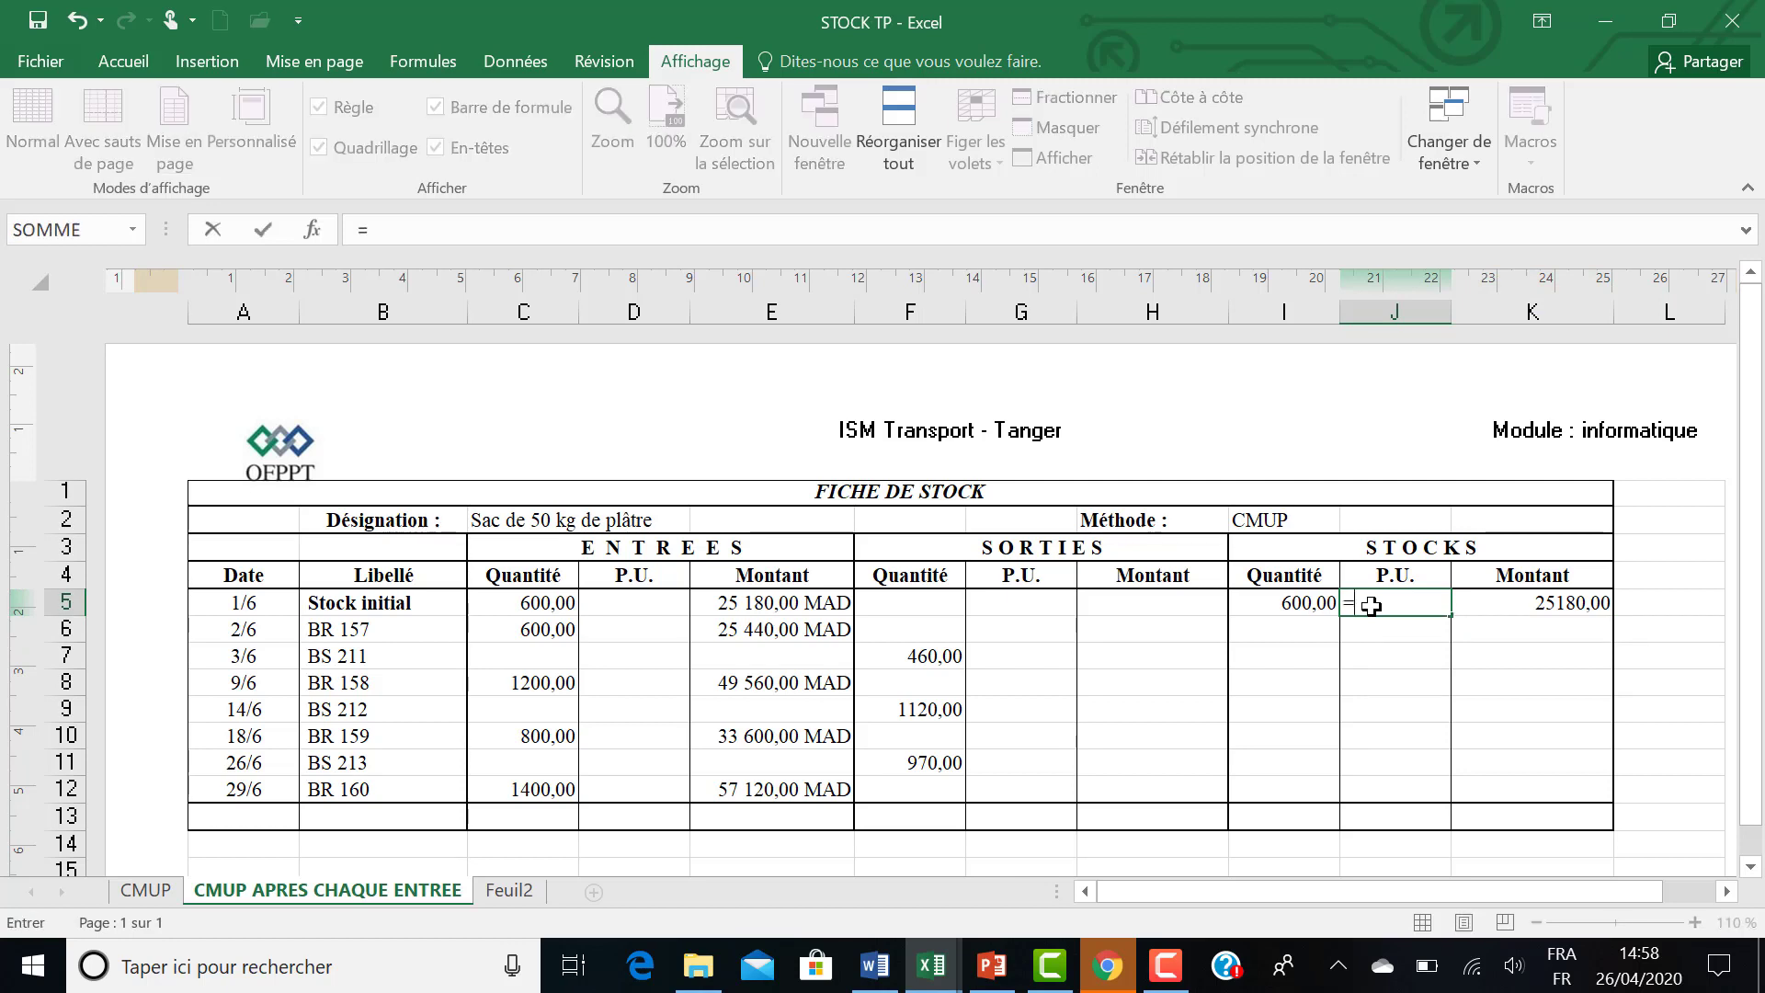
left_click(1489, 604)
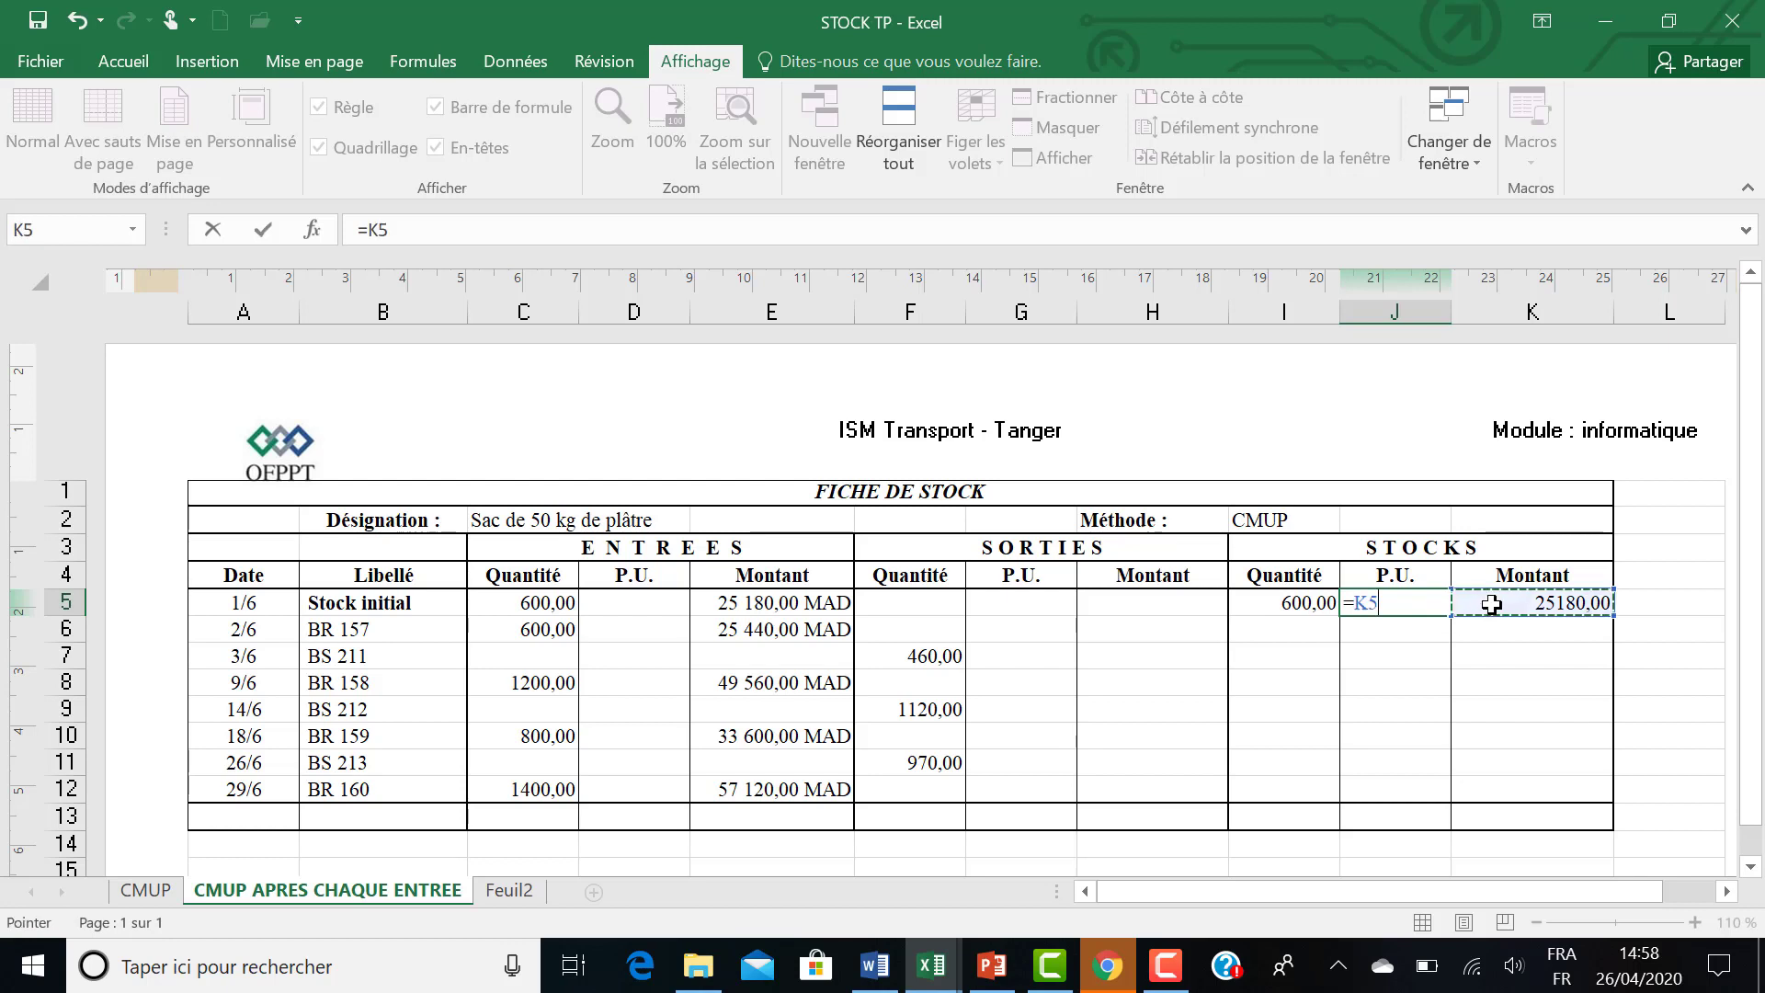
type("/")
left_click(1277, 603)
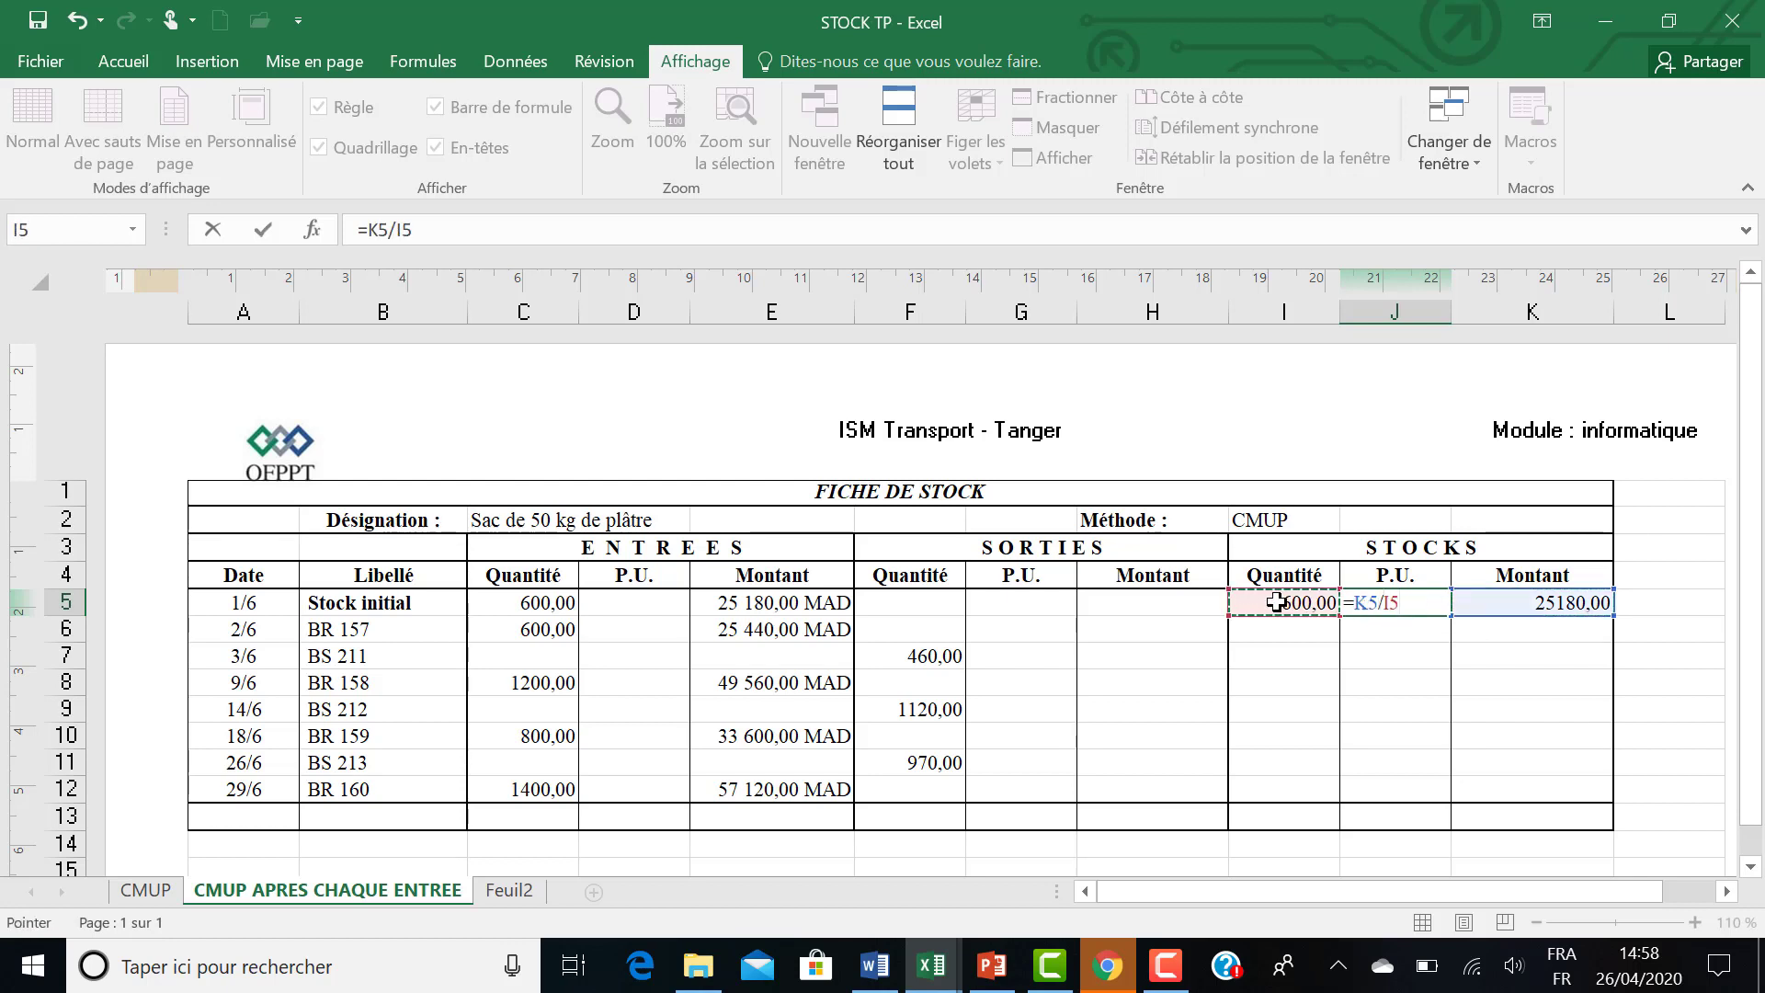
key("Return")
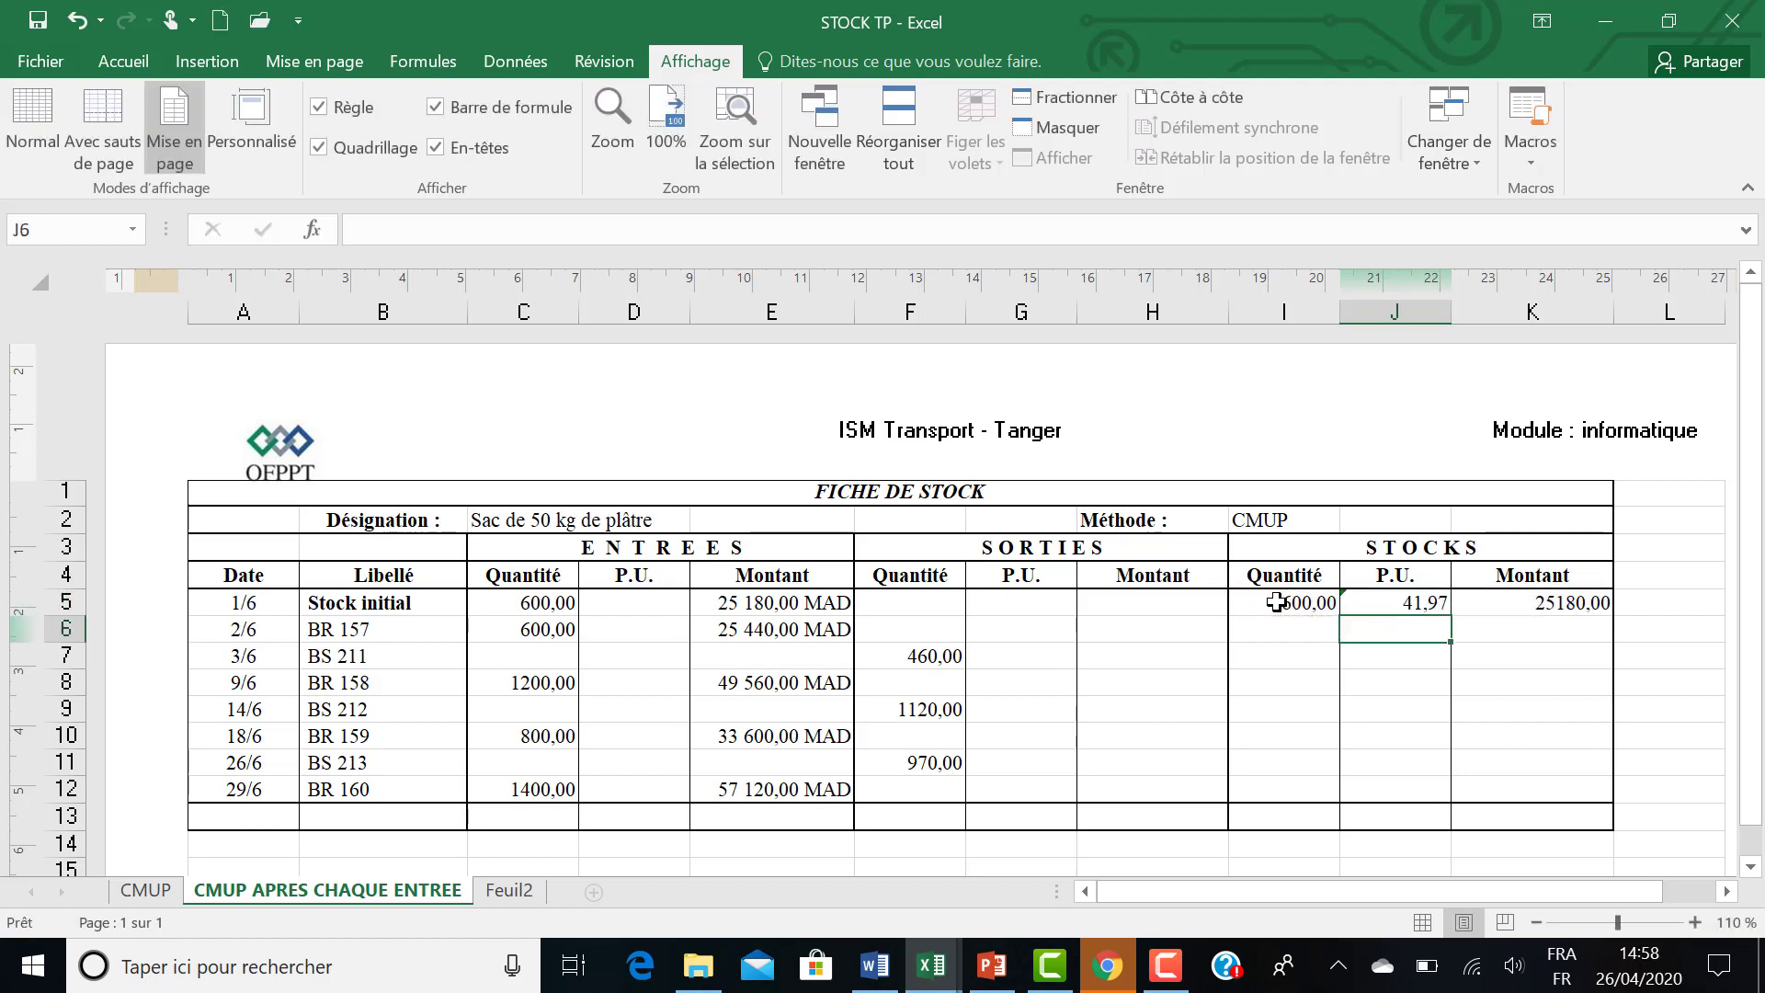
left_click(1384, 607)
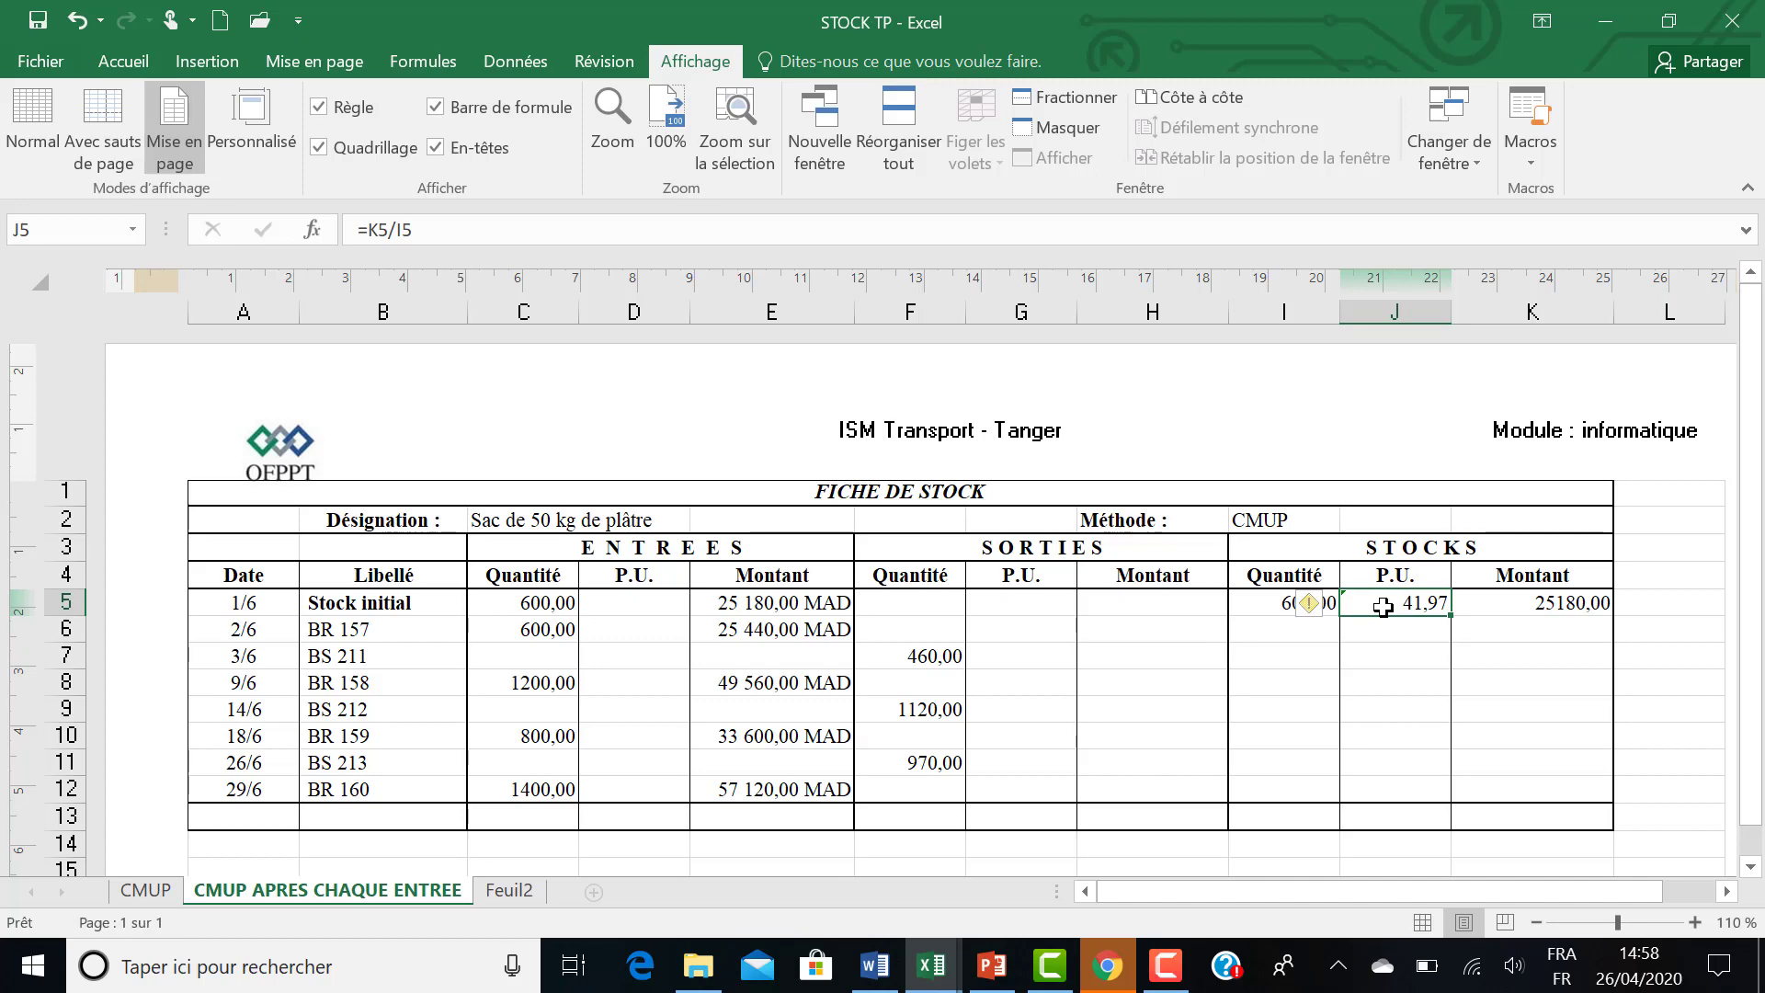
Check the outgoing unit price instruction in Word, return to STOCK TP in Excel and enter =J5 in G5.
left_click(875, 972)
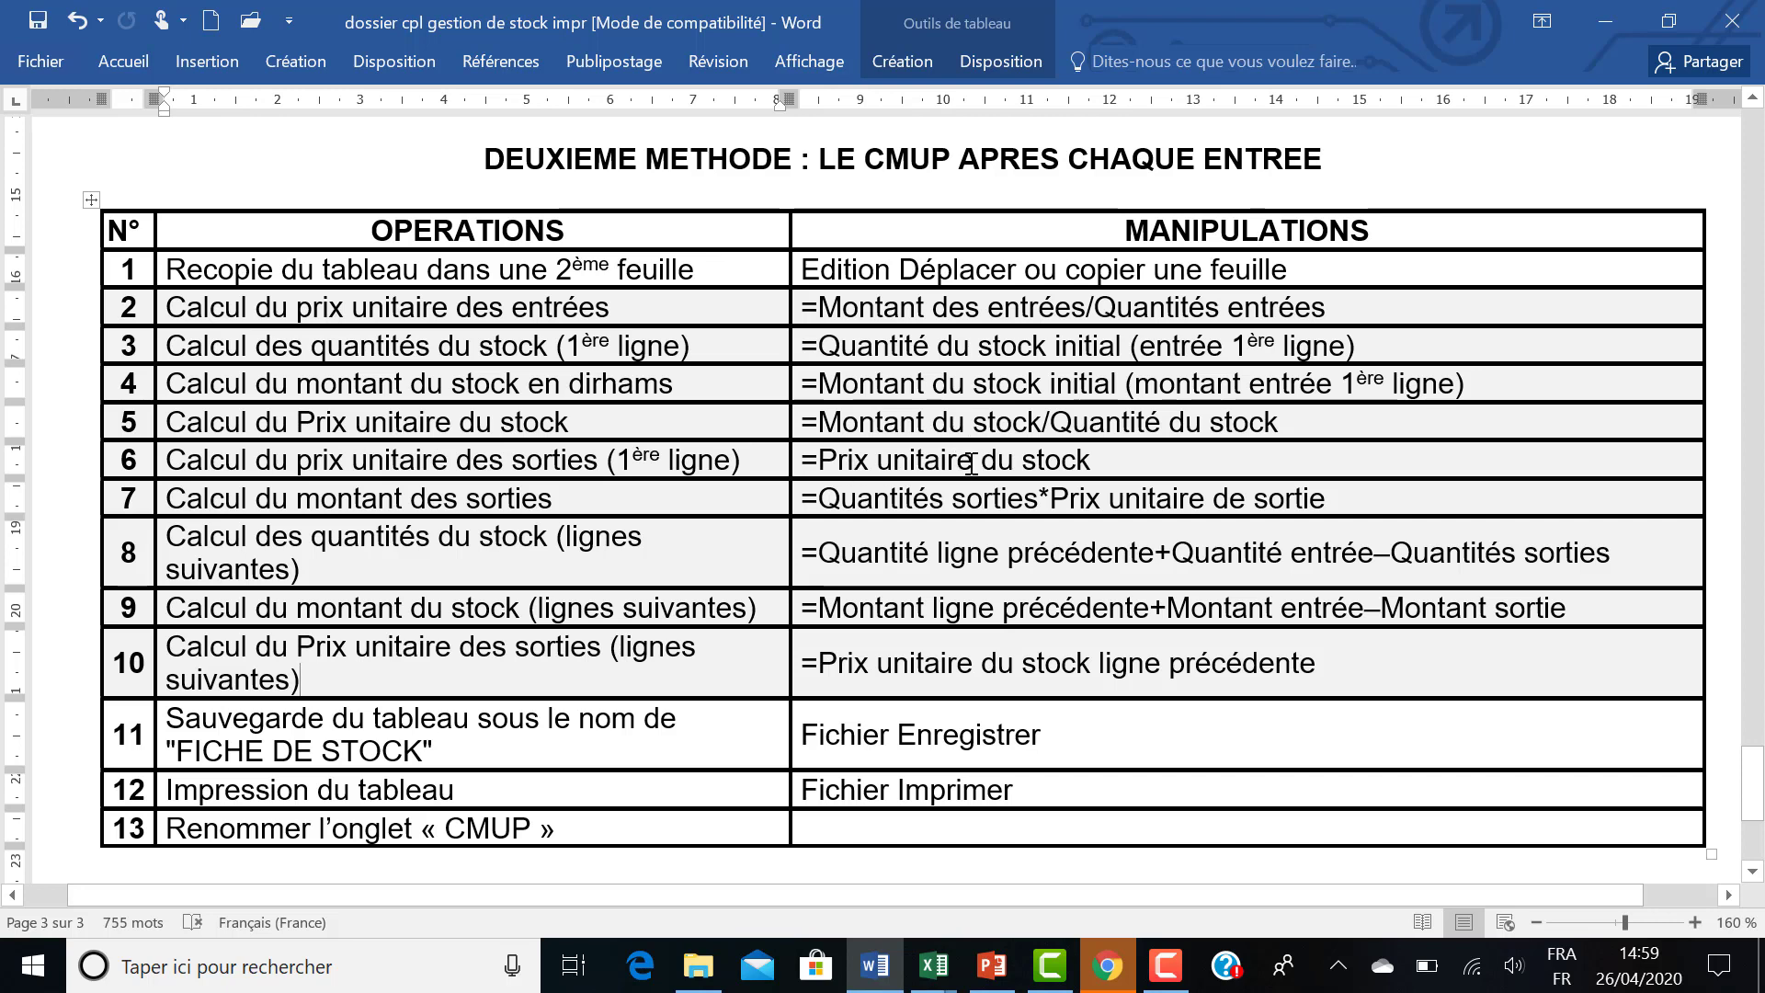
left_click(932, 965)
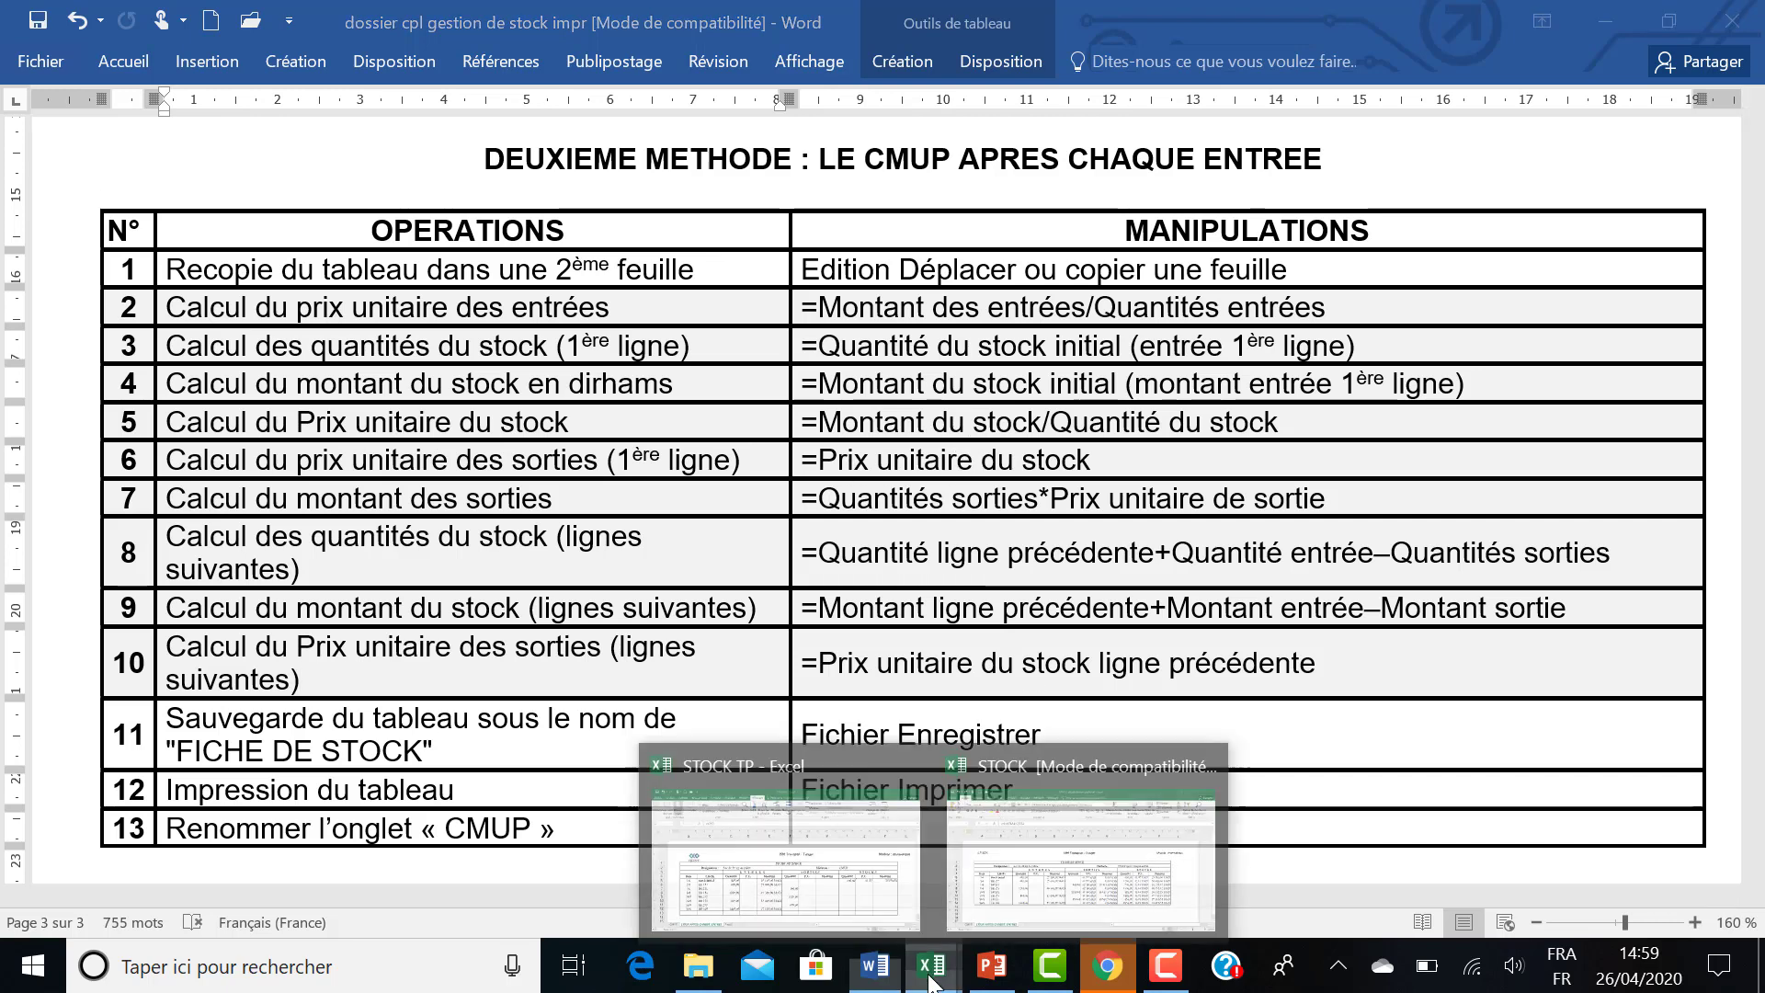
left_click(855, 870)
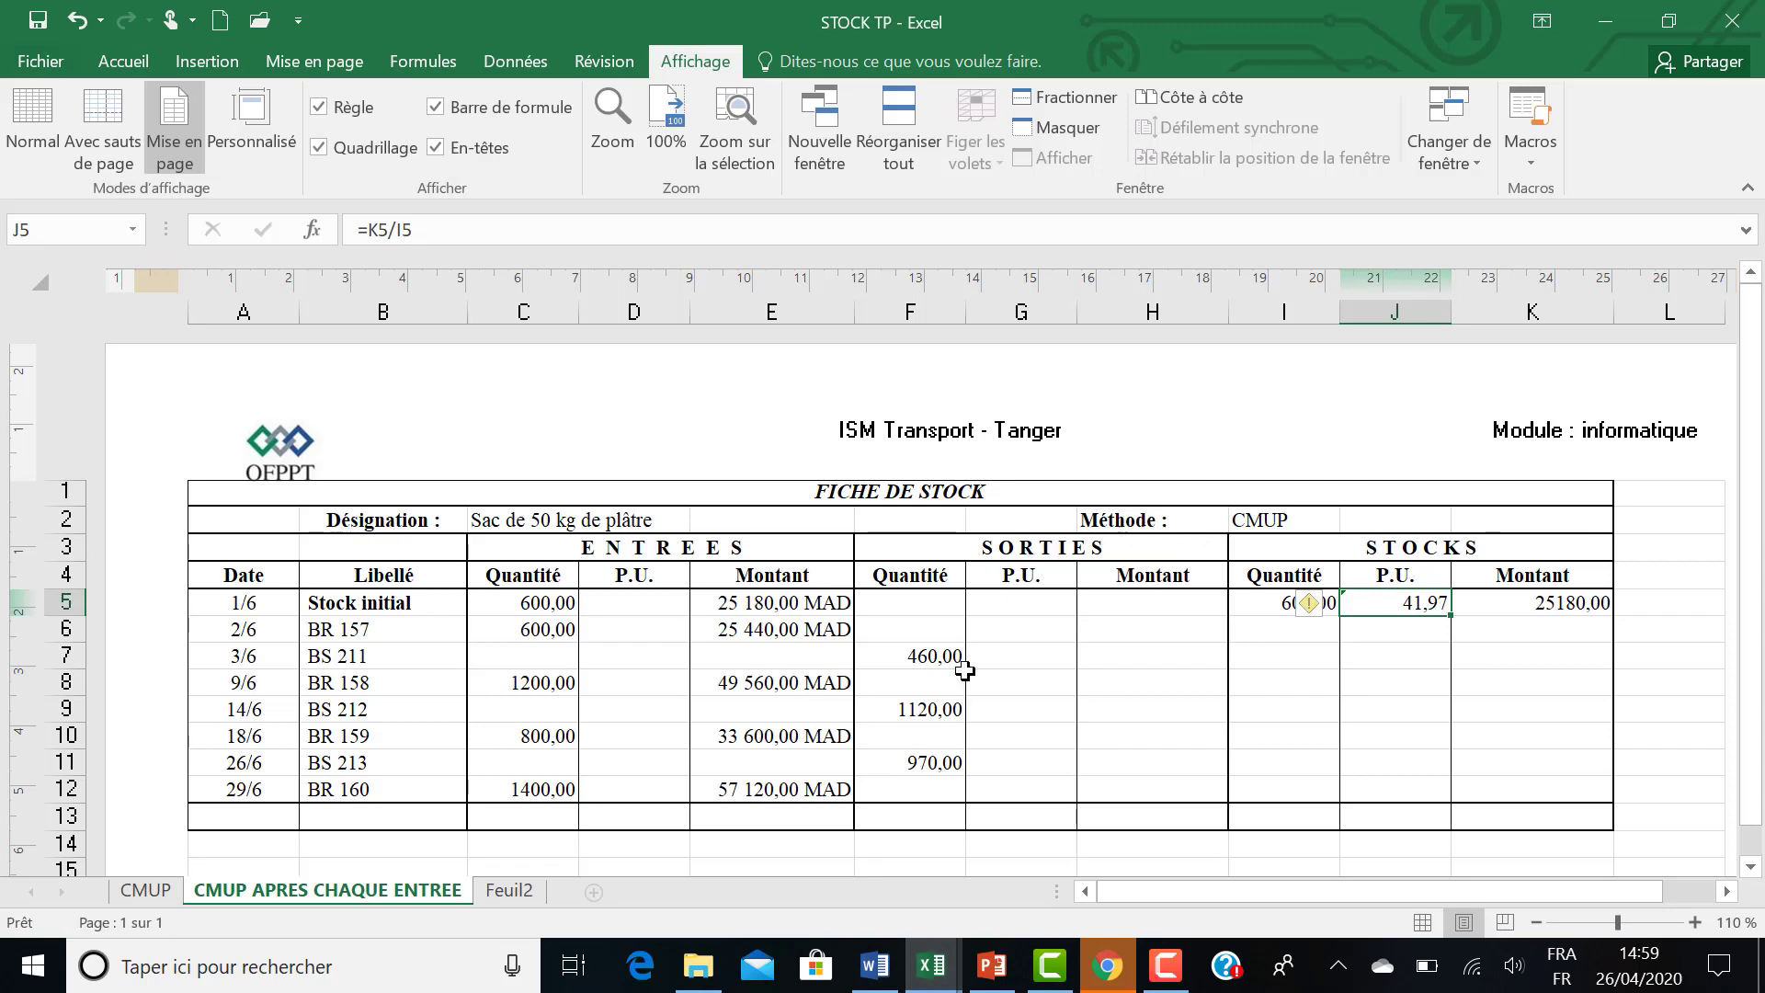
left_click(994, 606)
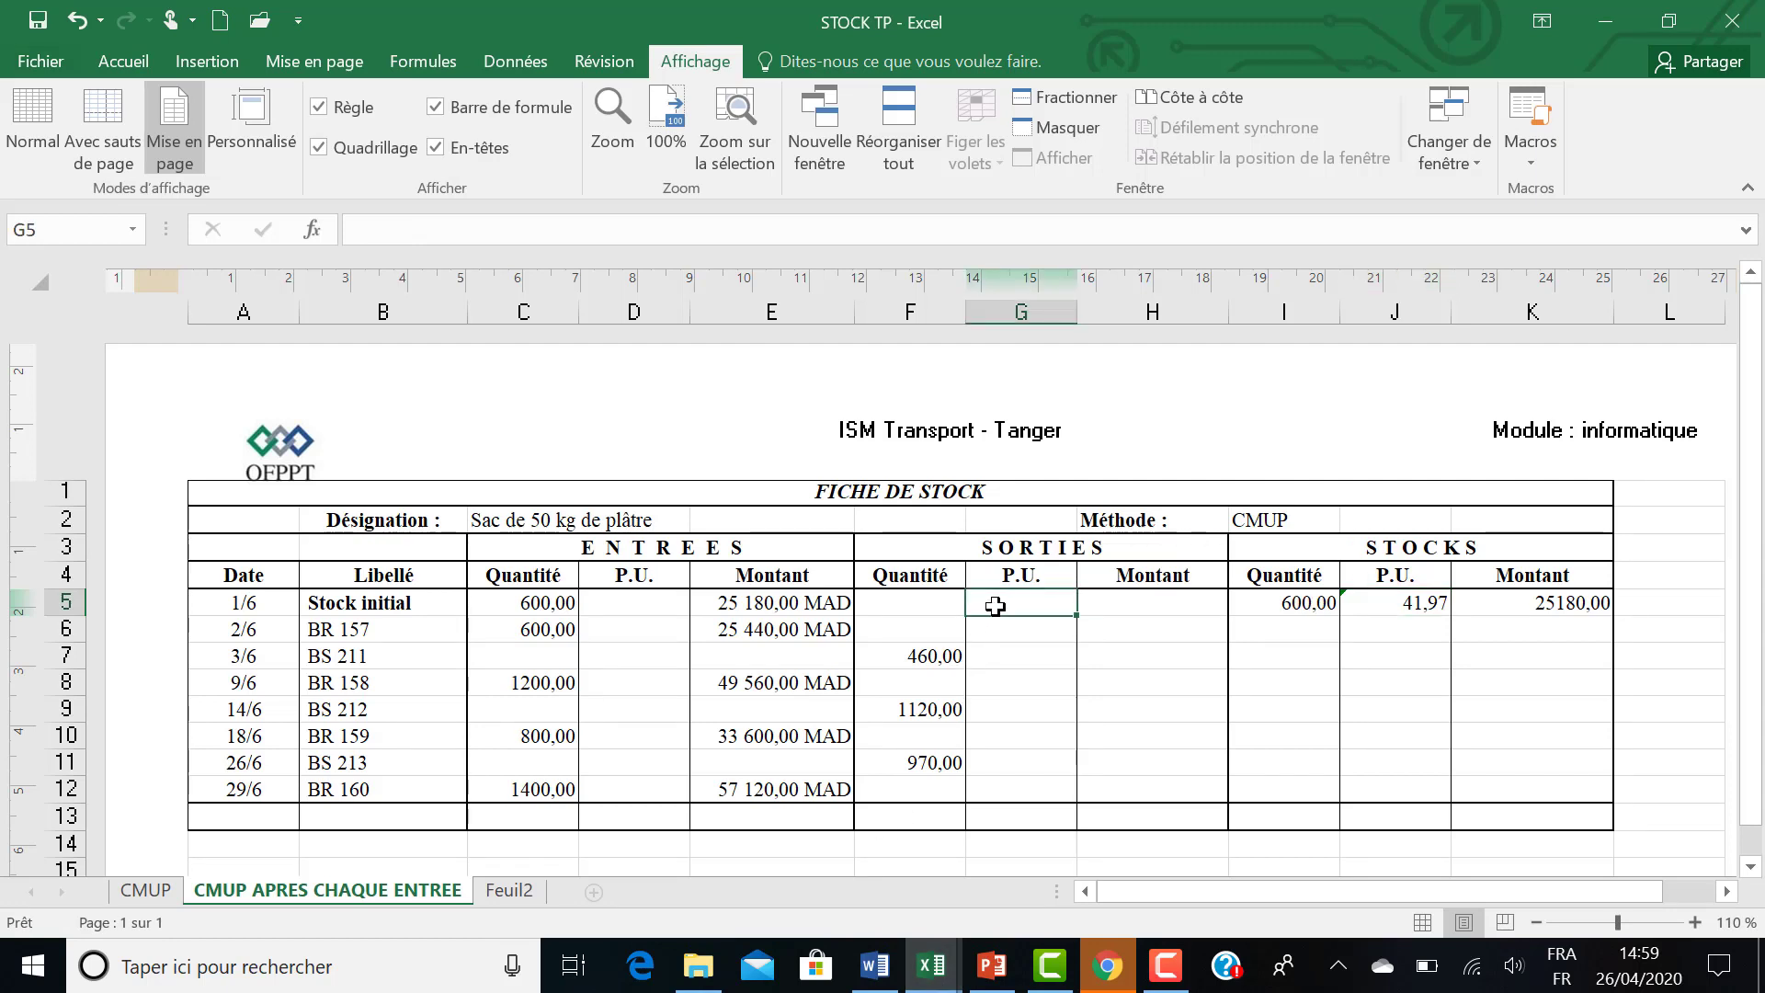
type("=")
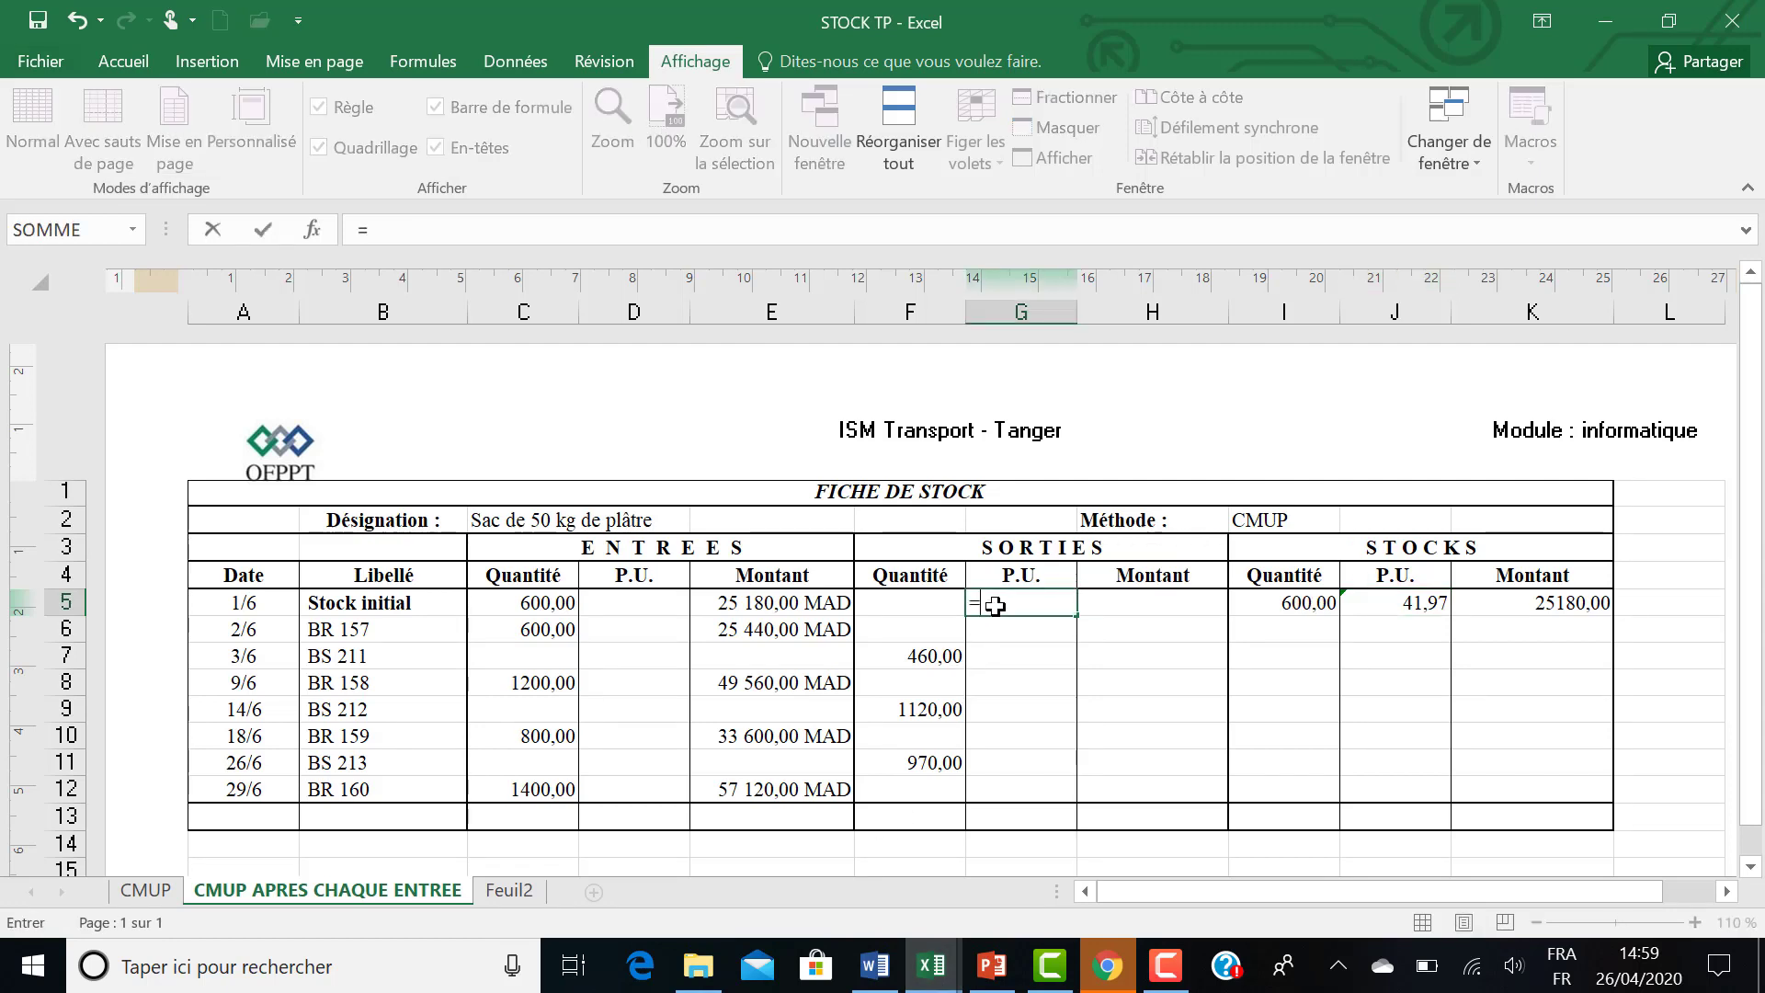
left_click(1417, 604)
key("Return")
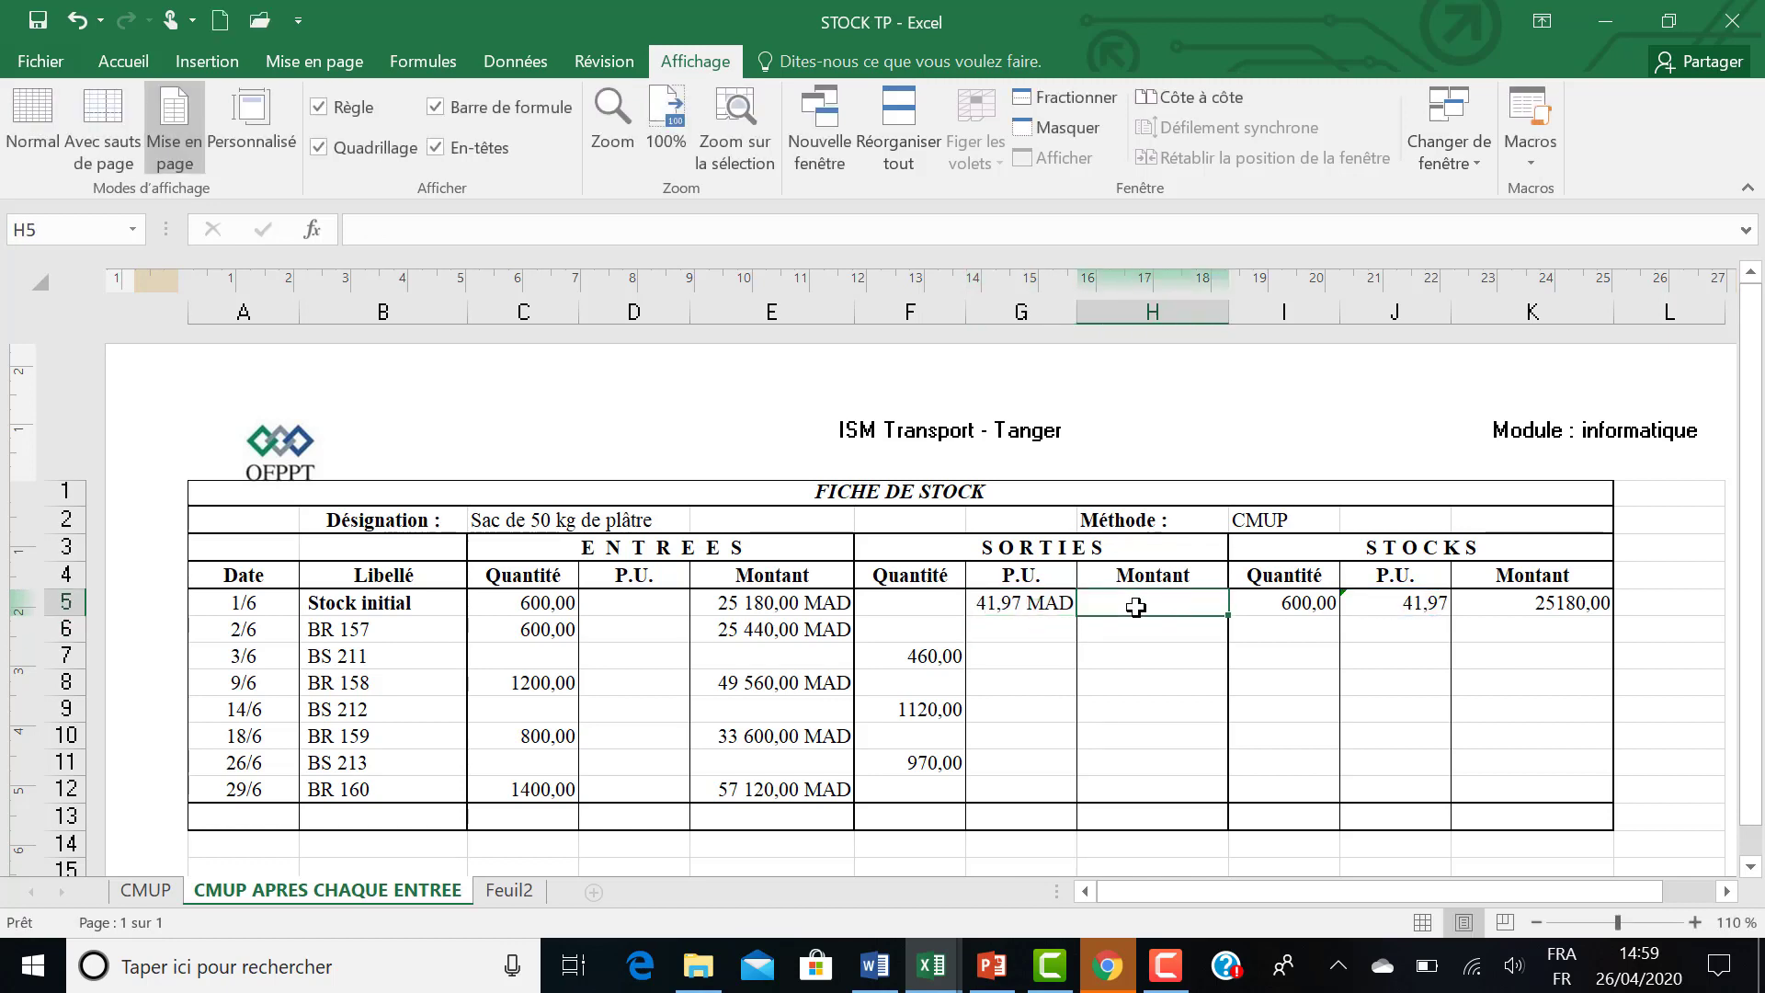
Calculate the outgoing amount in H5 with the formula =F5*G5 and fill it down to H12.
type("=")
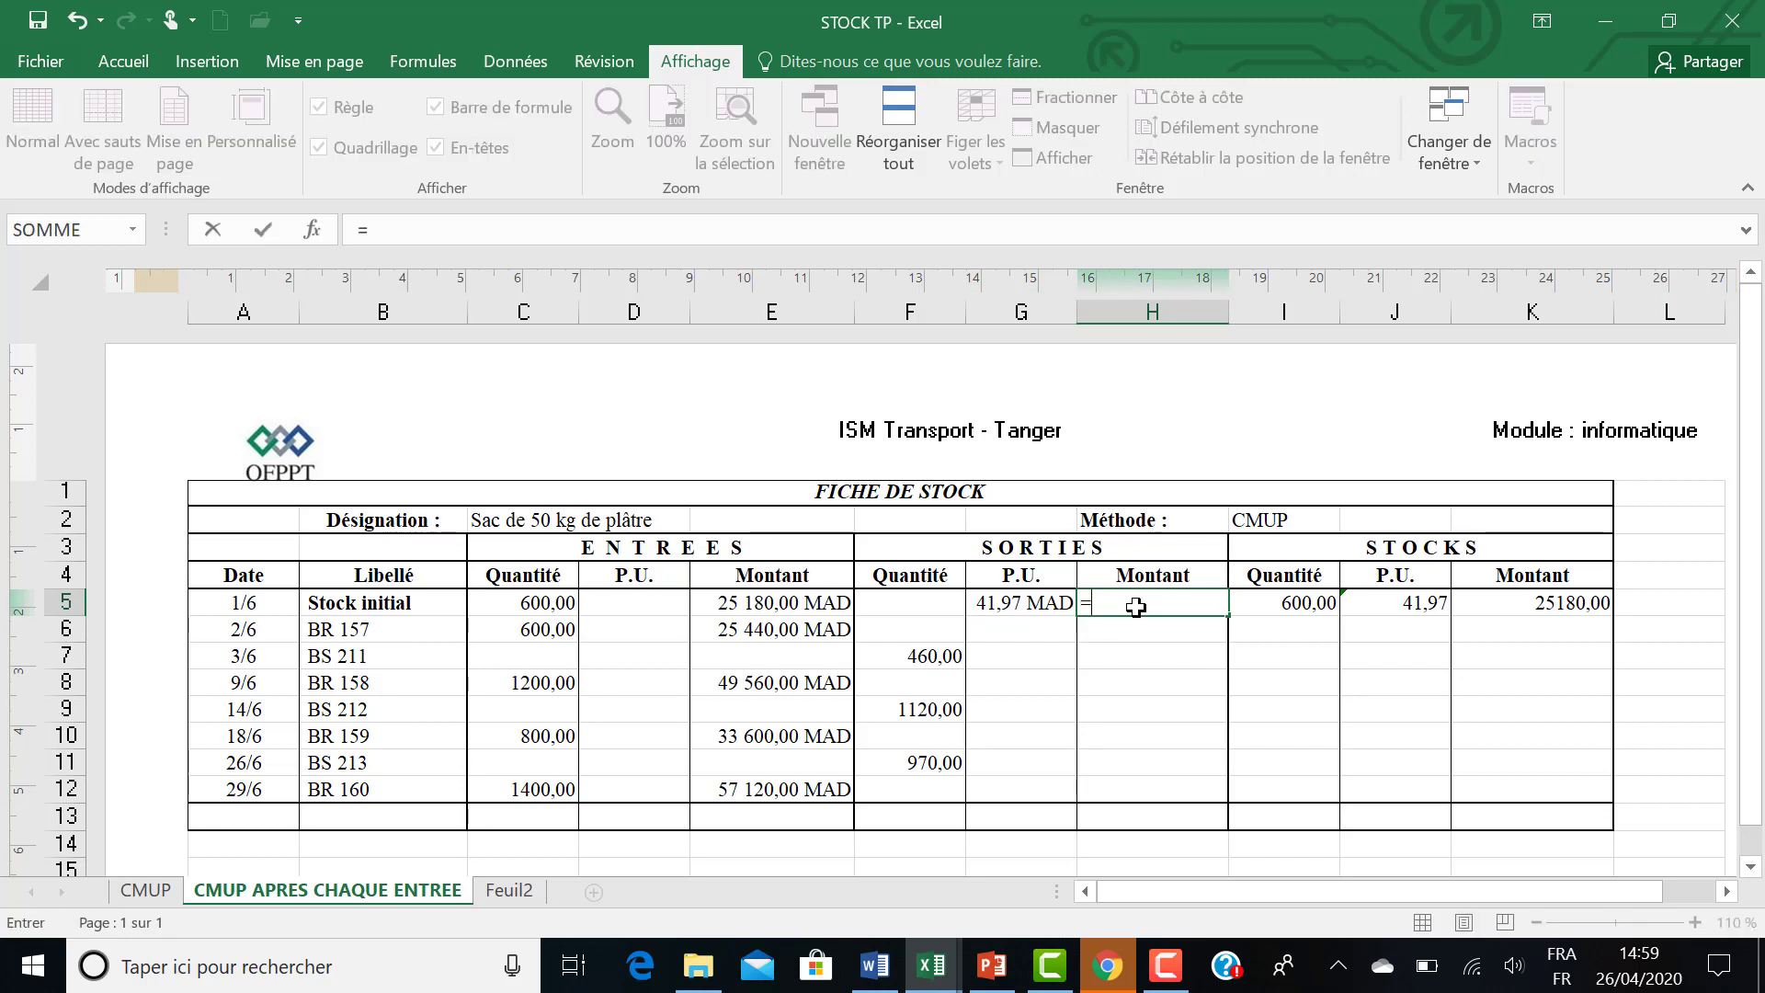
left_click(901, 603)
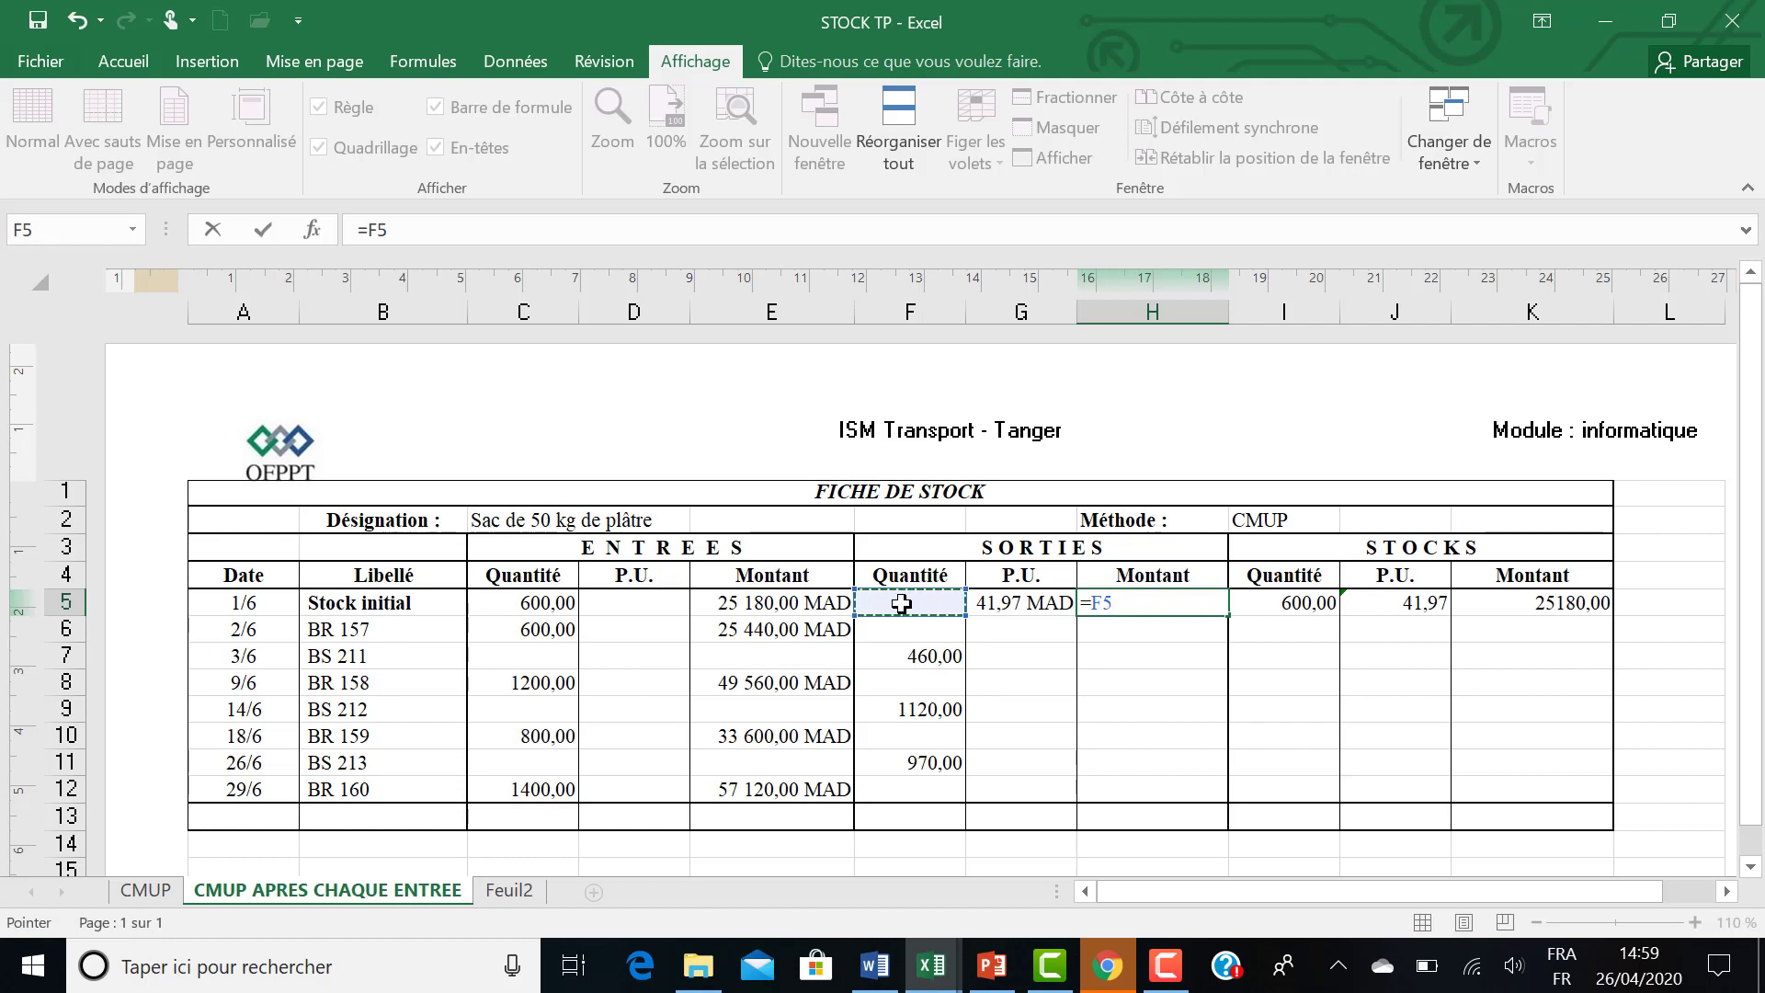
type("*")
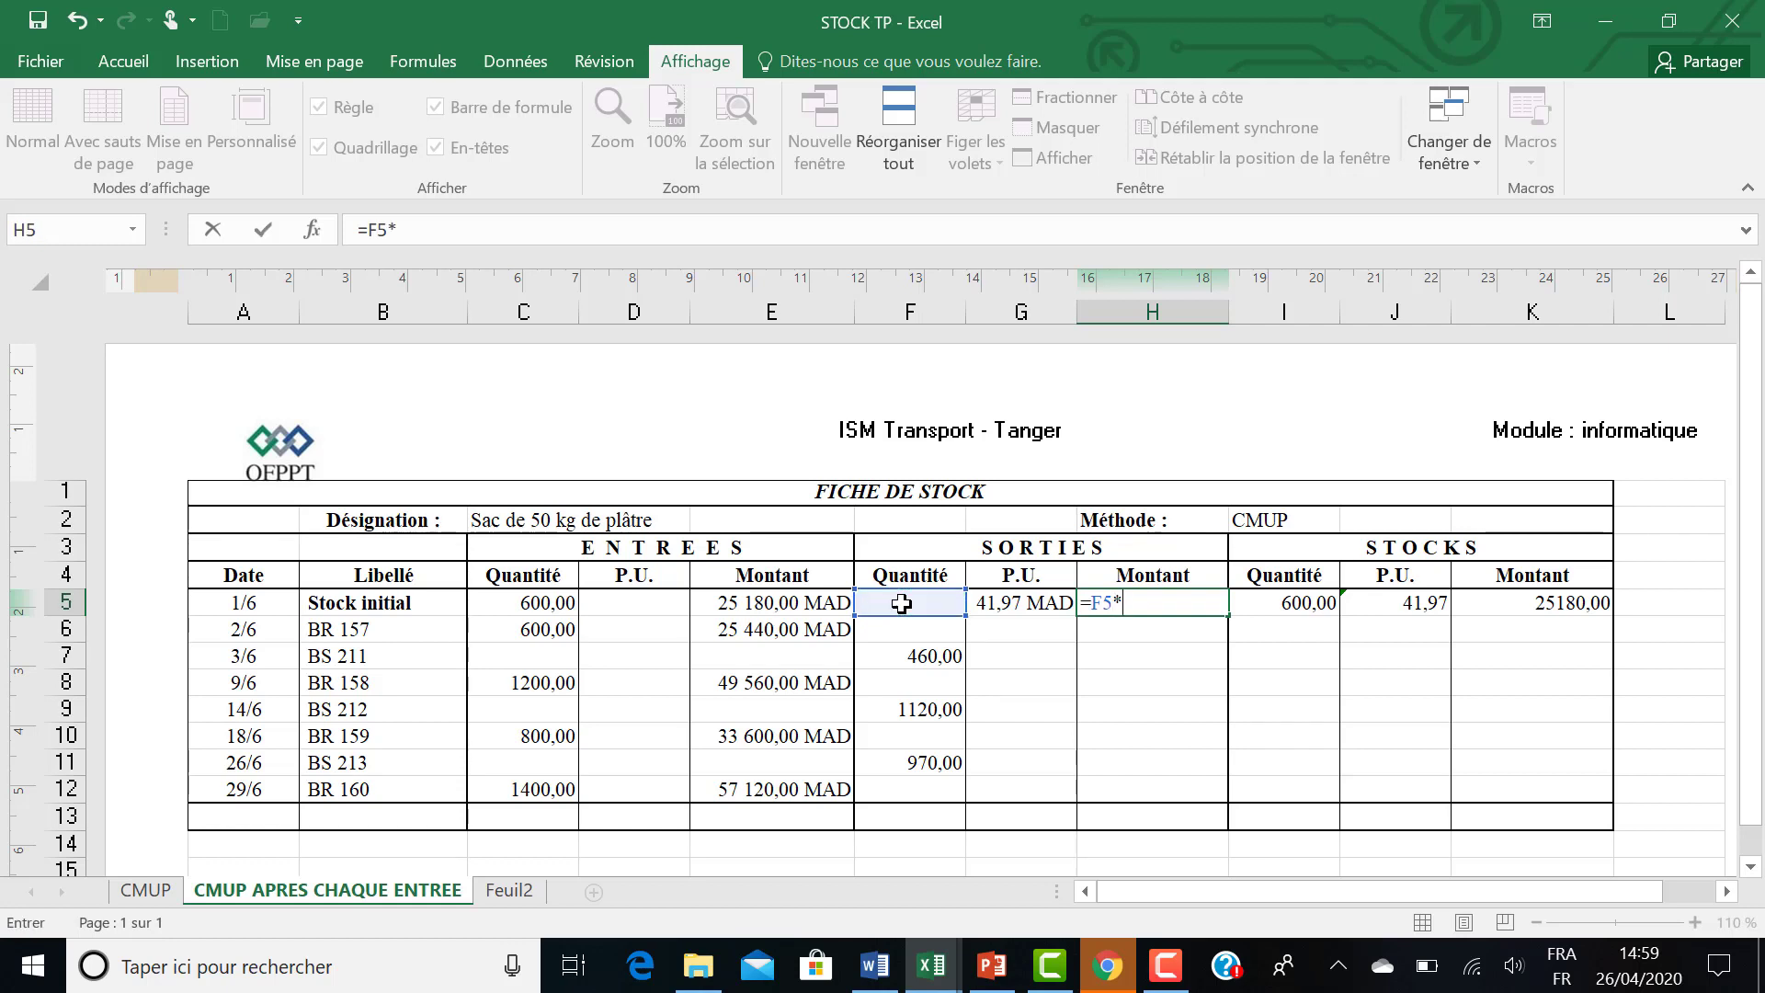
left_click(982, 603)
key("Return")
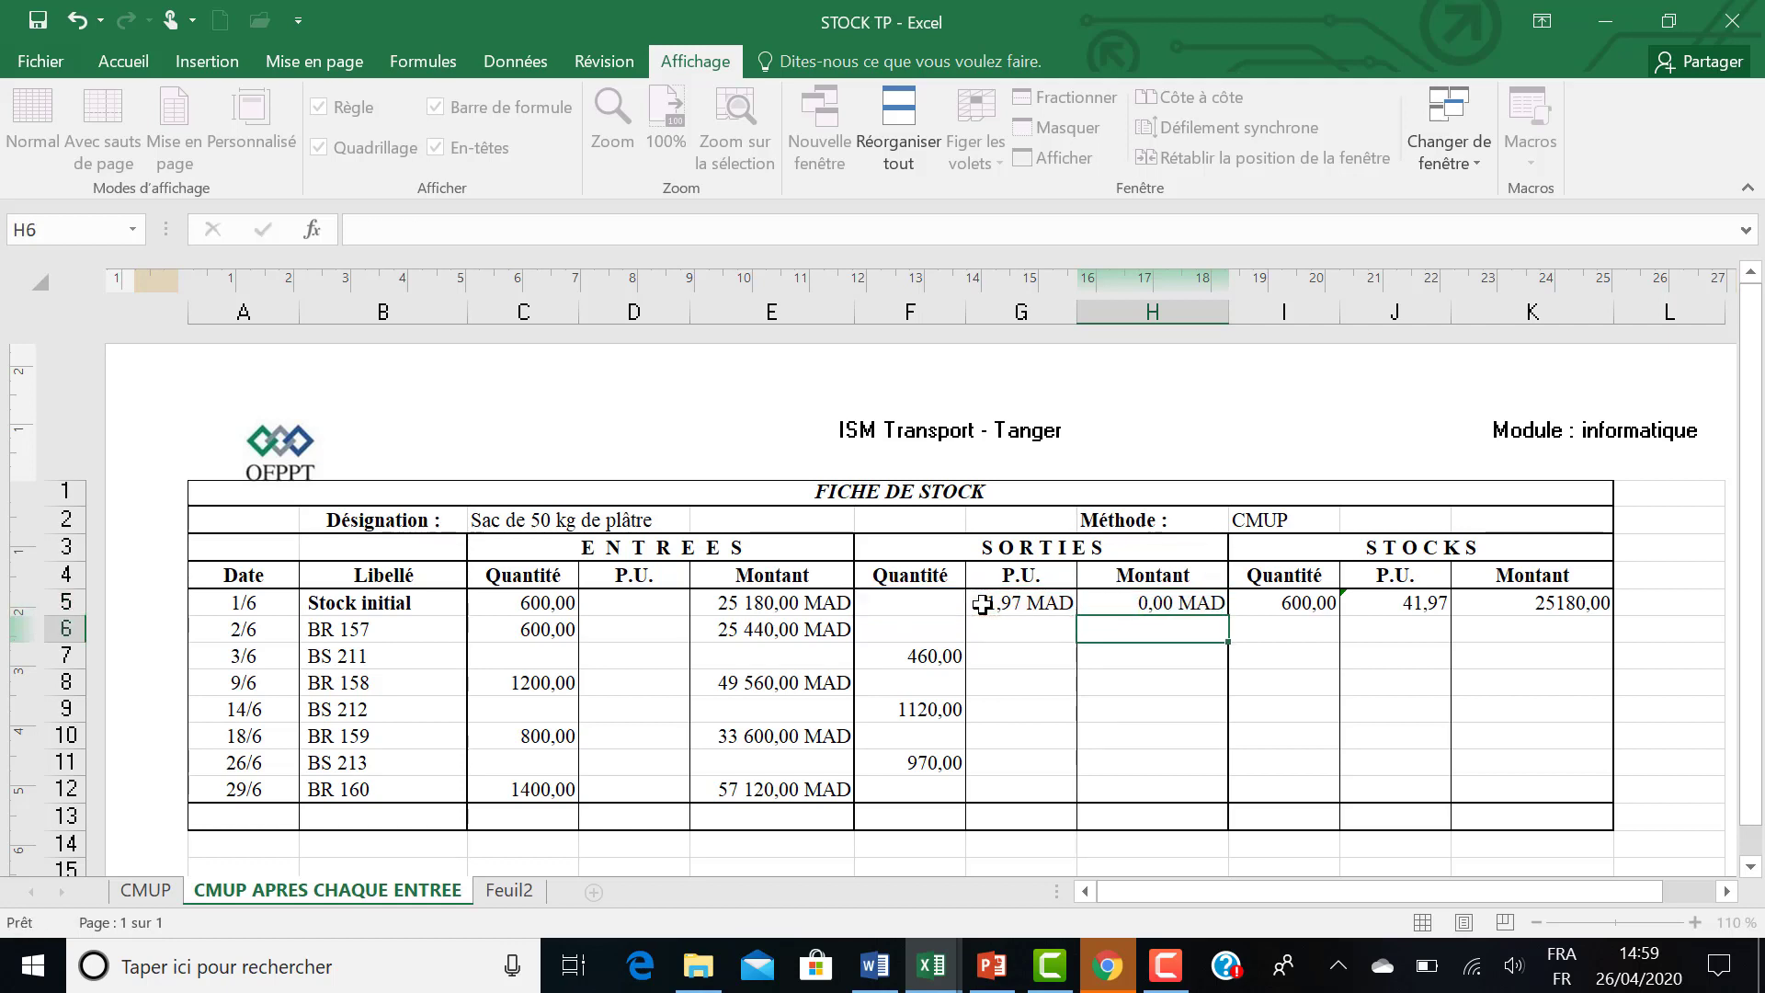
left_click(1112, 608)
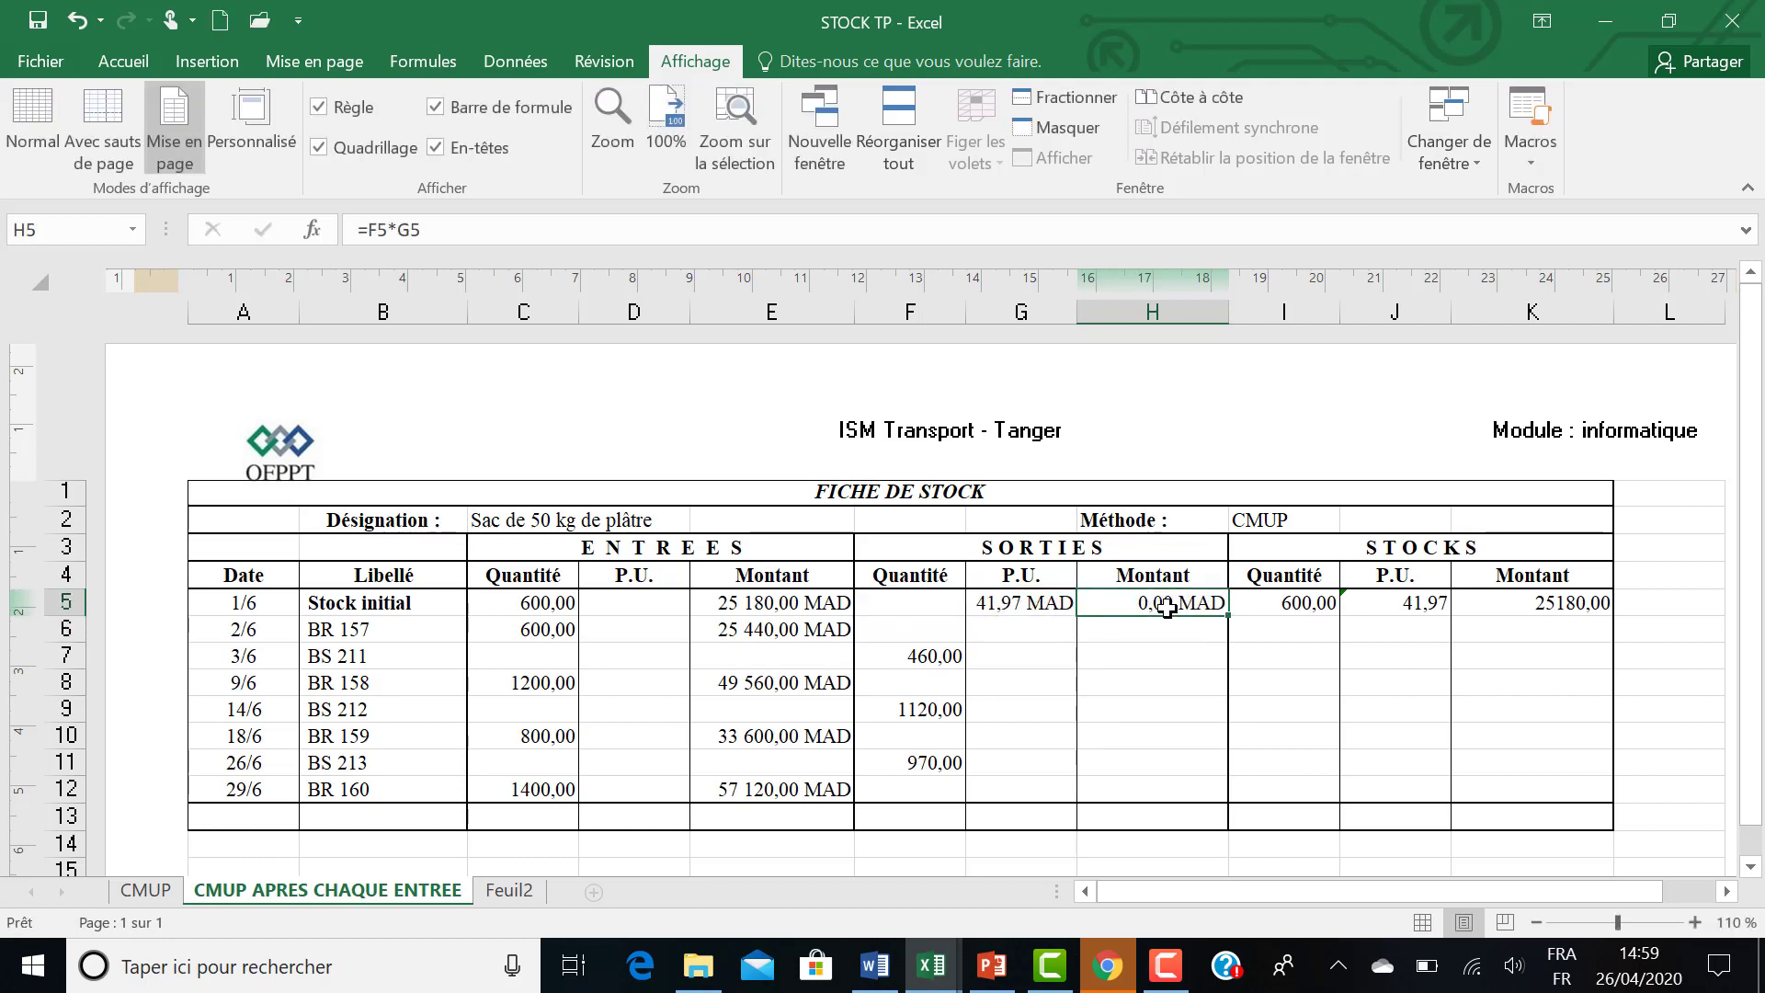
left_click_drag(1223, 615, 1223, 799)
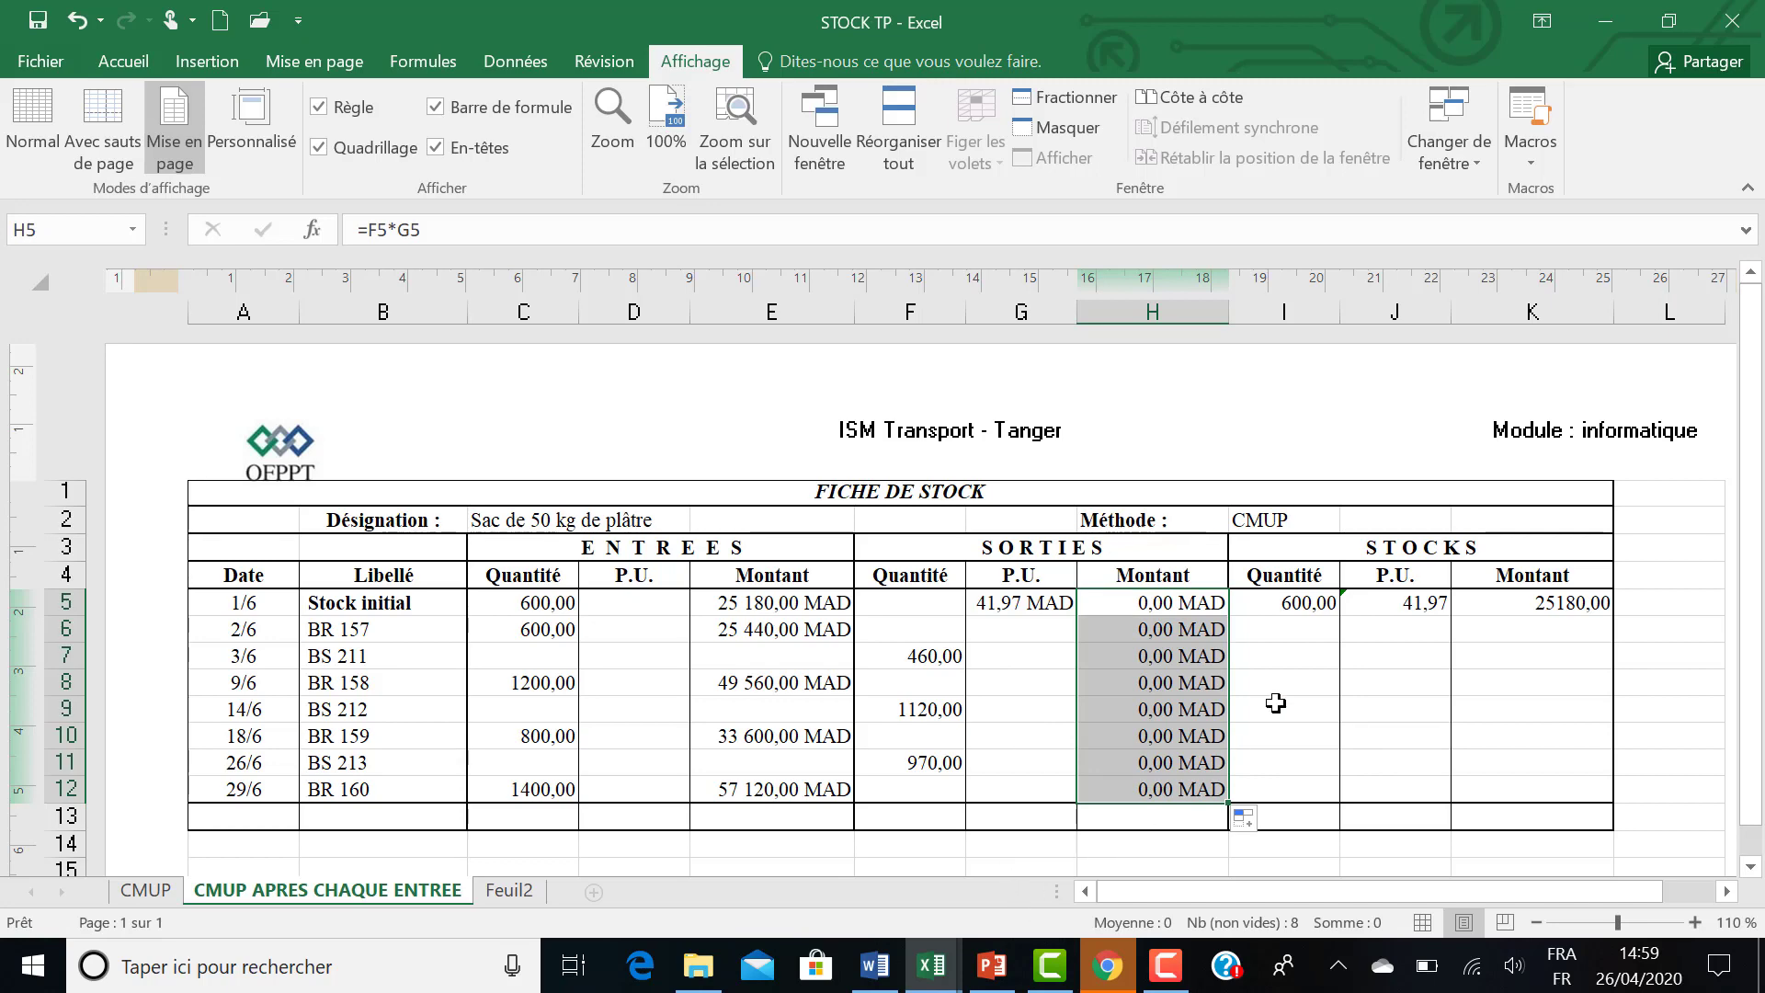
Check the stock quantity instruction for following rows in Word, return to STOCK TP in Excel and enter =I5+C6-F6 in I6.
left_click(1349, 630)
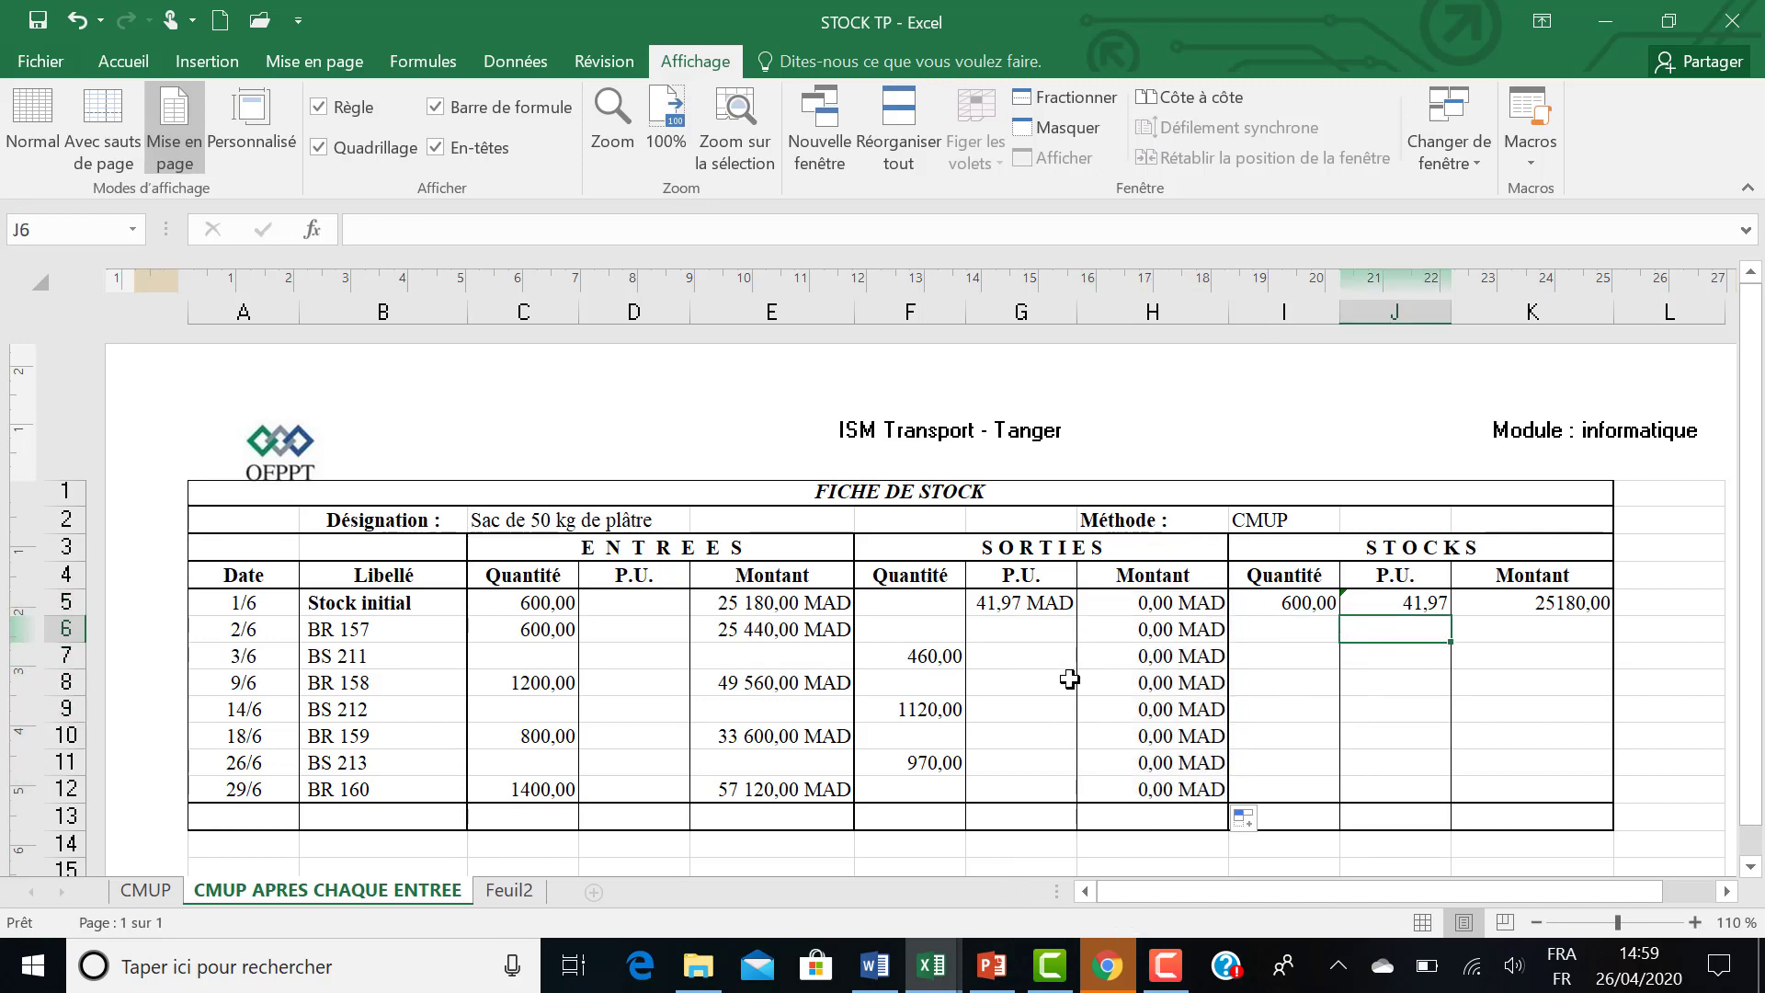
left_click(888, 980)
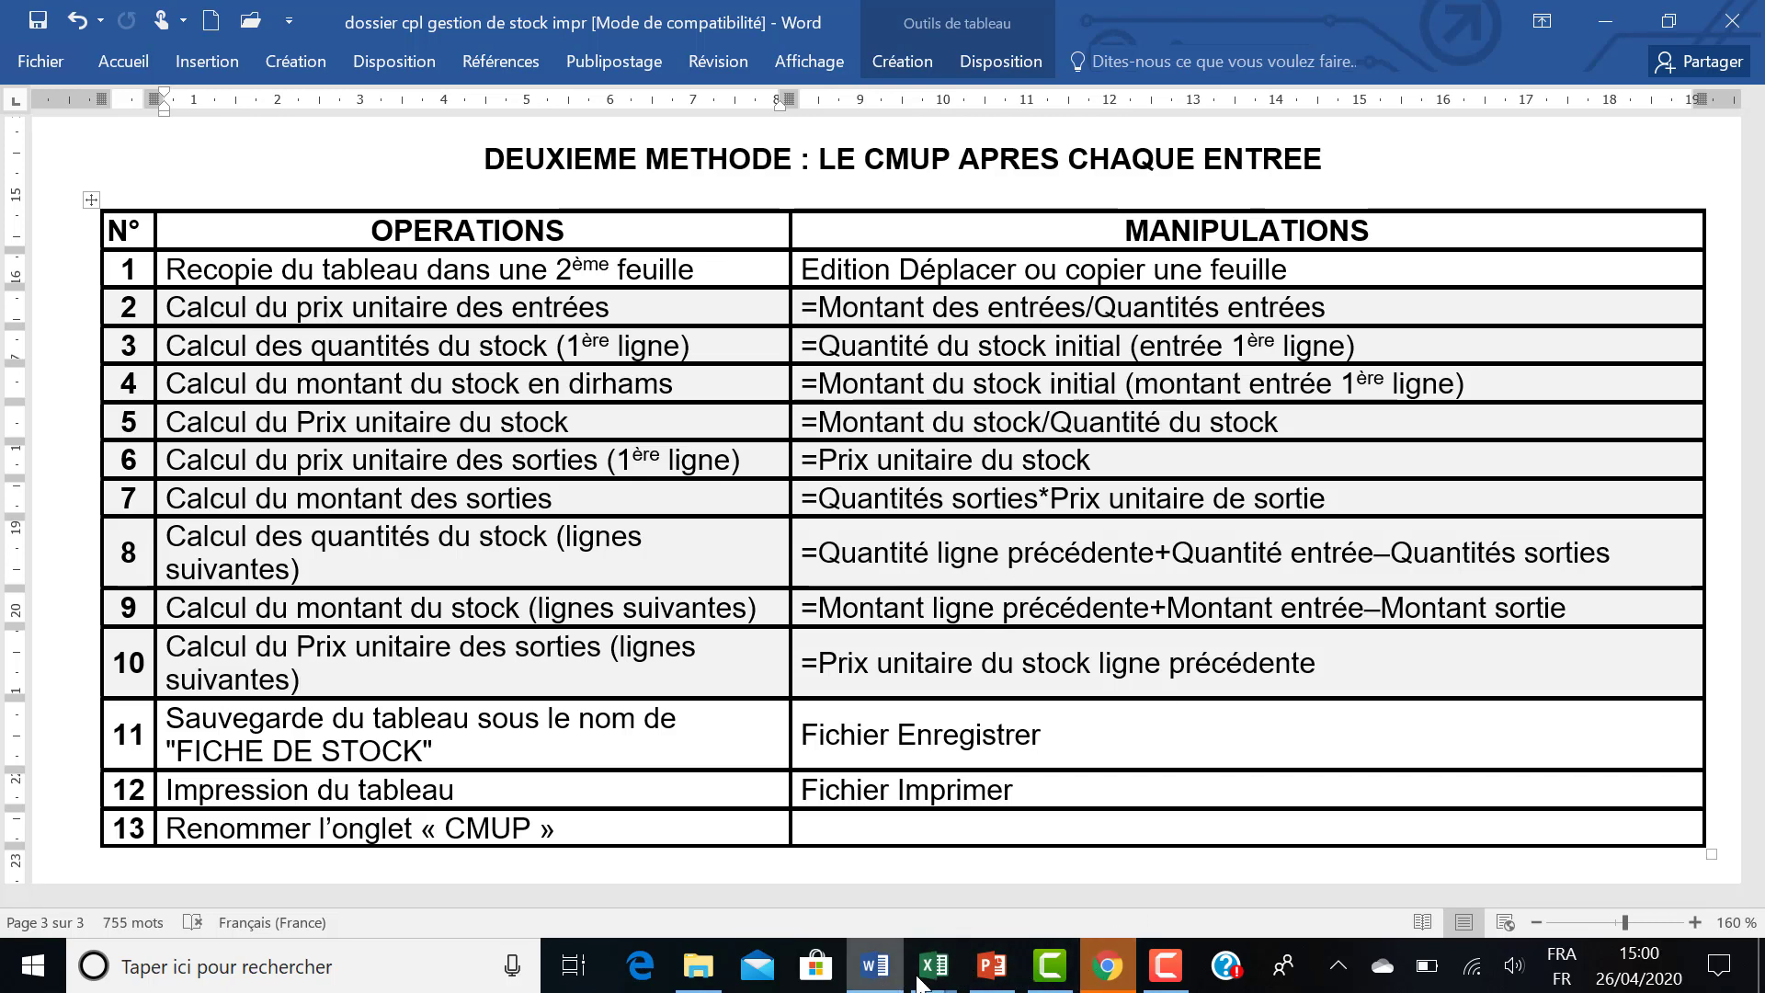
mouse_move(924, 976)
left_click(800, 895)
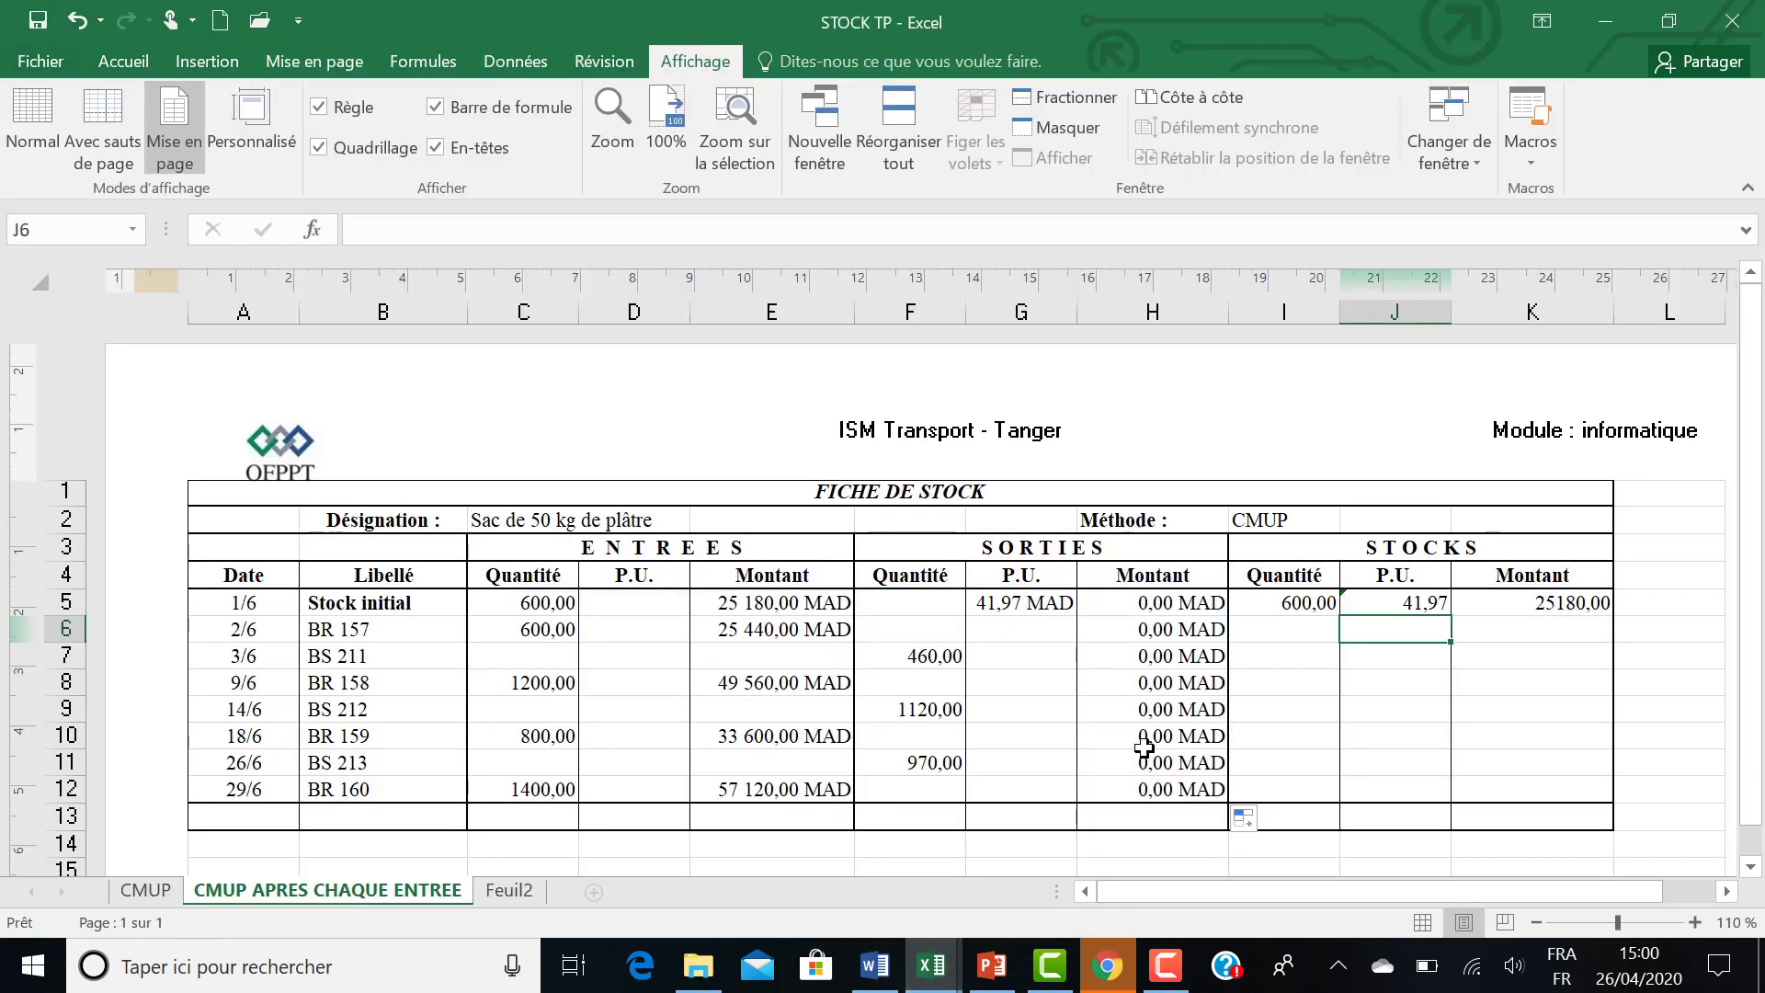
left_click(1282, 632)
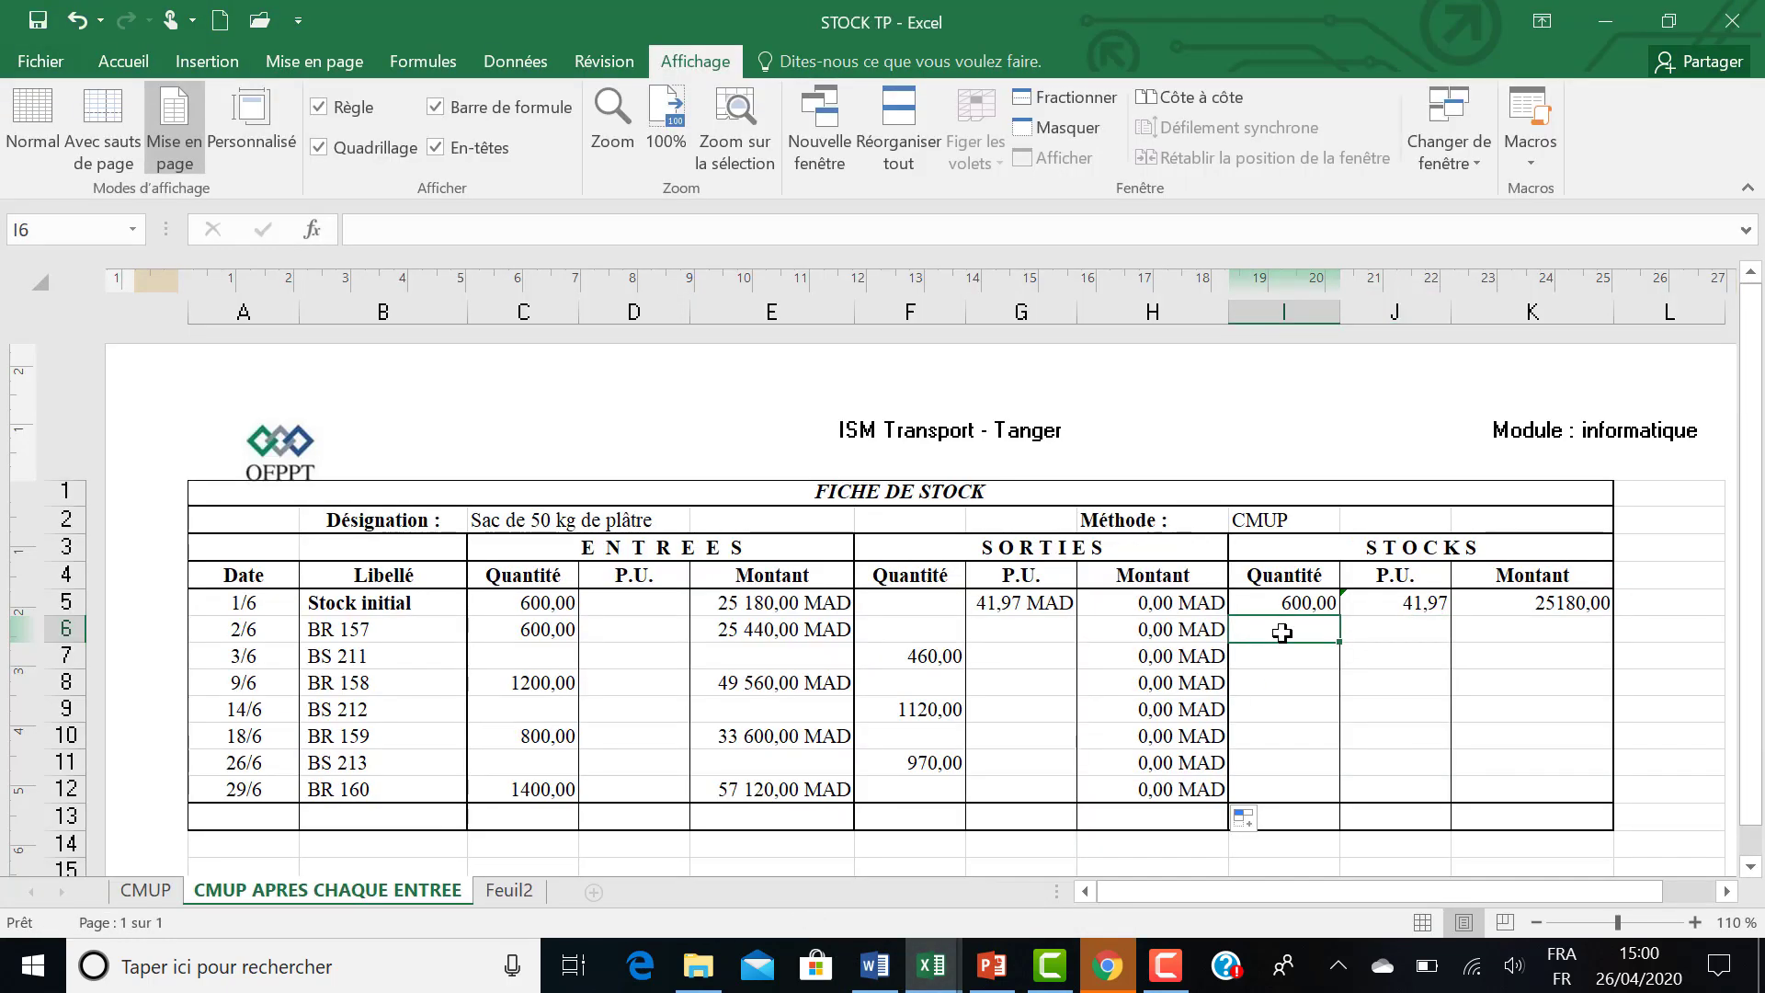
type("=")
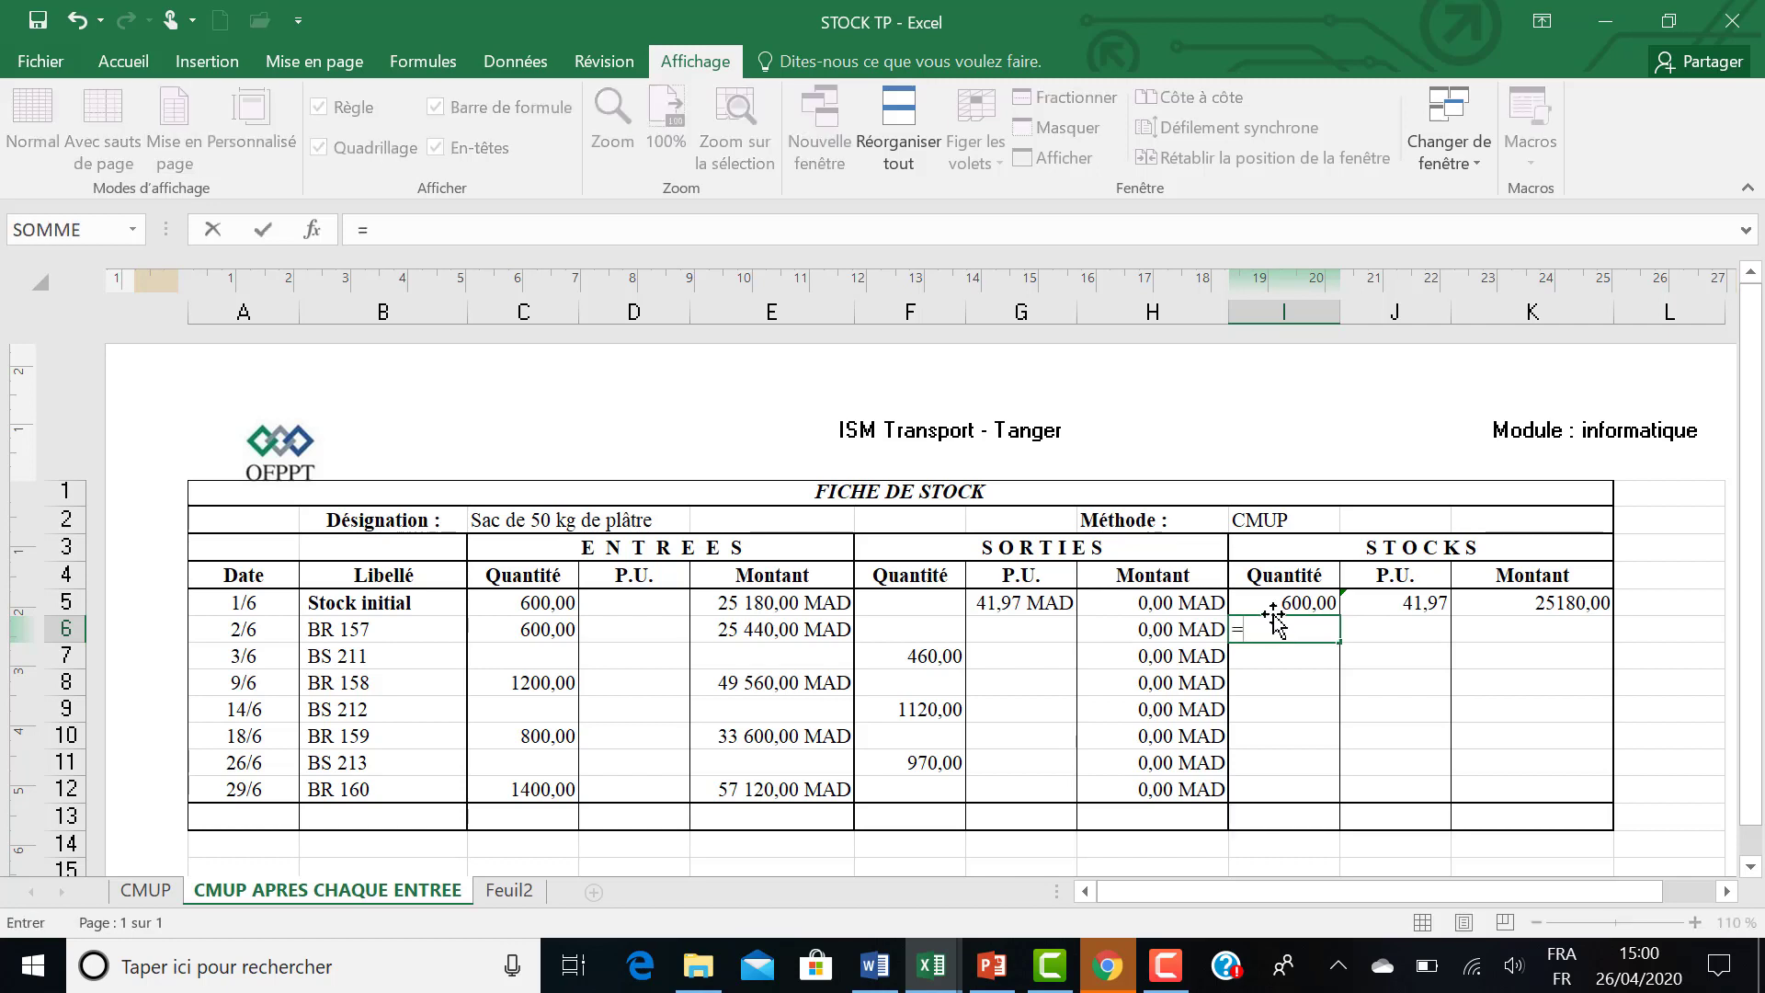
left_click(1269, 603)
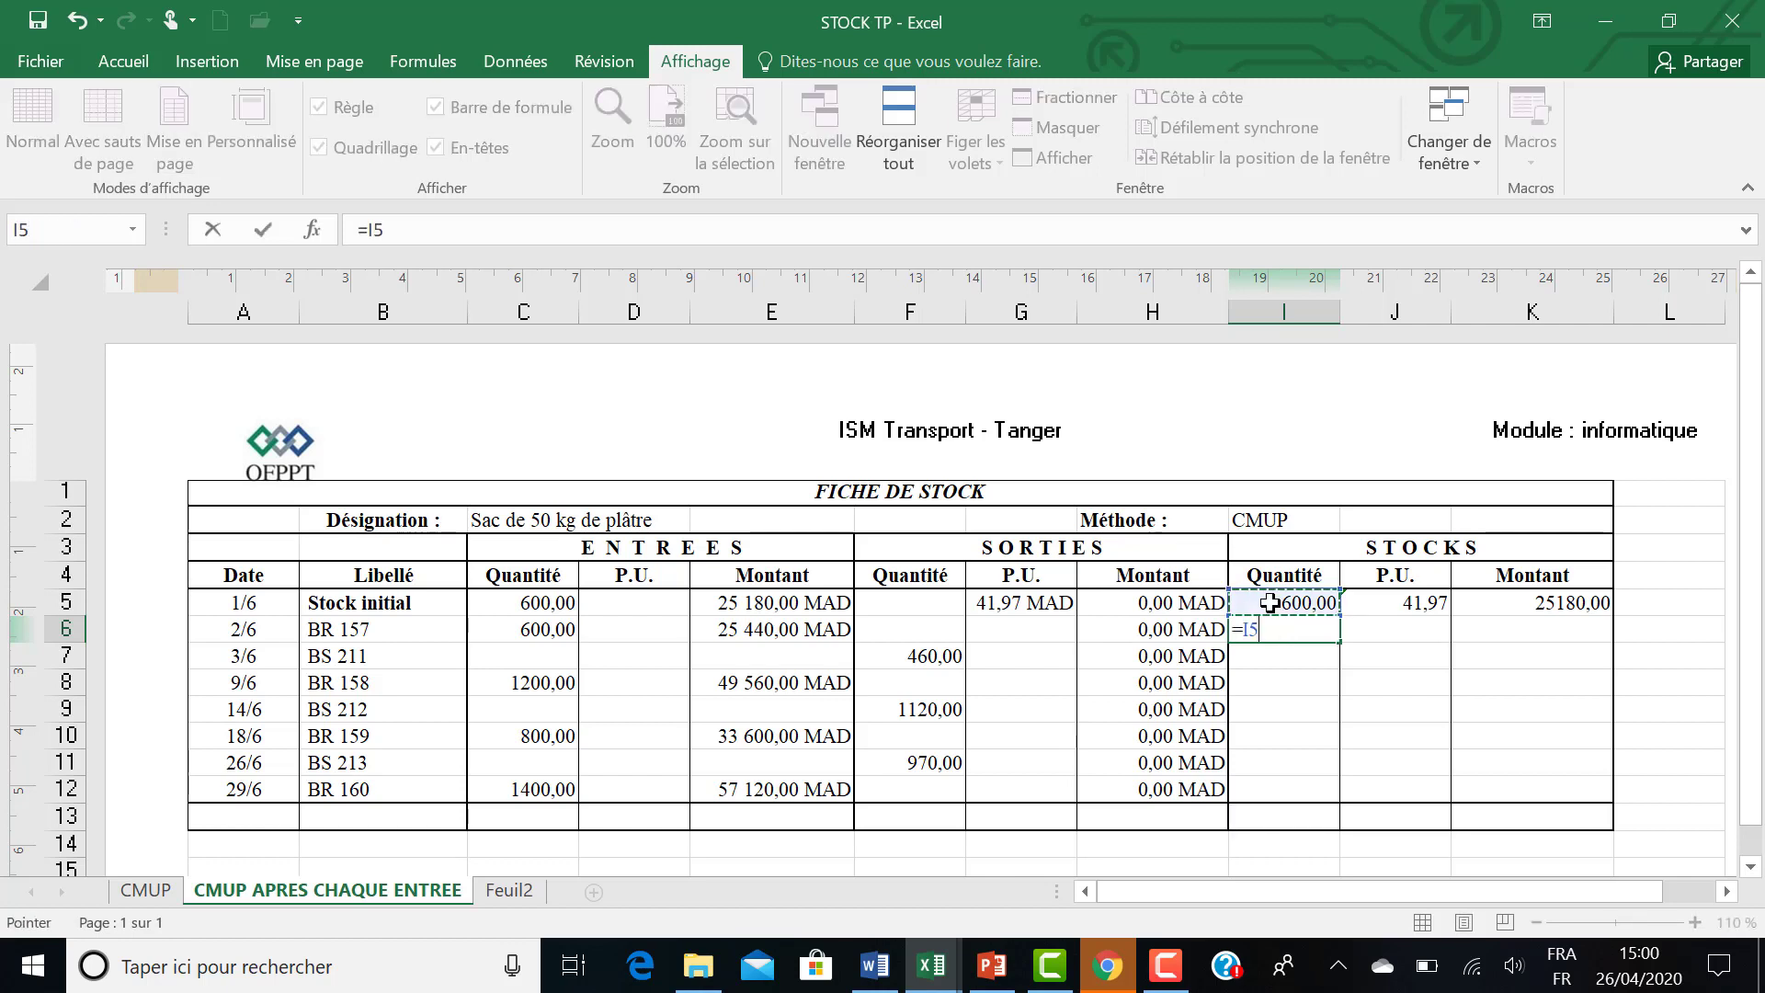
type("+")
left_click(533, 634)
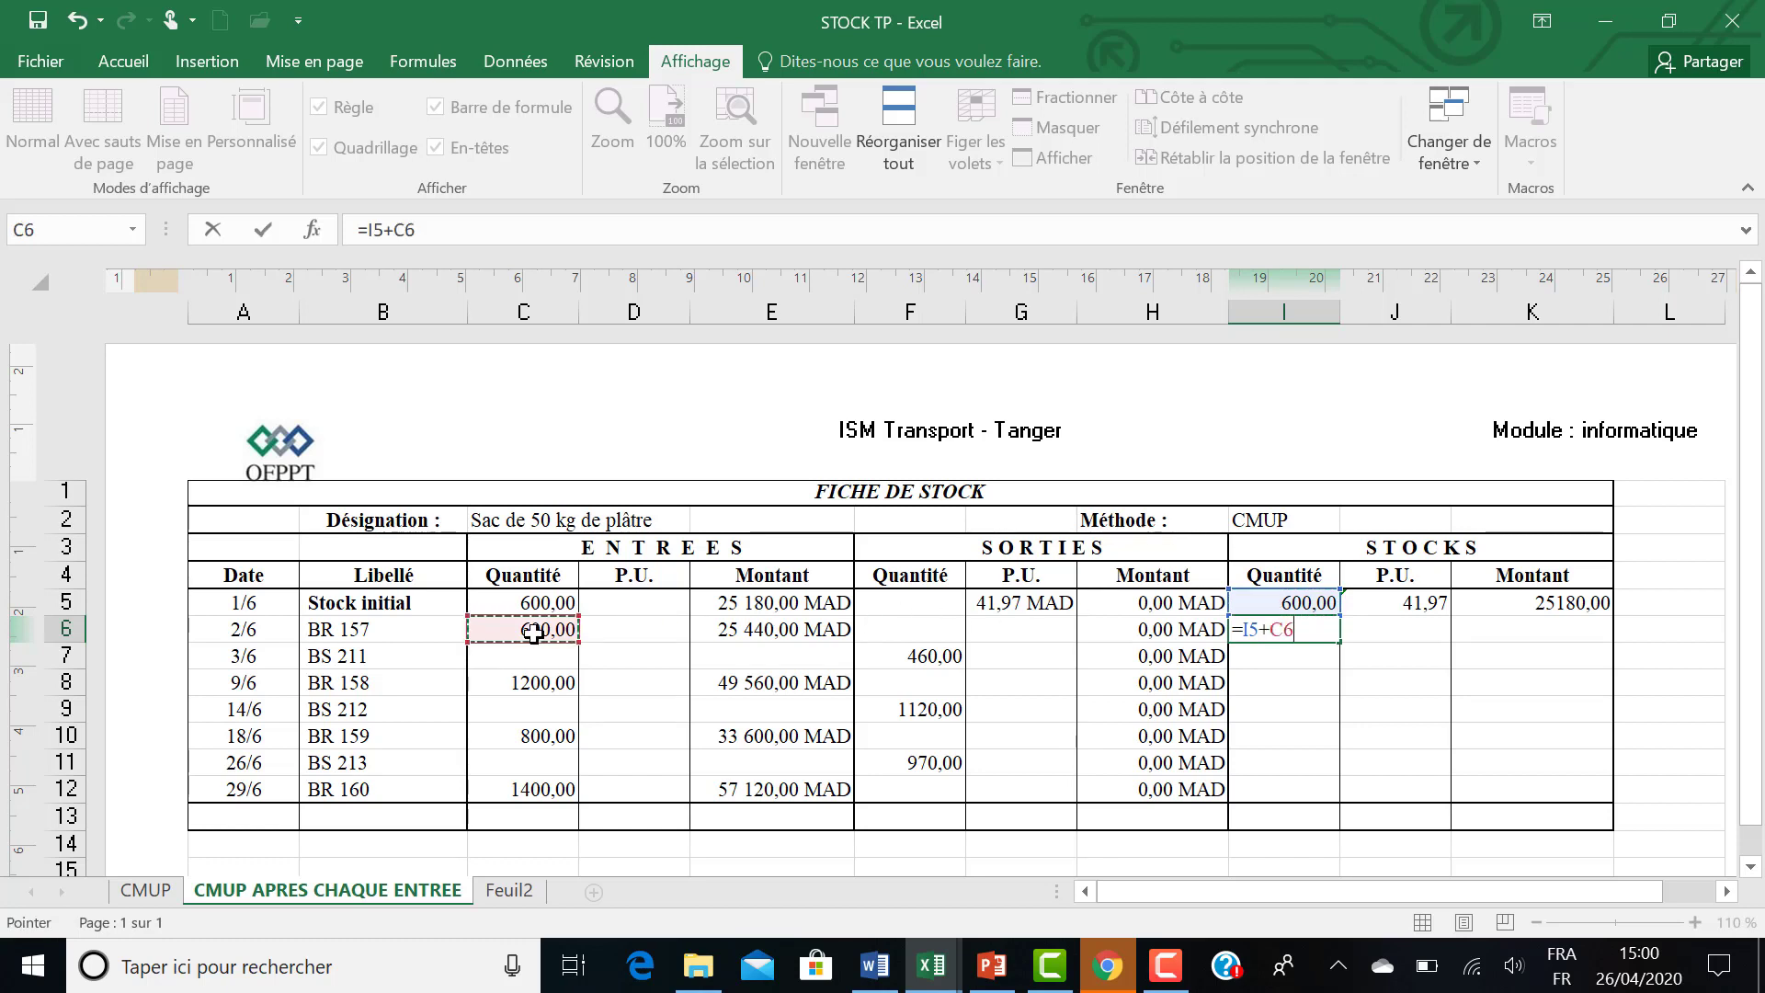
type("-")
left_click(913, 632)
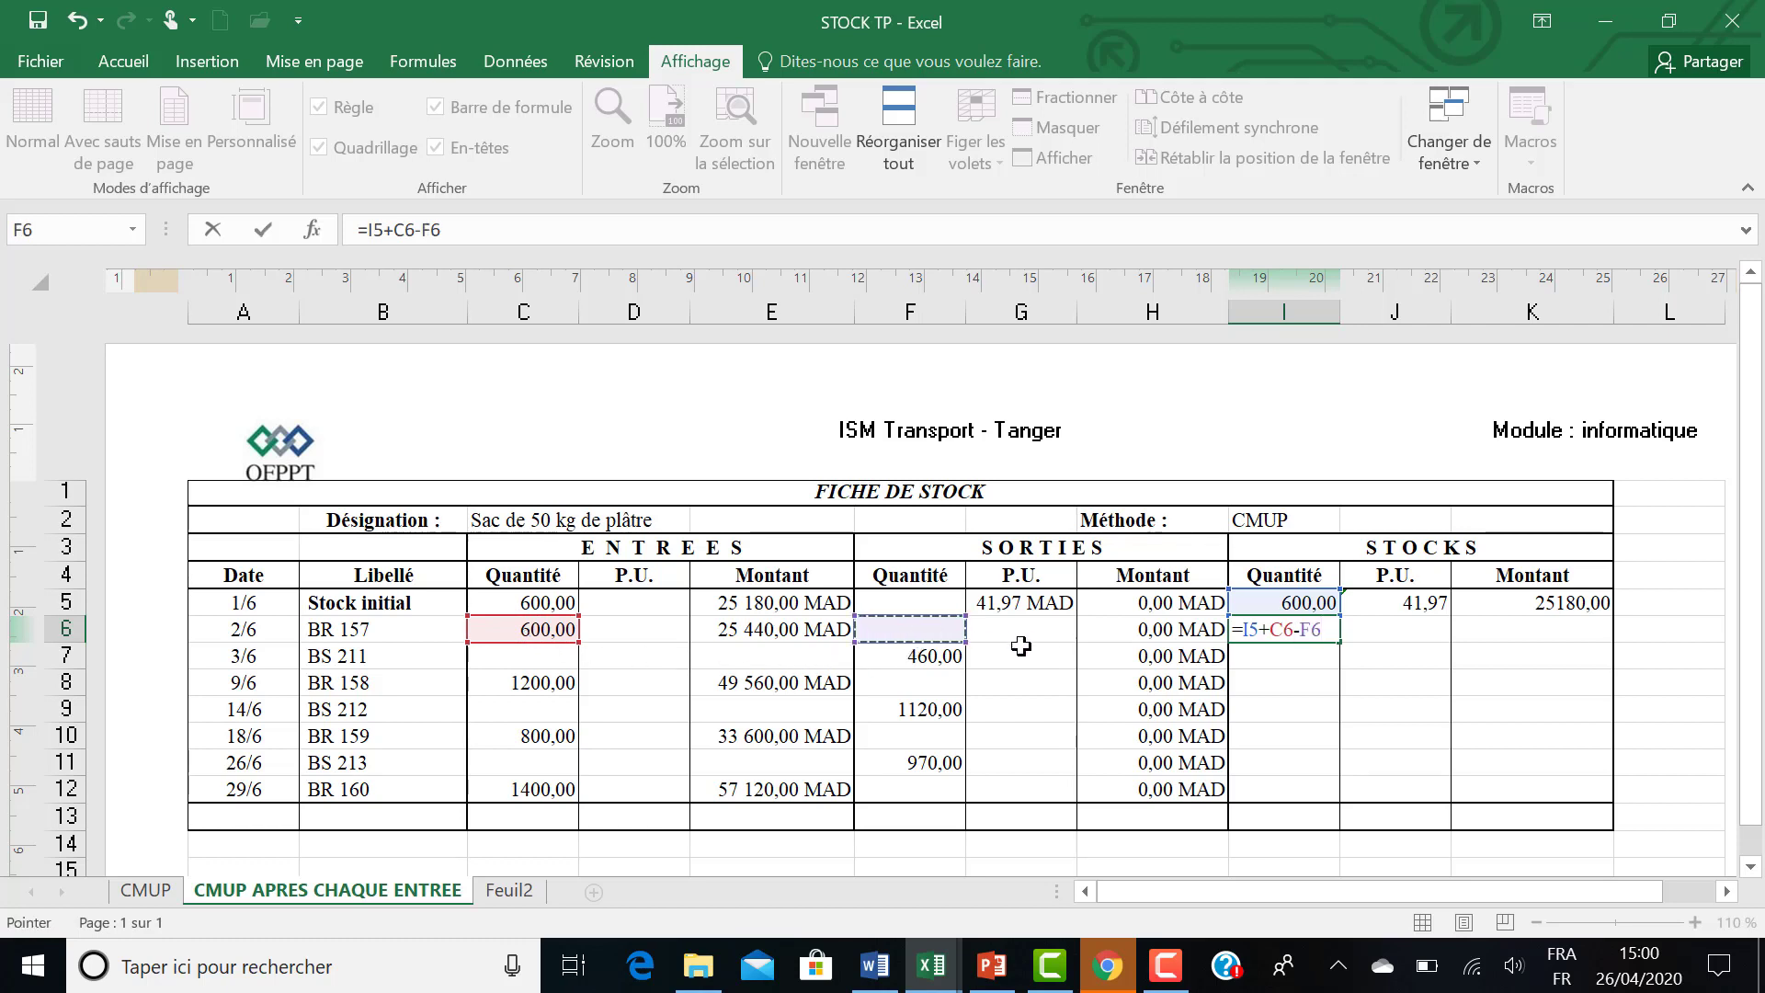
key("Return")
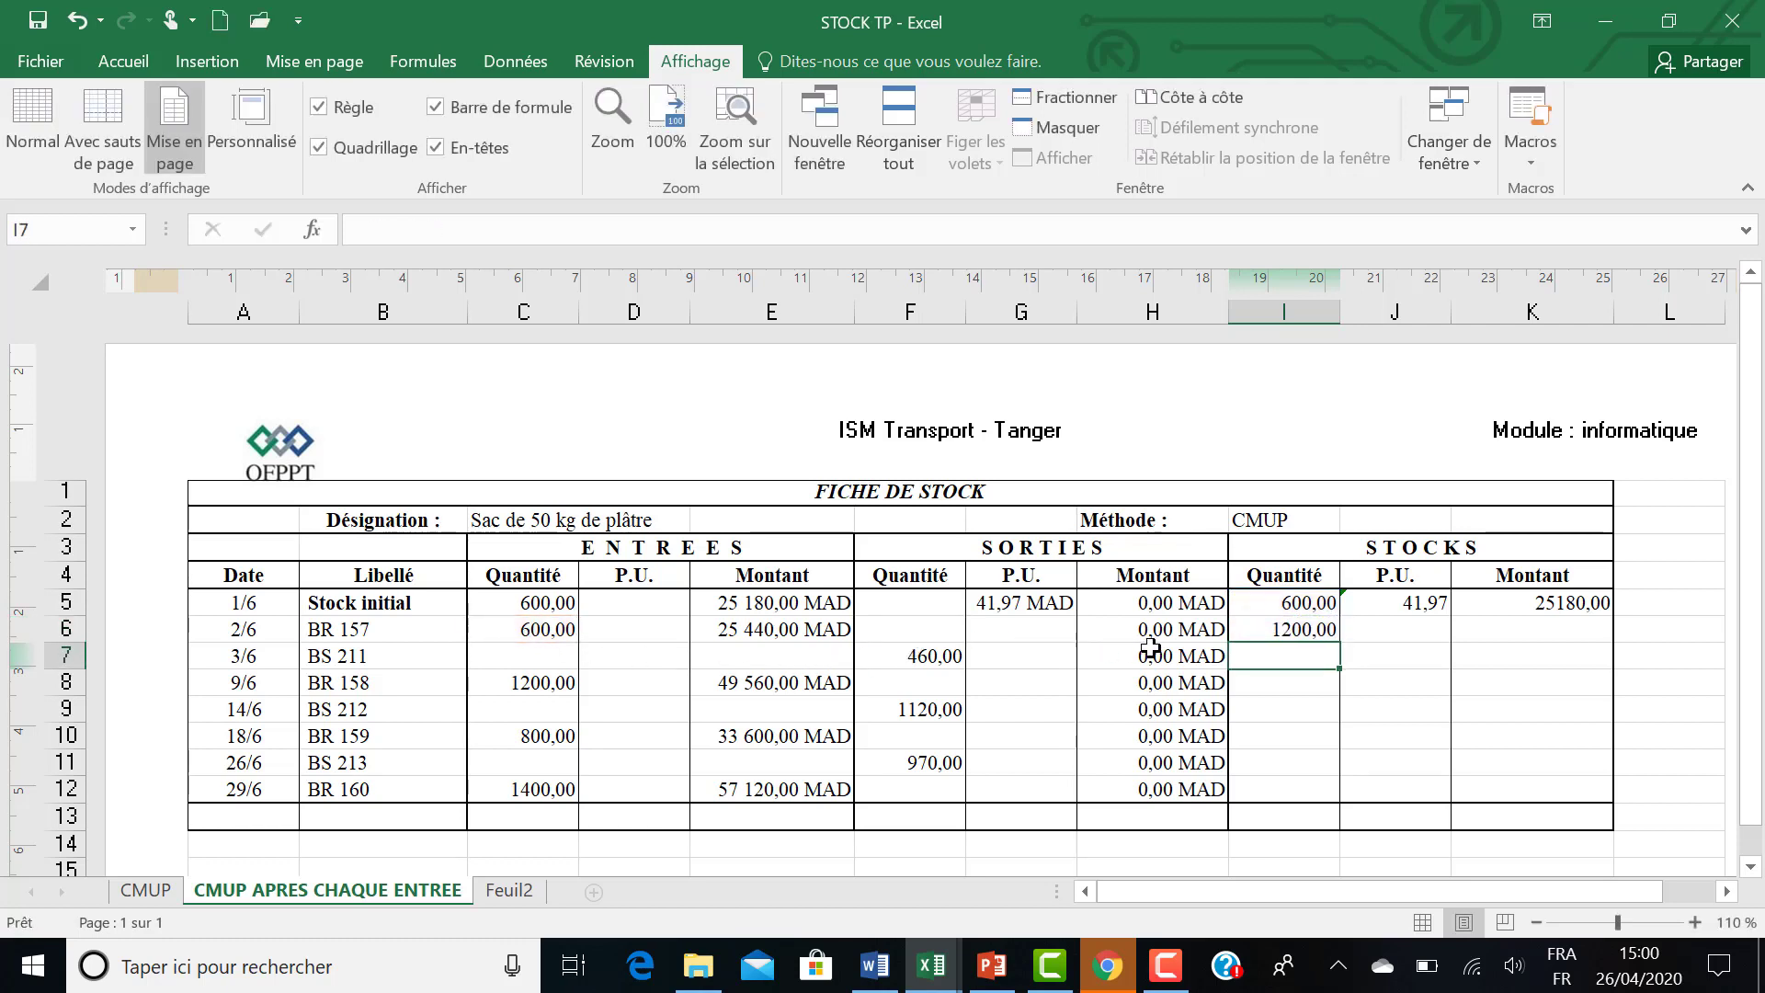
Calculate the BR 157 stock amount in K6 with the formula =K5+E6-H6.
left_click(1491, 628)
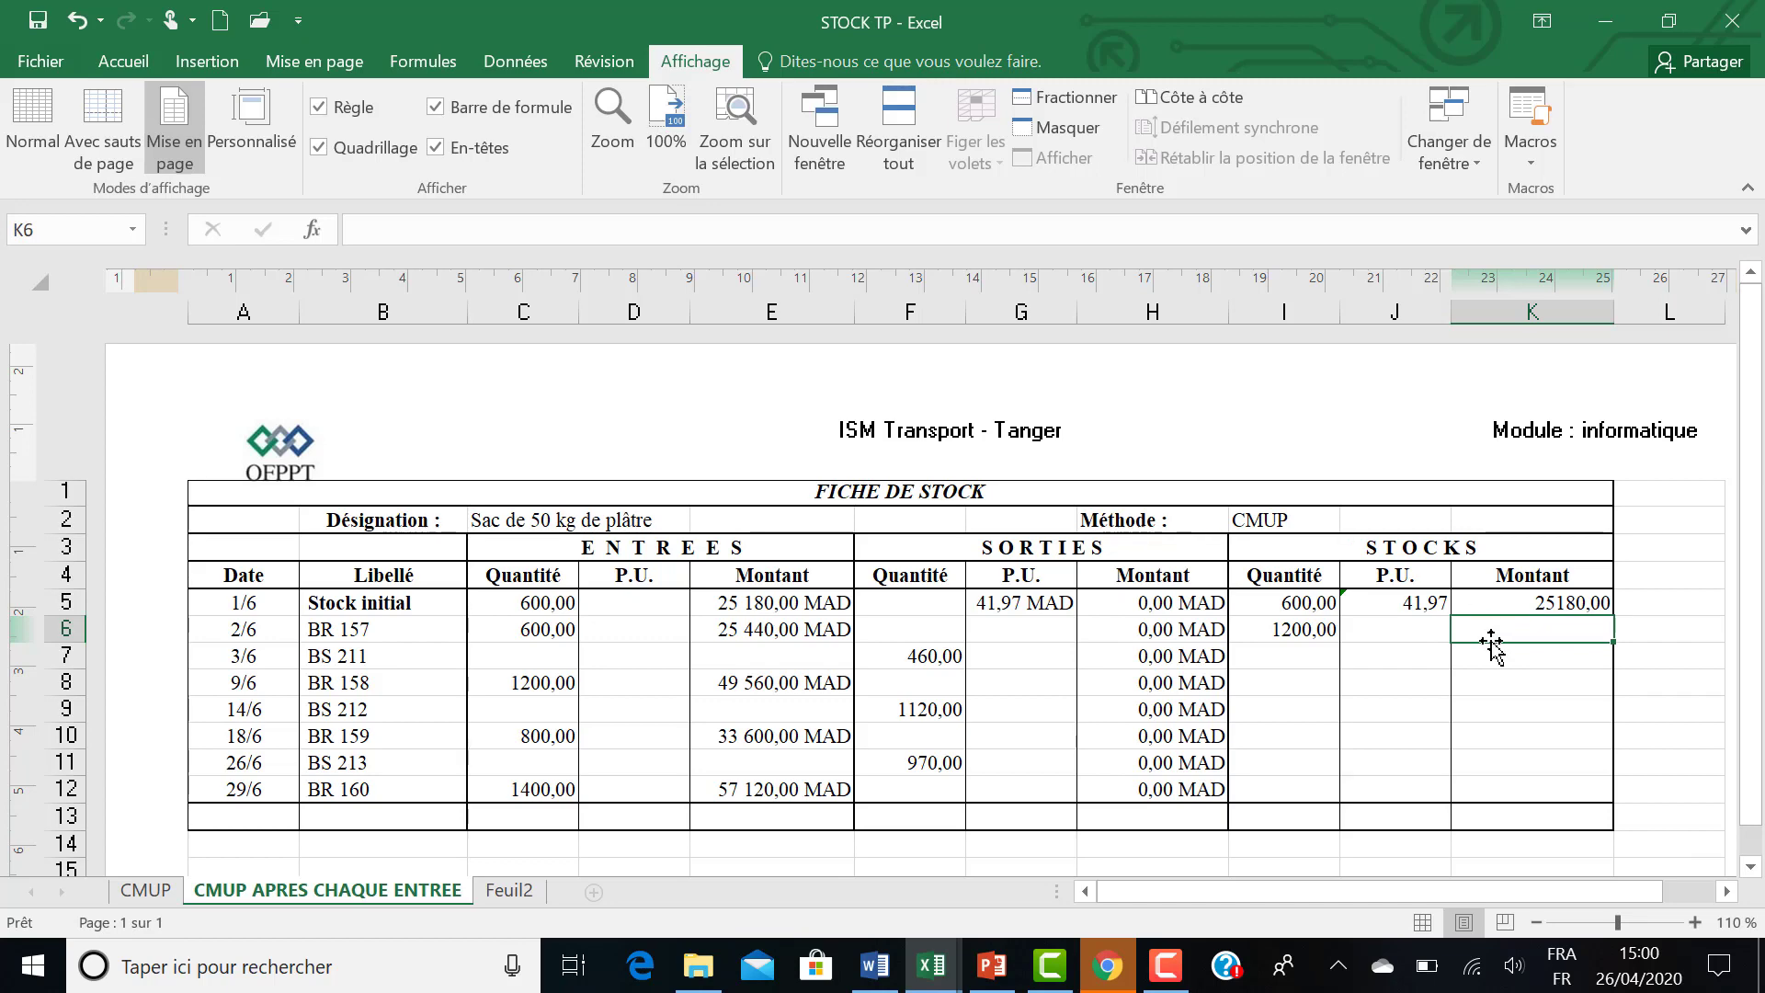
type("=")
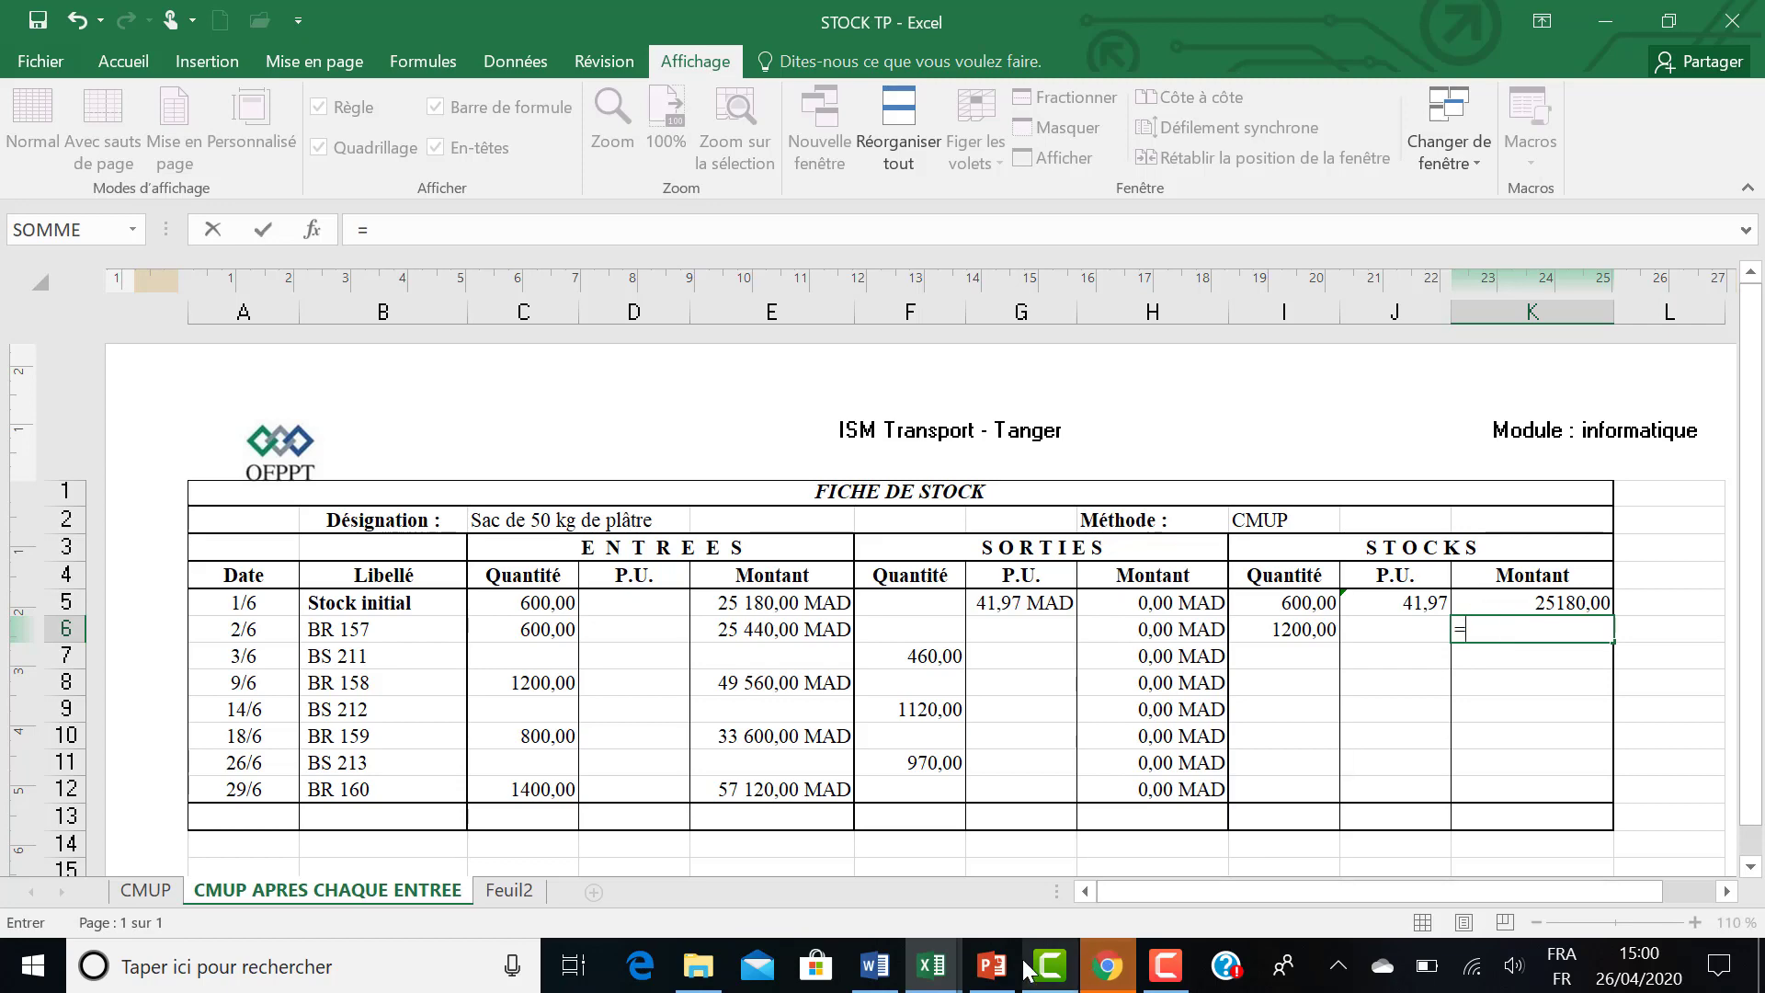
left_click(1512, 604)
type("+")
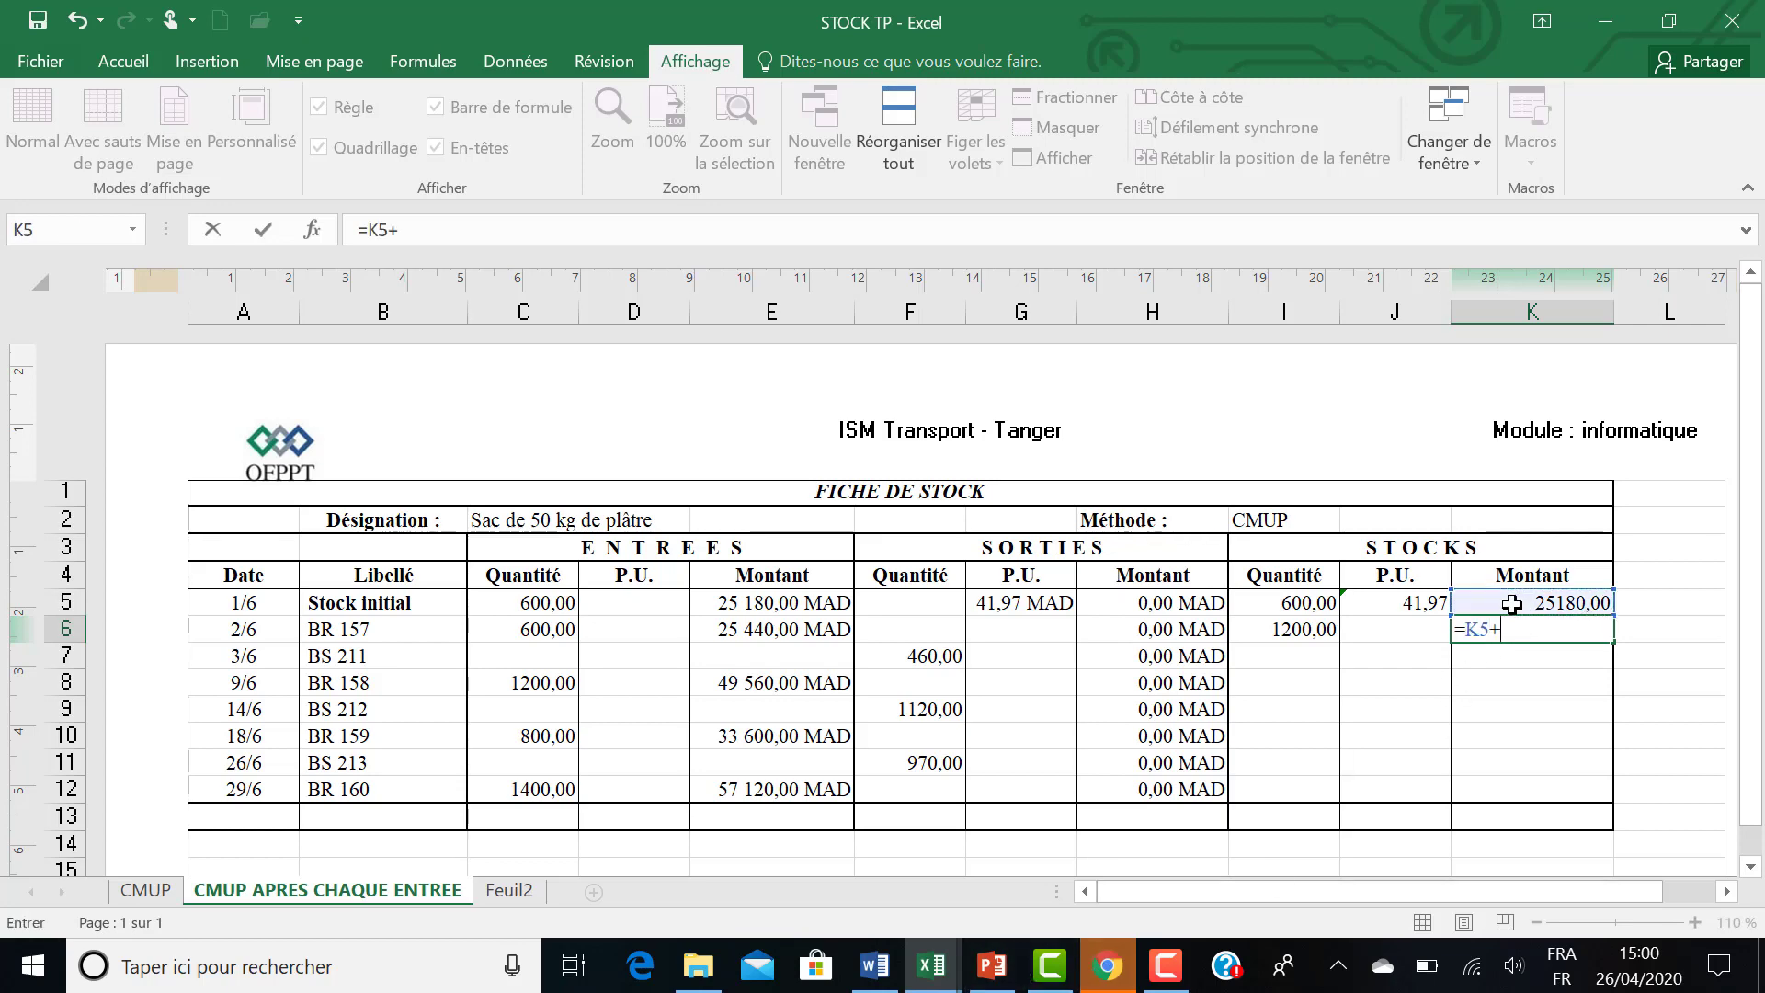
left_click(725, 629)
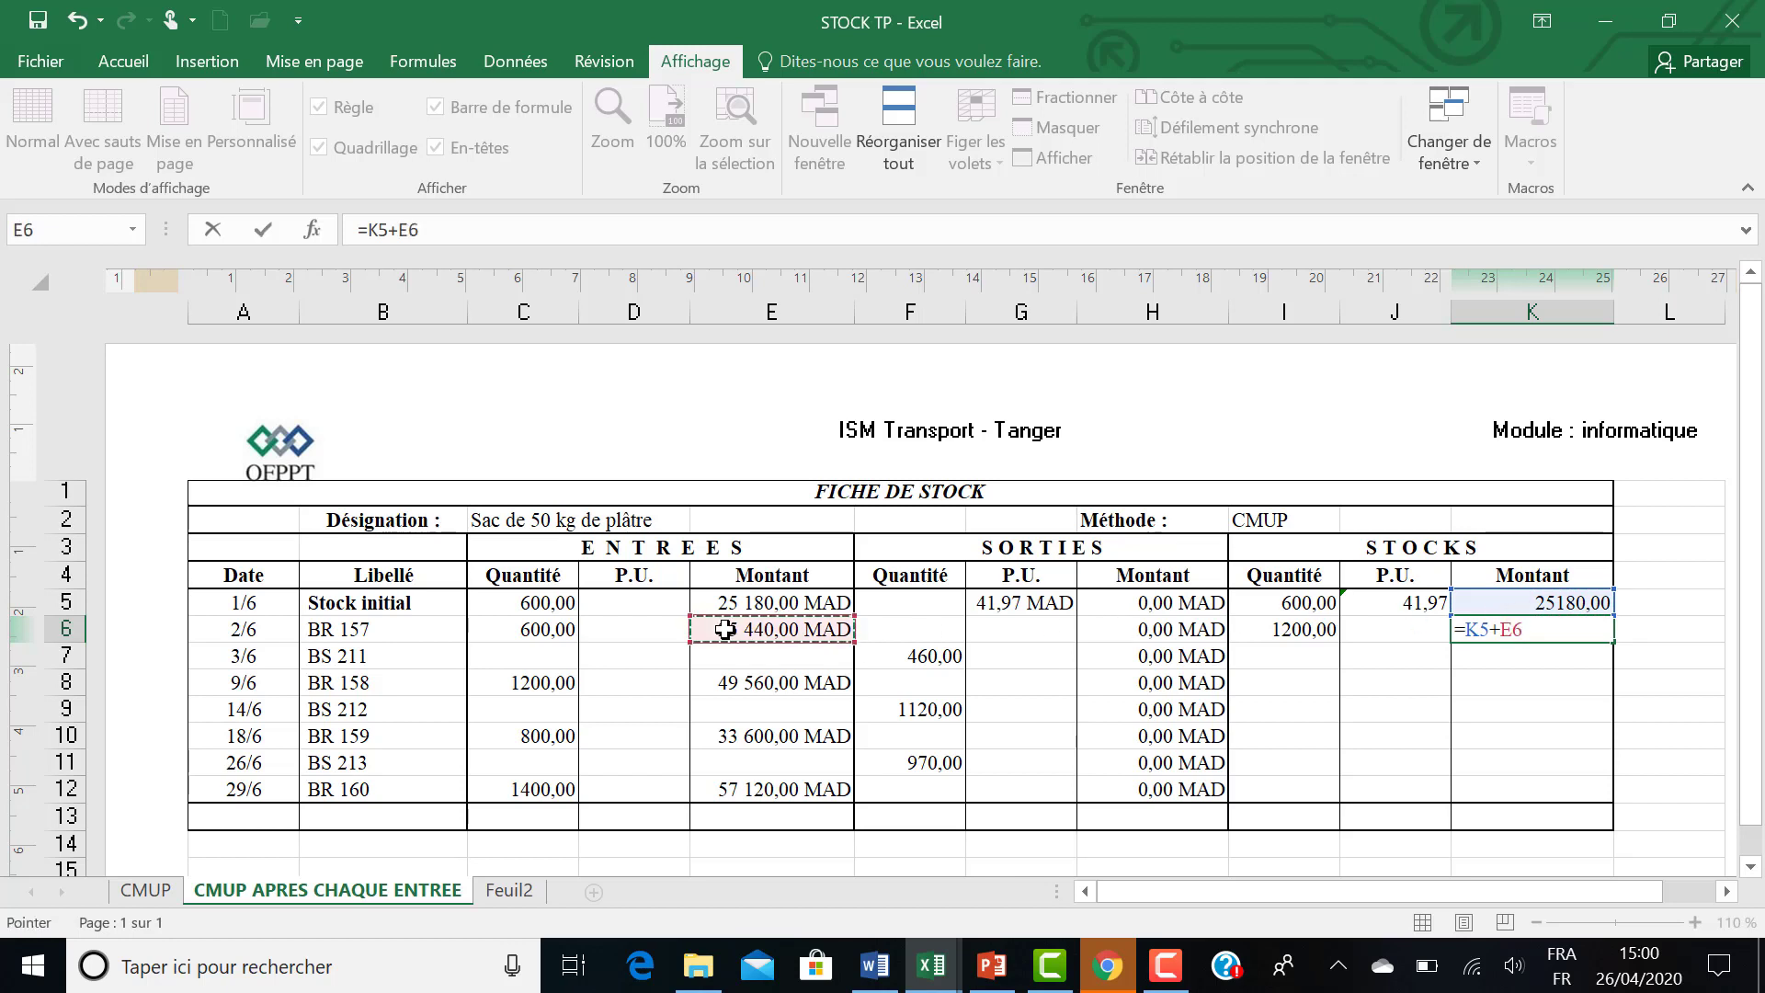
type("-")
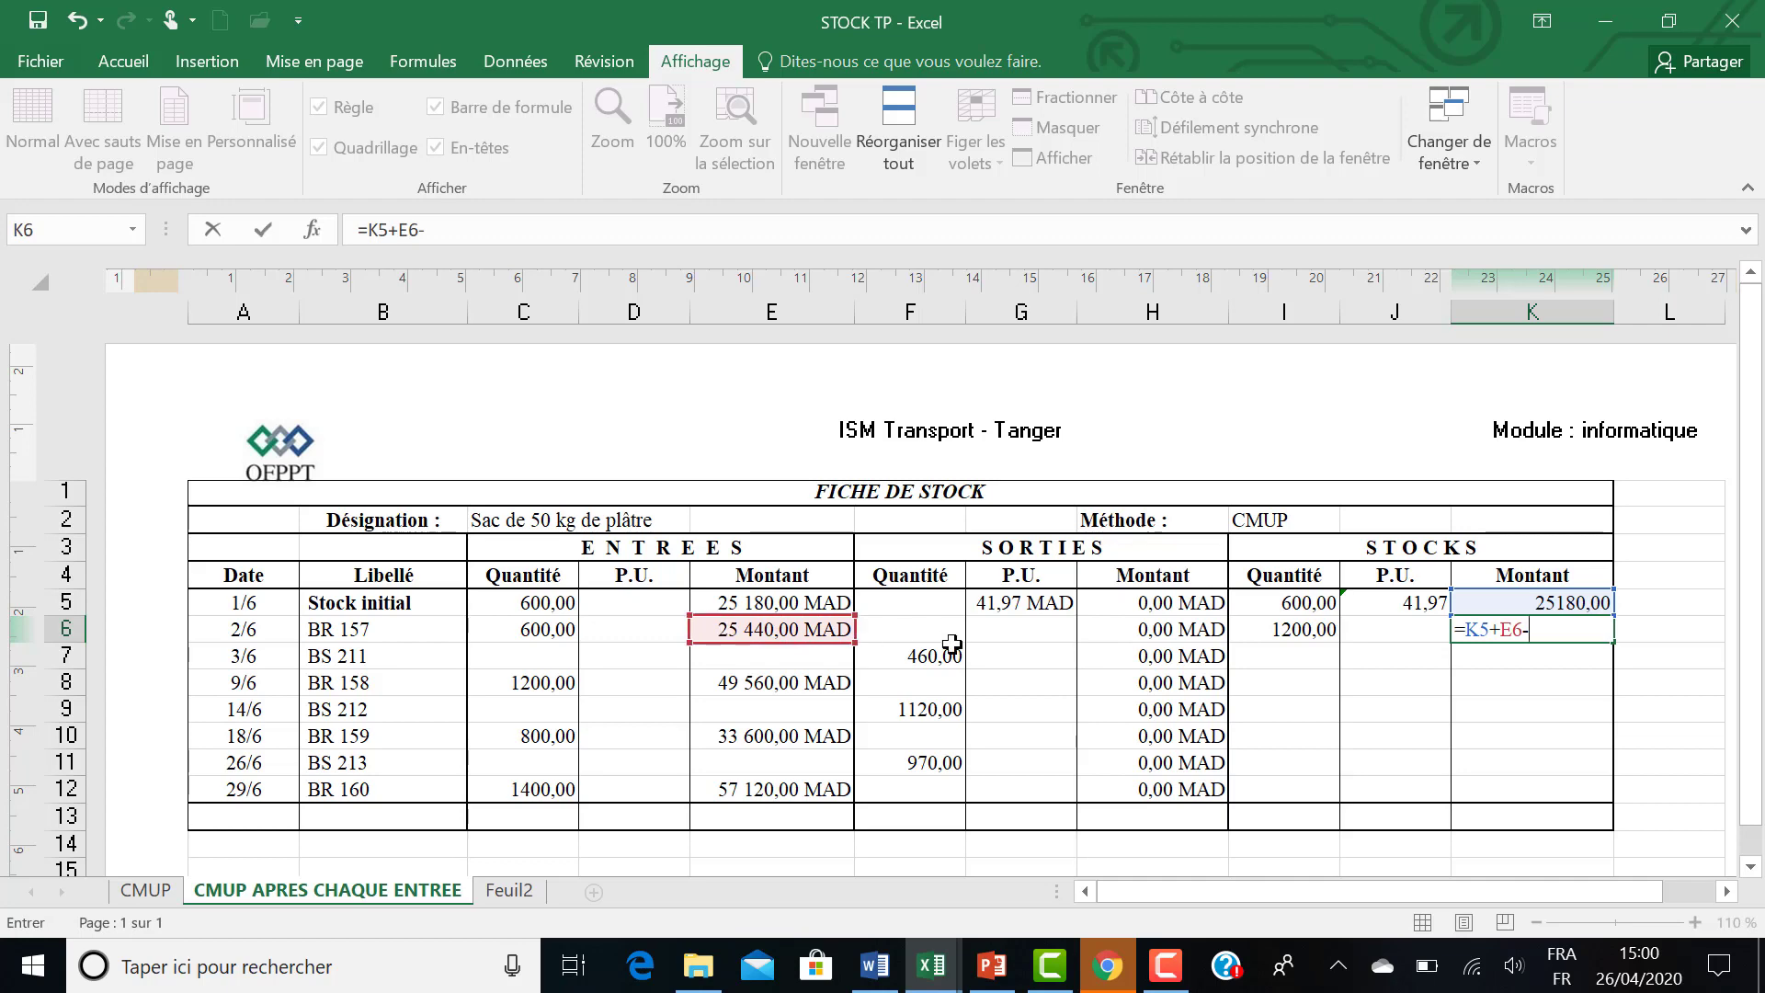
left_click(1111, 633)
key("Return")
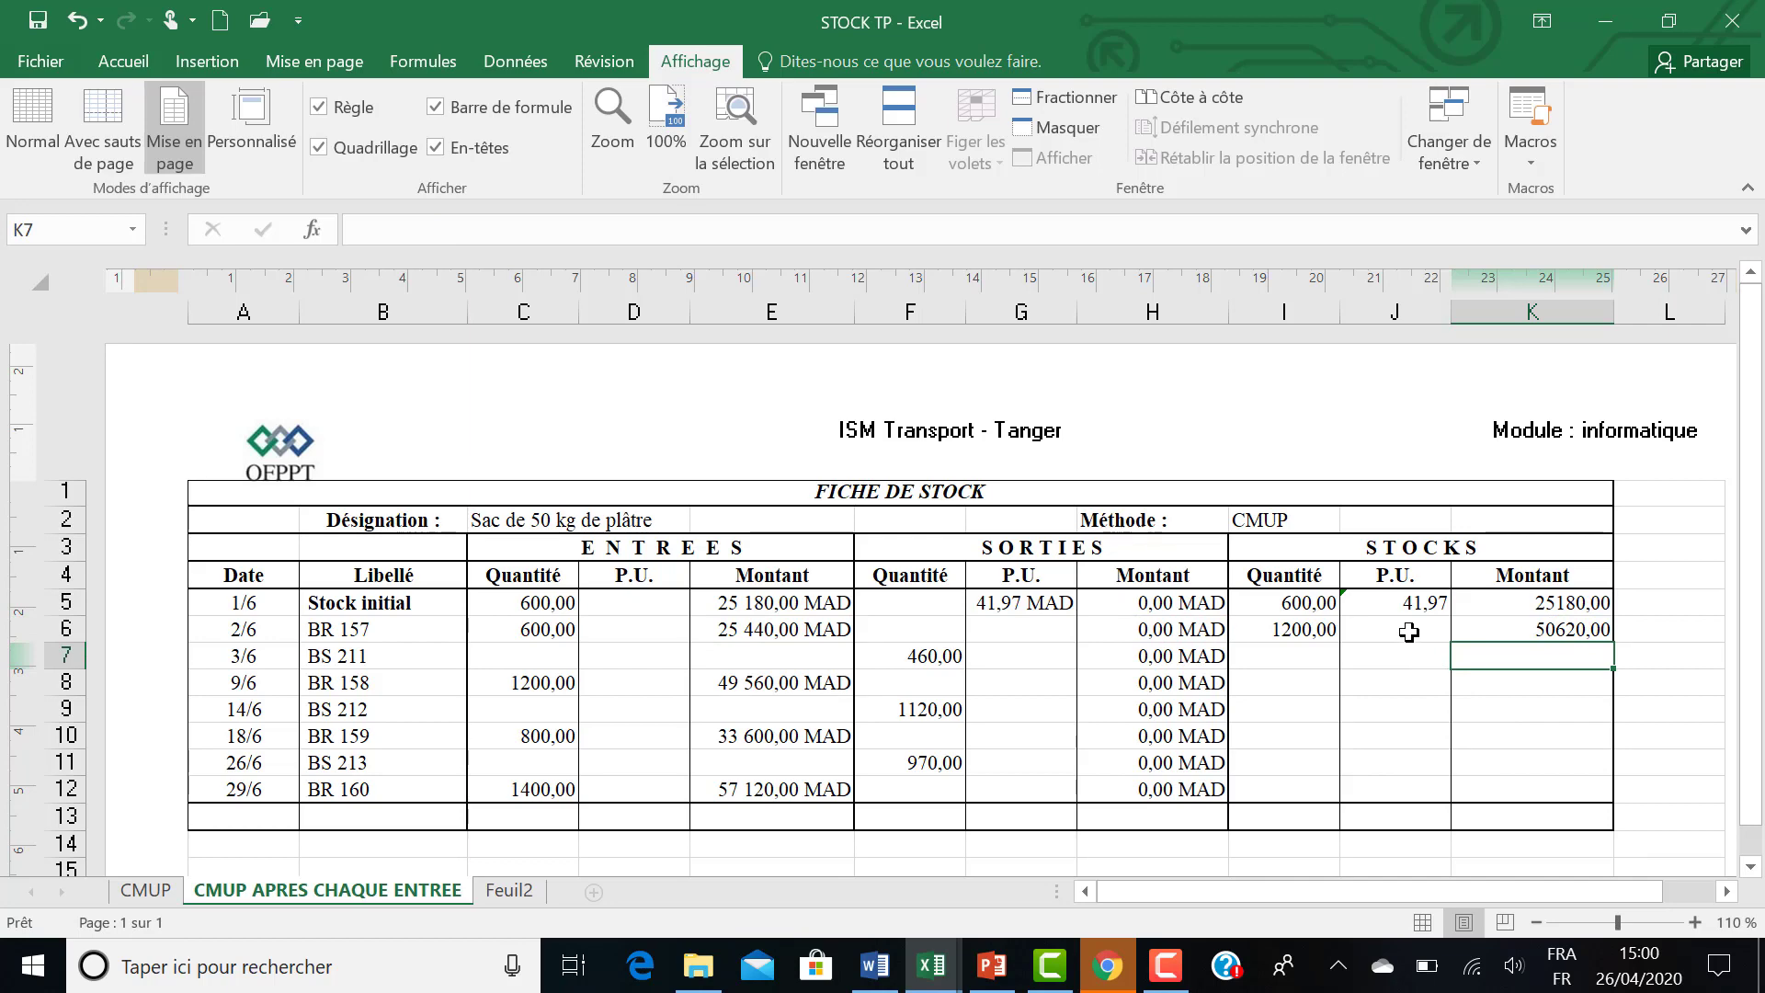
Calculate the BR 157 stock unit price in J6 with the formula =K6/I6.
left_click(1409, 632)
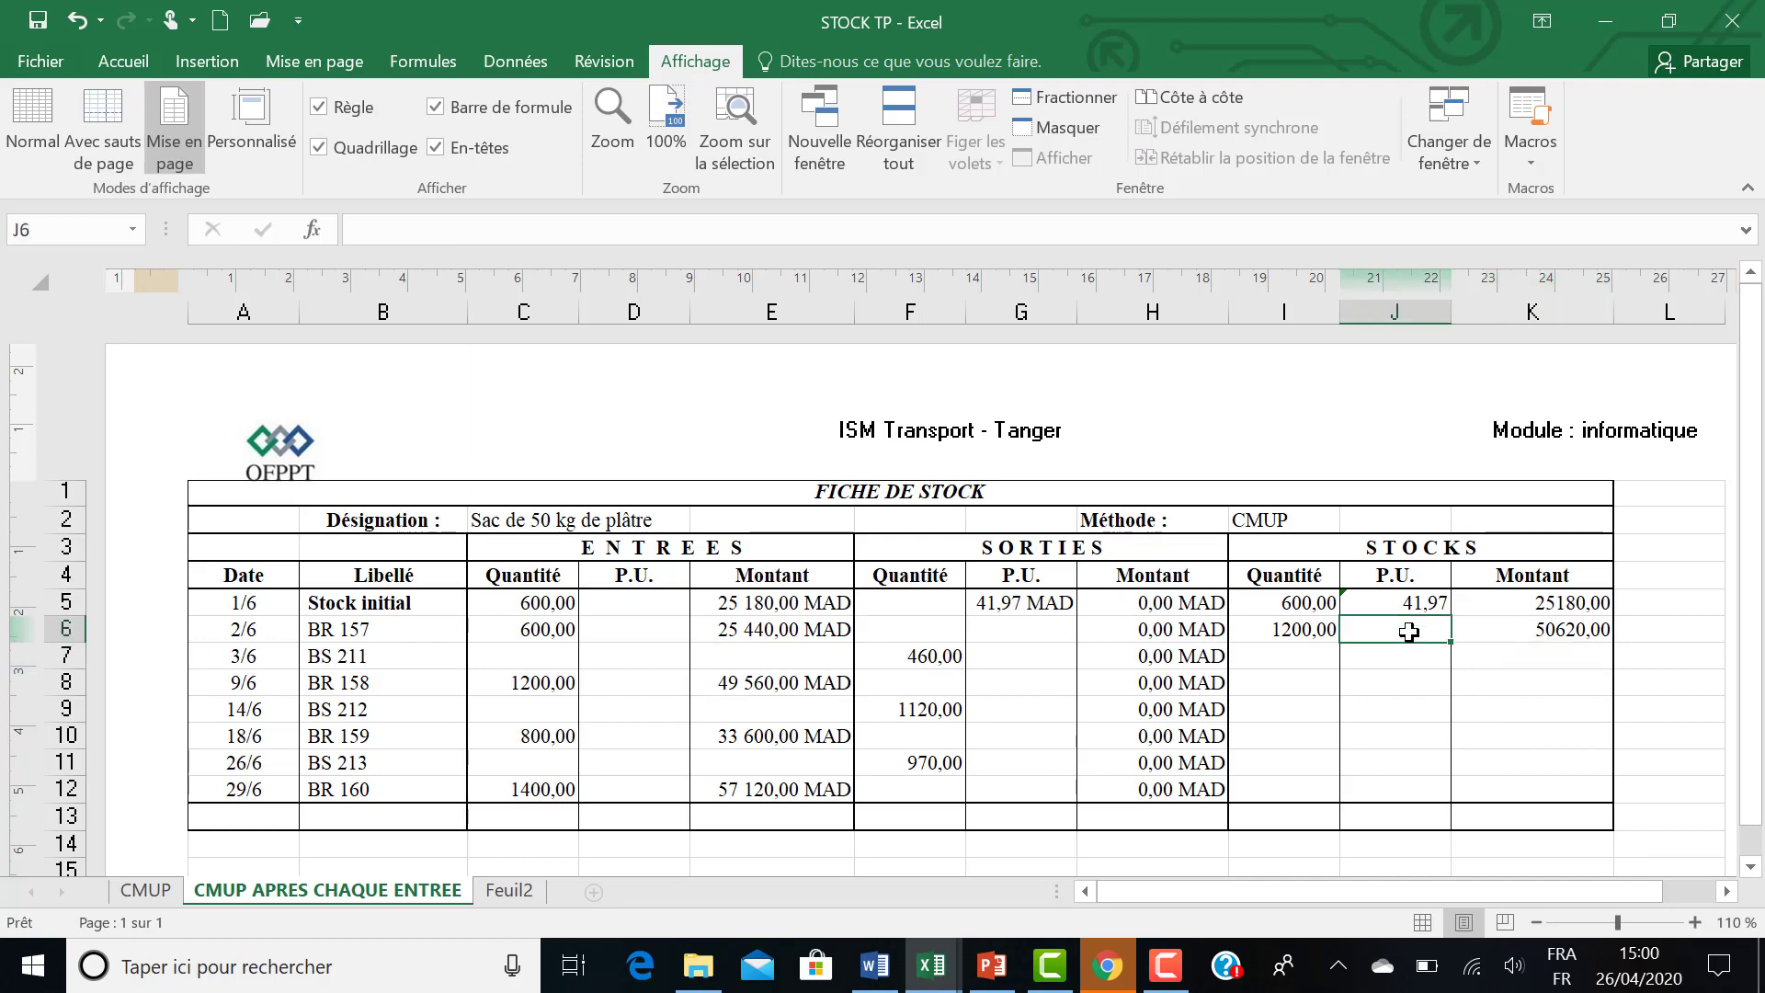
type("=")
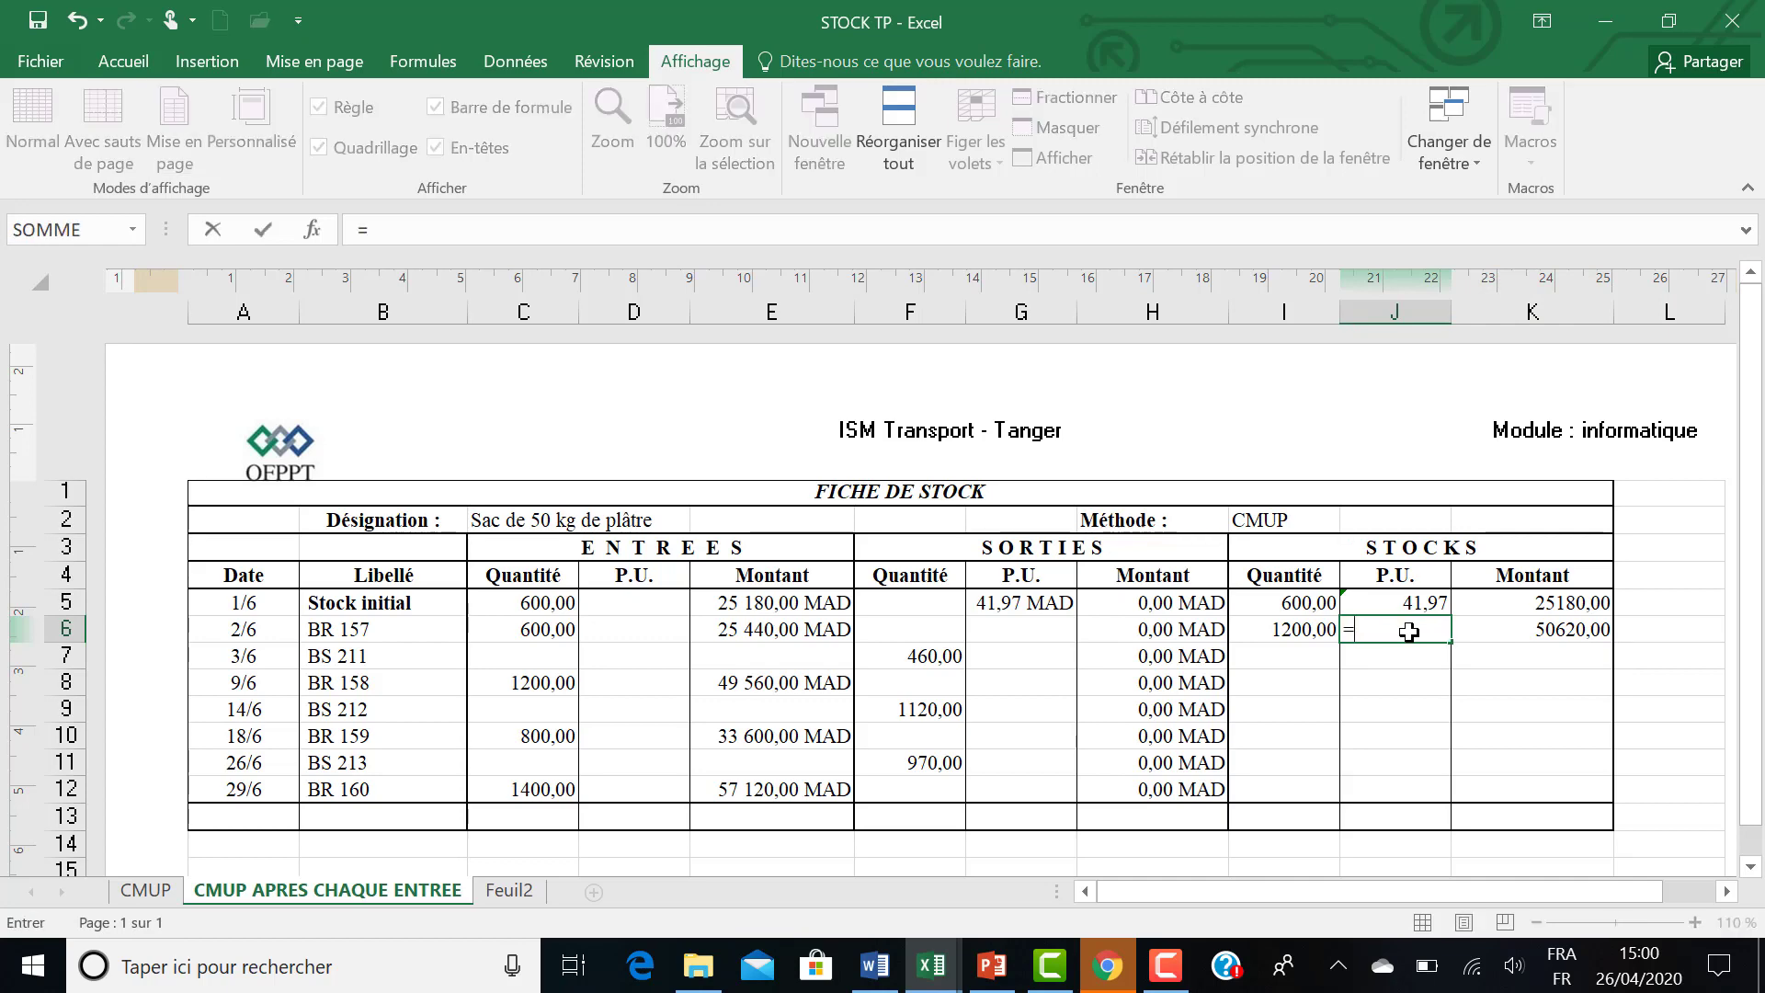
left_click(1499, 628)
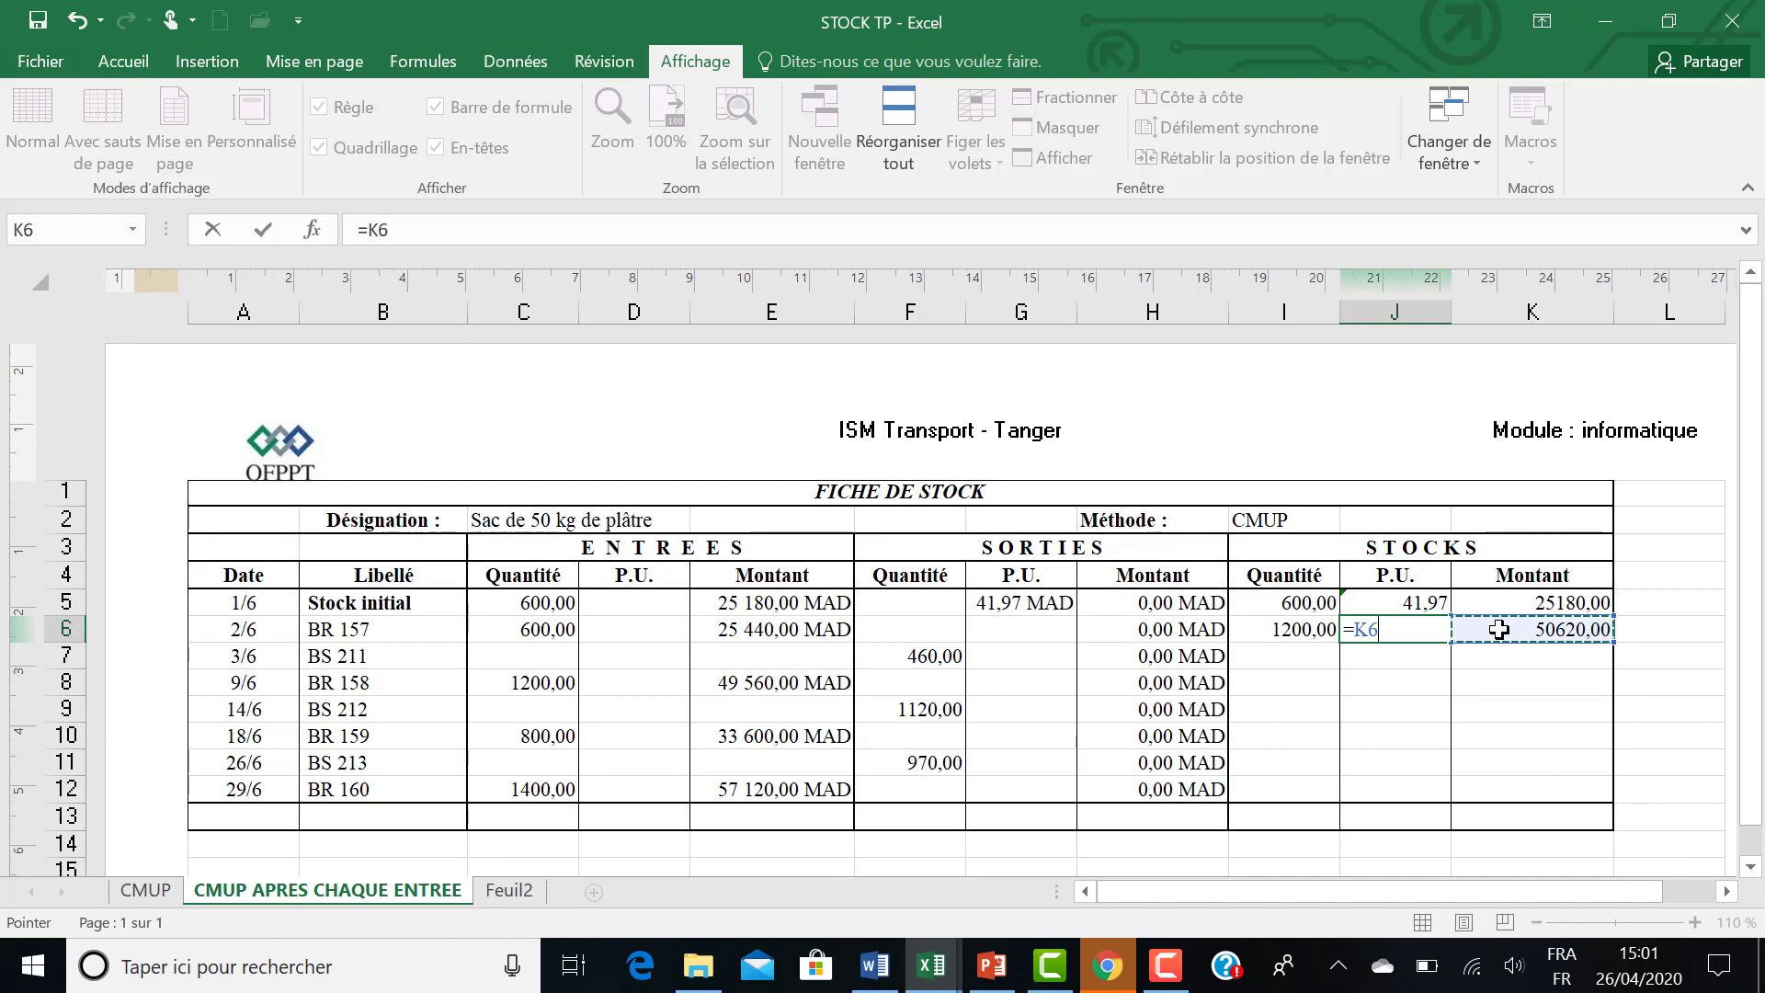
type("/")
left_click(1283, 631)
key("Return")
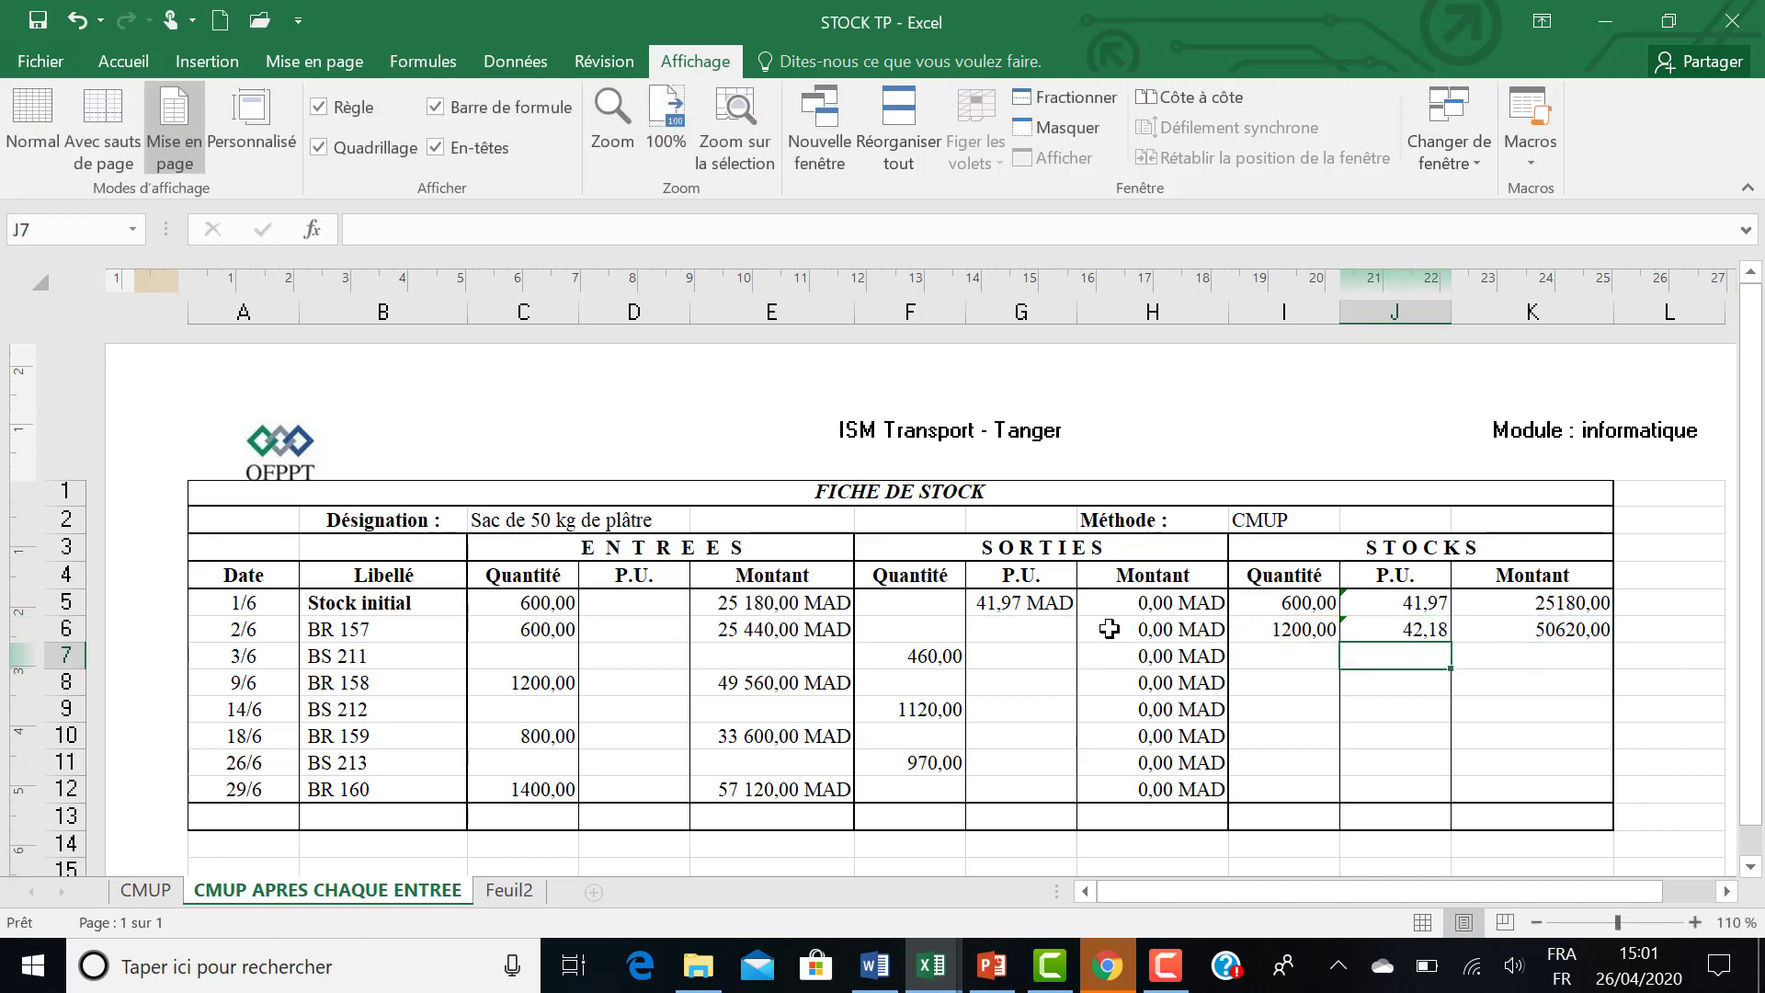
Check the outgoing unit price instruction for following rows in Word, return to STOCK TP in Excel and enter =J5 in G6.
left_click(1045, 634)
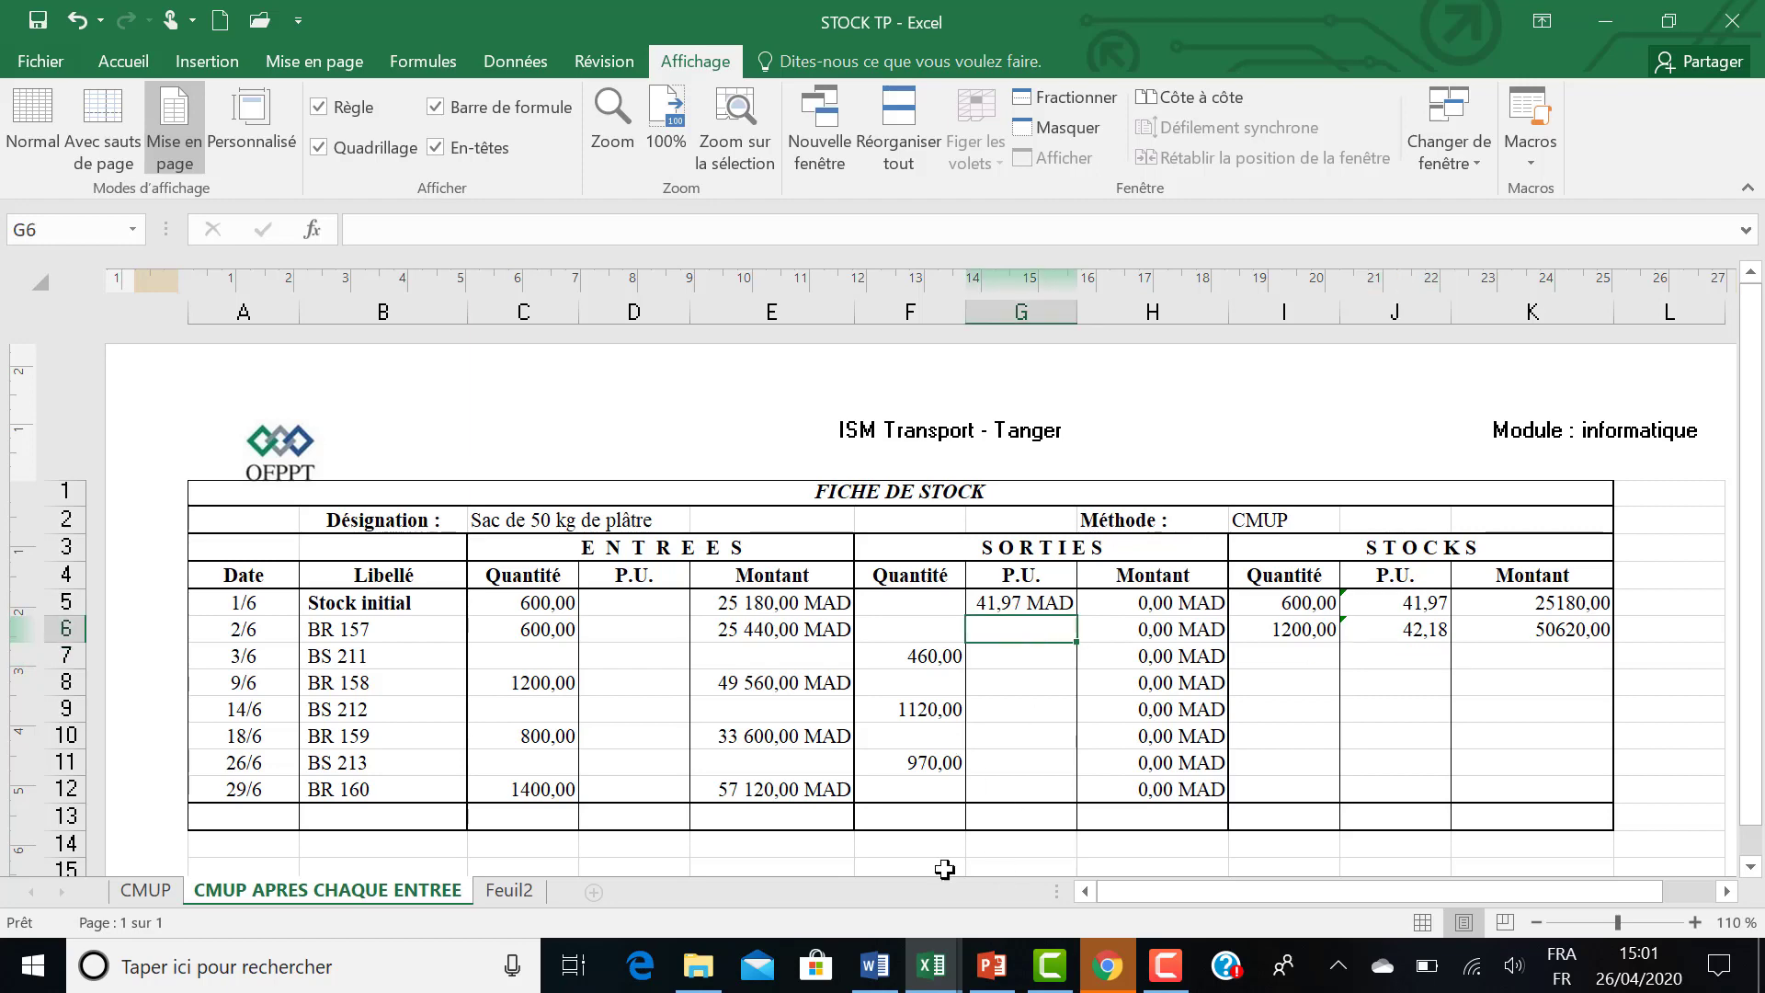
left_click(874, 965)
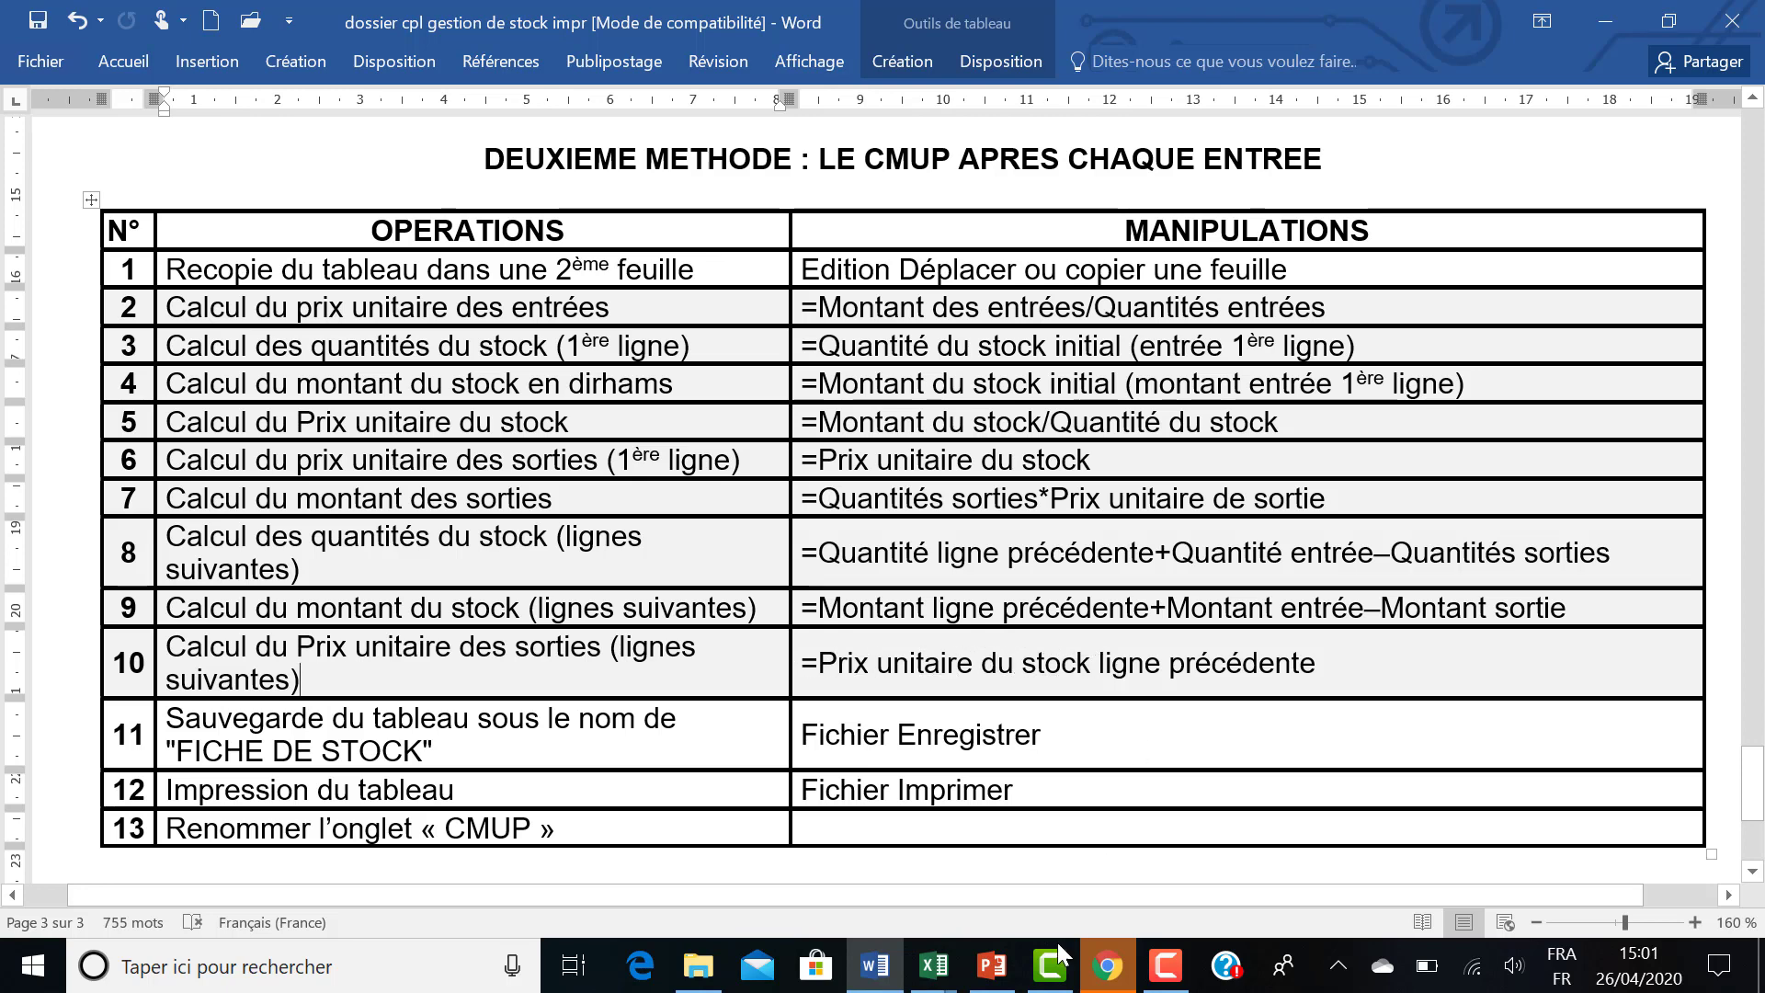
mouse_move(931, 976)
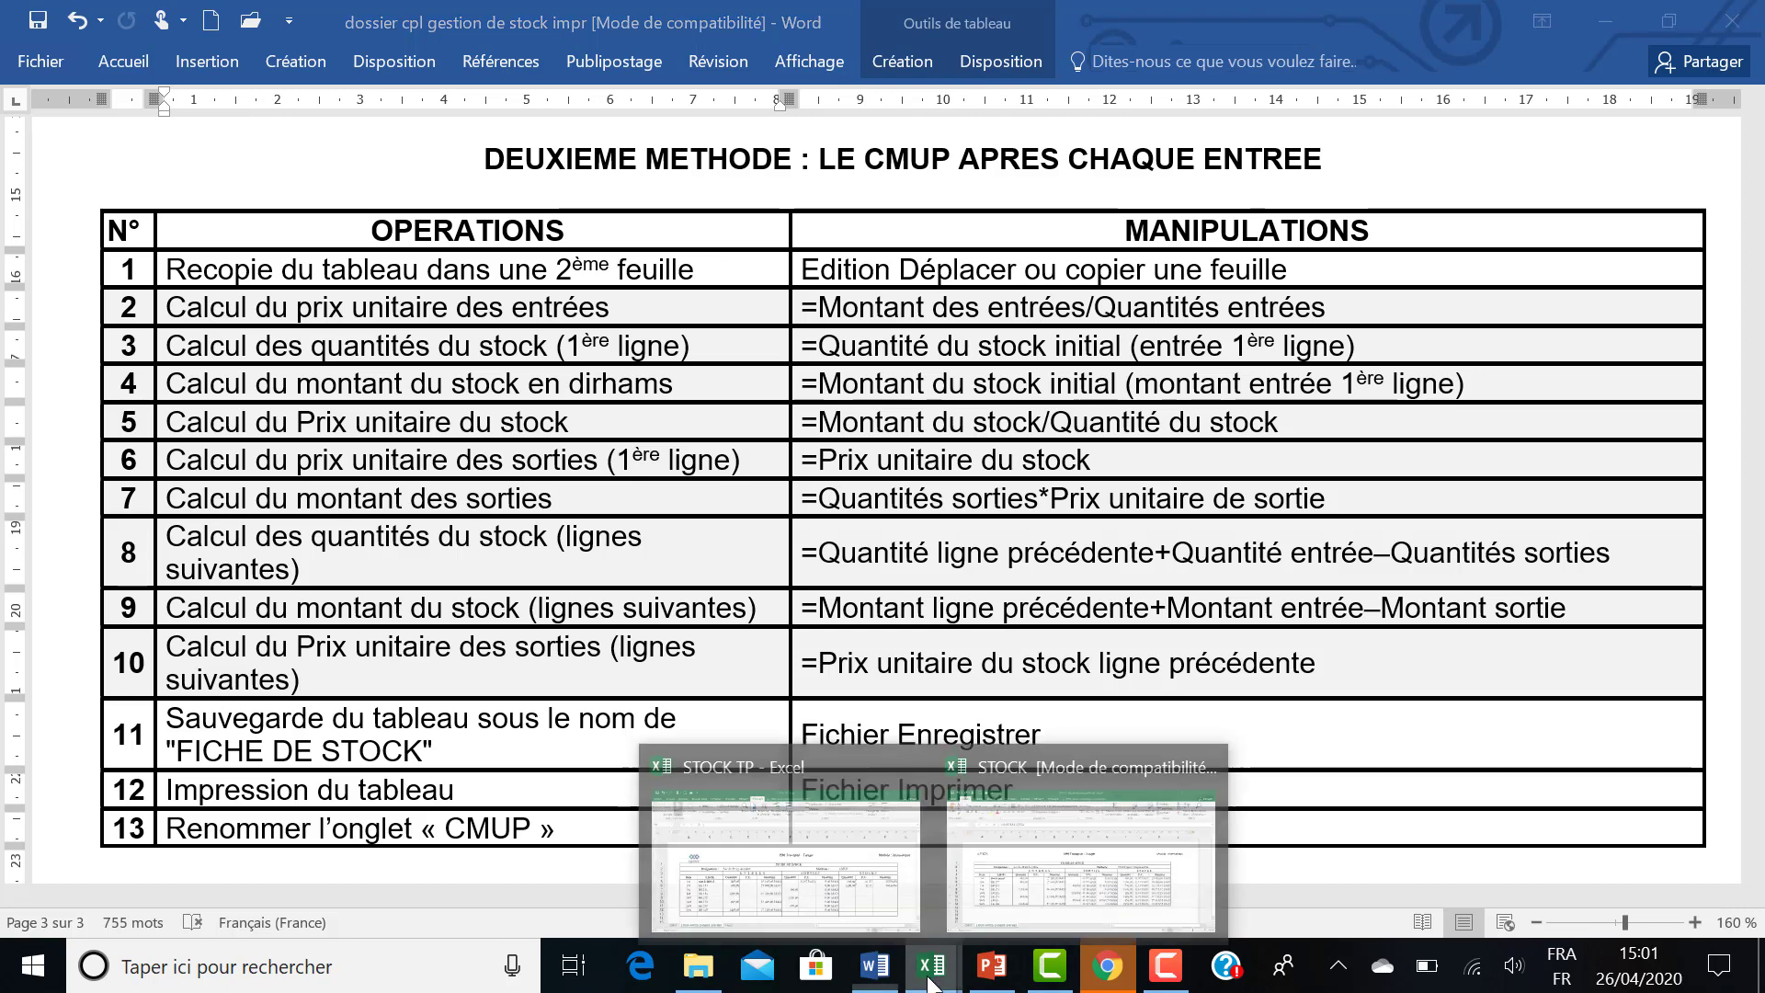
left_click(881, 879)
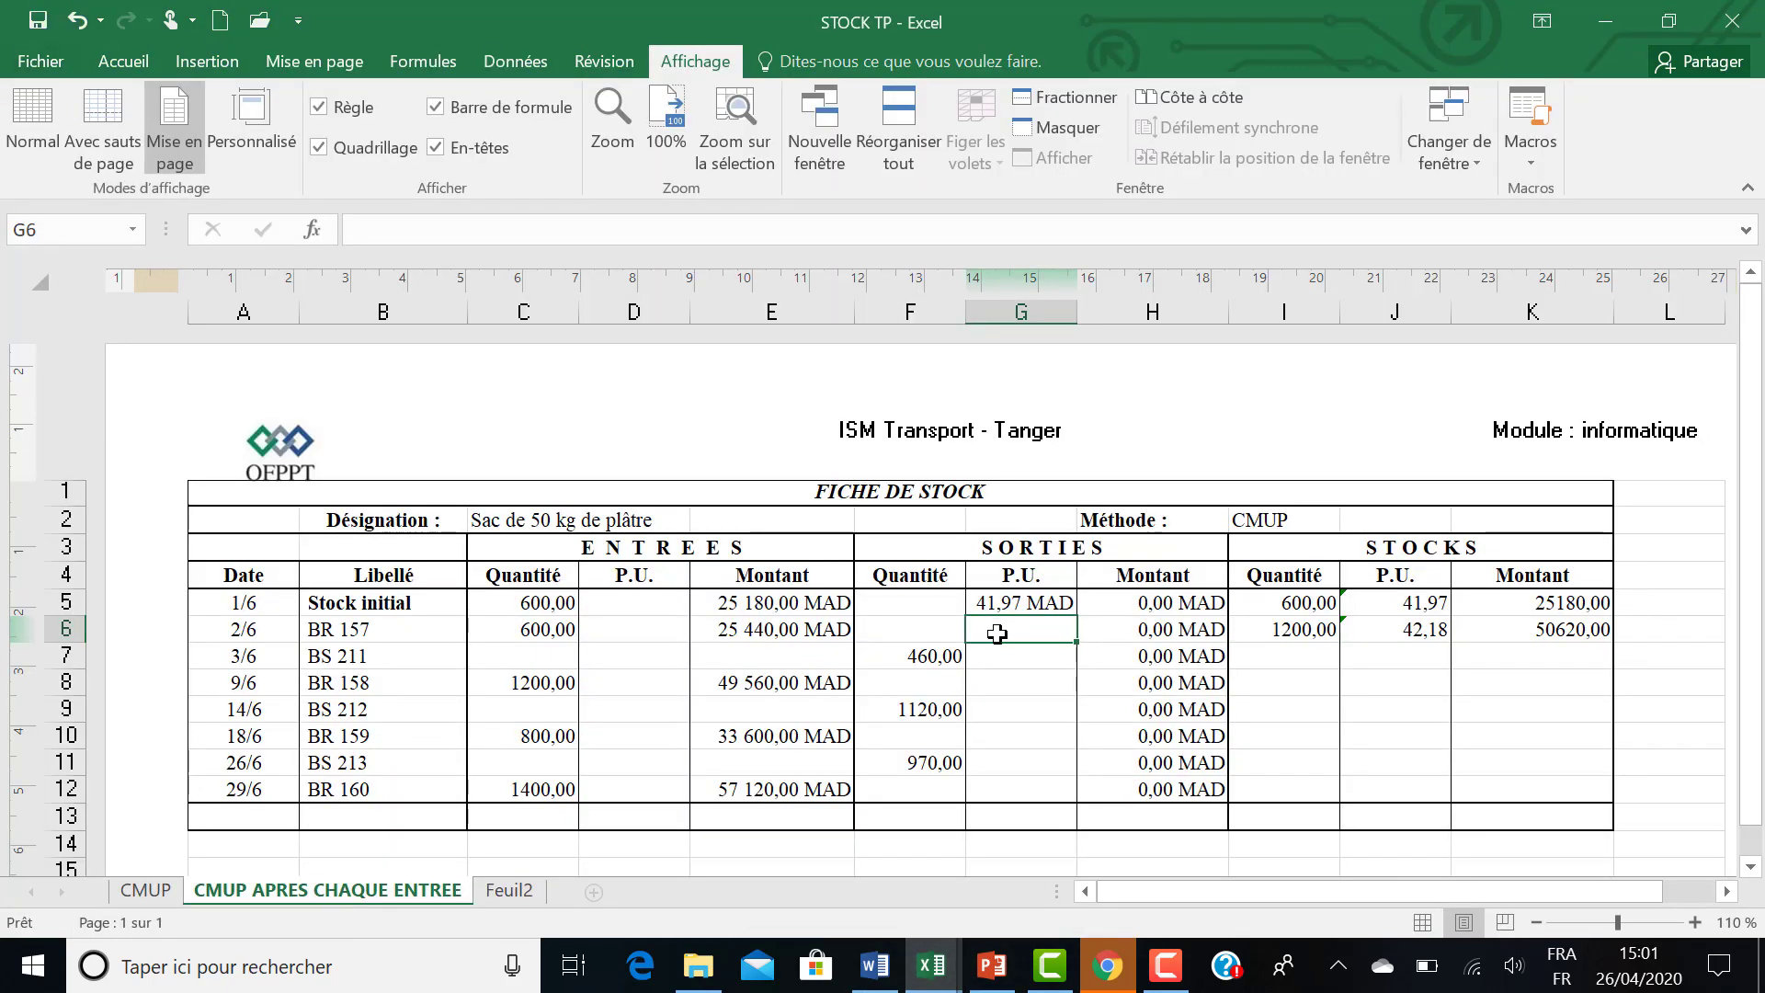
type("=")
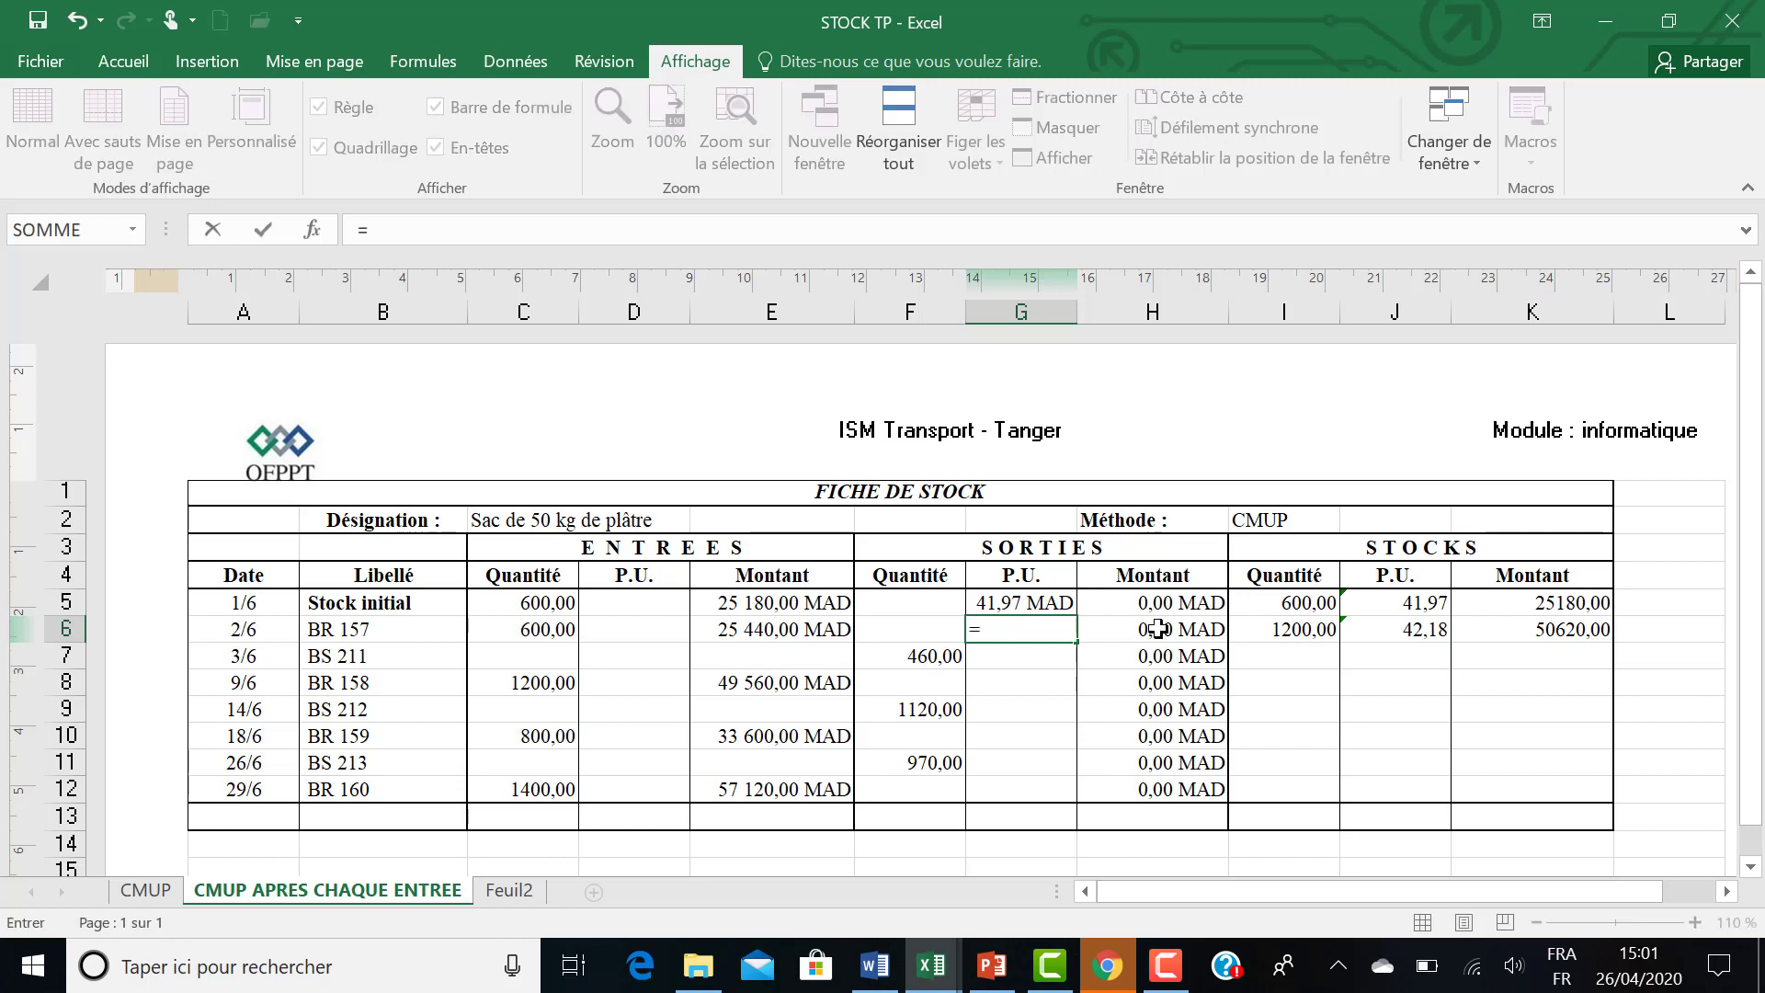
left_click(1375, 603)
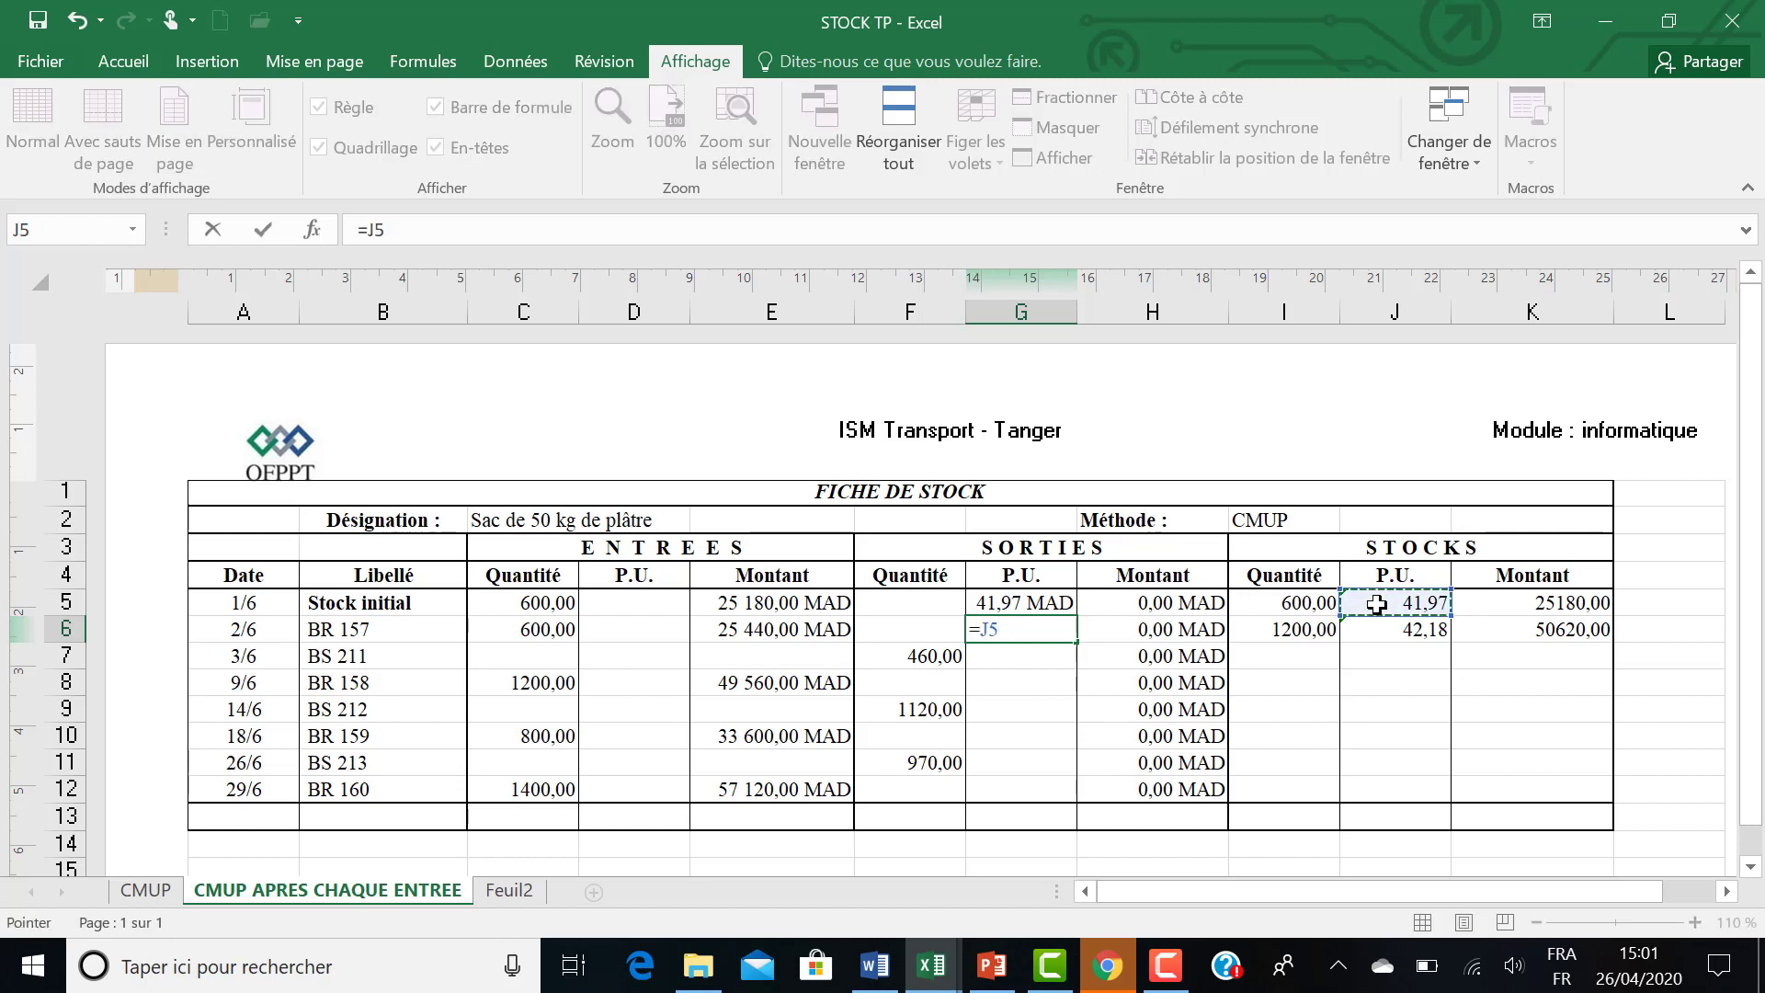
key("Return")
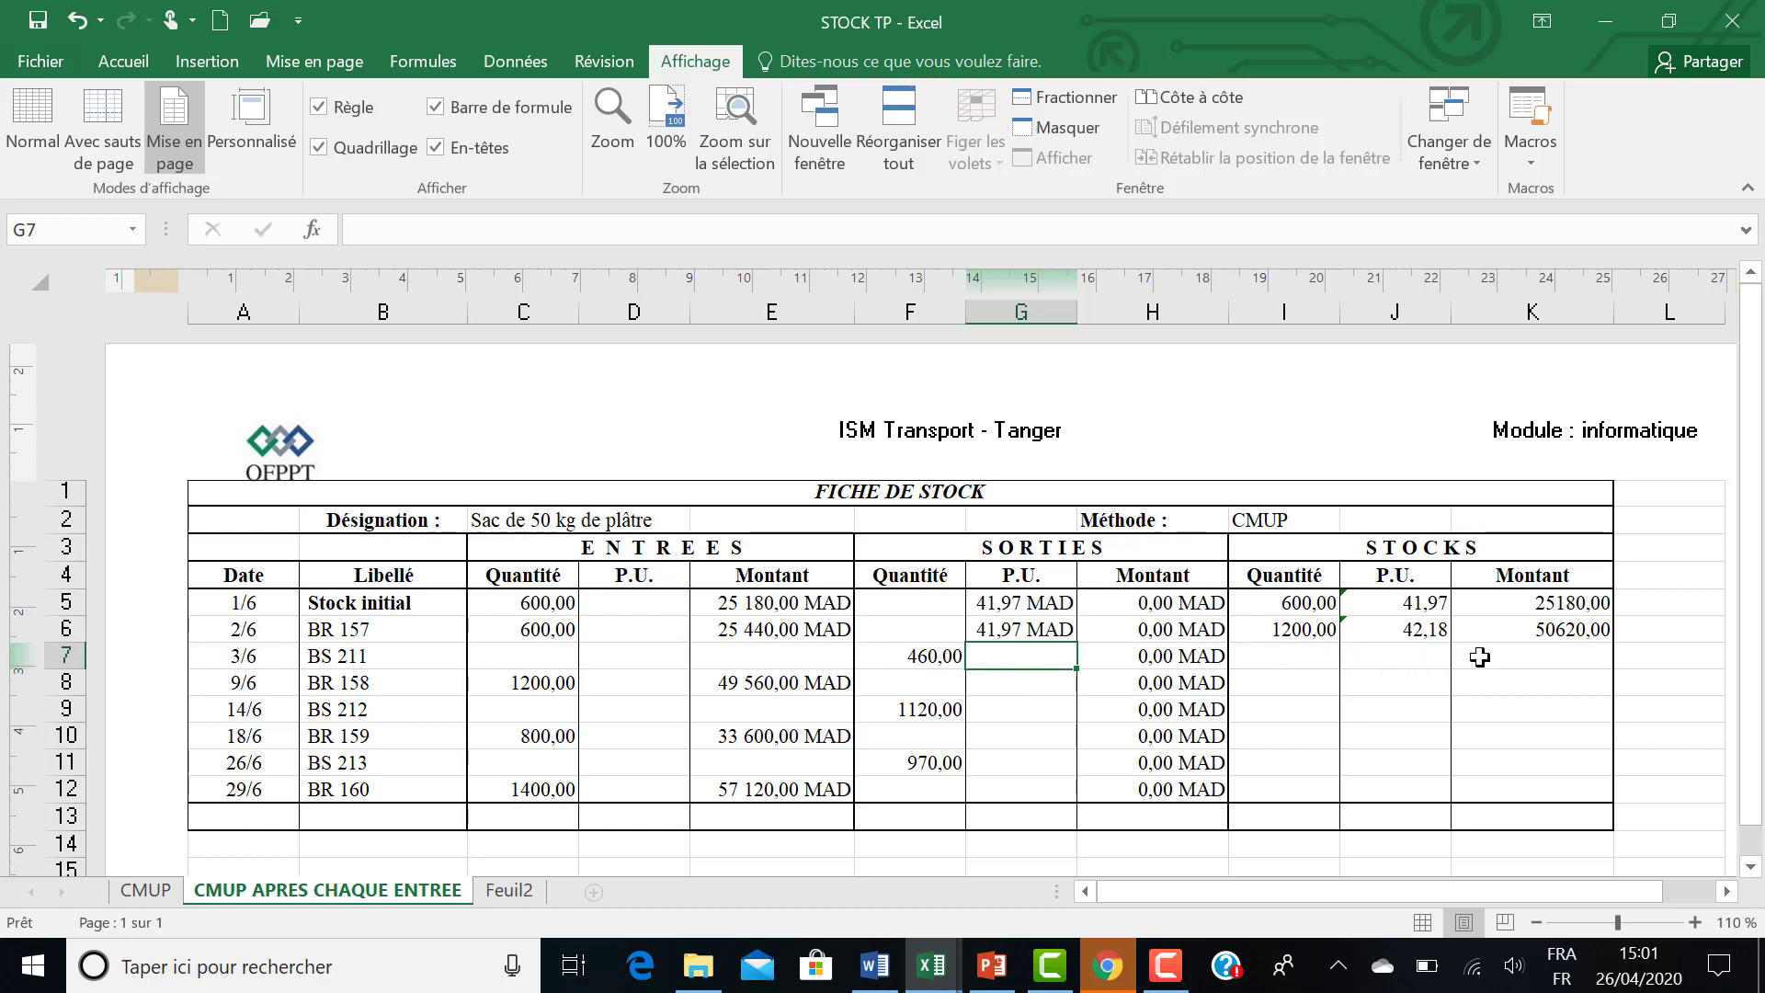
Calculate the BS 211 stock quantity in I7 with the formula =I6+C7-F7.
left_click(1310, 654)
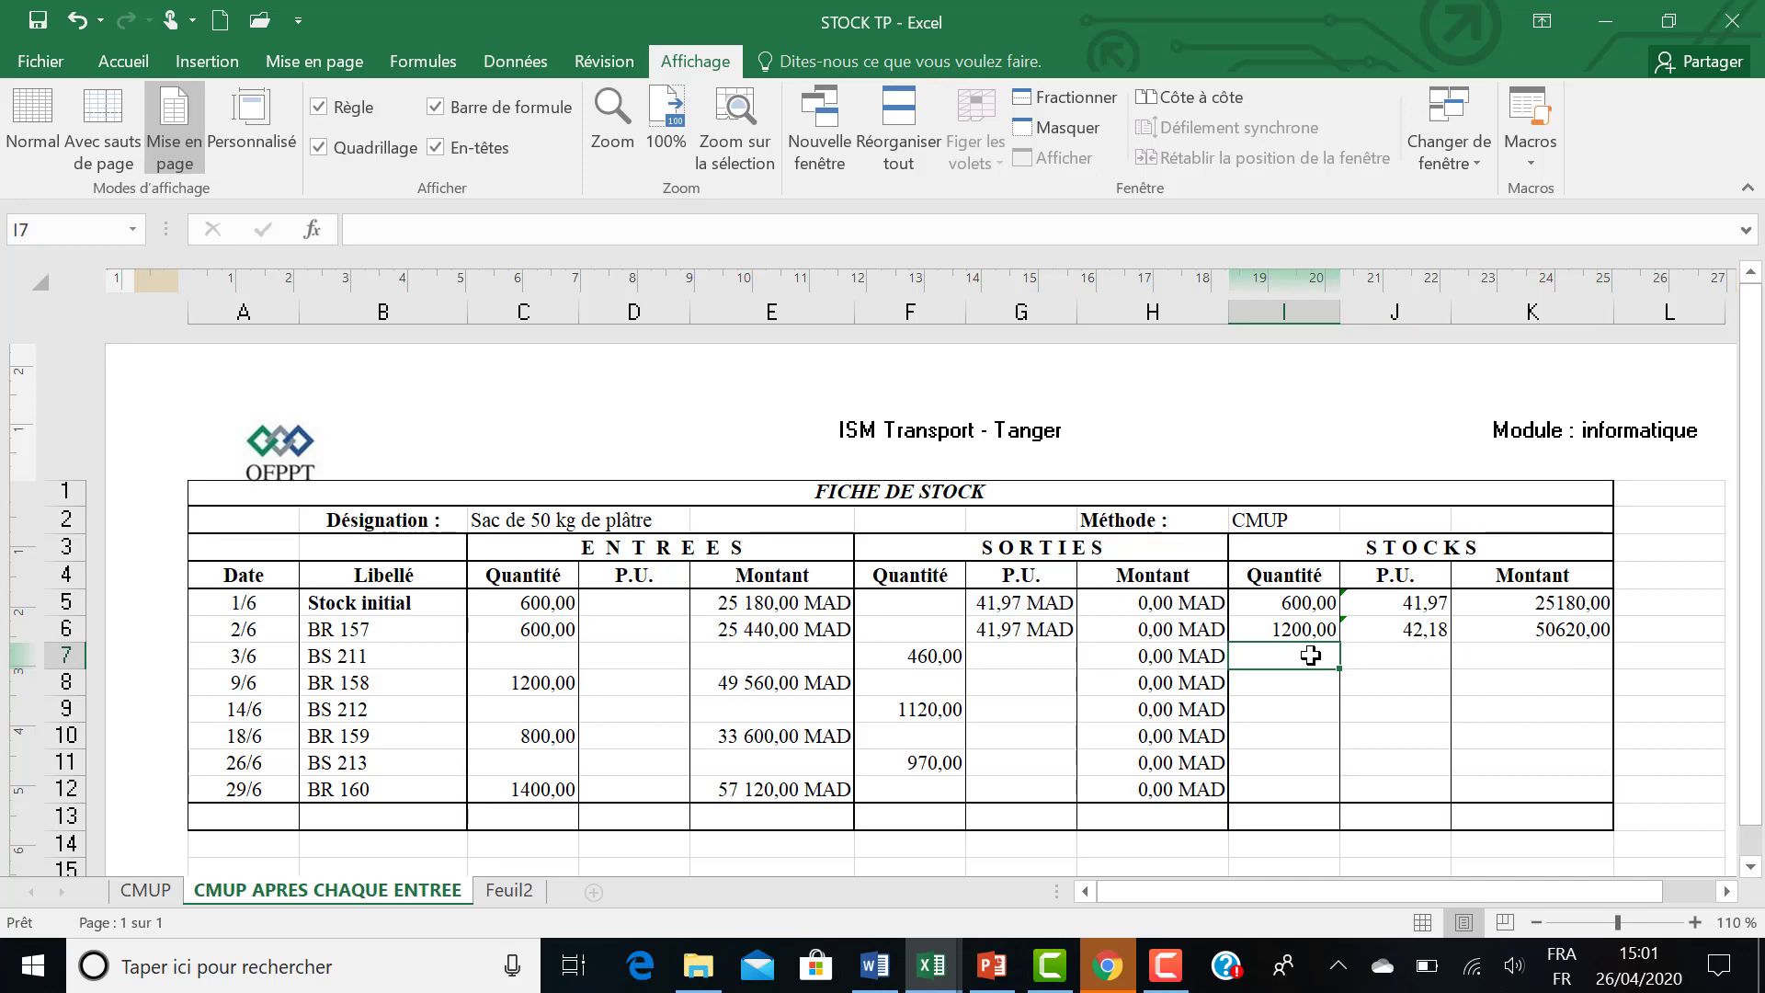
type("=")
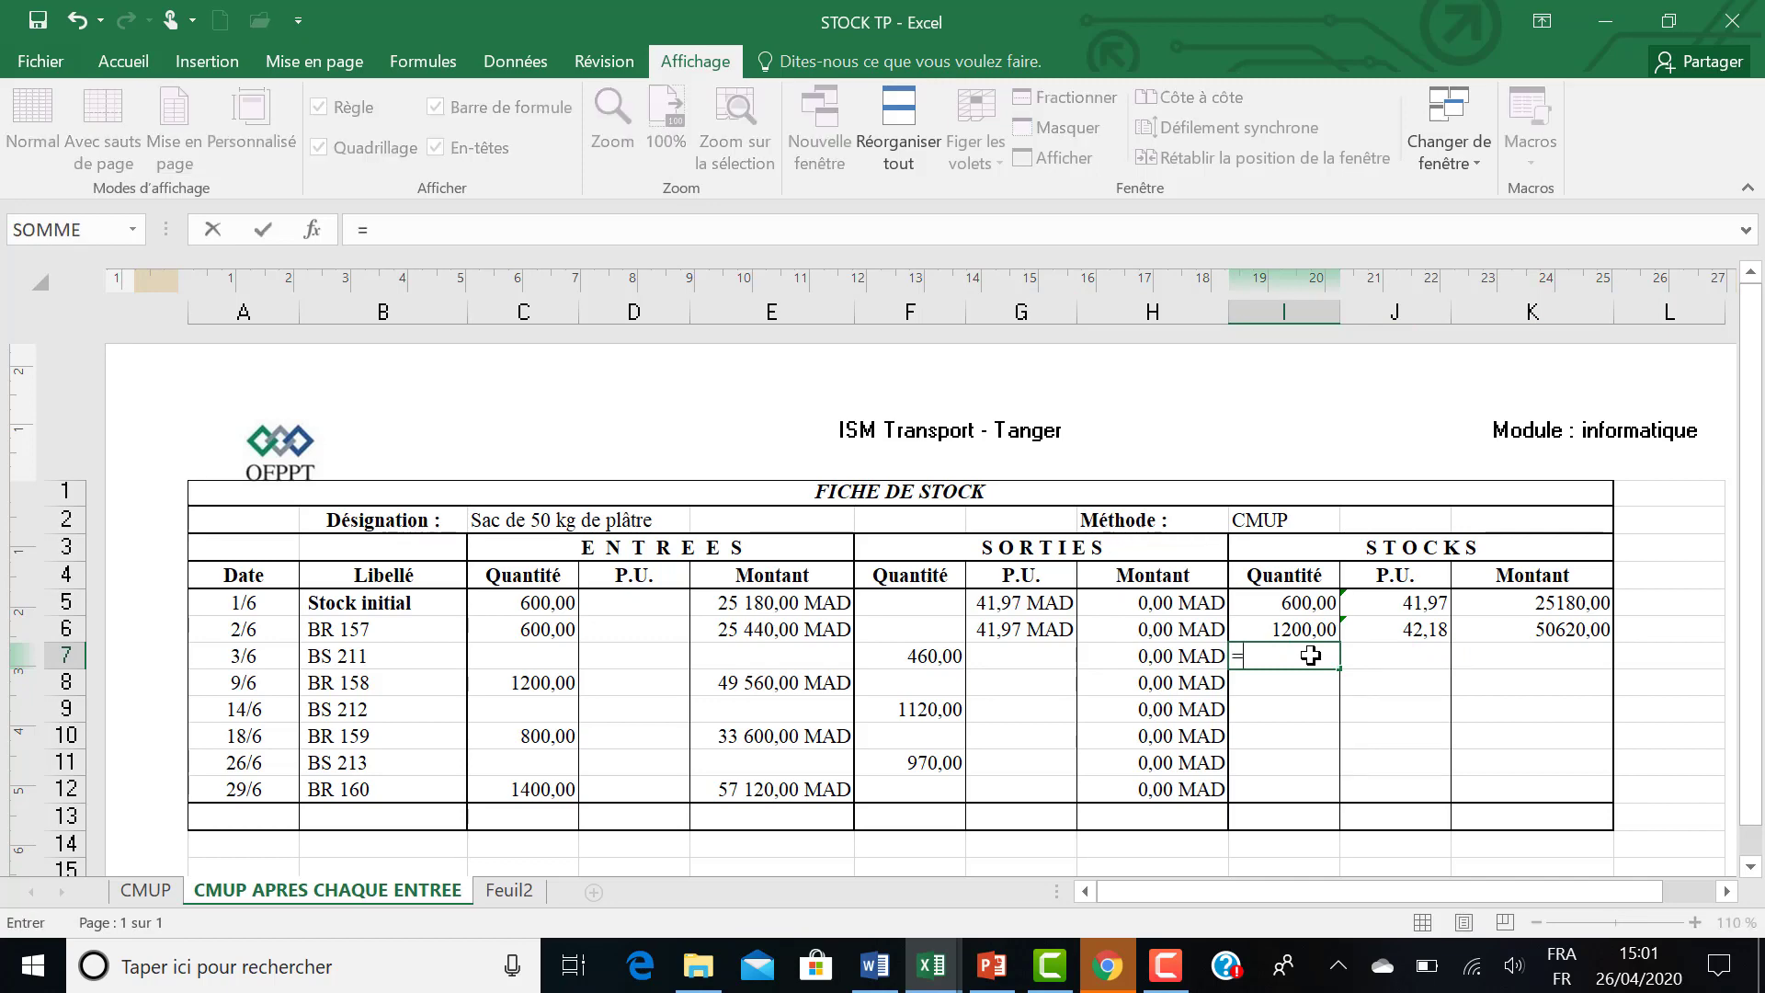
left_click(1260, 629)
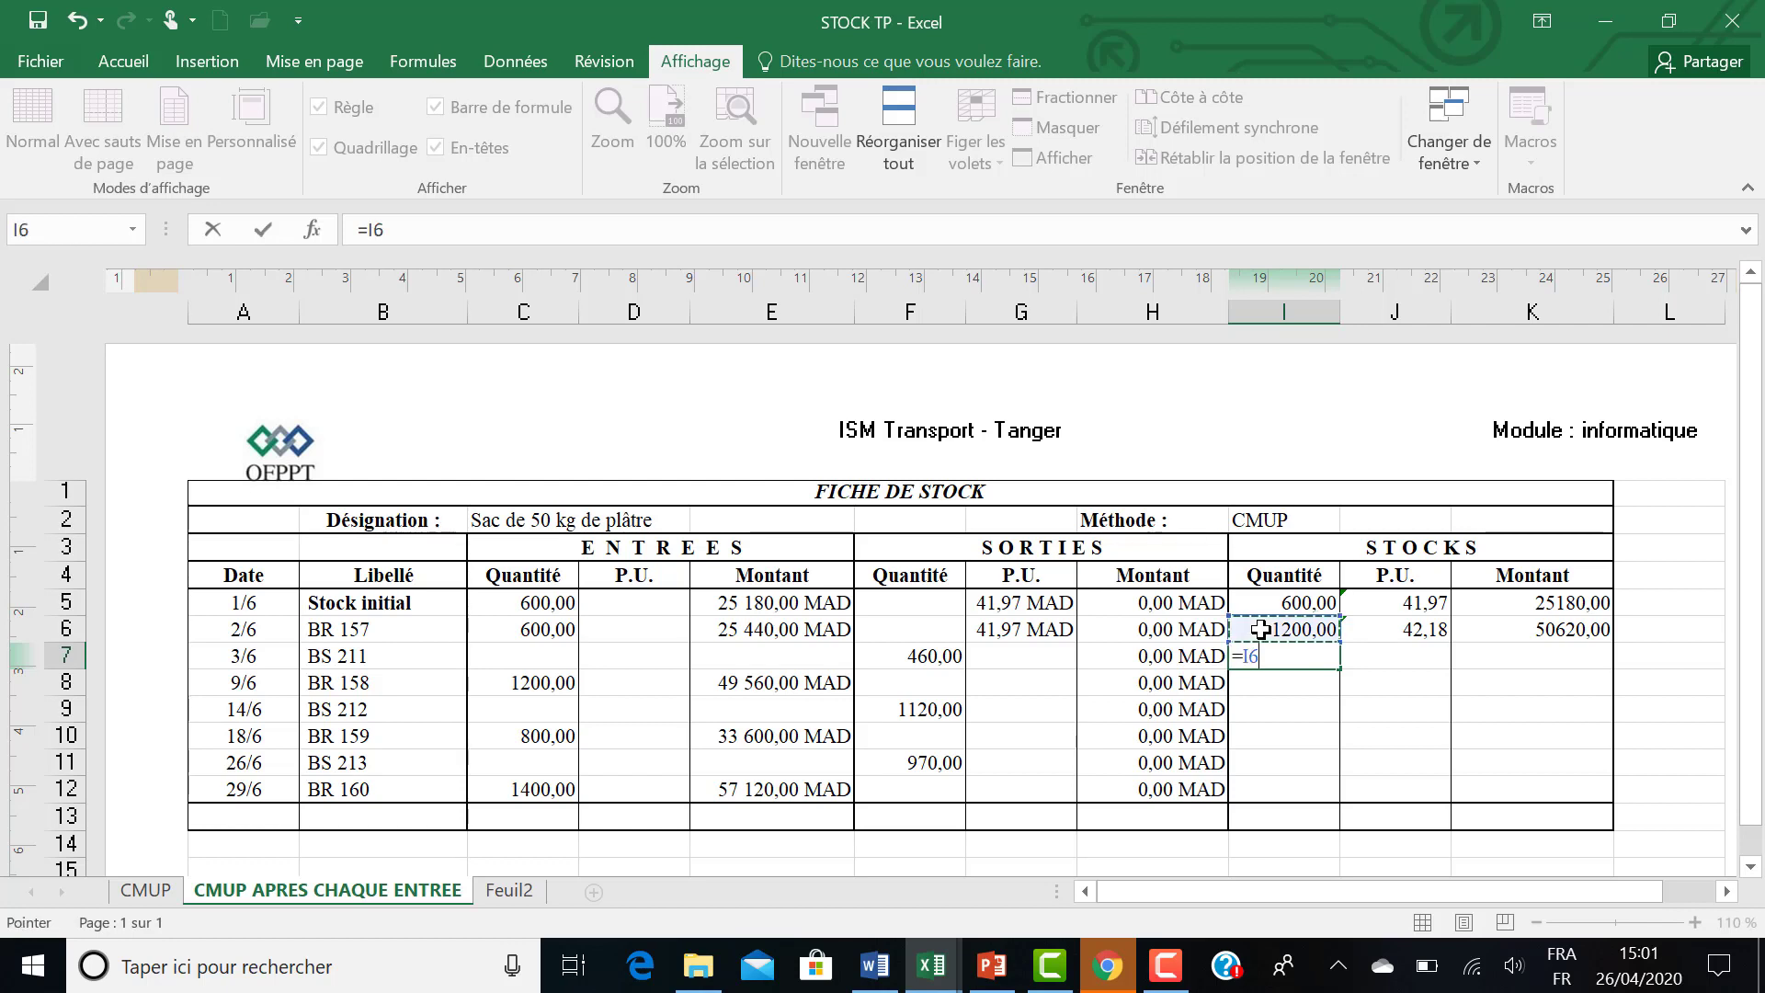
type("+")
left_click(519, 656)
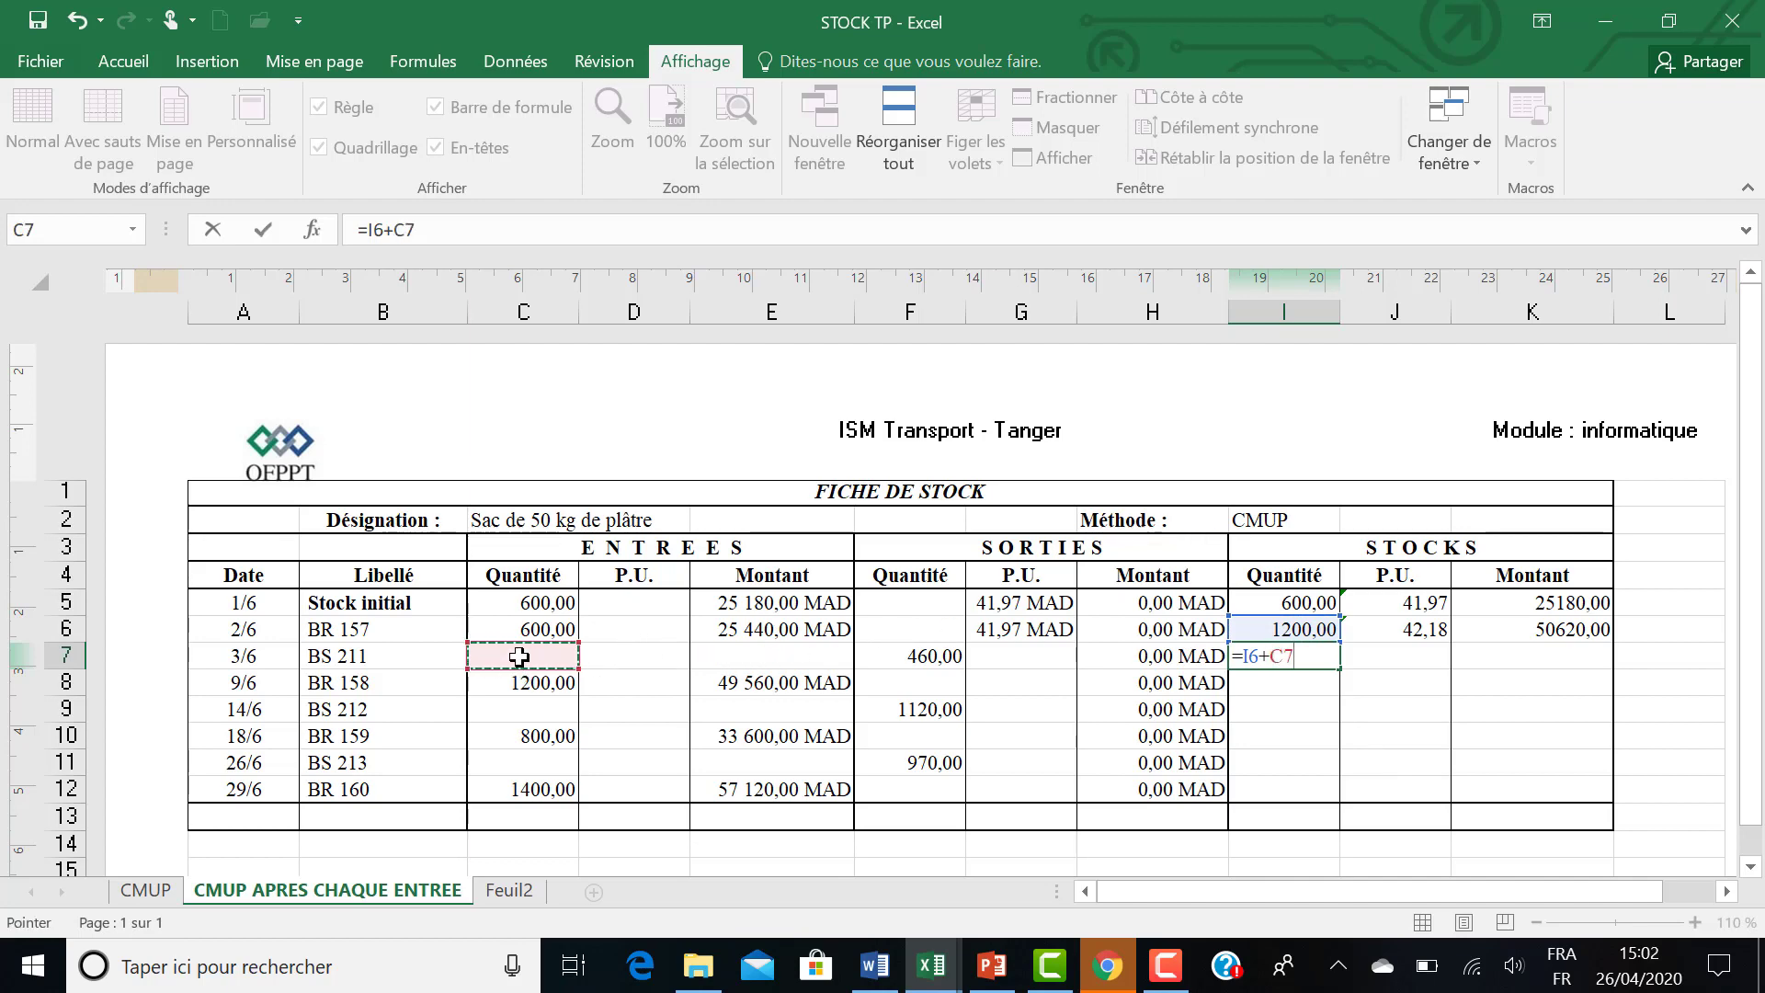
type("-")
left_click(930, 656)
key("Return")
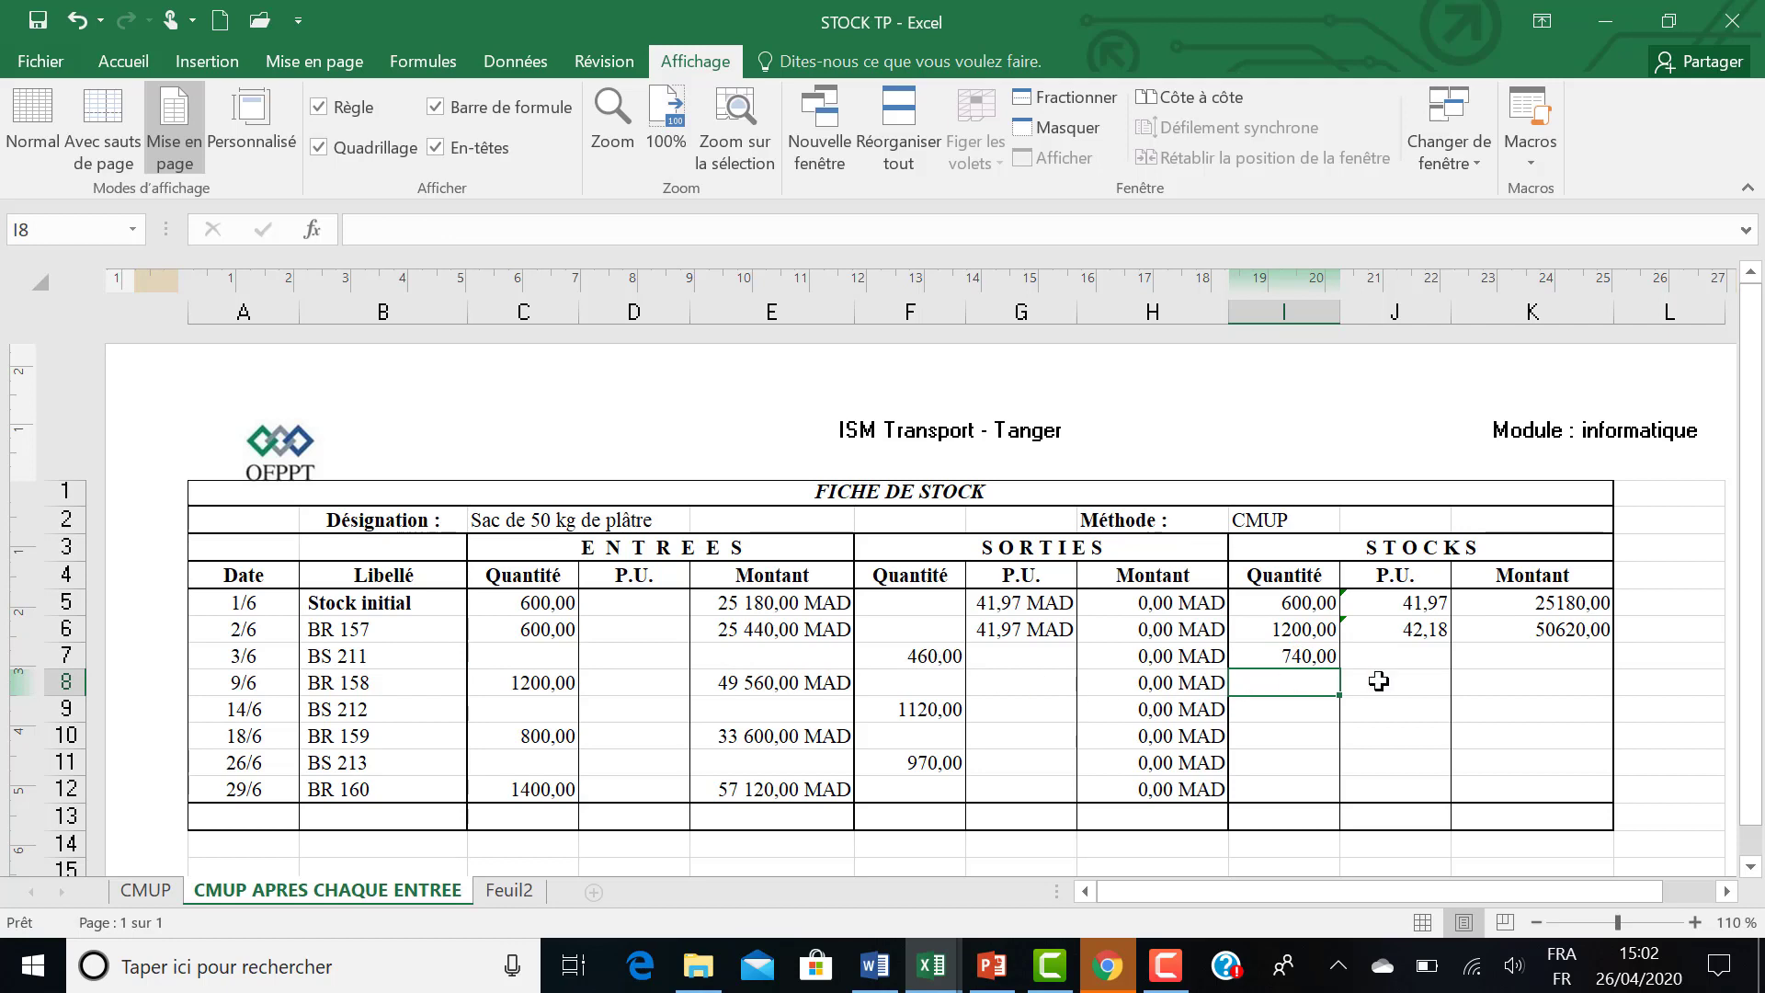
Calculate the BS 211 stock amount in K7 with the formula =K6+E7-H7.
left_click(1490, 660)
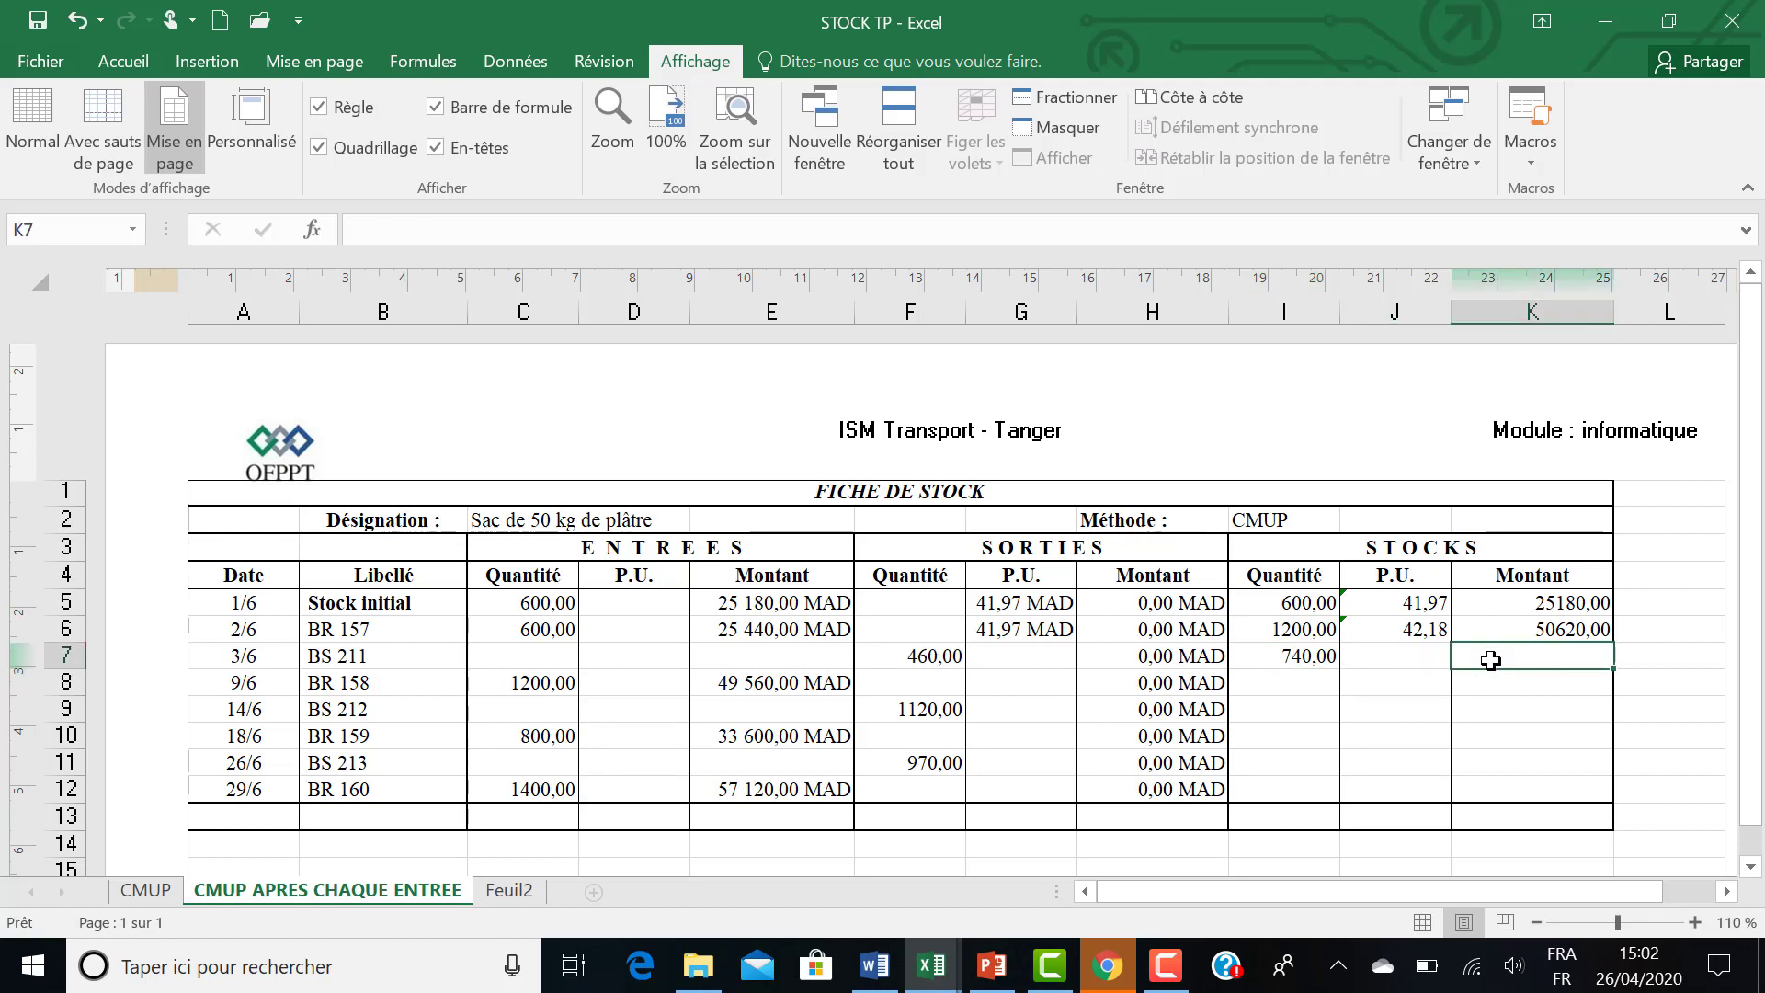
type("=")
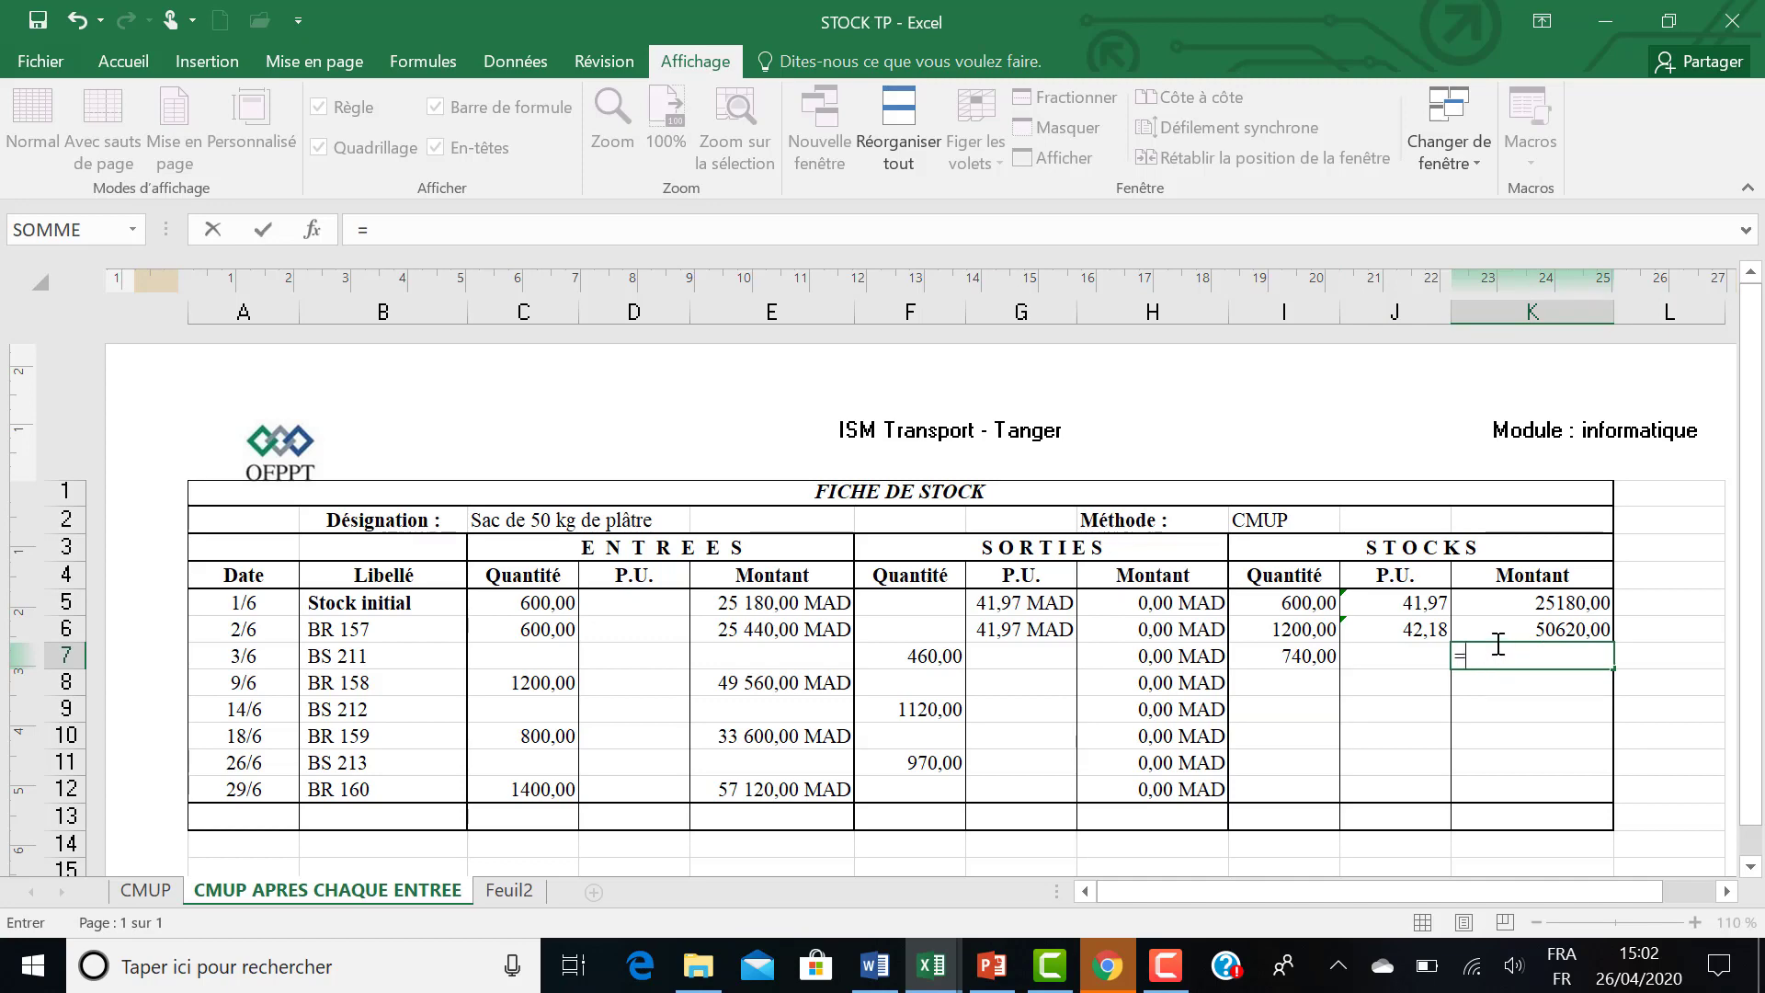
left_click(1495, 631)
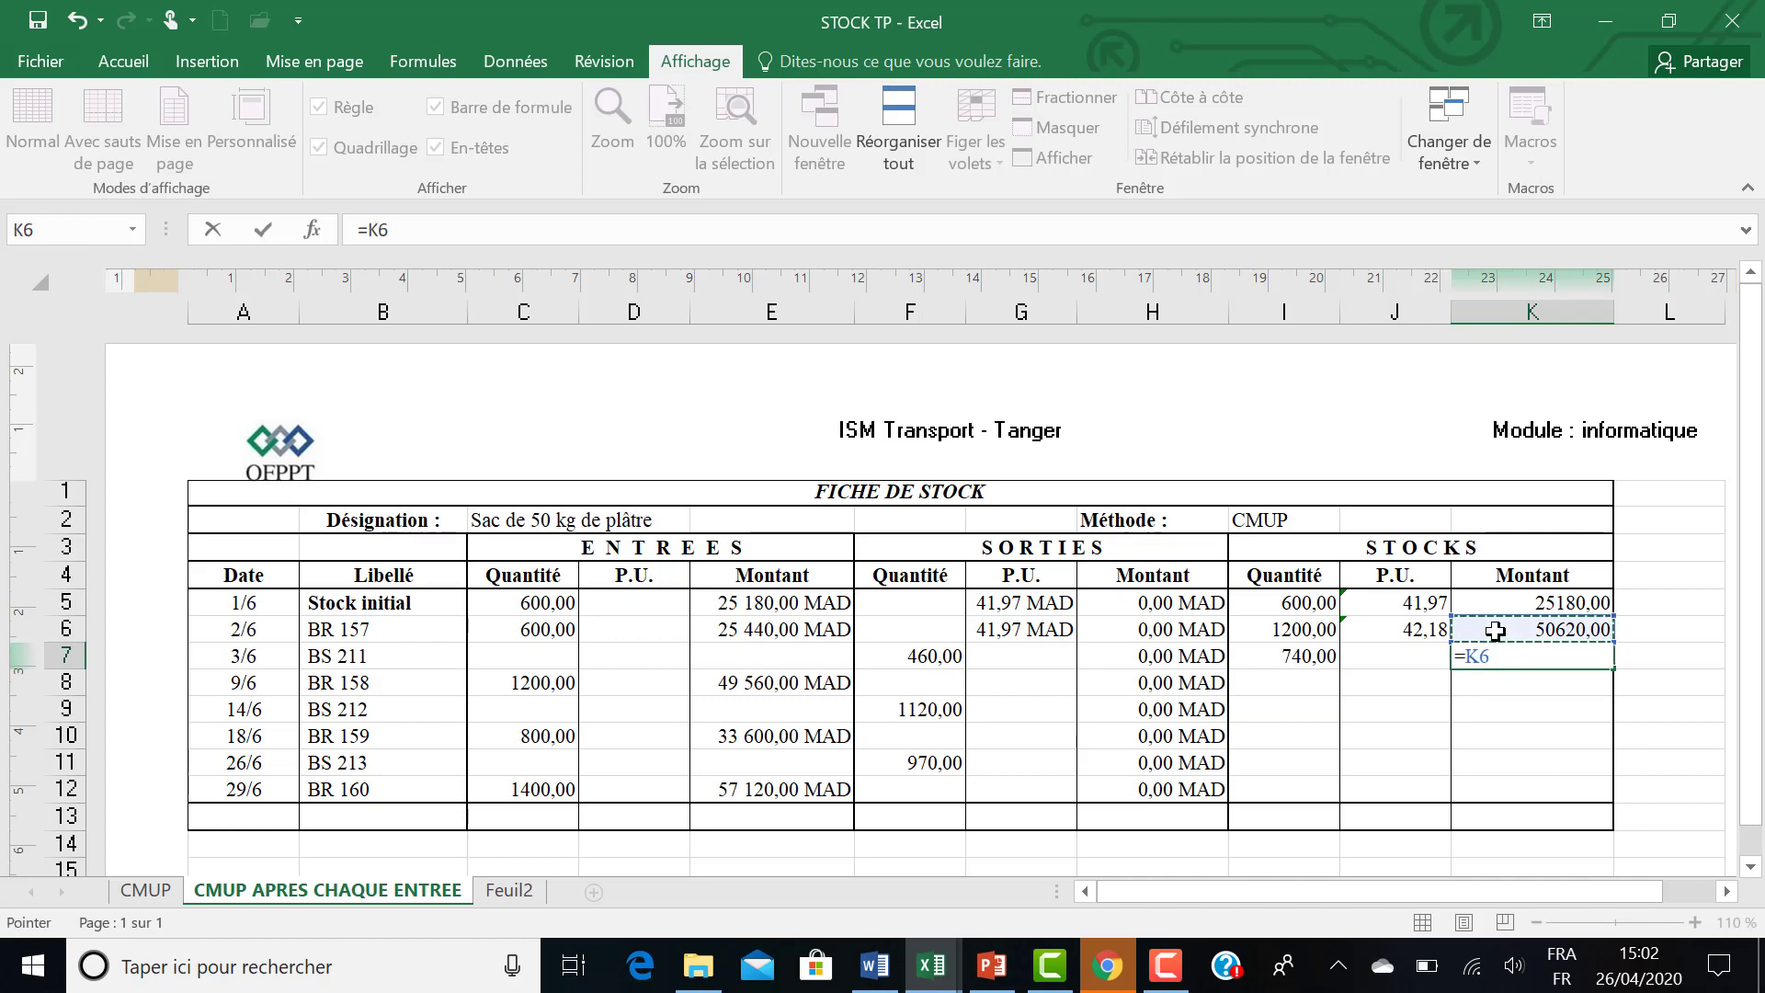
type("+")
left_click(755, 656)
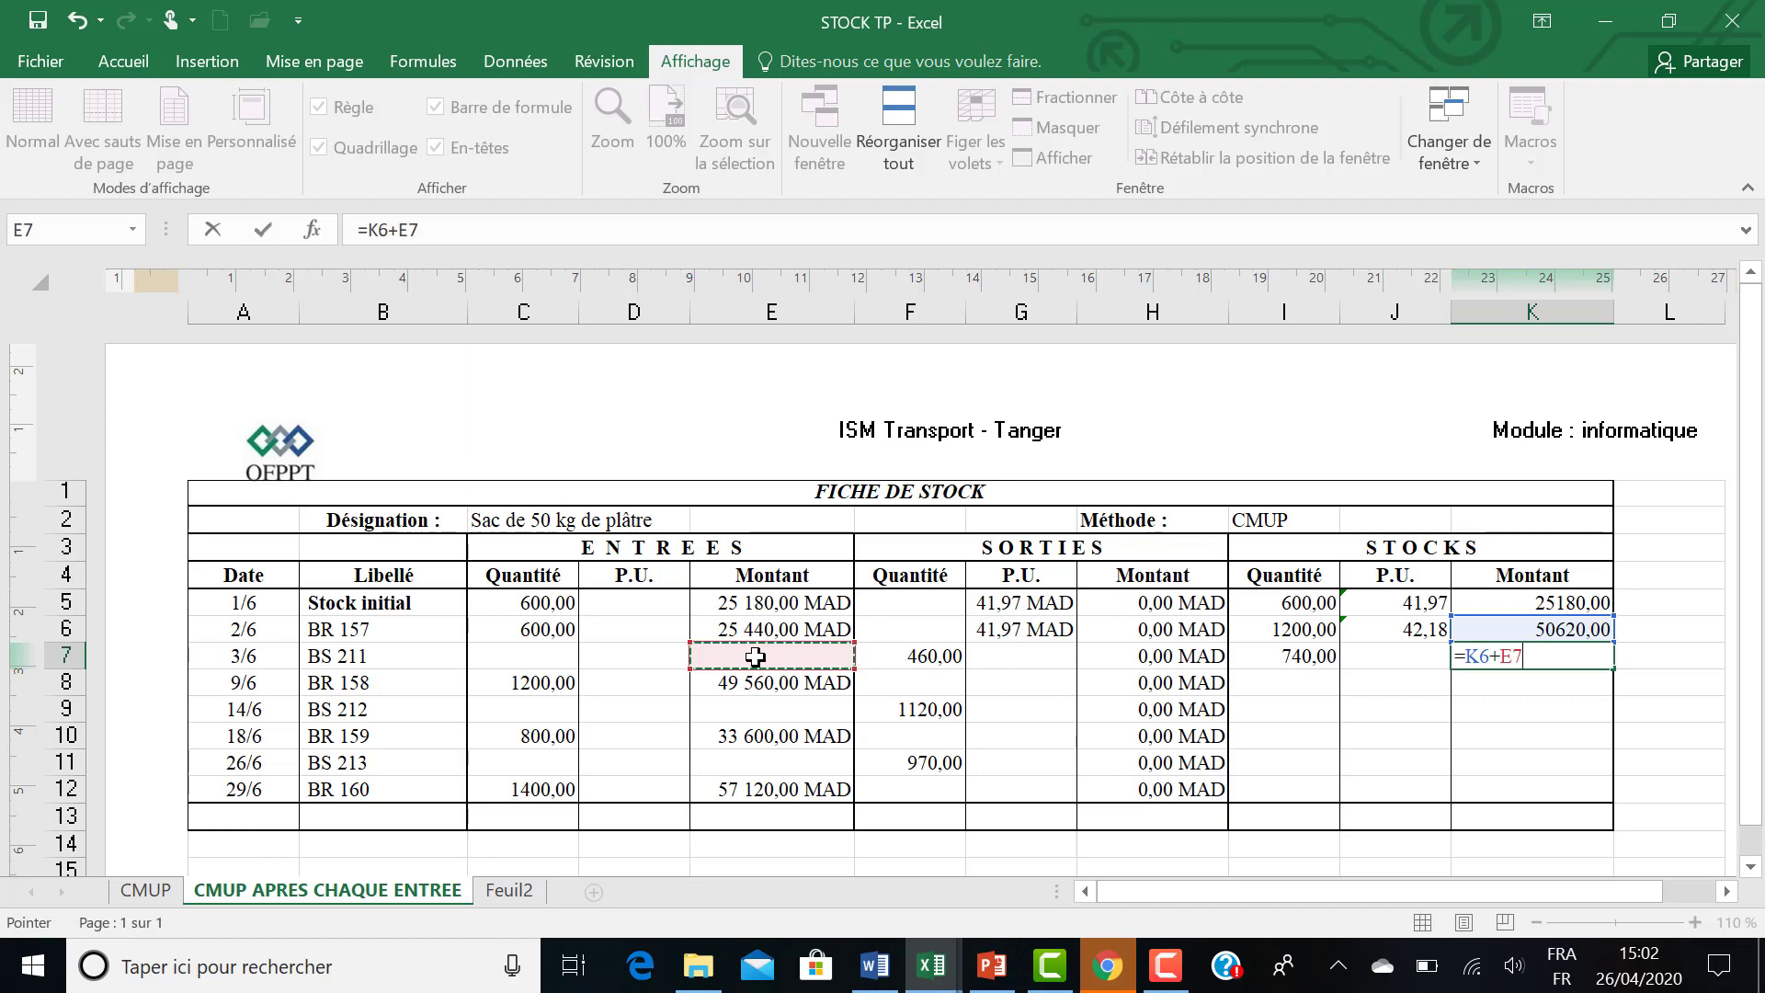
type("-")
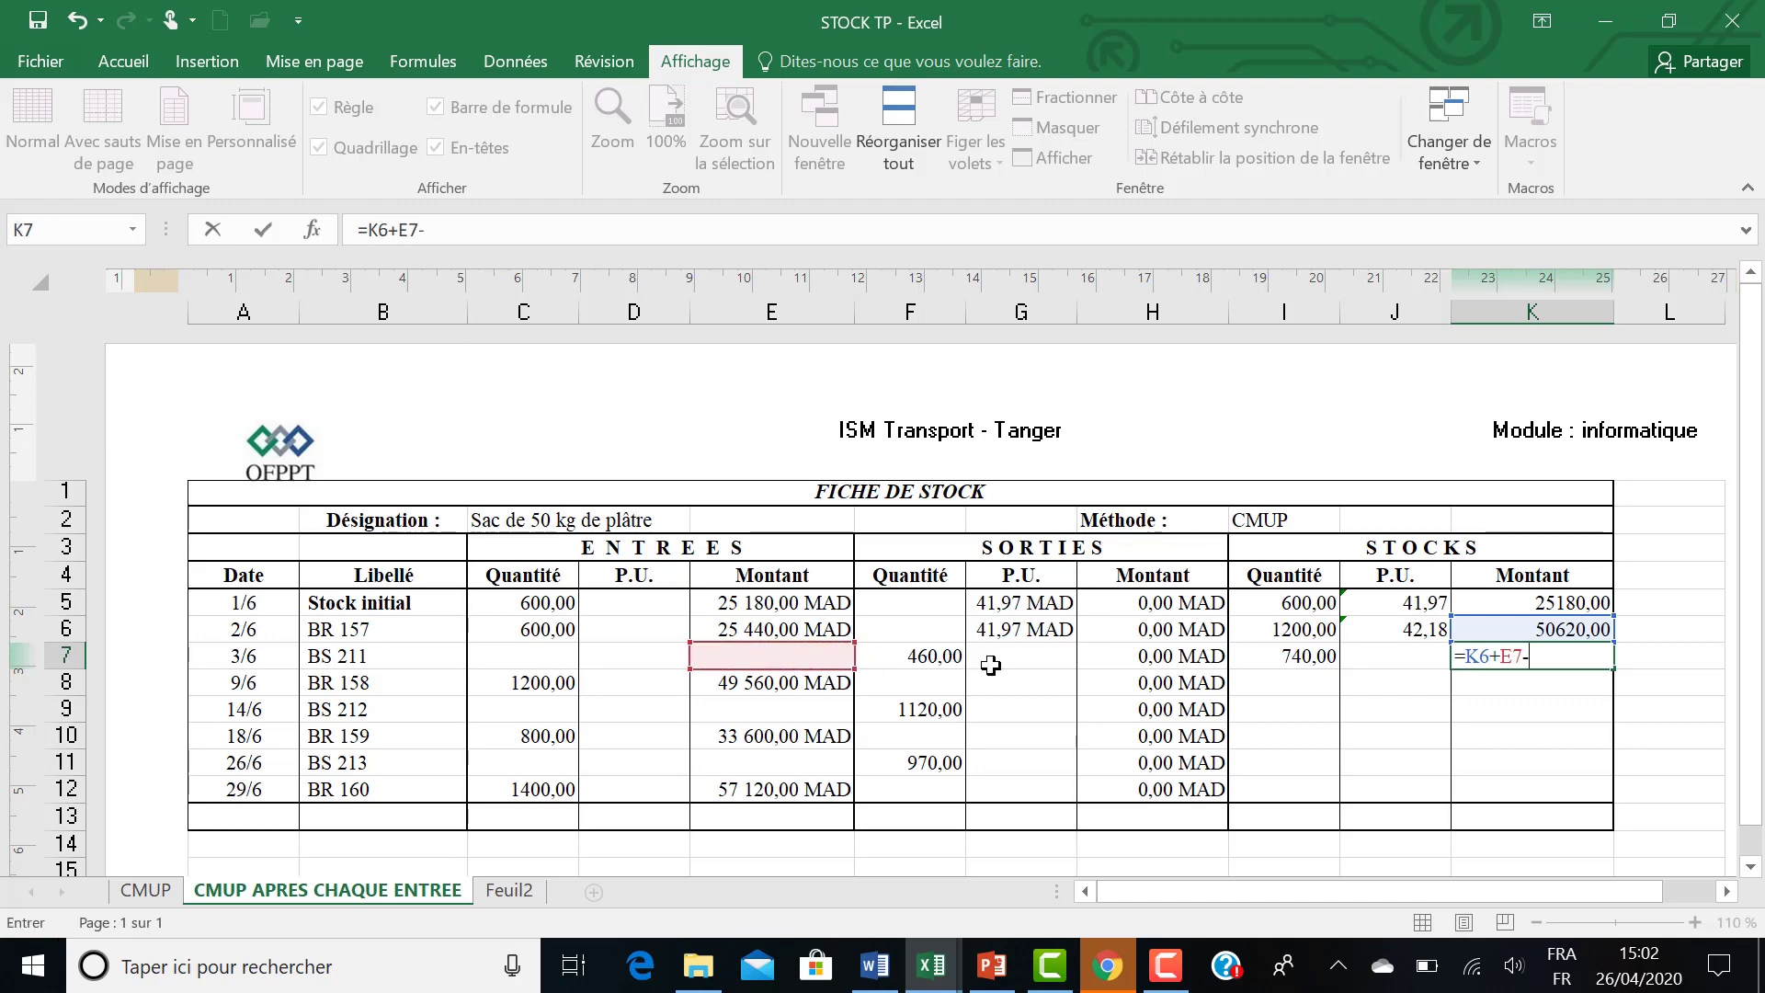
left_click(1140, 660)
key("Return")
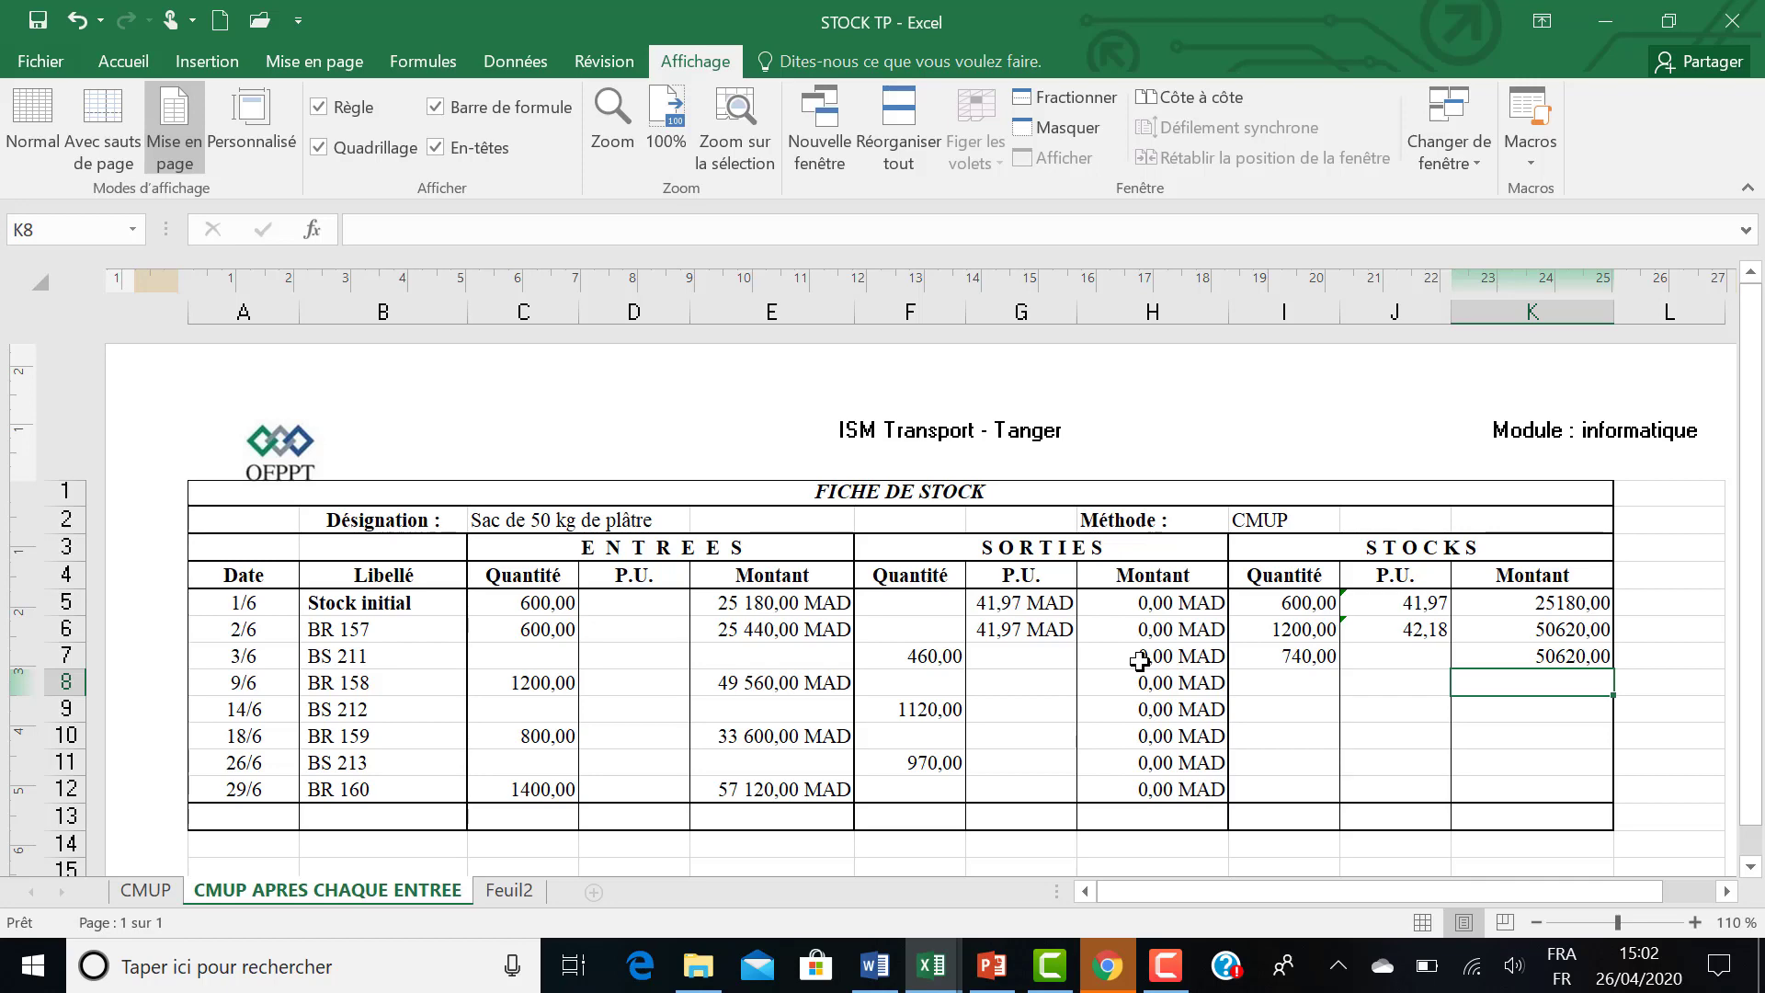
Set the BS 211 outgoing unit price in G7 to the previous row's stock unit price with =J6.
left_click(1014, 658)
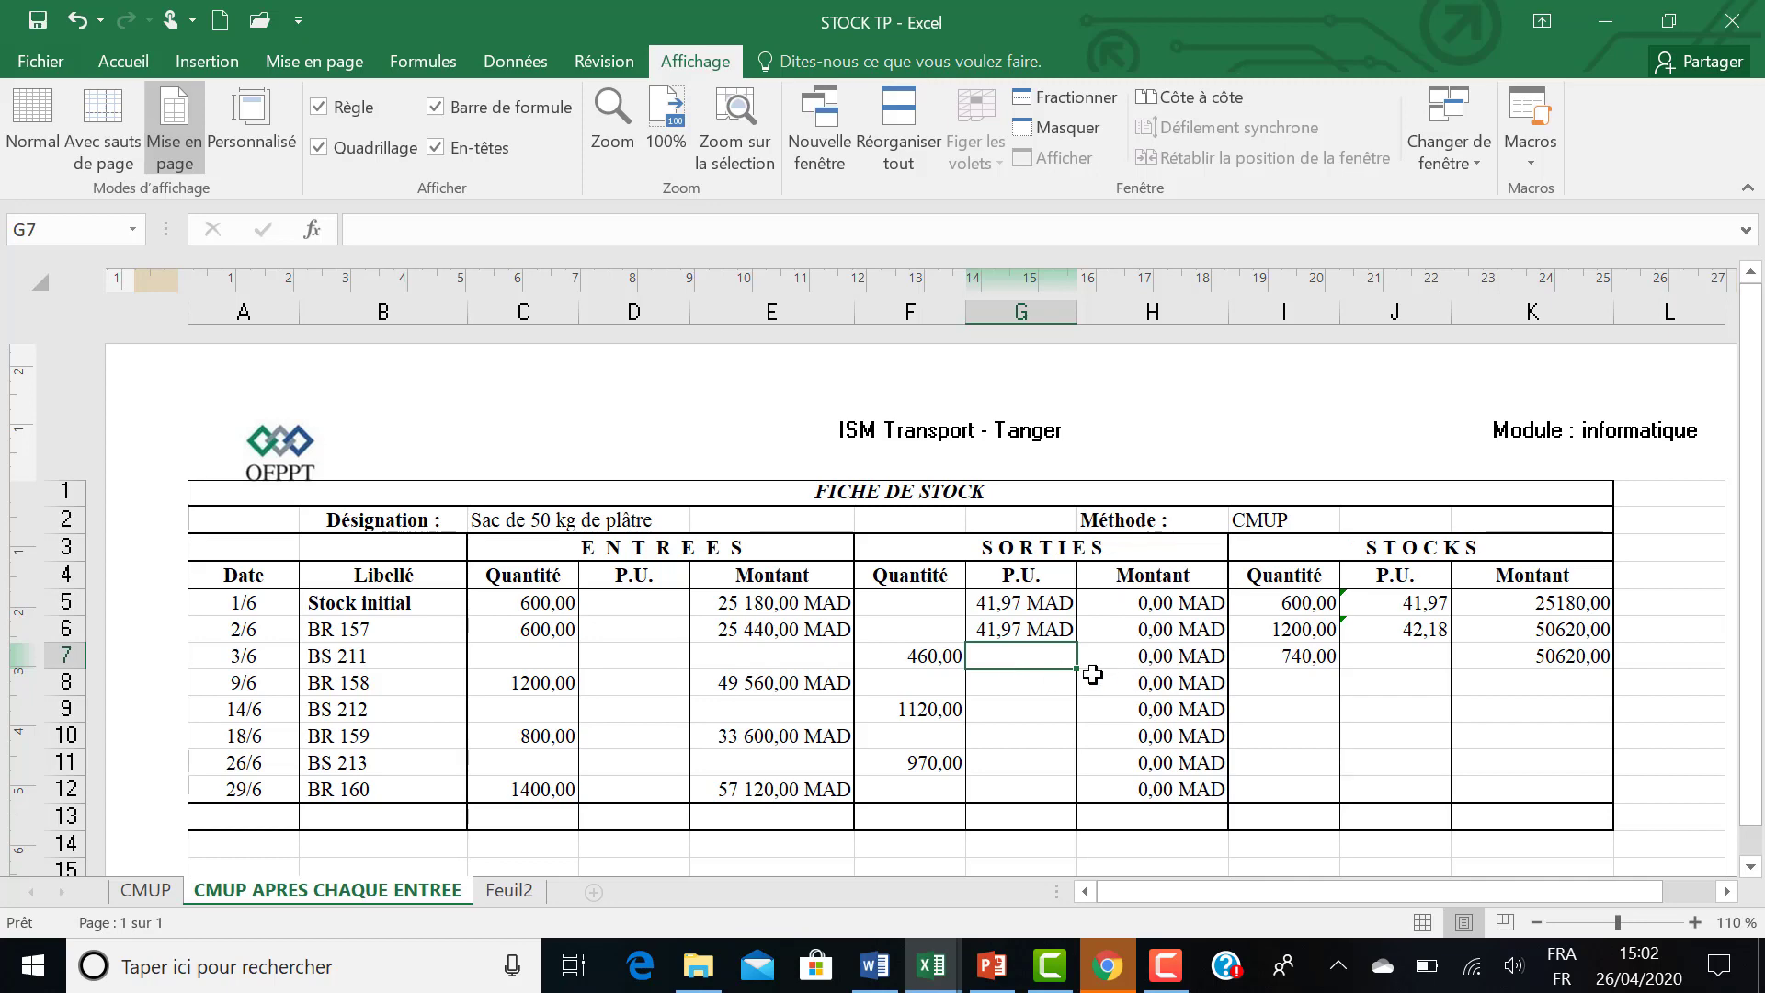
type("=")
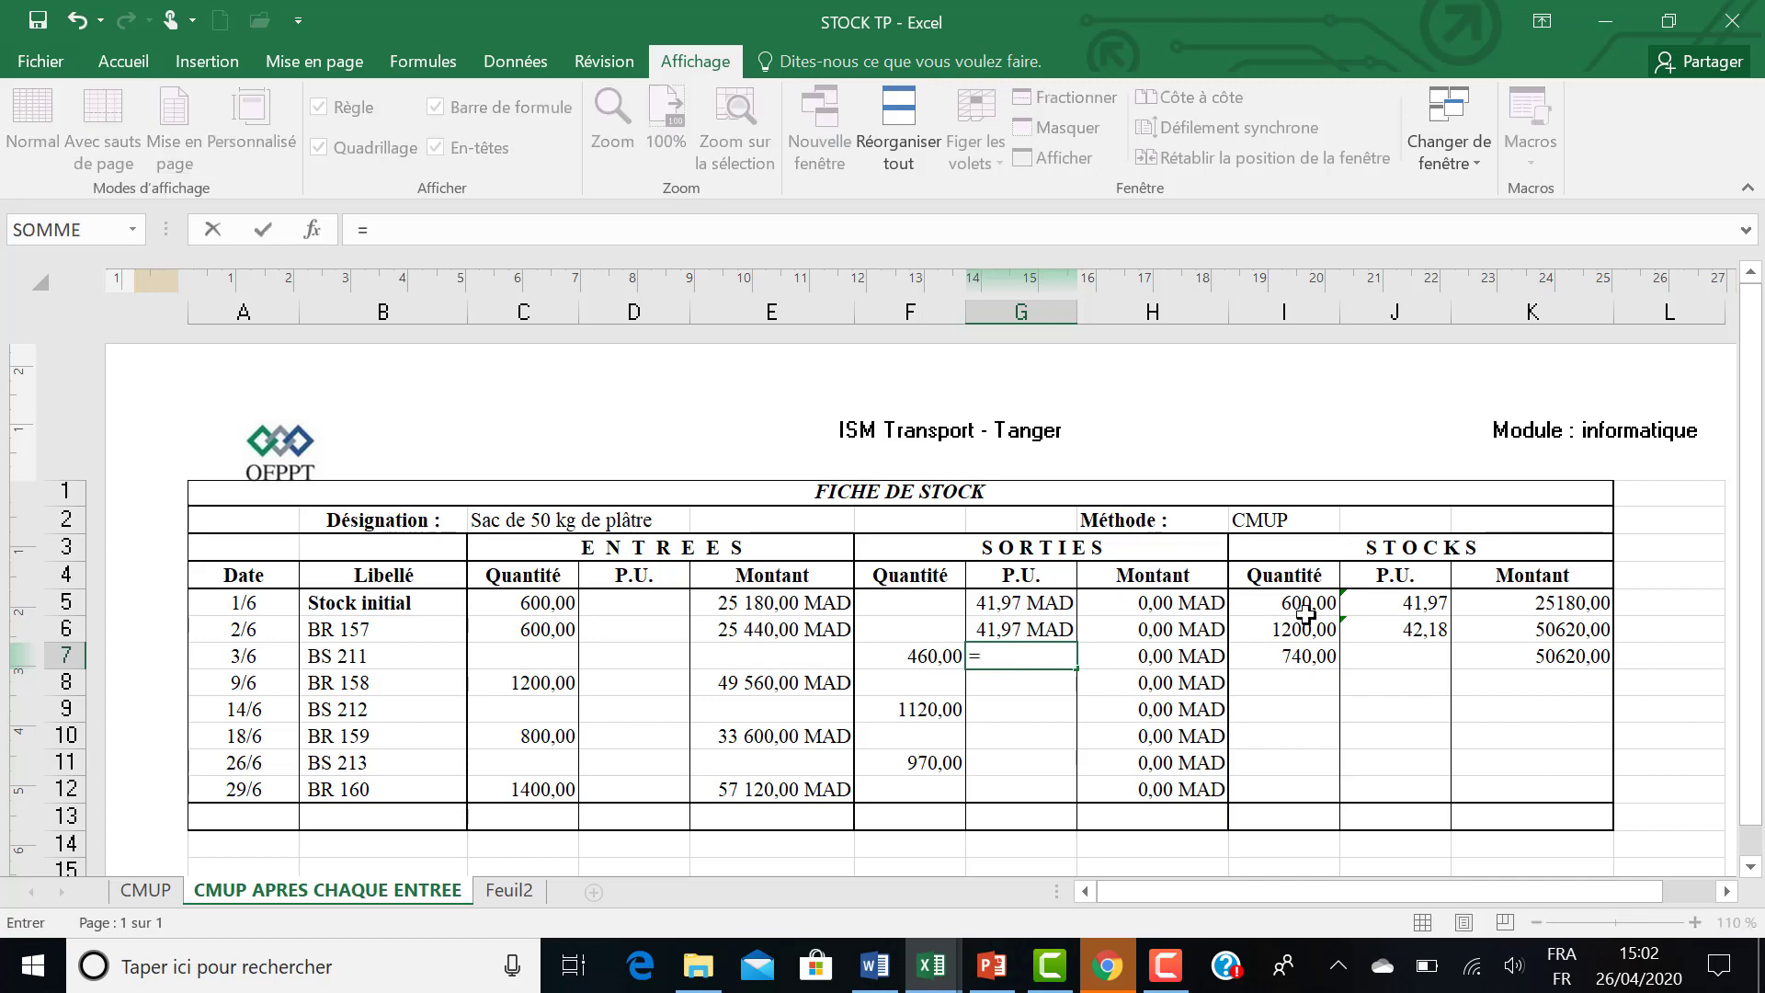
left_click(1388, 634)
key("Return")
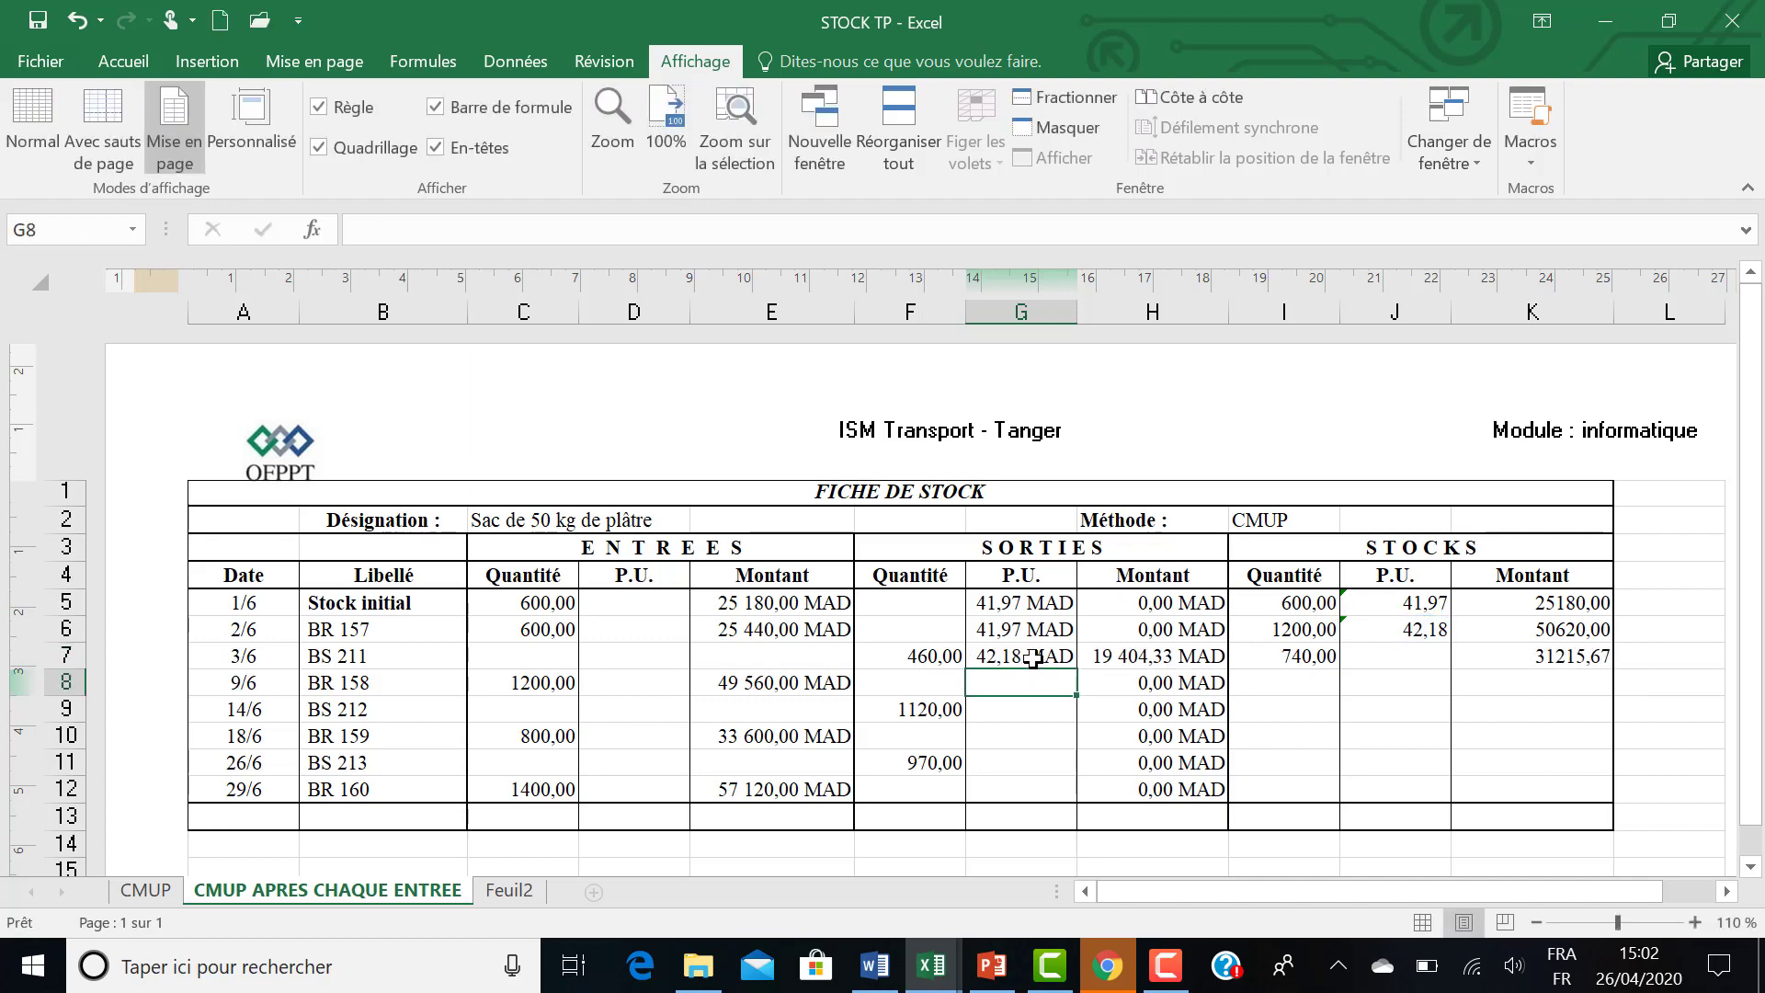
left_click(1033, 658)
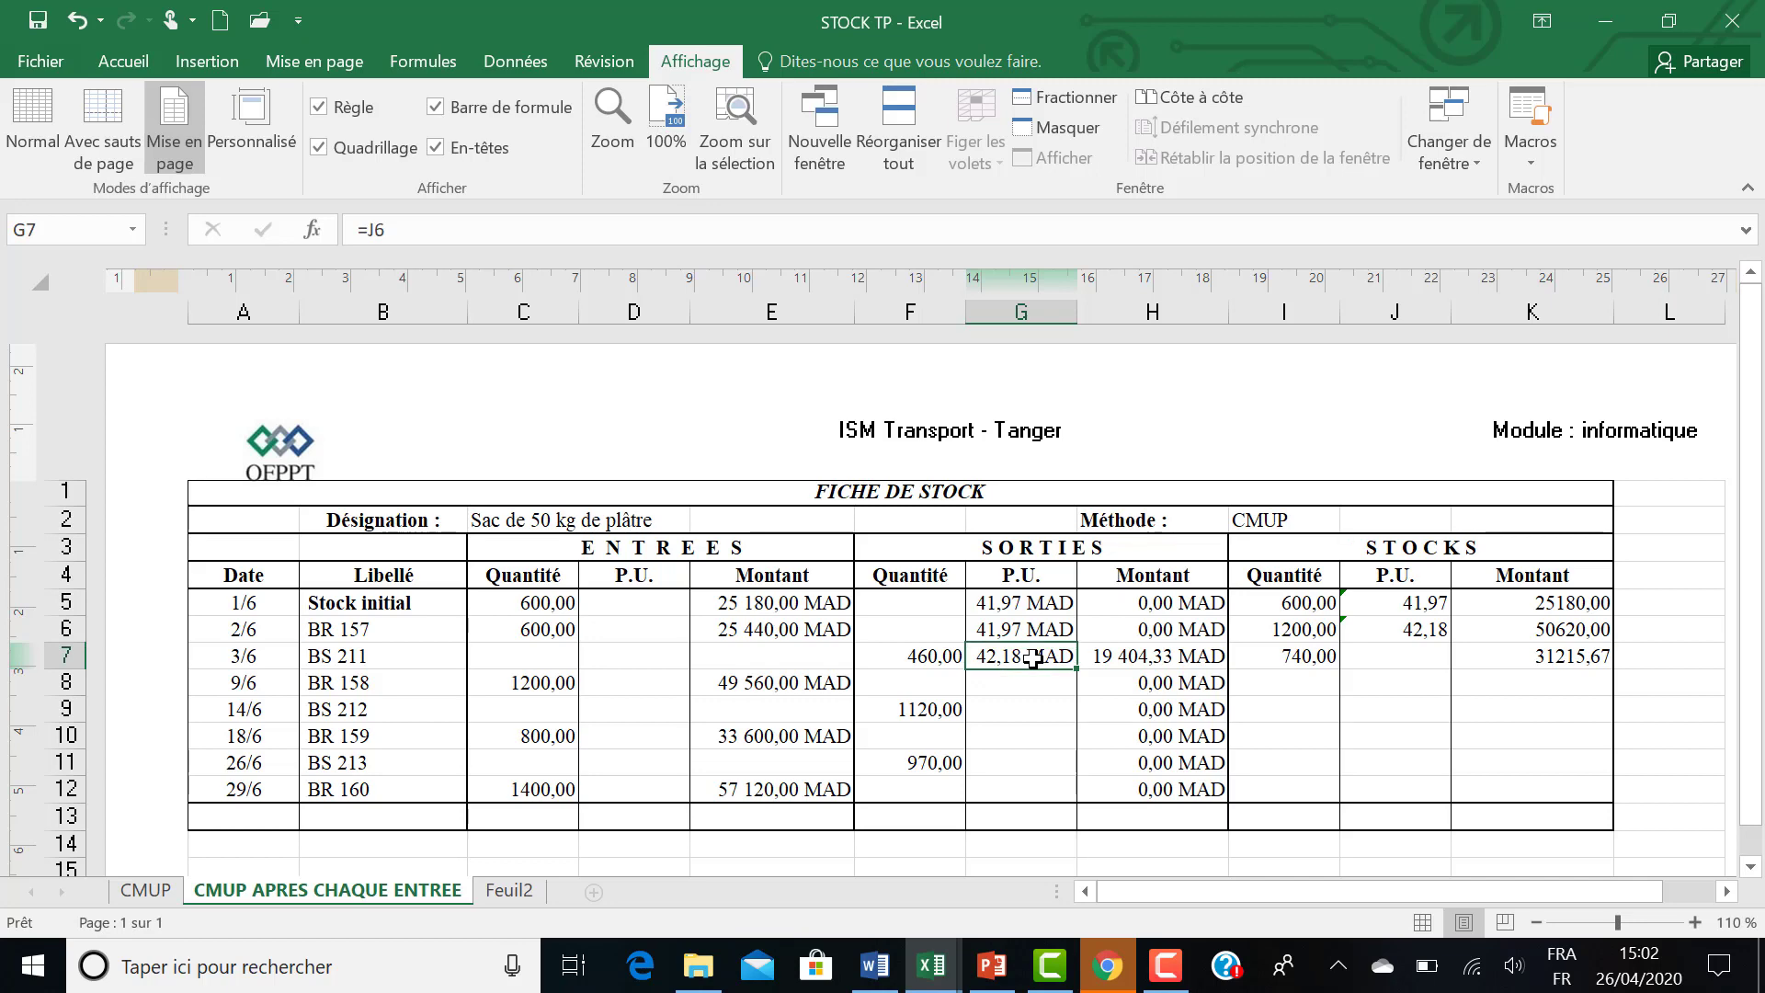
Calculate the BS 211 stock unit price in J7 with the formula =K7/I7.
left_click(1399, 652)
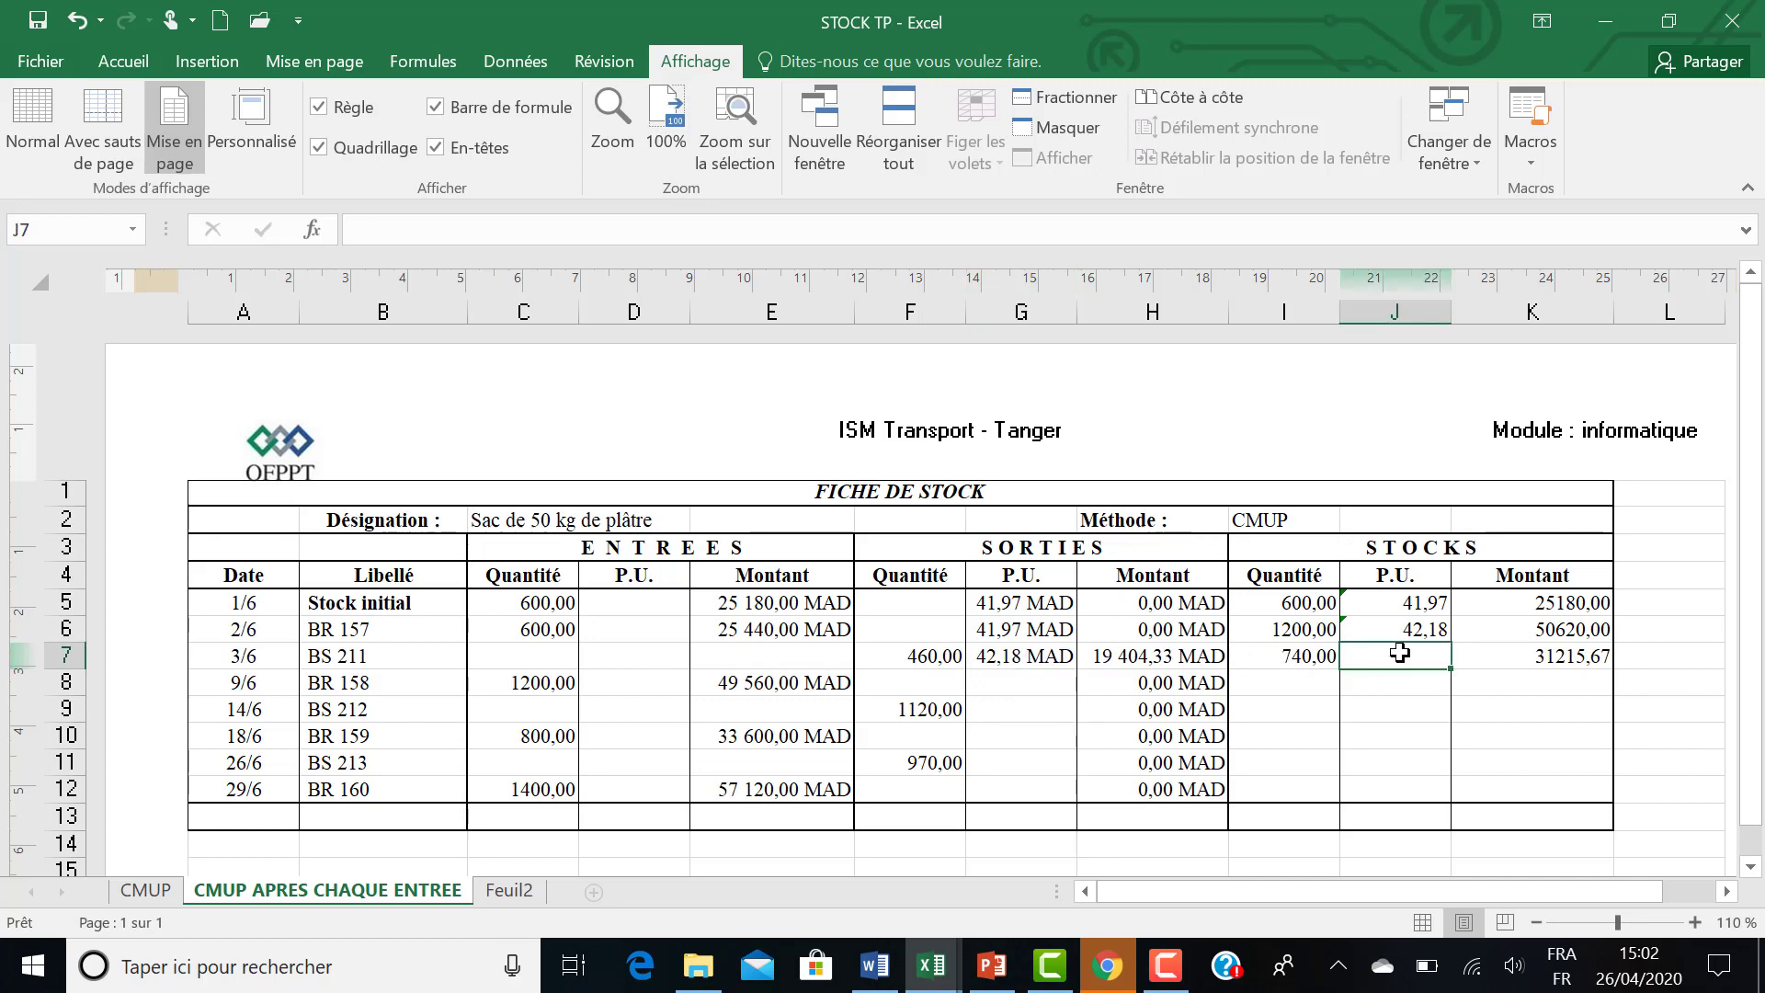
type("=")
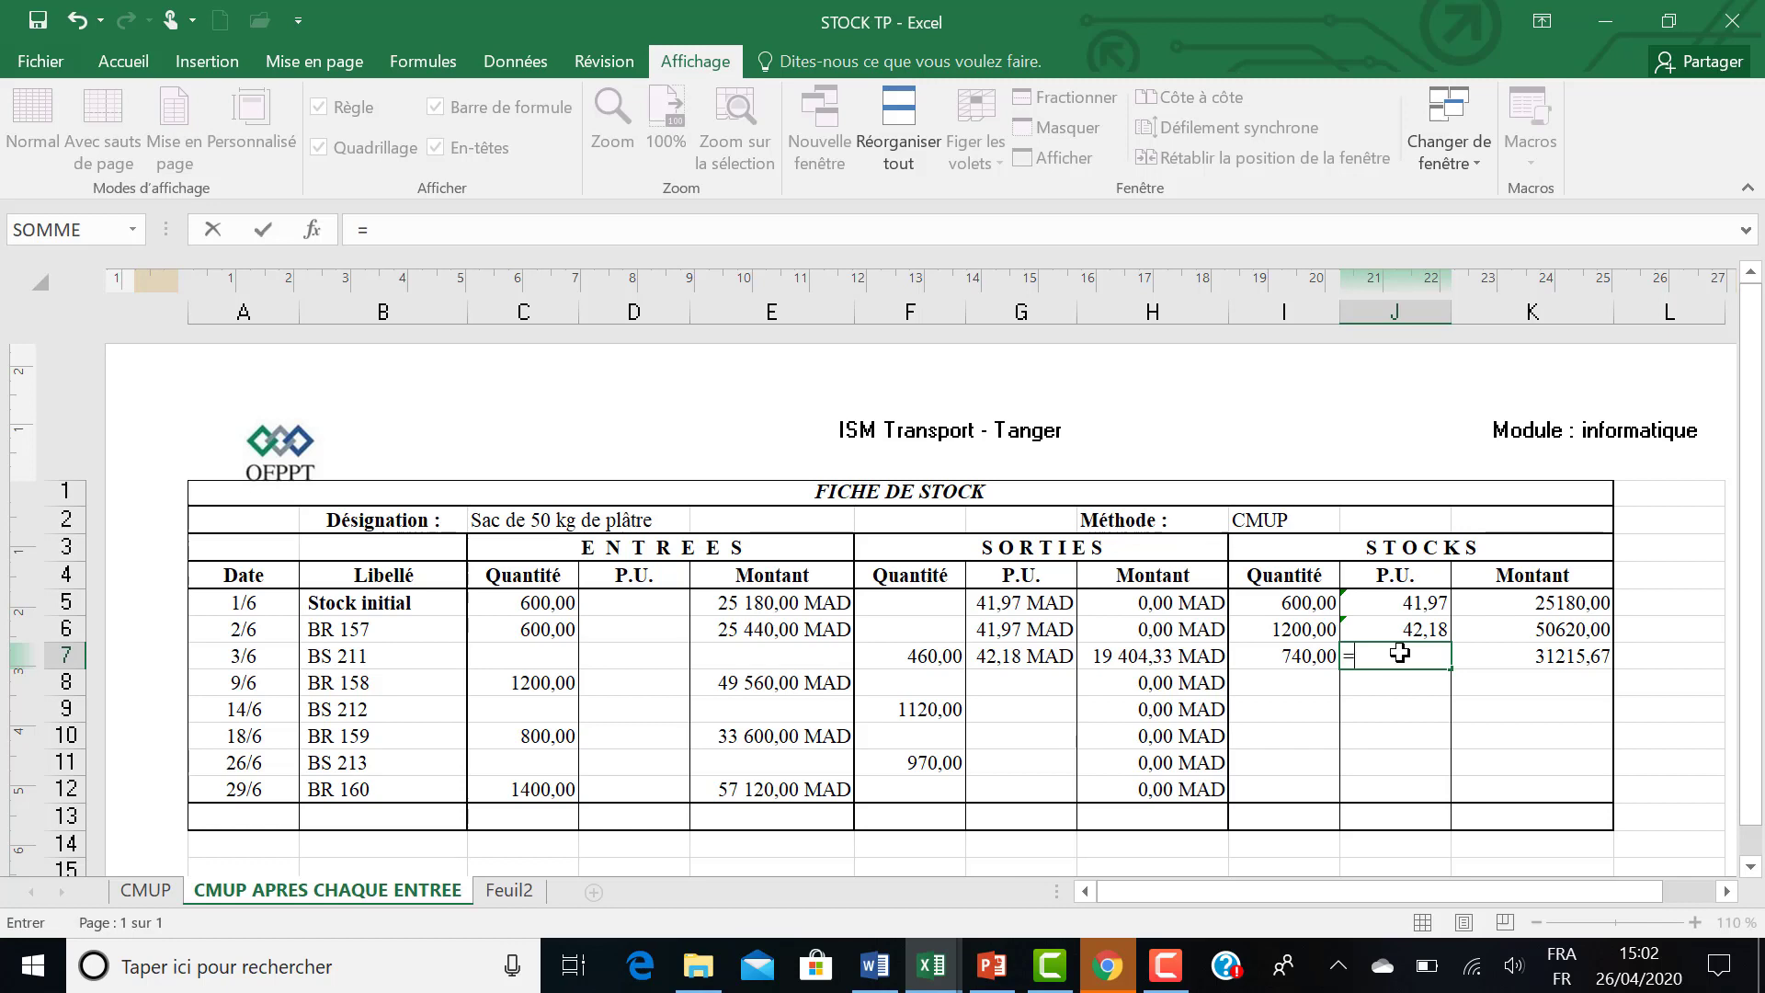
left_click(1542, 658)
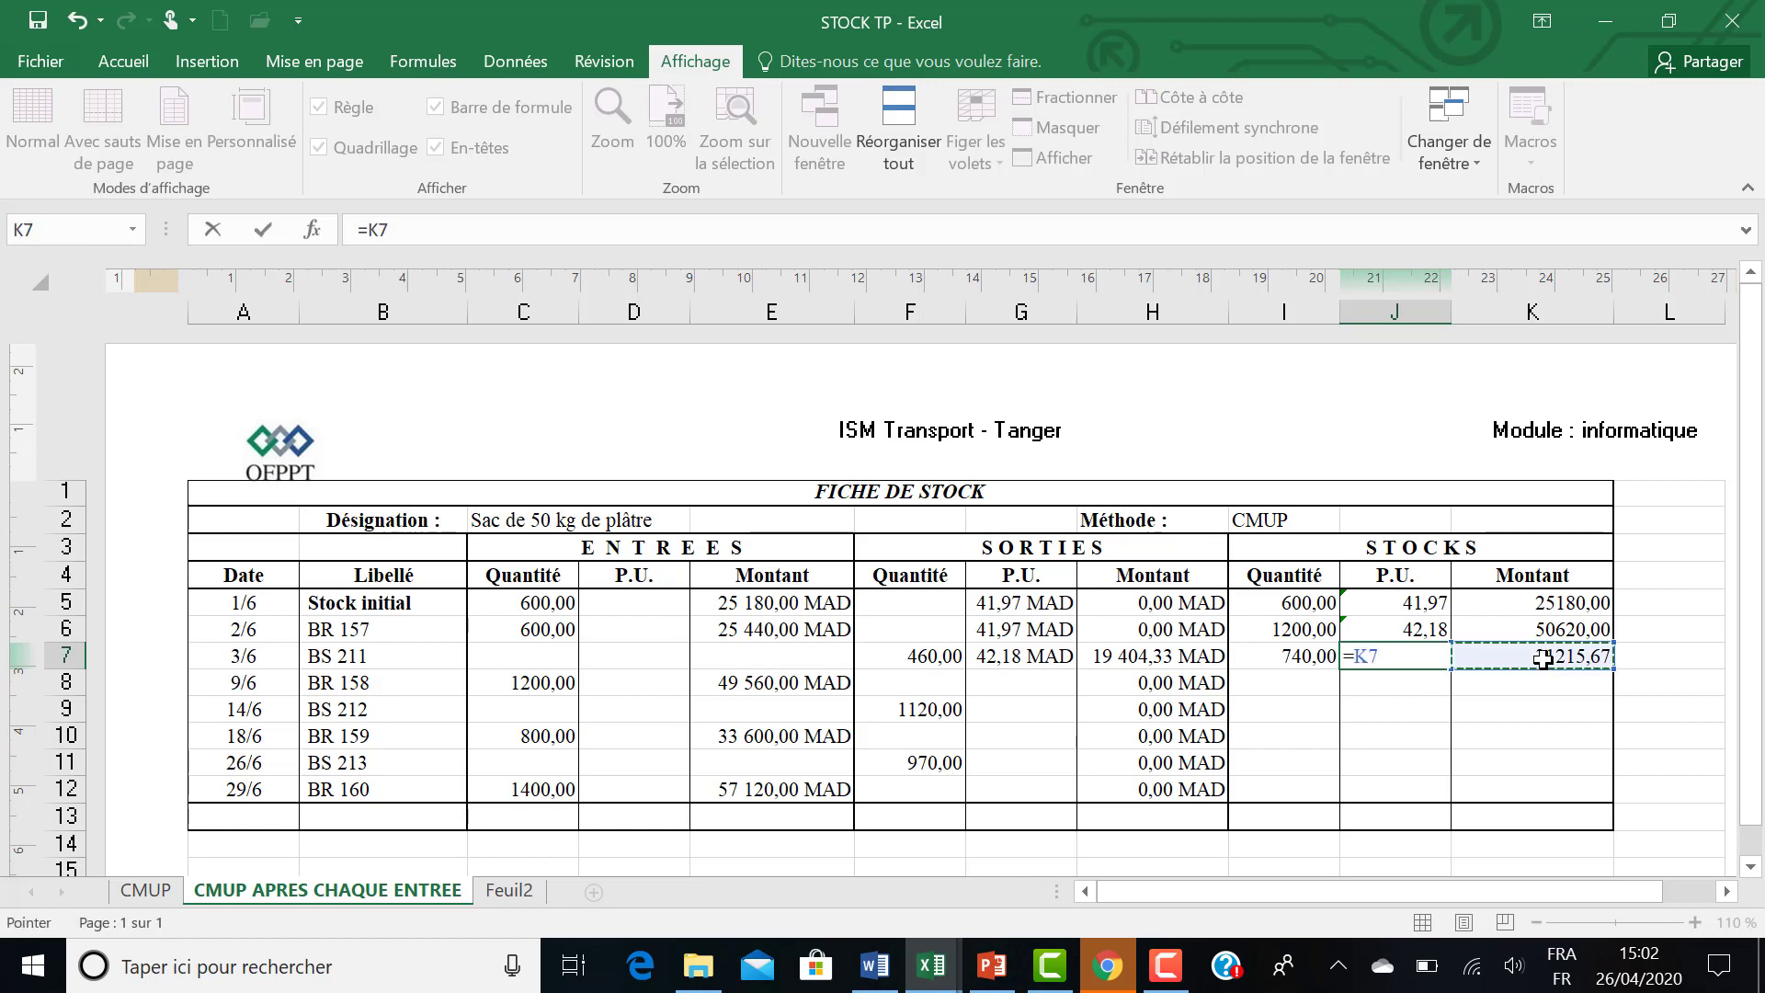
type("/")
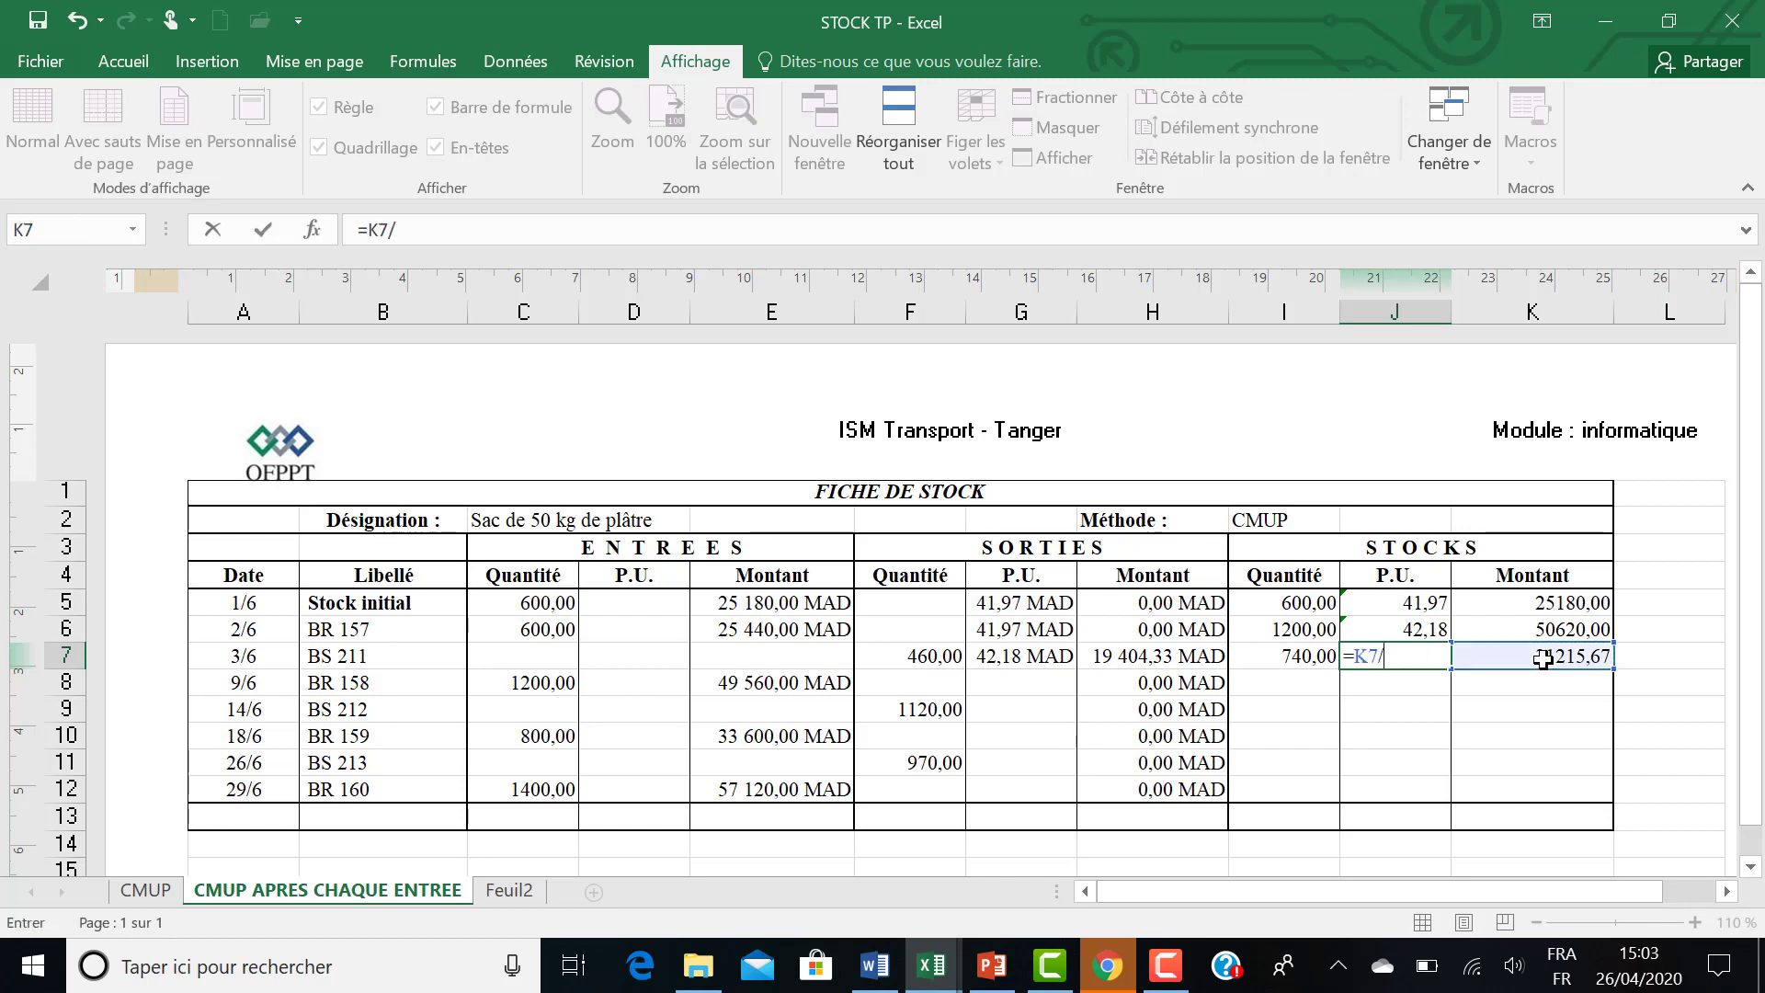
left_click(1297, 658)
key("Return")
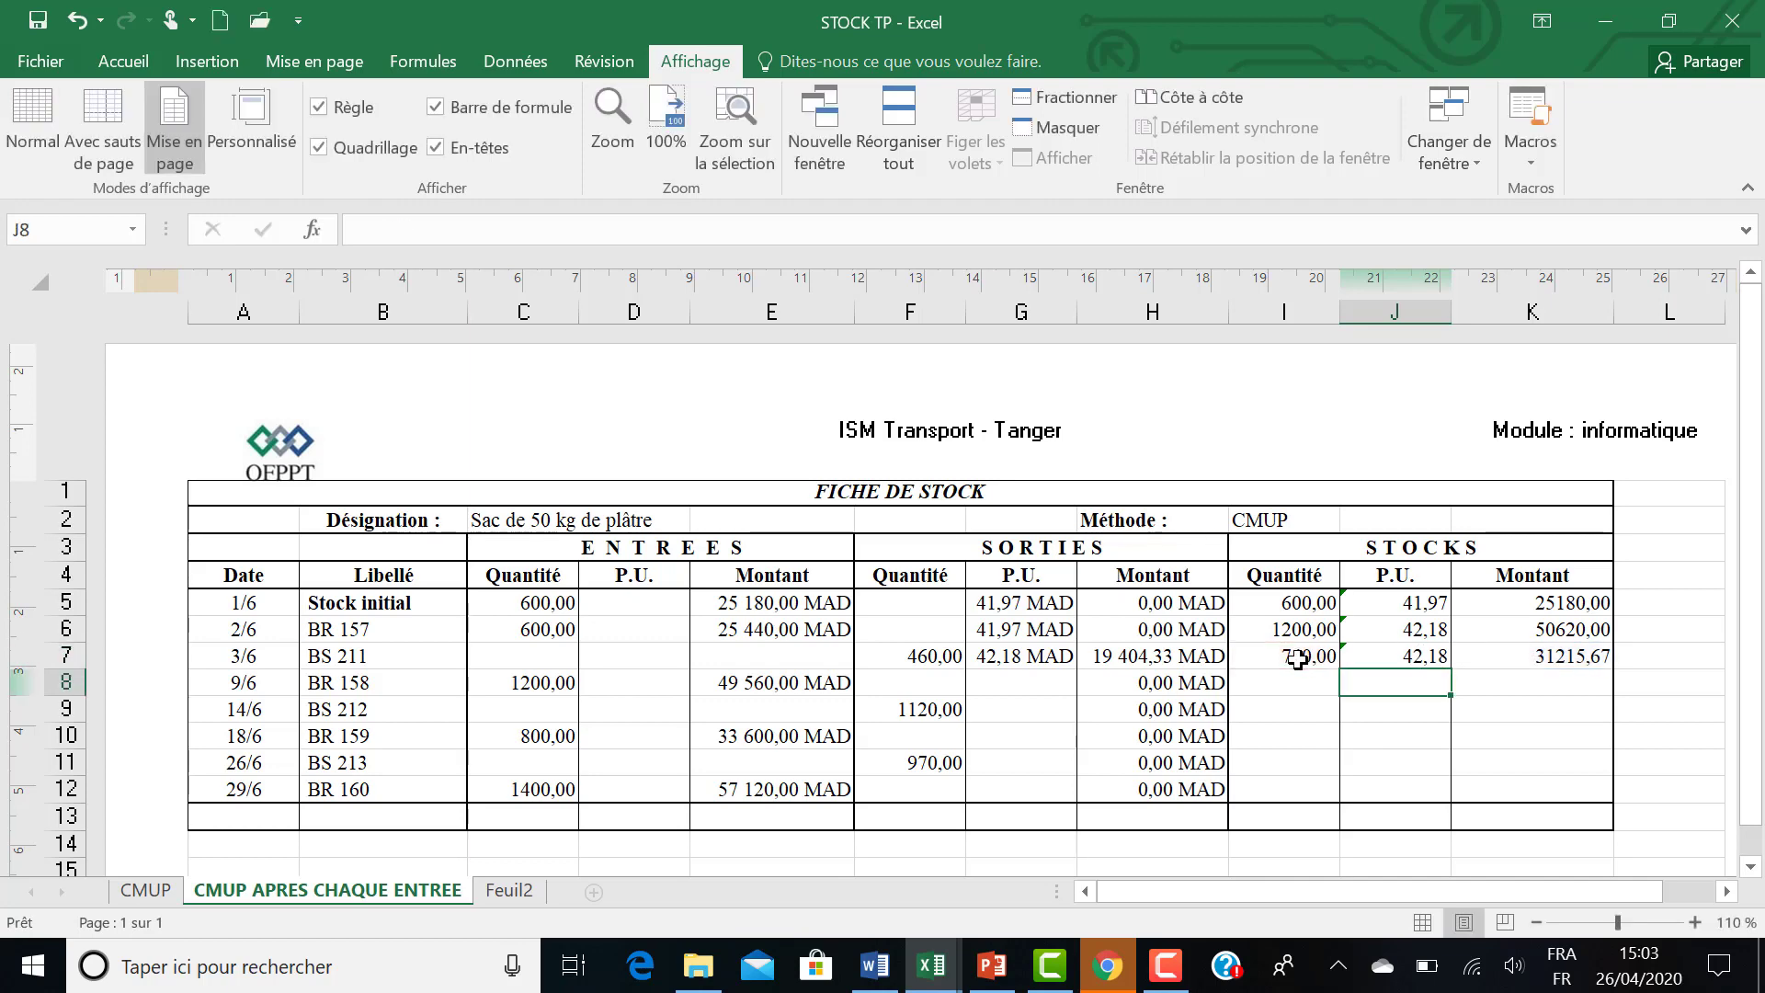
Set the BR 158 outgoing unit price in G8 to the previous row's stock unit price with =J7.
left_click(1047, 683)
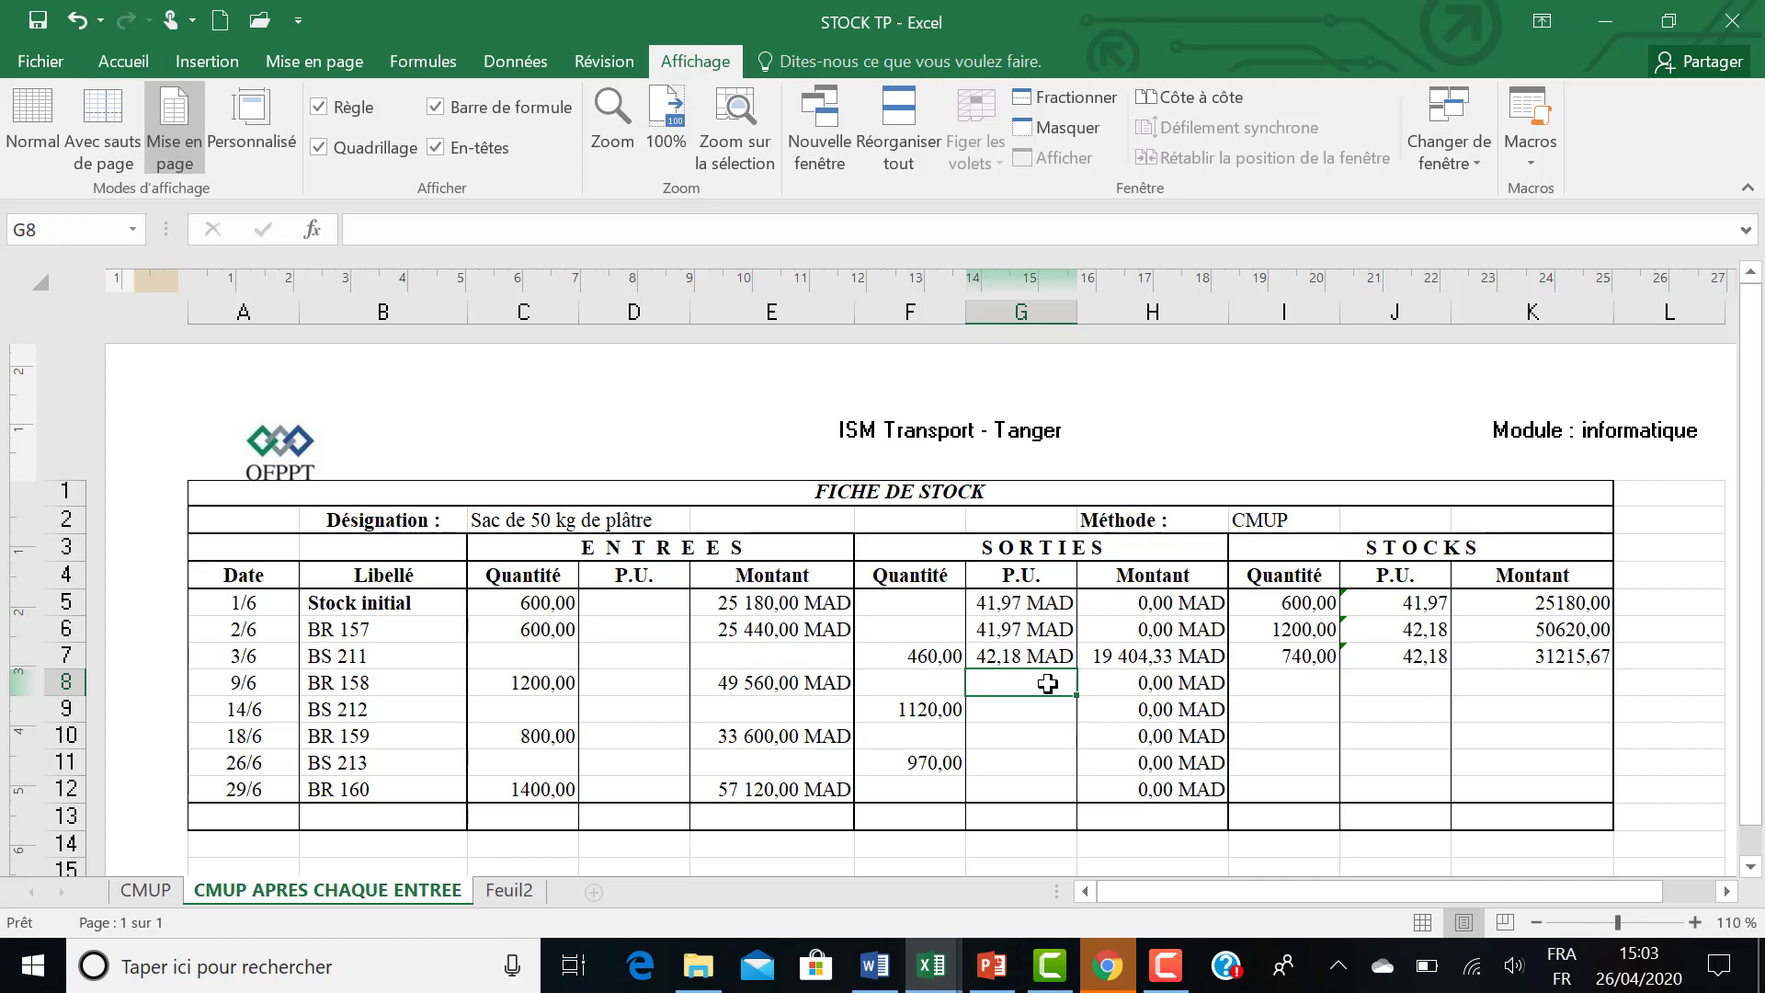
type("=")
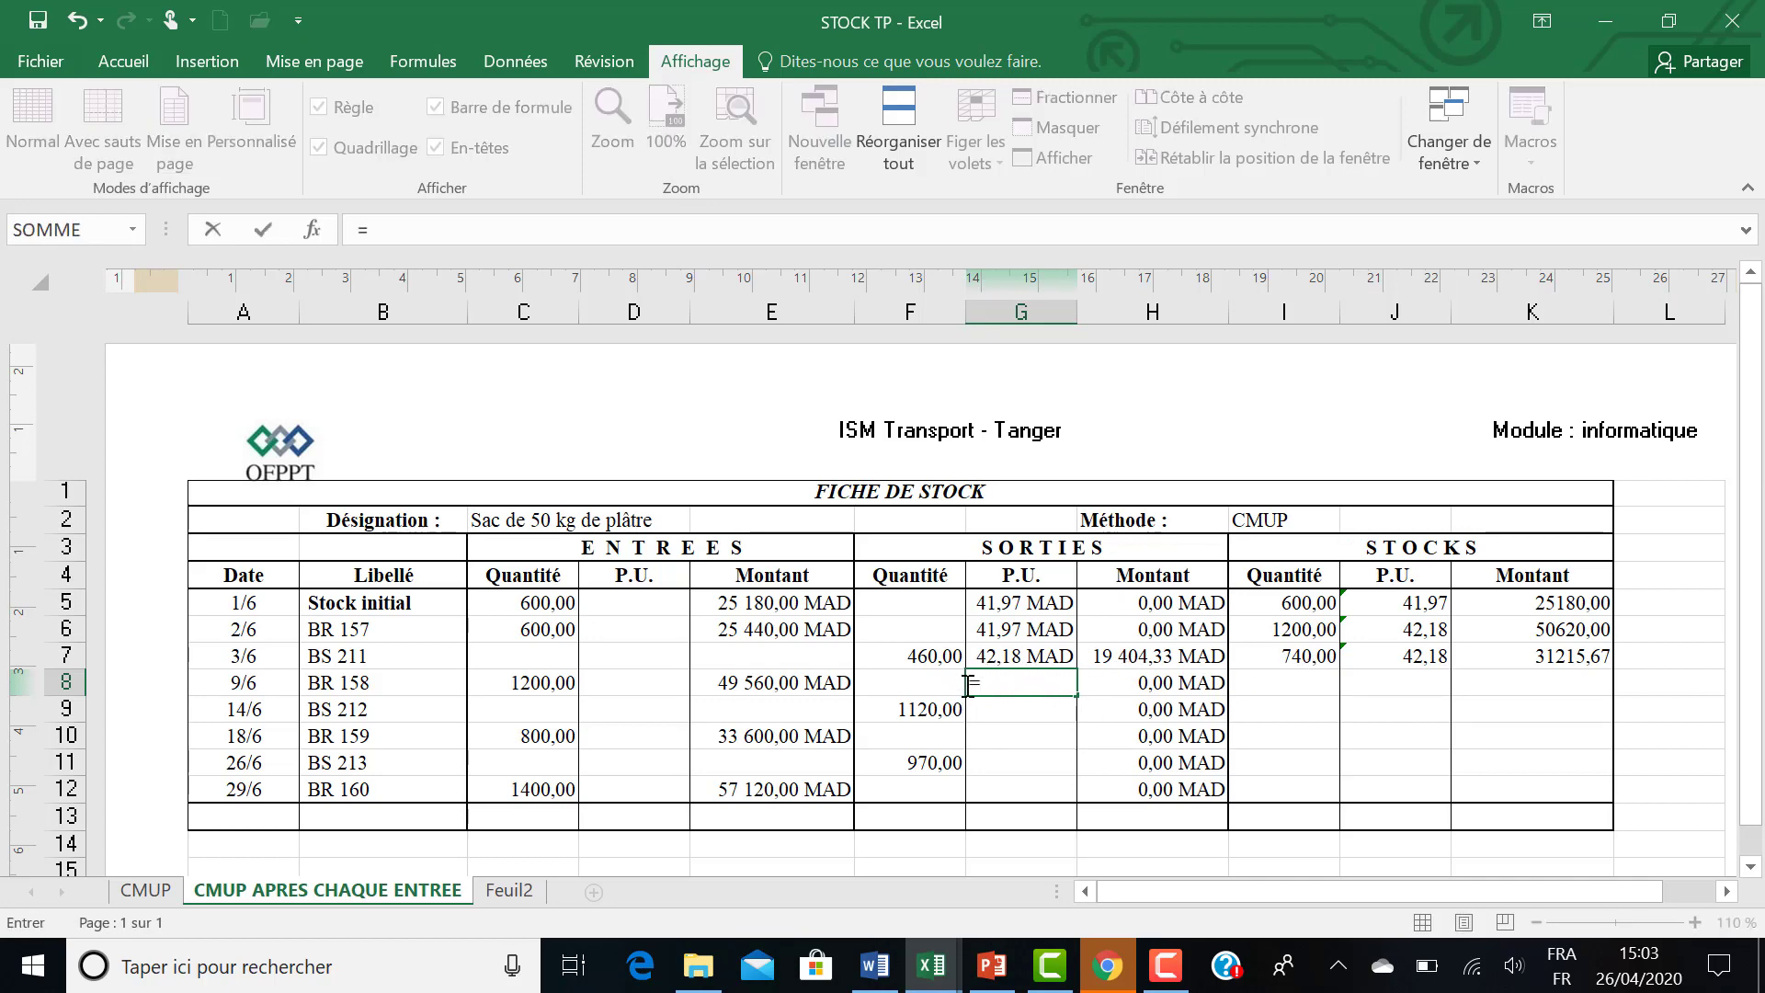
left_click(1387, 656)
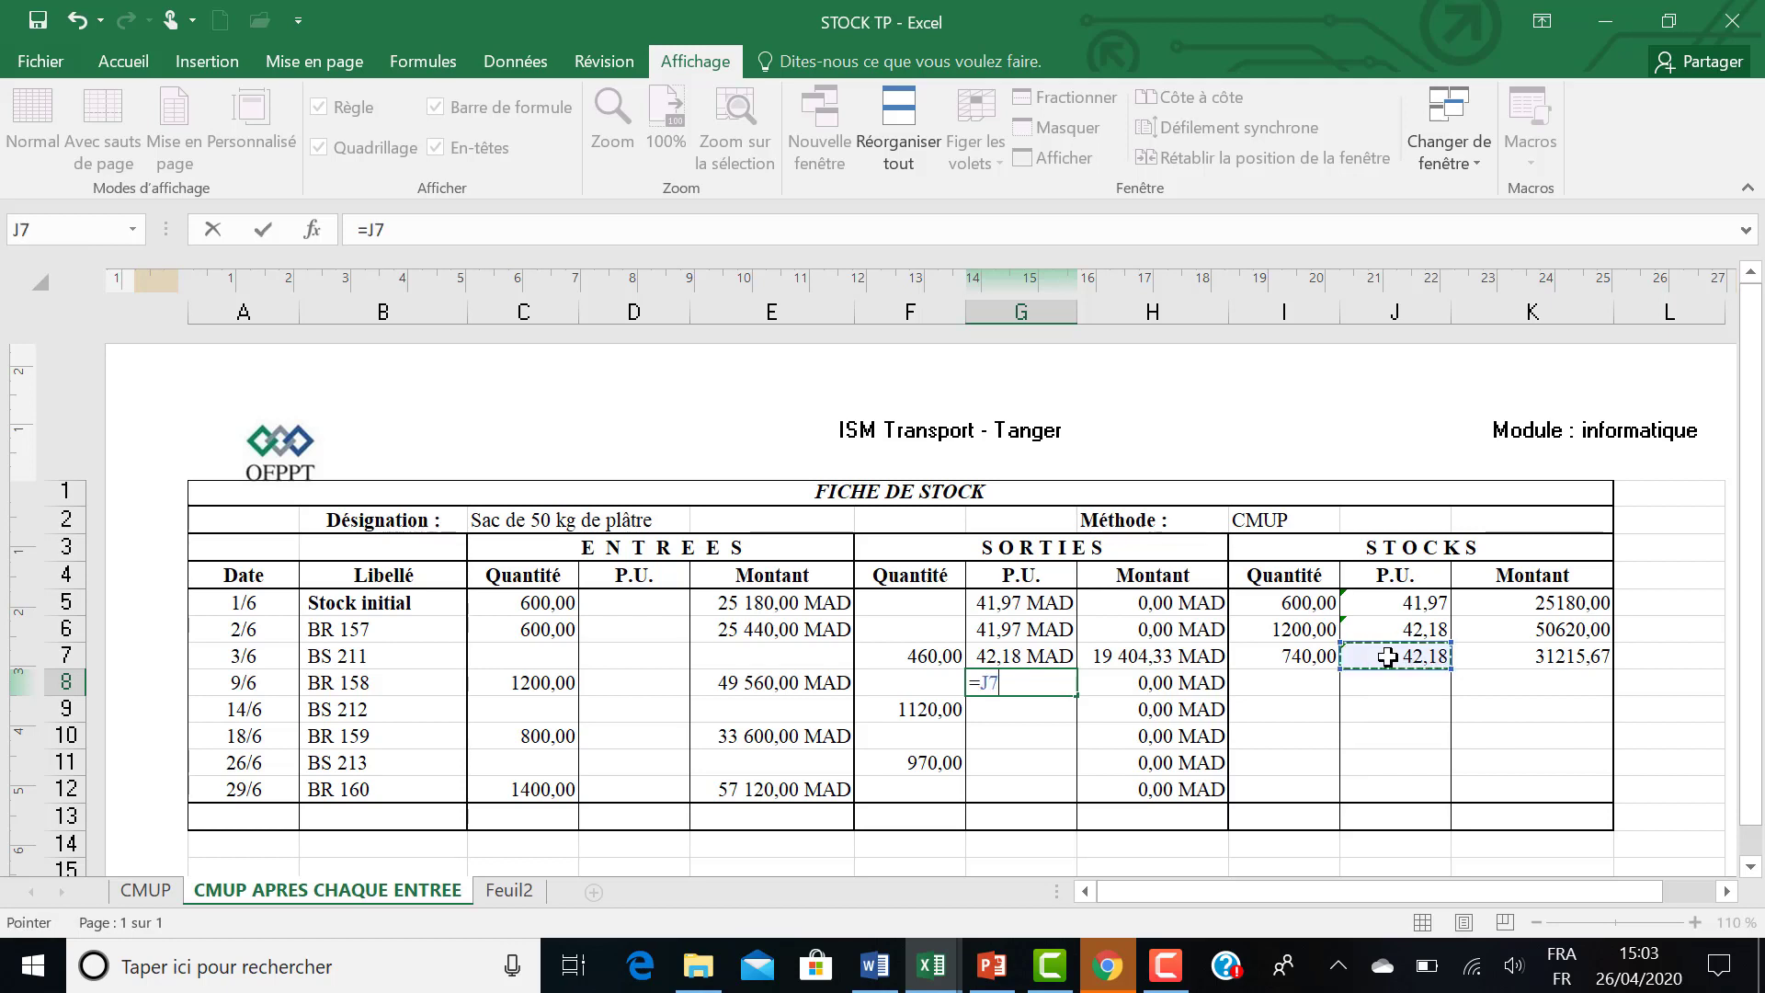
key("Return")
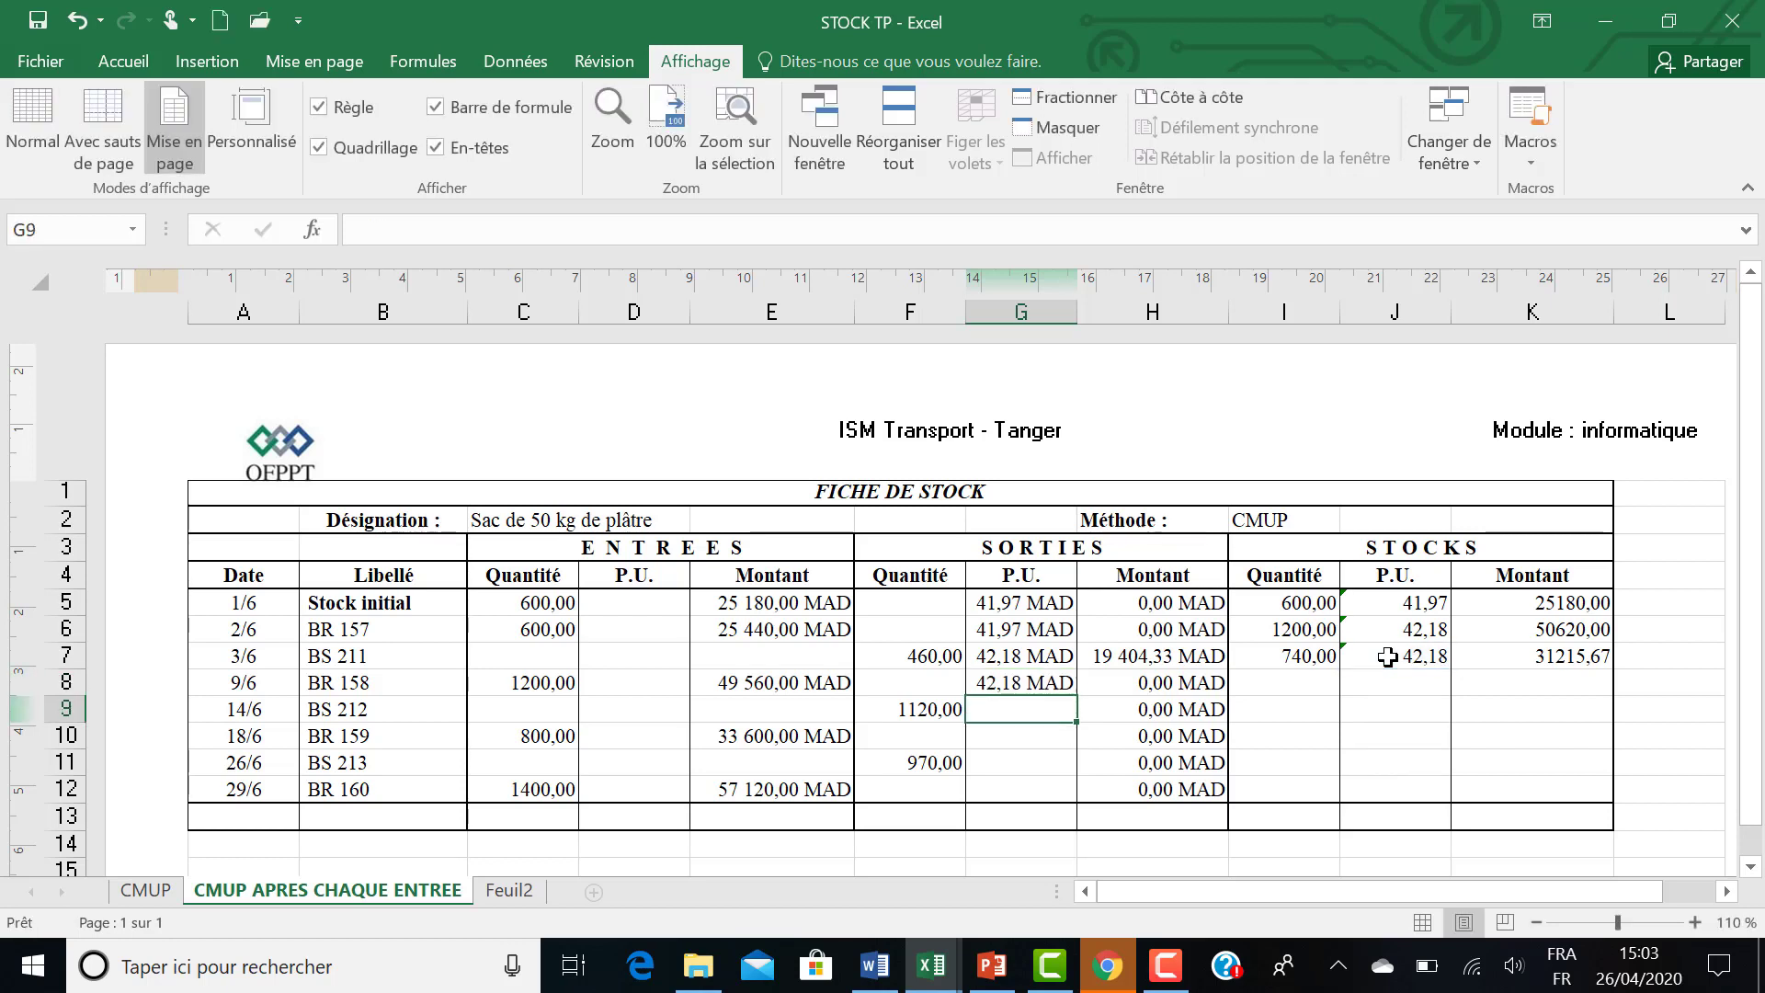
Copy the stock quantity formula from I7 down through I12 to cover the BR 158 to BR 160 rows.
left_click(1304, 685)
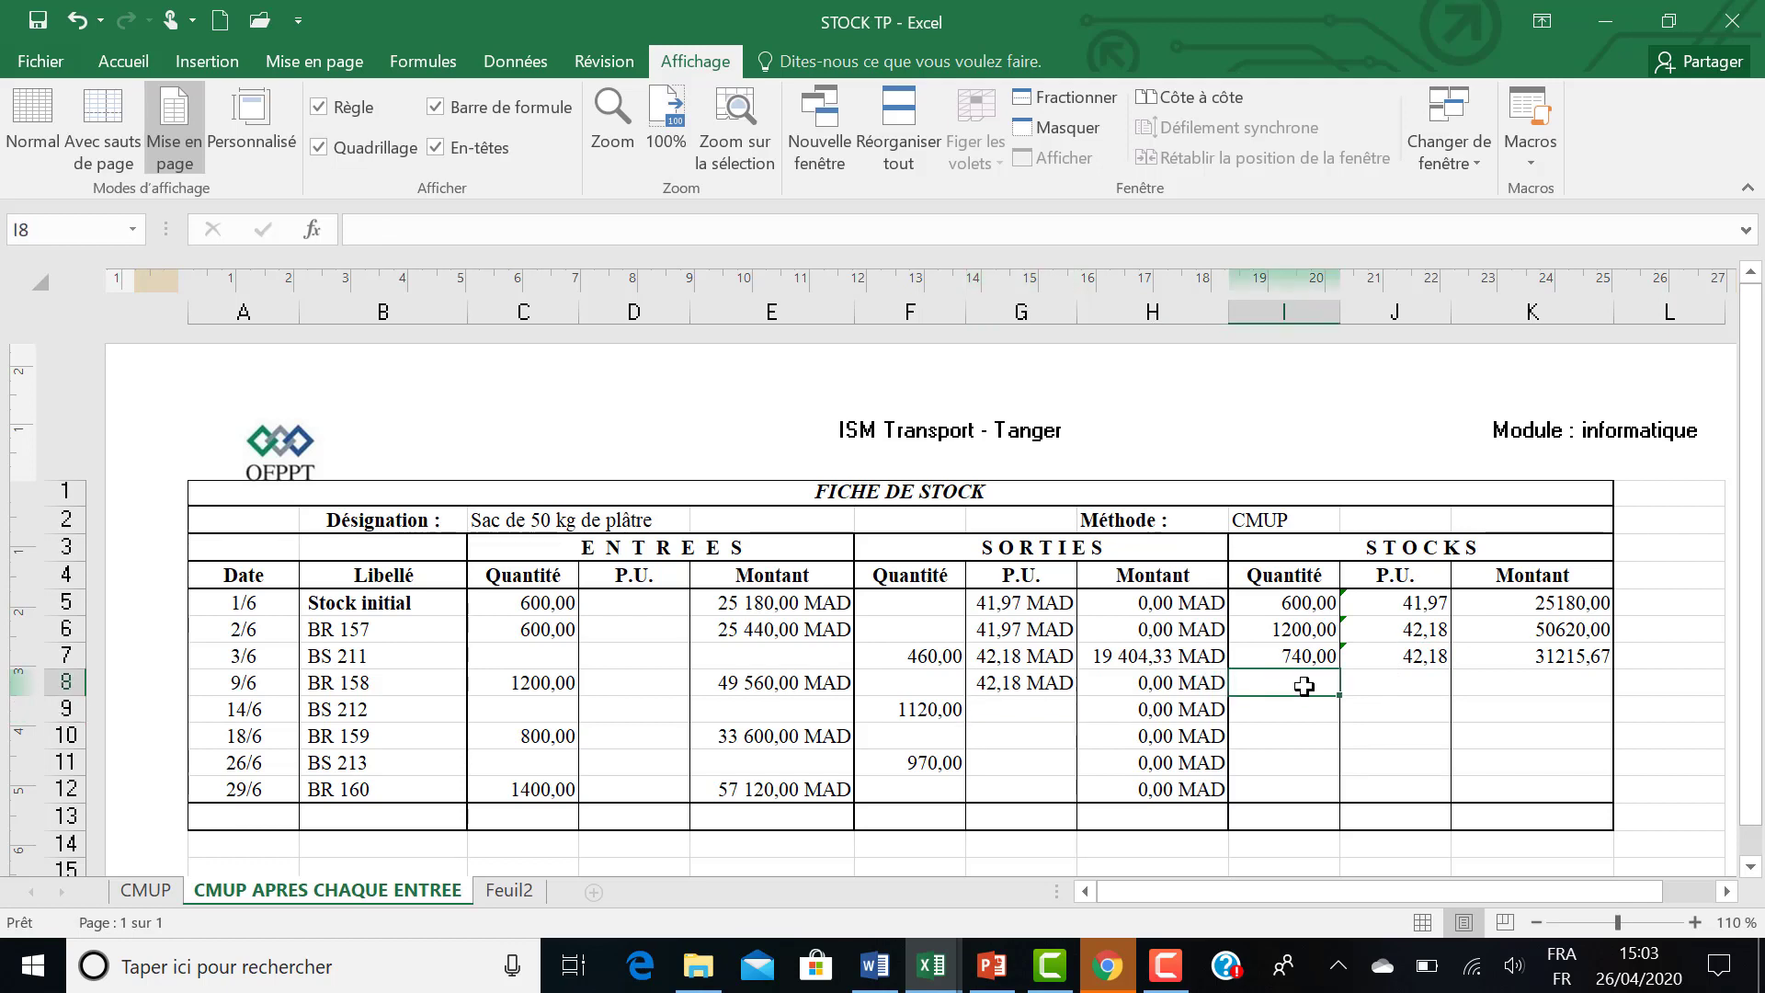
left_click(1291, 654)
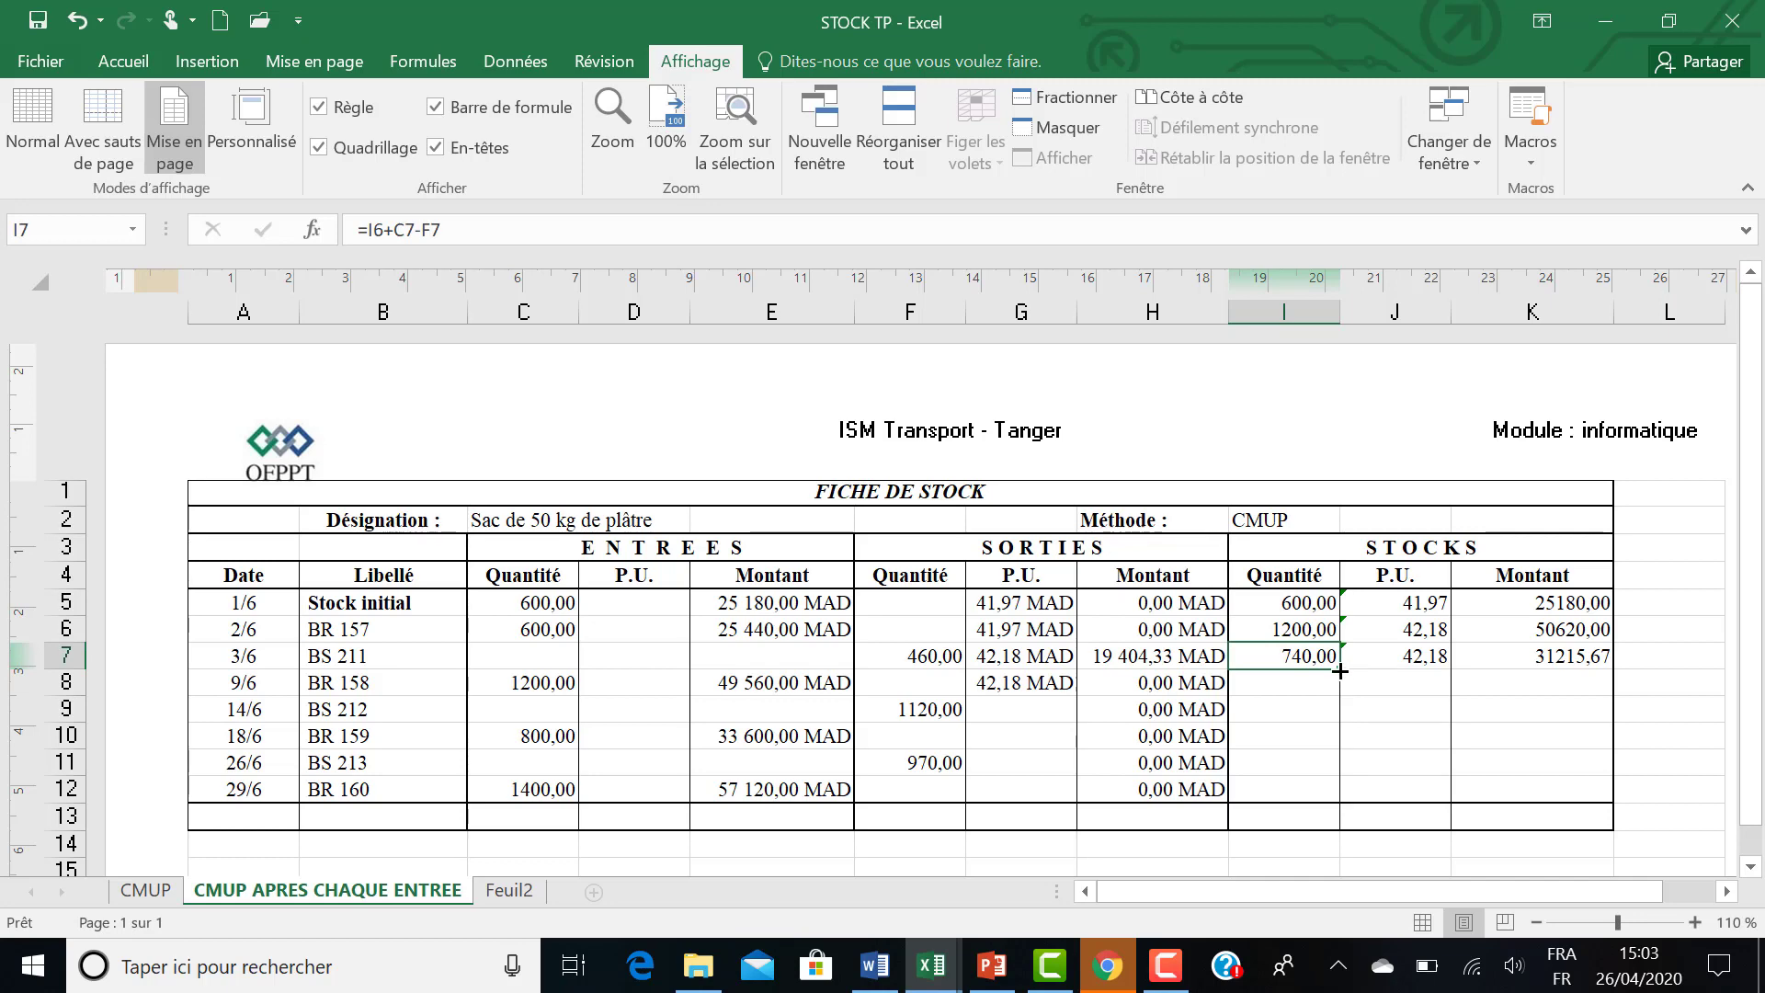
left_click_drag(1339, 671, 1333, 797)
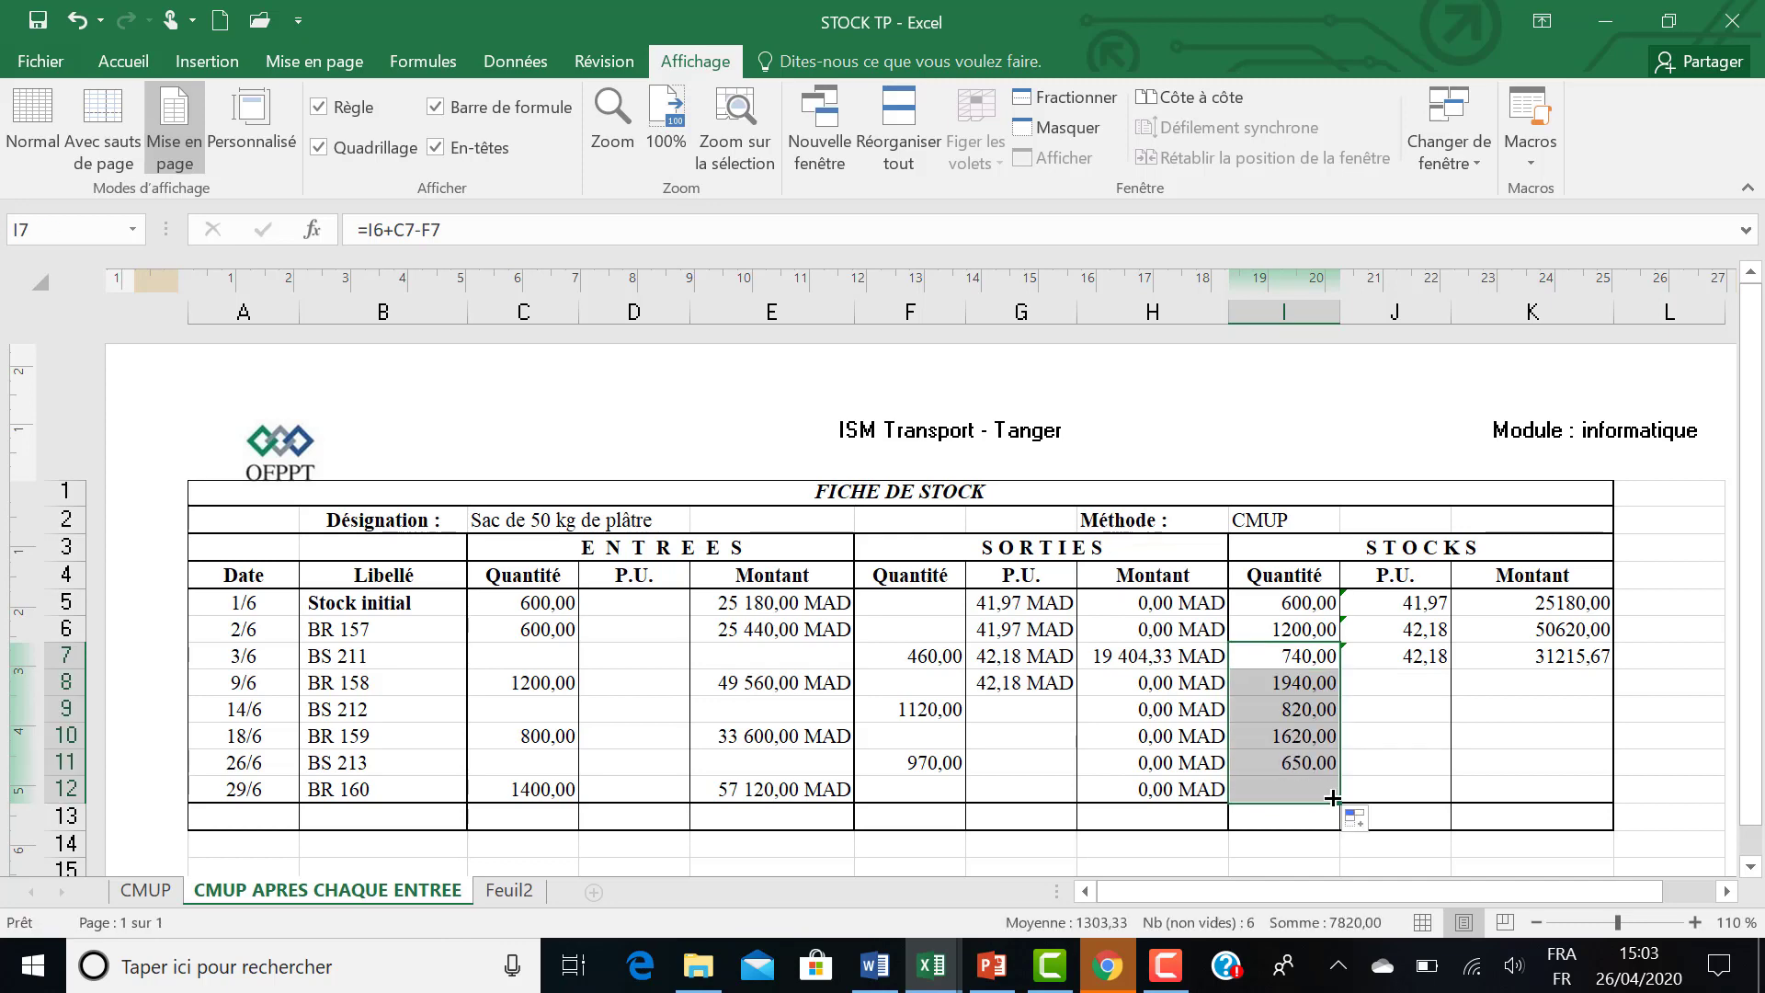
Calculate the BR 158 stock amount in K8 with the formula =K7+E8-H8.
left_click(1479, 684)
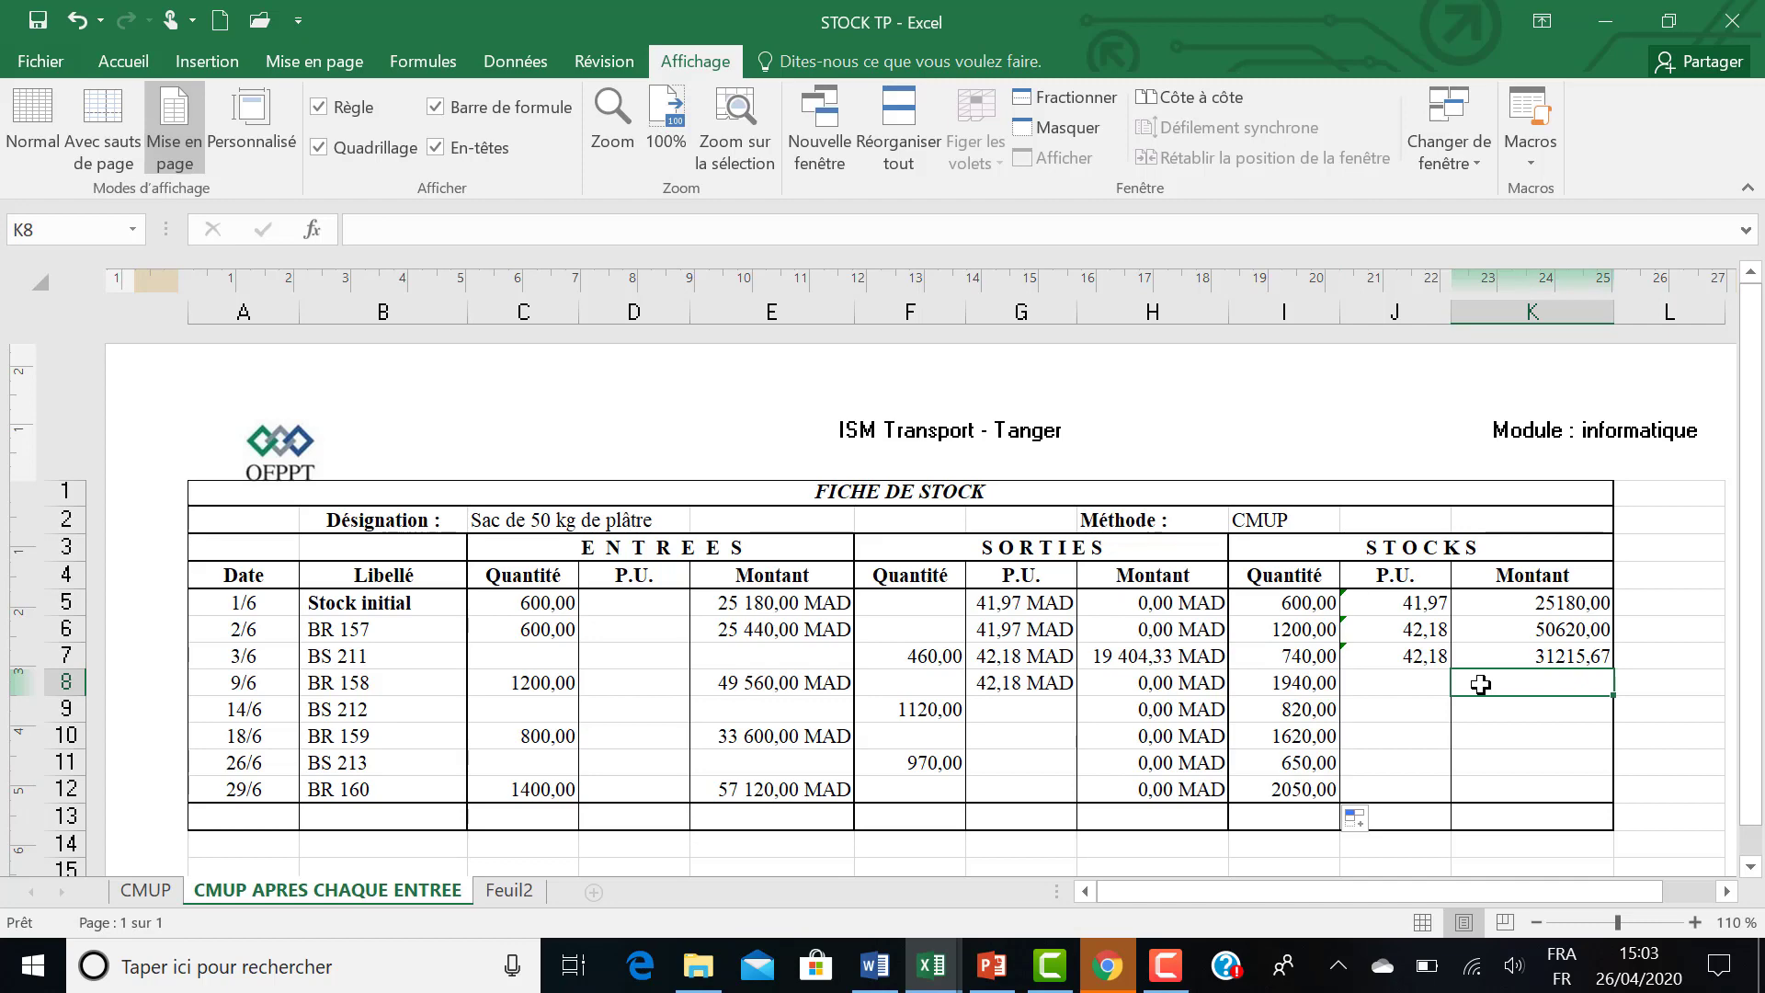
type("=")
left_click(1480, 656)
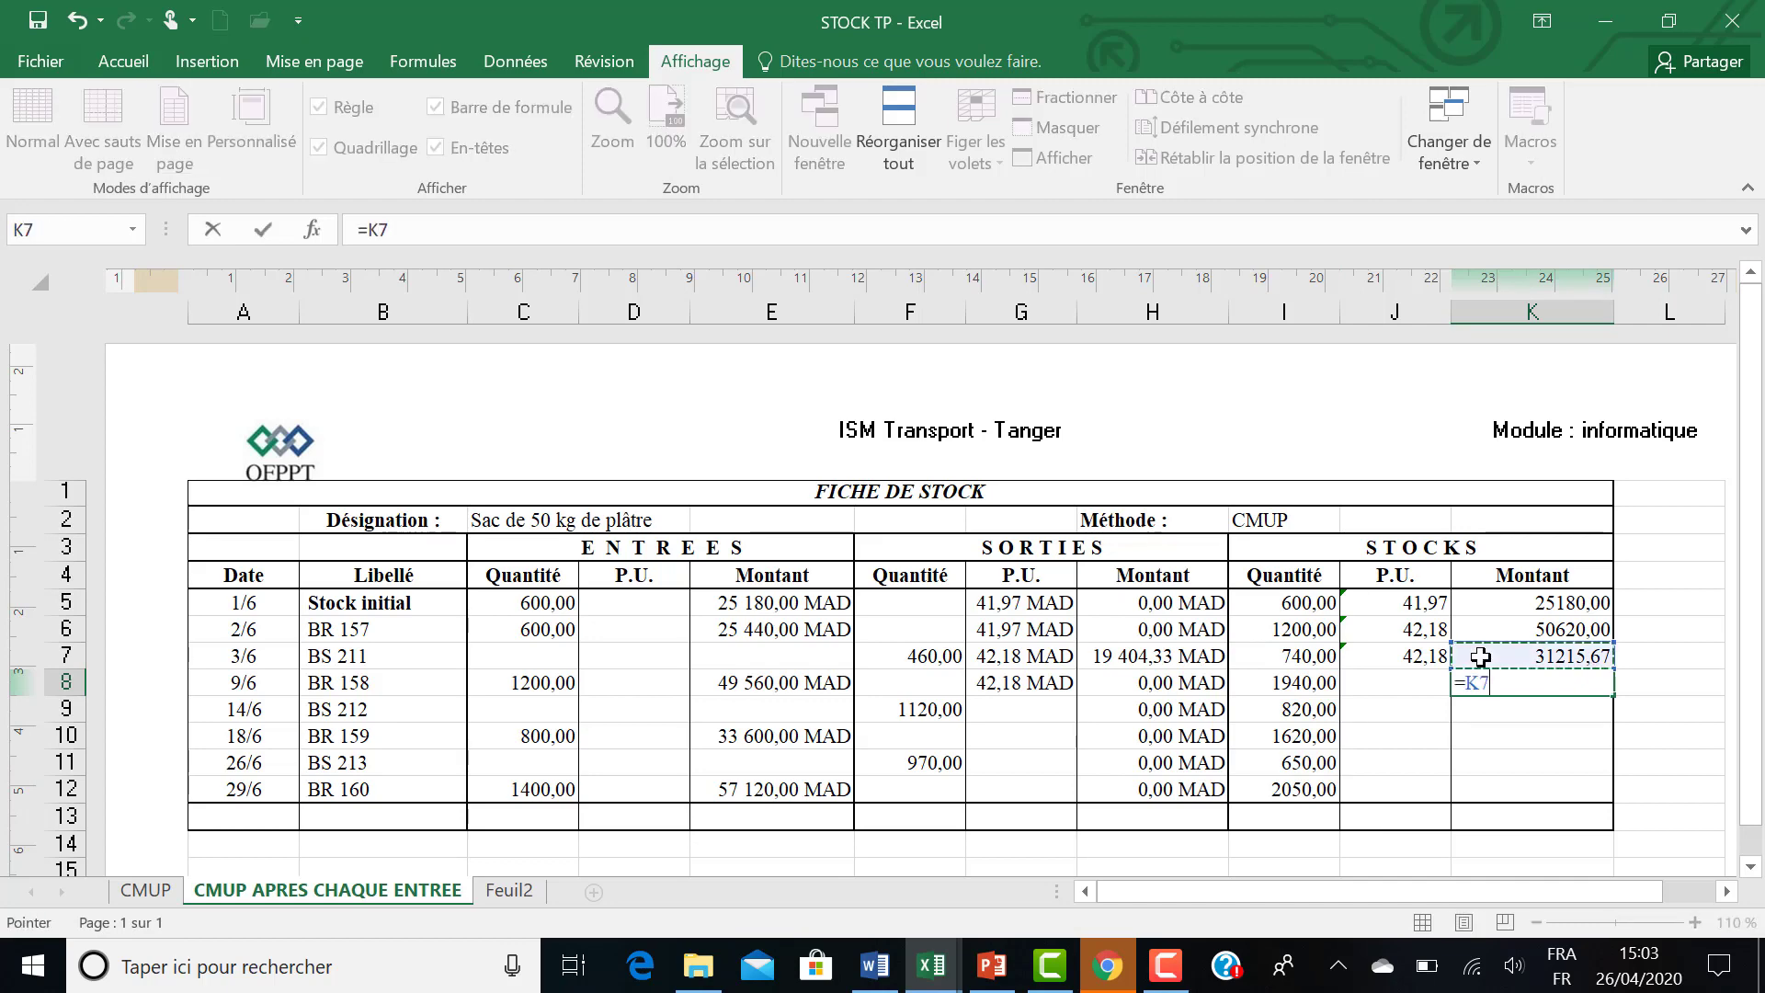
type("+")
left_click(727, 688)
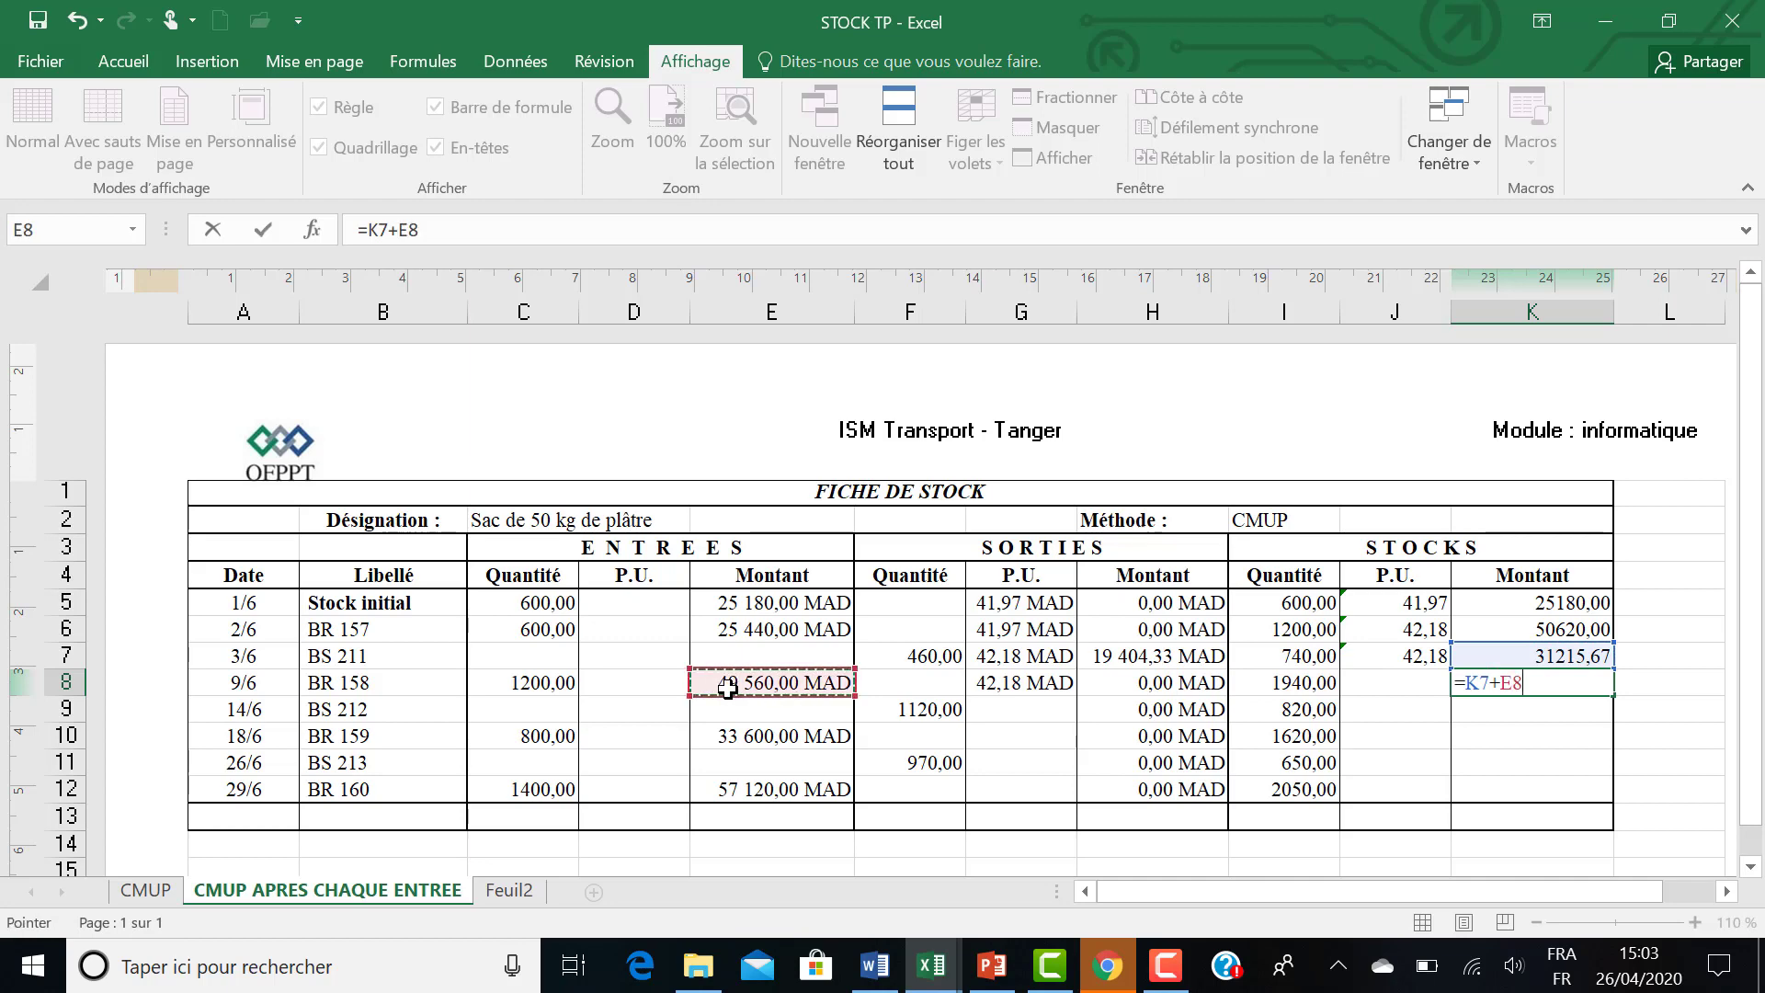
type("-")
left_click(1138, 683)
key("Return")
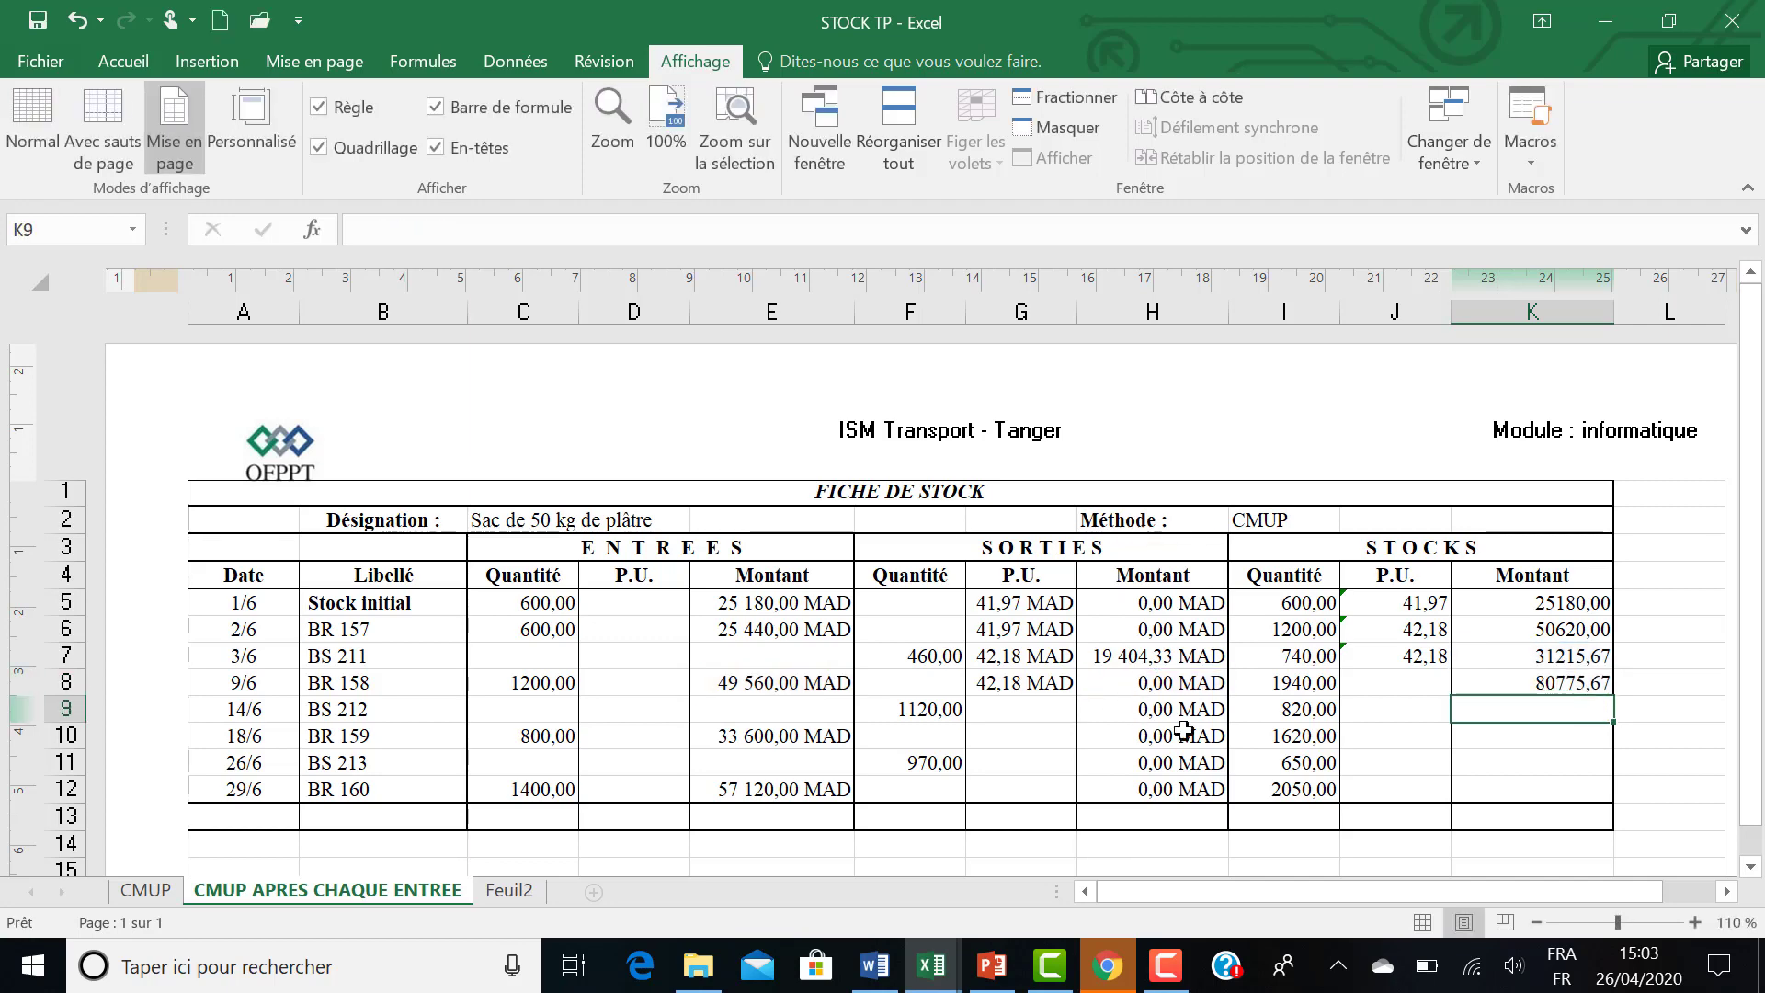
Calculate the BR 158 stock unit price in J8 with the formula =K8/I8.
left_click(1403, 689)
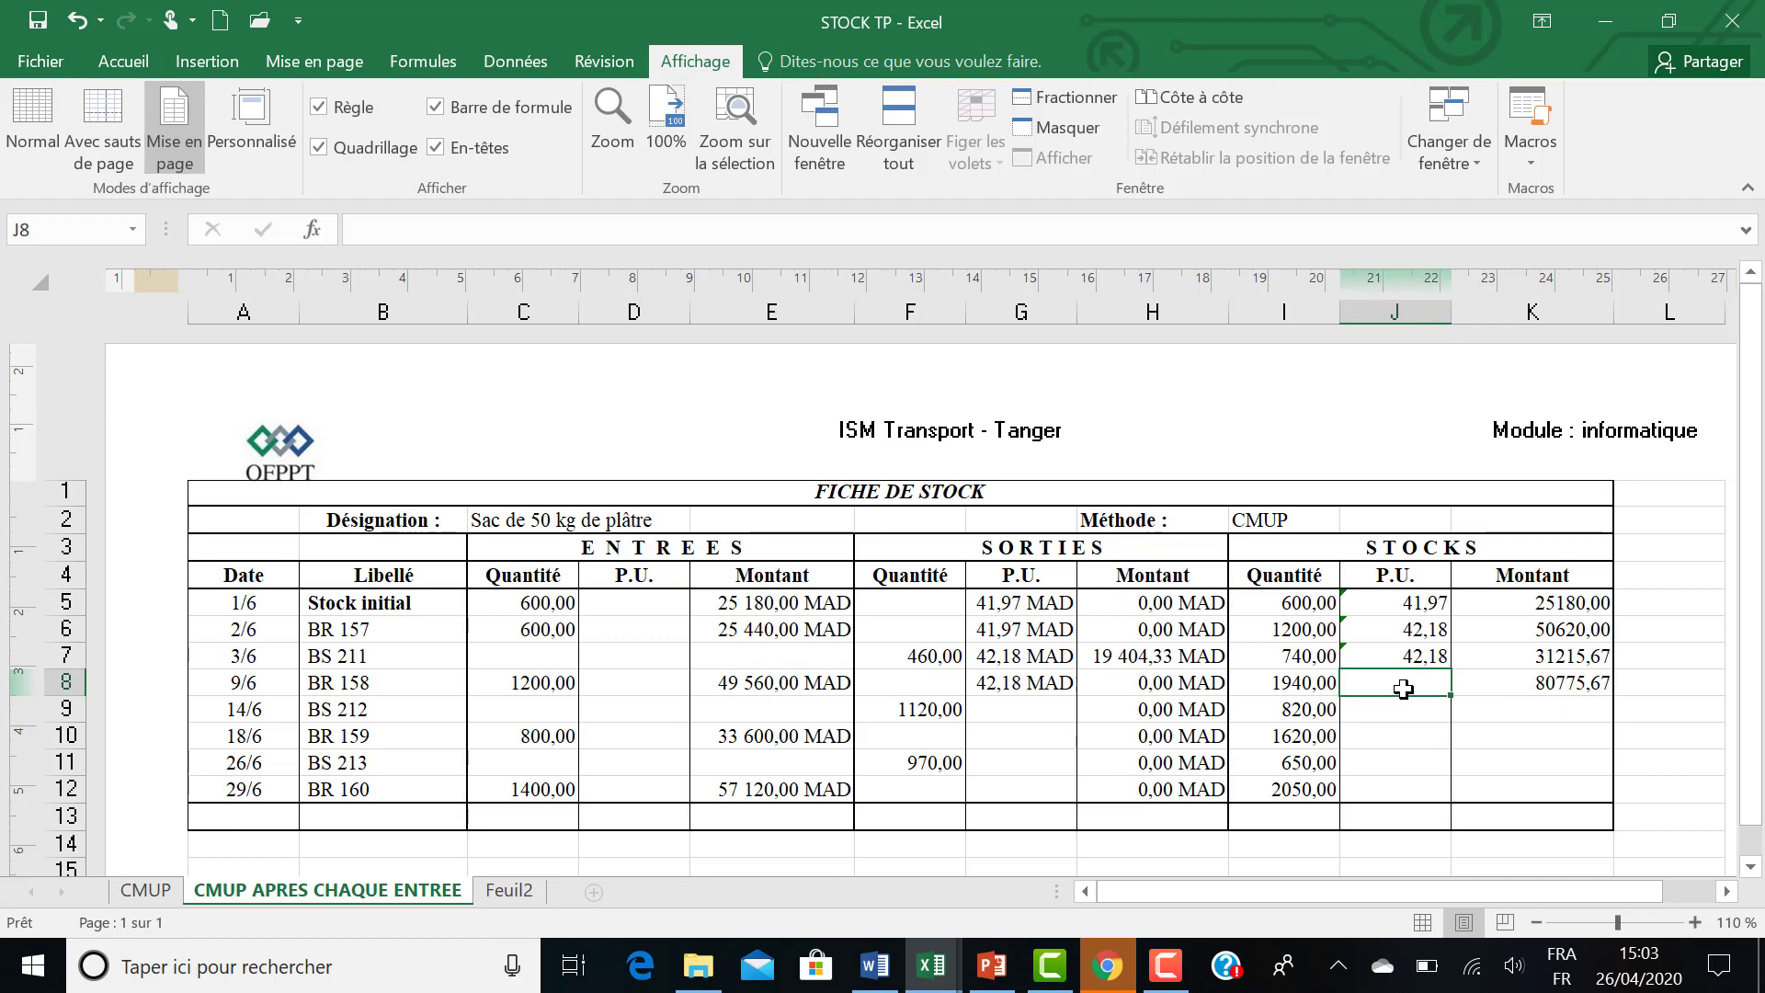
type("=")
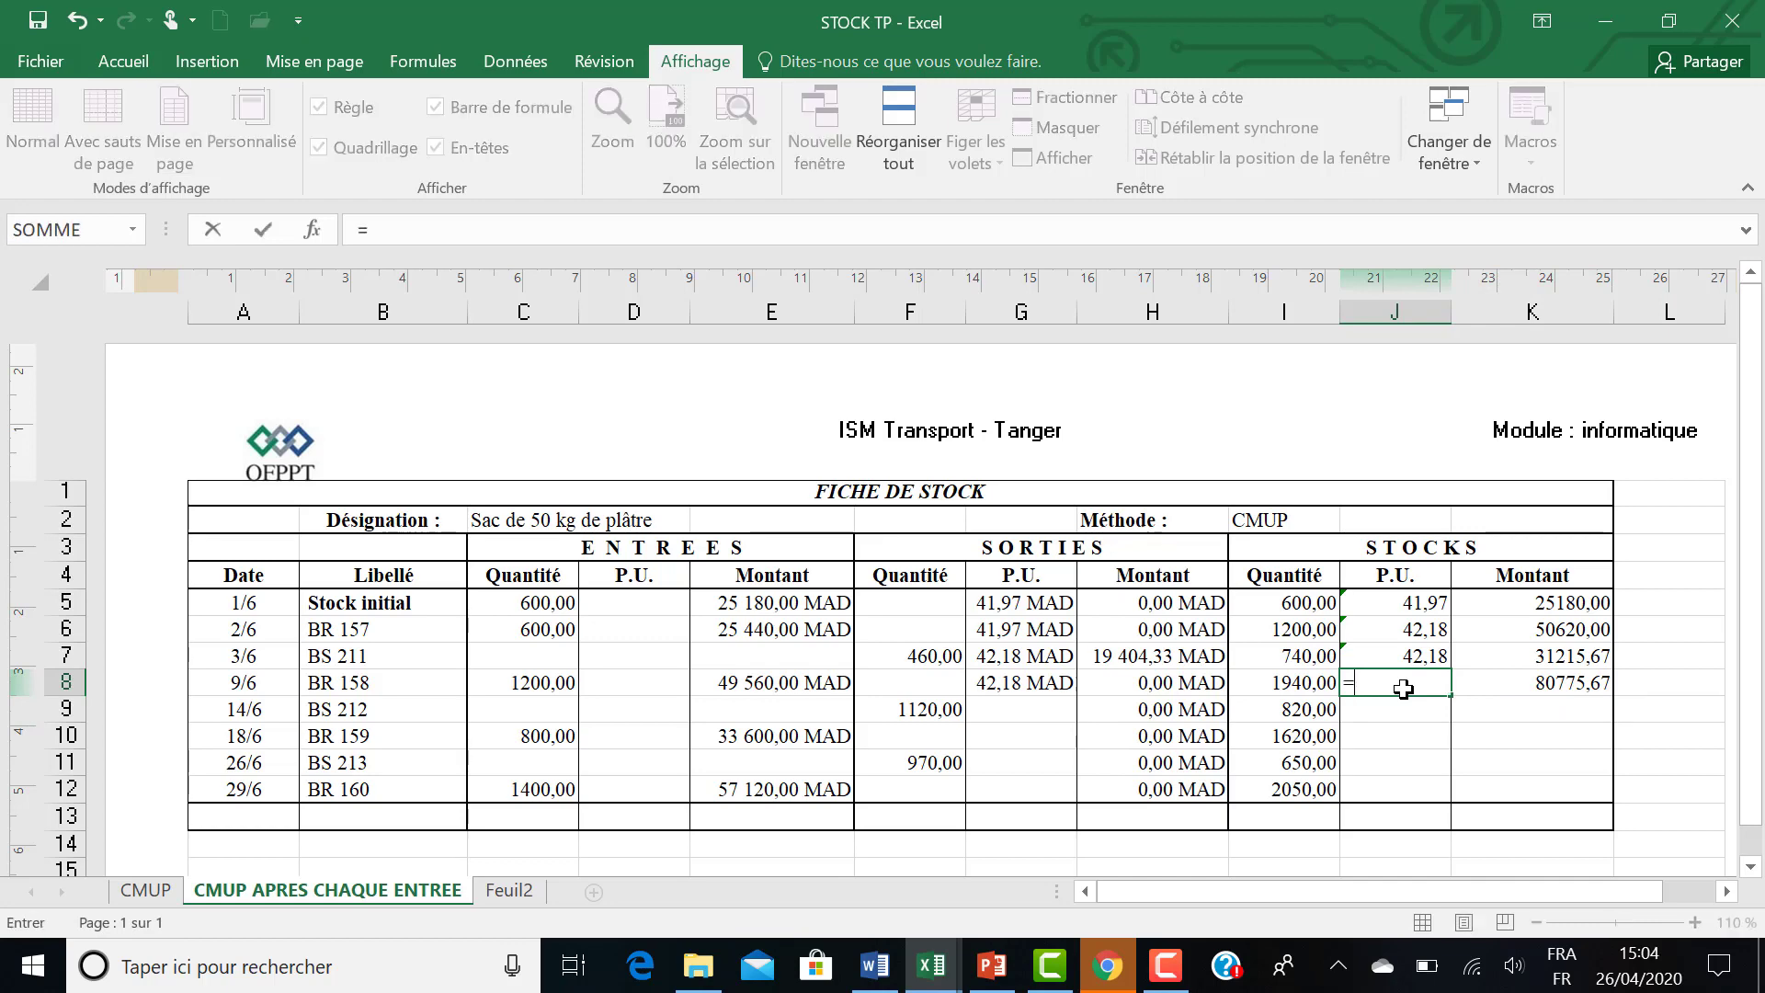
left_click(1478, 684)
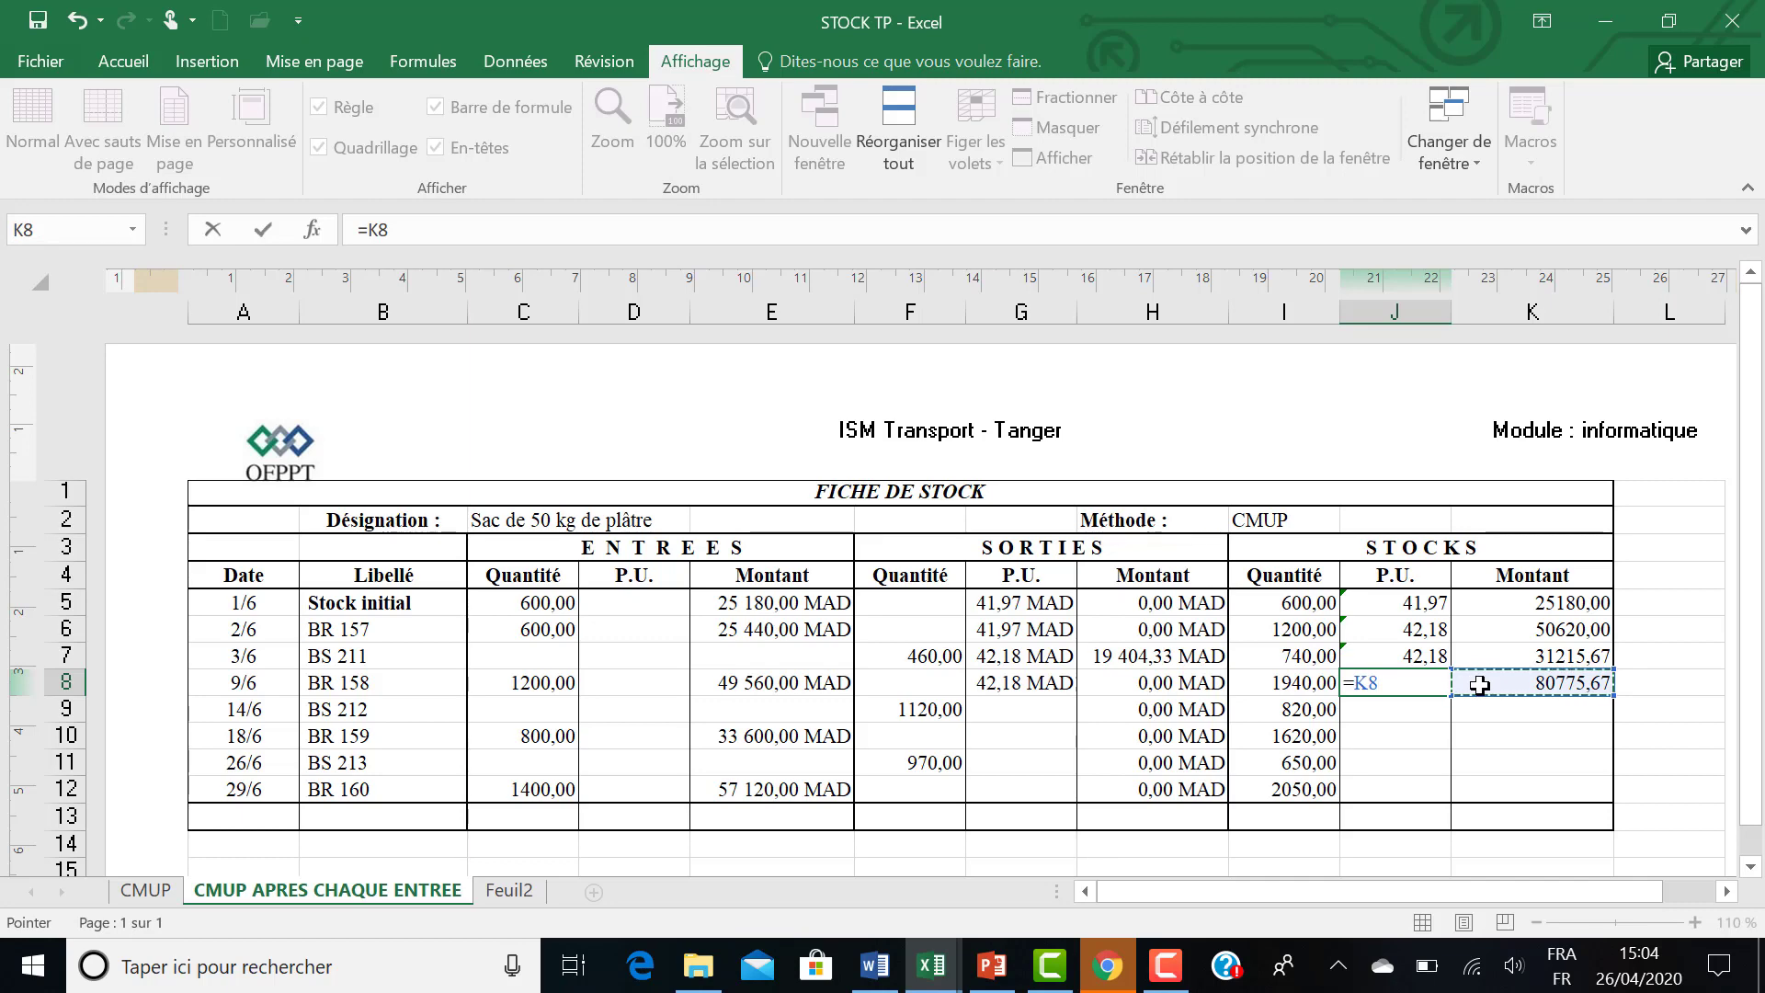
type("/")
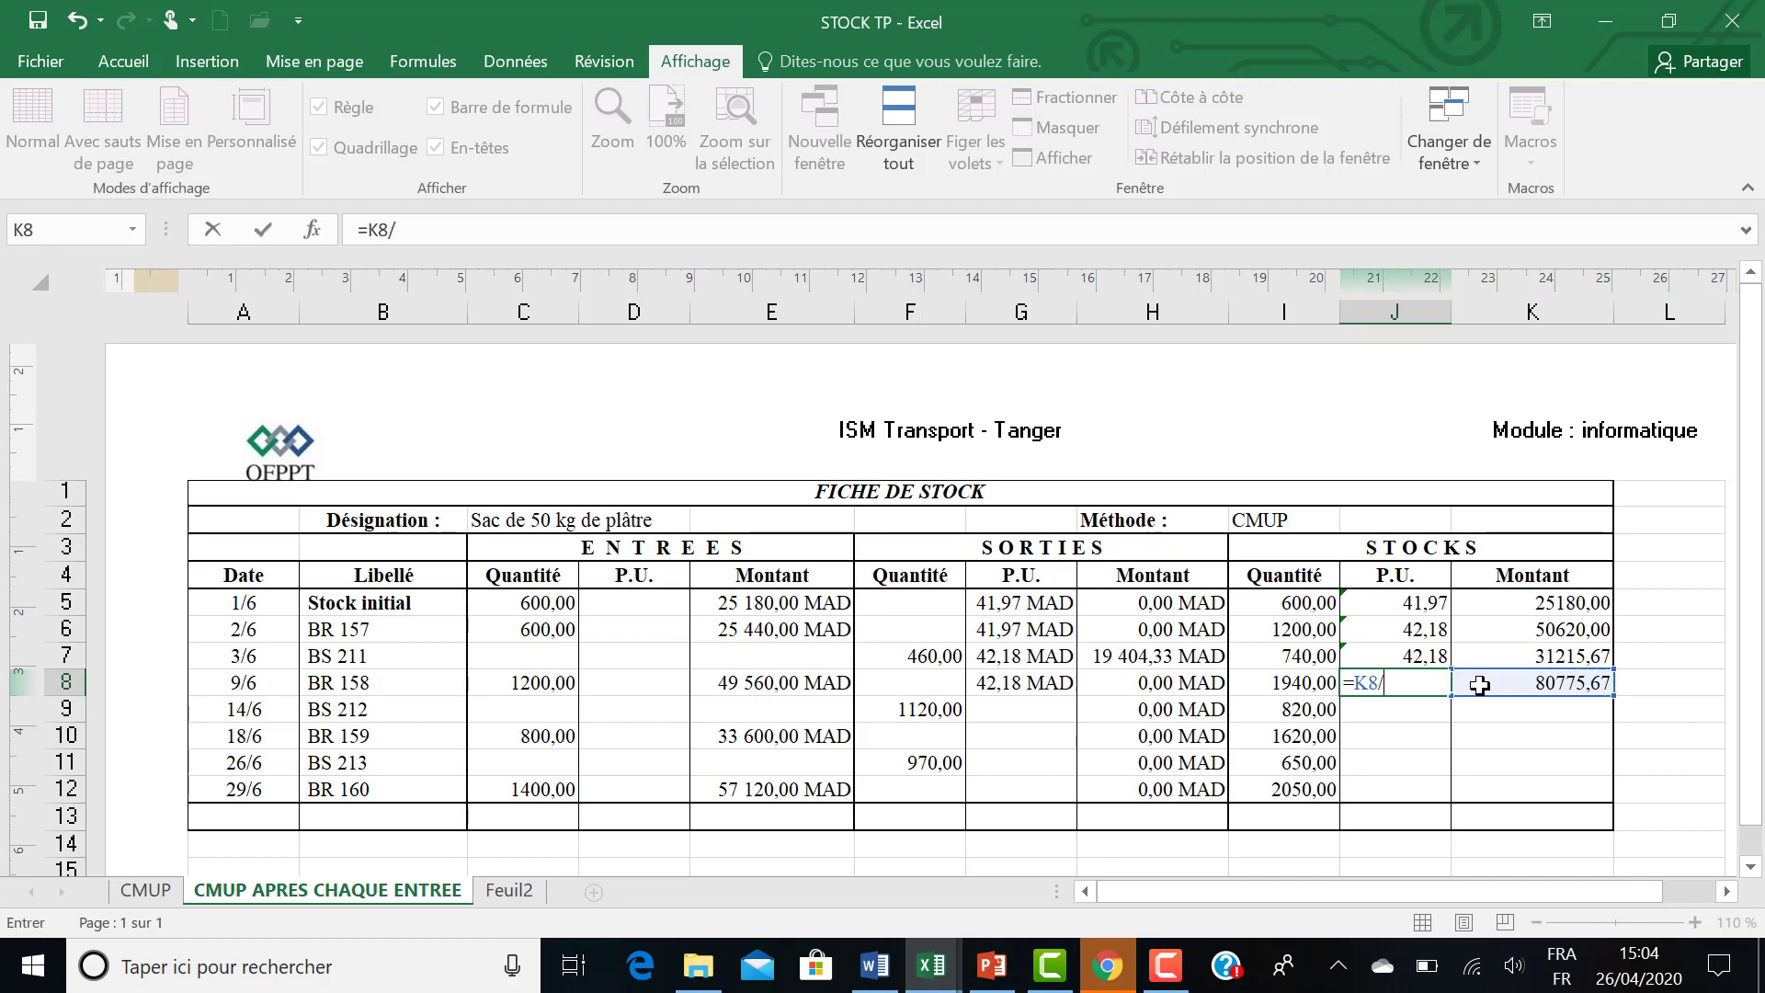
left_click(1287, 683)
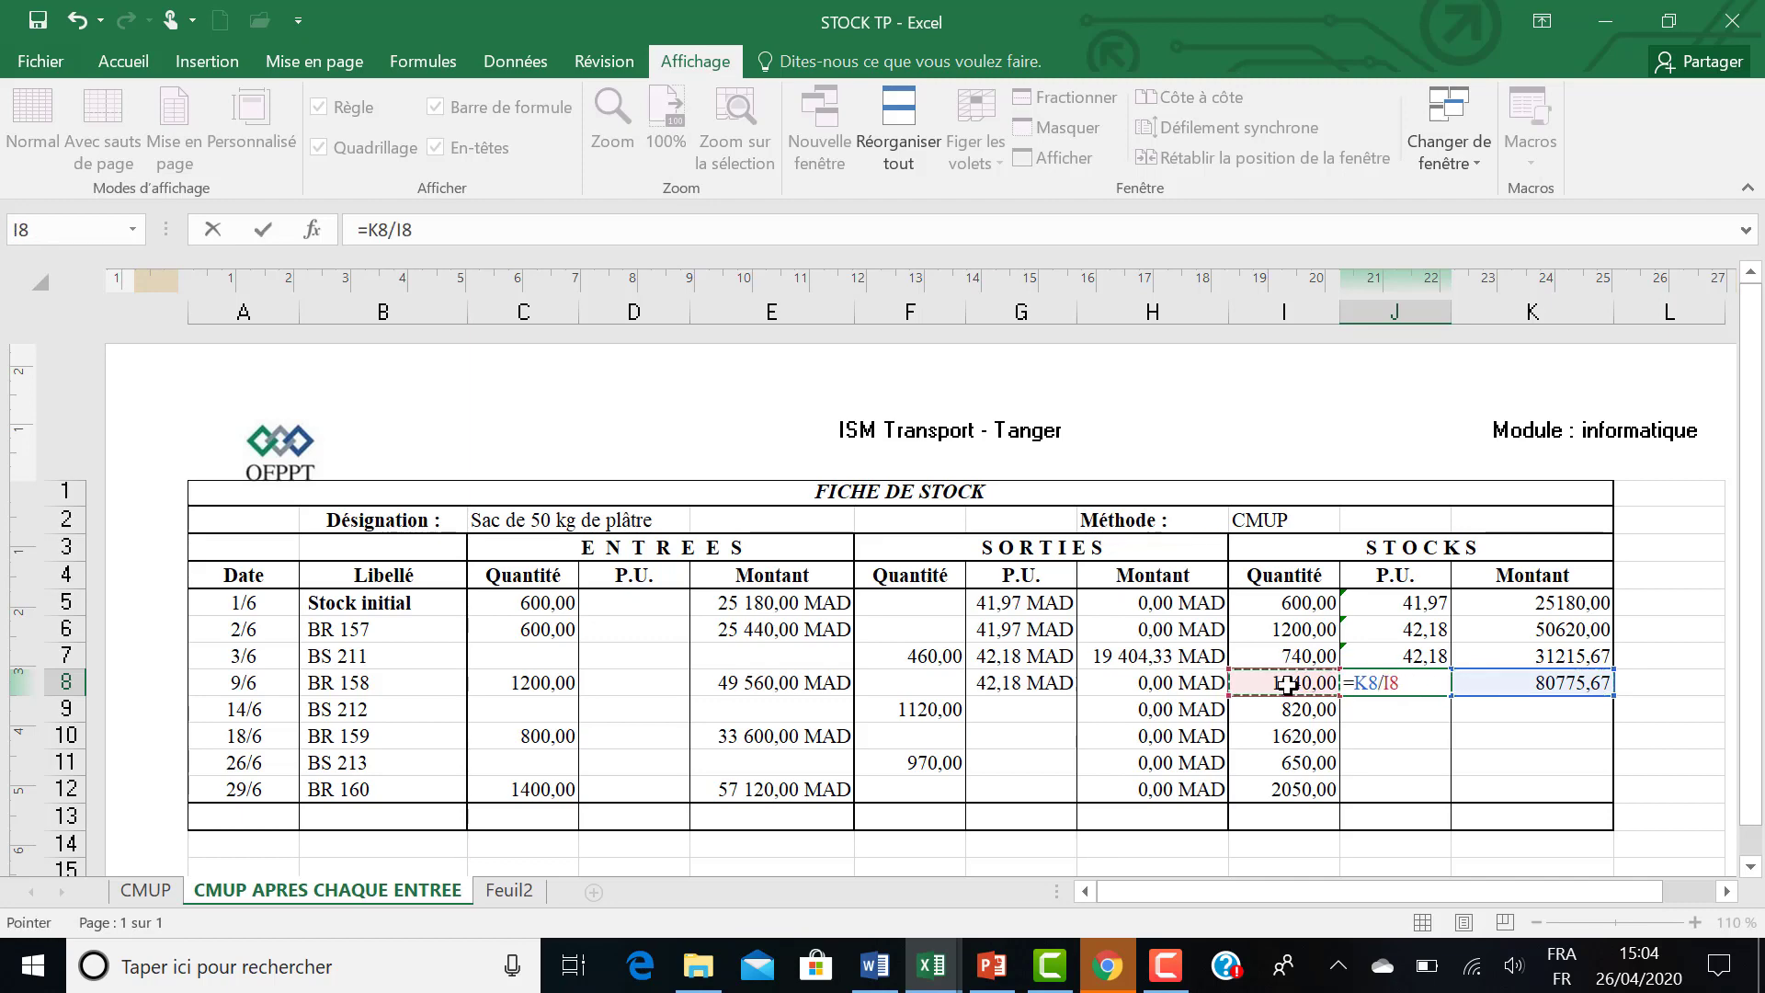
key("Return")
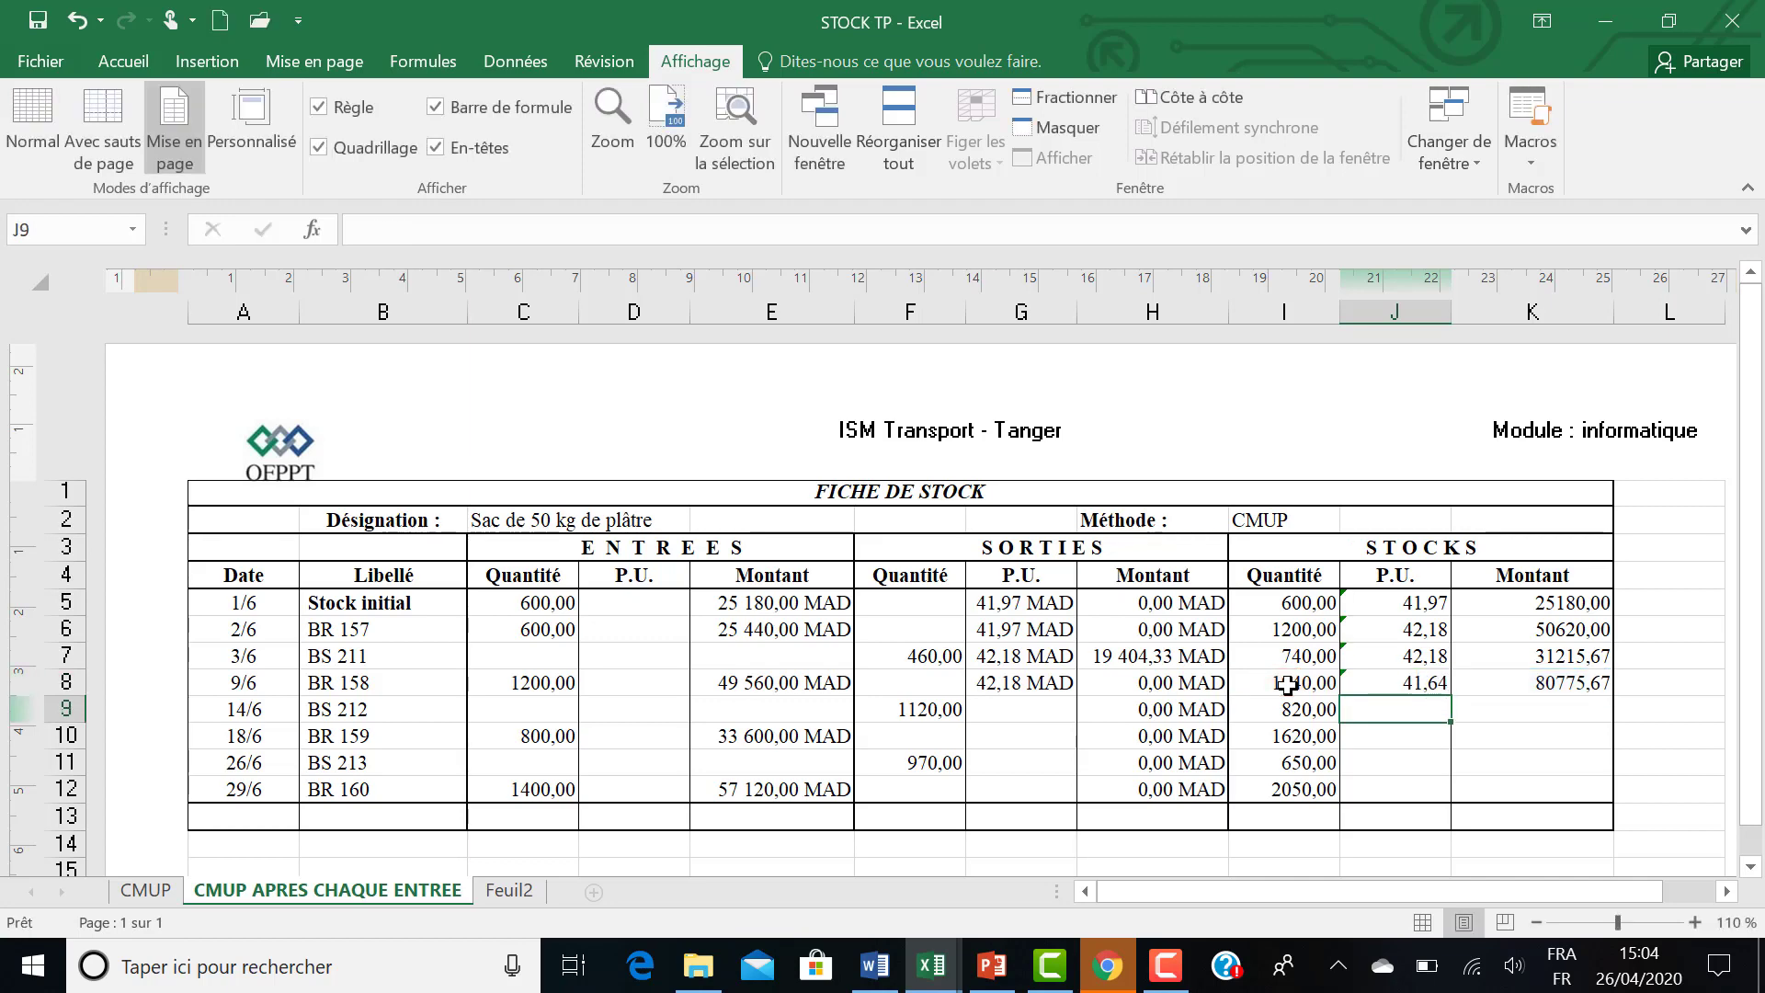
Set the BS 212 outgoing unit price in G9 to the previous row's stock unit price with =J8.
left_click(1036, 712)
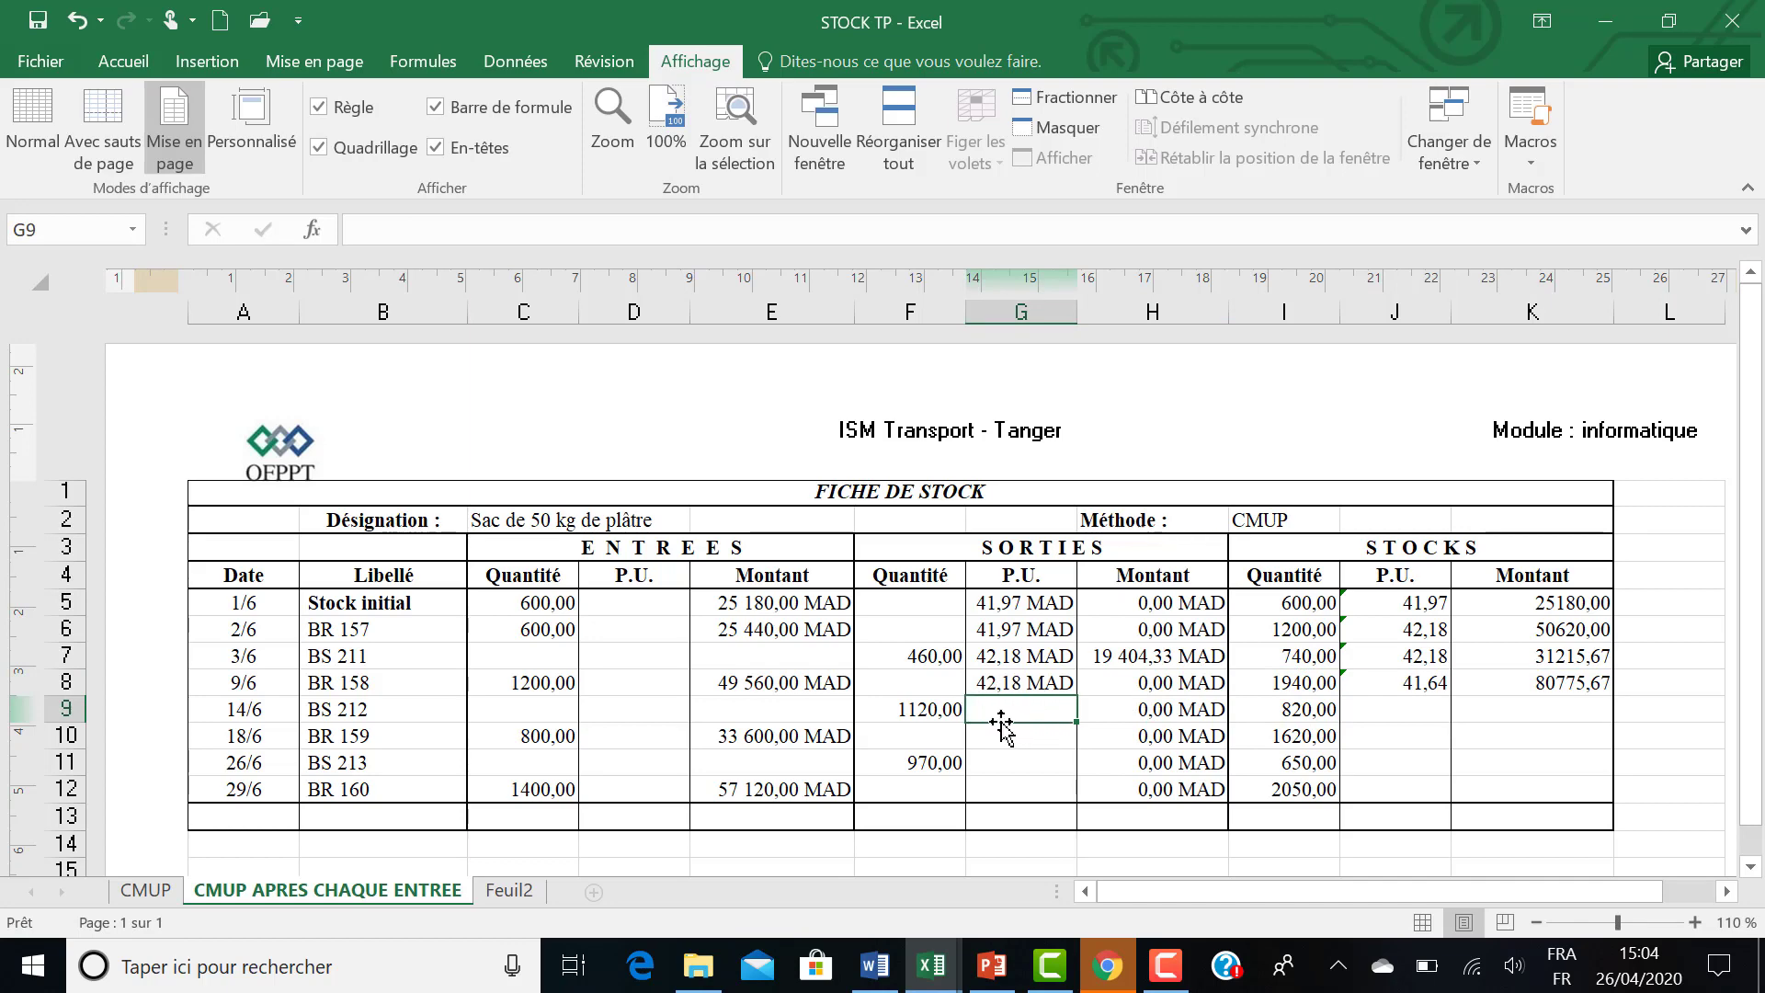
type("=")
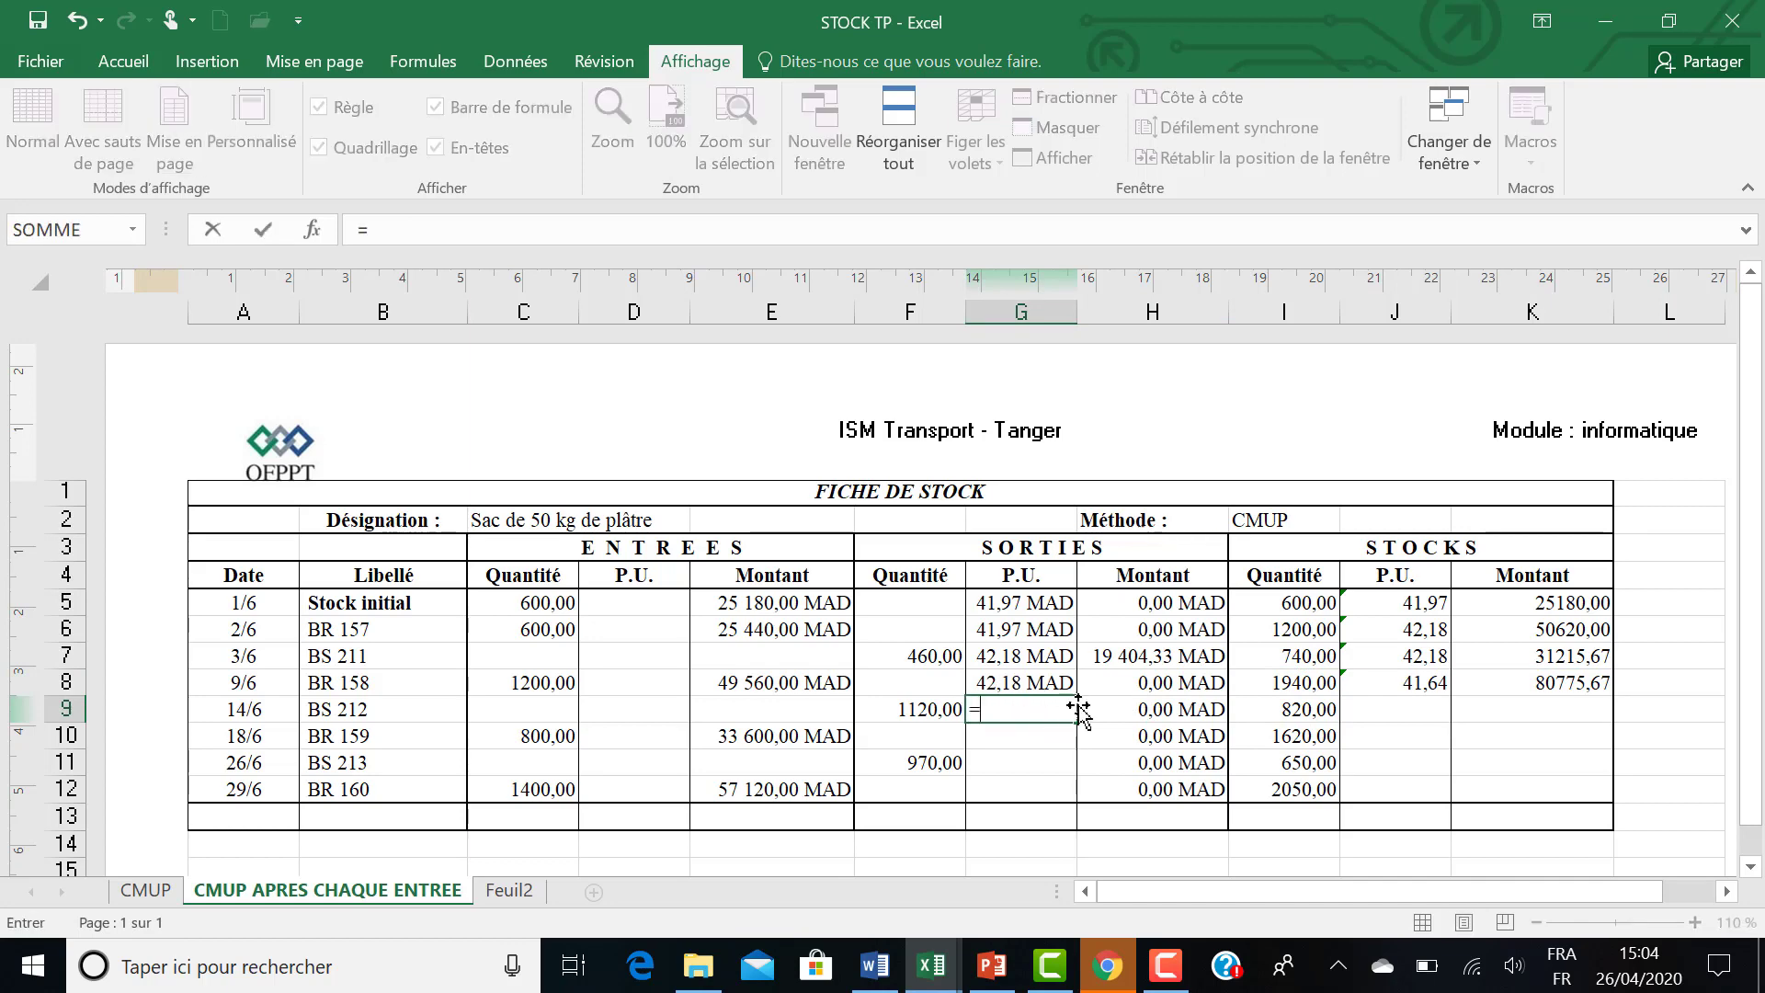
left_click(1395, 684)
key("Return")
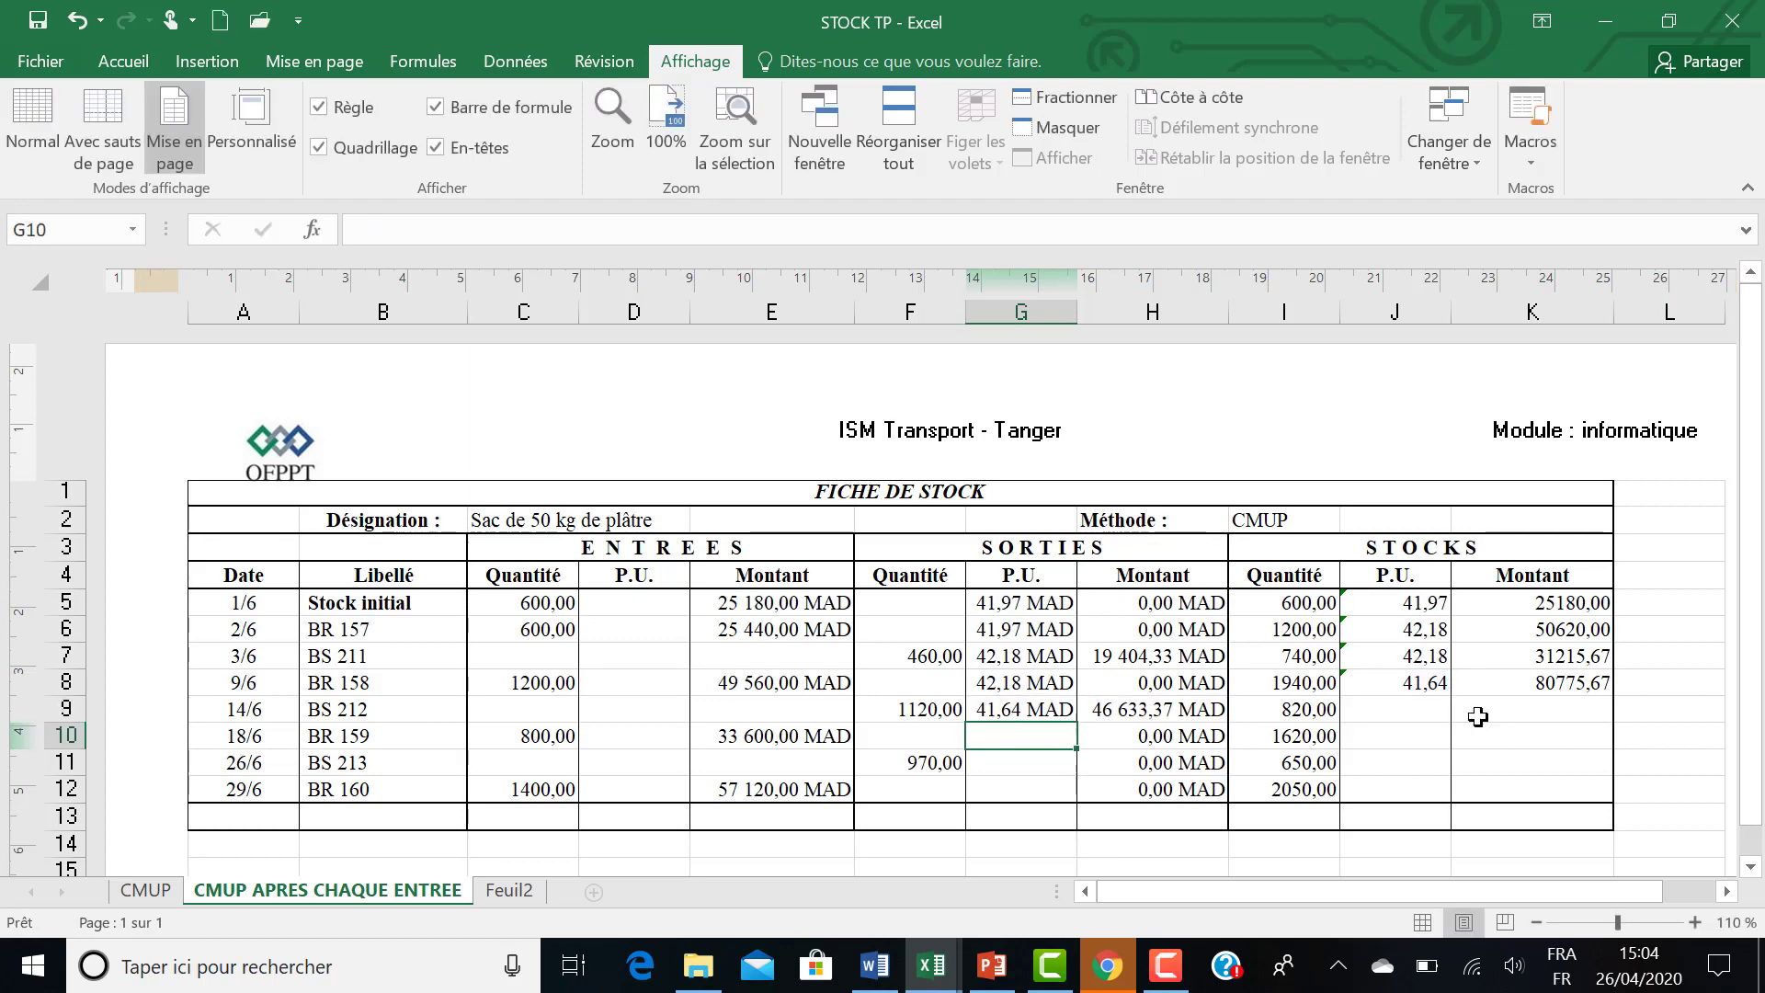
Calculate the BS 212 stock amount in K9 with the formula =K8+E9-H9.
left_click(1527, 711)
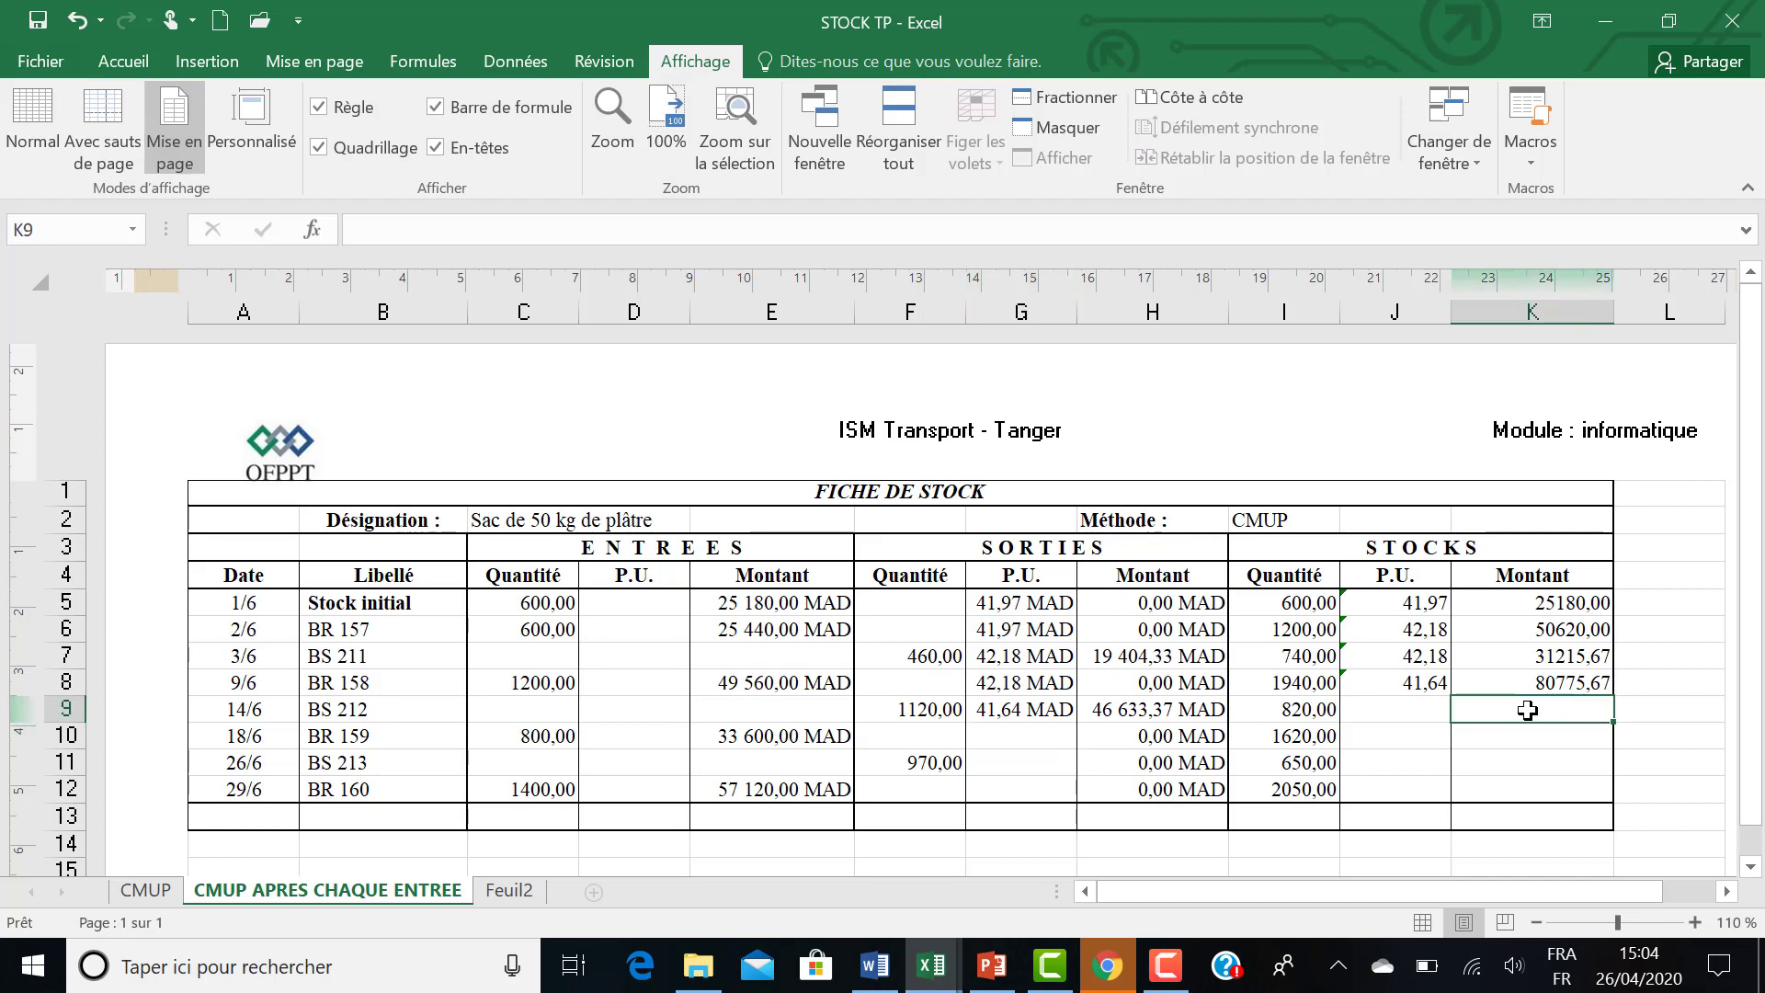
type("=")
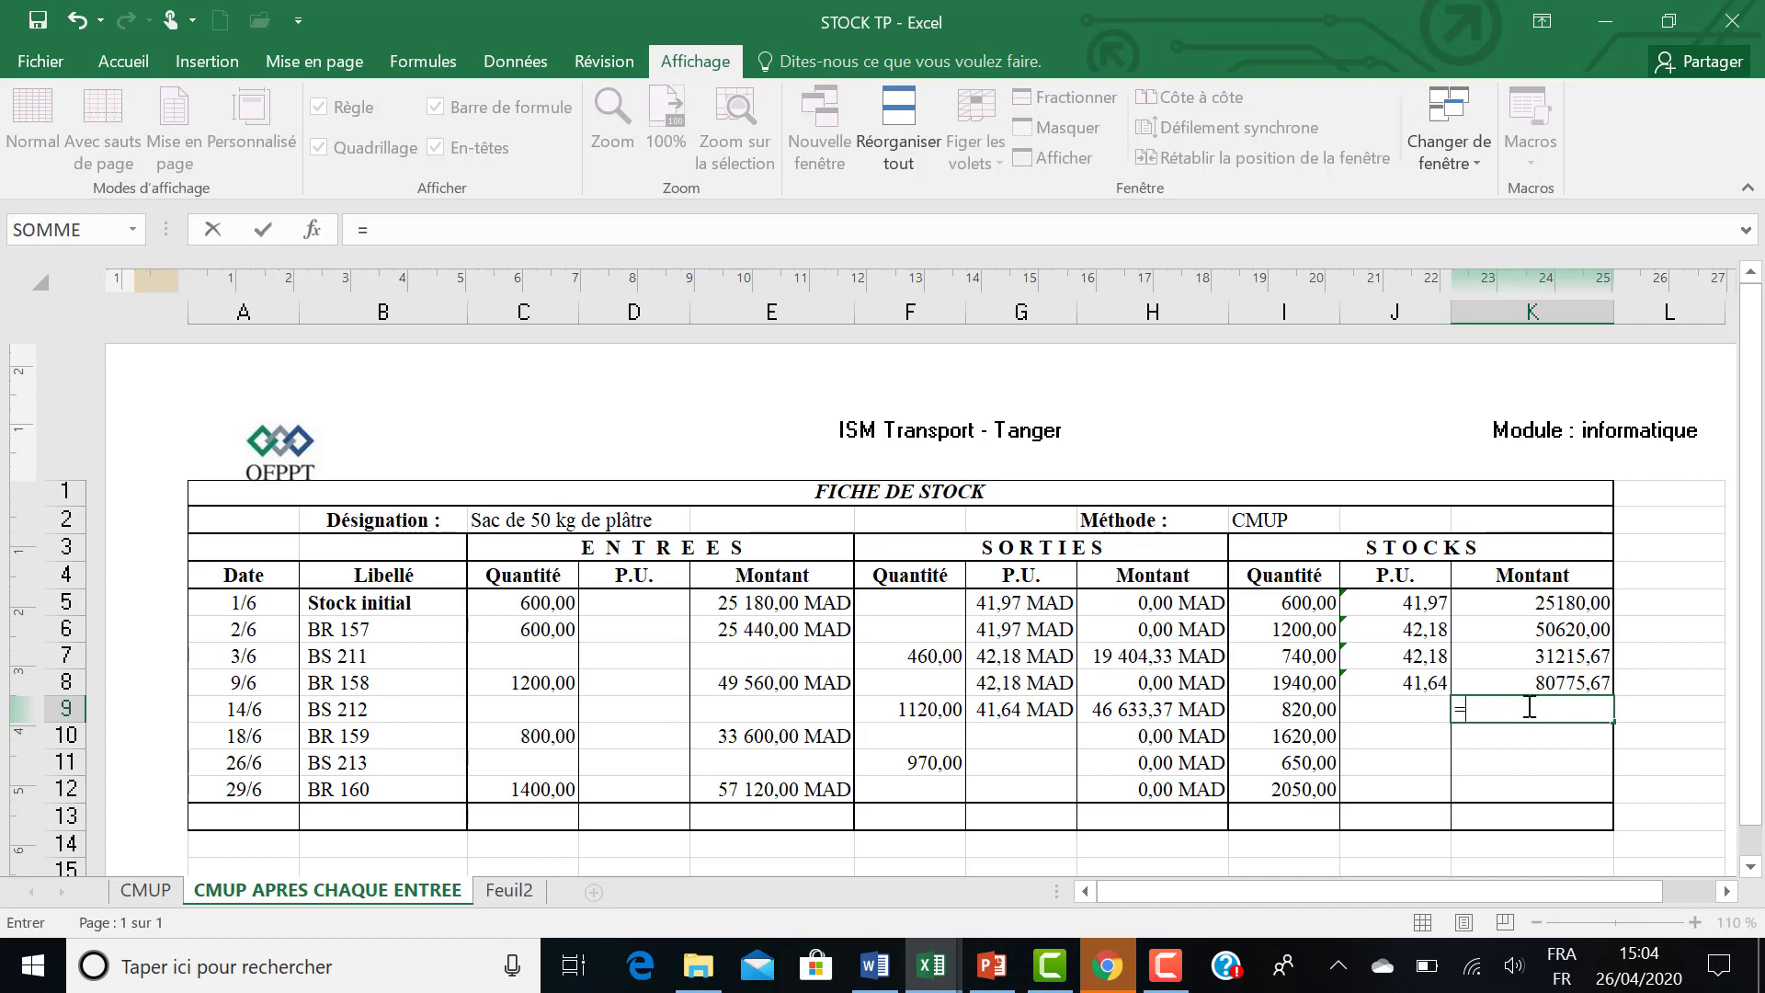
left_click(760, 715)
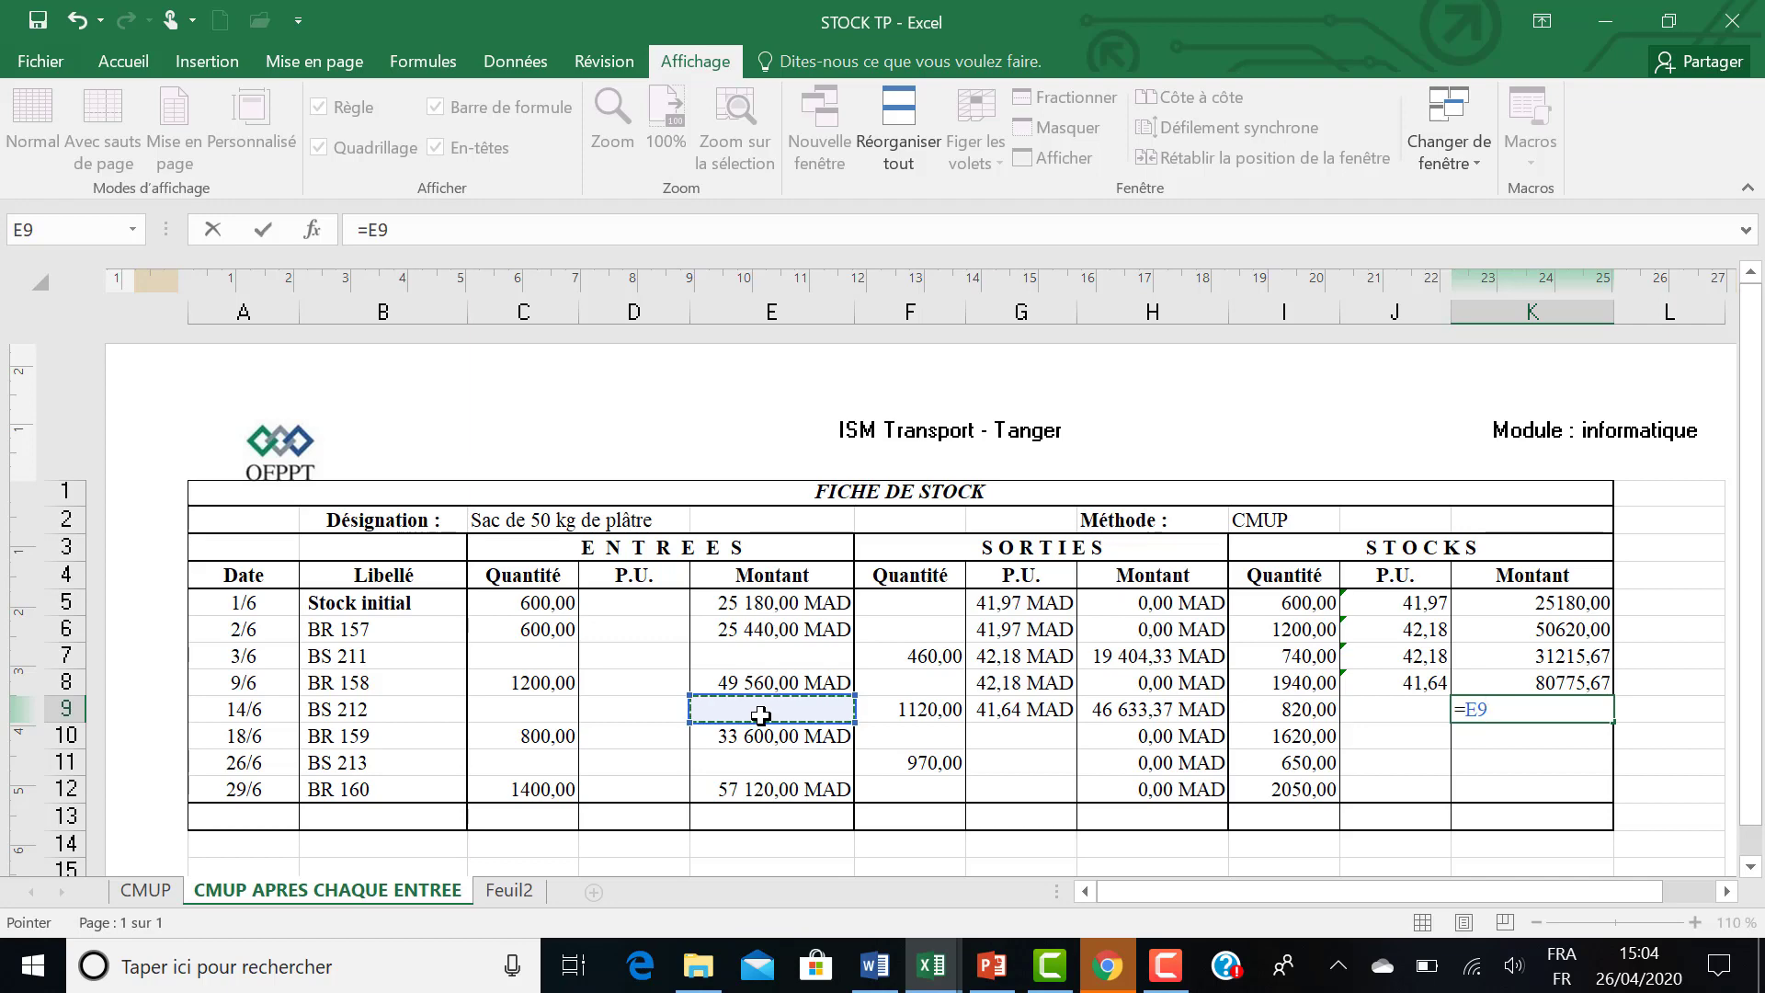
key("BackSpace")
key("BackSpace")
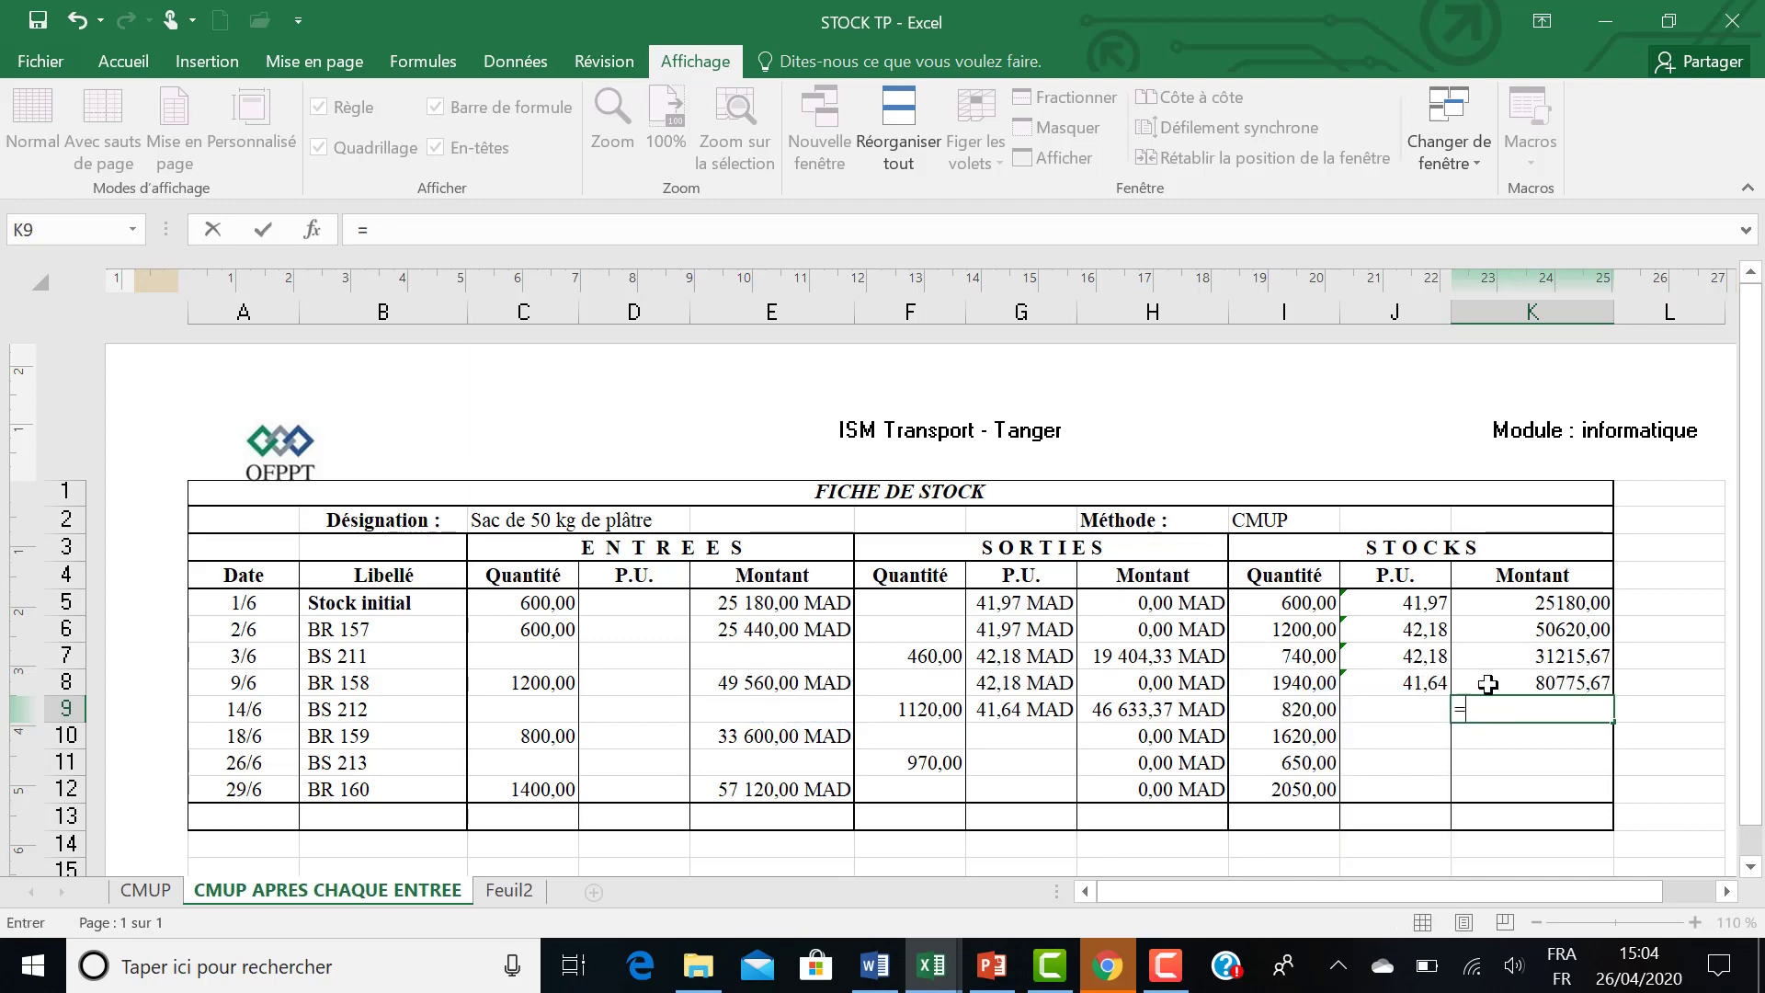
left_click(1488, 684)
type("+")
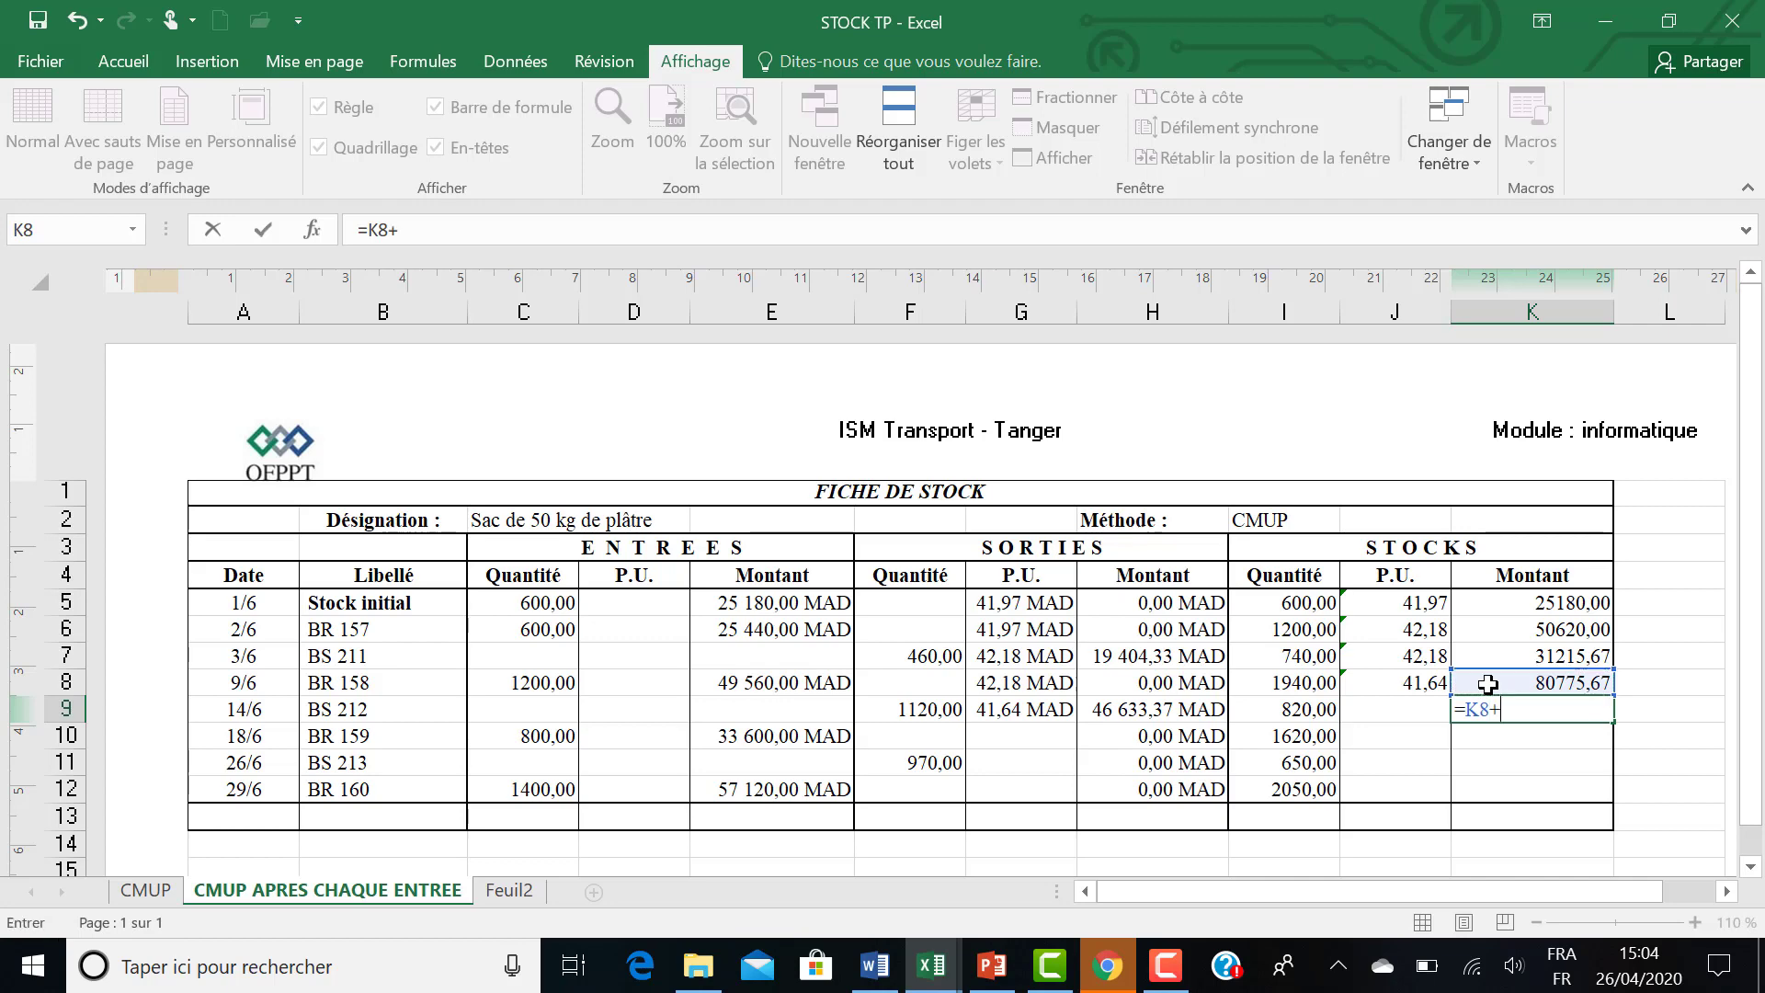
left_click(805, 713)
type("-")
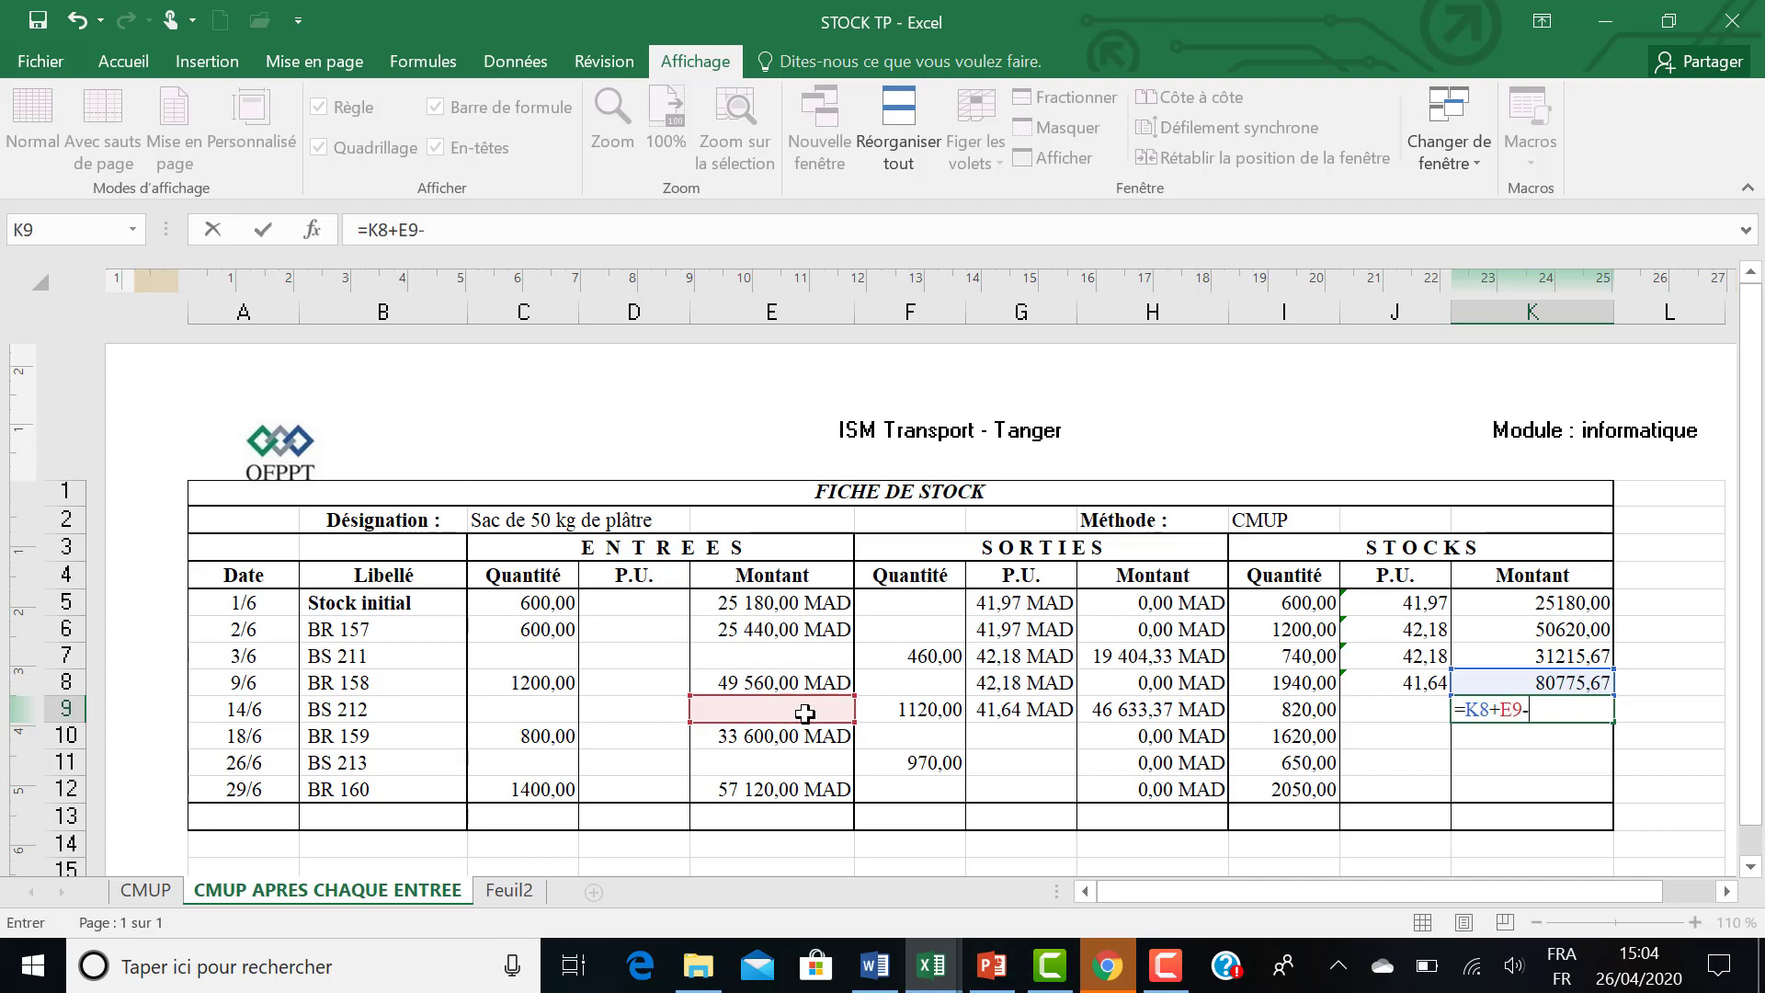
left_click(1110, 715)
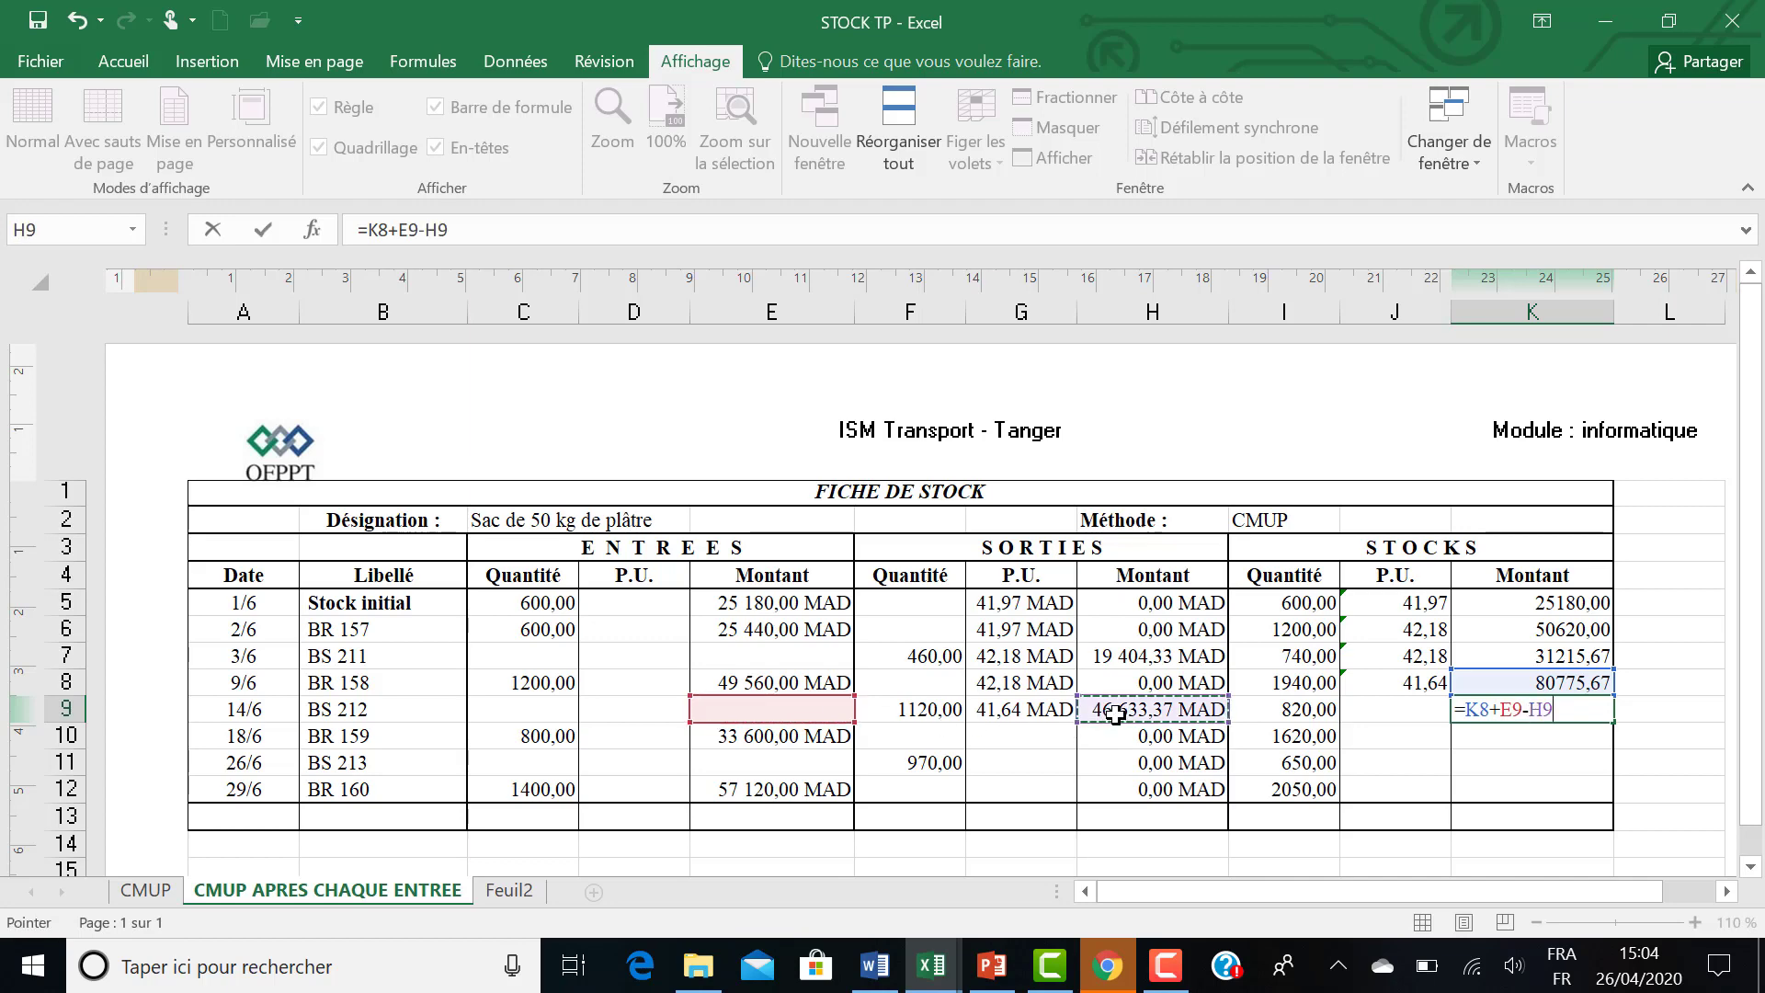
key("Return")
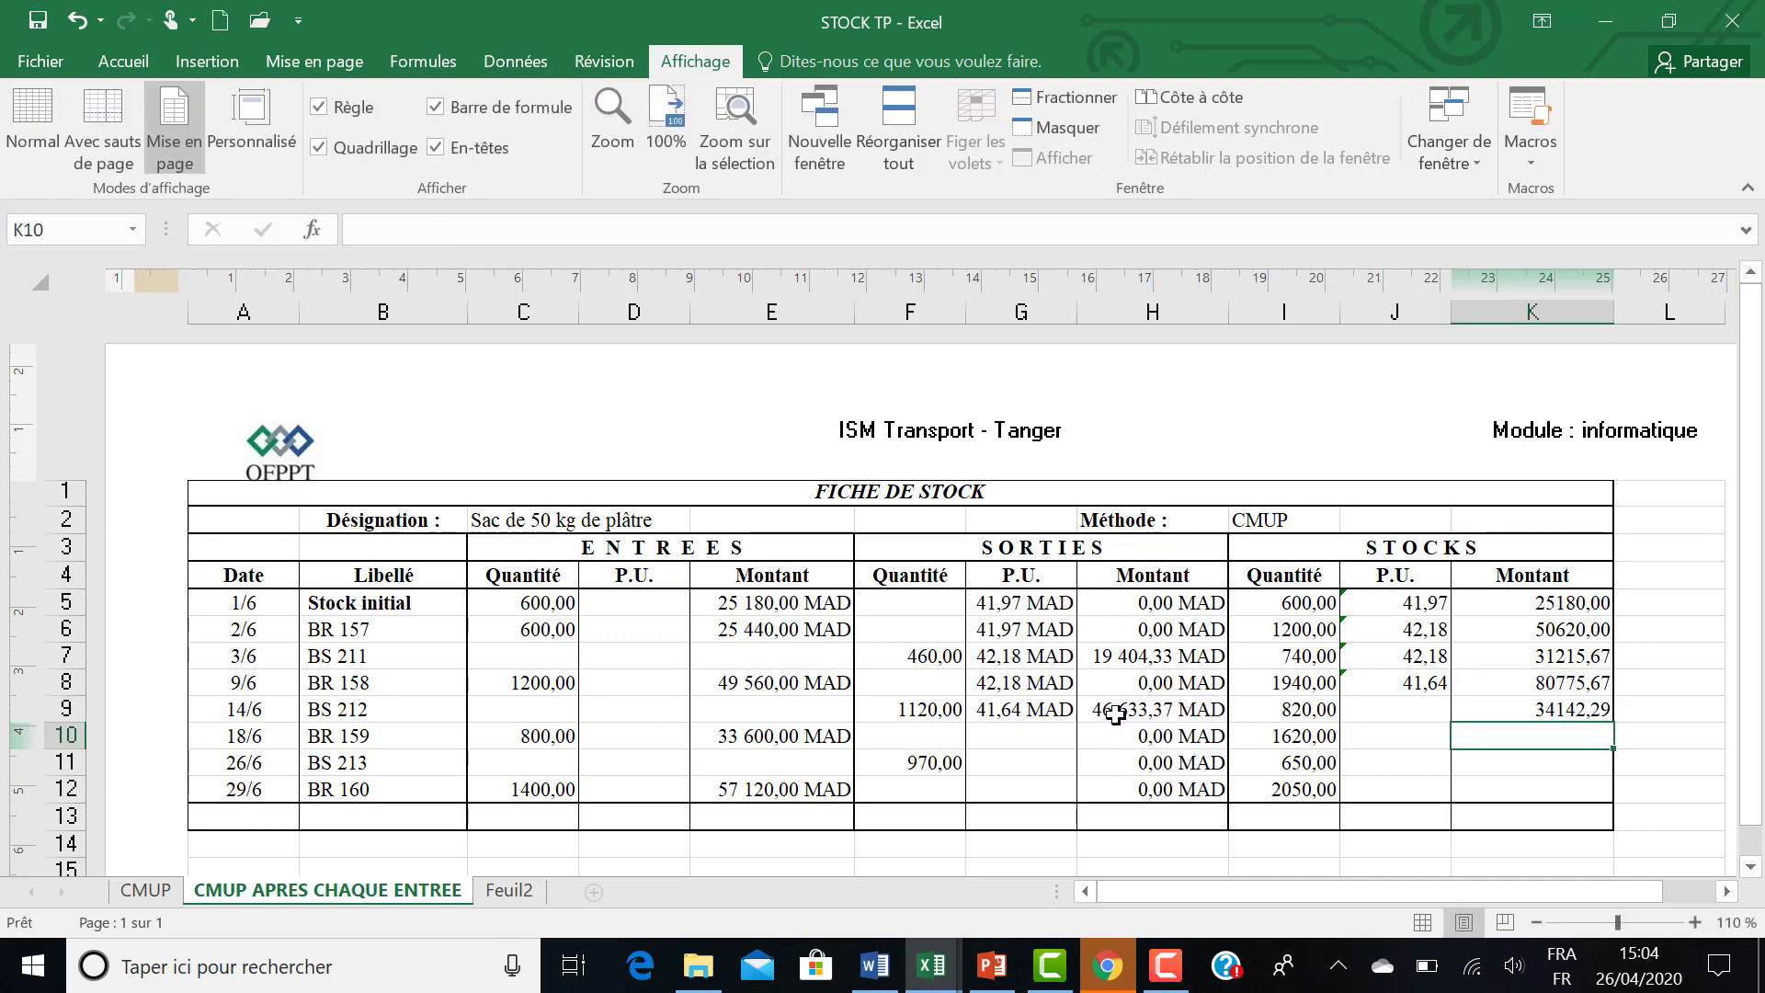
Calculate the BS 212 stock unit price in J9 with the formula =K9/I9.
left_click(1386, 714)
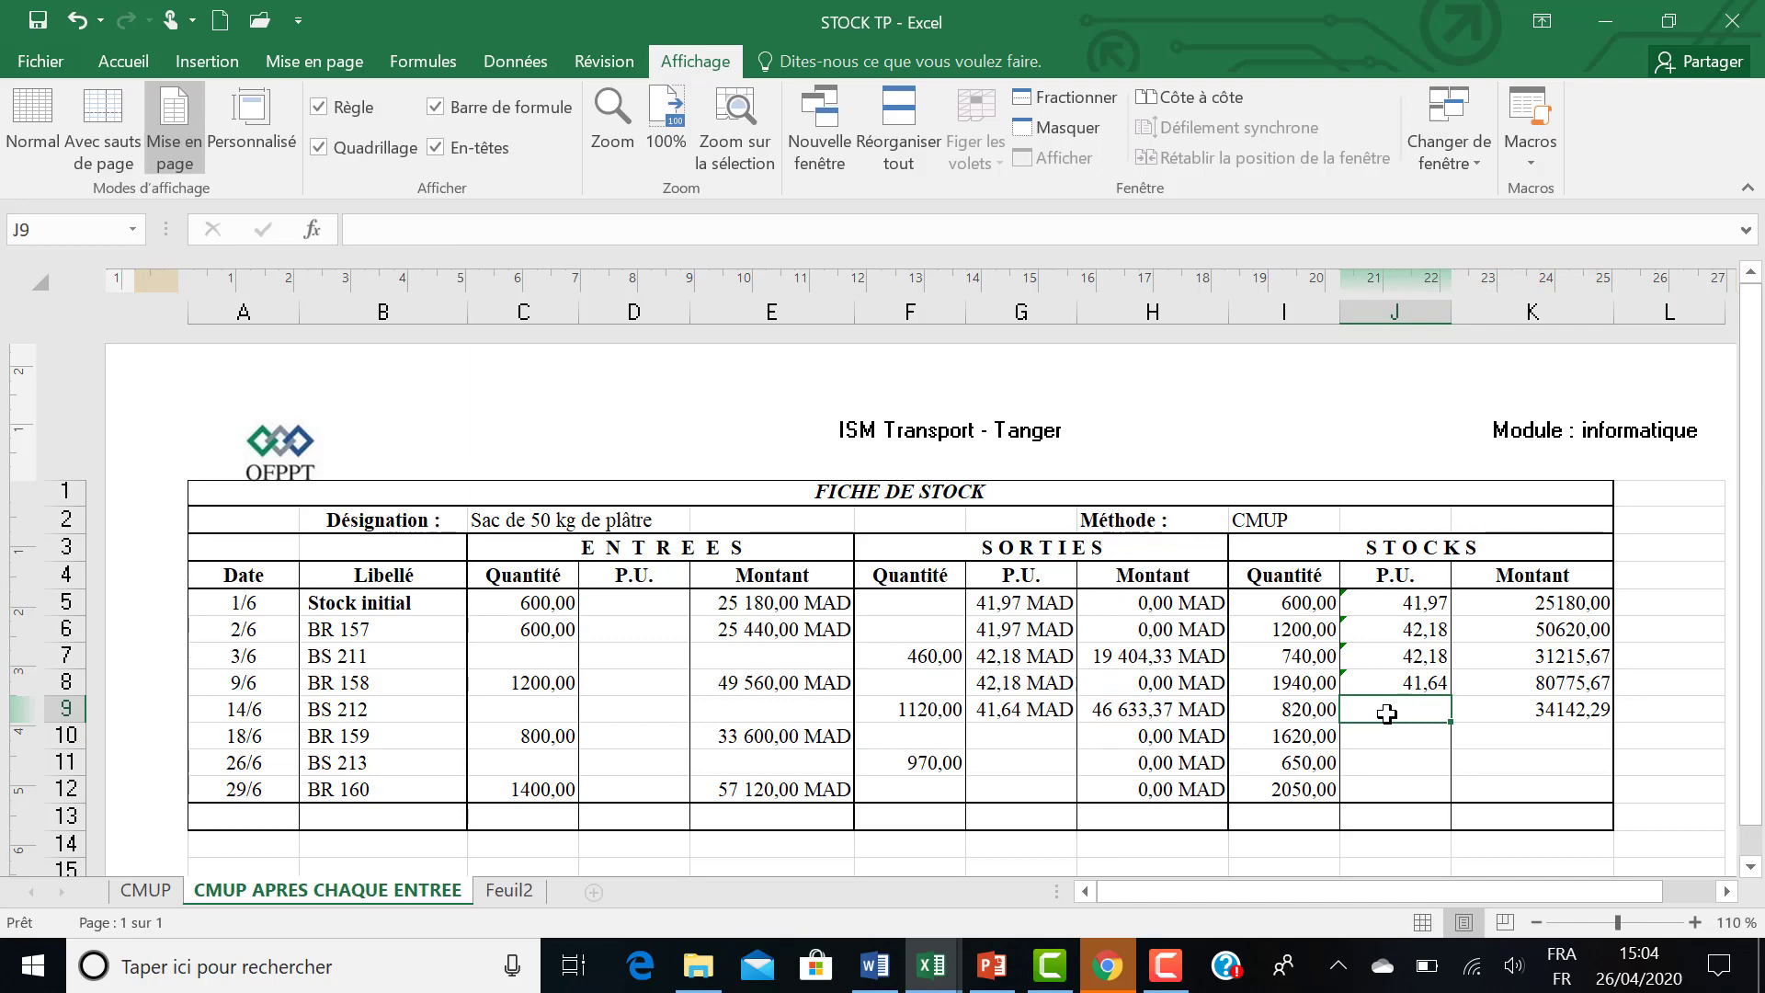
type("=")
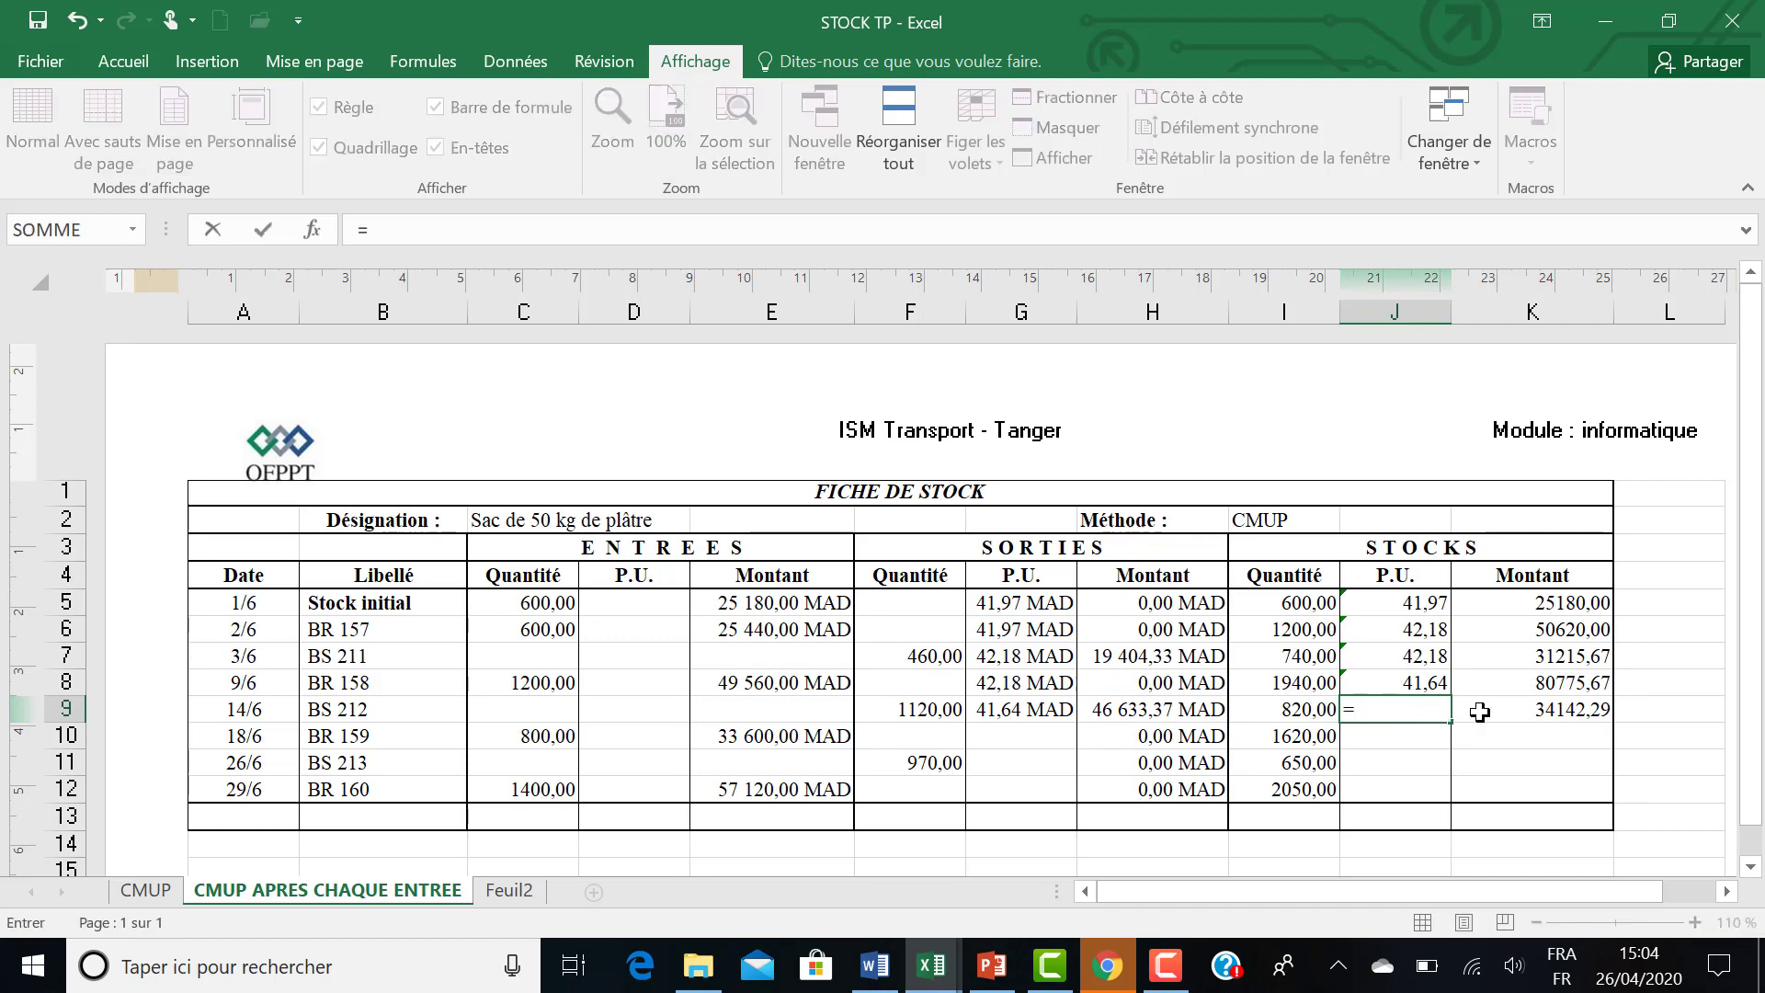
left_click(1511, 710)
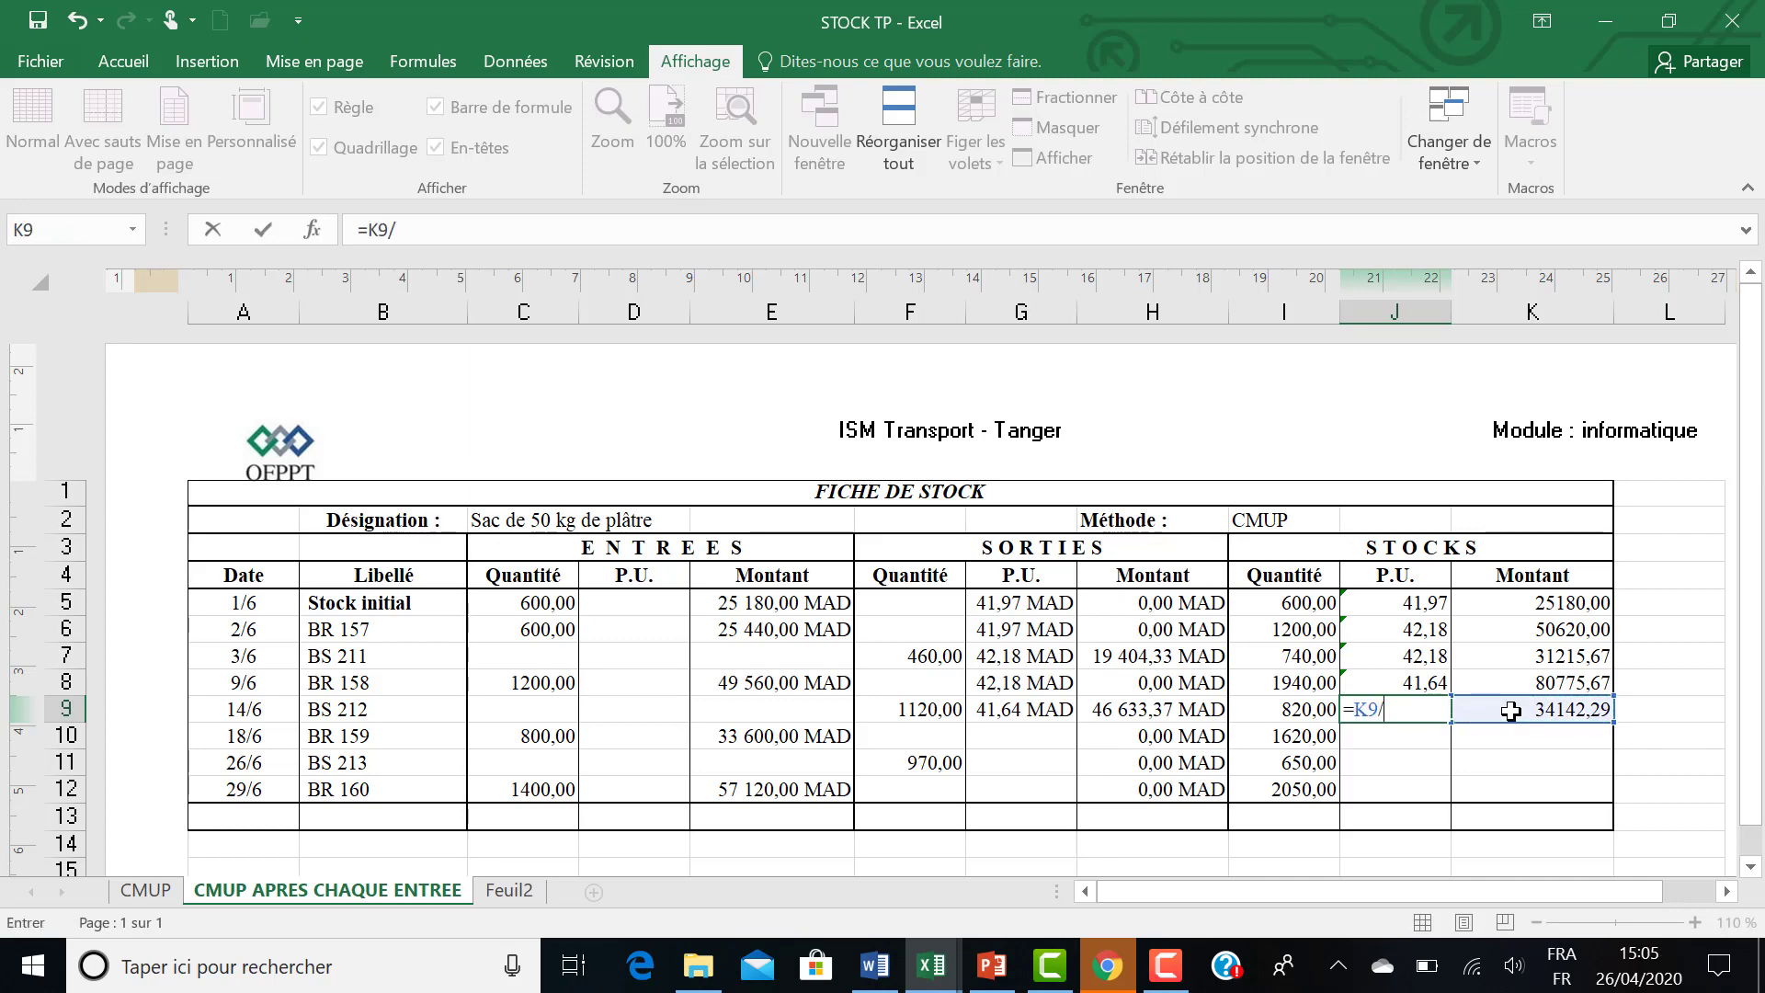
type("/")
left_click(1292, 709)
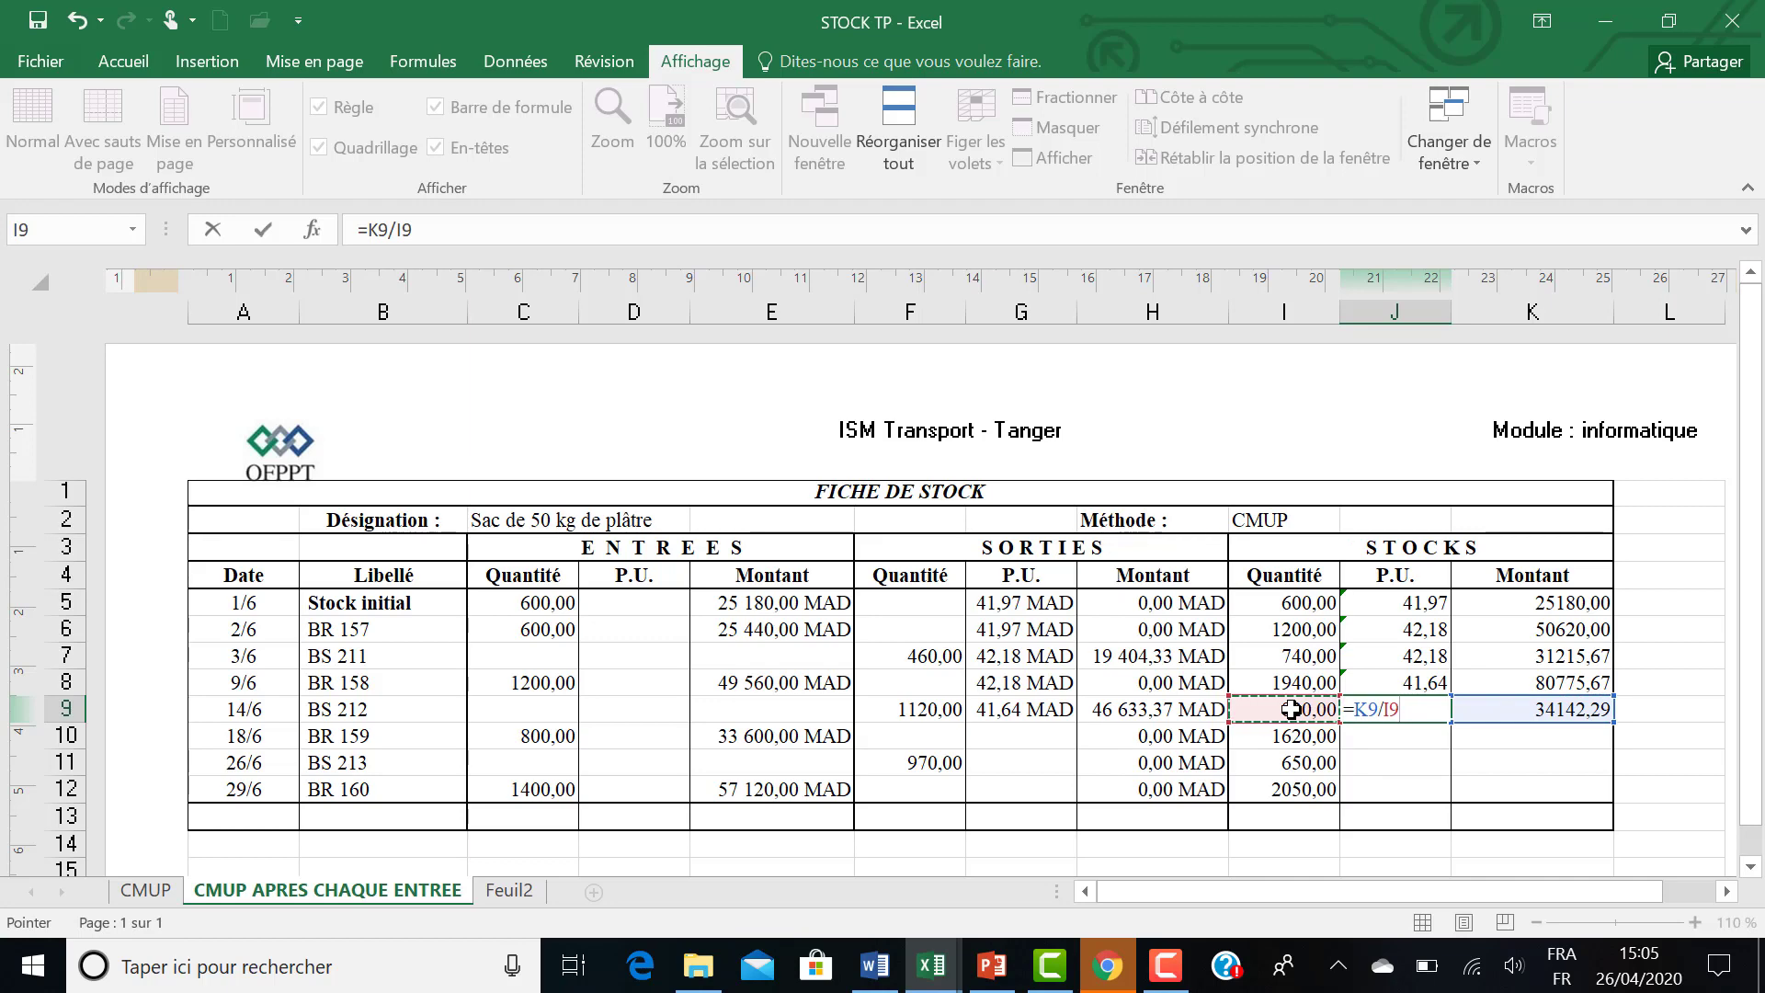
key("Return")
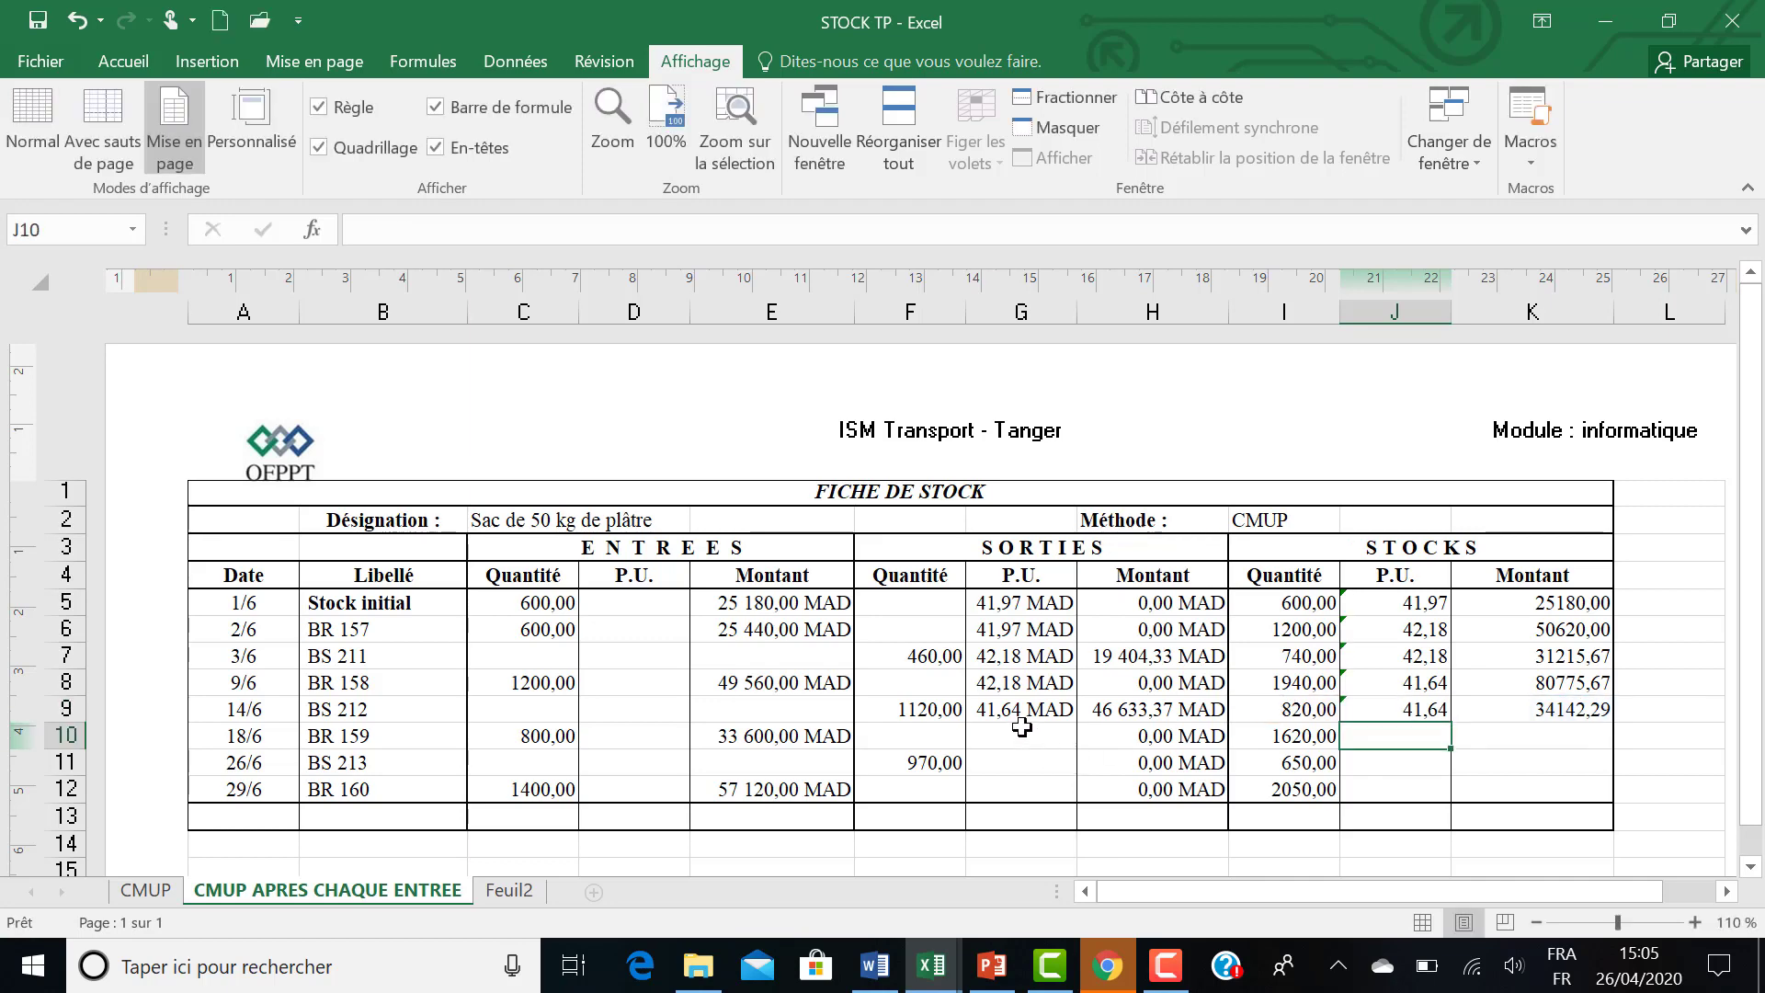
Set the BR 159 outgoing unit price in G10 to the previous row's stock unit price with =J9.
left_click(1020, 732)
type("=")
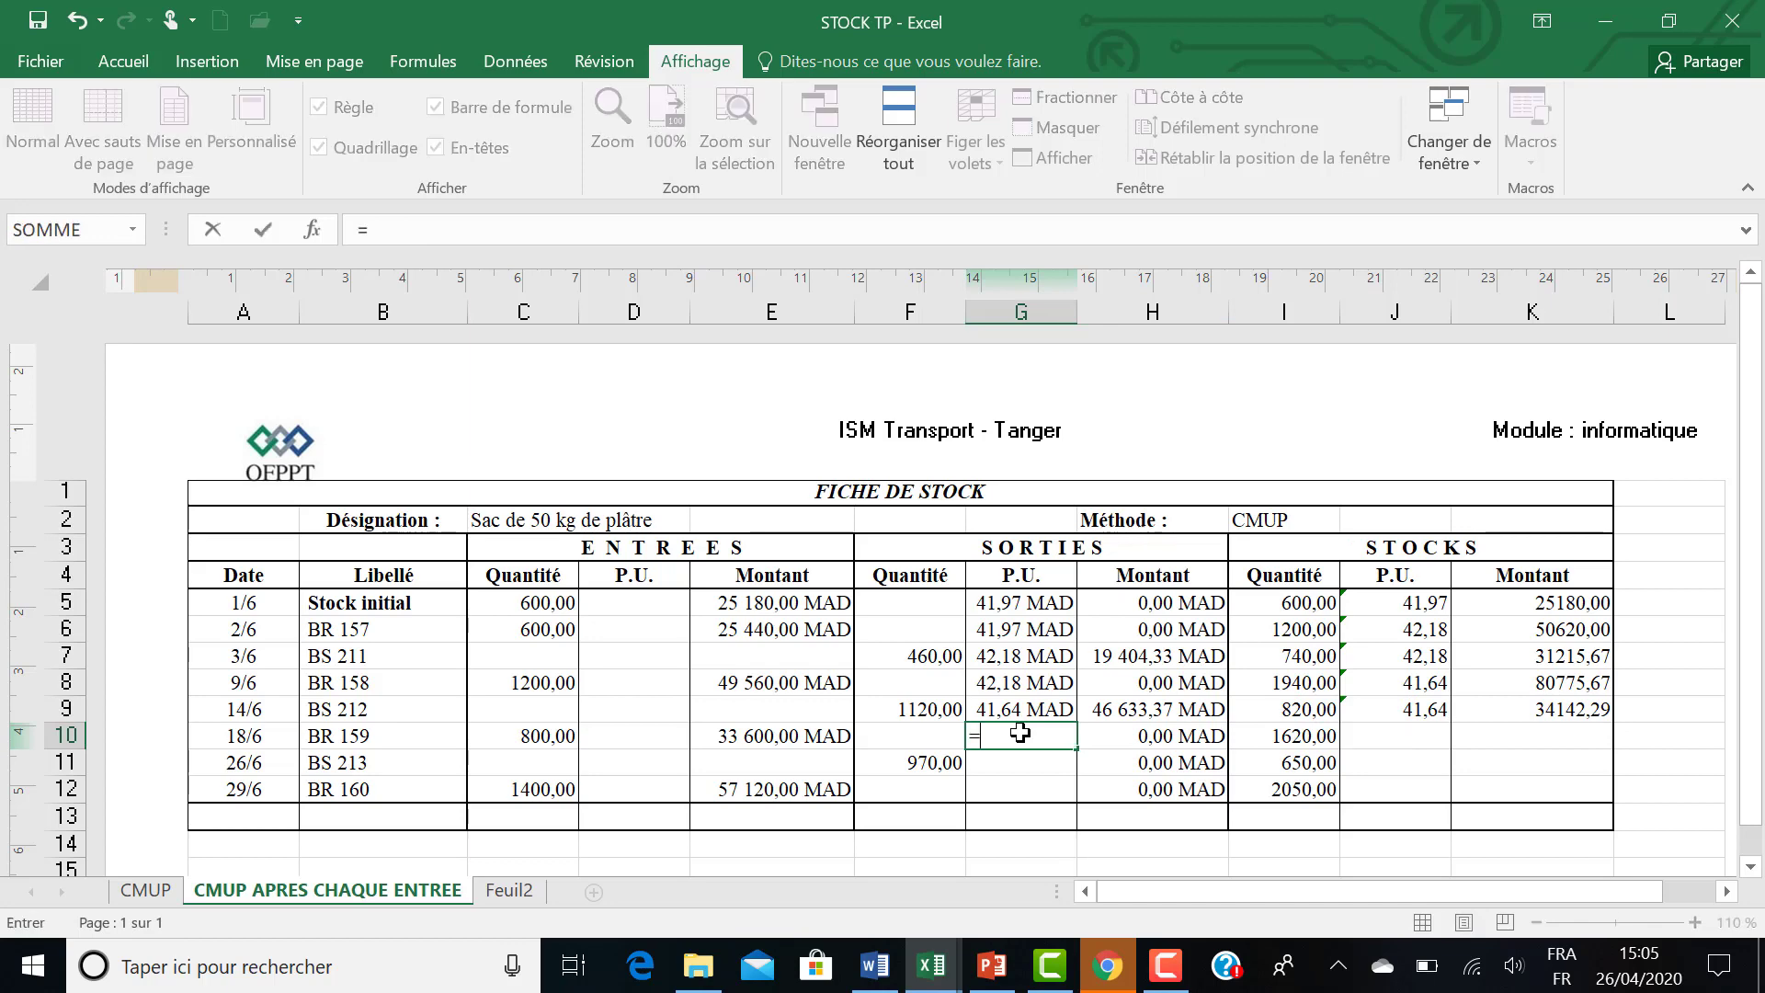
left_click(1380, 714)
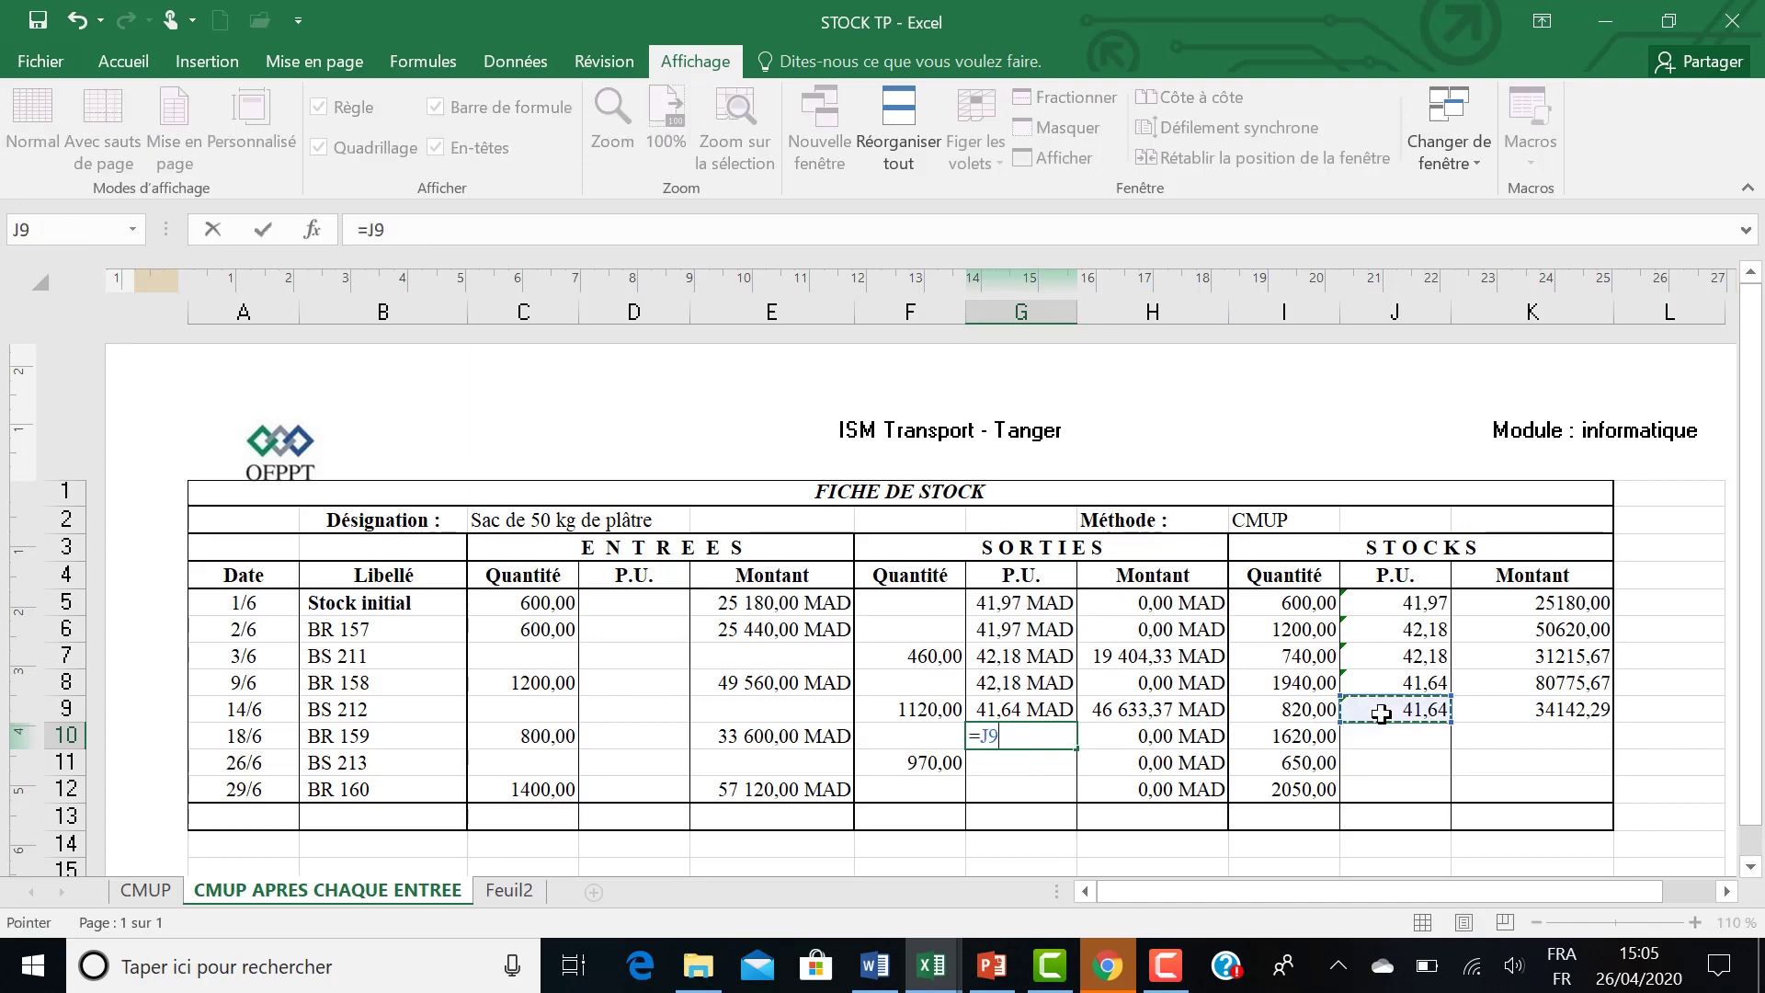
key("Return")
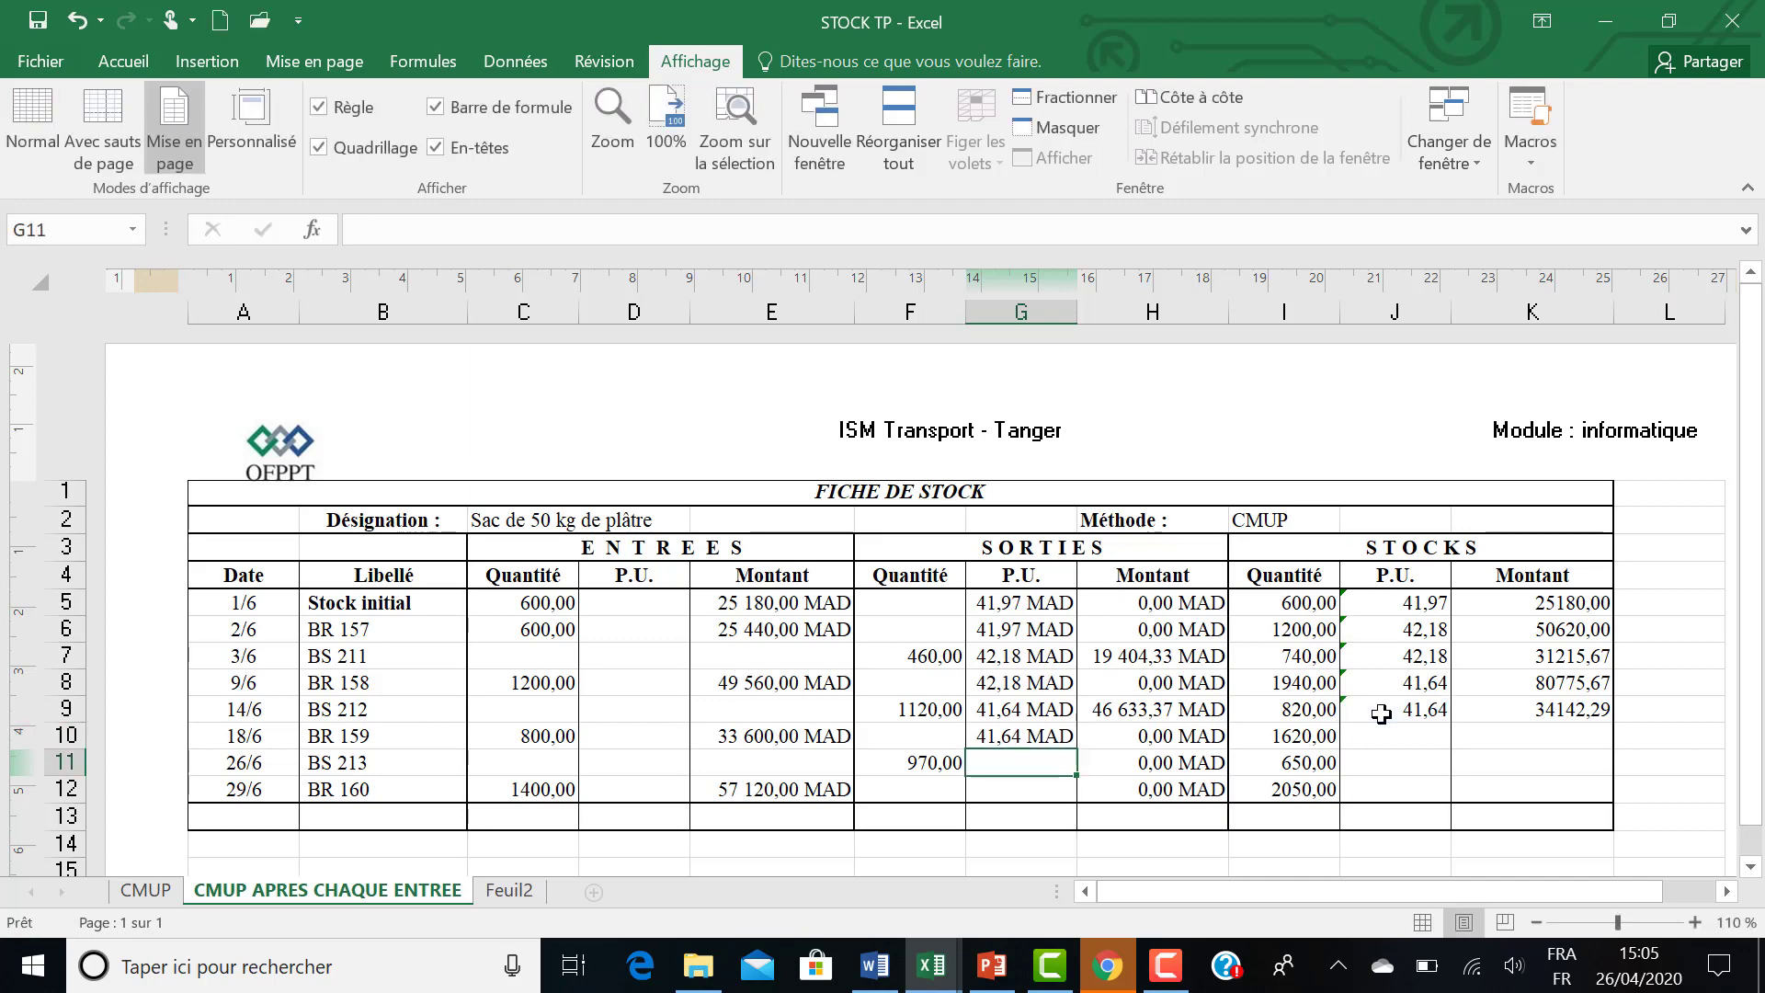
Calculate the BR 159 stock amount in K10 with the formula =K9+E10-H10.
left_click(1484, 737)
type("=")
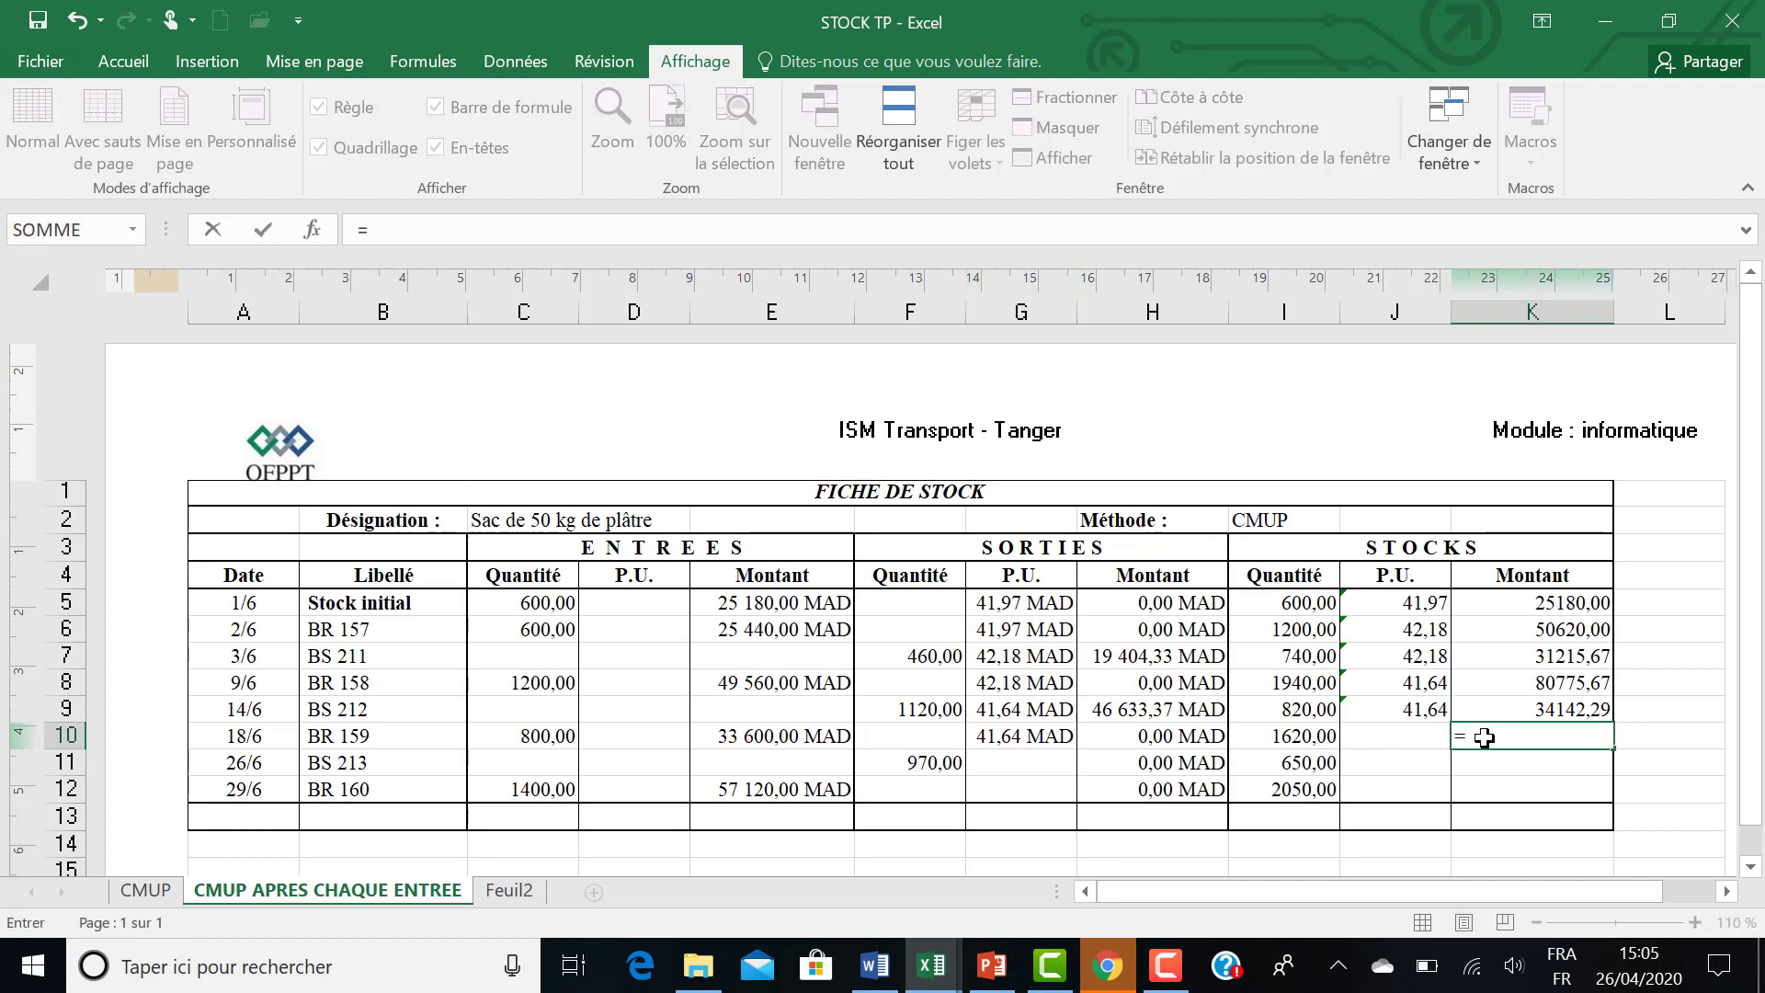
left_click(1500, 710)
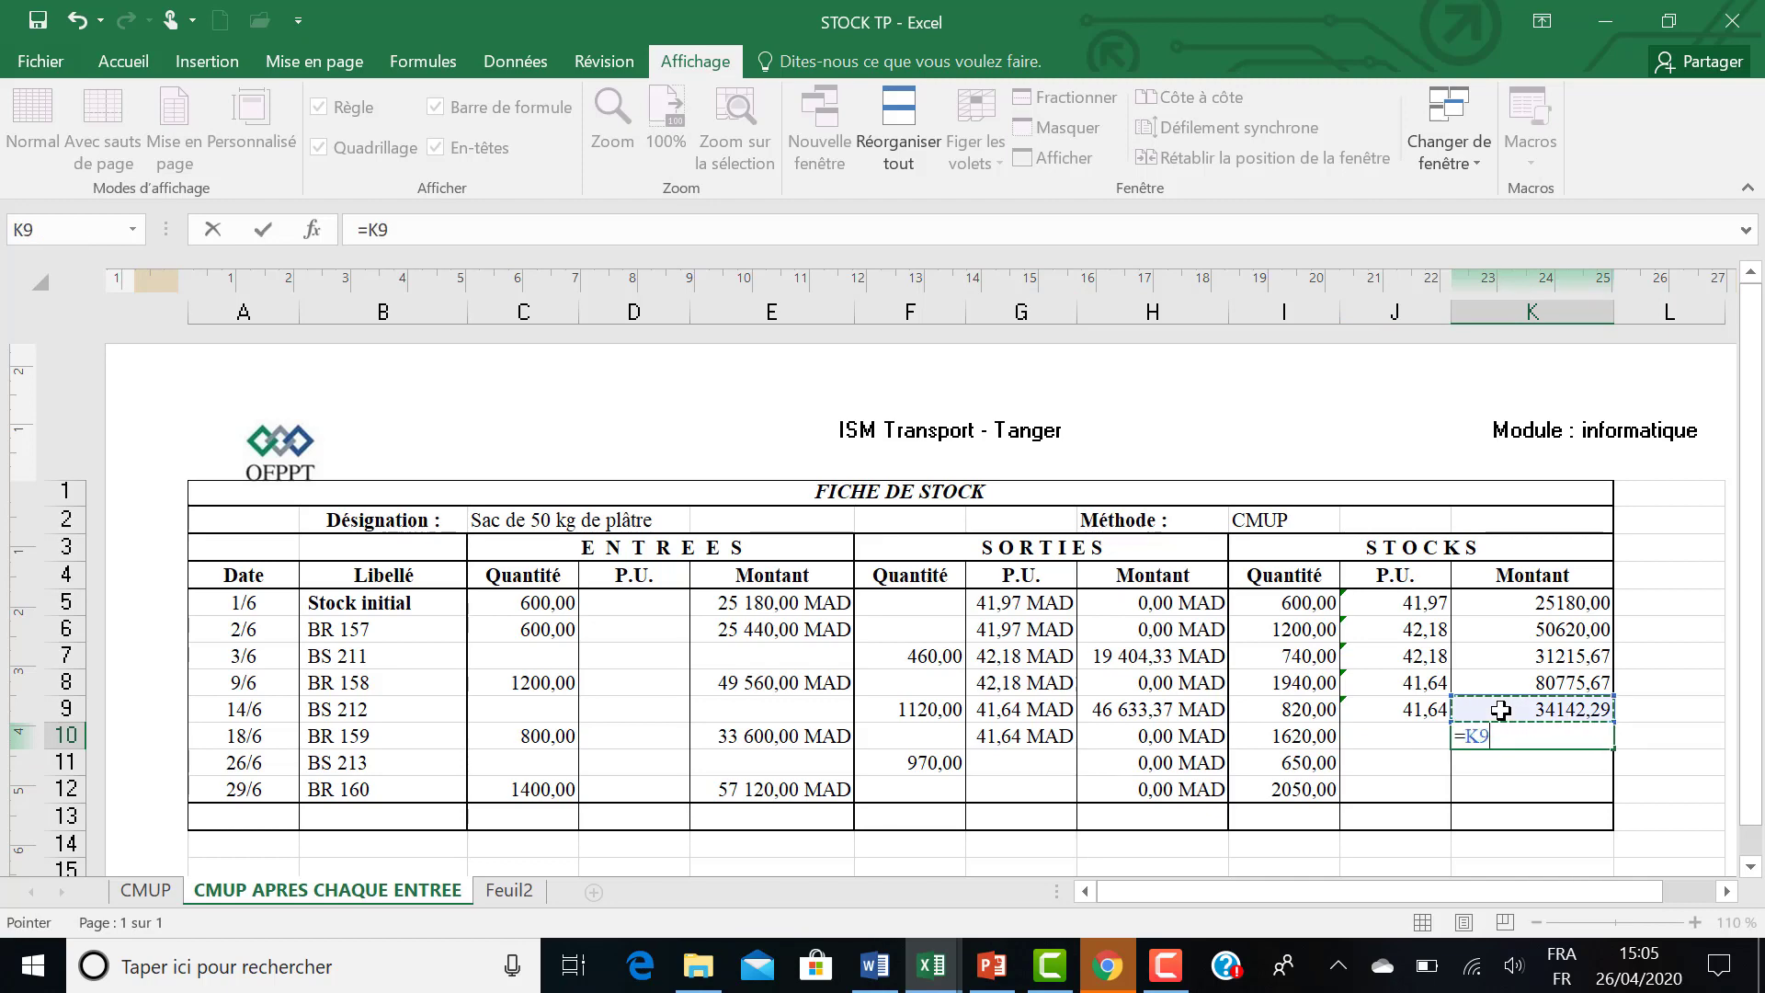
type("+")
left_click(720, 736)
type("-")
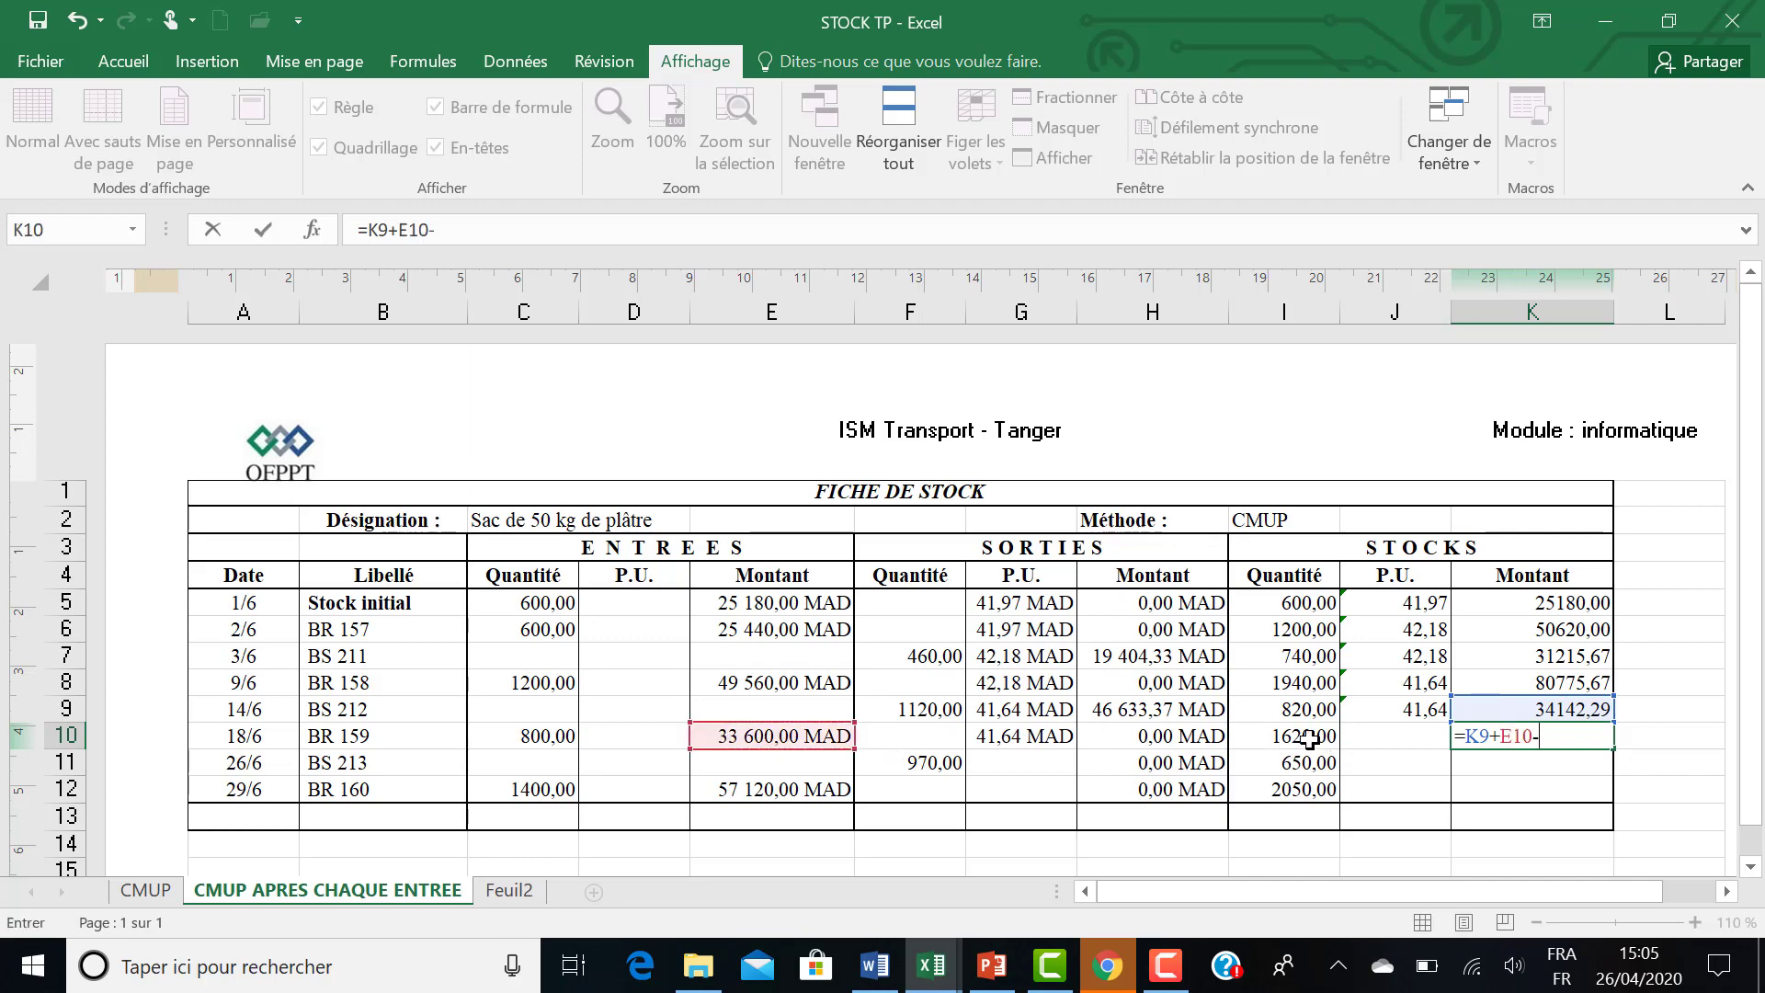
left_click(1139, 738)
key("Return")
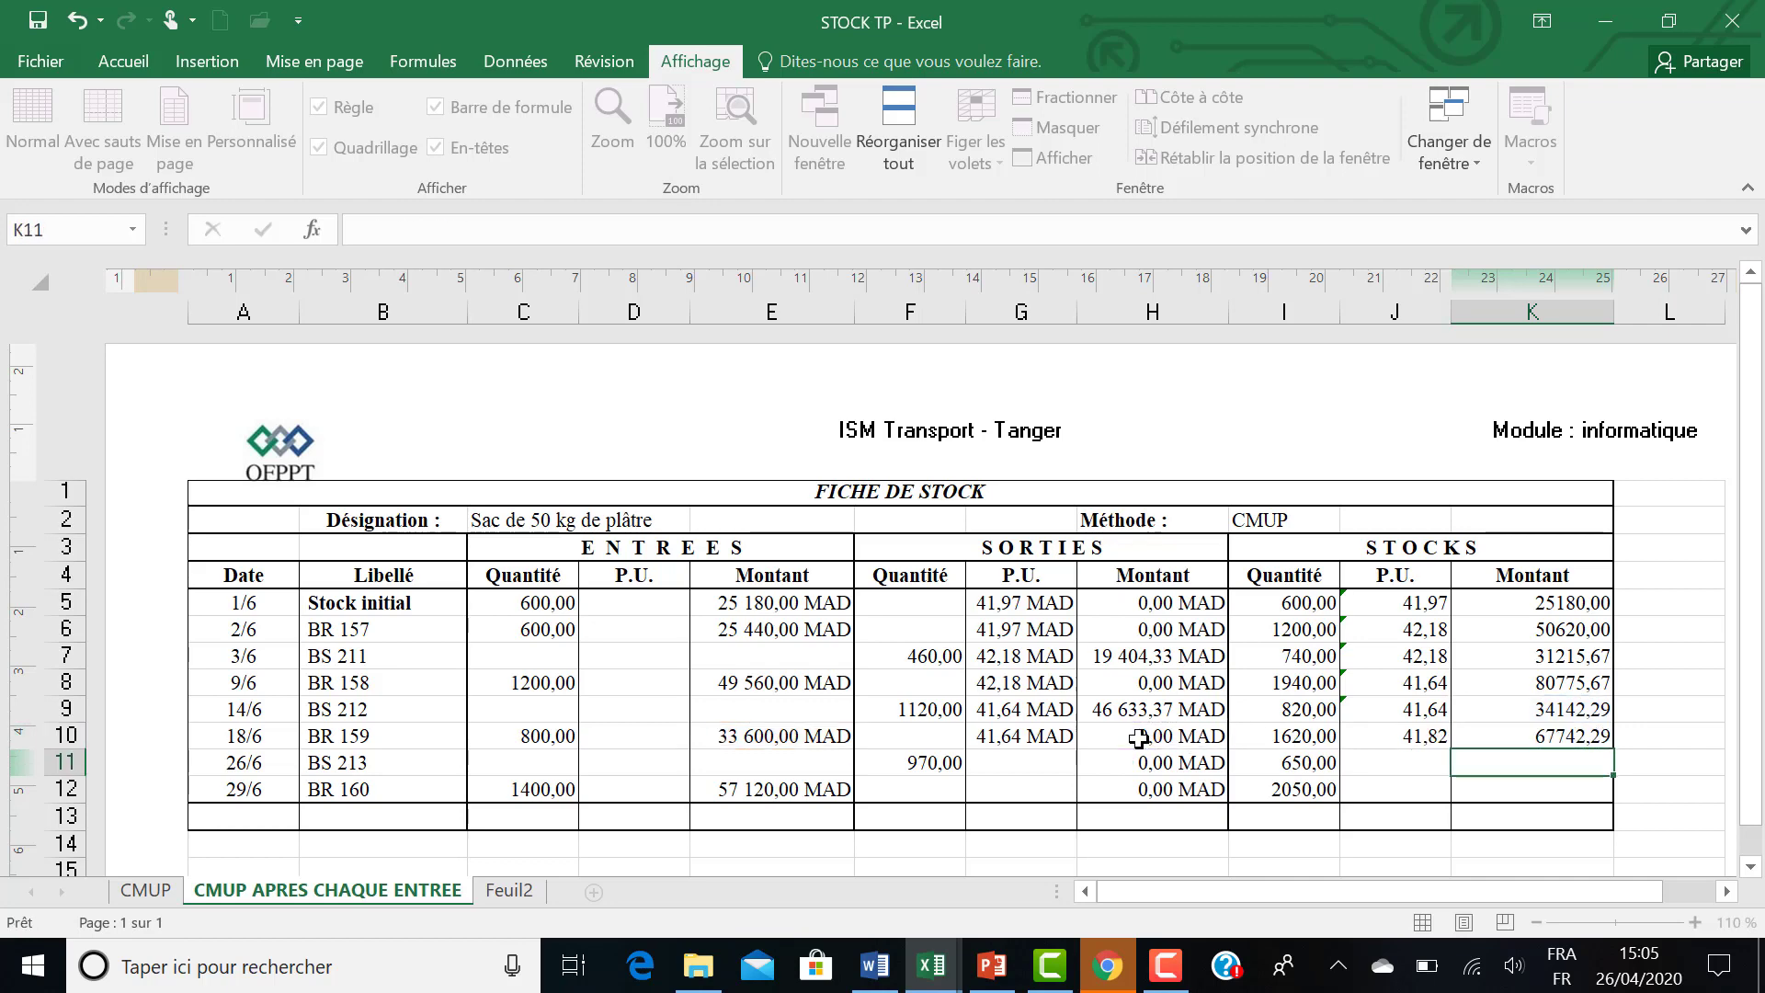
Set the BS 213 outgoing unit price in G11 to the previous row's stock unit price with =J10.
left_click(1042, 757)
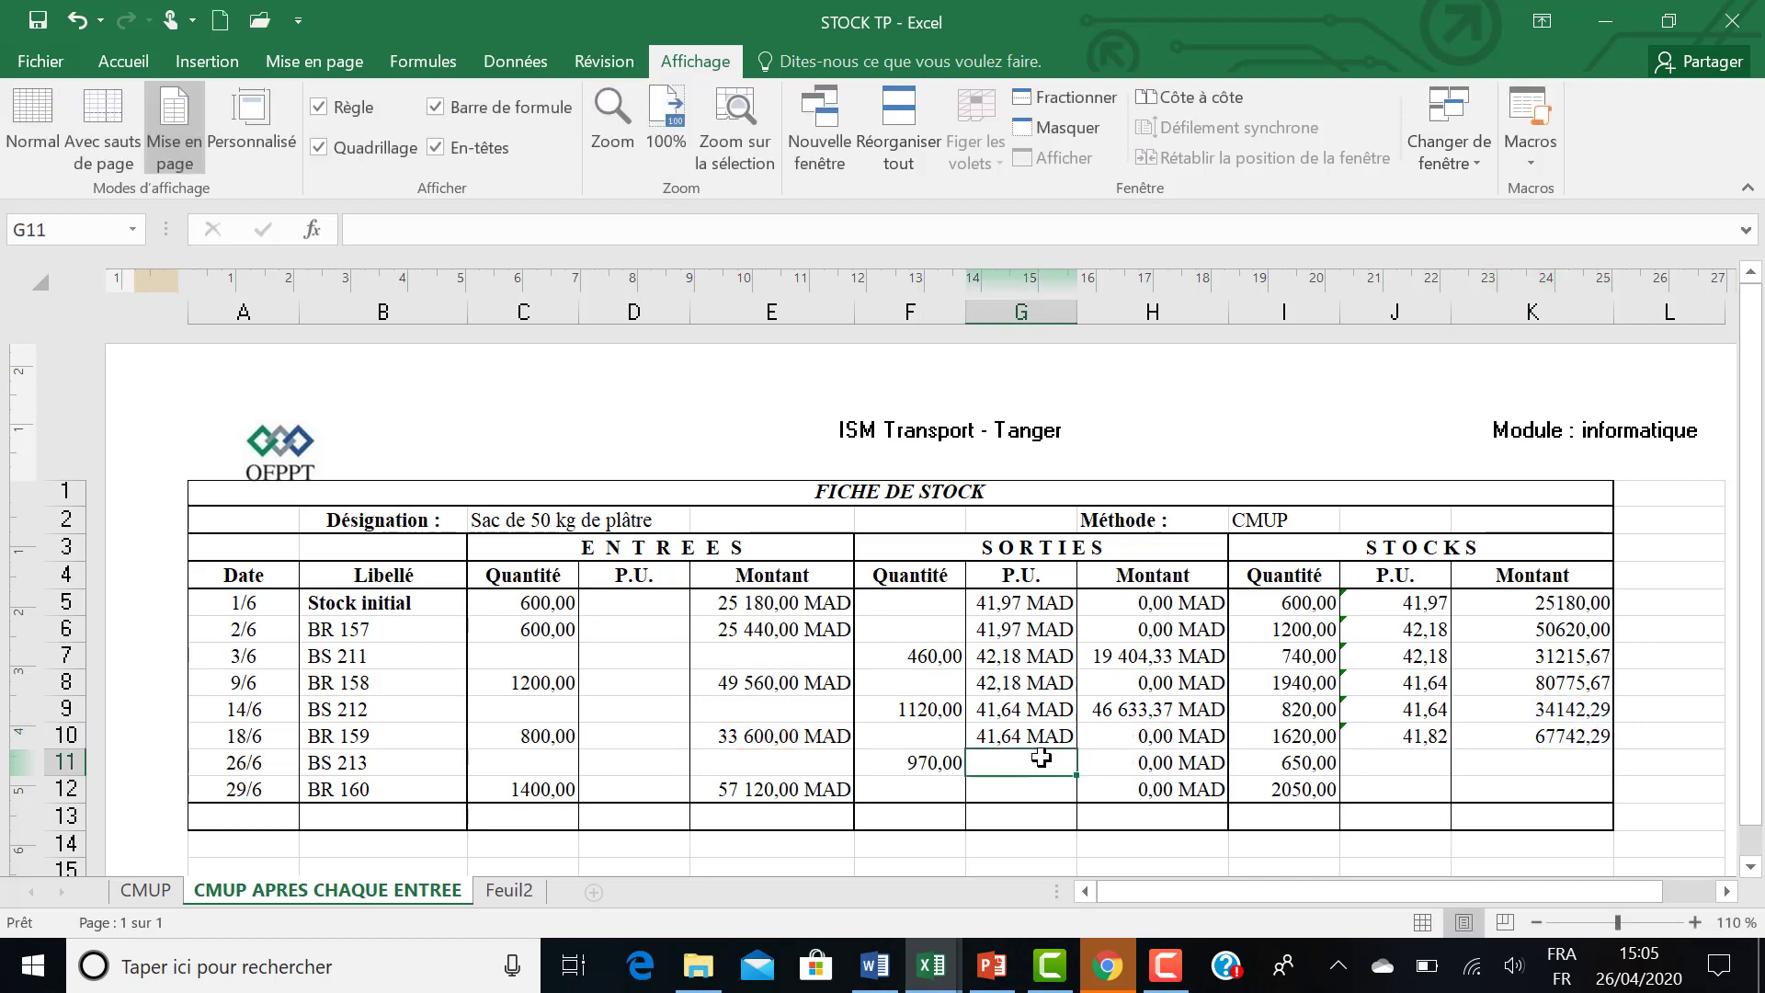
type("=")
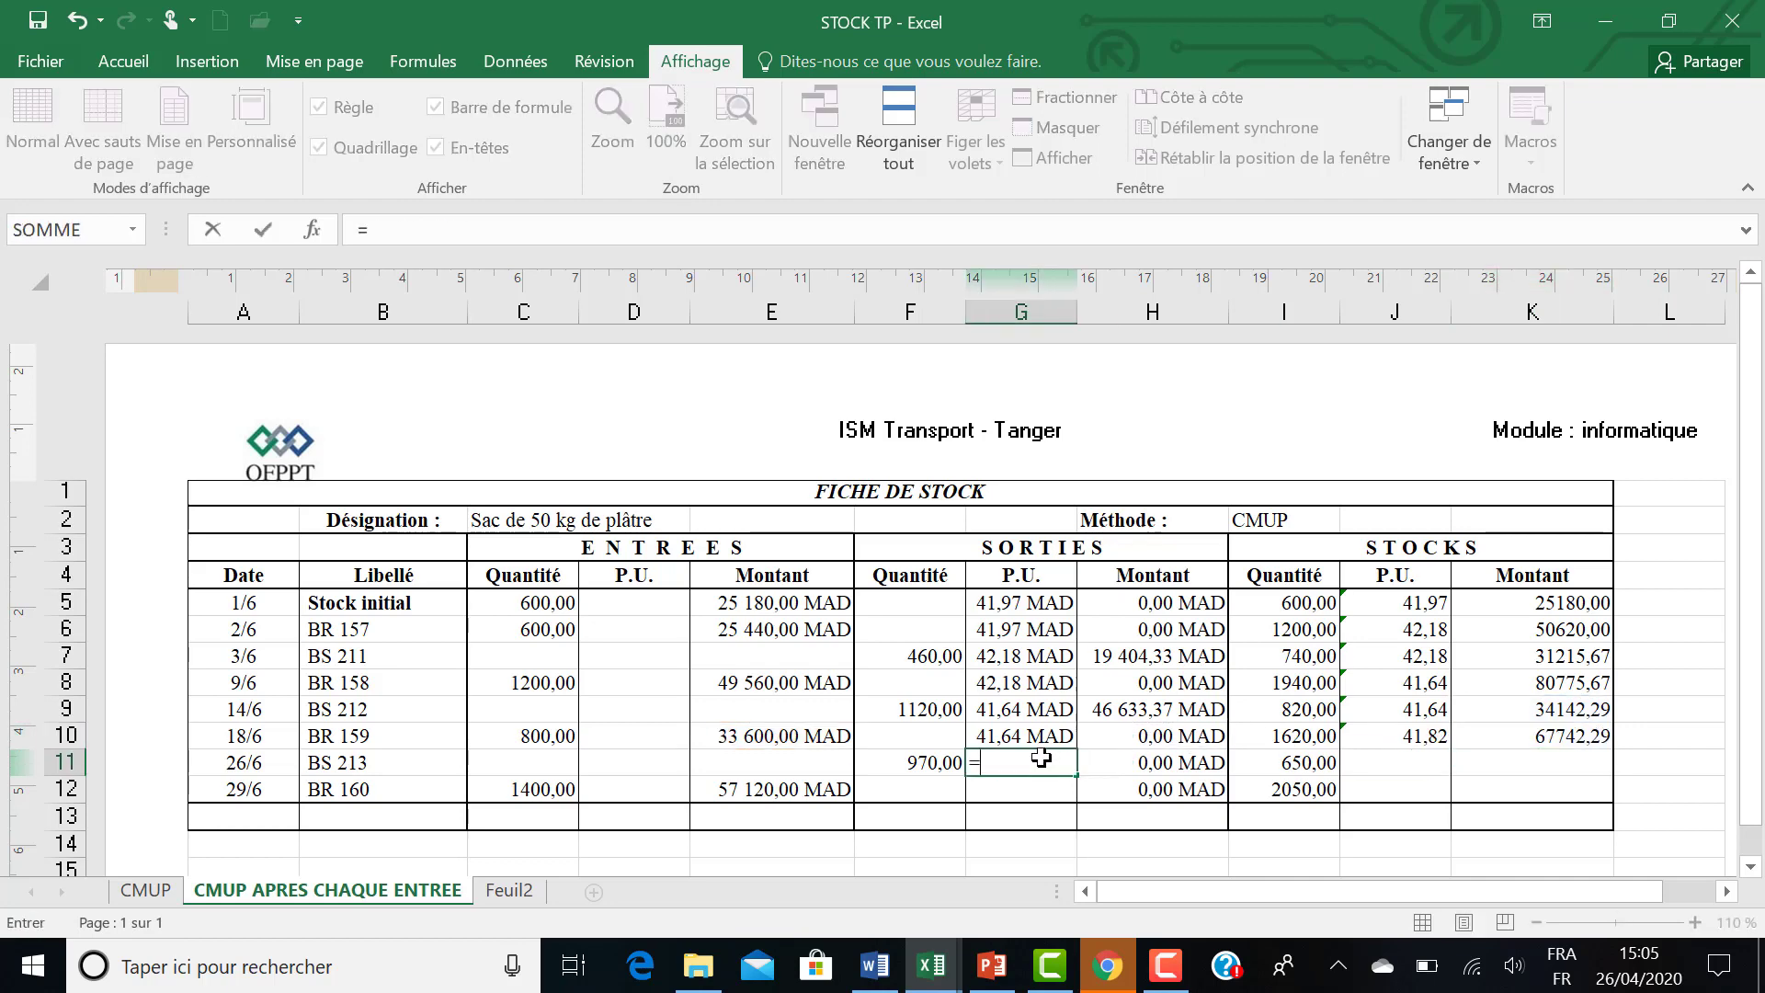
left_click(1377, 734)
key("Return")
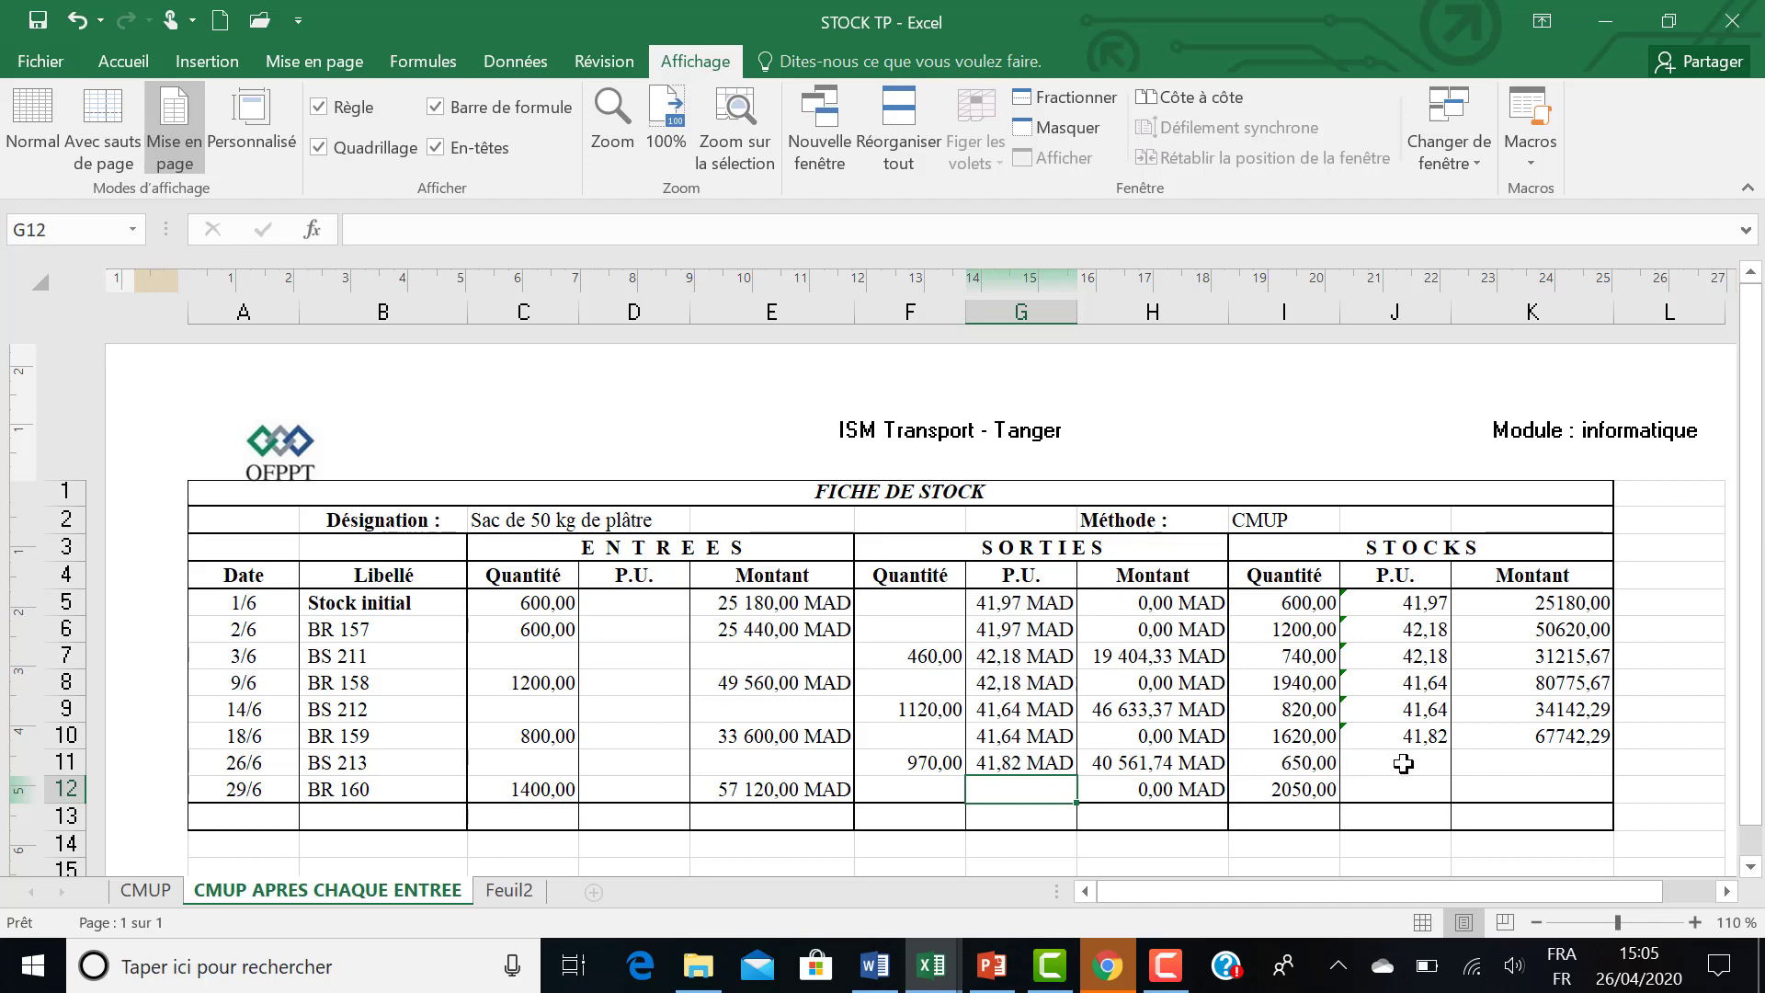
Calculate the BS 213 stock amount in K11 with the formula =K10+E11-H11.
left_click(1468, 764)
type("=")
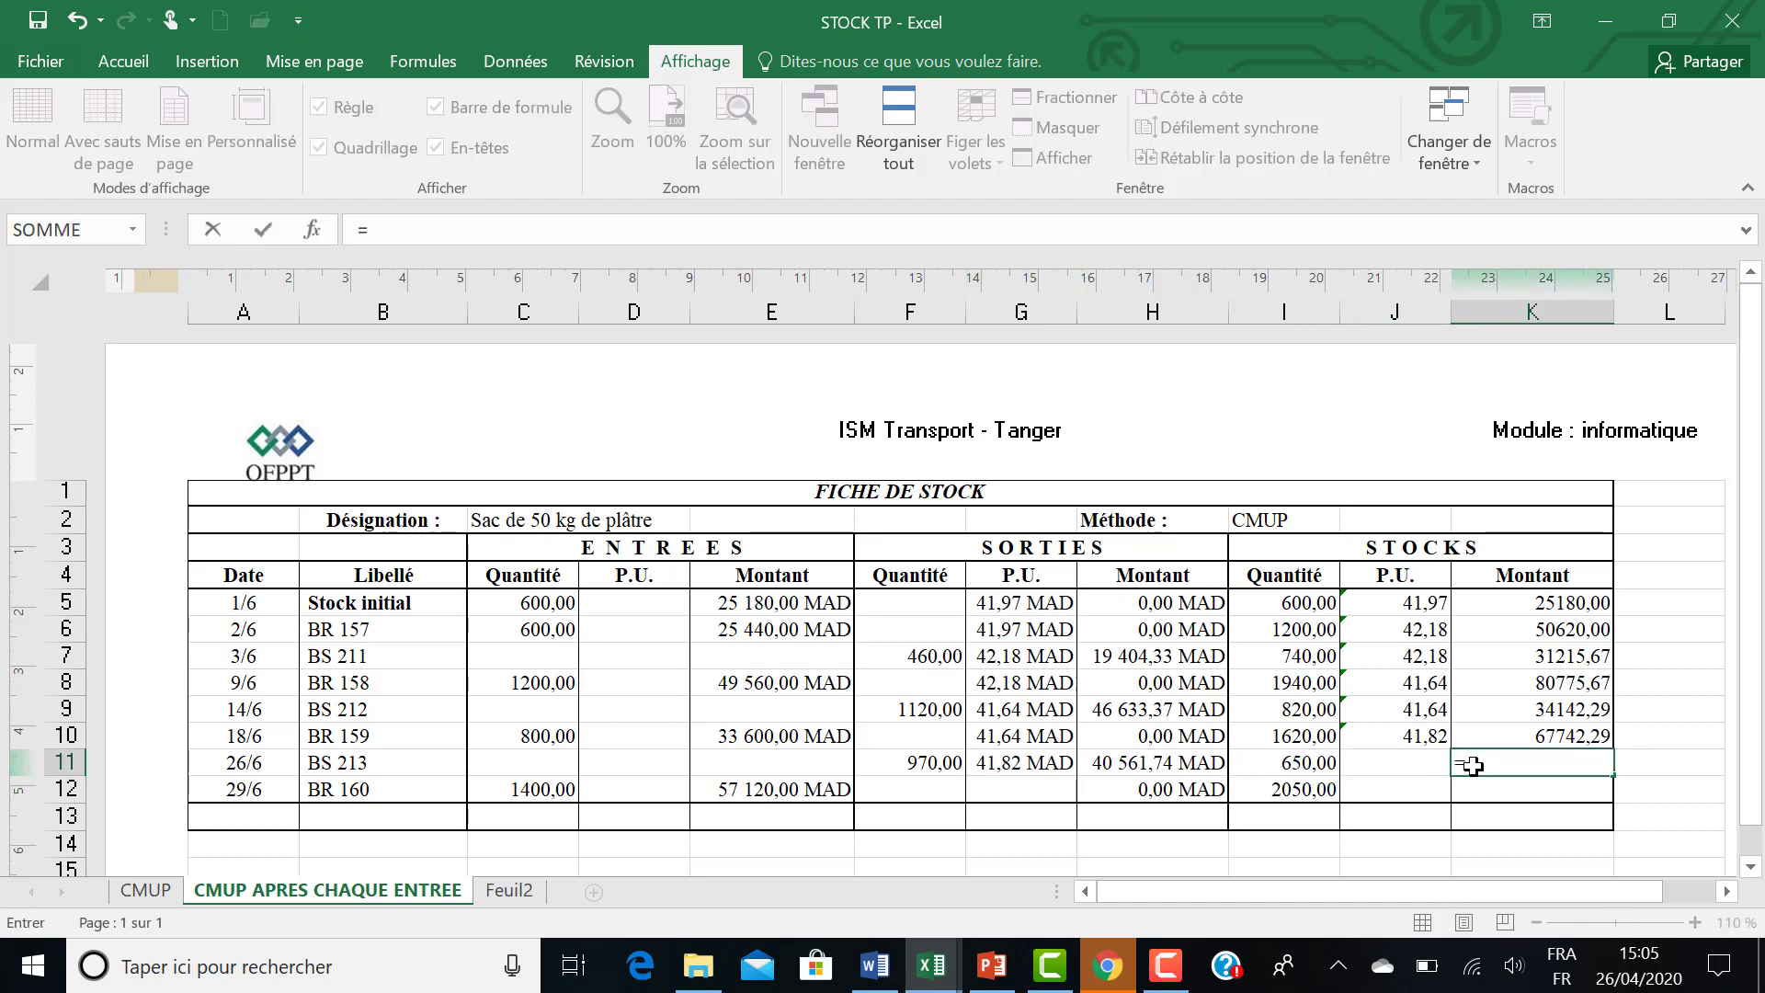
left_click(1489, 734)
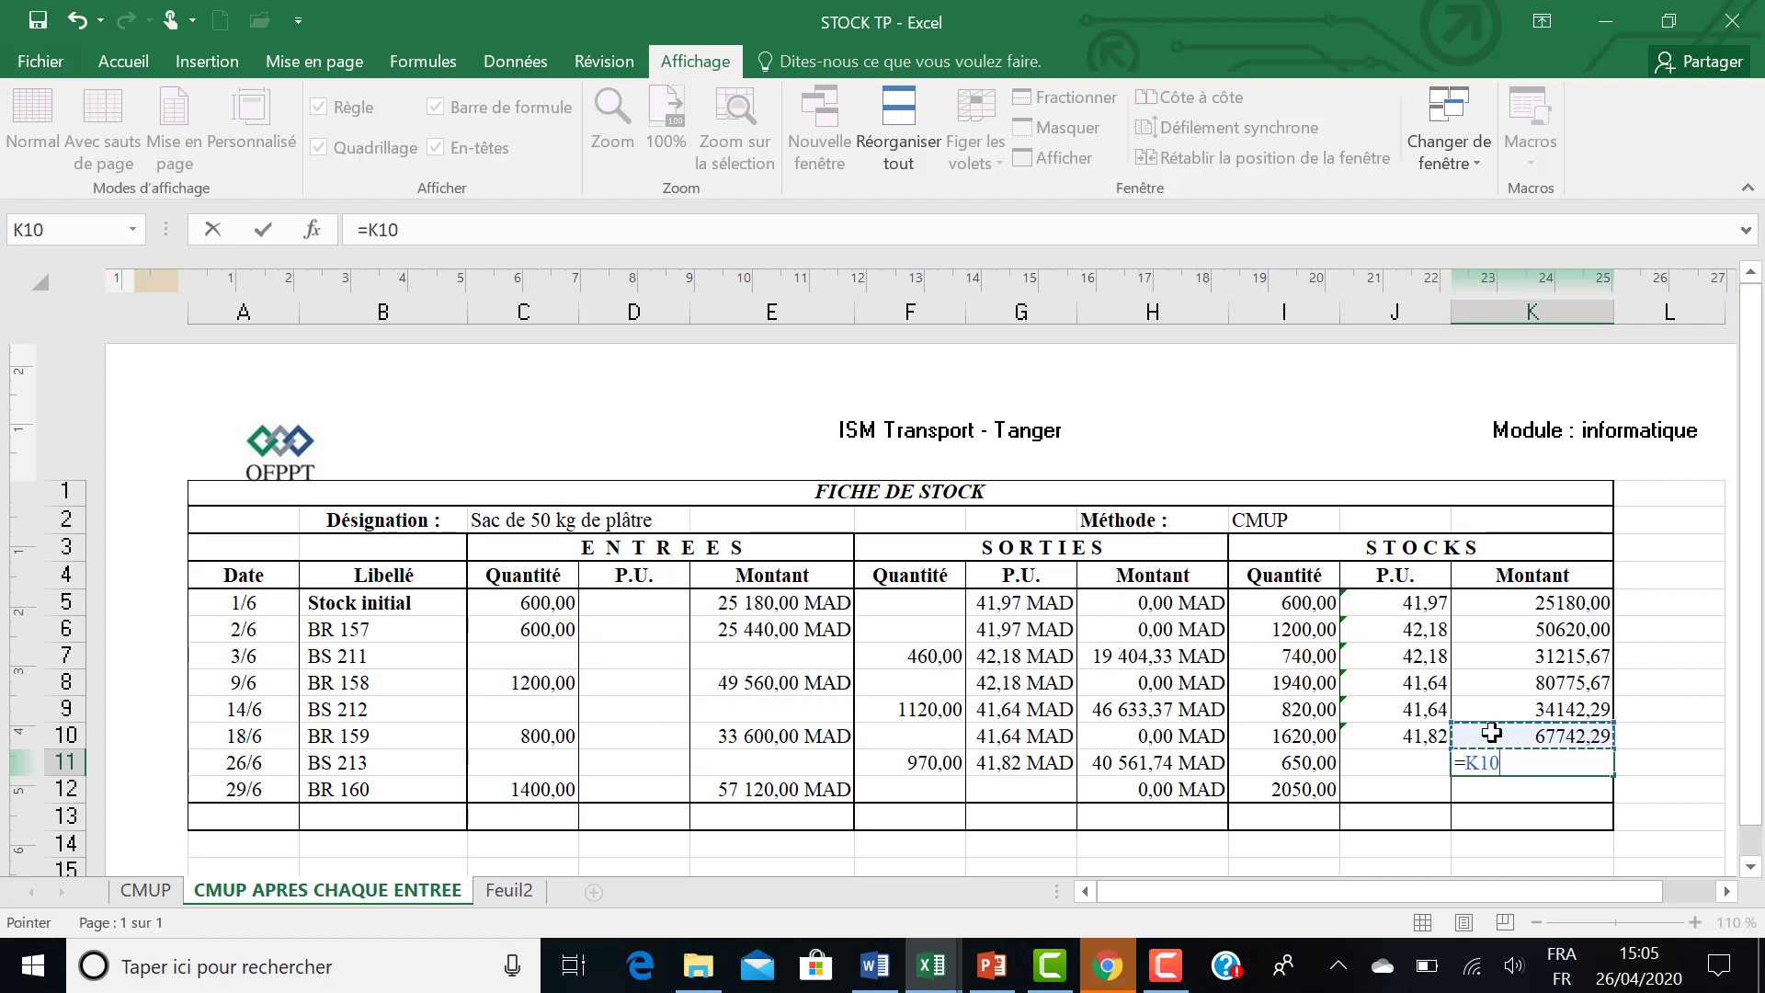
type("+")
left_click(820, 767)
type("-")
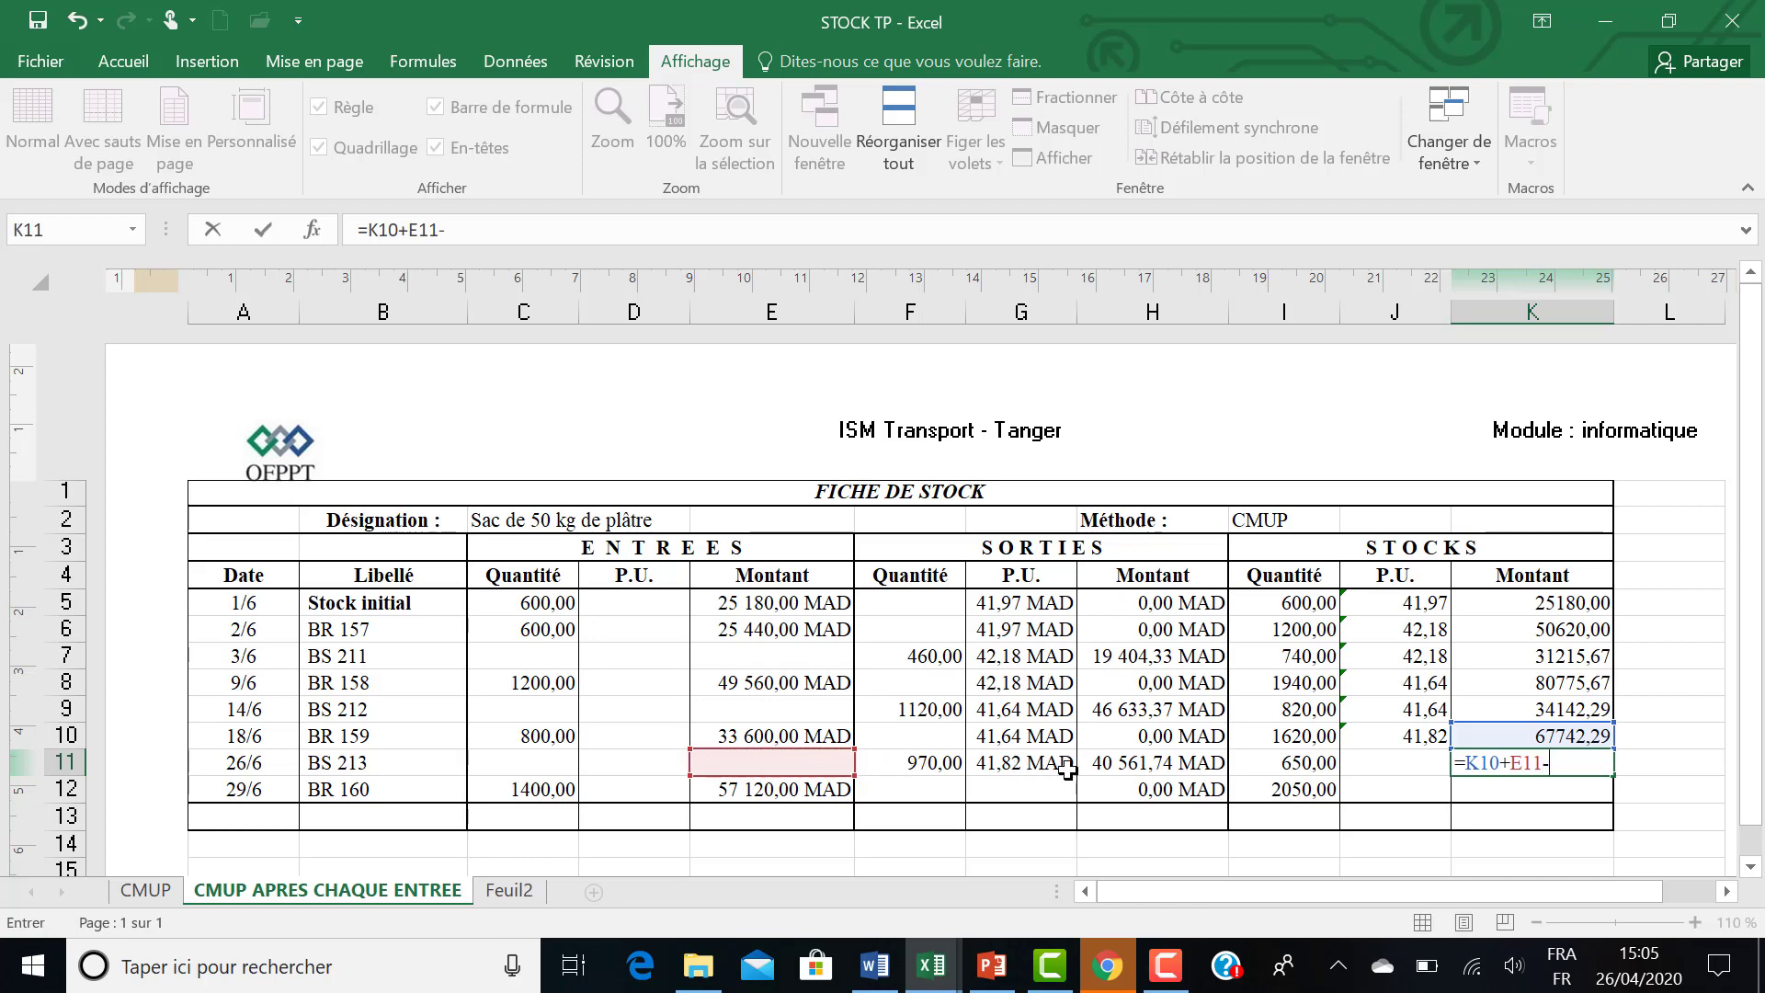
left_click(1113, 766)
key("Return")
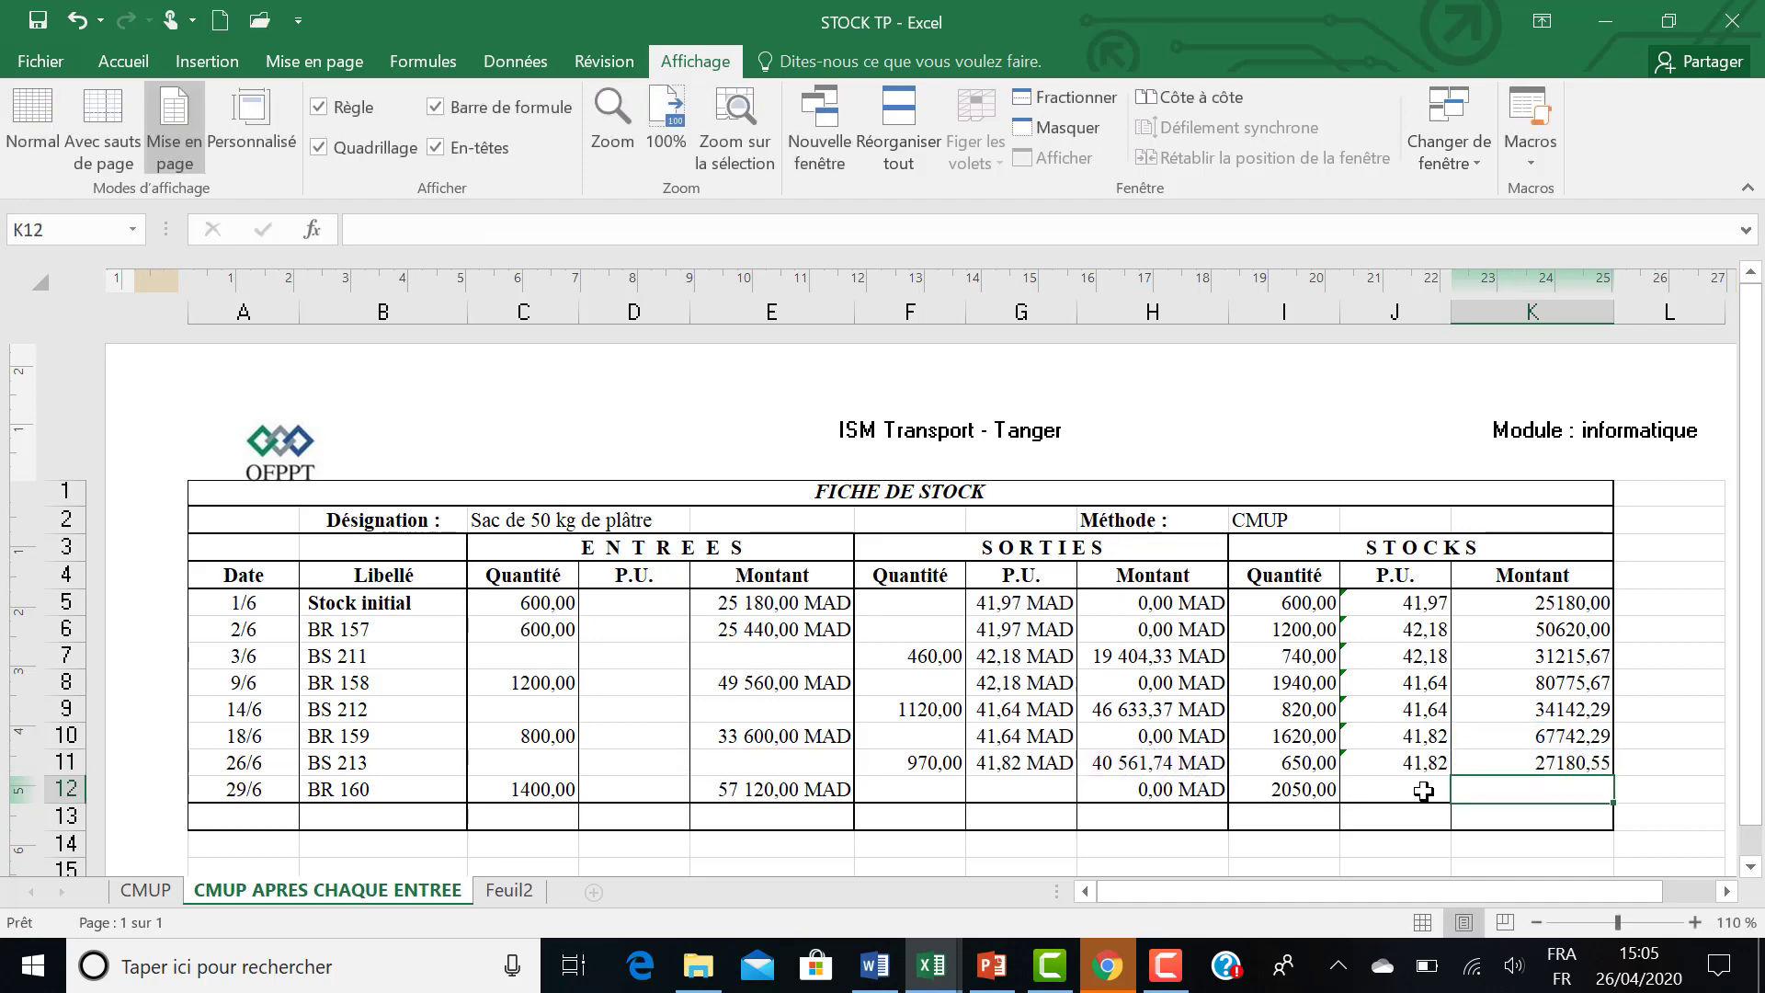
Set the BR 160 outgoing unit price in G12 to the previous row's stock unit price with =J11.
left_click(1039, 789)
type("=")
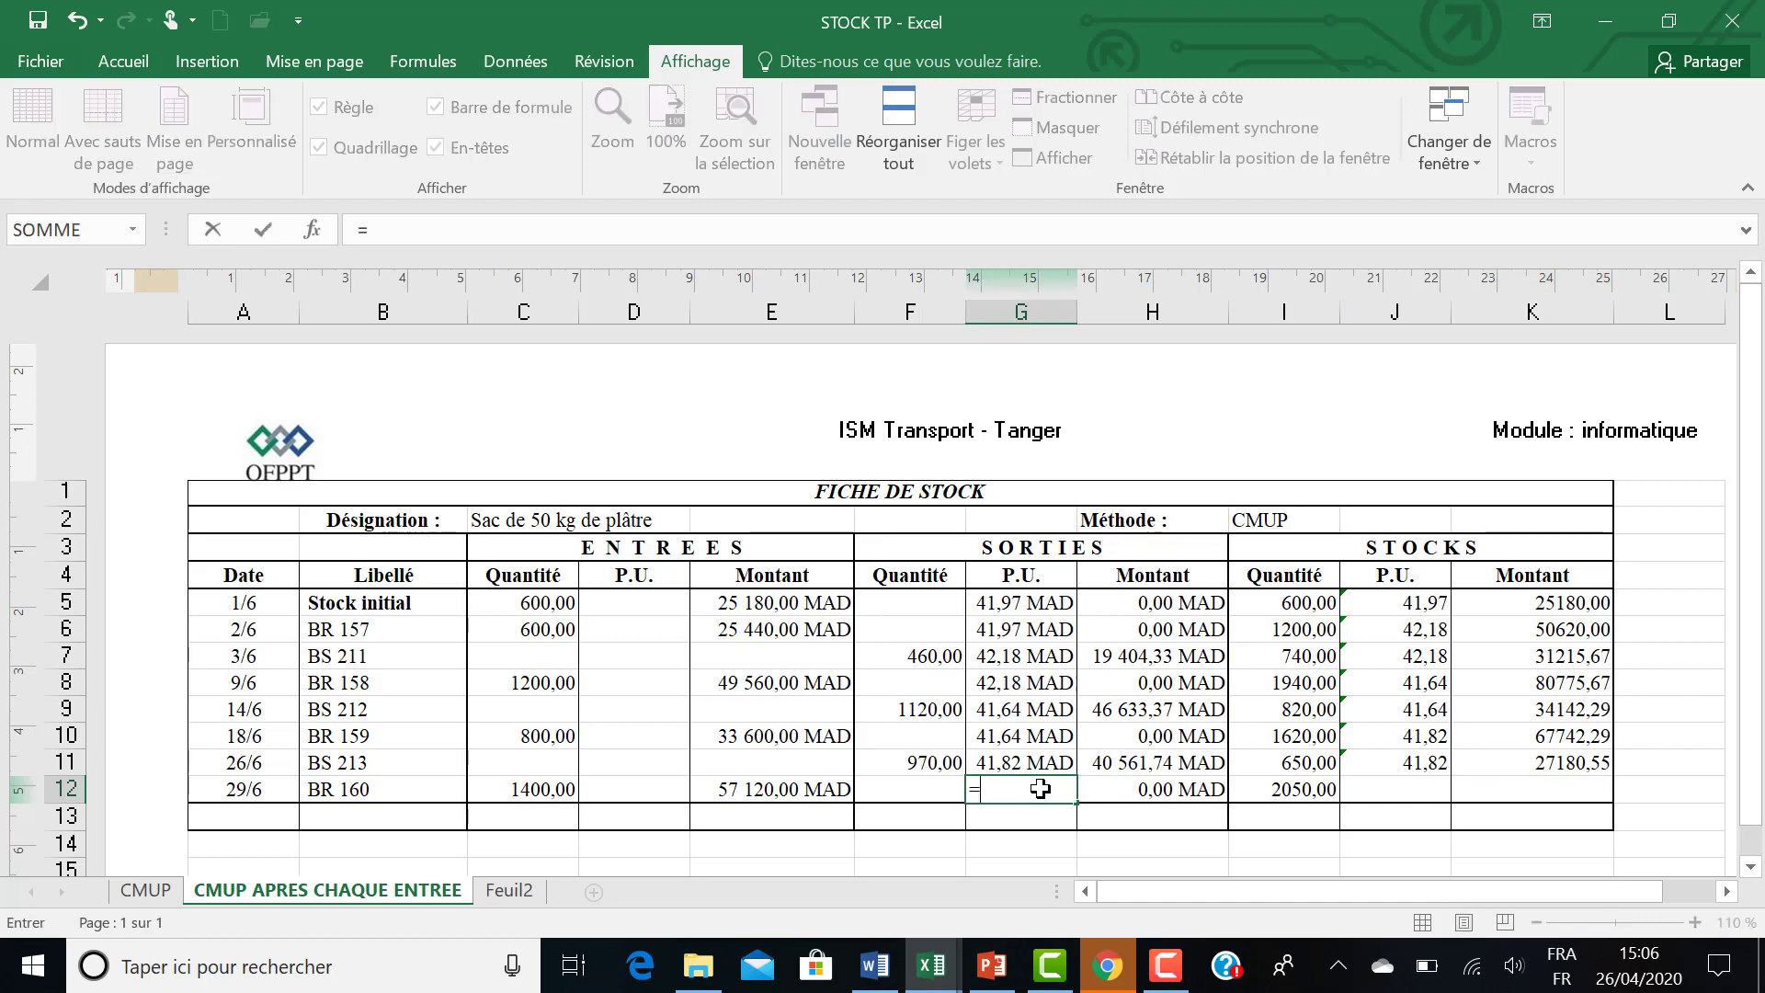
left_click(1376, 765)
key("Return")
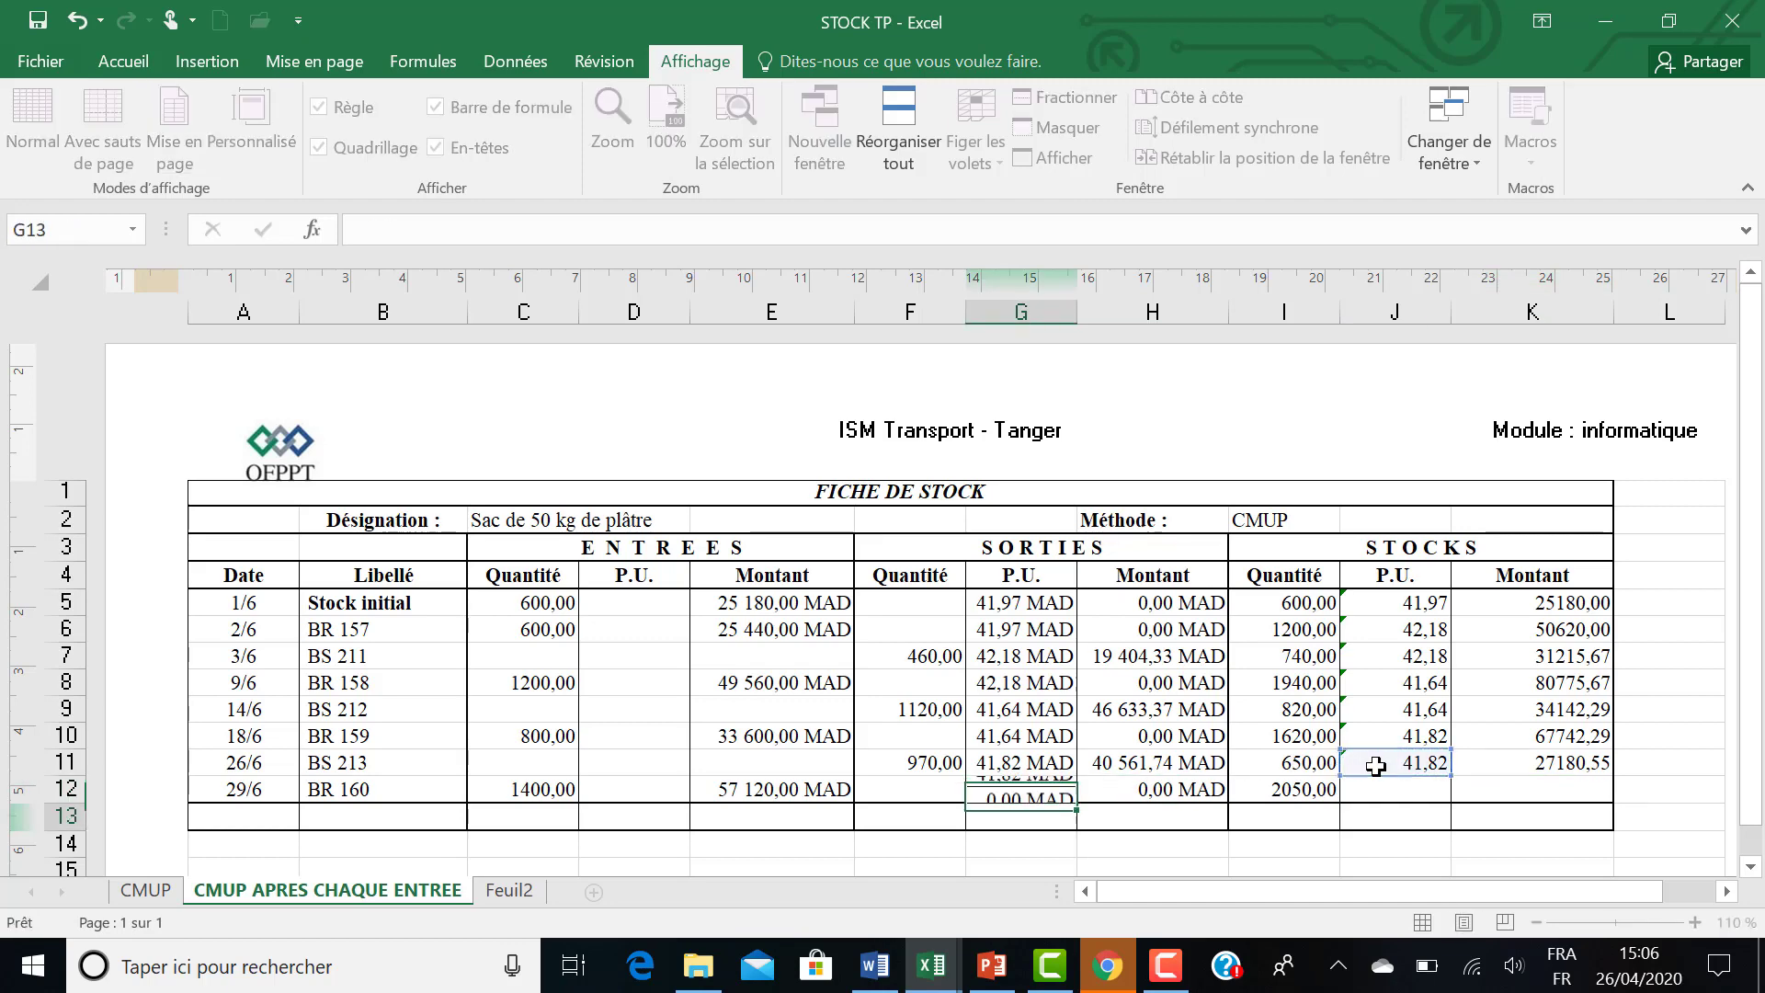
Calculate the BR 160 stock amount in K12 with the formula =K11+E12-H12.
left_click(1556, 792)
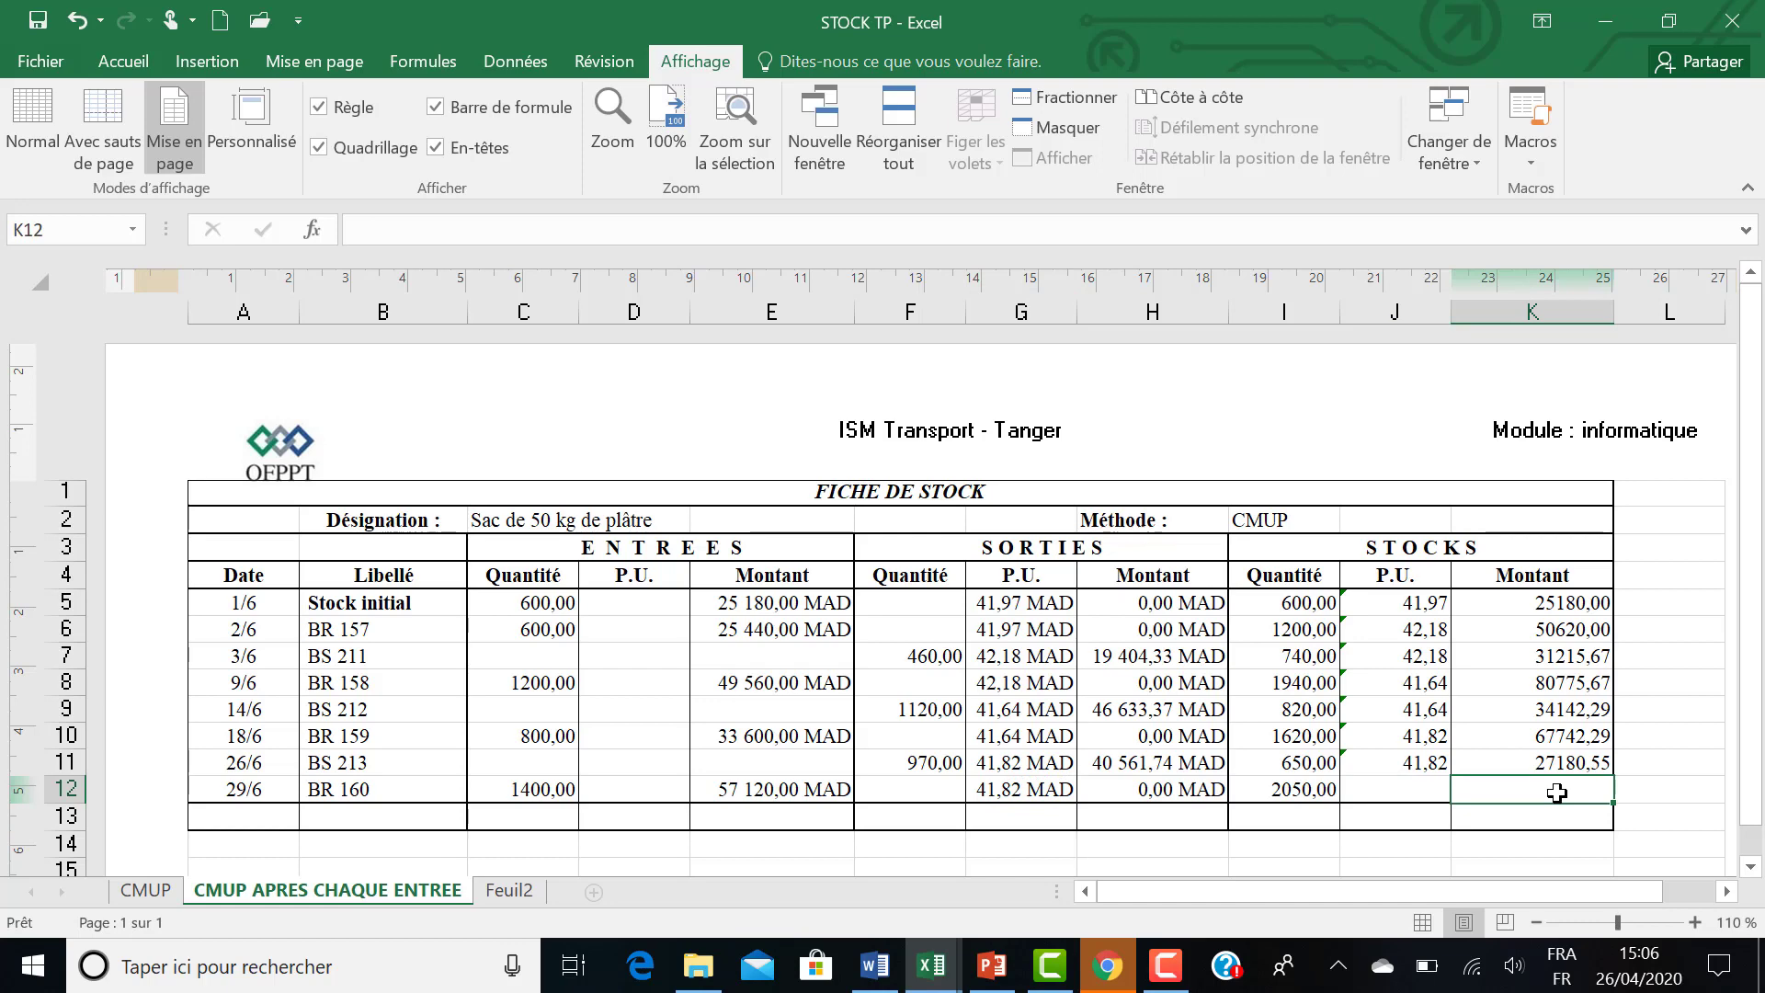
type("=")
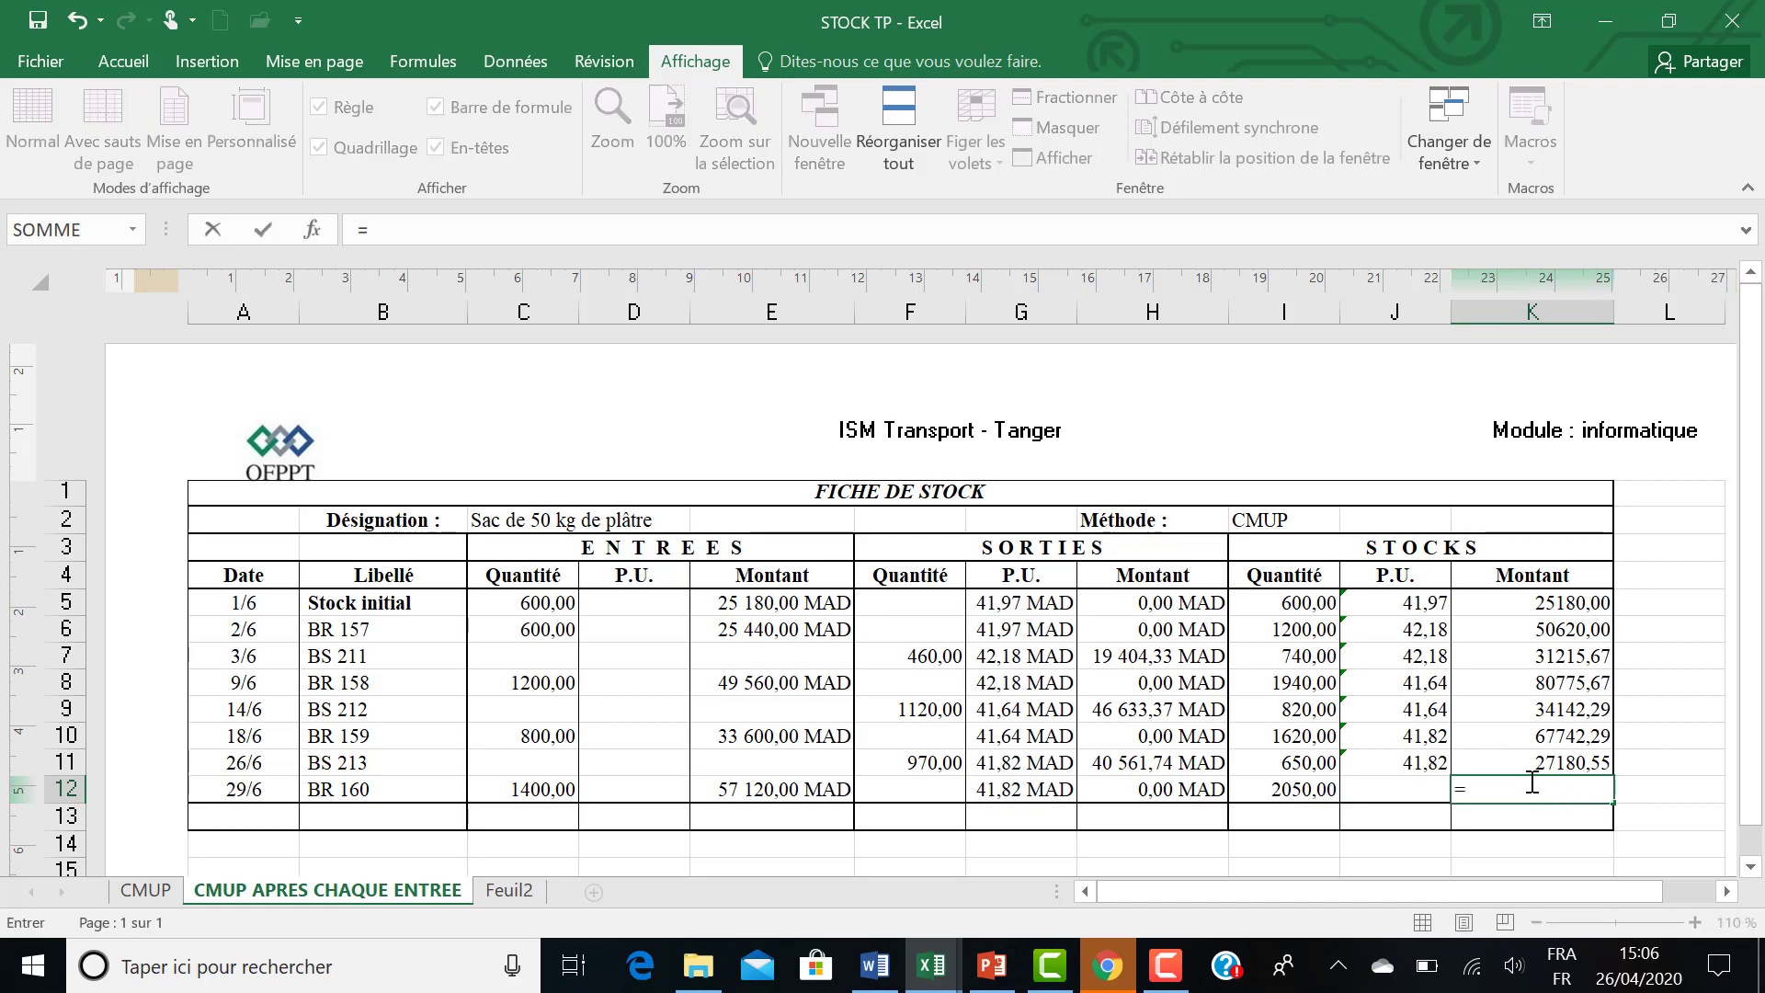
left_click(1475, 762)
type("+")
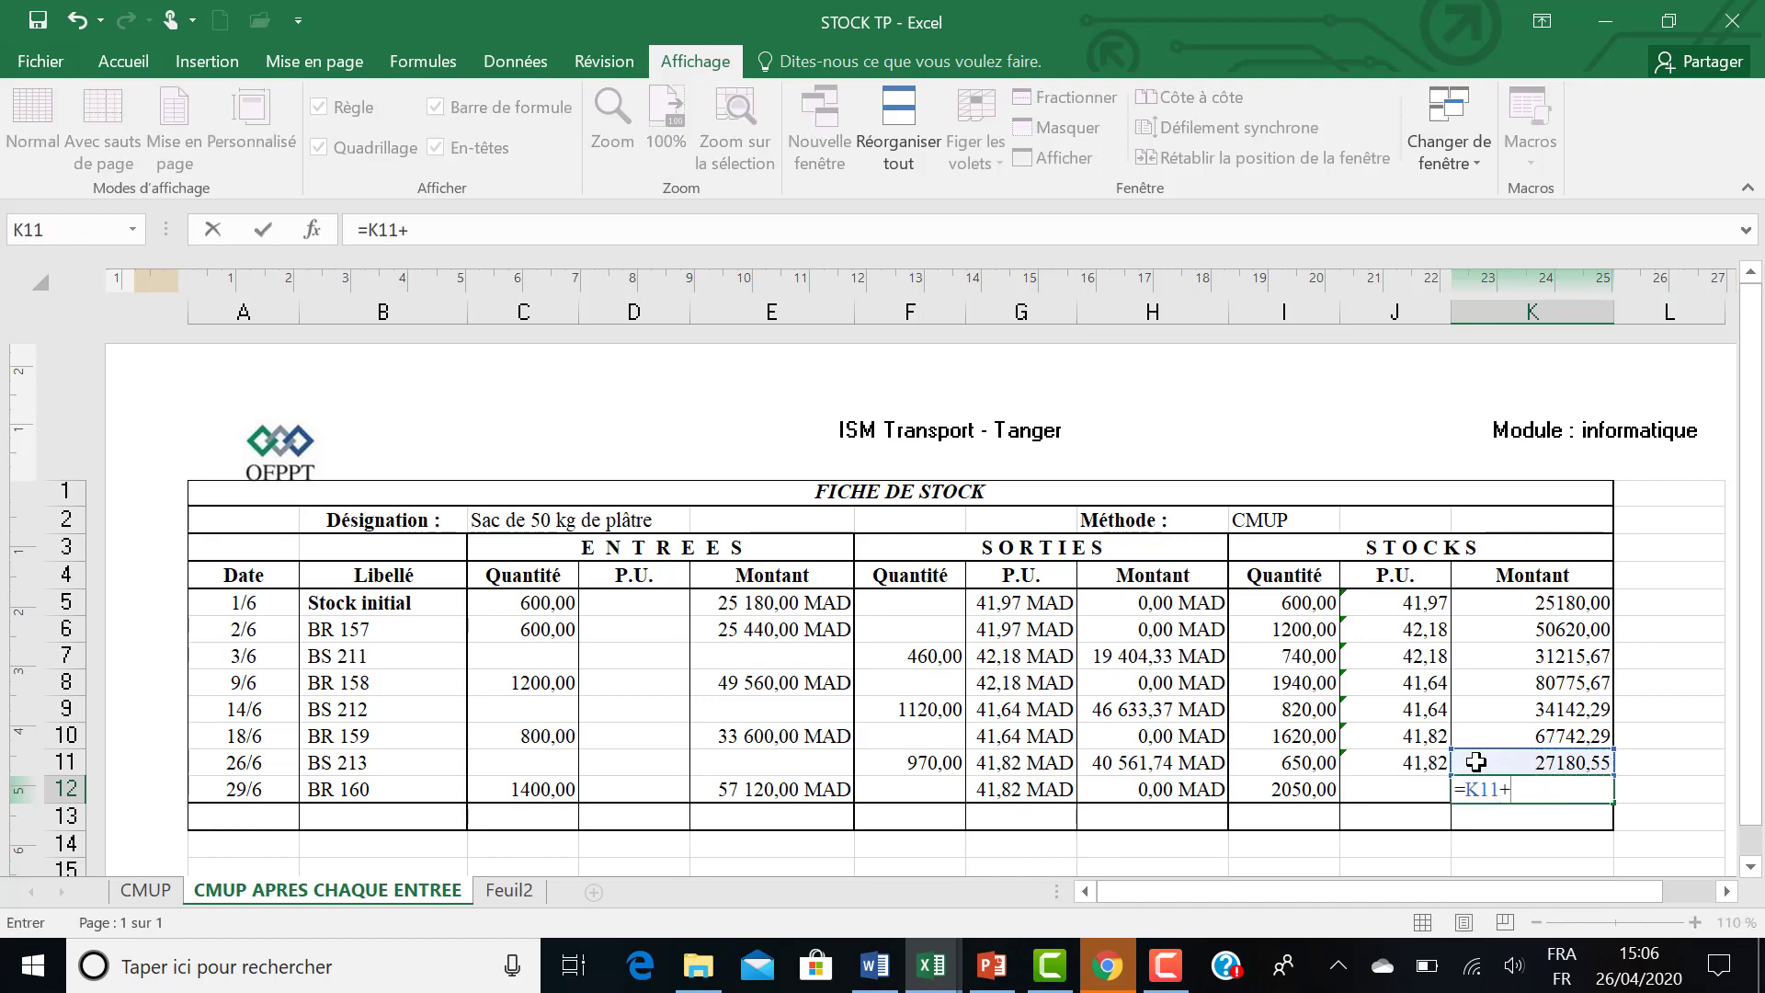
left_click(785, 796)
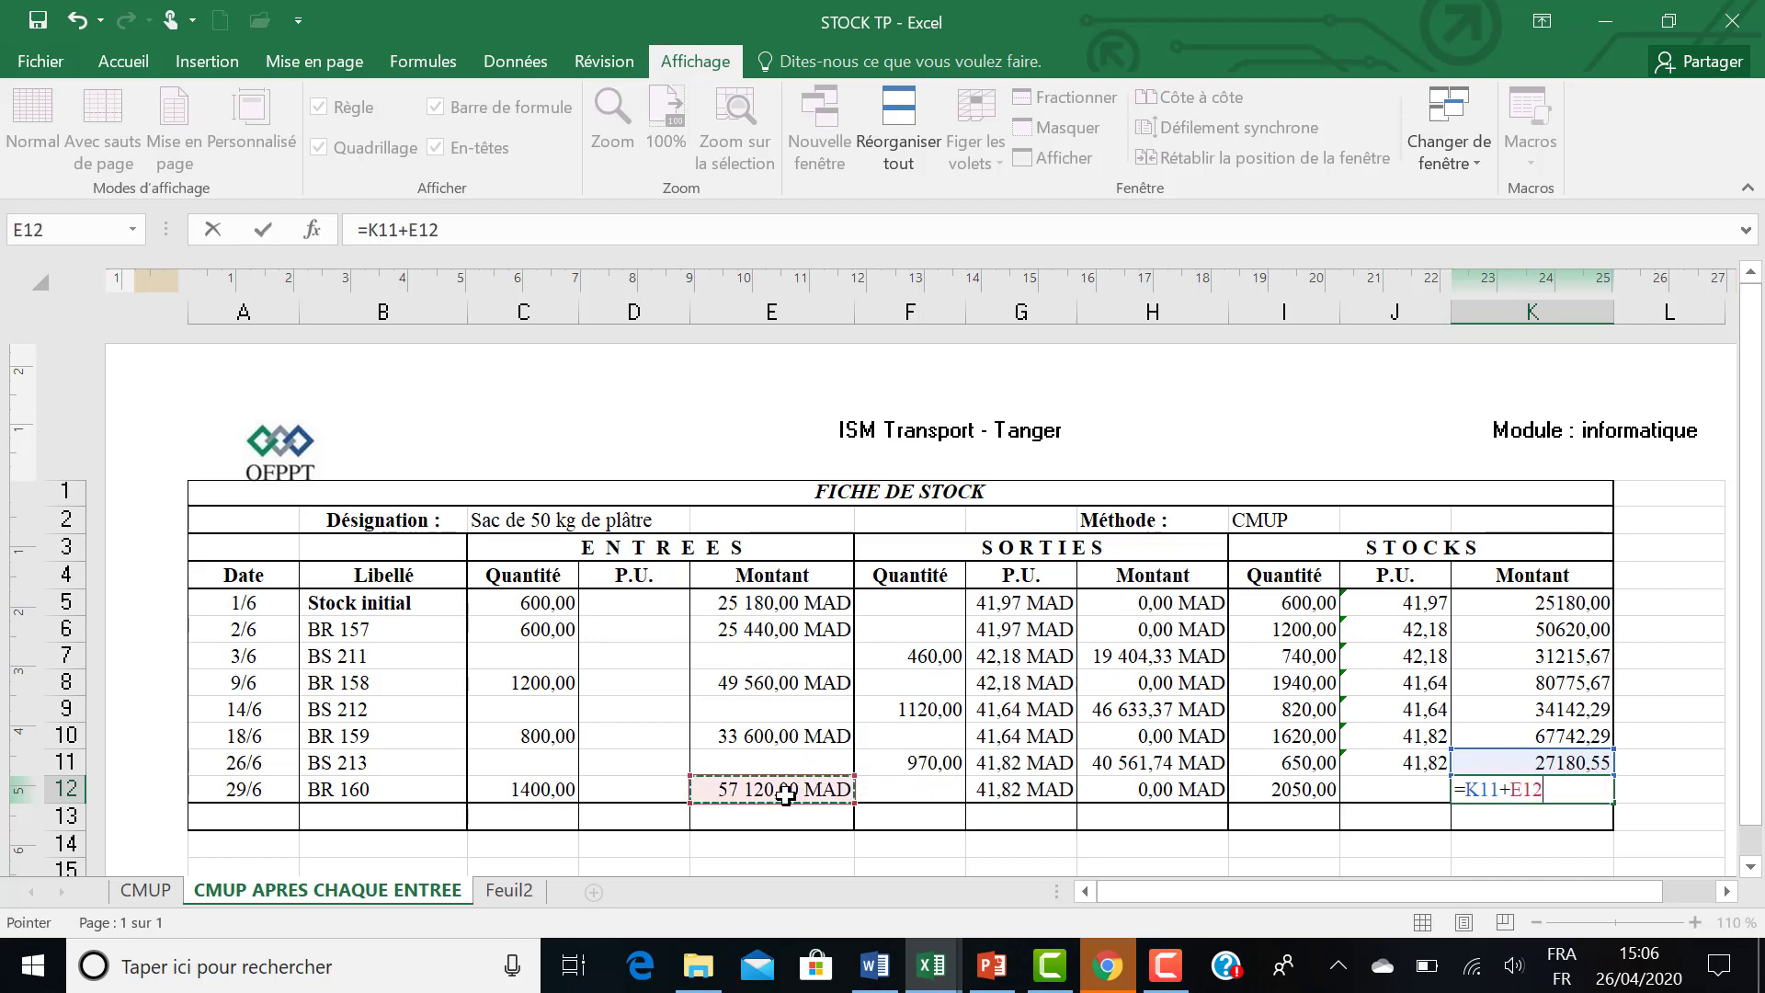
type("-")
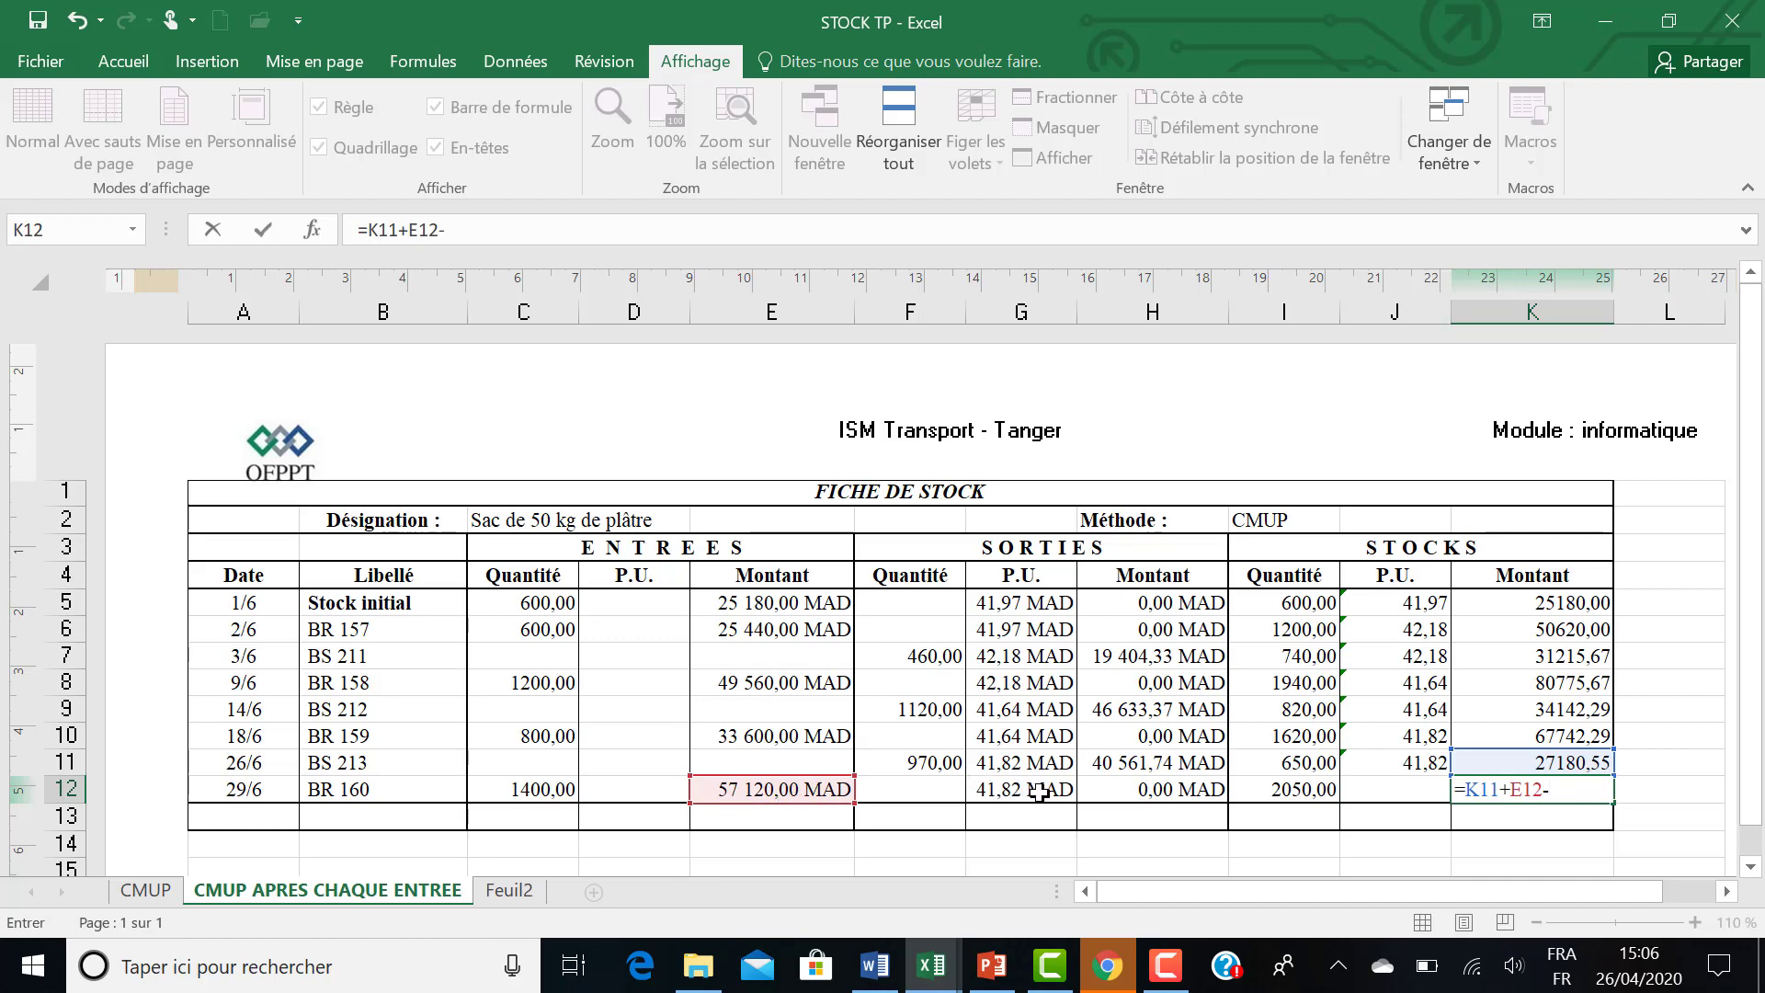
left_click(1121, 794)
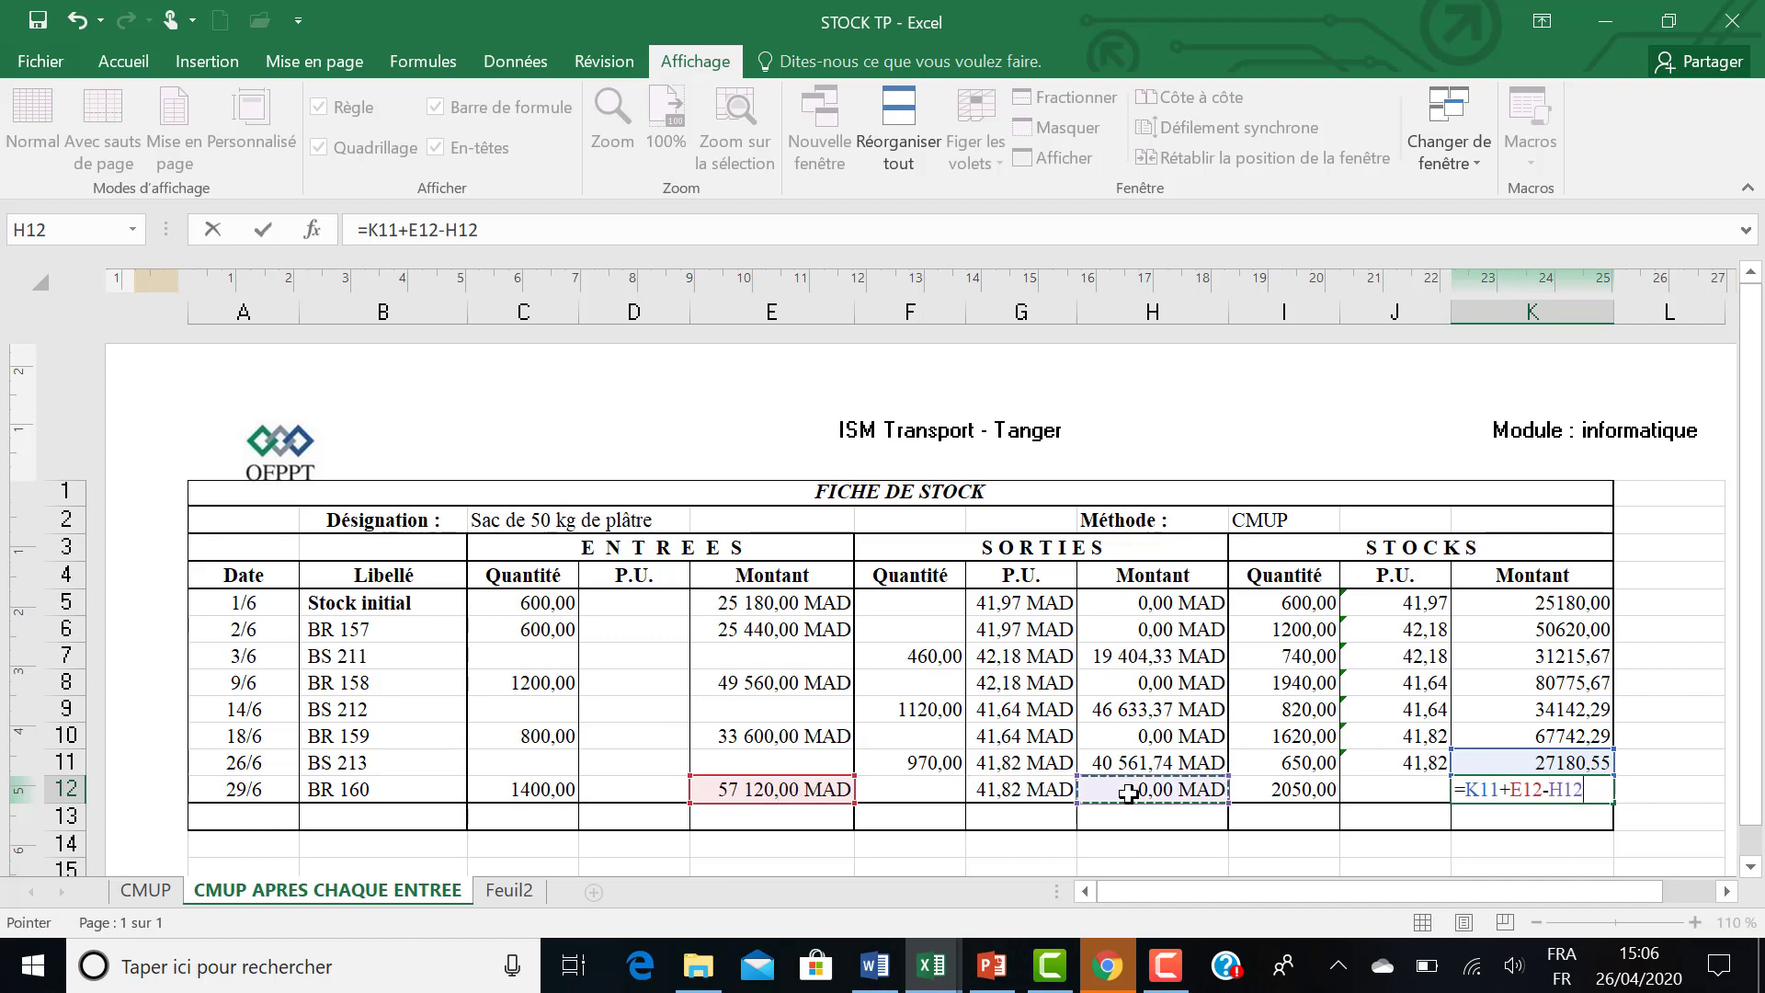
key("Return")
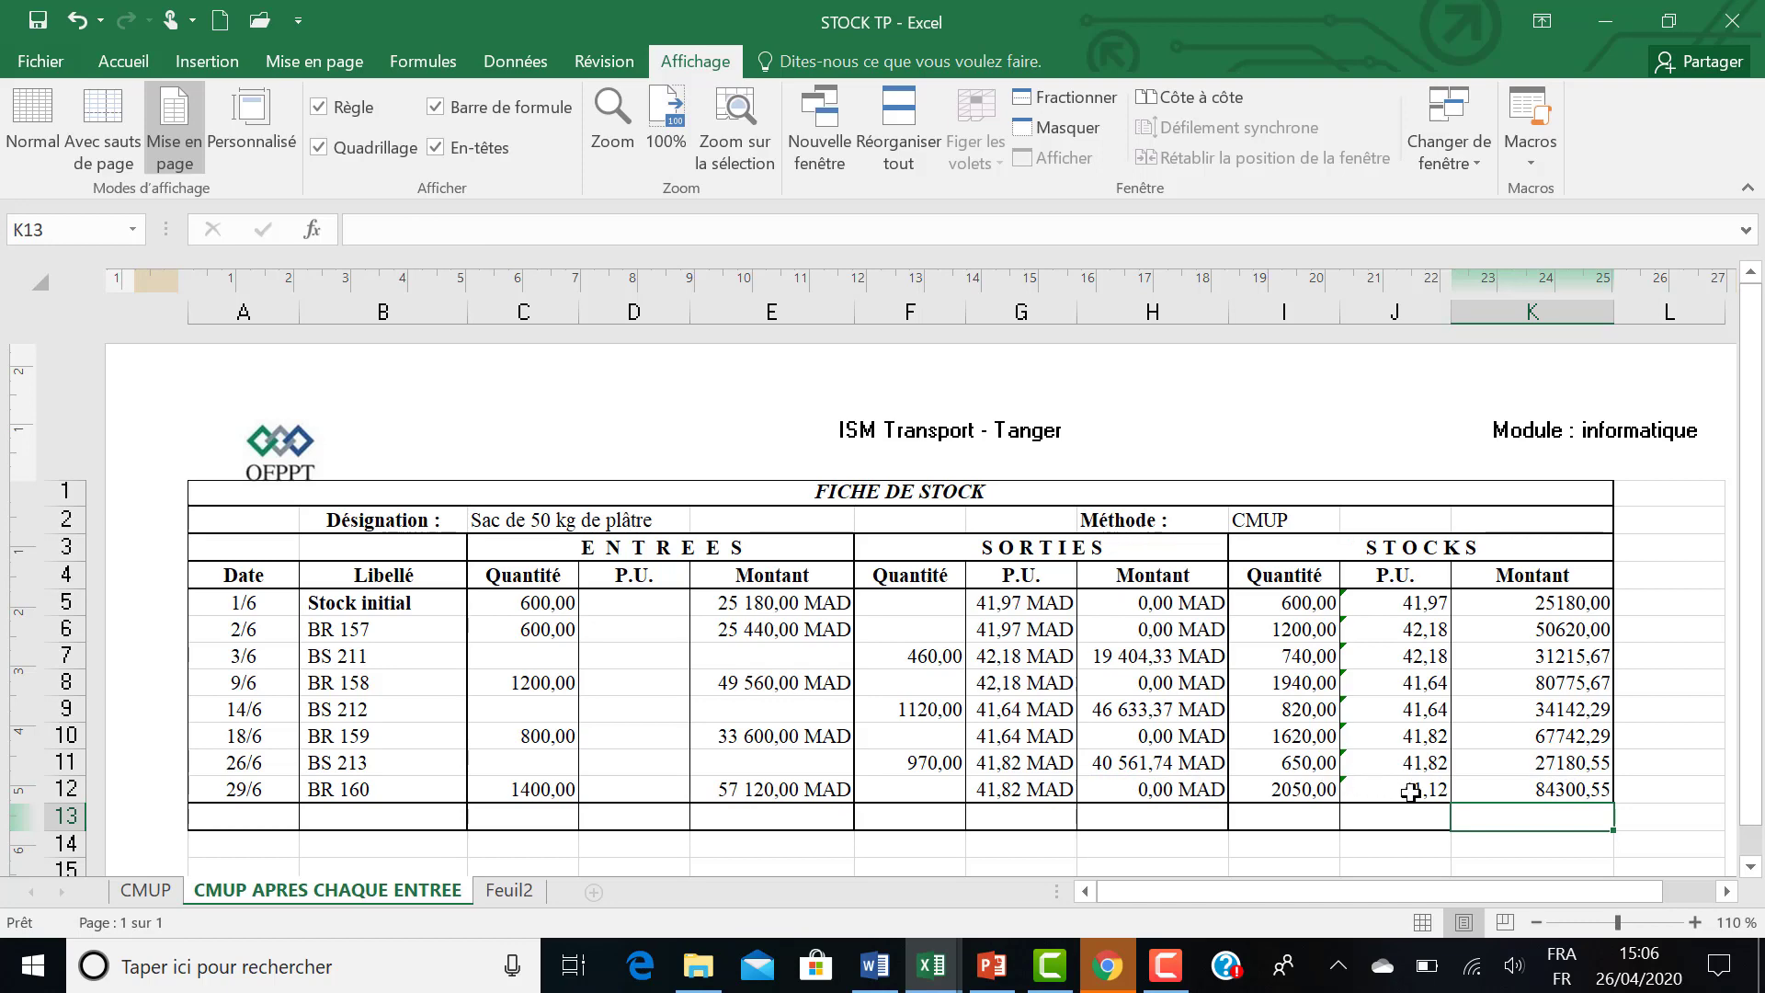
left_click(1524, 786)
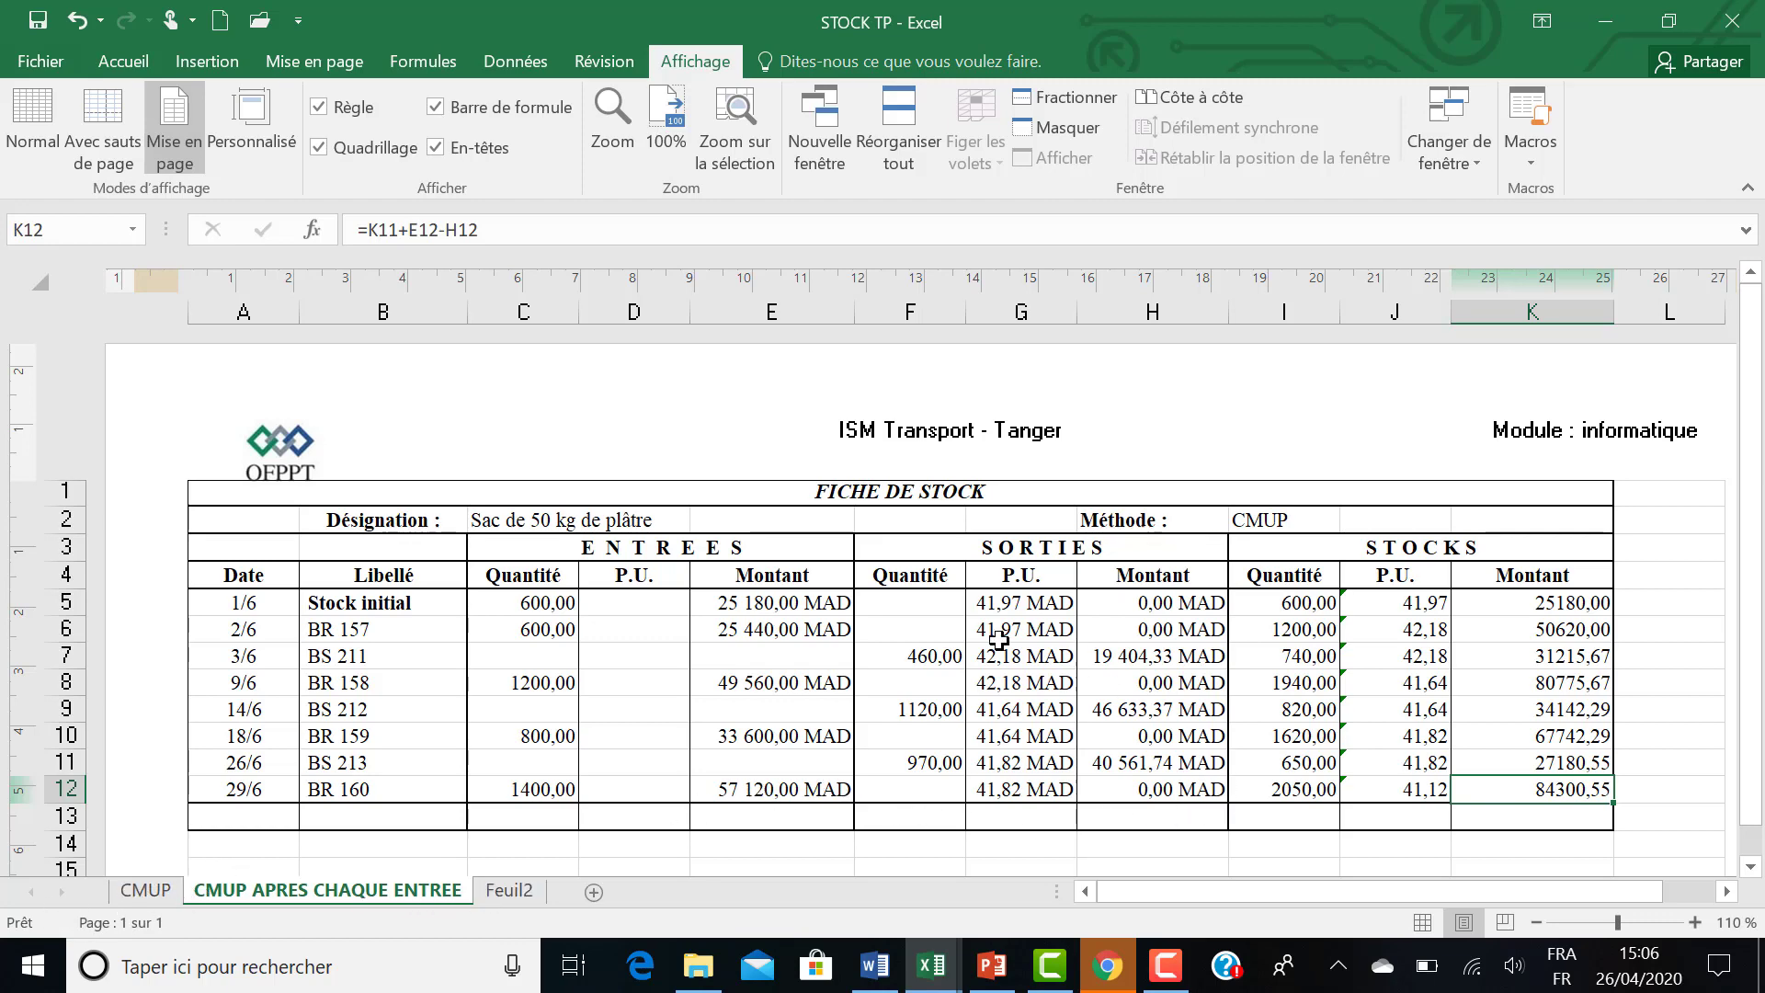
Save the workbook as STOCK TP in the gestion de stock folder, replacing the existing file.
left_click(30, 59)
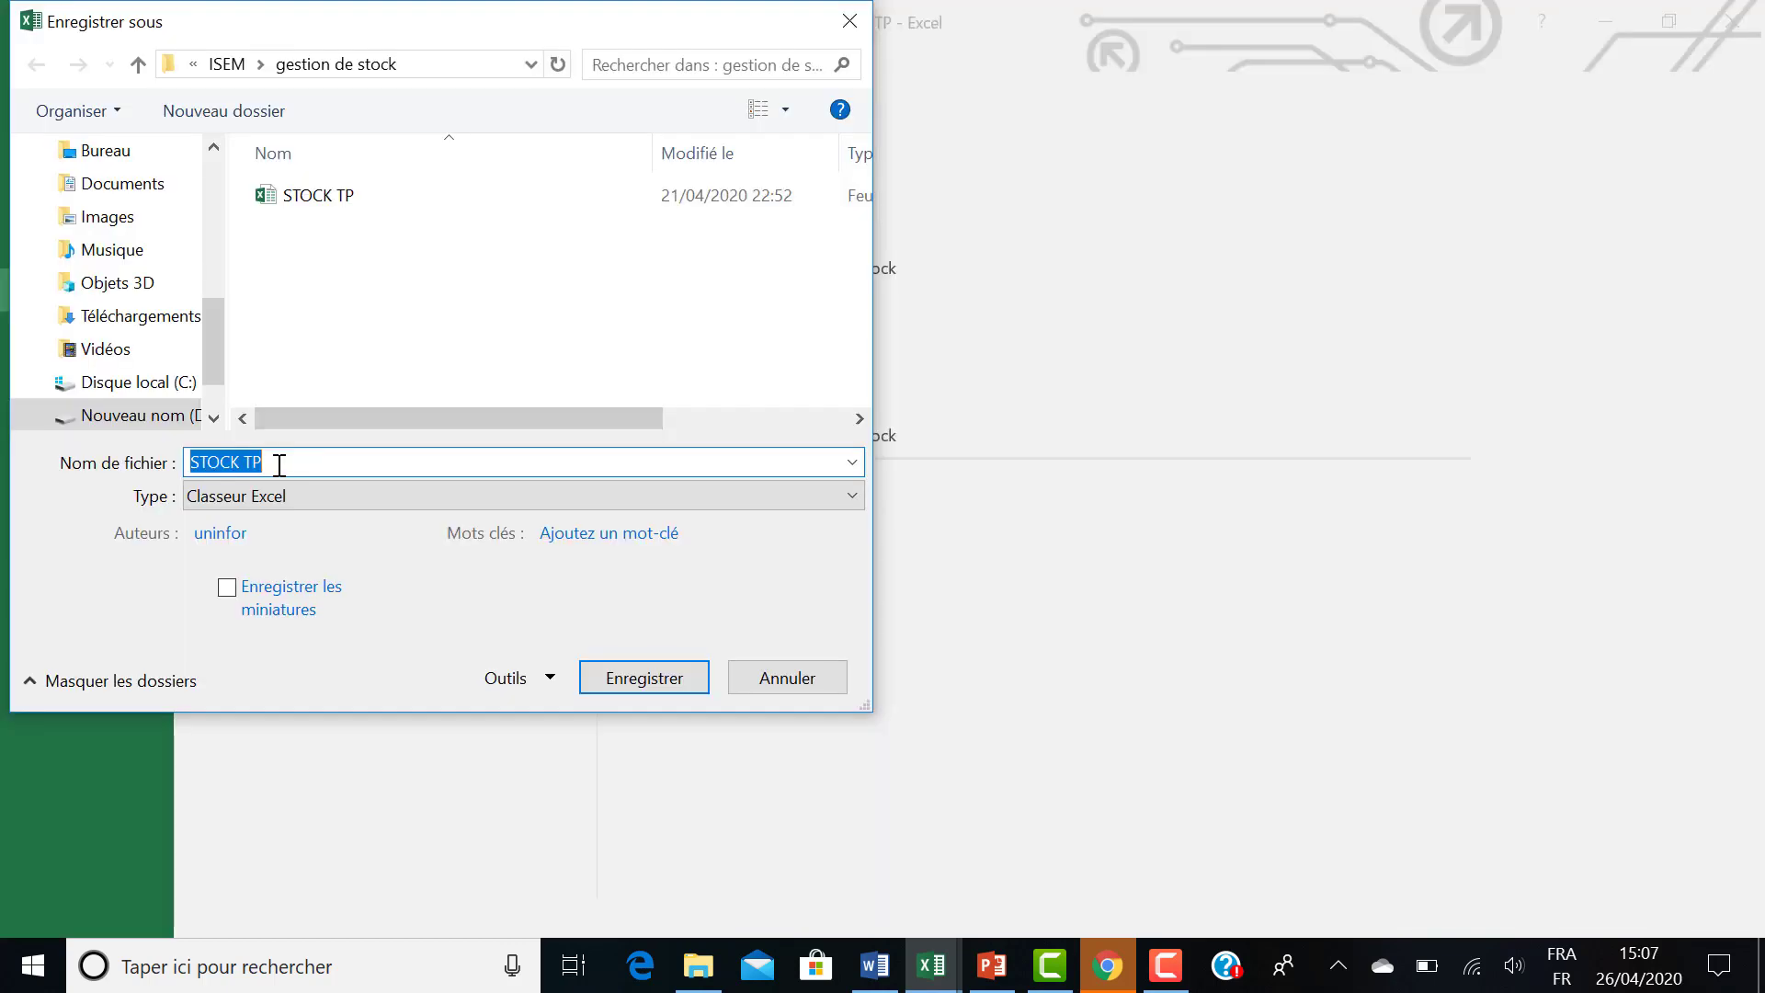
left_click(614, 679)
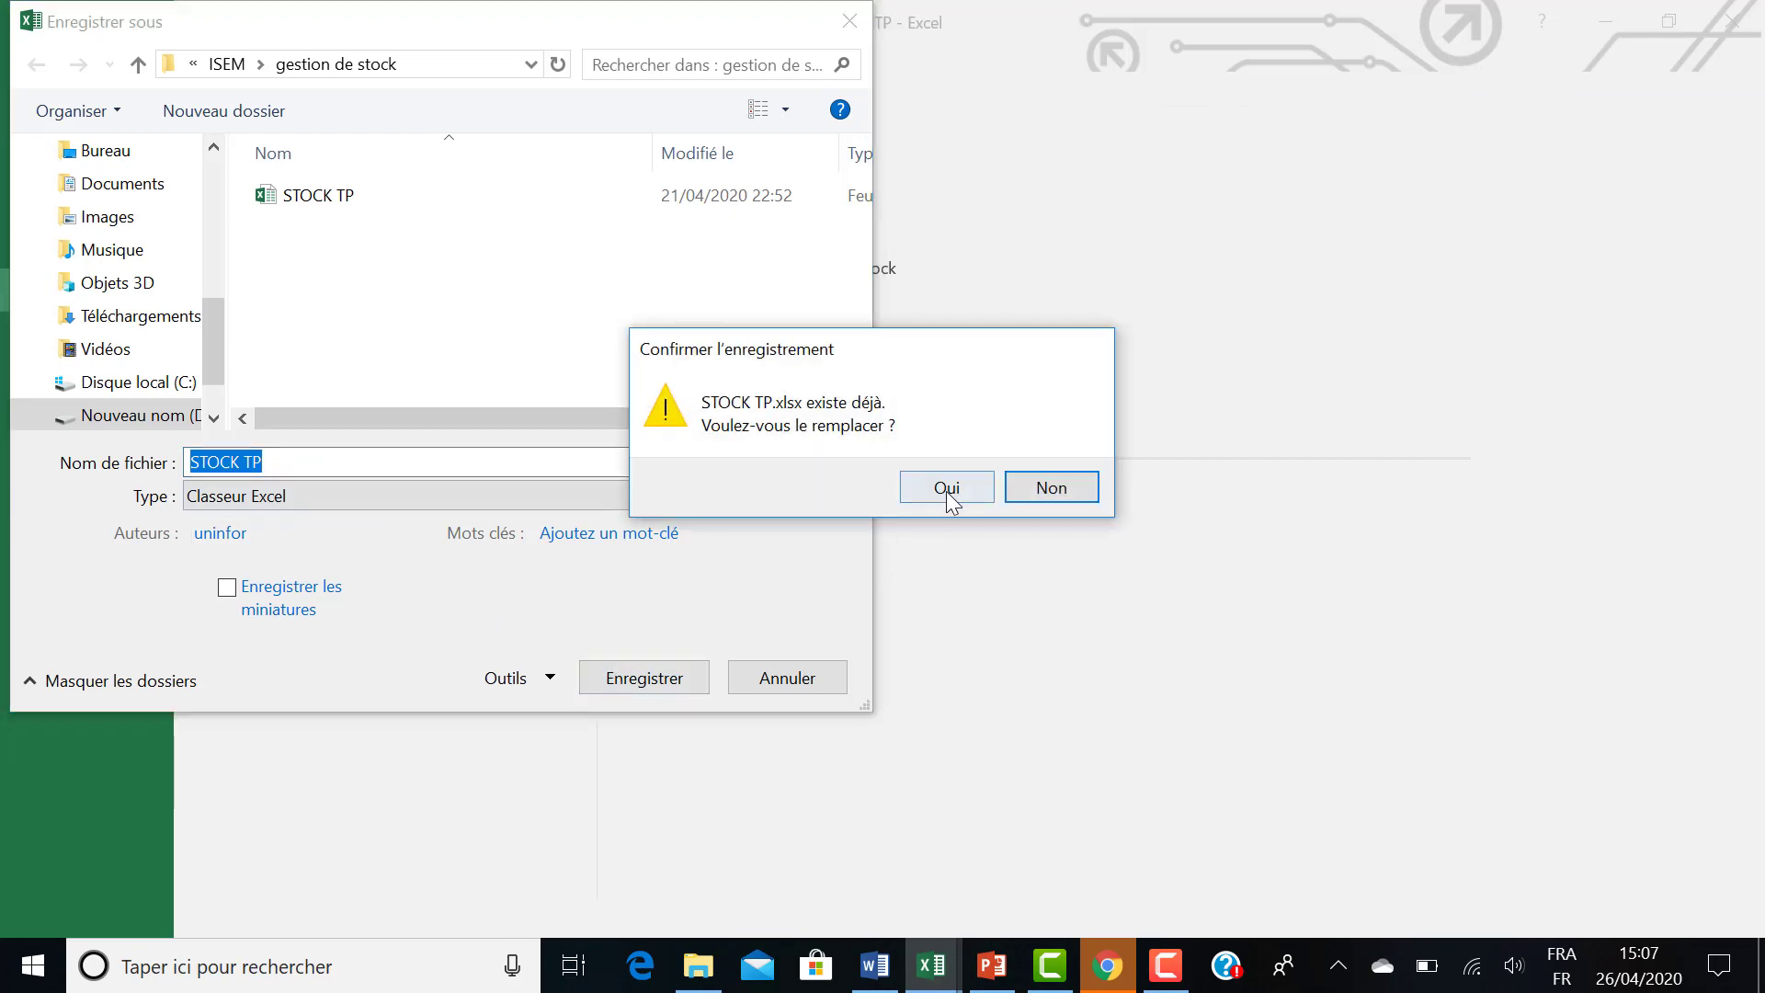
left_click(945, 488)
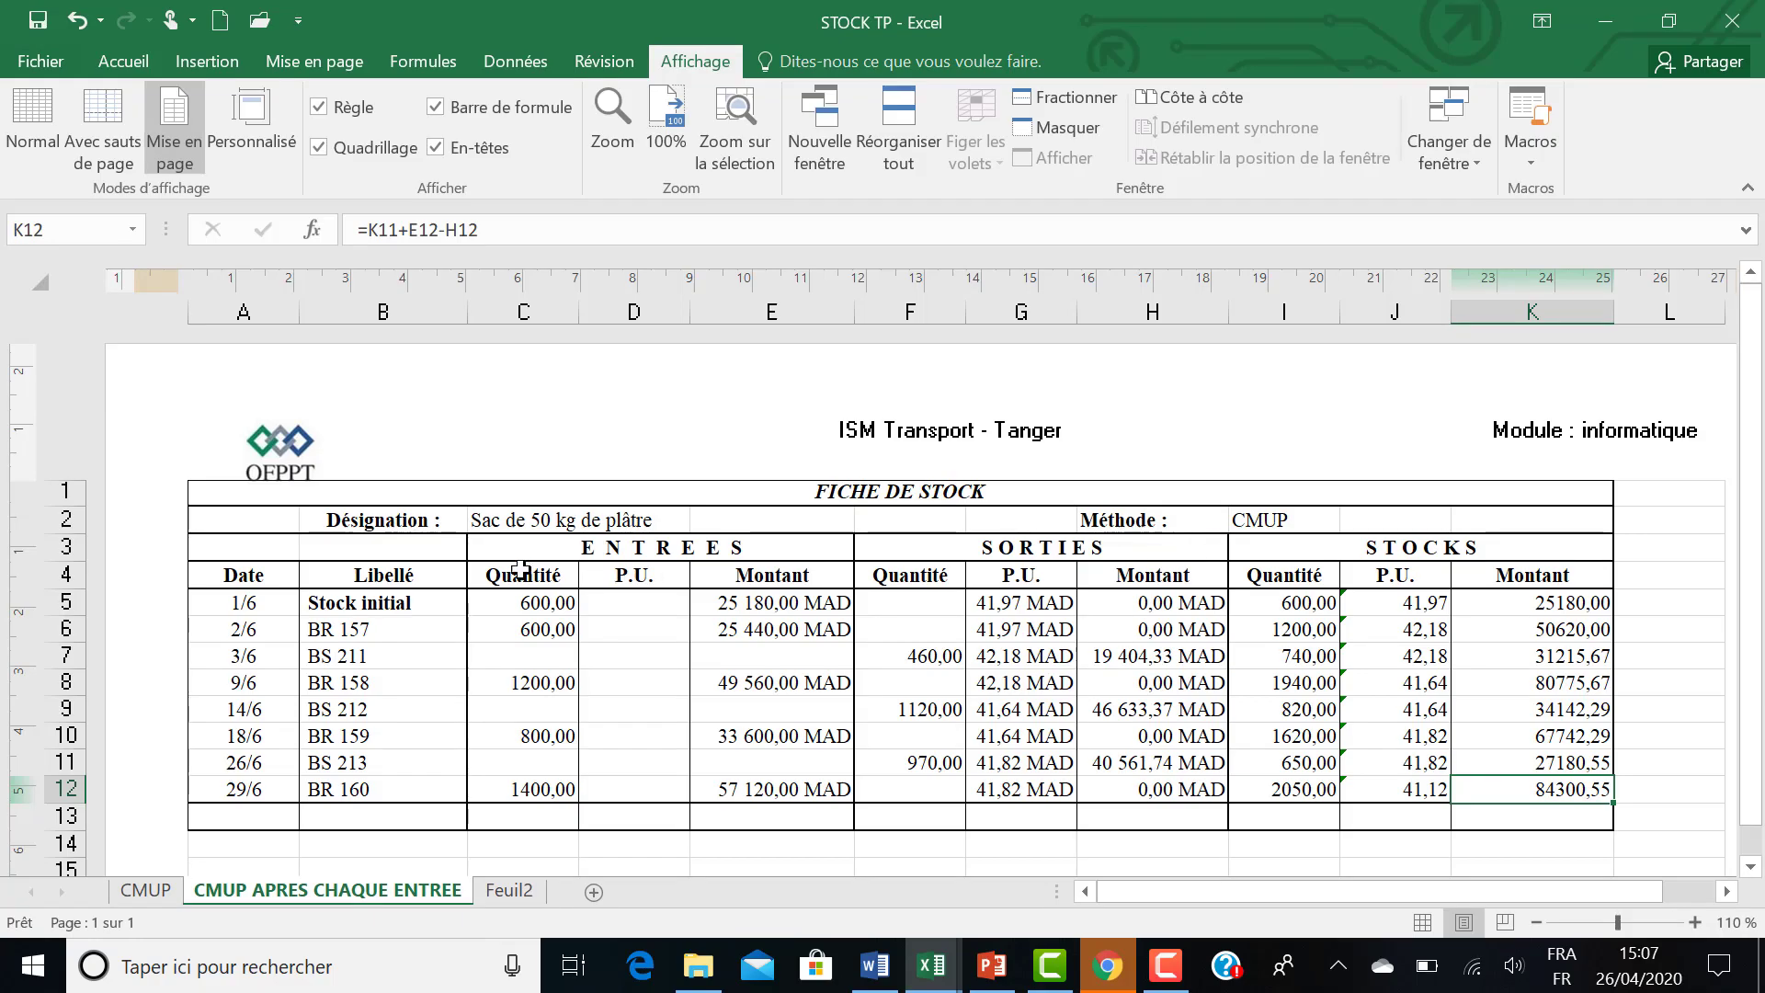